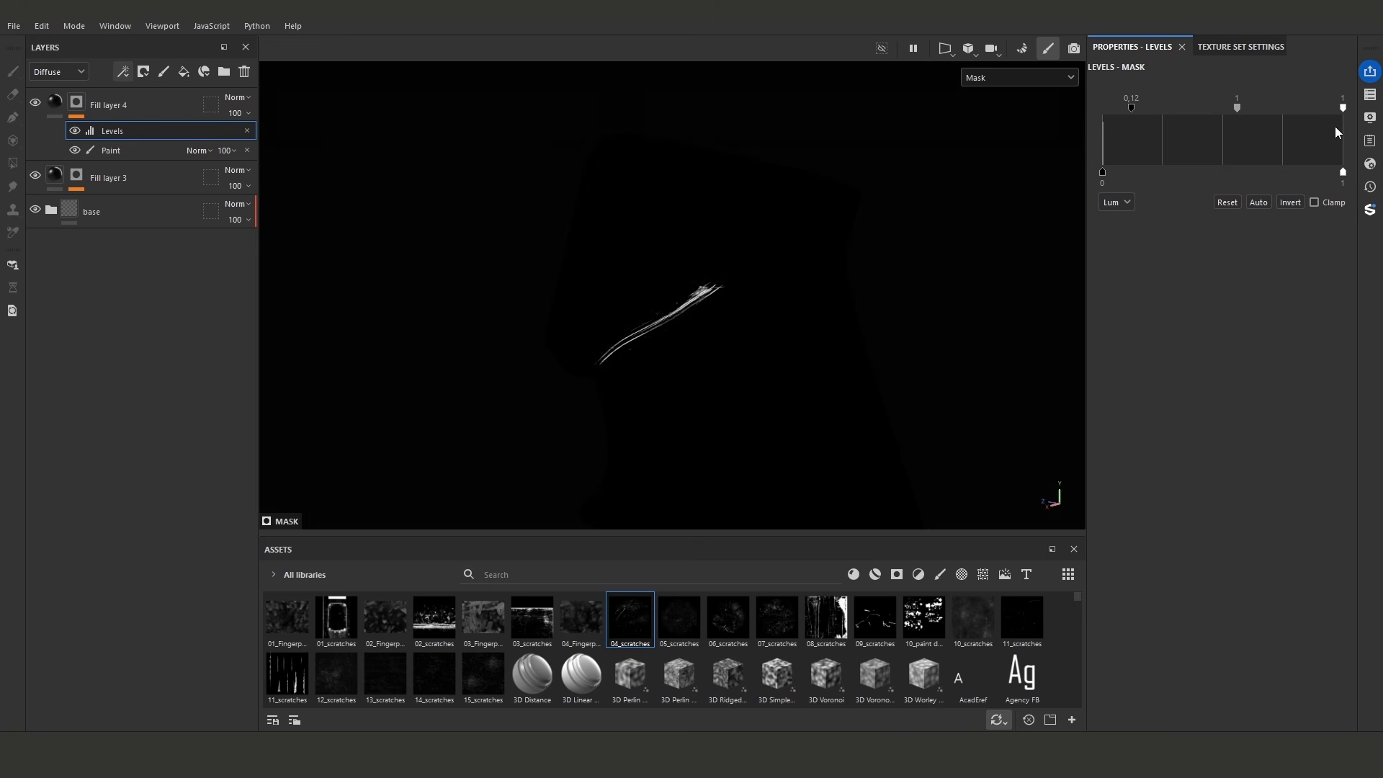
- Raise the black input point of Fill layer 4's mask Levels to 0.228 and display the full material again
left_click_drag(1131, 108, 1157, 108)
left_click_drag(1296, 108, 1342, 116)
key("m")
left_click_drag(749, 279, 685, 317, "alt")
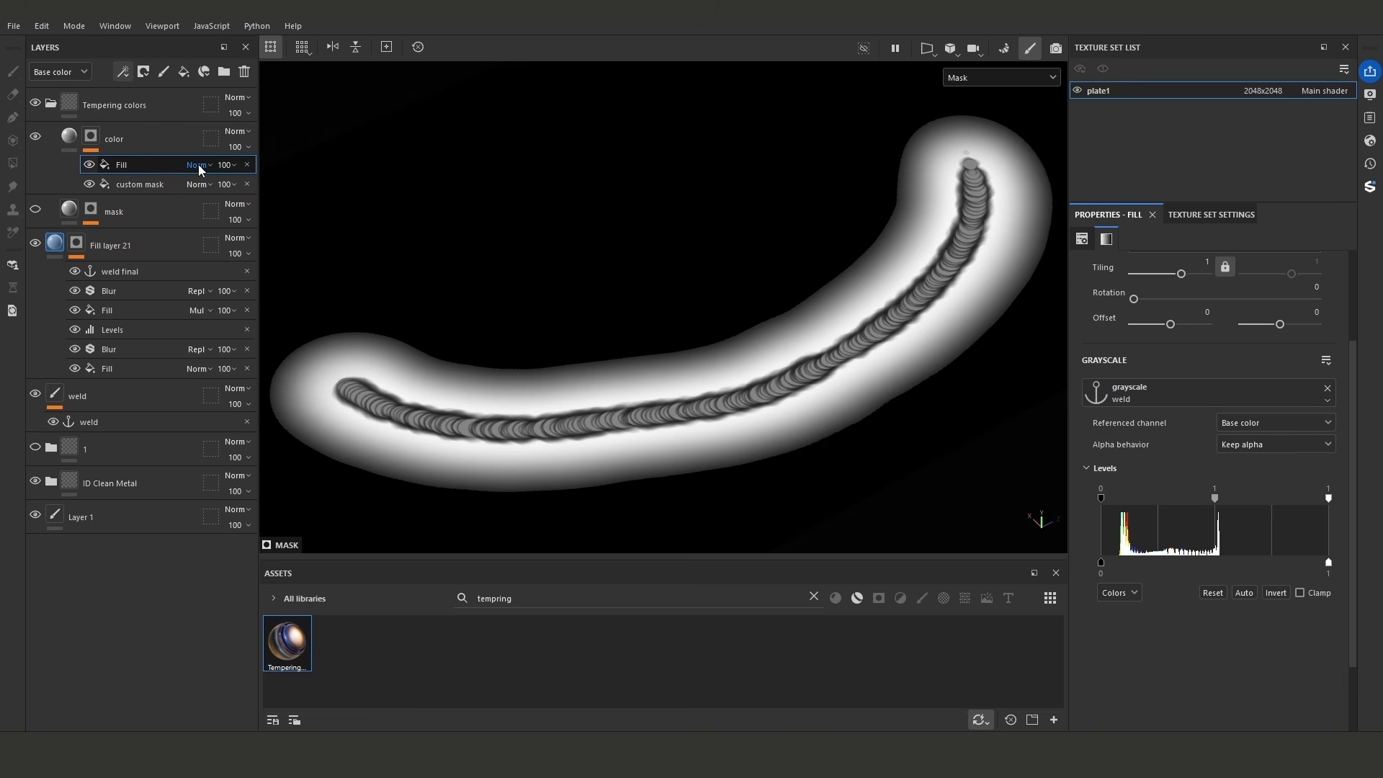
- Open the blending mode choices of the Fill effect on the color layer's mask
left_click(198, 164)
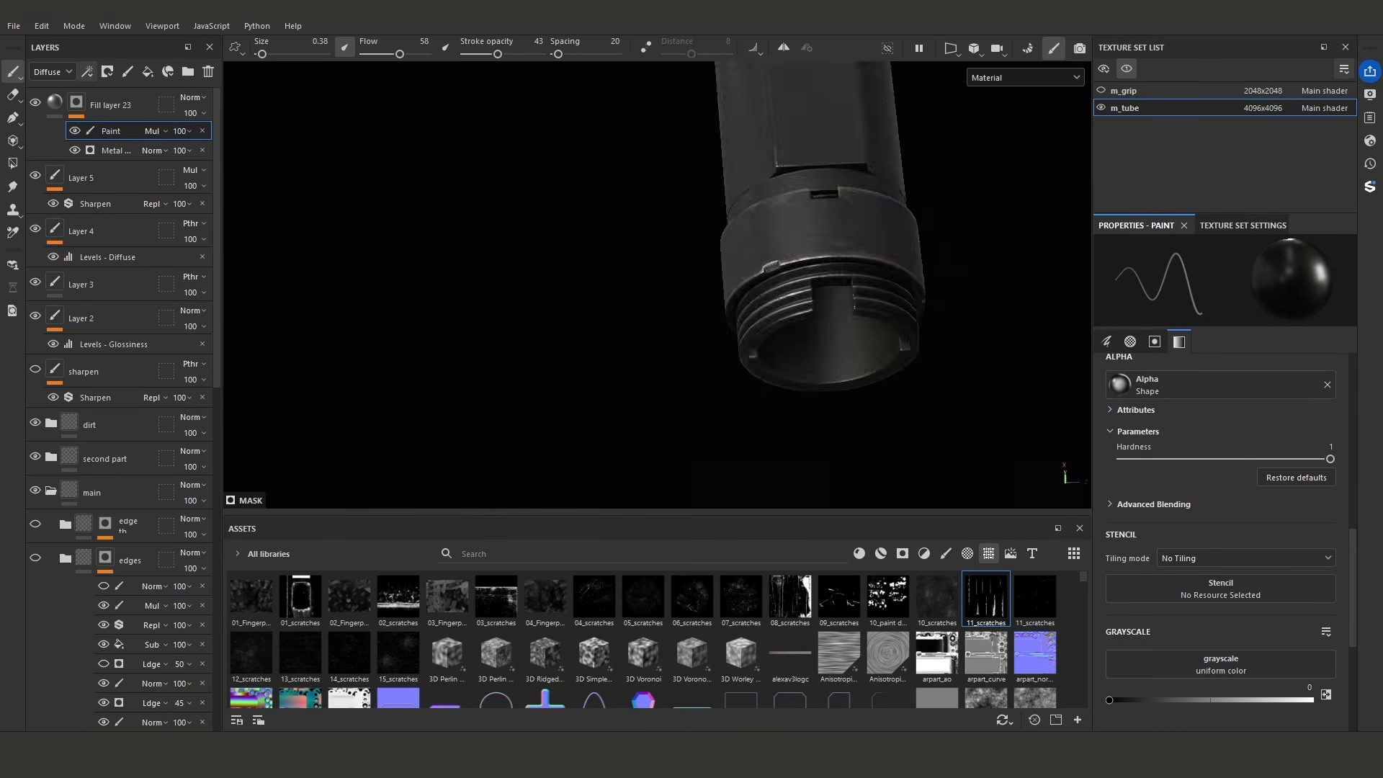
scroll(710, 308, "up", 5)
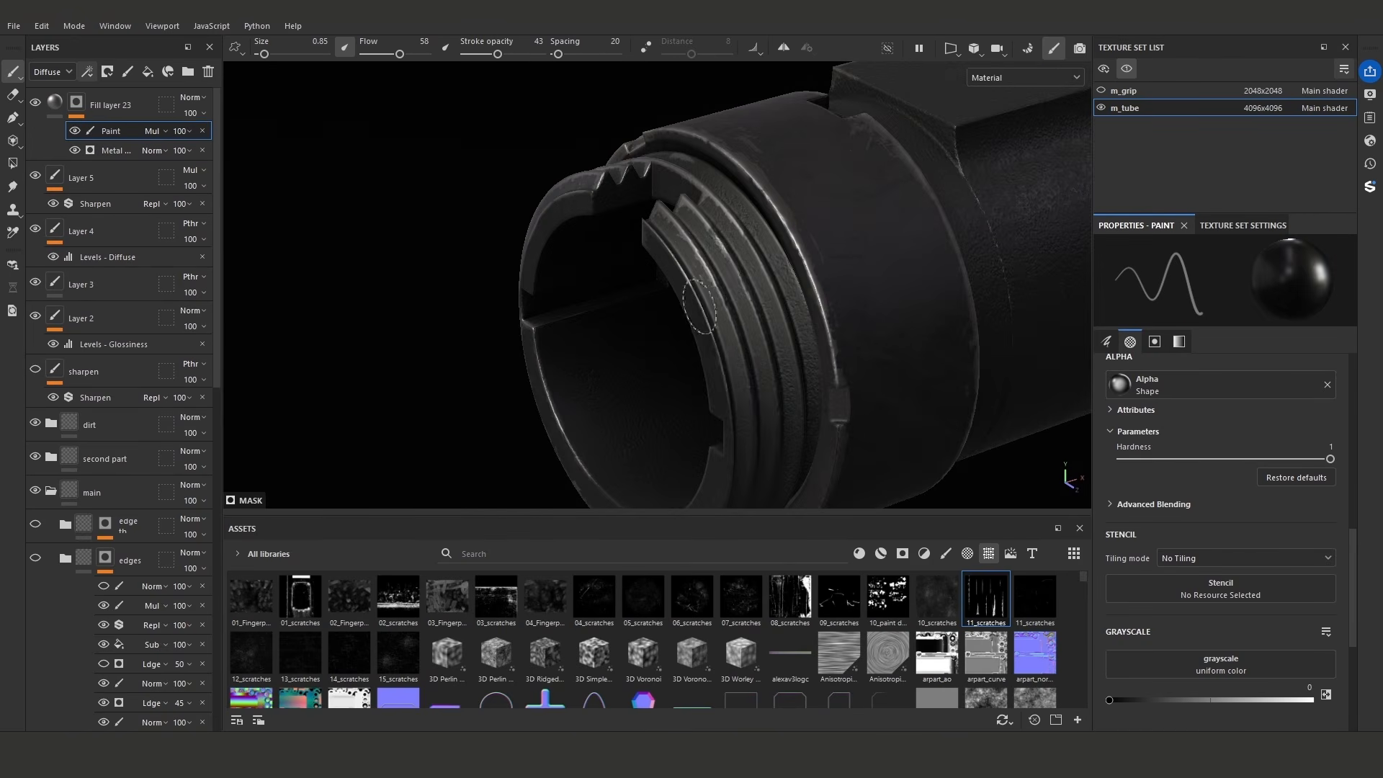
- Paint over the threads at the tube's end in Fill layer 23's mask with a small brush
scroll(713, 331, "up", 3)
mouse_move(718, 304)
left_mouse_down("alt")
mouse_move(716, 268)
mouse_move(716, 308)
left_mouse_up("alt")
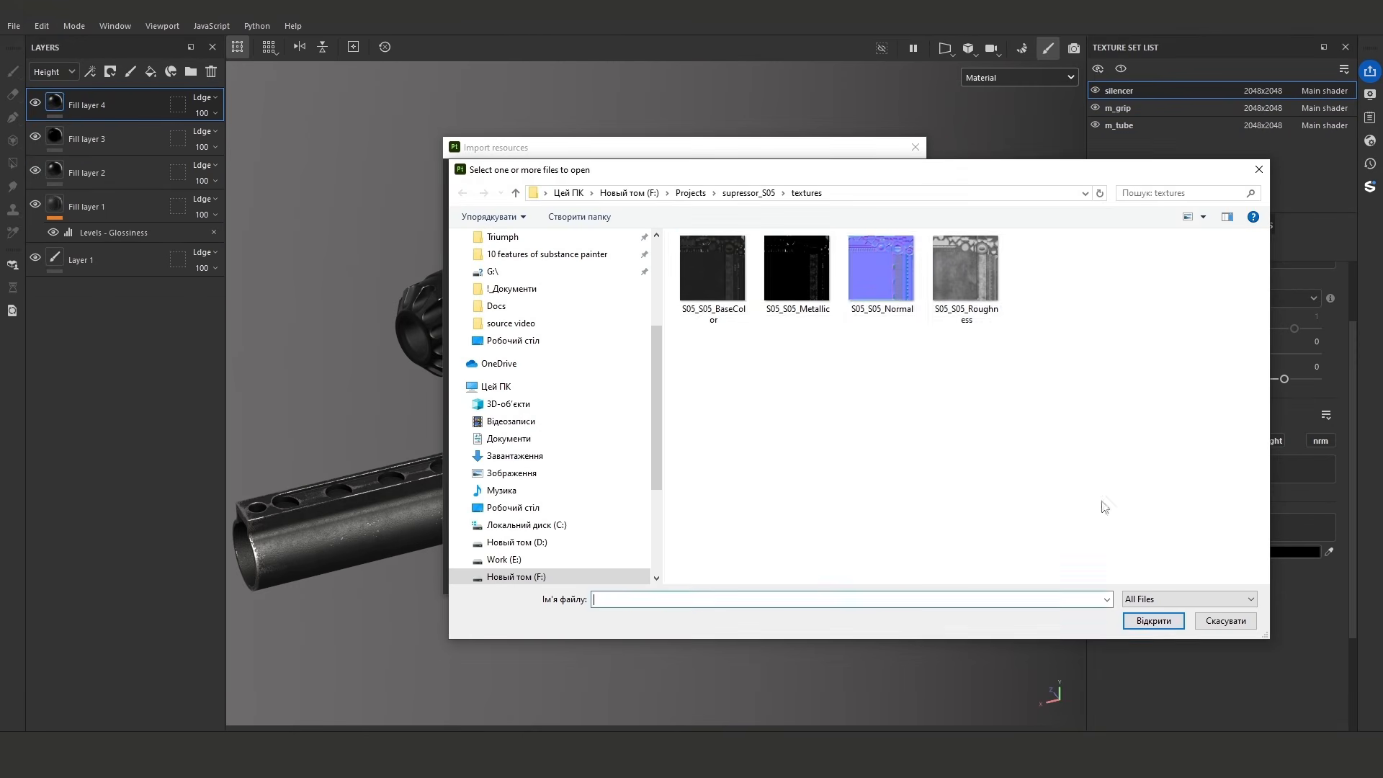
- Select all four S05 texture files and bring them into the resource import
key("ctrl+a")
left_click(1153, 621)
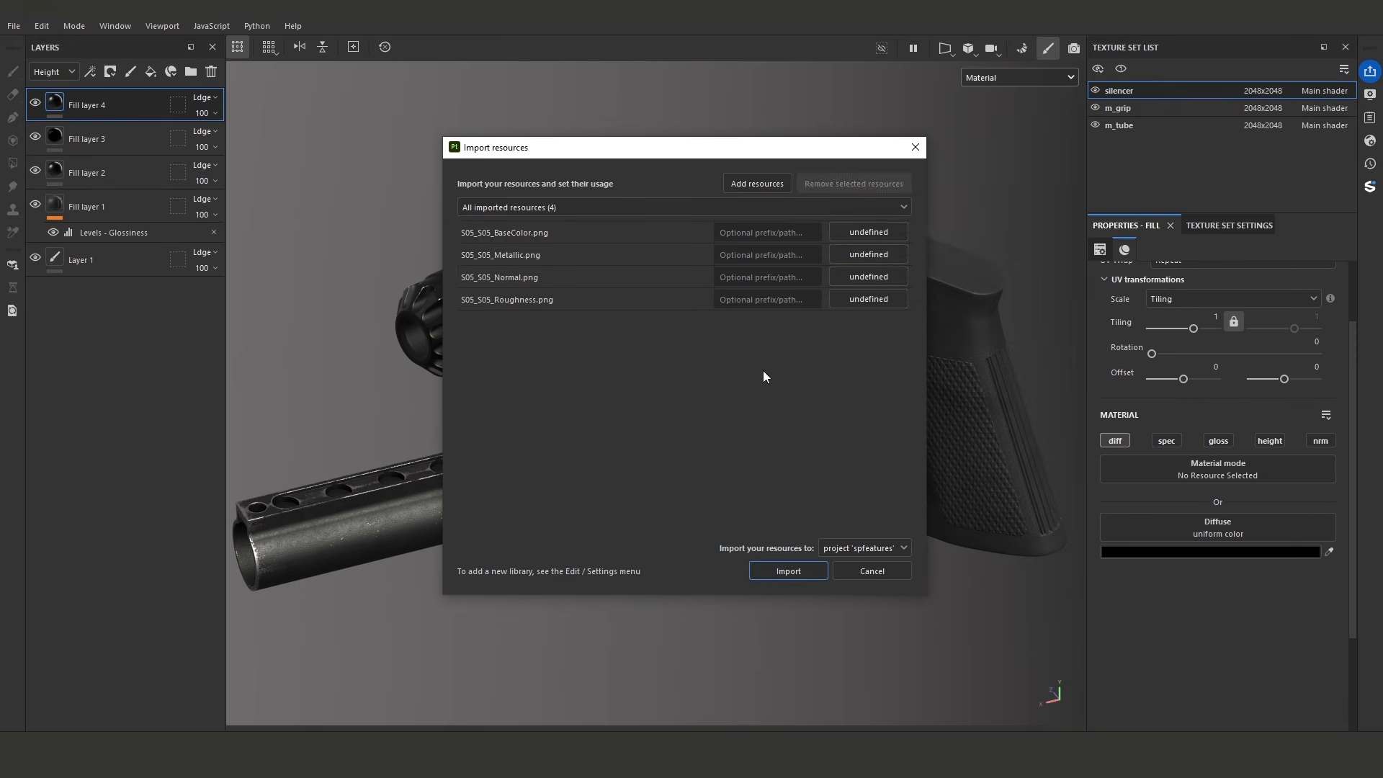
- Assign a usage to the S05 BaseColor and Metallic maps one at a time
left_click(852, 233)
left_click(900, 288)
left_click(865, 254)
left_click(907, 312)
left_click(884, 253)
left_click(866, 257)
- Select all four S05 maps together and assign them a common usage for the import
left_click(538, 234)
left_click(564, 294, "shift")
left_click(859, 231)
left_click(883, 291)
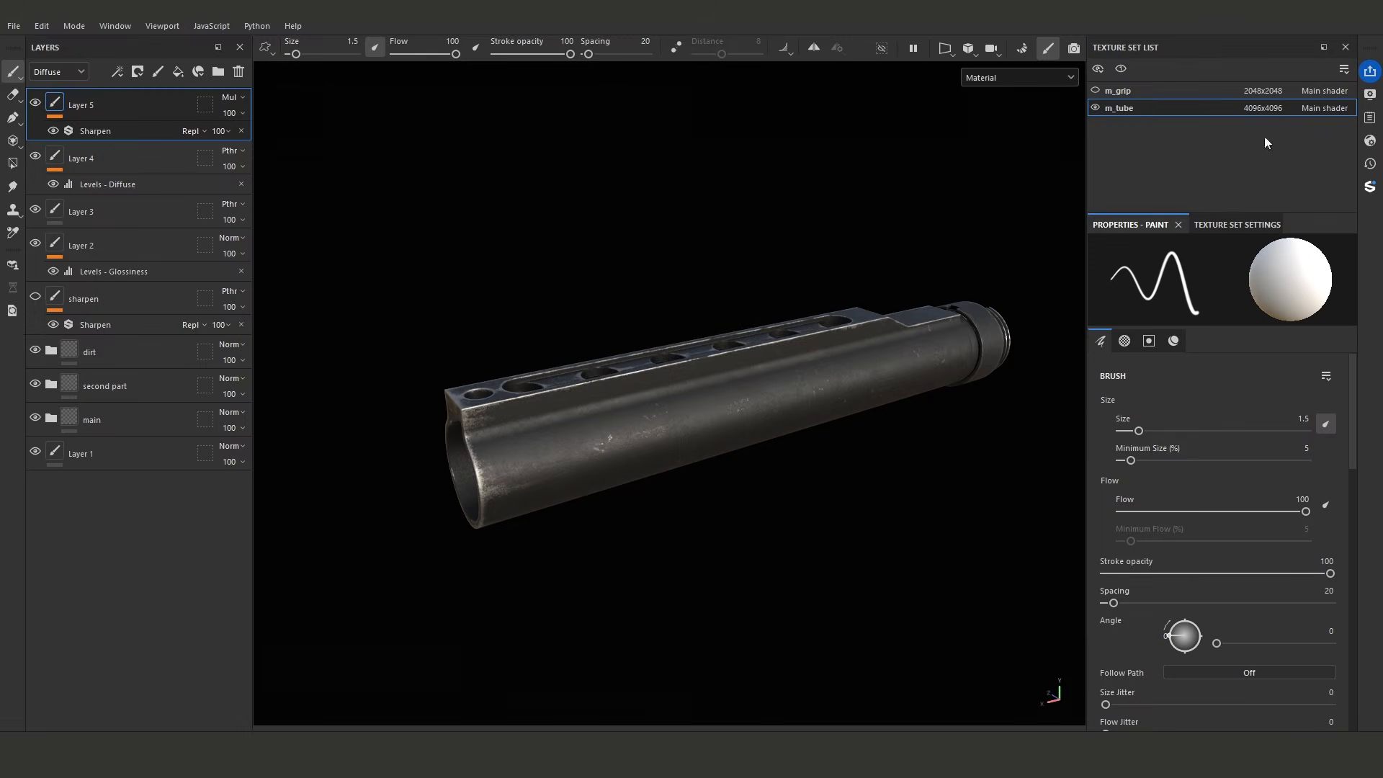
- Search the environment maps for studio, apply Studio Tomoco, and set the environment rotation to 126
left_click(1370, 94)
left_click(1182, 228)
left_click_drag(1240, 243, 1375, 252)
key("BackSpace")
key("BackSpace")
type("s")
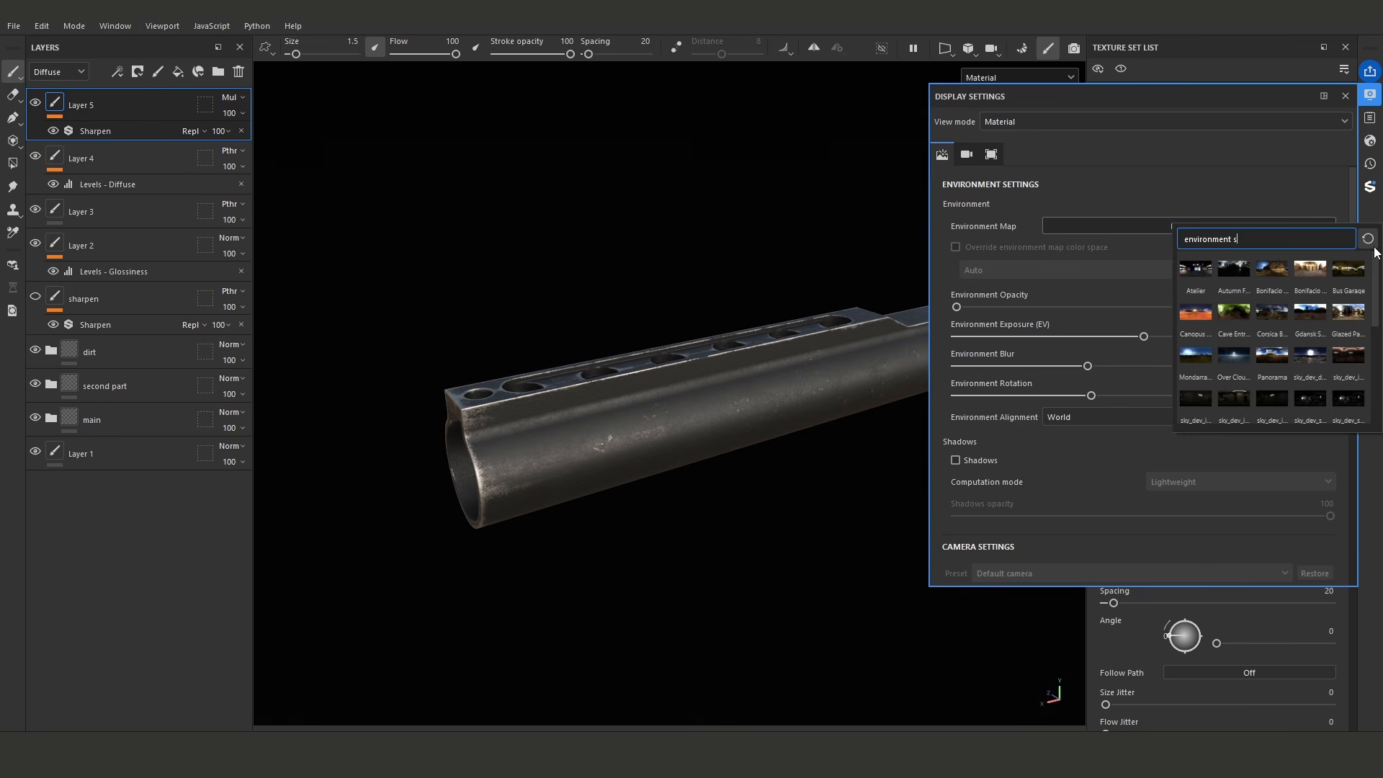
type("tudion")
key("BackSpace")
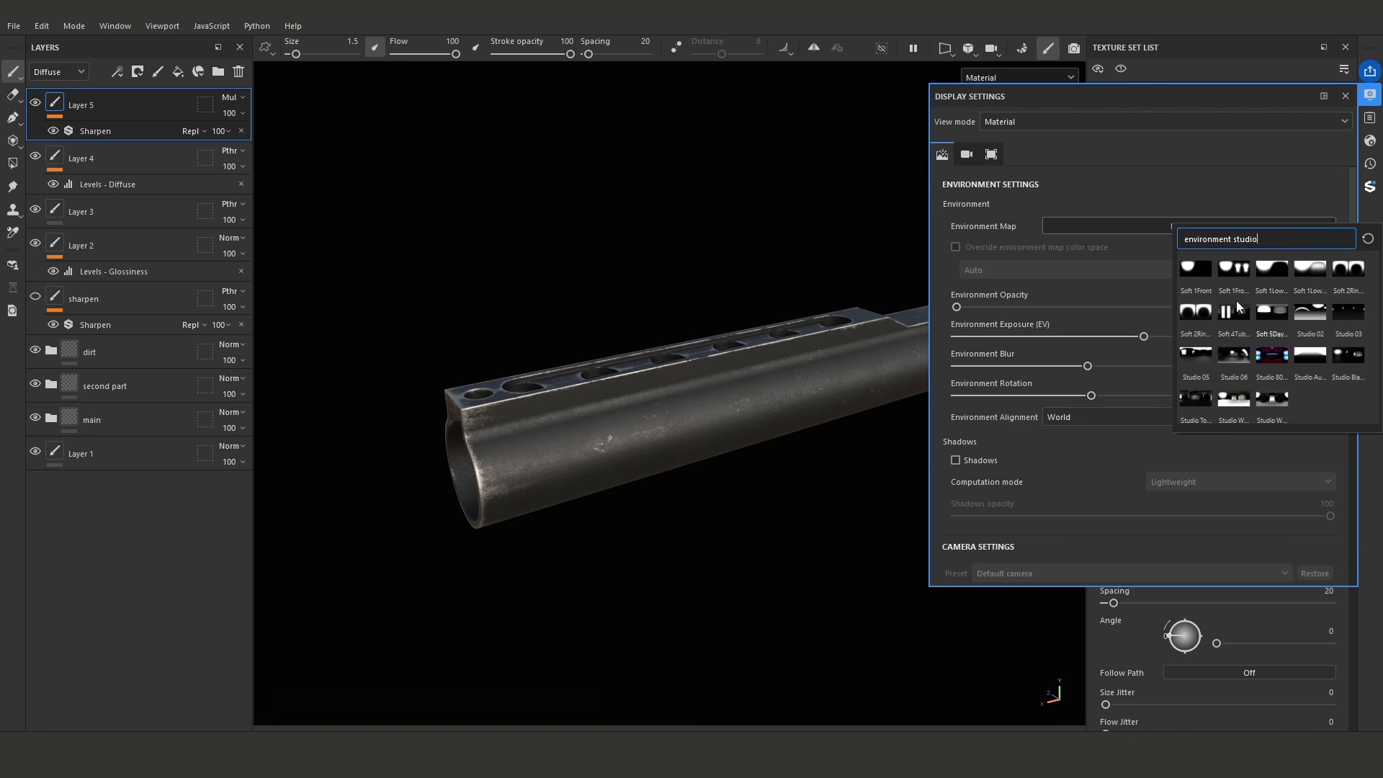
left_click(1198, 402)
mouse_move(777, 223)
right_mouse_down("shift")
mouse_move(803, 222)
mouse_move(756, 226)
right_mouse_up("shift")
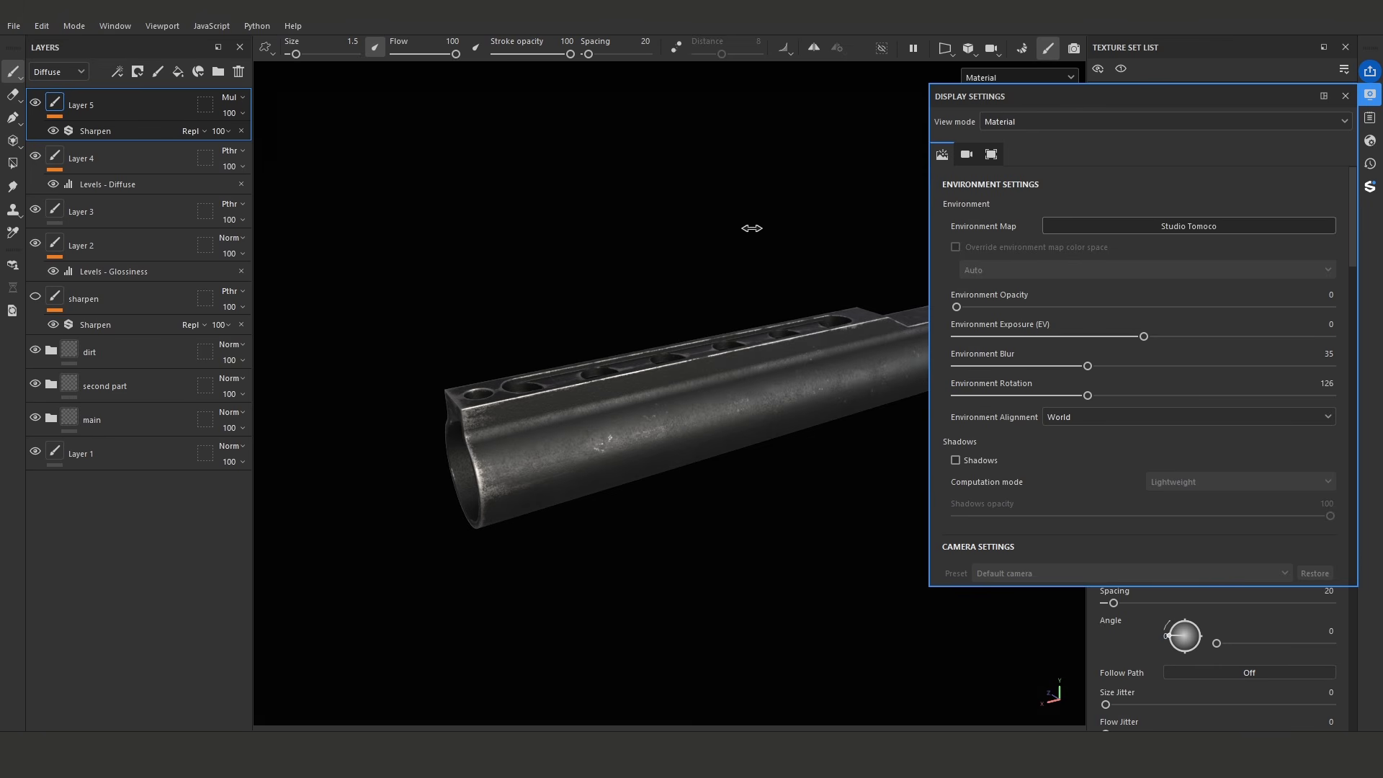
- Set the environment alignment to Camera and turn the environment rotation to 335
scroll(1350, 265, "down", 5)
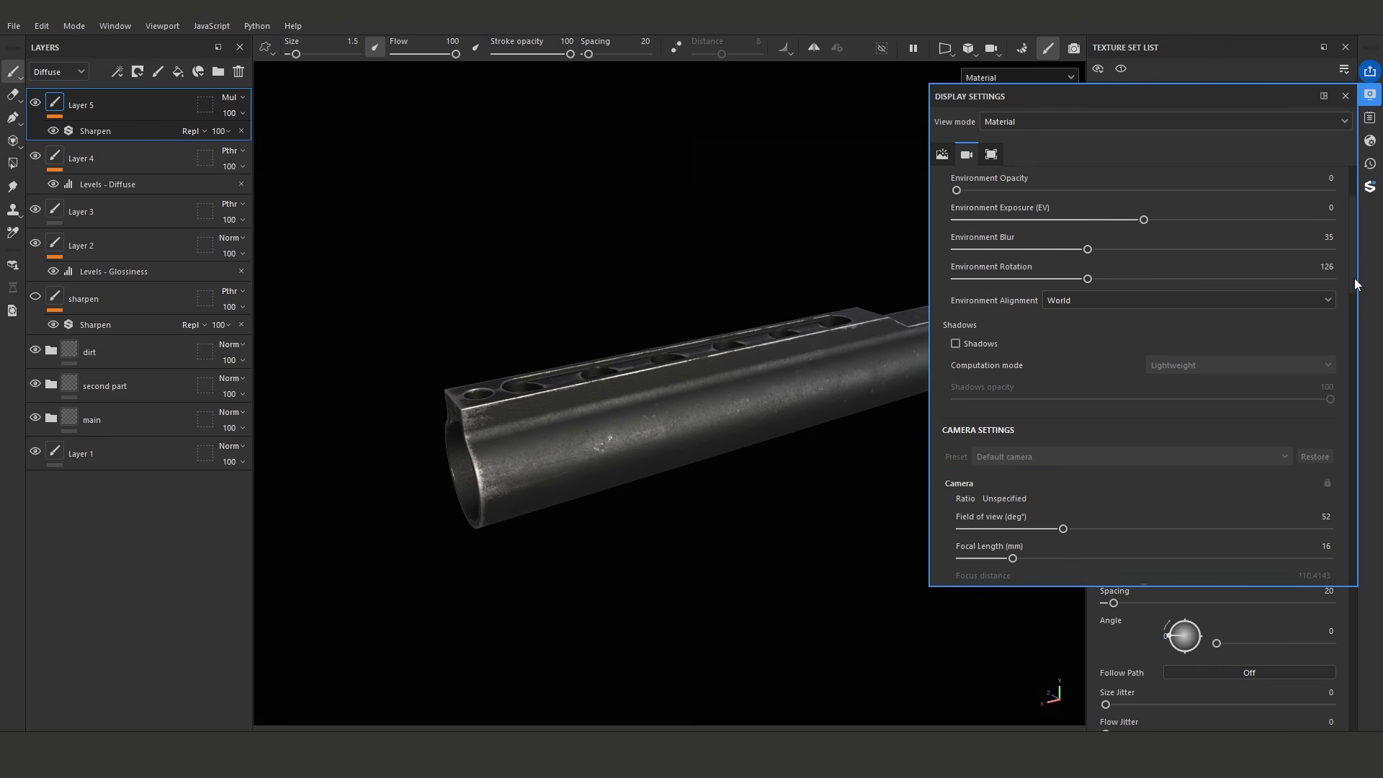
left_click(1083, 281)
left_click(1086, 311)
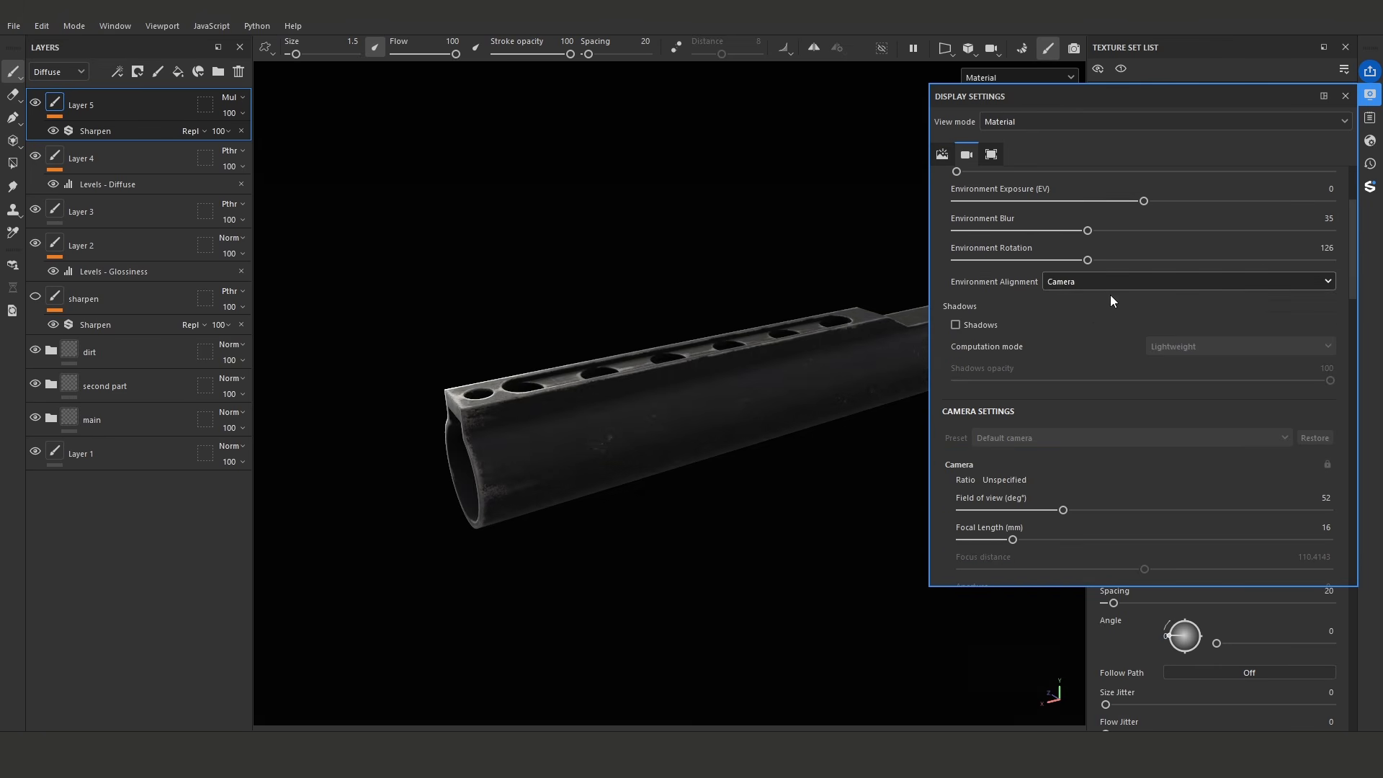
left_click(1370, 94)
left_click_drag(702, 247, 808, 155, "alt")
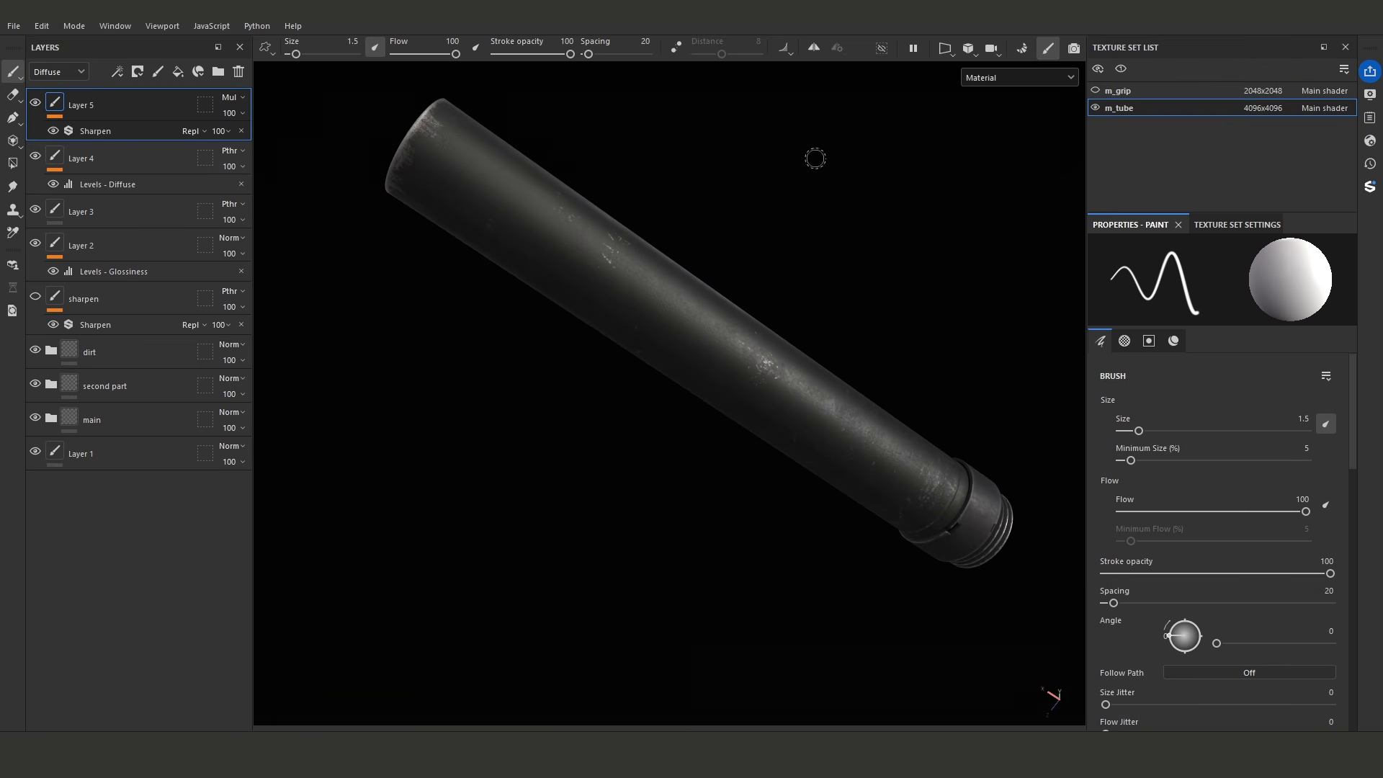
- Compare the World environment alignment with Camera, return to Camera, and rotate the lighting around the tube
left_click(1370, 94)
left_click(1191, 281)
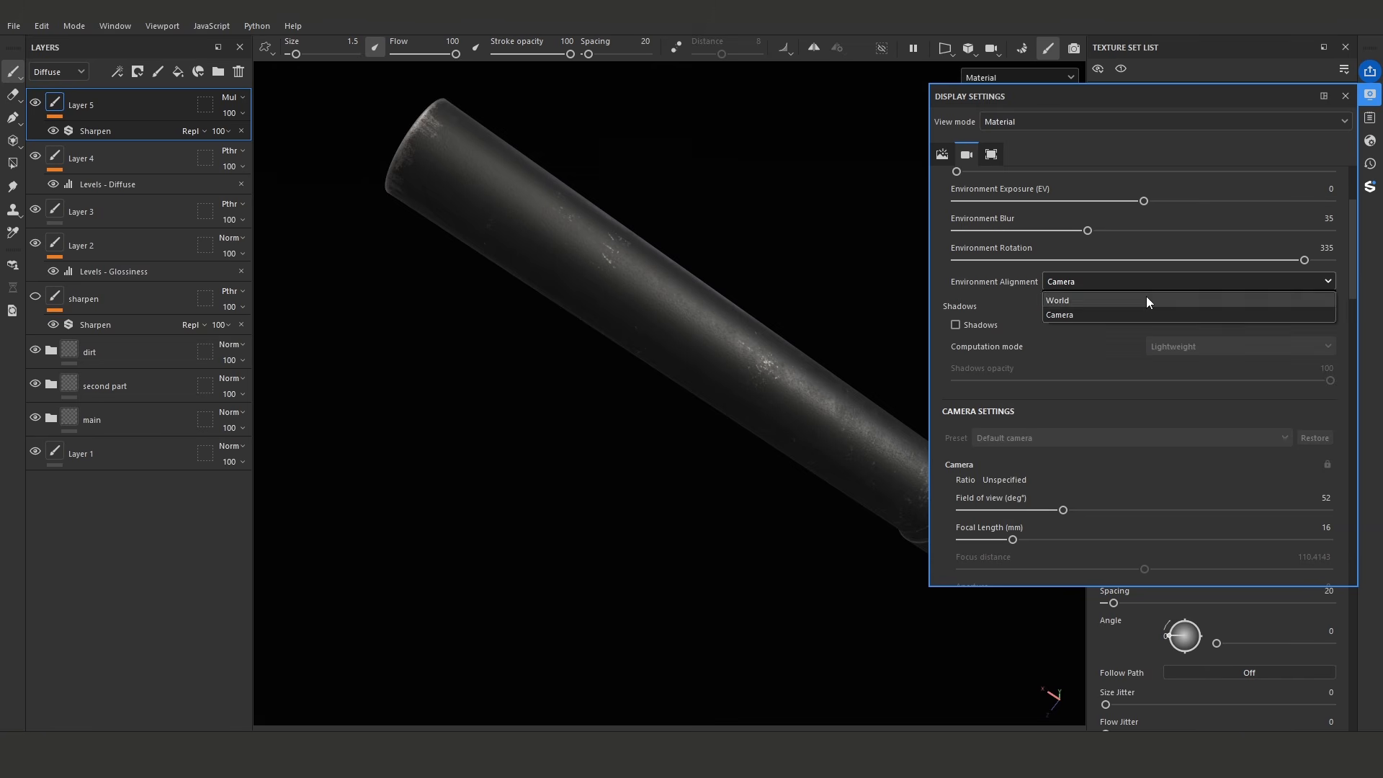
left_click(1147, 296)
left_click(1078, 281)
left_click(1078, 318)
right_click_drag(715, 217, 656, 218, "shift")
left_click_drag(655, 217, 702, 317, "alt")
- Set the camera's focal length to 90 mm, frame the tube, and view it from several angles
scroll(1352, 238, "down", 4)
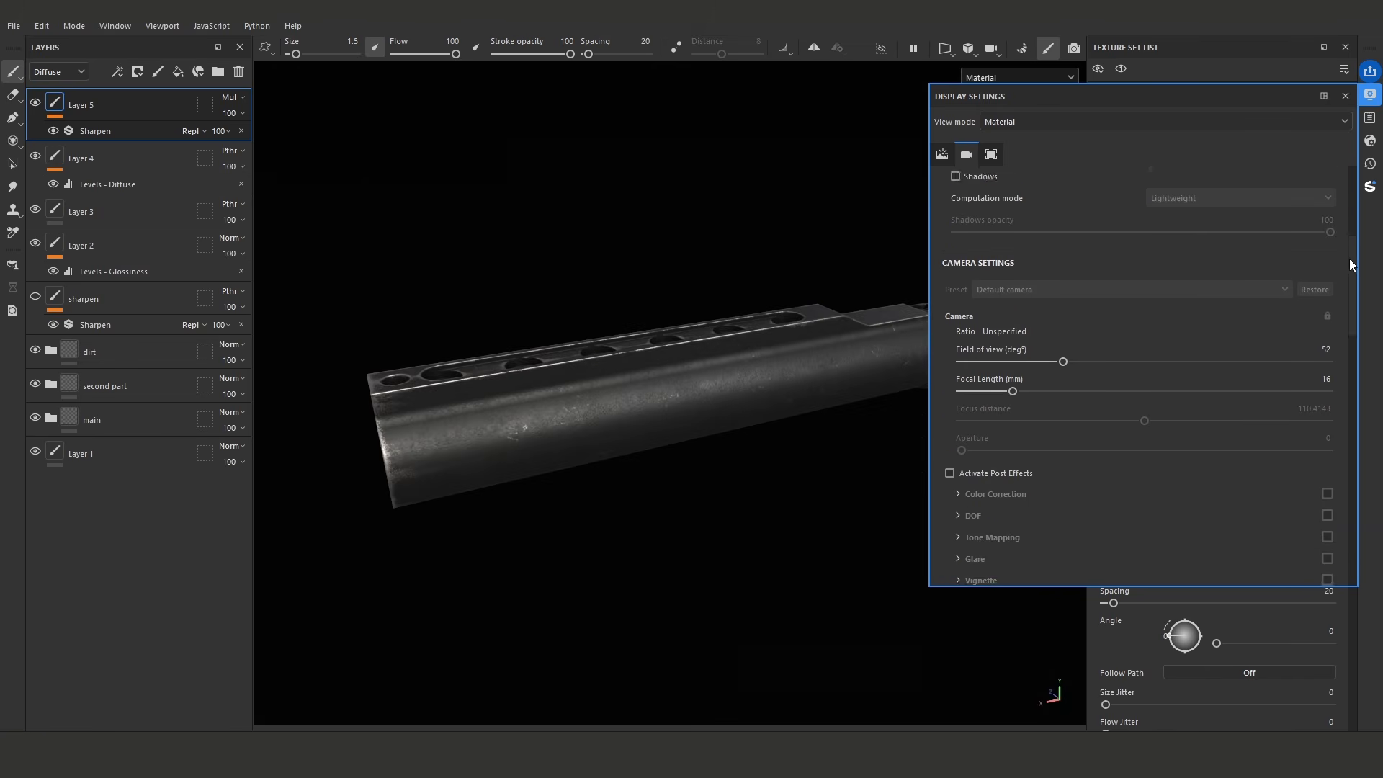
left_click(1328, 346)
type("9")
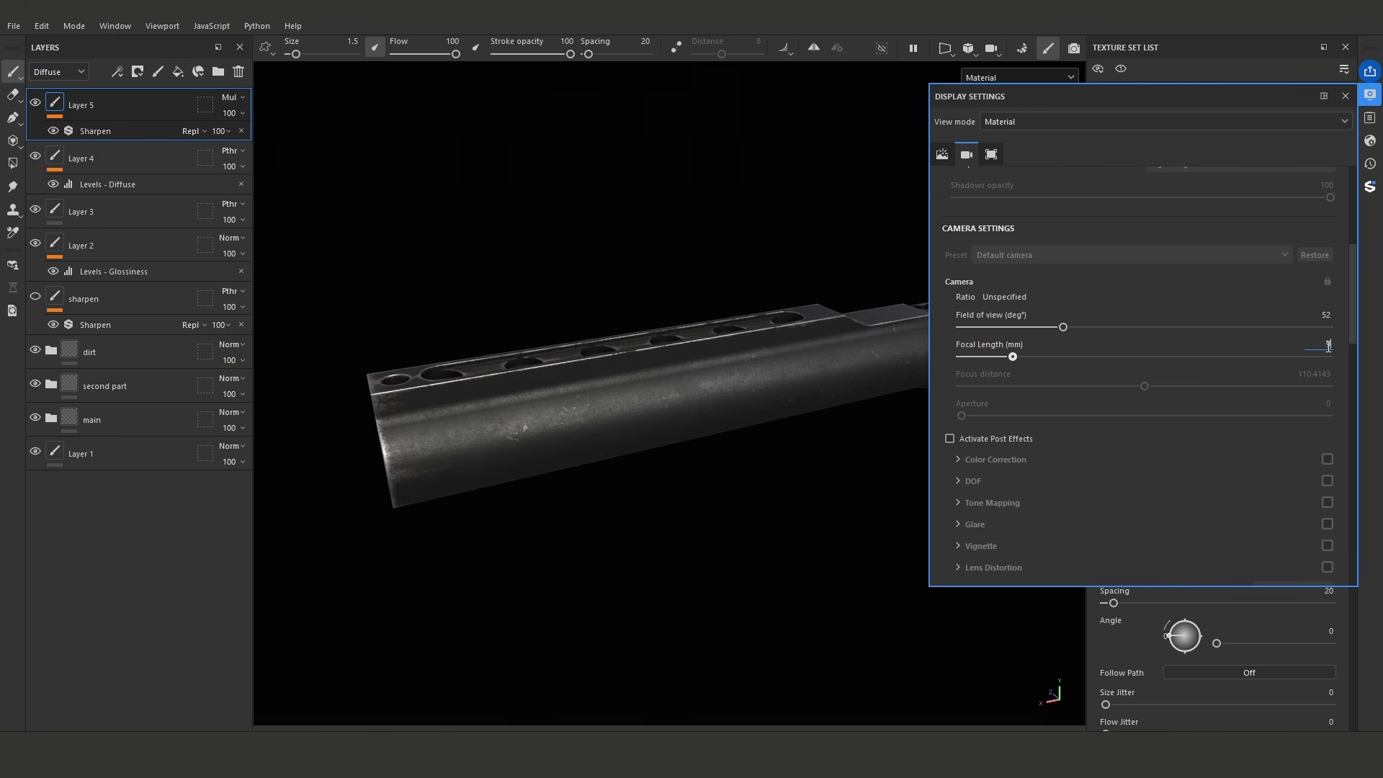
type("0f")
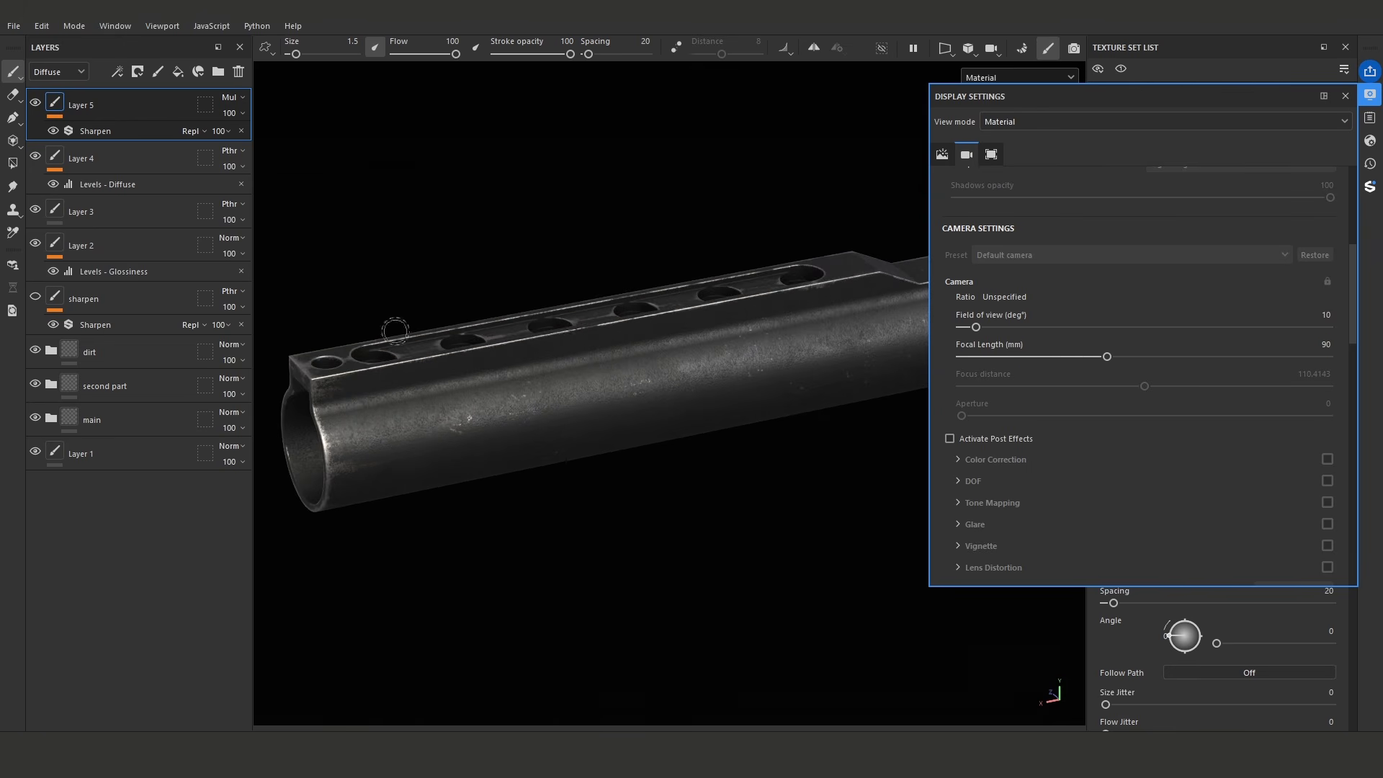
left_click(1368, 98)
right_click_drag(713, 272, 693, 273, "alt")
middle_click_drag(693, 274, 676, 308, "alt")
right_click_drag(677, 308, 703, 288, "shift")
middle_click_drag(703, 289, 741, 288, "alt")
left_click_drag(741, 287, 744, 284, "alt")
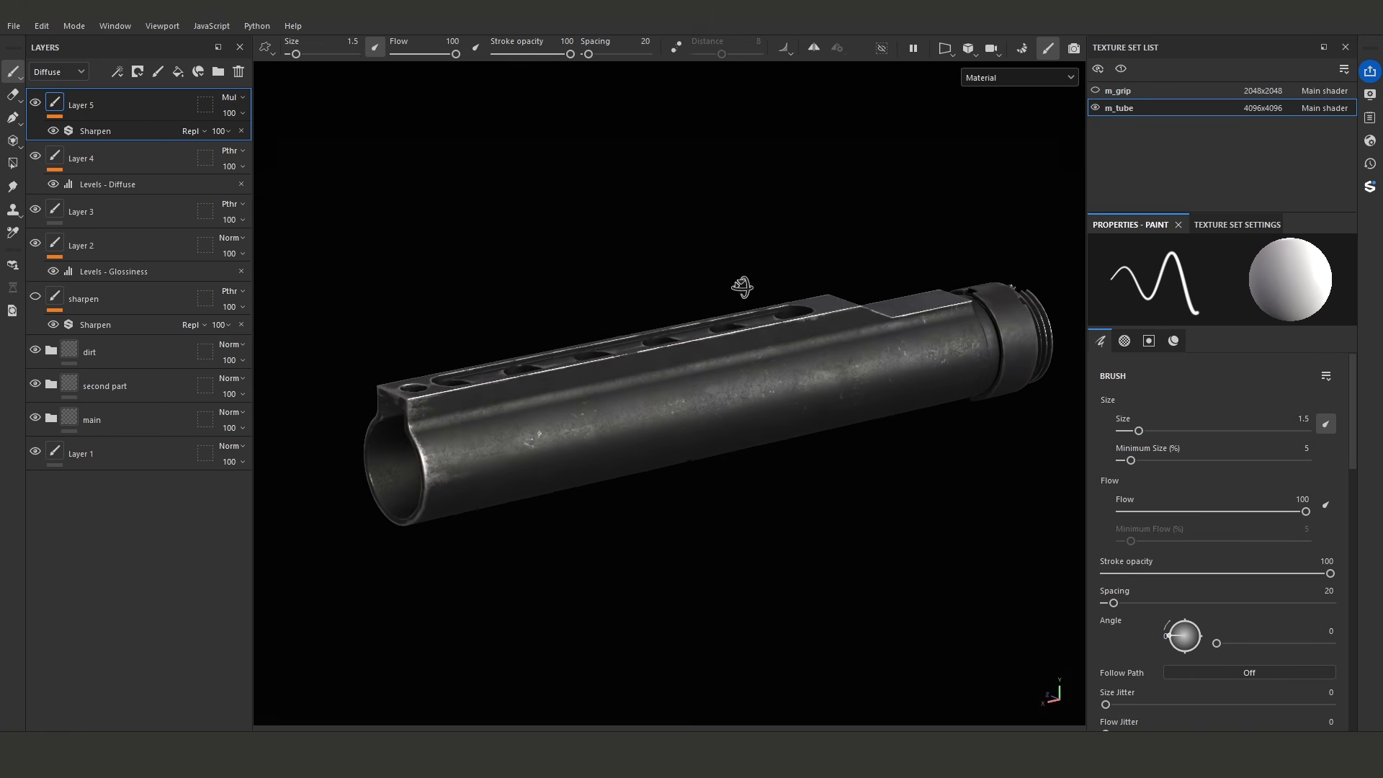
- Set the Temporal Anti-Aliasing accumulations to 64 in the display settings
left_click(1369, 95)
left_click_drag(1357, 287, 1358, 354)
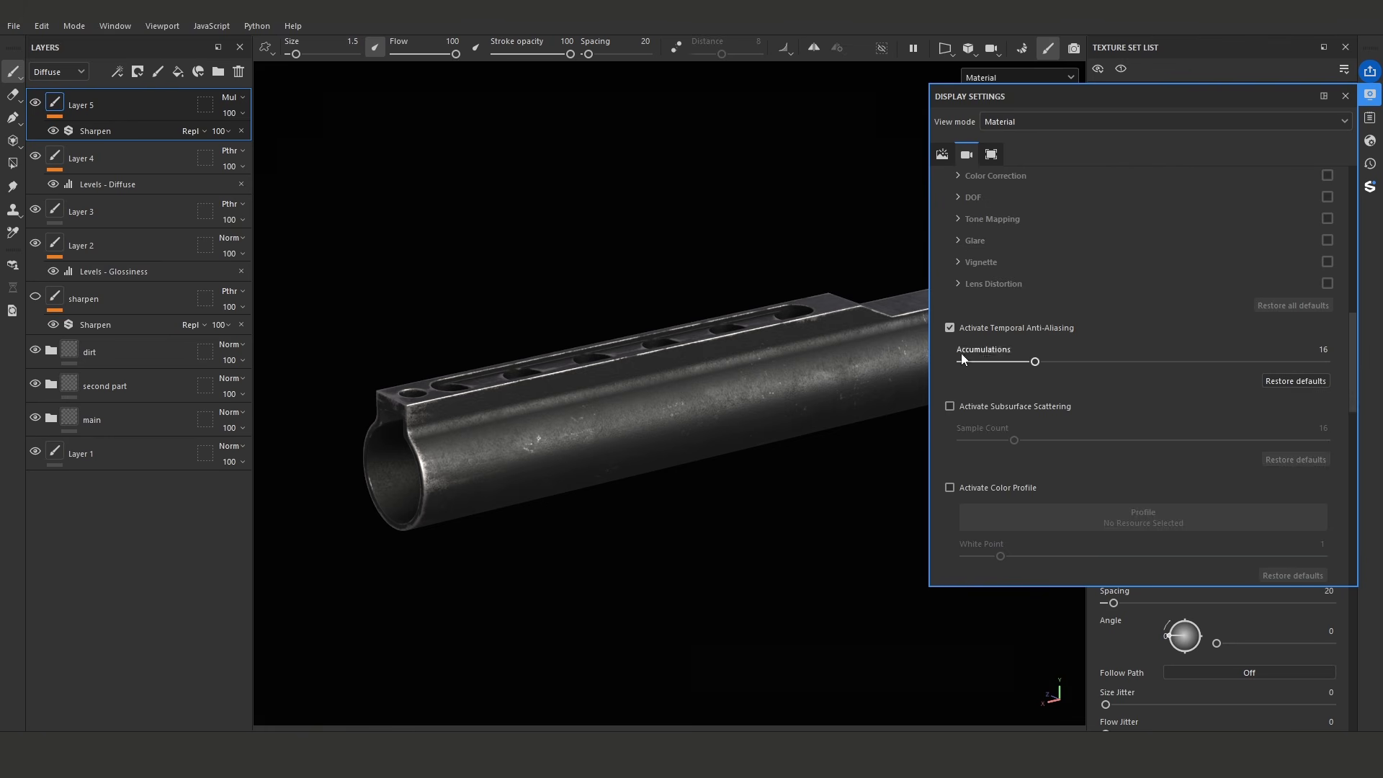
type("64")
key("Return")
left_click_drag(749, 378, 831, 391, "alt")
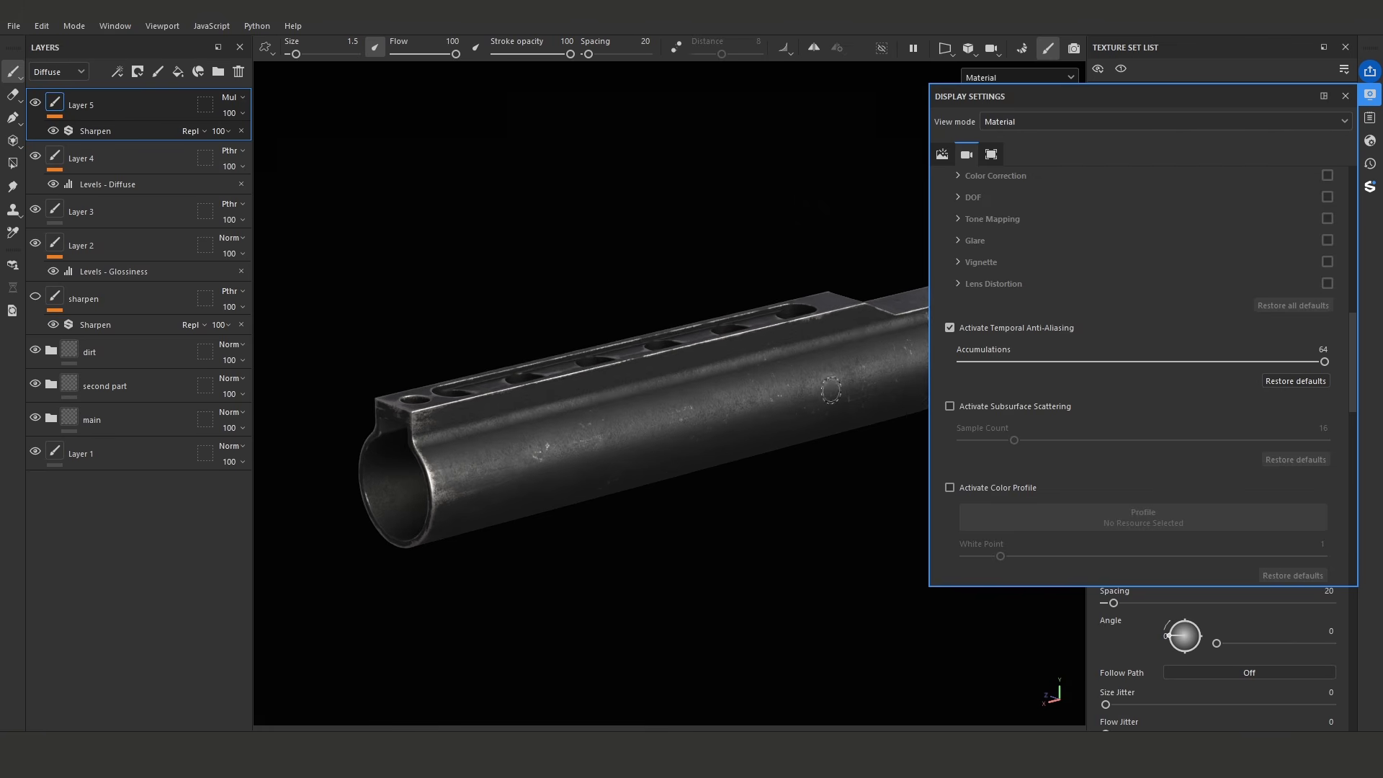
- Set the viewport's anisotropic filtering to High (8spp) and check the tube's lighting
left_click_drag(1354, 326, 1355, 414)
left_click(1212, 348)
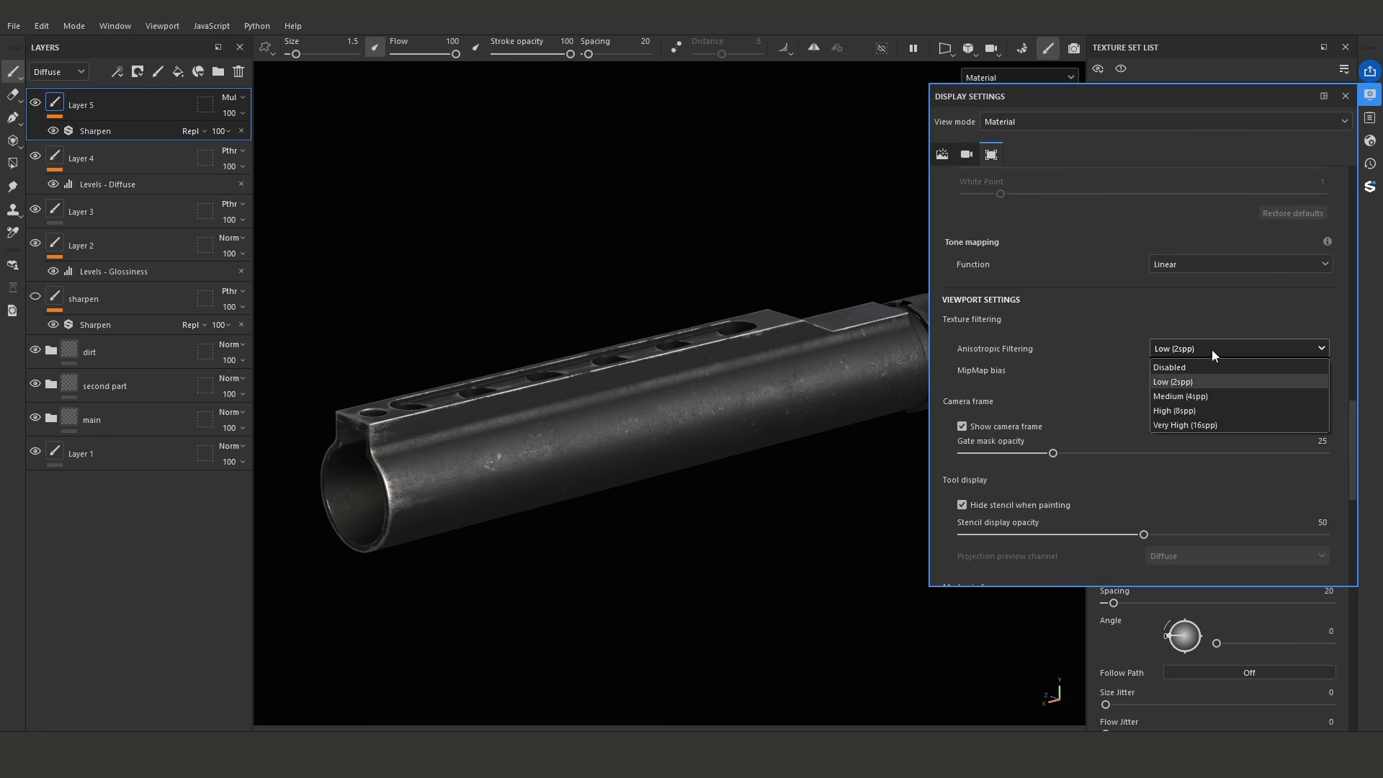
left_click(1207, 409)
left_click_drag(801, 292, 810, 285, "alt")
right_click_drag(809, 285, 780, 277, "shift")
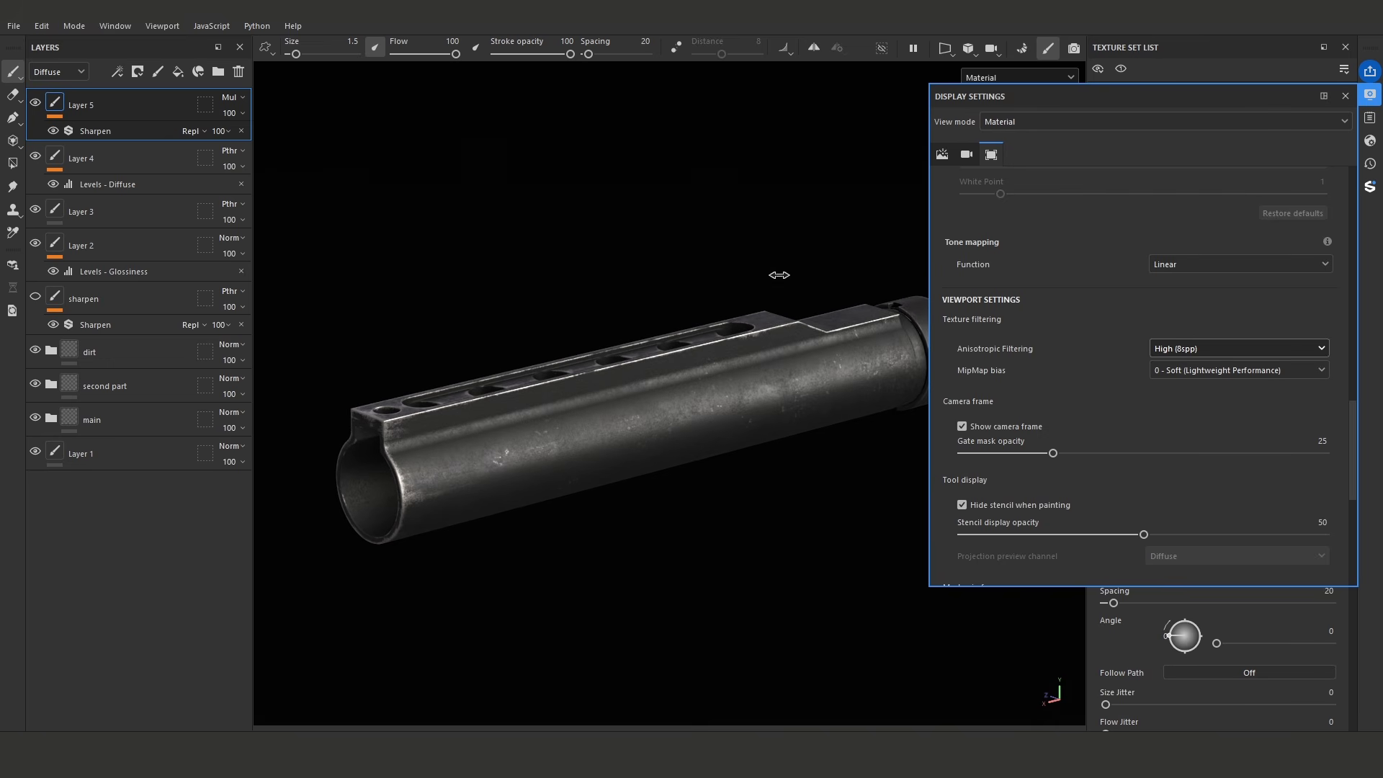
- Set the viewport's MipMap bias to 2 - Sharp
left_click(1203, 372)
left_click(1195, 420)
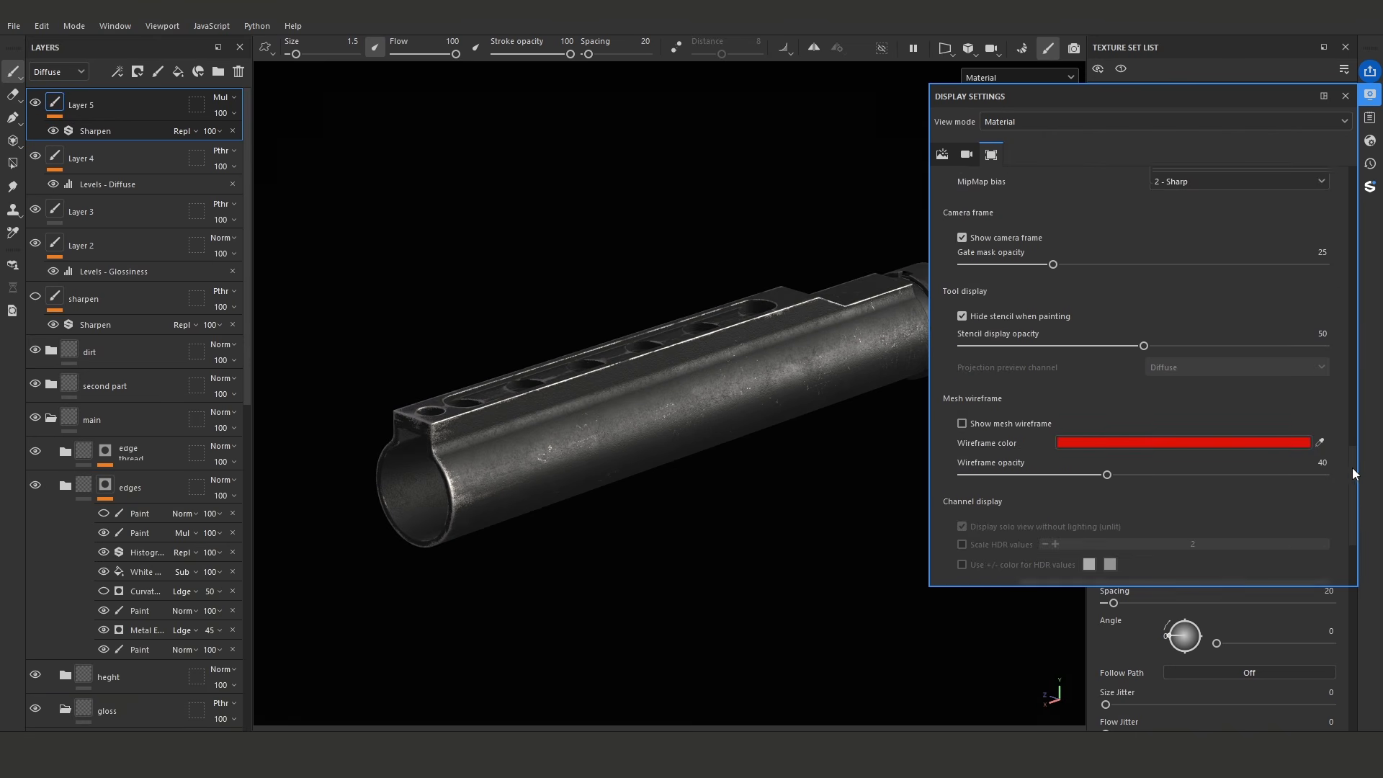
left_click_drag(1352, 470, 1354, 430)
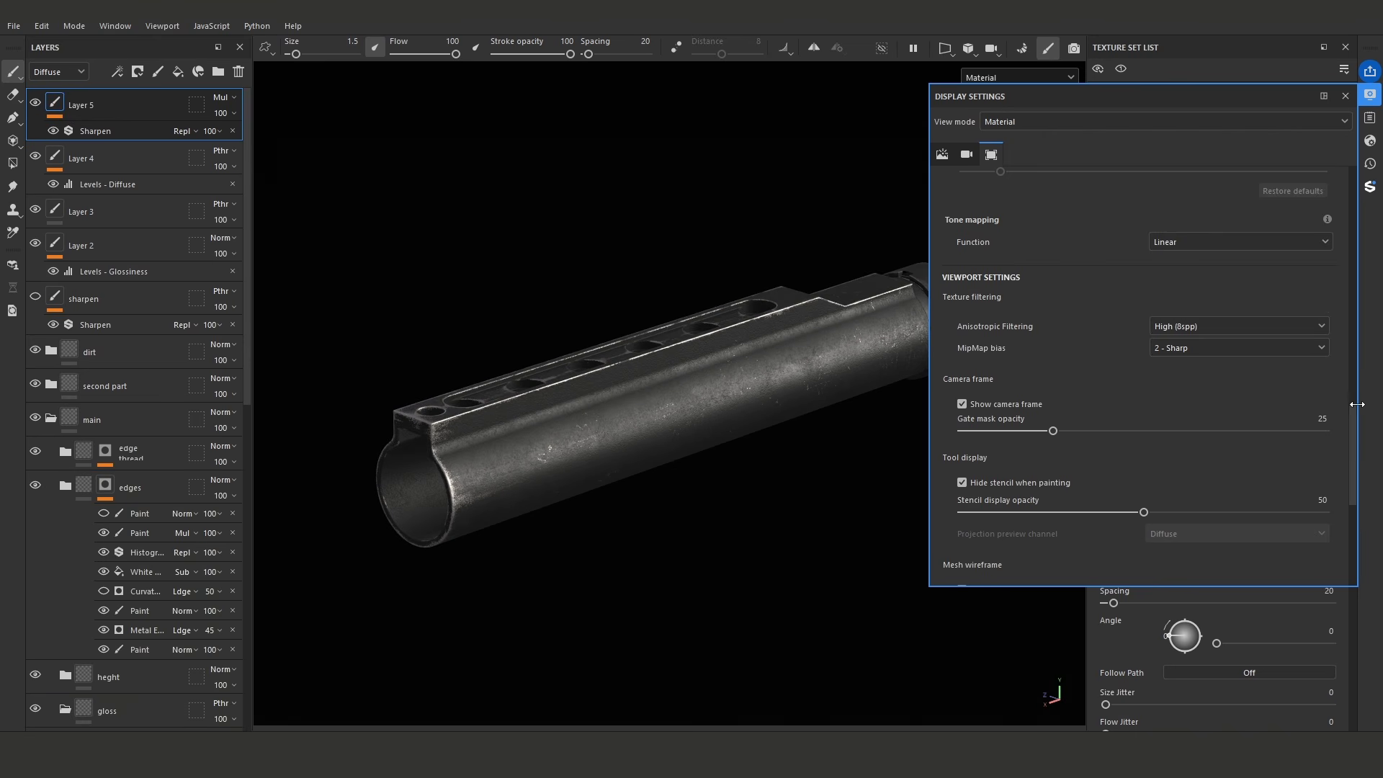
- Set the main shader's specular quality to Very high (128 spp), comparing it with another quality level
left_click(1370, 141)
left_click(1255, 296)
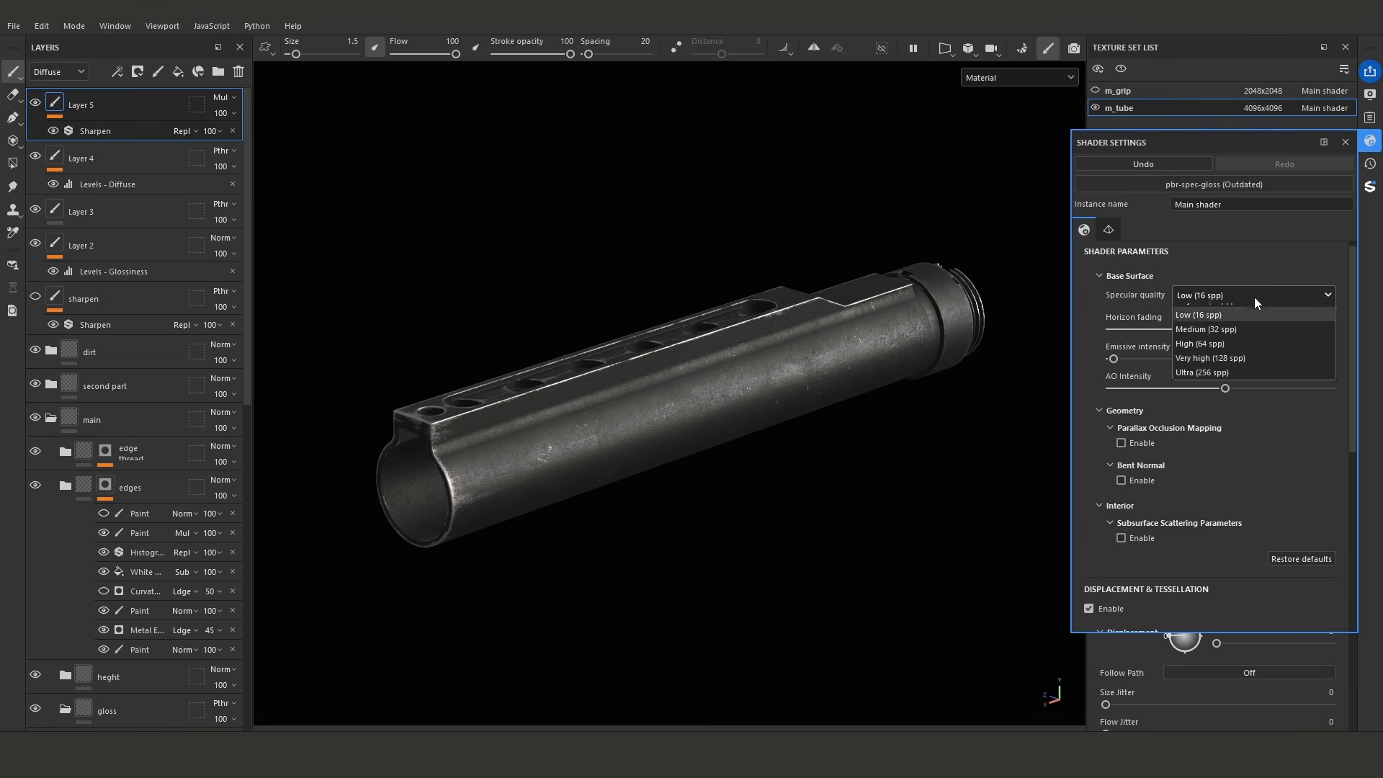
left_click(1220, 369)
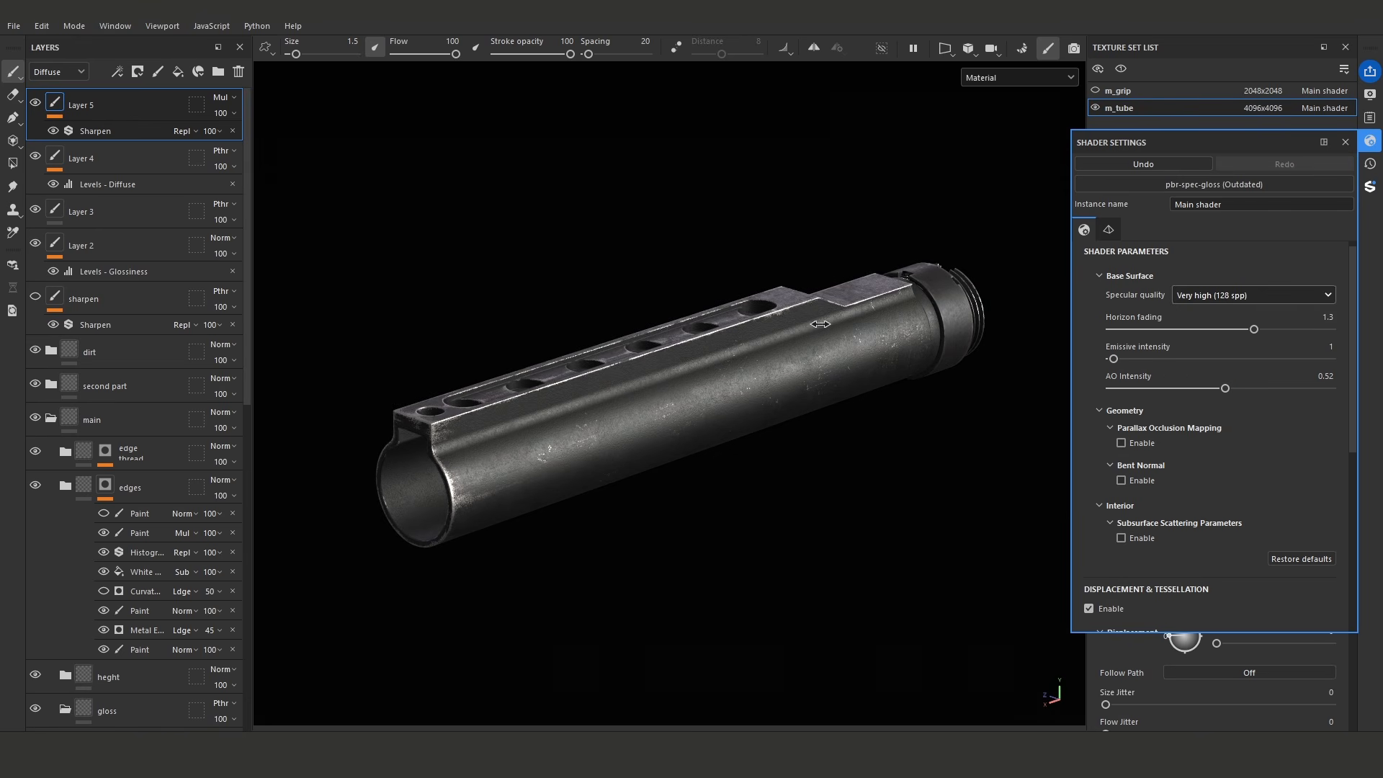
left_click(1232, 295)
left_click(1229, 384)
left_click(1201, 298)
left_click(1209, 372)
- Test the shader's AO intensity at its minimum on the tube, and set it to 0.75
left_click_drag(1226, 388, 1091, 384)
left_click_drag(803, 435, 914, 432, "alt")
right_click_drag(629, 522, 1055, 520, "alt")
mouse_move(900, 481)
right_mouse_down("shift")
mouse_move(865, 478)
mouse_move(905, 473)
right_mouse_up("shift")
left_click_drag(1111, 388, 1270, 388)
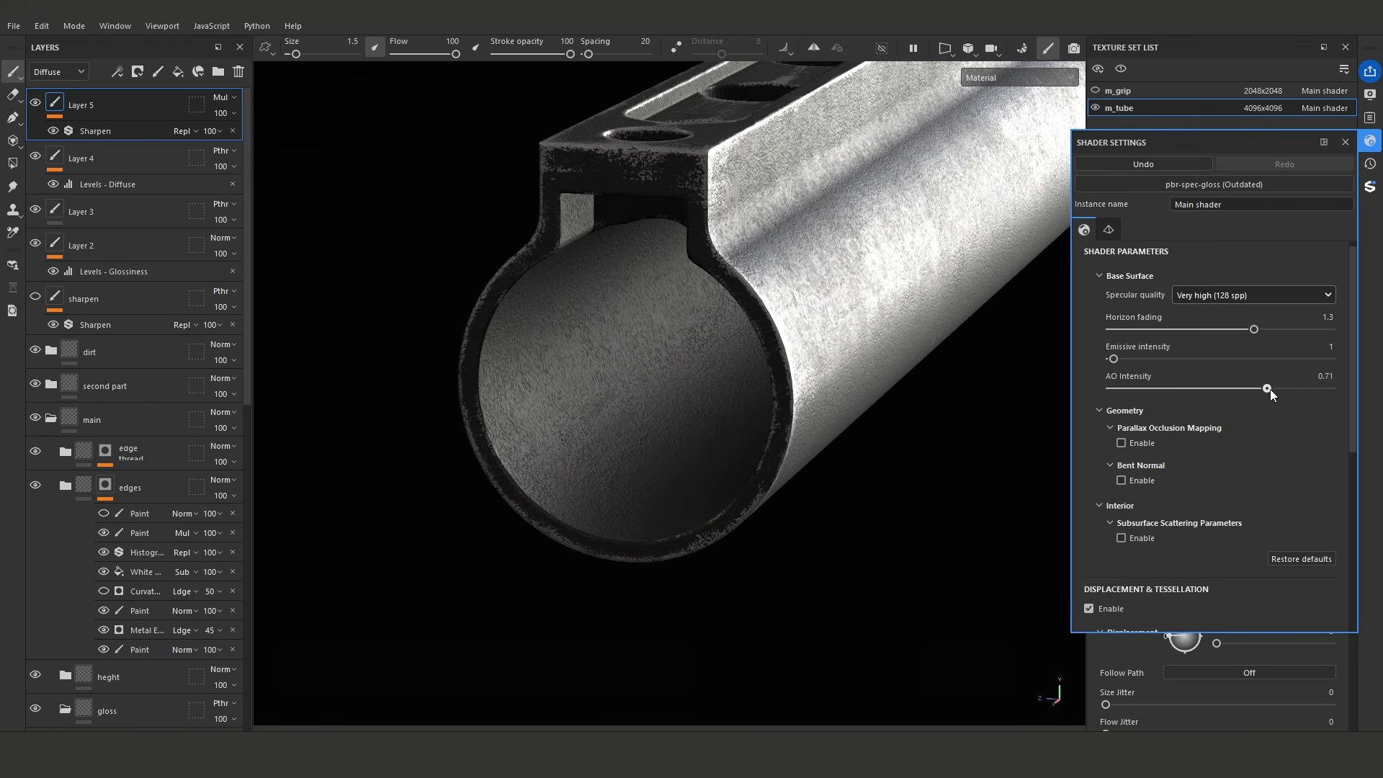
left_click_drag(1264, 391, 1275, 389)
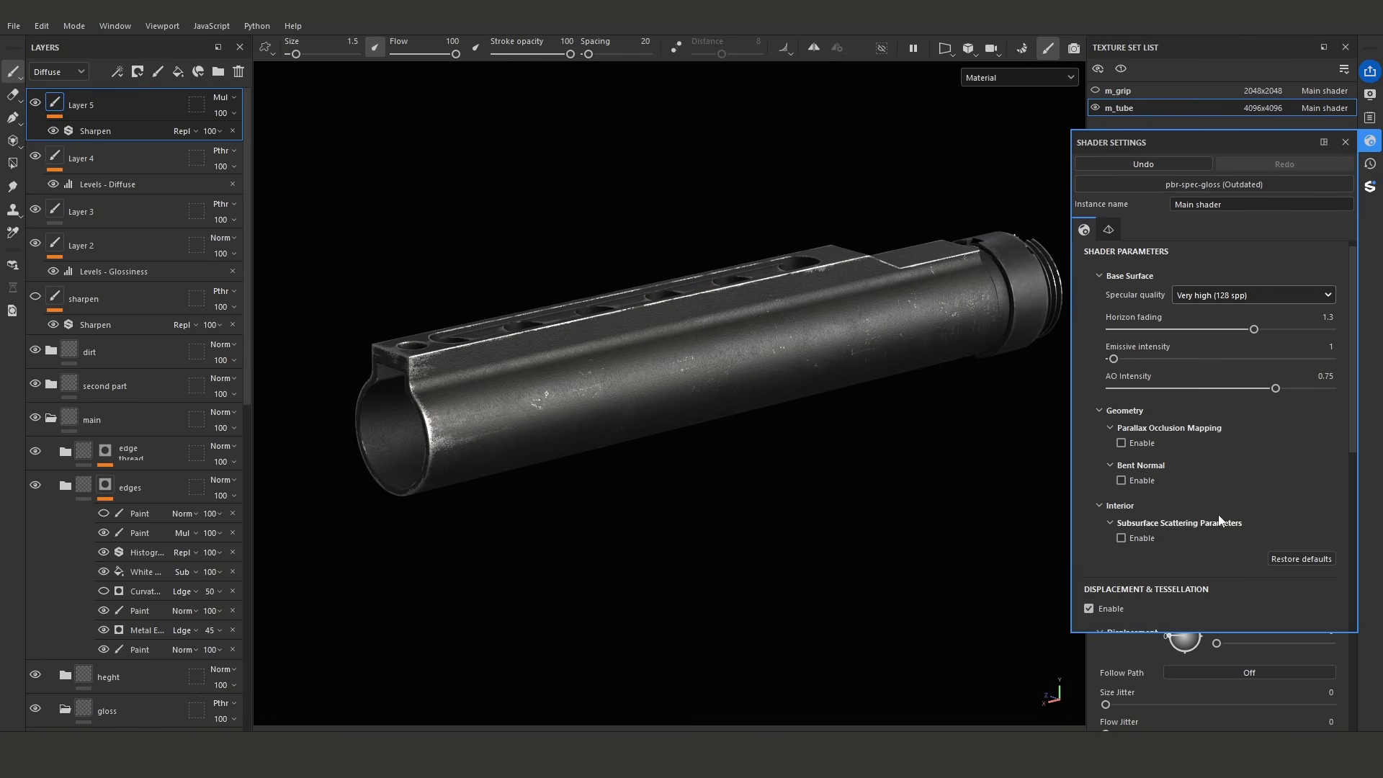
- Enable Bent Normal in the shader, toggling it off and on to compare the tube's shading
left_click(1122, 479)
left_click_drag(684, 424, 711, 437, "alt")
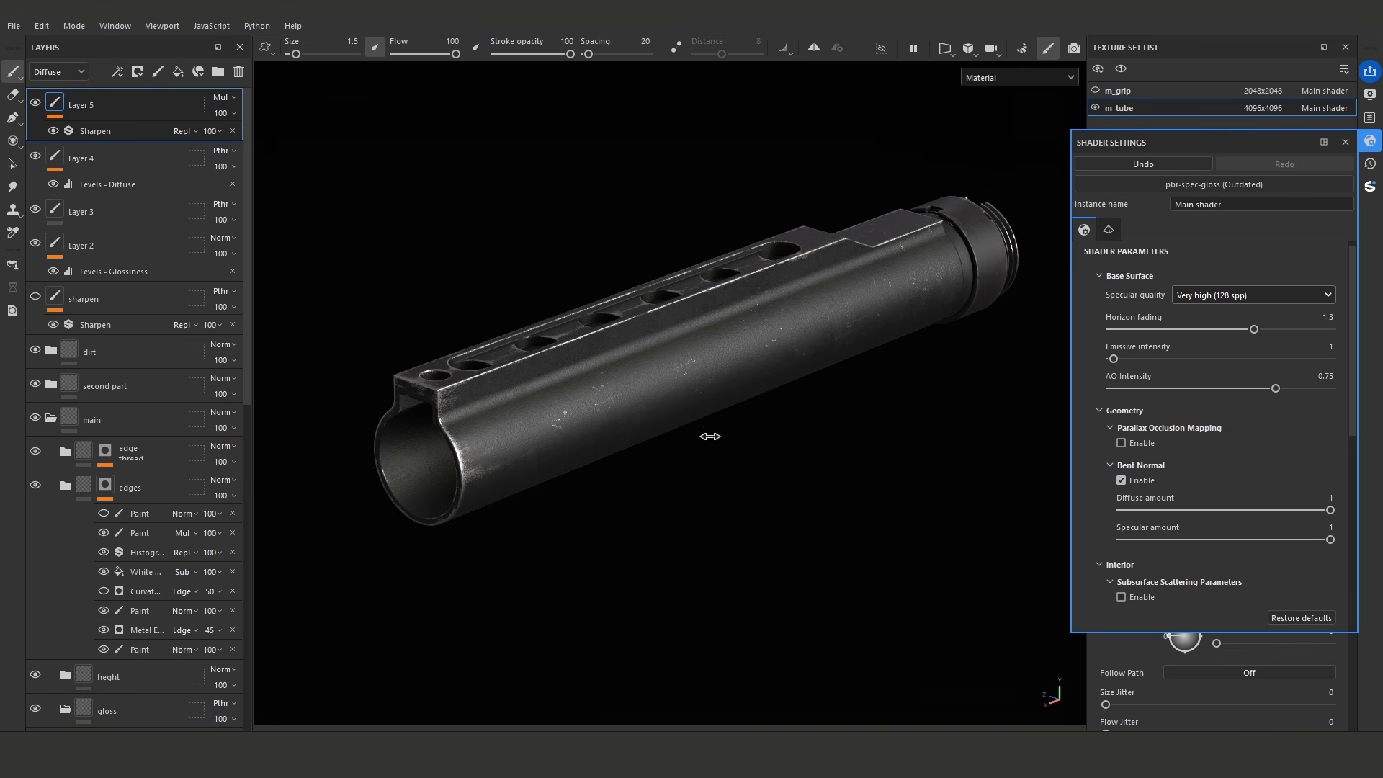
left_click(1122, 480)
left_click(1121, 480)
mouse_move(833, 423)
left_mouse_down("alt")
mouse_move(738, 457)
mouse_move(821, 381)
mouse_move(819, 425)
left_mouse_up("alt")
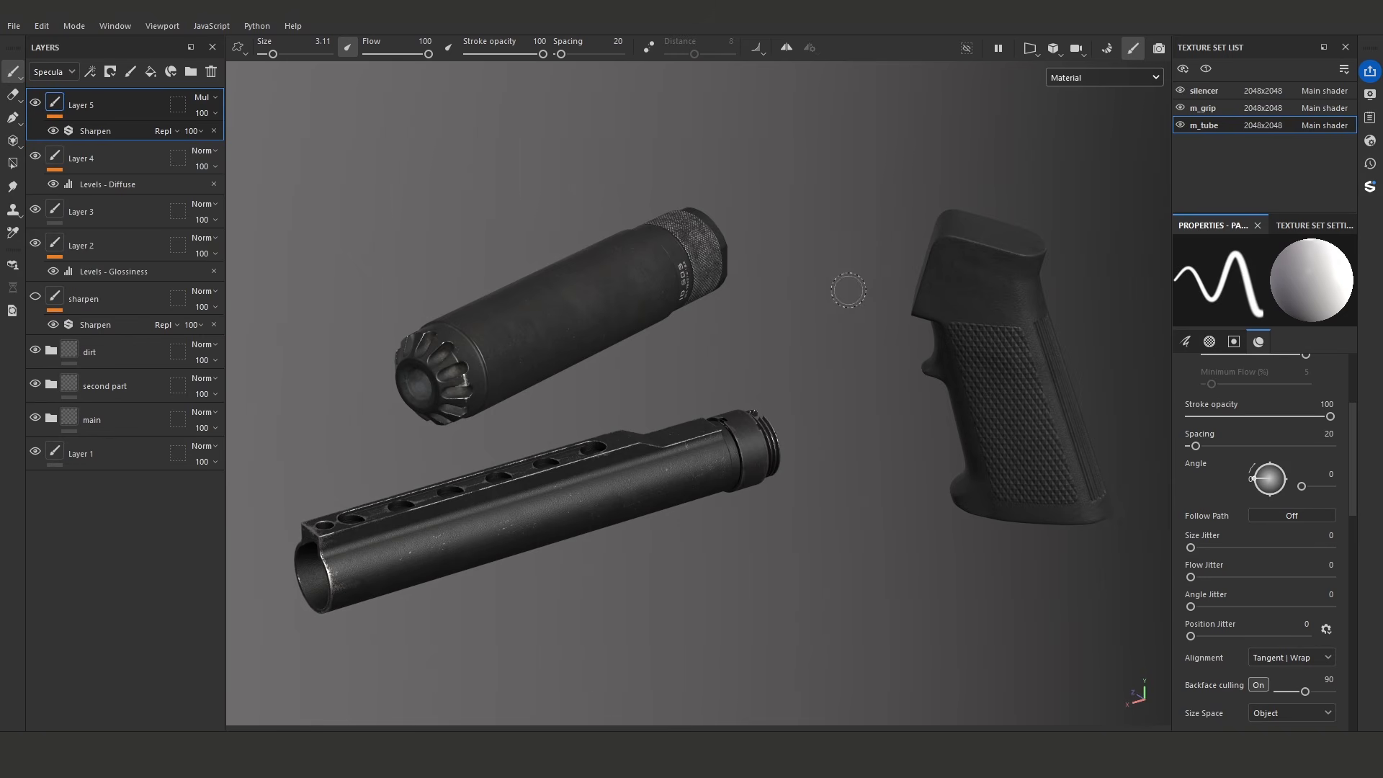
- Make the grip and silencer texture sets active by picking their parts on the model, and return to m_tube
right_click(982, 311, "ctrl+alt")
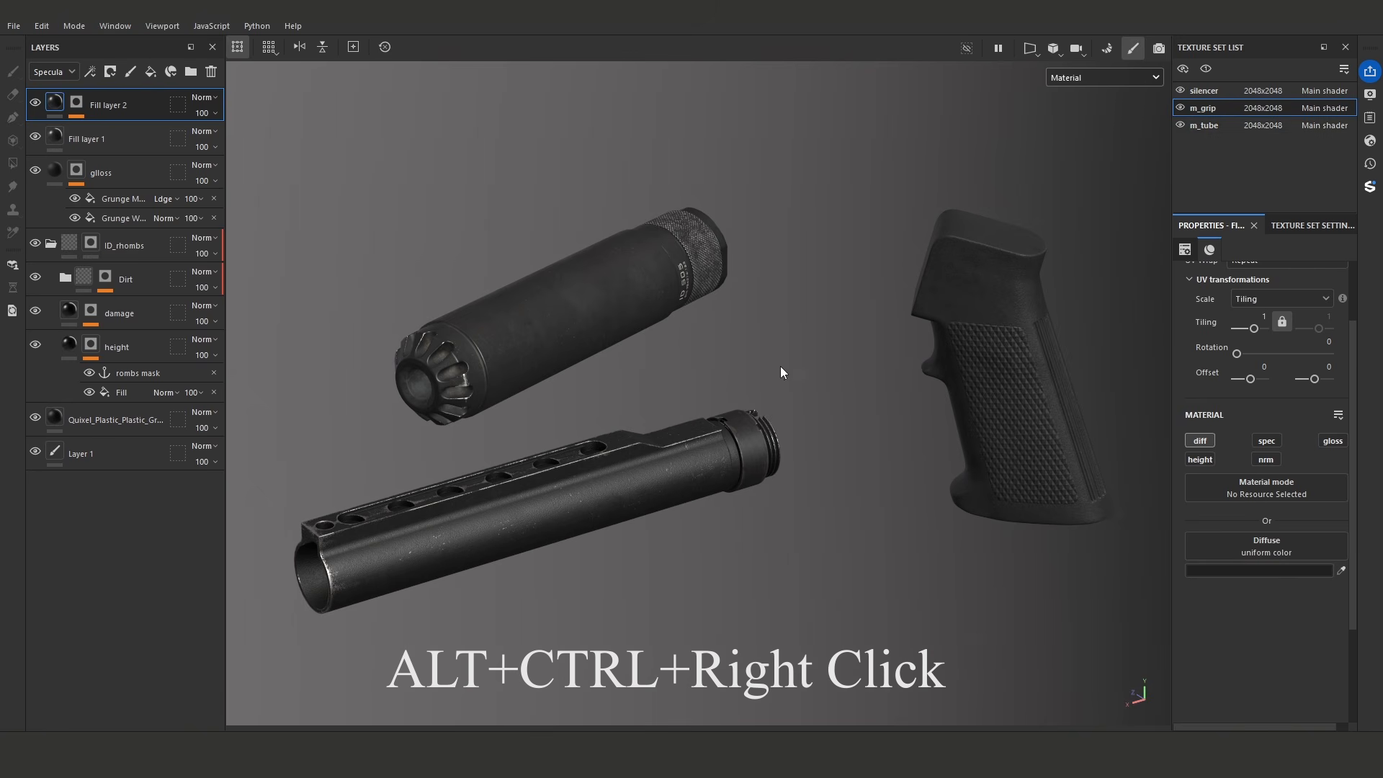
right_click(648, 306, "ctrl+alt")
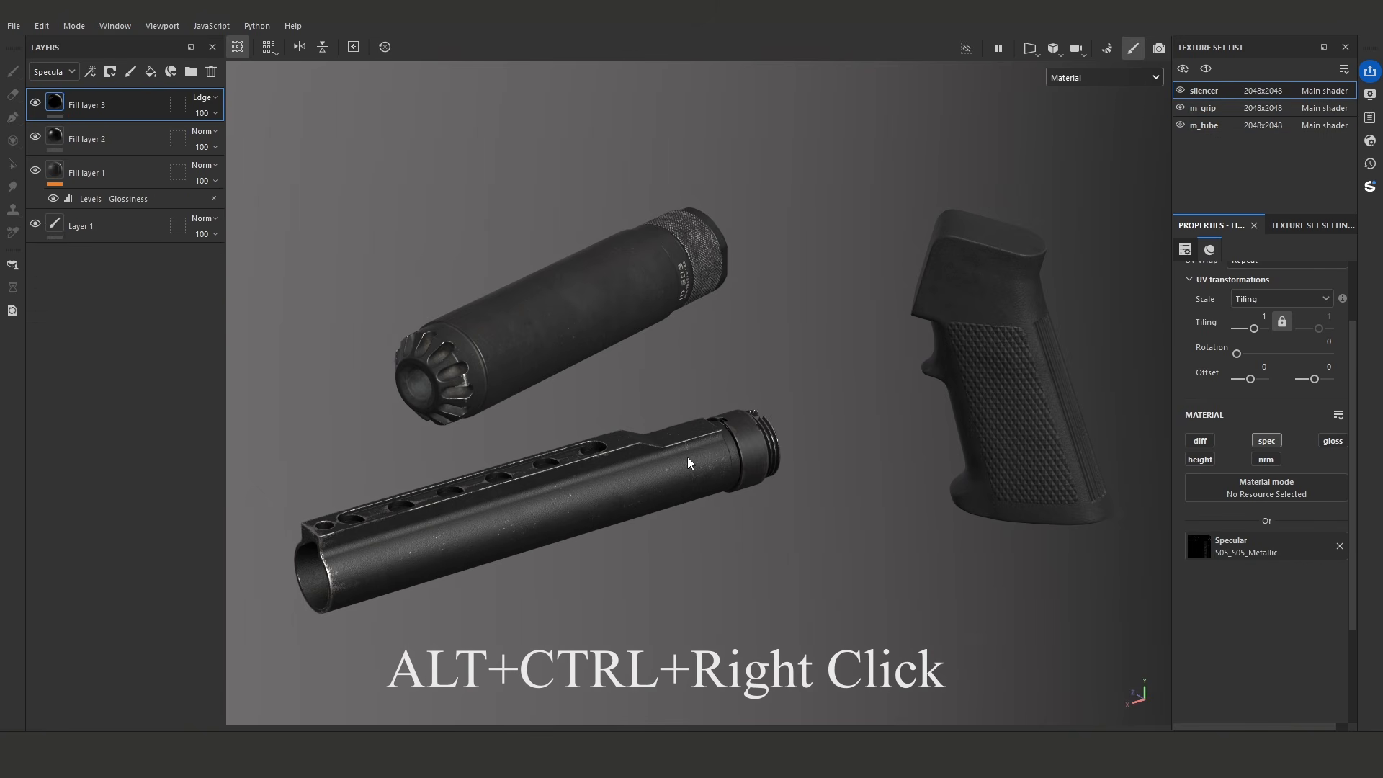
left_click(1202, 127)
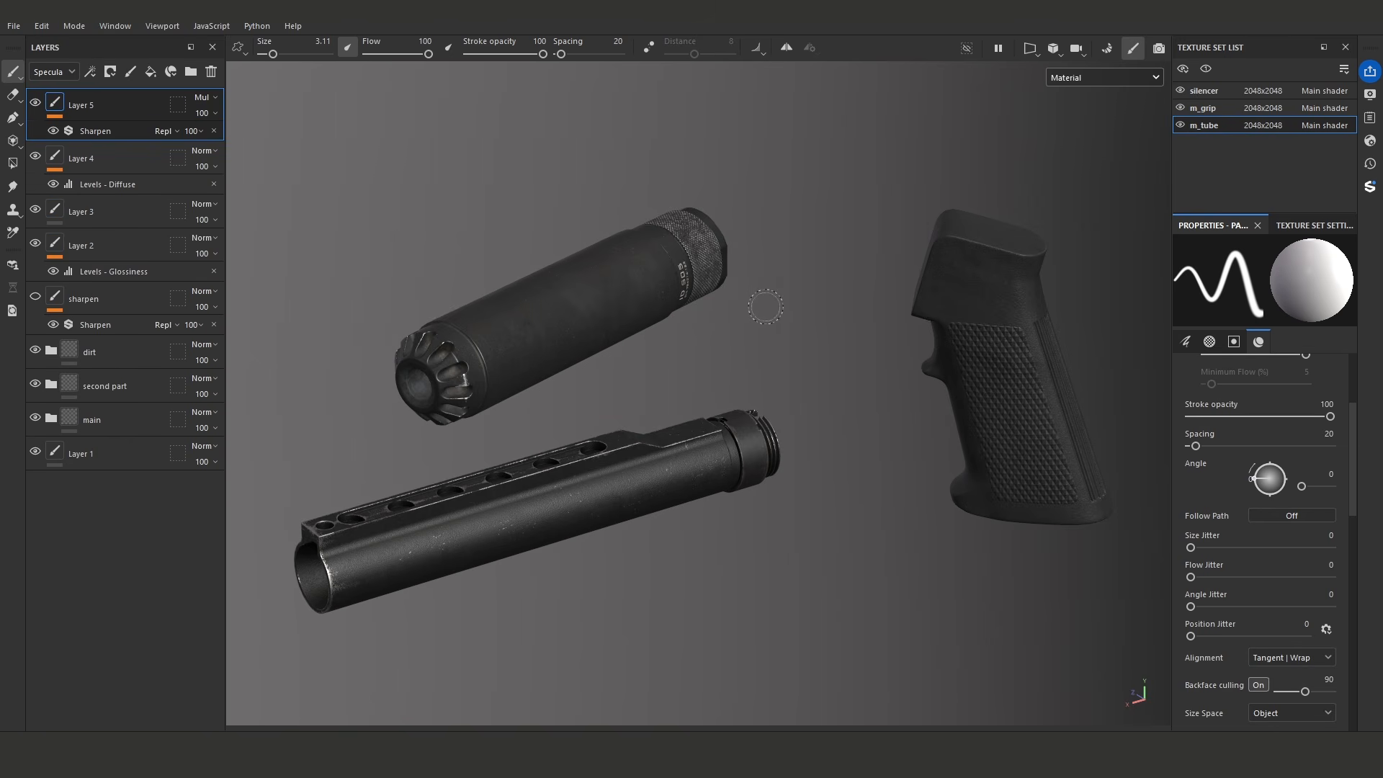
- Isolate the m_tube, m_grip and silencer texture sets one by one, showing all sets again after each
left_click(1180, 126, "alt")
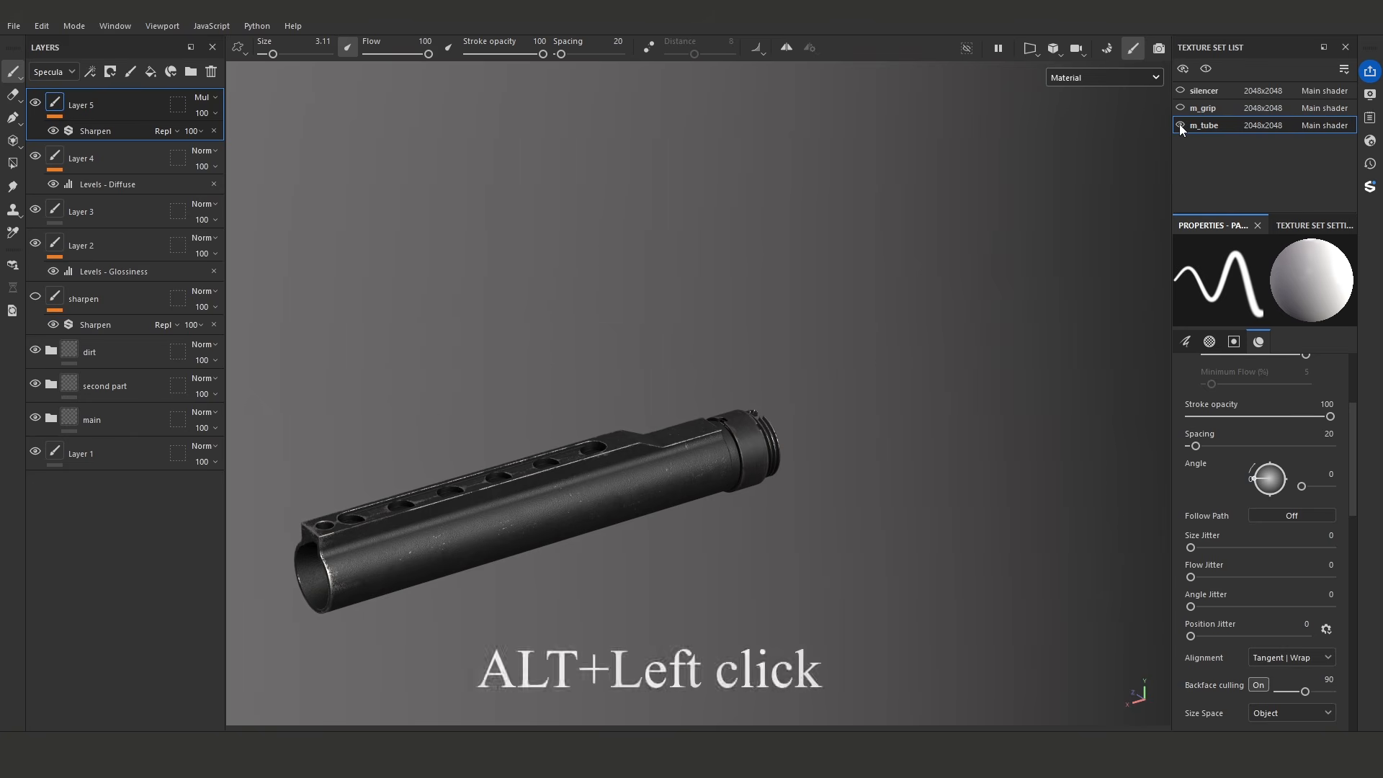
left_click(1180, 126, "alt")
left_click(1181, 108, "alt")
left_click(1181, 107, "alt")
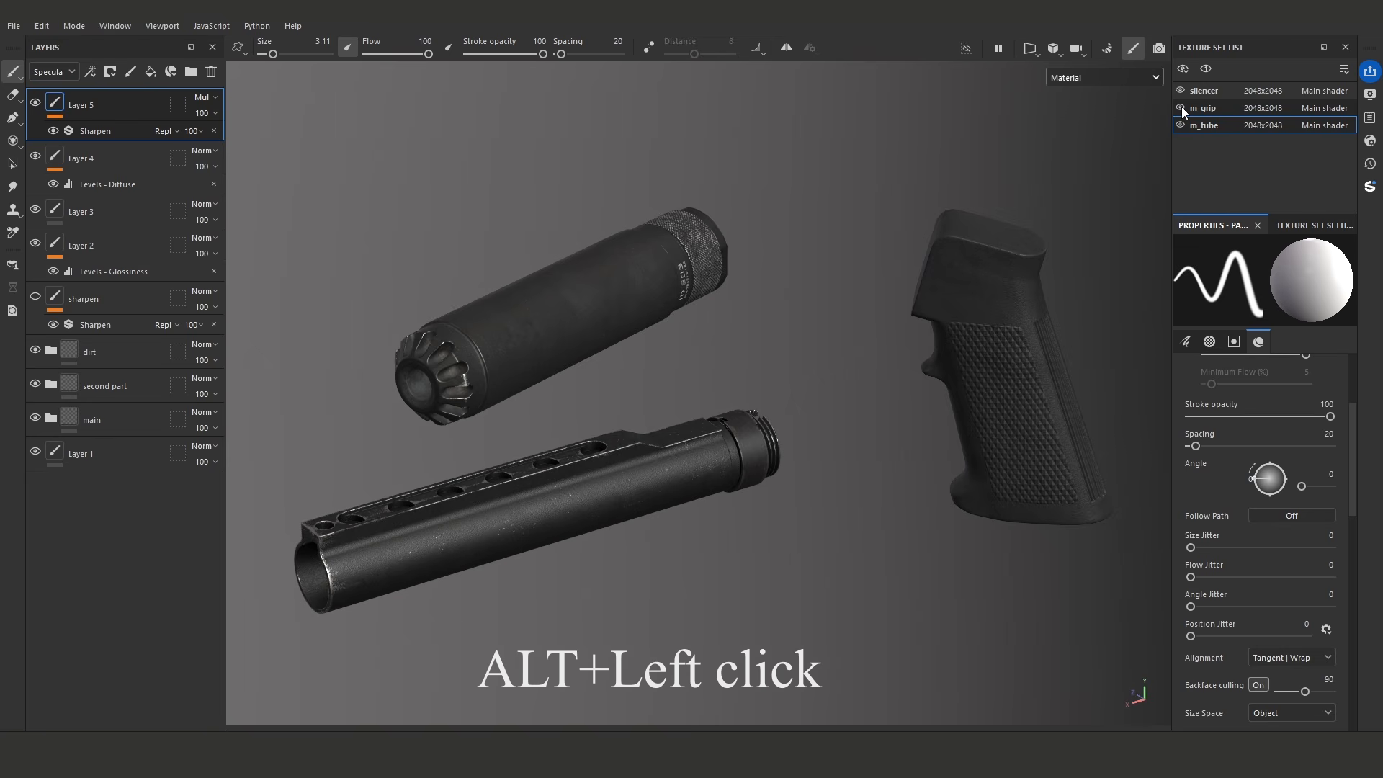
left_click(1180, 89, "alt")
left_click(1180, 88, "alt")
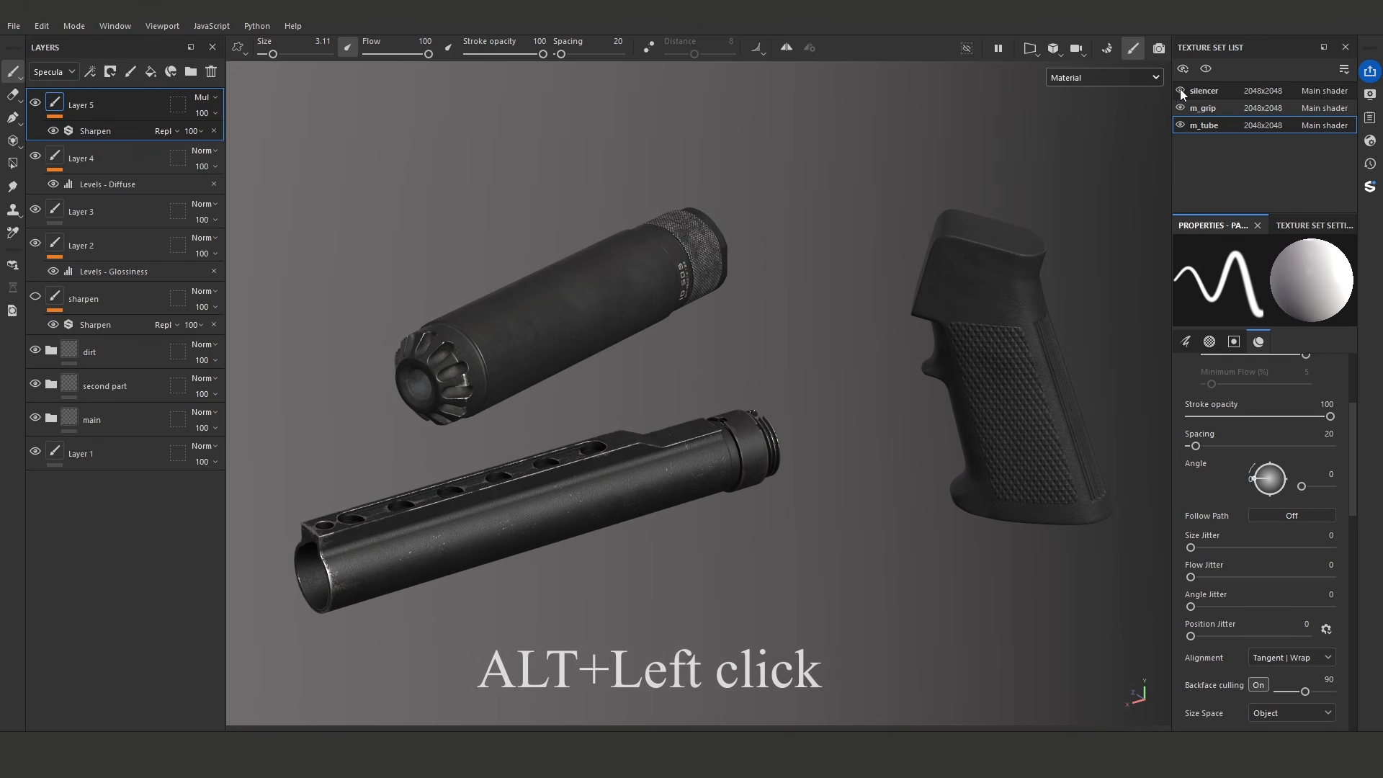
- Isolate the m_tube texture set and show all sets again, and repeat for the silencer after picking it on the model
left_click_drag(764, 303, 759, 310, "alt")
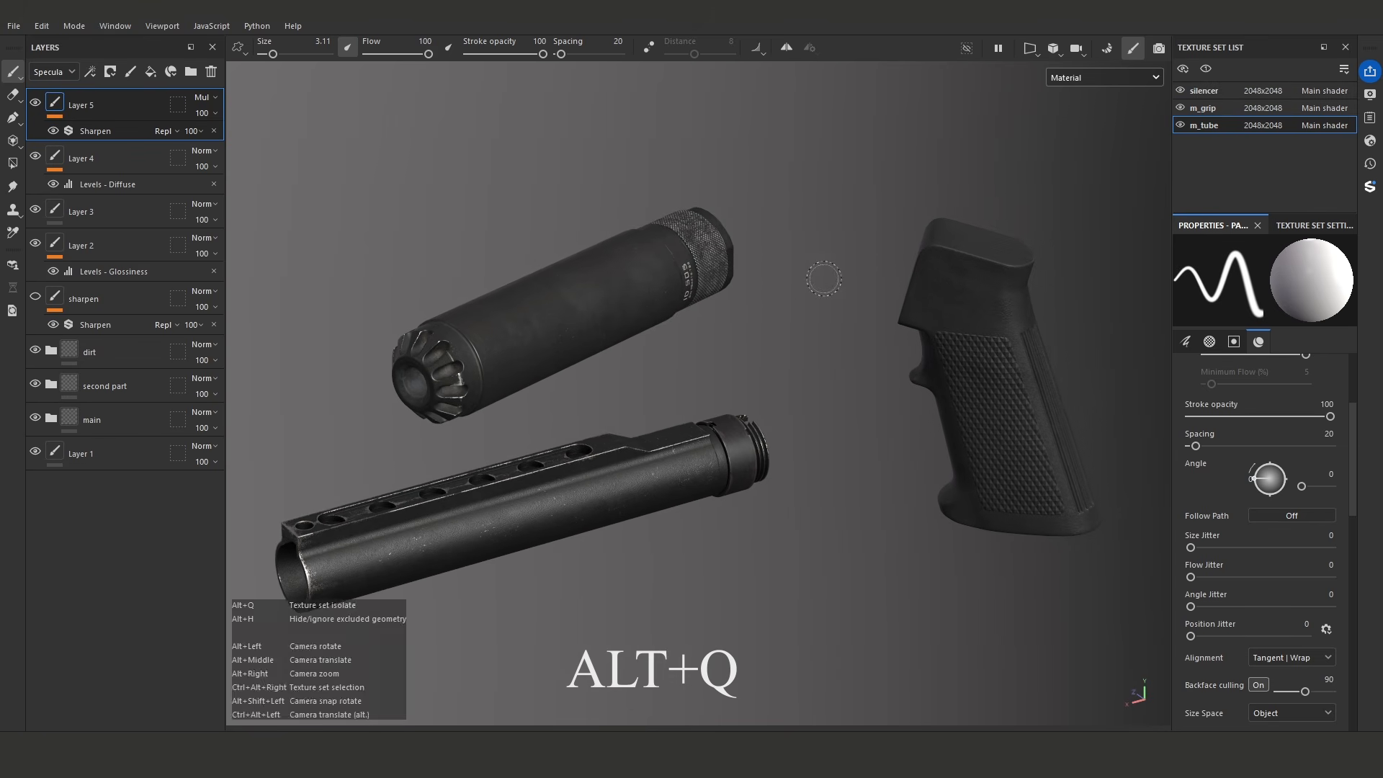
key("alt+q")
key("alt+q")
middle_click_drag(736, 330, 794, 286, "alt")
right_click(657, 252, "ctrl+alt")
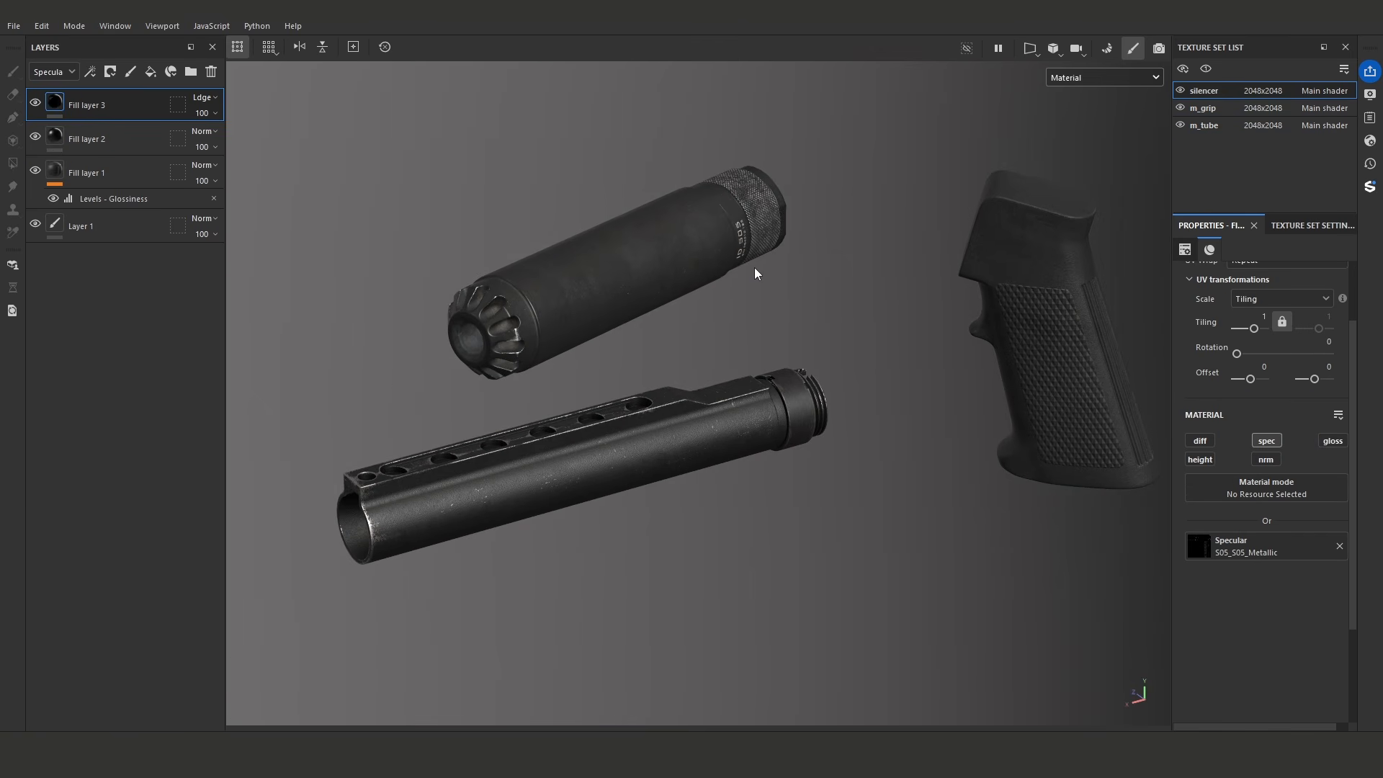
key("alt+q")
key("alt+q")
- Add a paint layer on top of the silencer's layer stack and give it a Sharpen filter
left_click(128, 74)
left_click(89, 73)
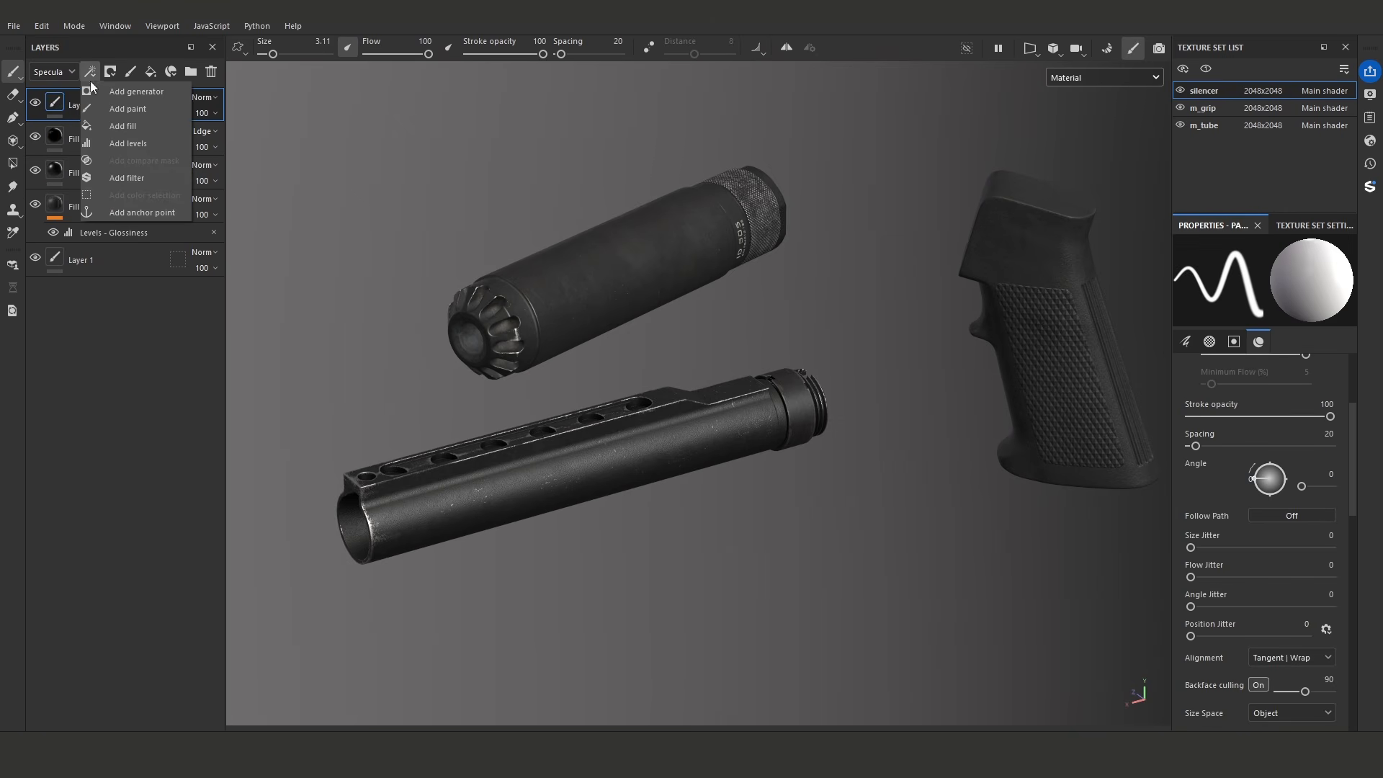
left_click(124, 177)
left_click(1239, 316)
type("shar")
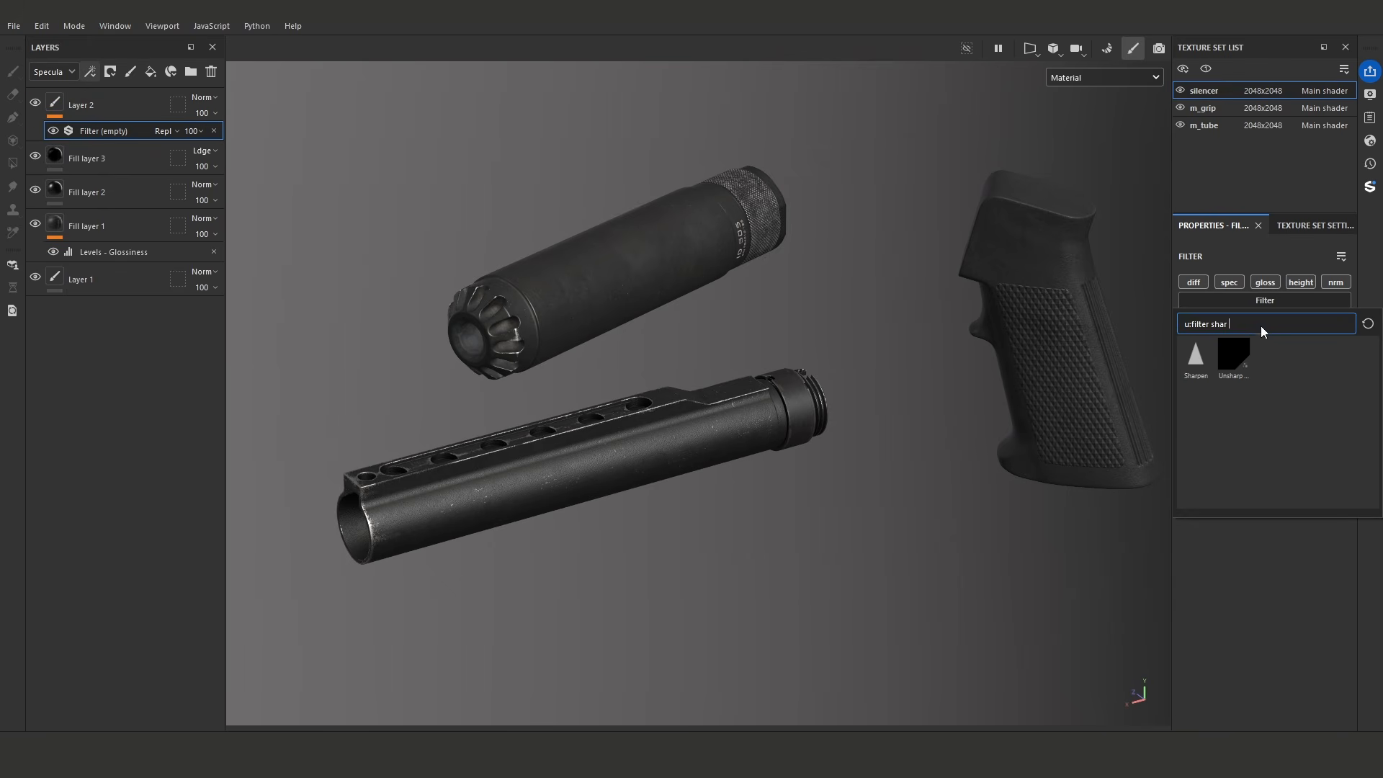
left_click(1199, 358)
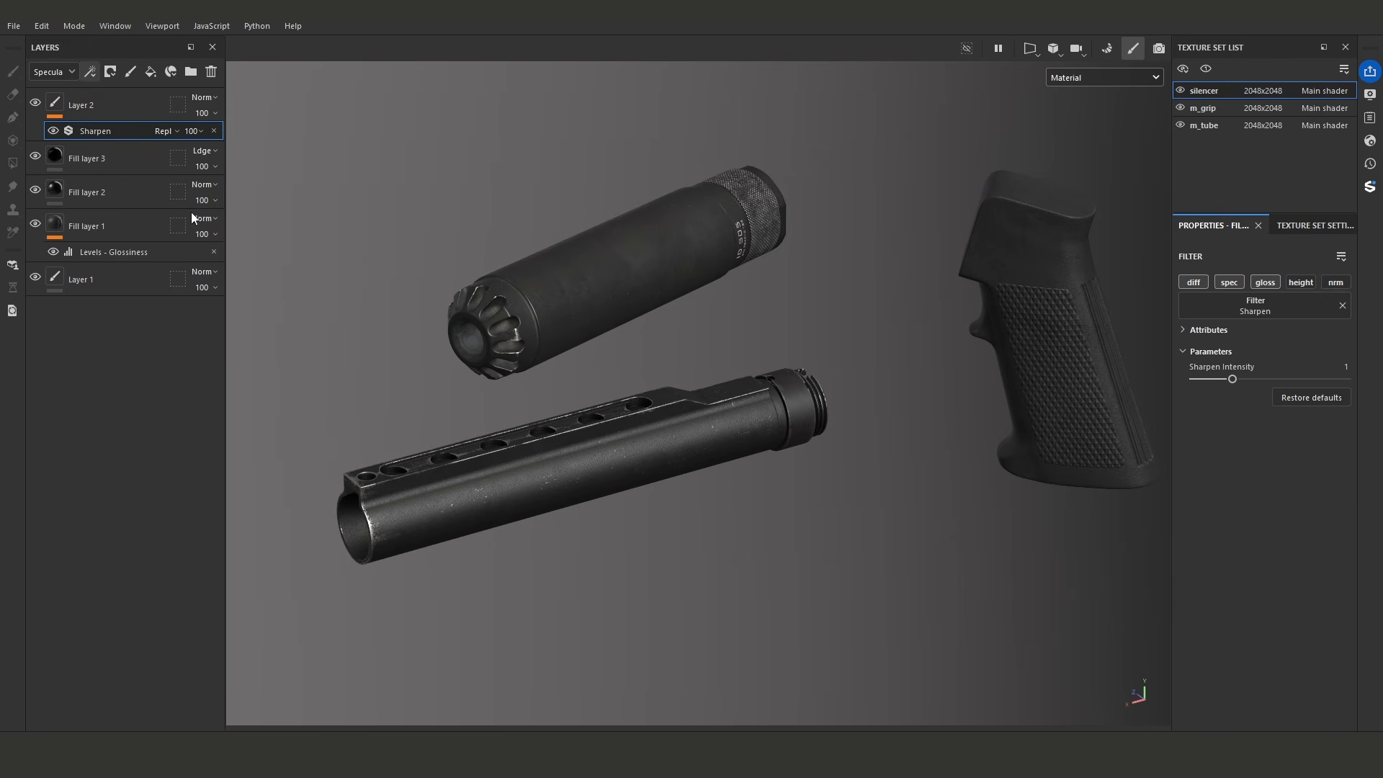
- Set the blending mode of the silencer's sharpen layer to Passthrough in the Glossiness channel
left_click(59, 71)
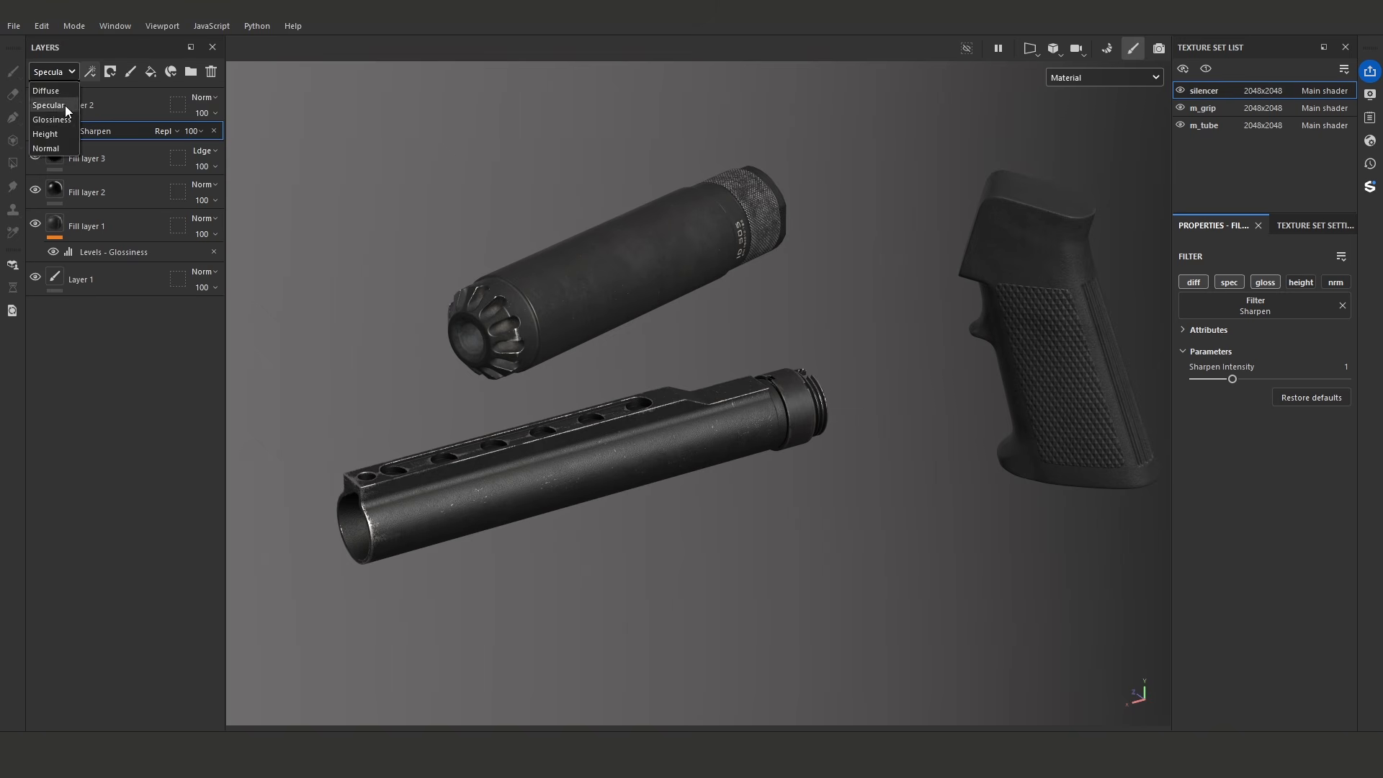
left_click(52, 119)
left_click(203, 98)
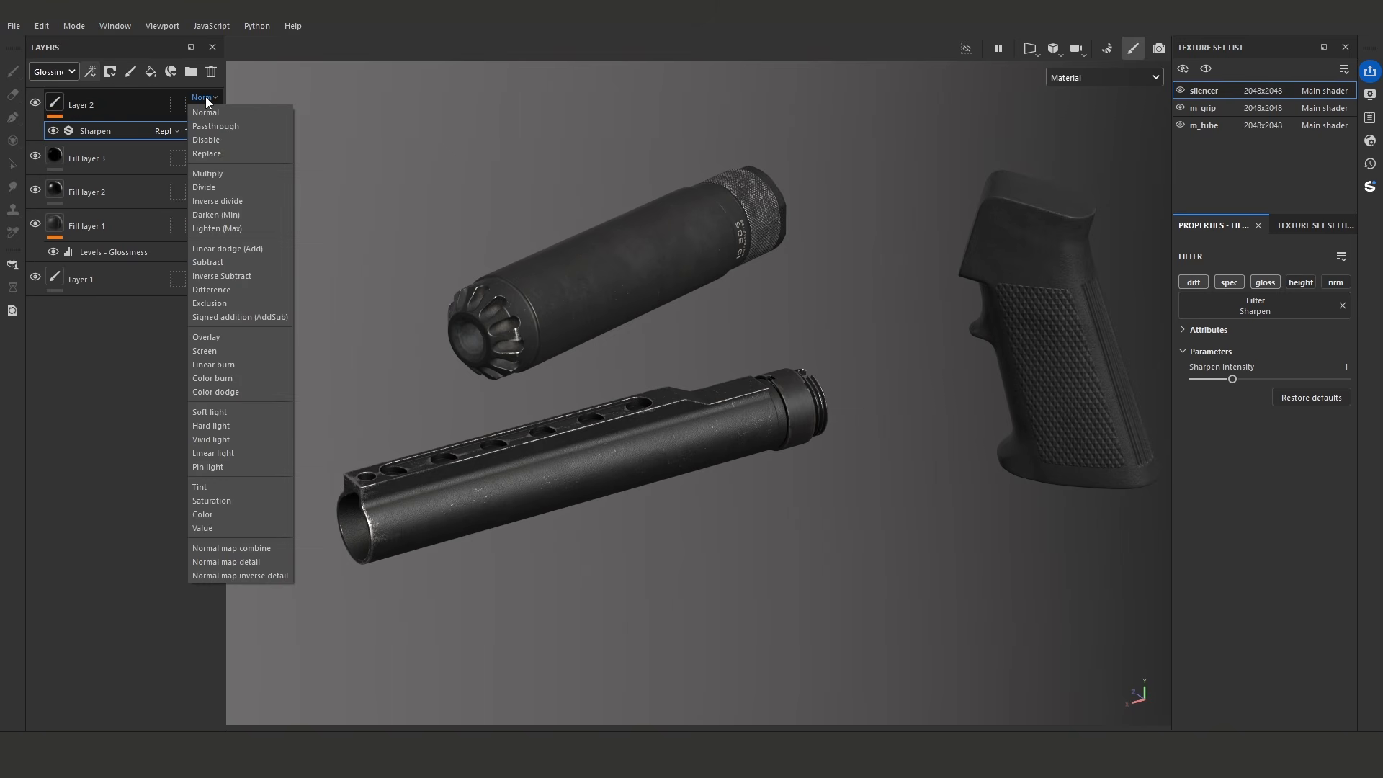
left_click(216, 125)
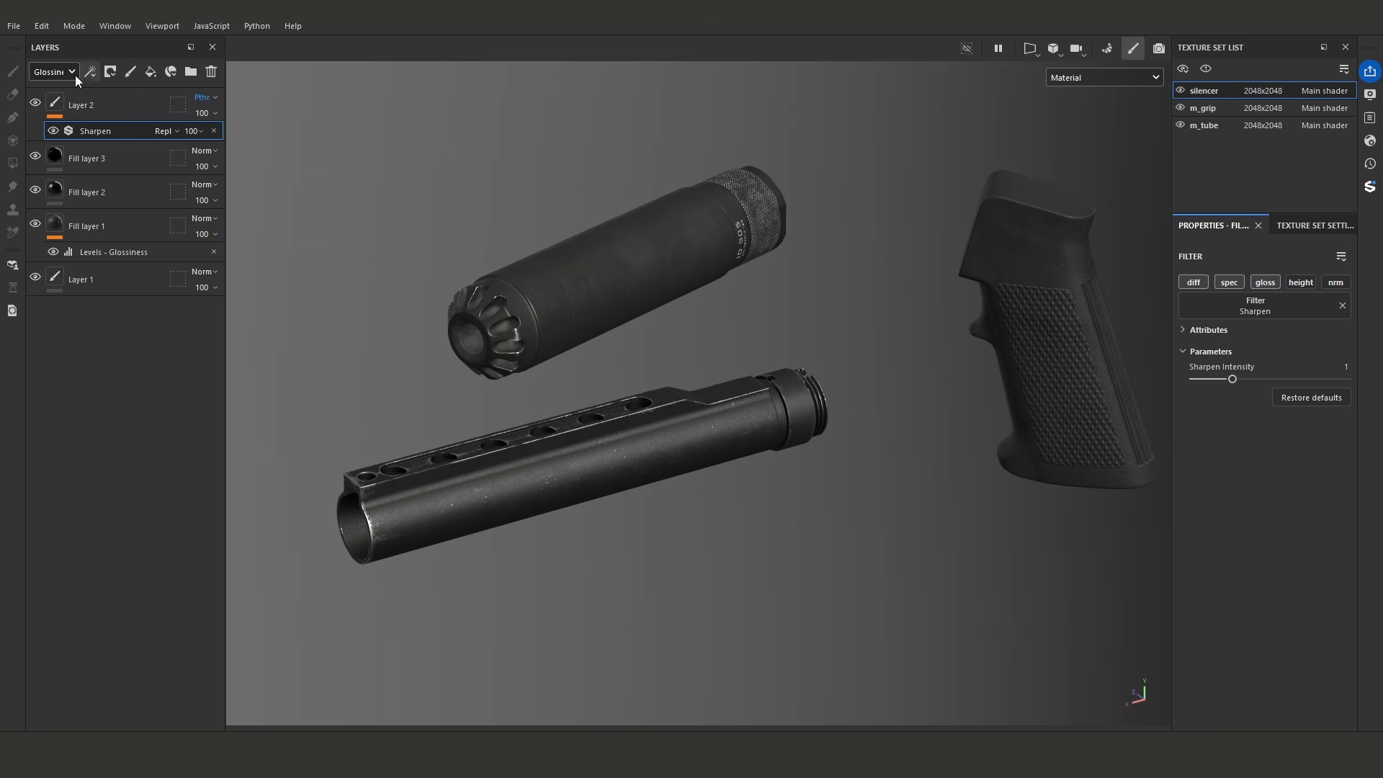
left_click(205, 106)
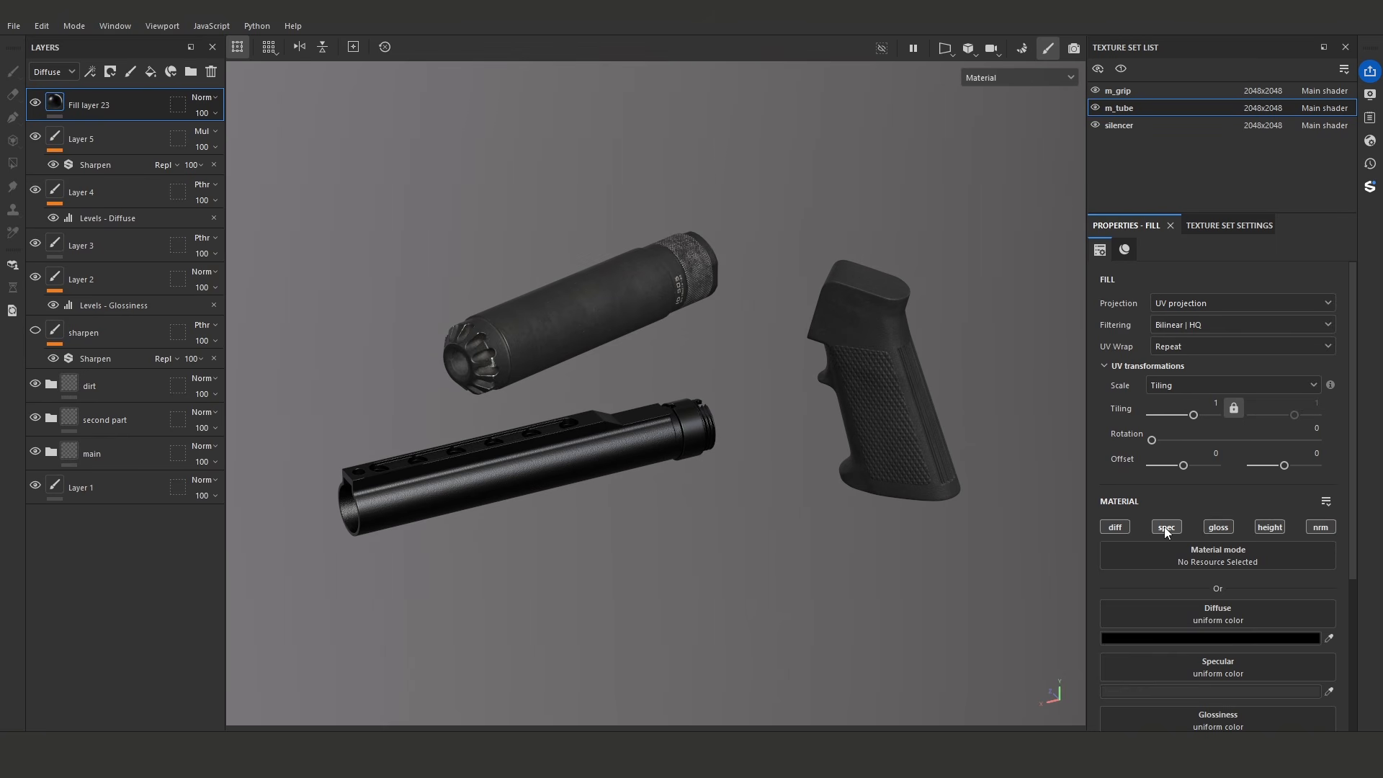
- Toggle the specular and diffuse channels of m_tube's Fill layer 23 off and on again
left_click(1165, 528, "alt")
left_click(1168, 529, "alt")
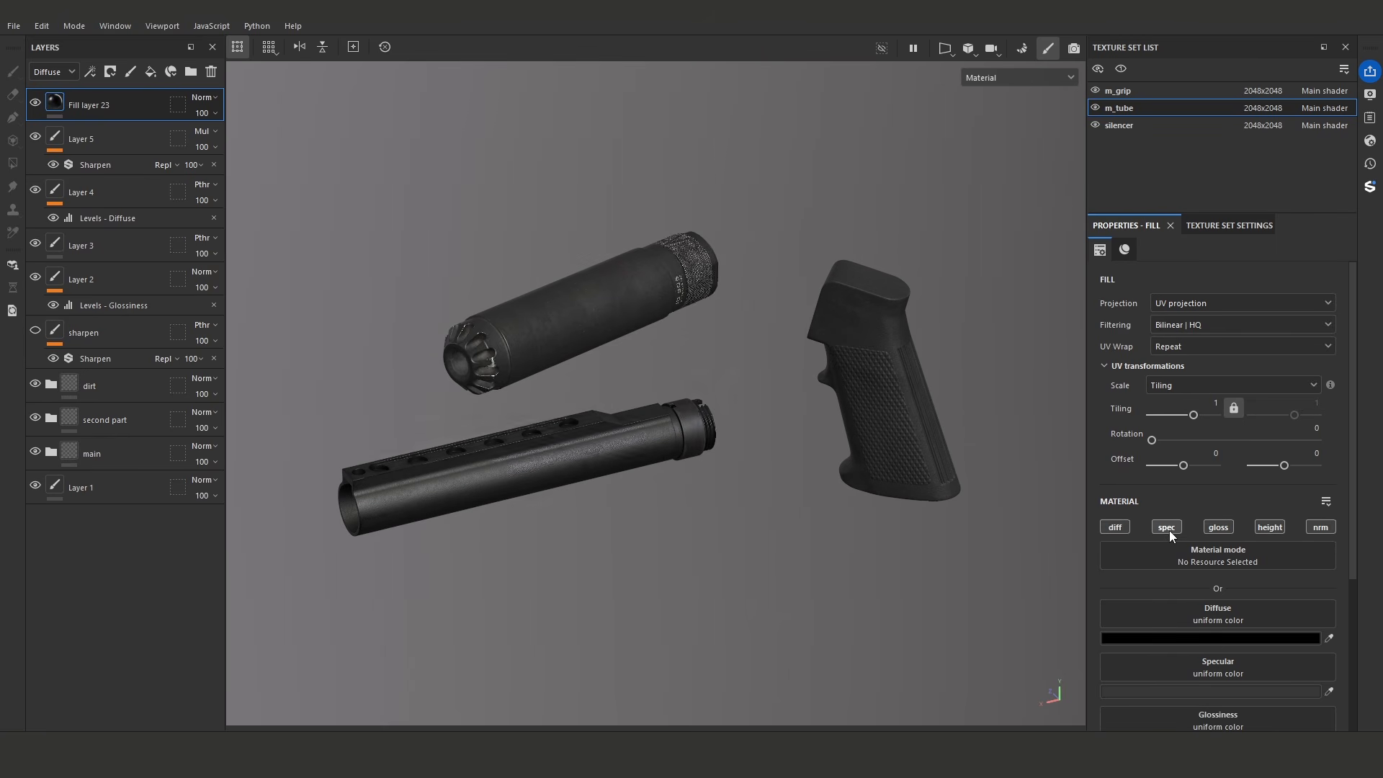
left_click(1124, 526, "alt")
left_click(1124, 526, "alt")
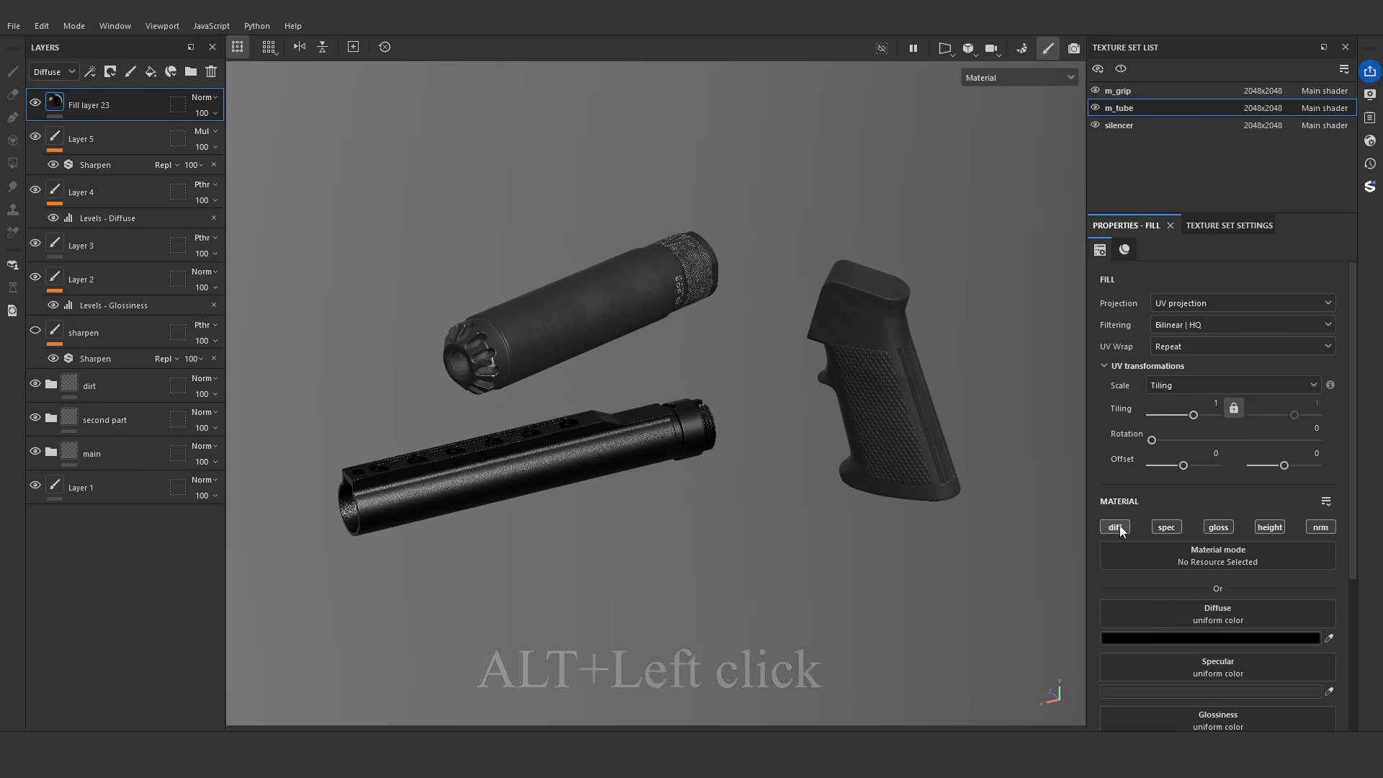
- Solo Fill layer 23's glossiness, height and specular channels in turn, and leave only diffuse enabled
left_click(1219, 528, "alt")
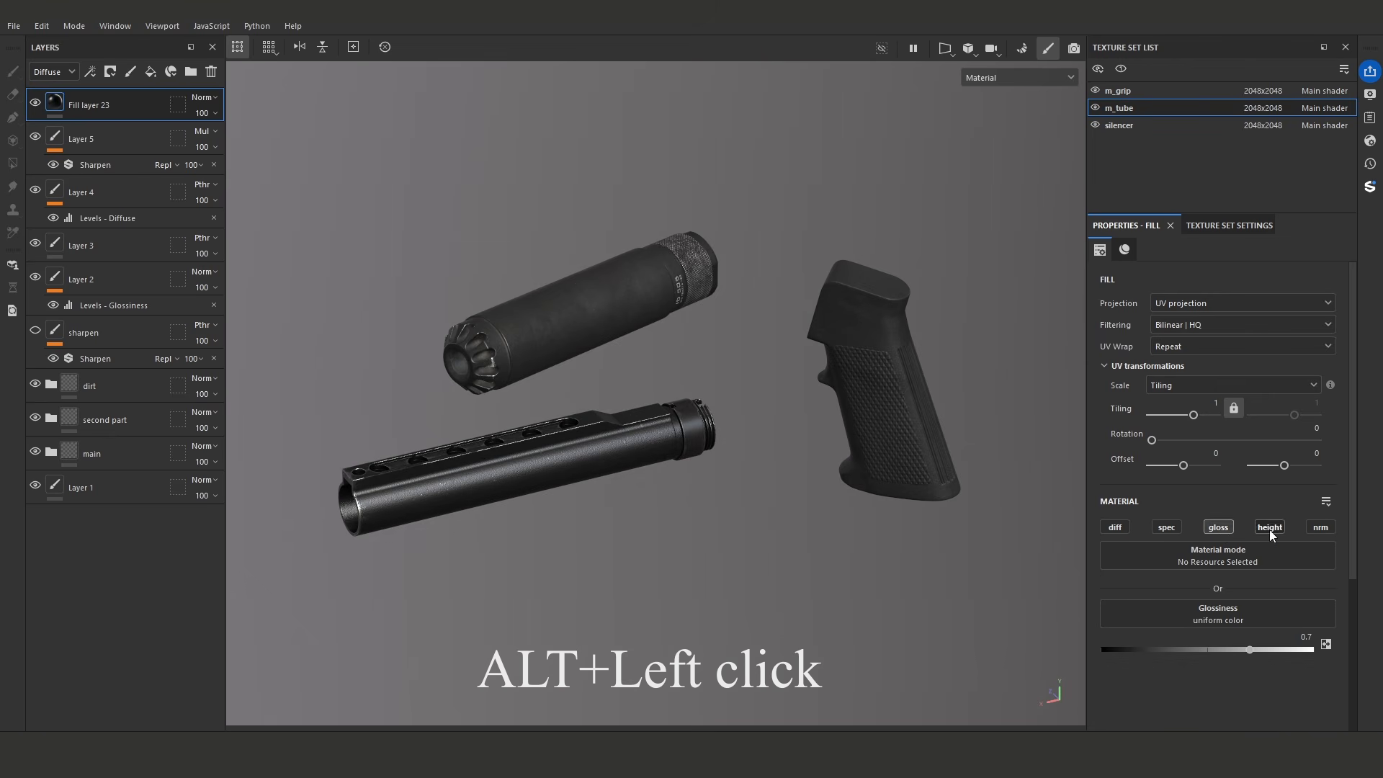
left_click(1269, 528, "alt")
left_click(1217, 528, "alt")
left_click(1167, 528, "alt")
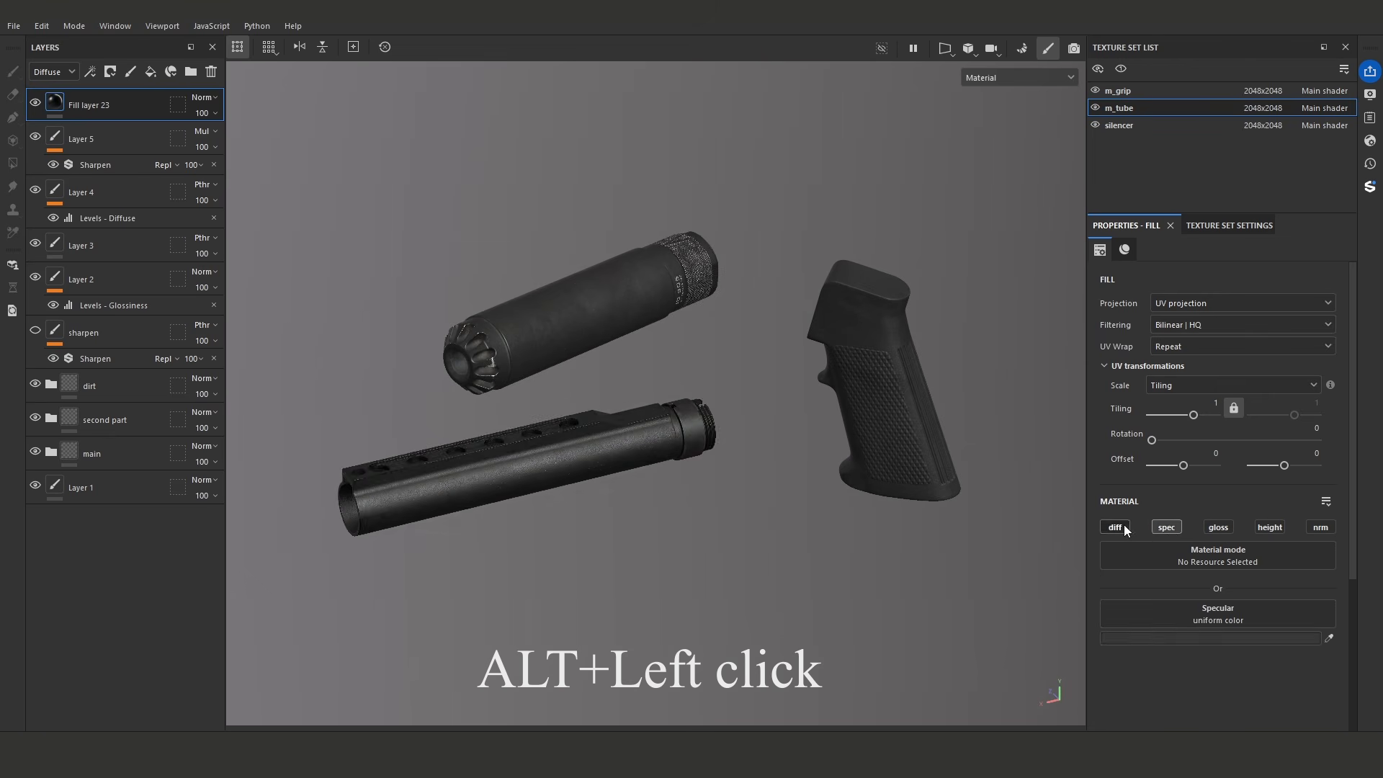
left_click(1116, 528, "alt")
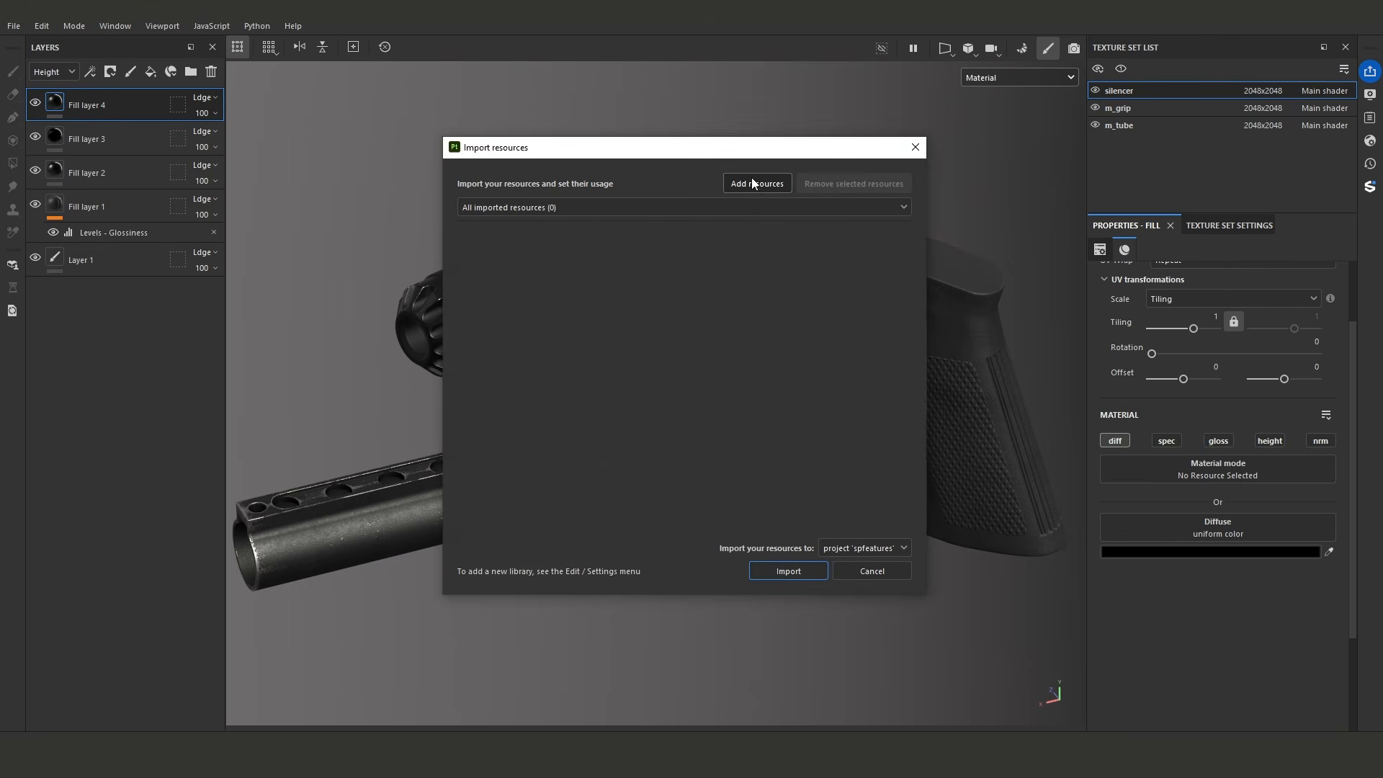
- Add the S05 BaseColor, Metallic, Normal and Roughness maps from the textures folder to the resource import
left_click(753, 184)
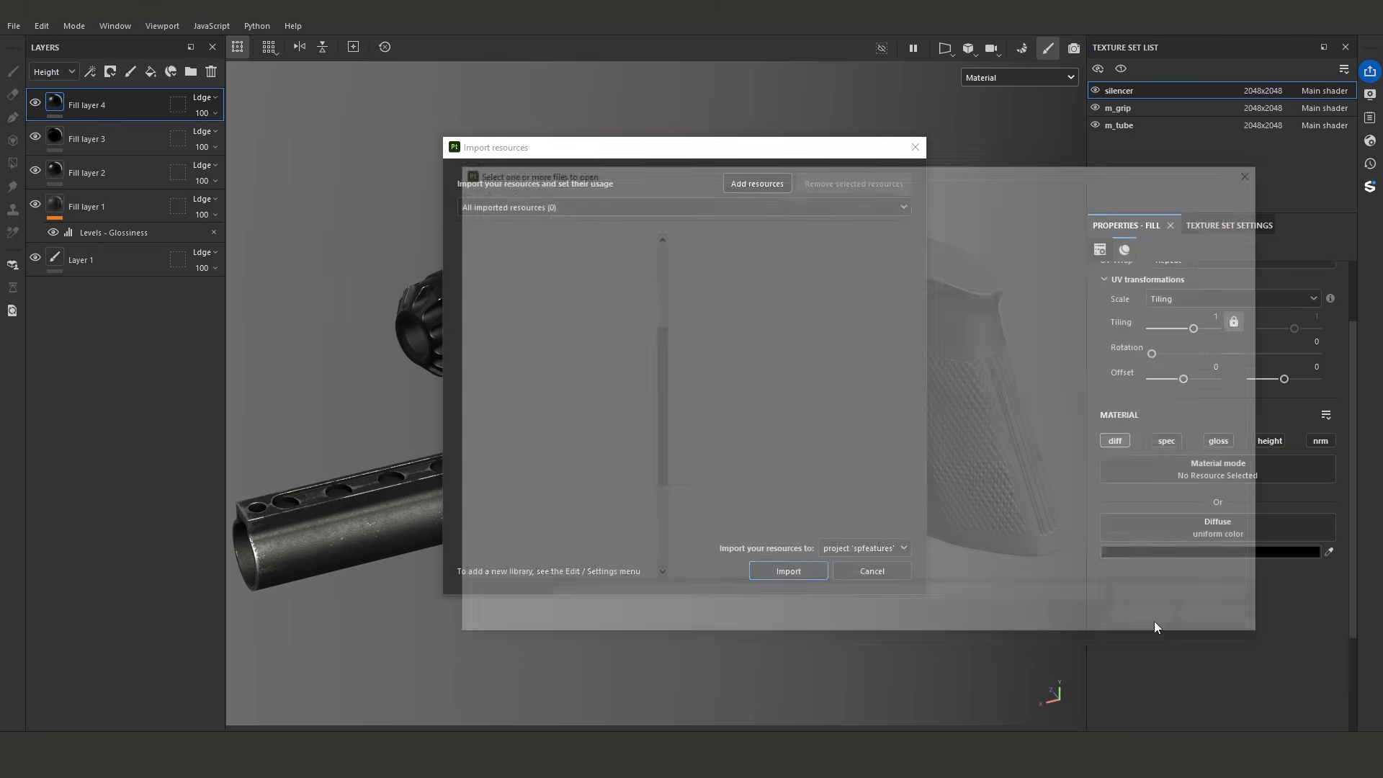
key("ctrl+a")
left_click(1153, 620)
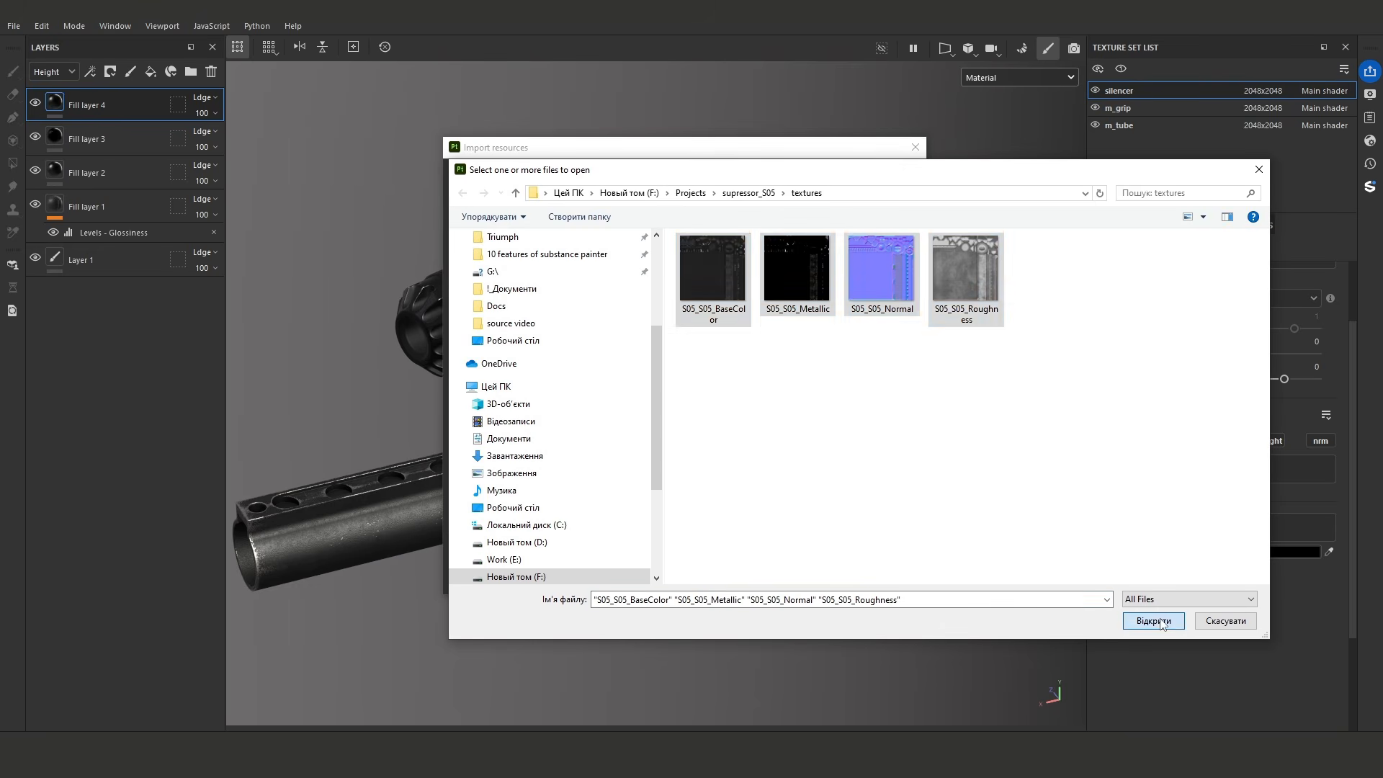
- Set the usage of the S05 BaseColor and Metallic maps to texture individually
left_click(876, 231)
left_click(890, 288)
left_click(878, 255)
left_click(905, 310)
left_click(883, 261)
left_click(844, 270)
- Set the usage of all four S05 maps to texture together and import them into the spfeatures project
left_click(535, 227)
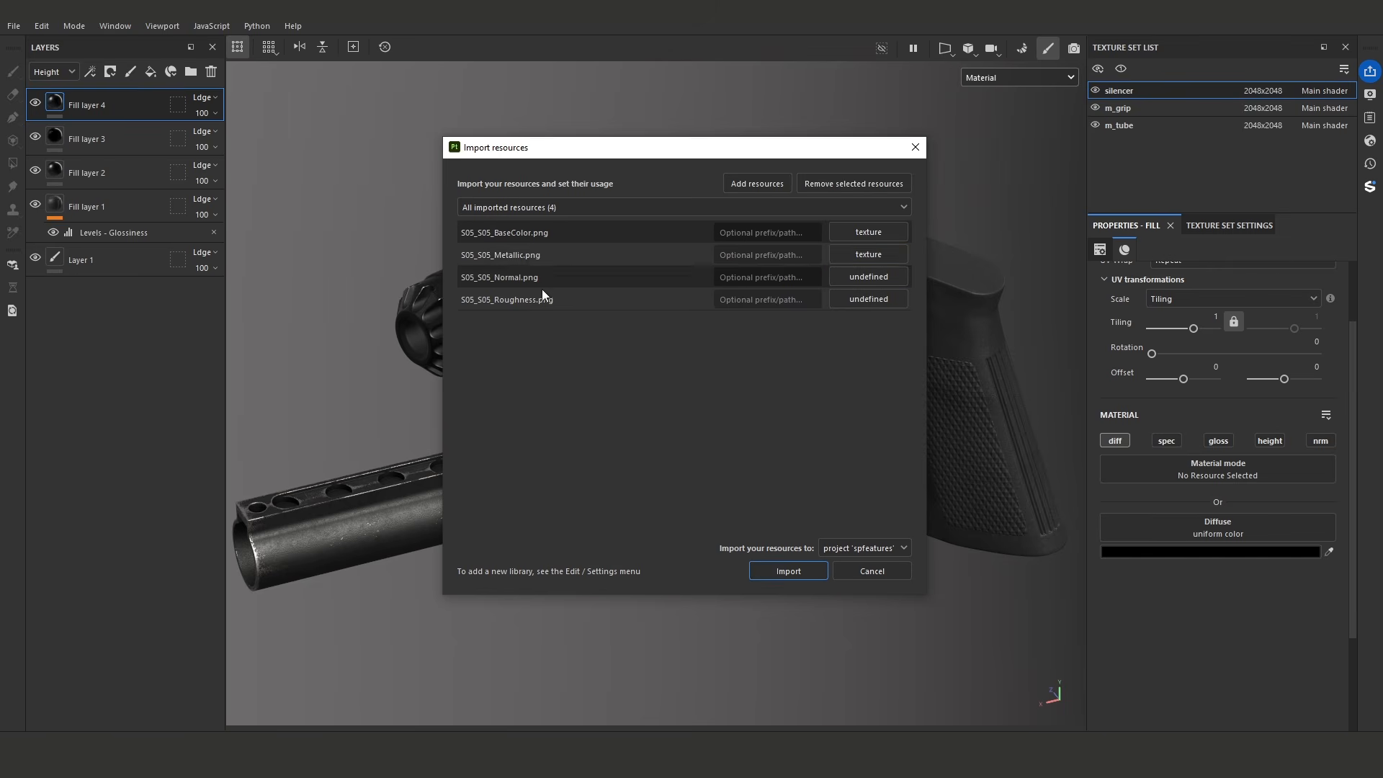
left_click(537, 296, "shift")
left_click(861, 231)
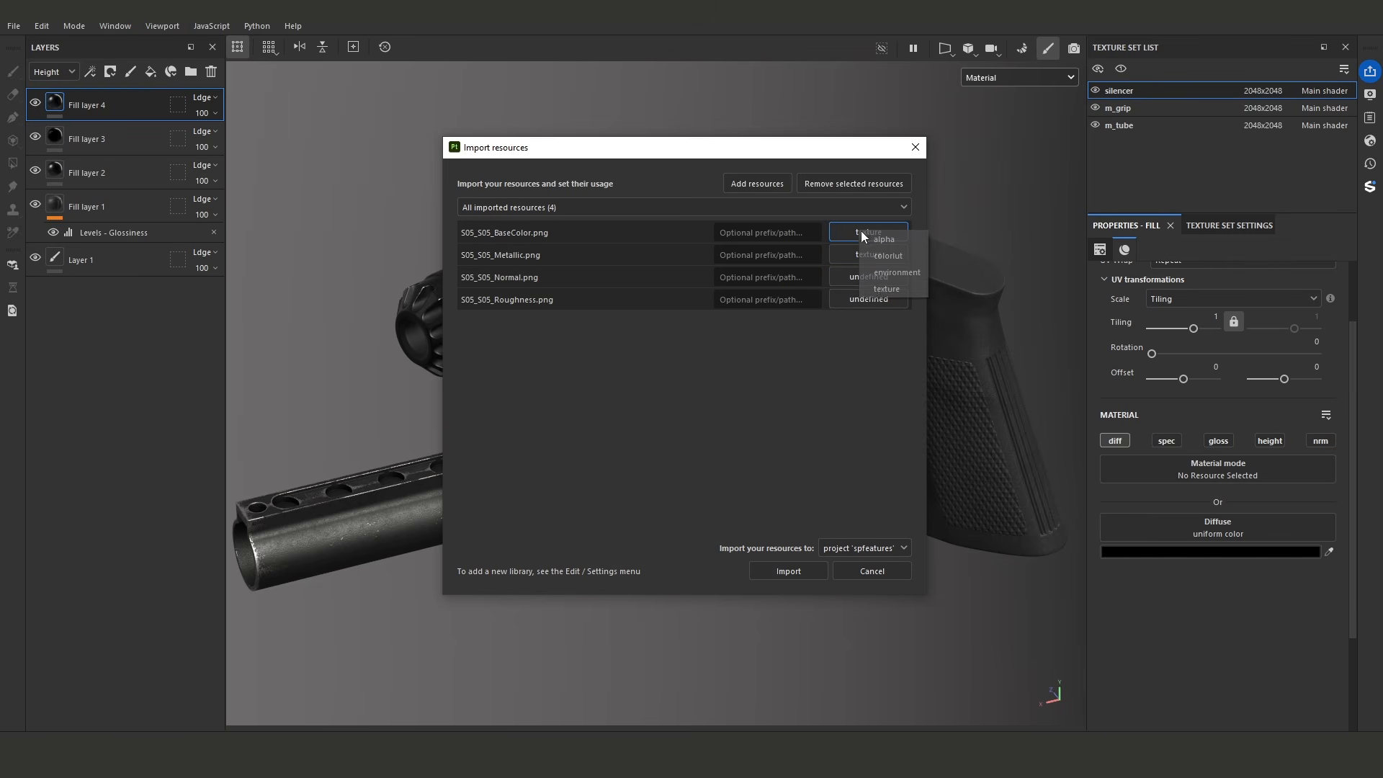
left_click(881, 291)
left_click(800, 567)
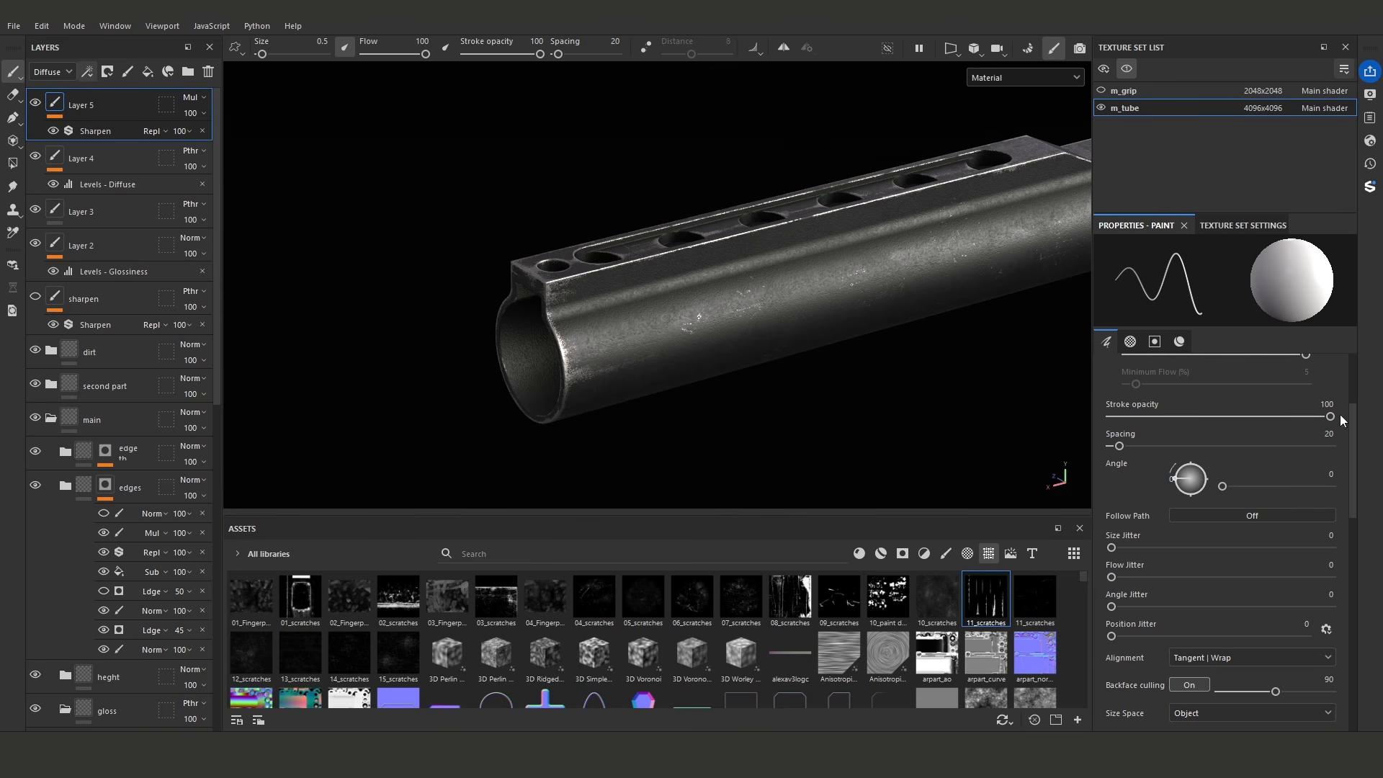
- Examine the wear around the open end of the tube in the reference photo
left_click_drag(830, 348, 631, 338)
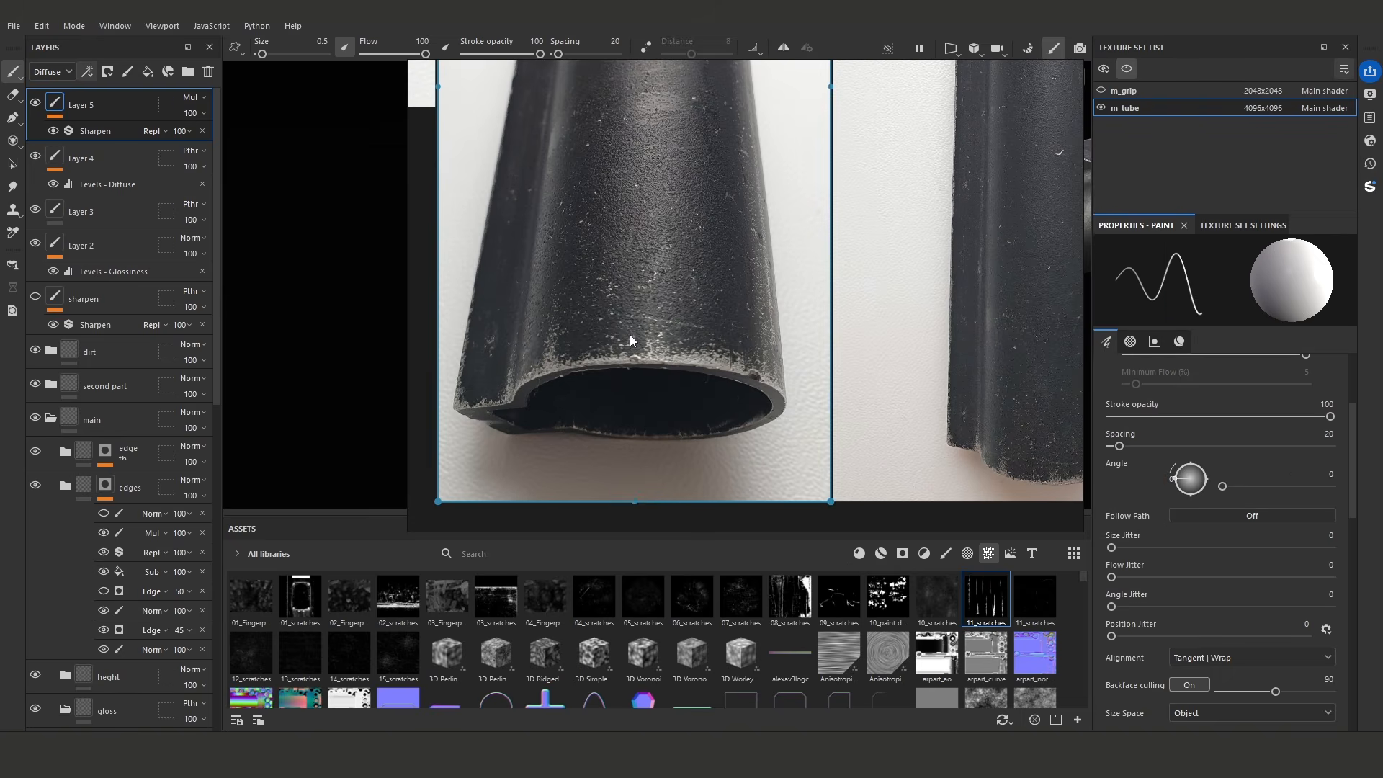
scroll(641, 336, "down", 1)
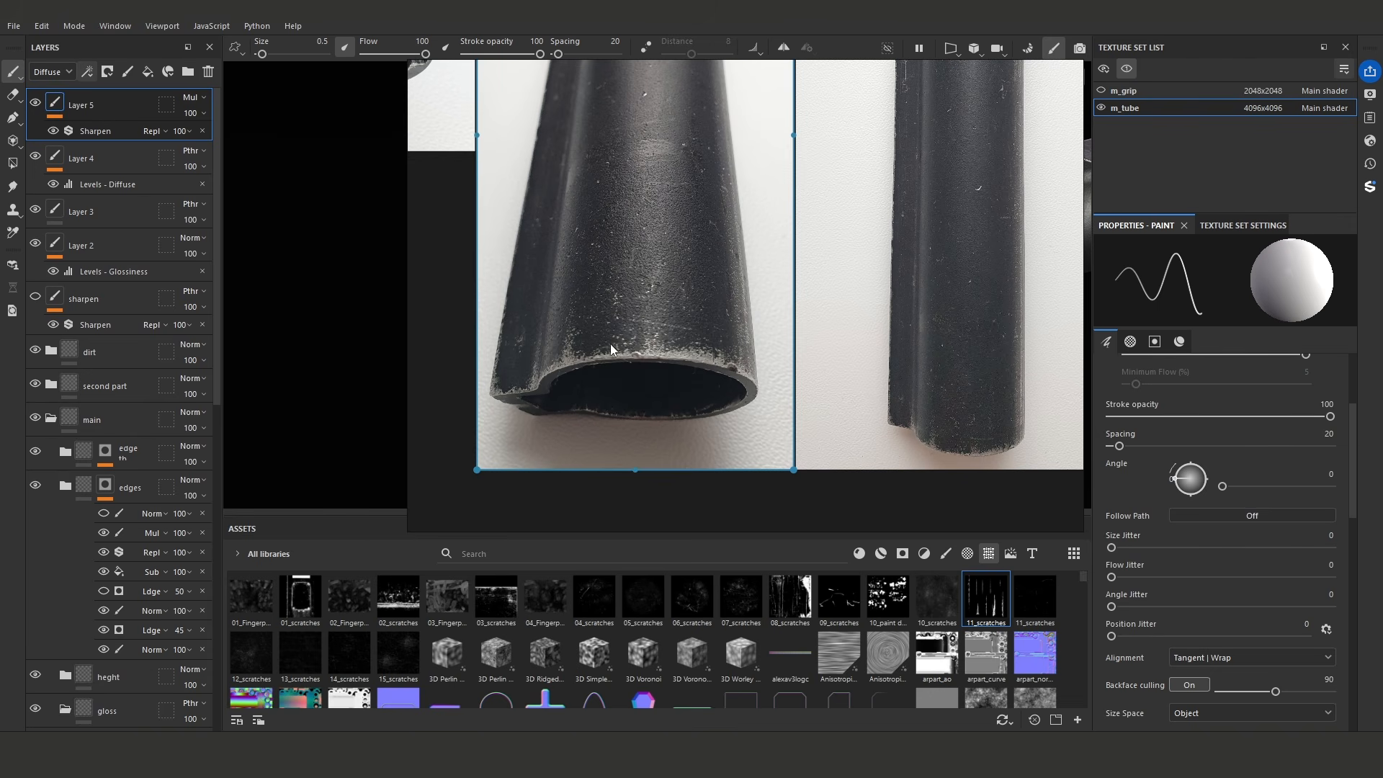
scroll(611, 344, "up", 2)
scroll(627, 349, "down", 1)
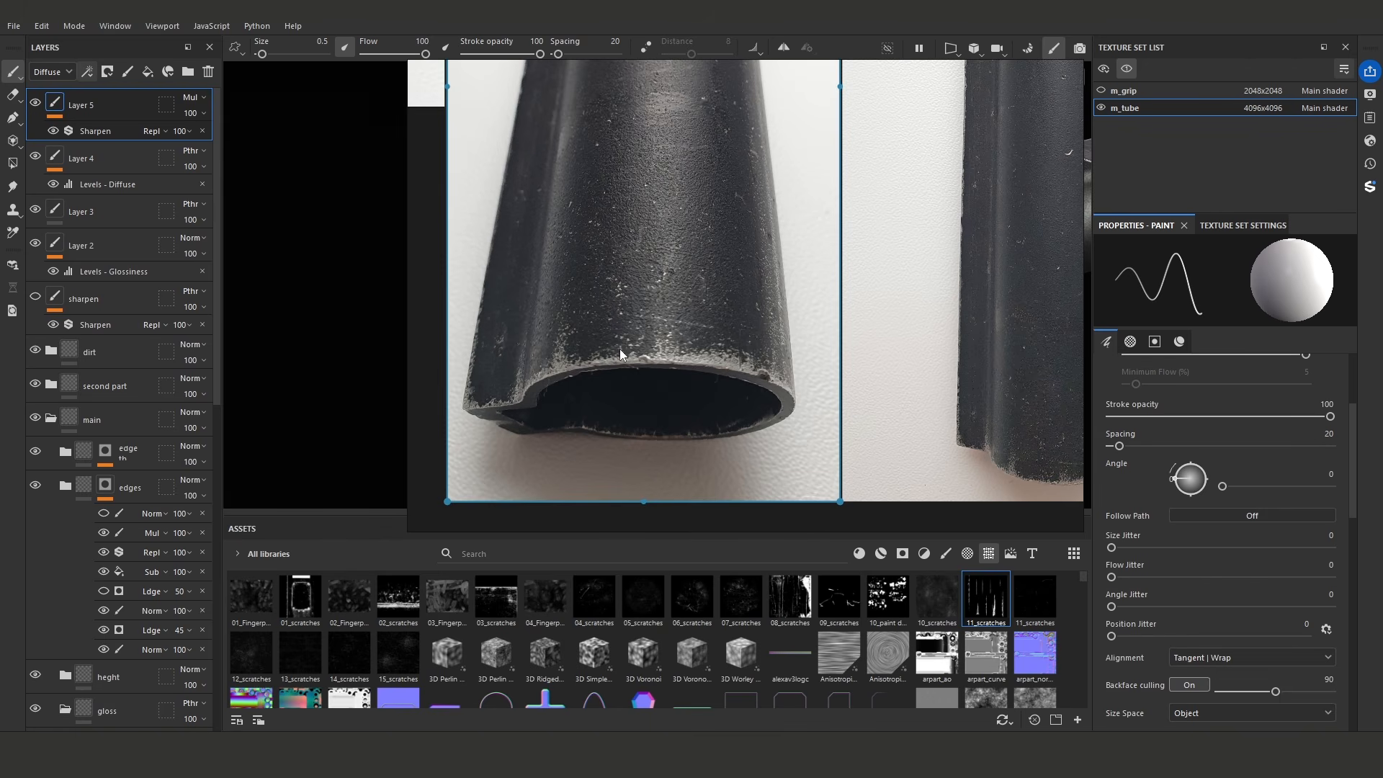
scroll(619, 327, "up", 1)
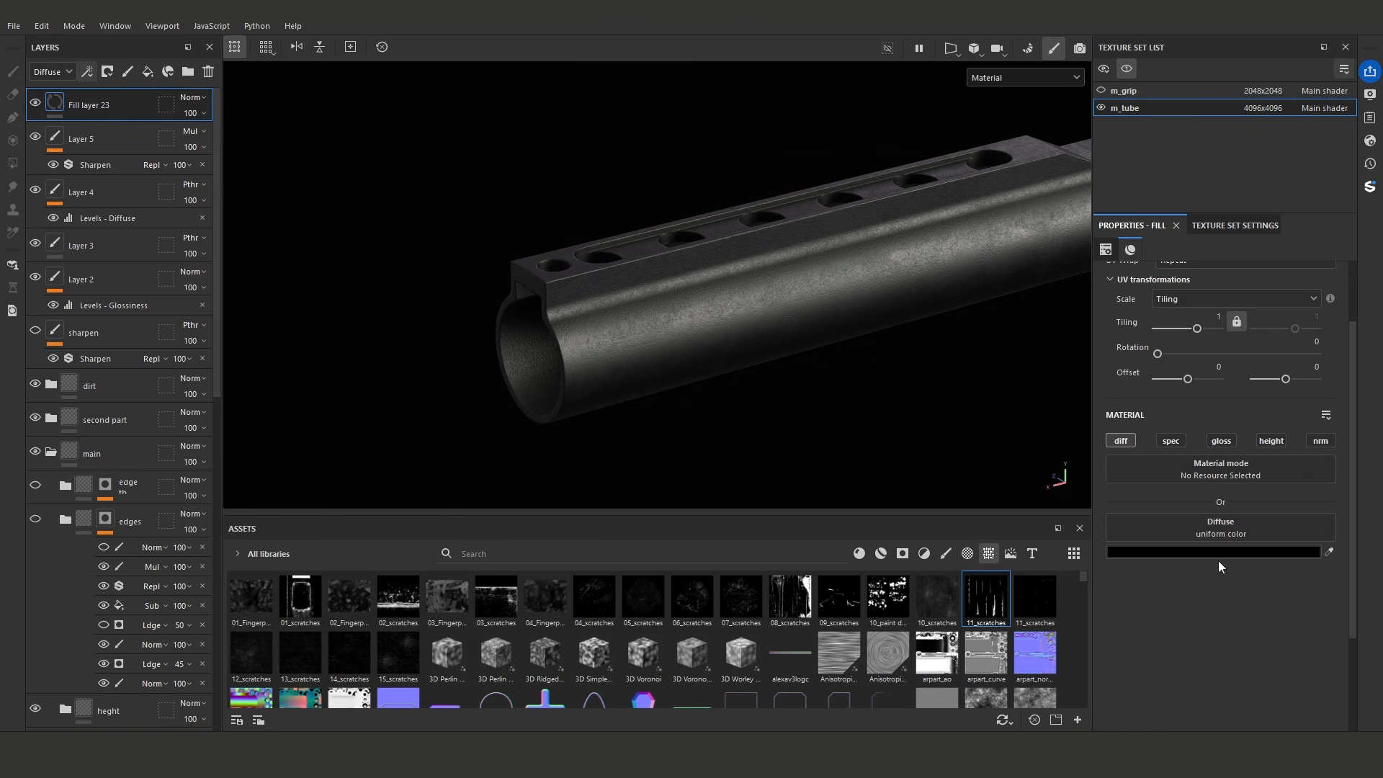
- Enable specular and glossiness on Fill layer 23, with a light grey specular color and a glossiness of 0.5122
left_click(1169, 442)
left_click(1203, 604)
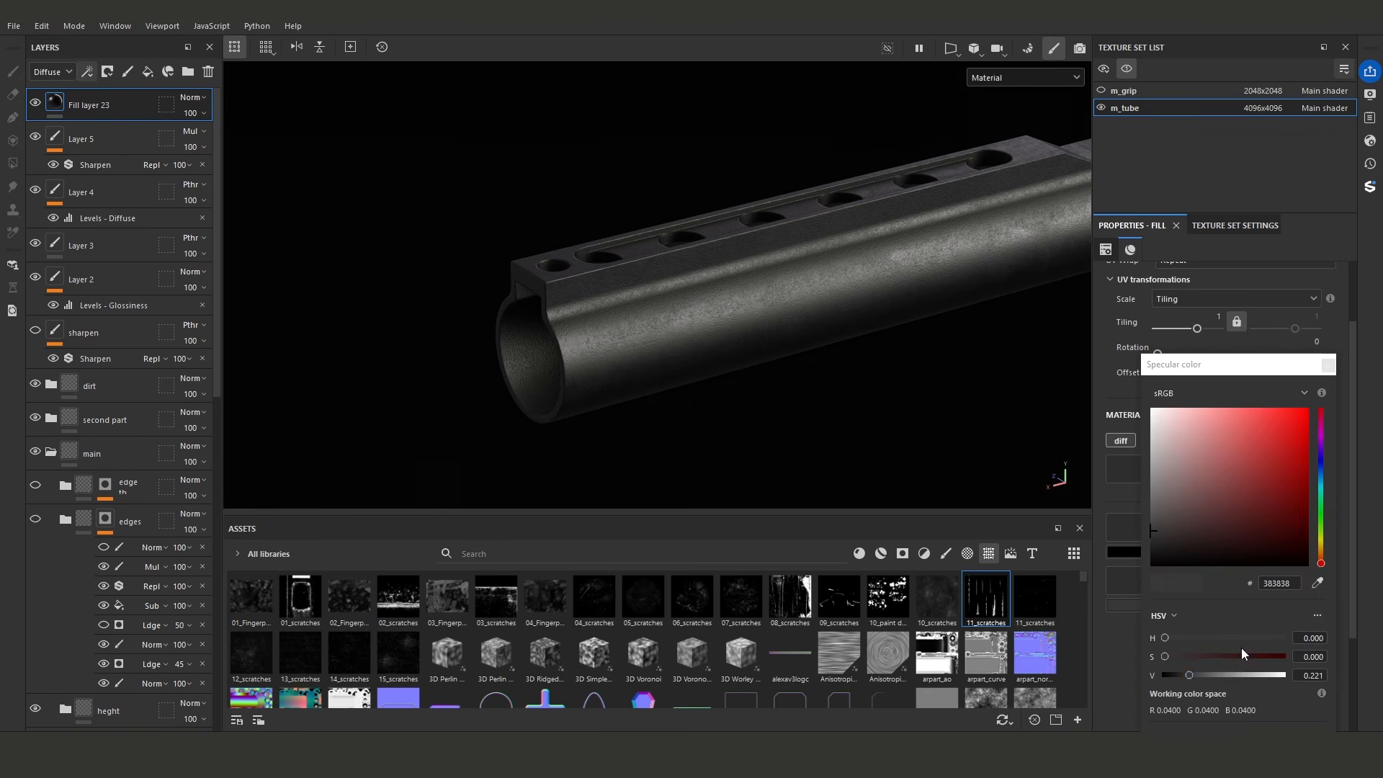
left_click_drag(1242, 672, 1253, 673)
left_click(1327, 366)
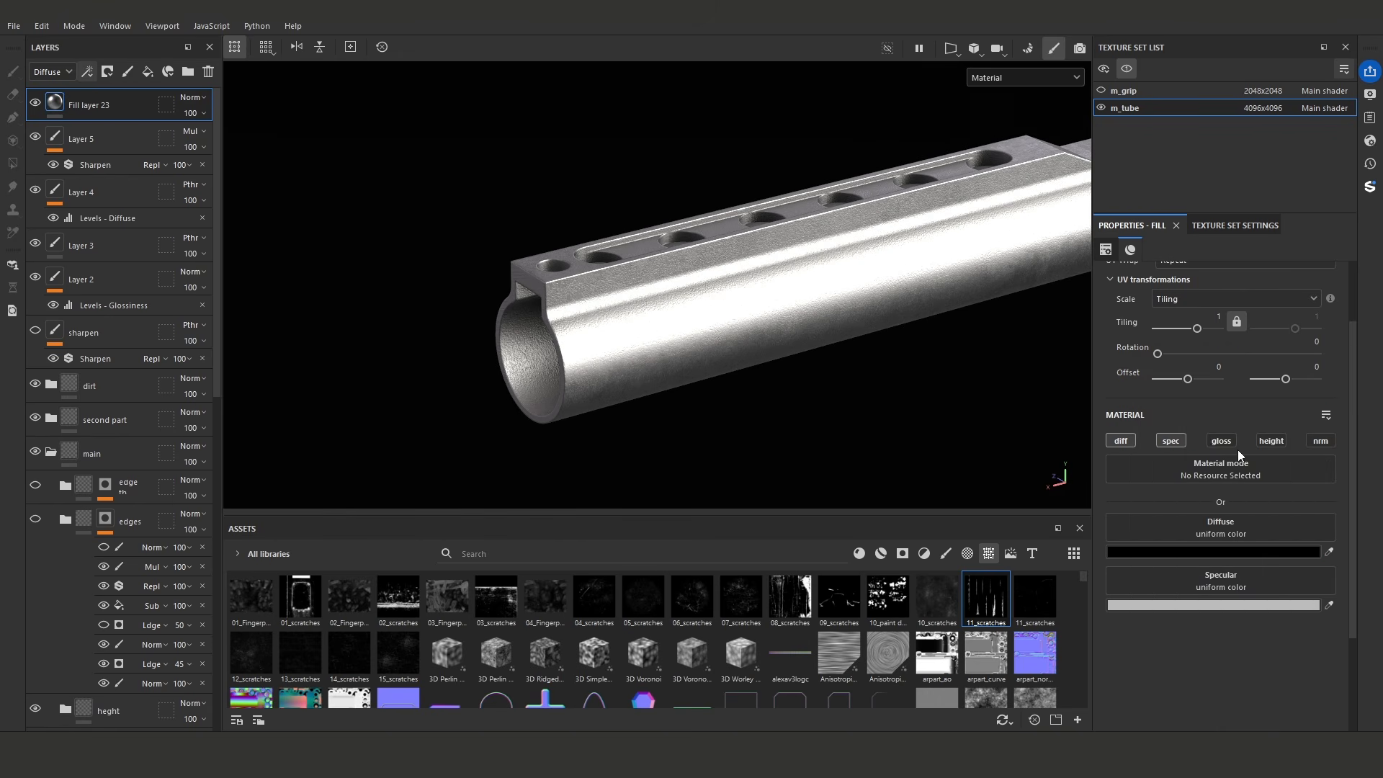
left_click(1221, 441)
left_click_drag(1213, 668, 1212, 671)
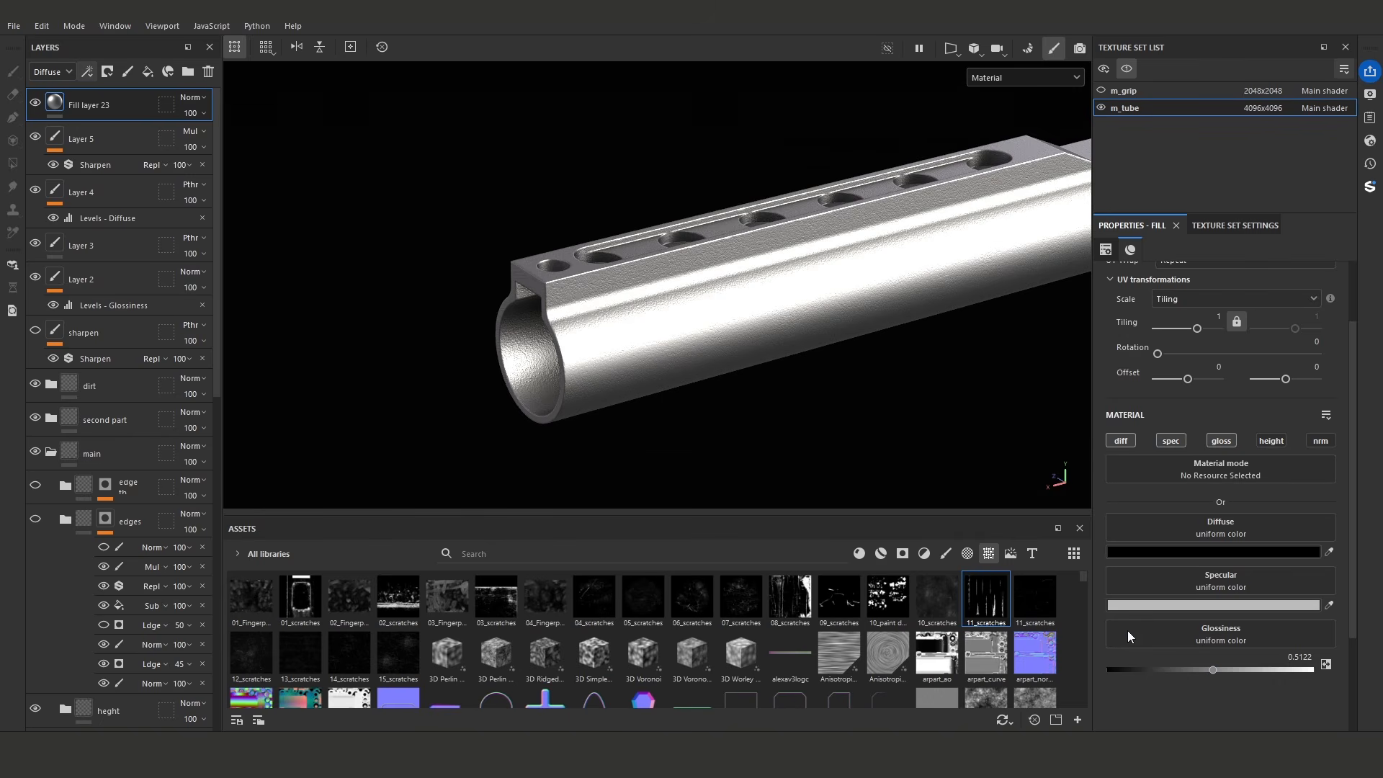
- Add a black mask with a Paint effect to Fill layer 23
scroll(860, 357, "up", 3)
right_click(58, 100)
left_click(117, 133)
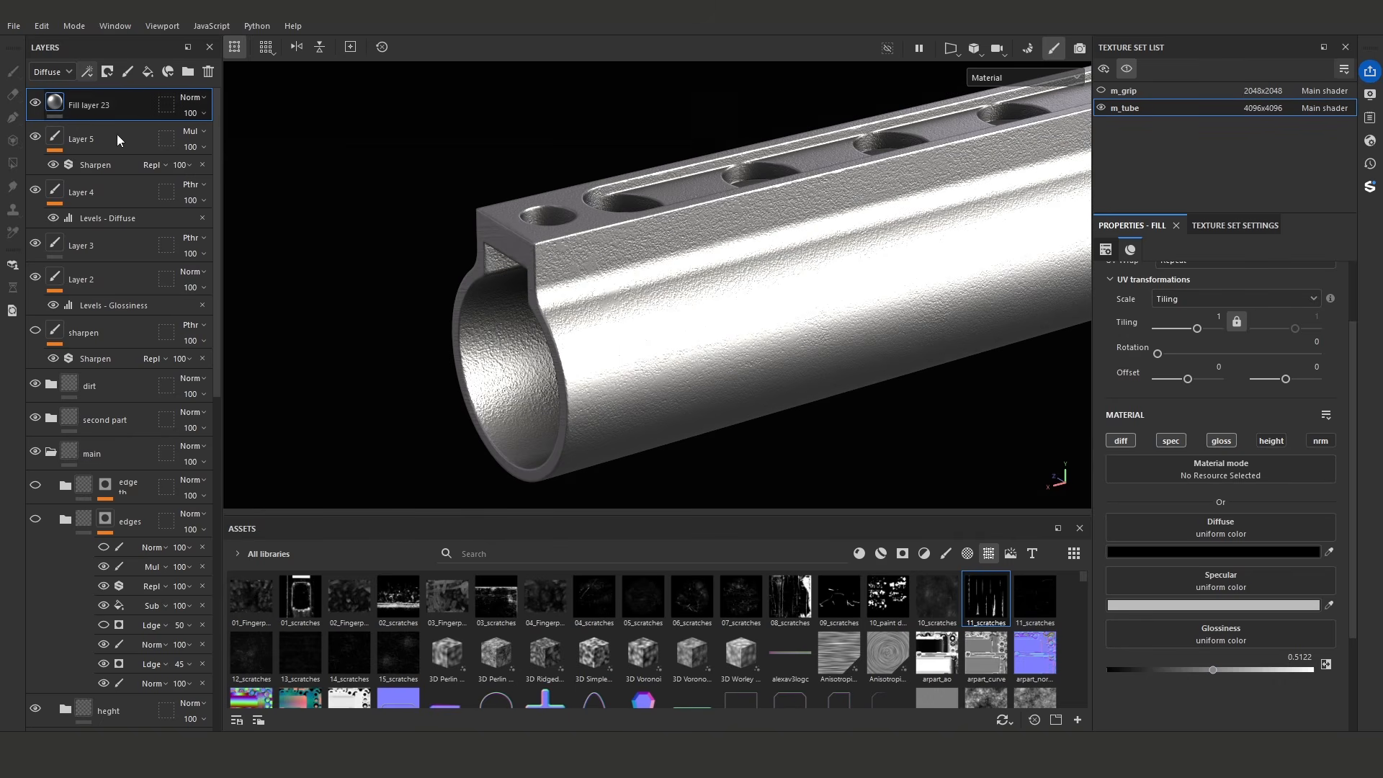
left_click(87, 71)
left_click(139, 112)
- Paint a soft bright patch into the mask beside the tube's open end with a size 2.27 brush
scroll(576, 359, "up", 1)
middle_click_drag(576, 359, 621, 294, "alt")
scroll(633, 319, "up", 2)
left_click_drag(633, 319, 628, 302, "alt")
mouse_move(634, 317)
right_mouse_down("shift")
mouse_move(785, 395)
mouse_move(658, 353)
right_mouse_up("shift")
mouse_move(657, 353)
left_mouse_down("alt")
mouse_move(638, 321)
mouse_move(603, 363)
mouse_move(608, 463)
left_mouse_up("alt")
left_click_drag(581, 271, 593, 326)
mouse_move(606, 324)
left_mouse_down("alt")
mouse_move(598, 279)
mouse_move(619, 310)
left_mouse_up("alt")
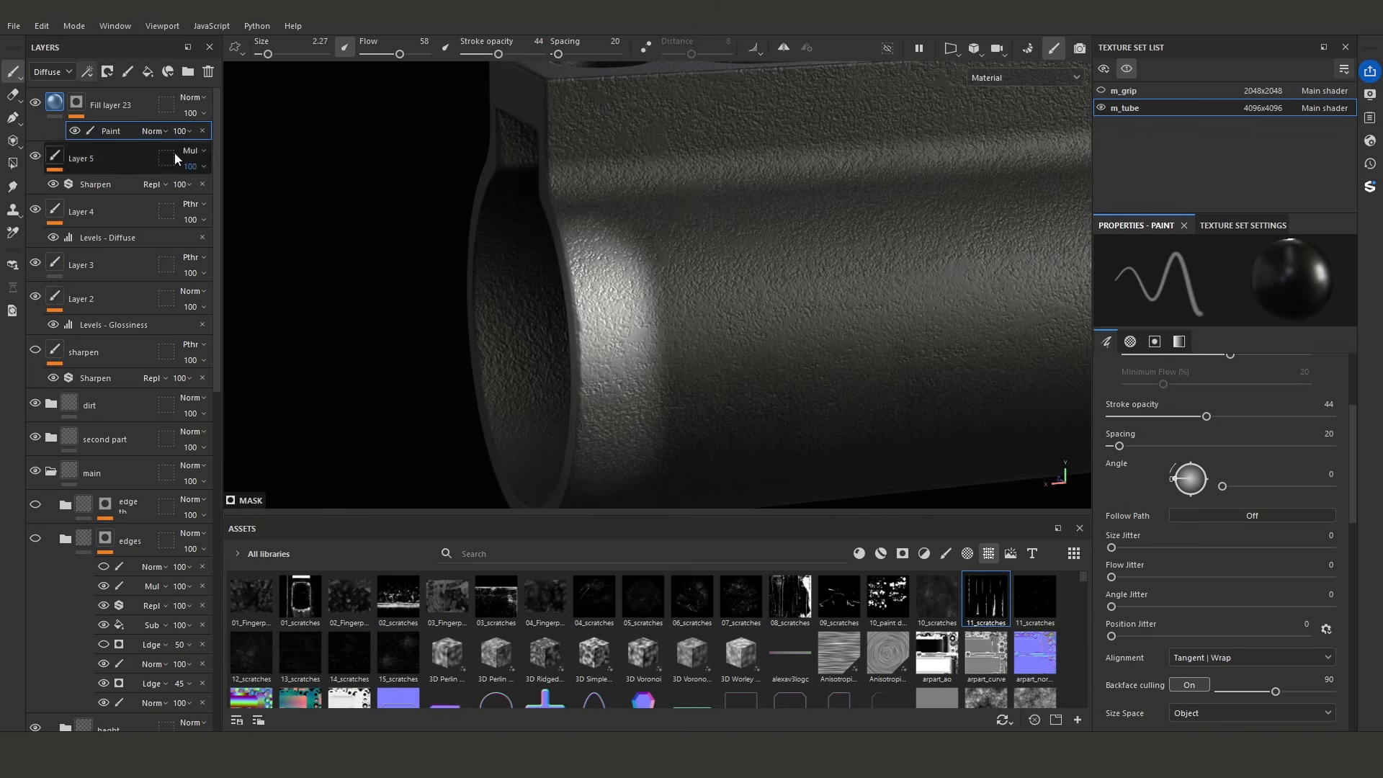
- Add a Fill effect above the mask's Paint effect and assign White Noise Fast to its grayscale
left_click(87, 72)
left_click(121, 126)
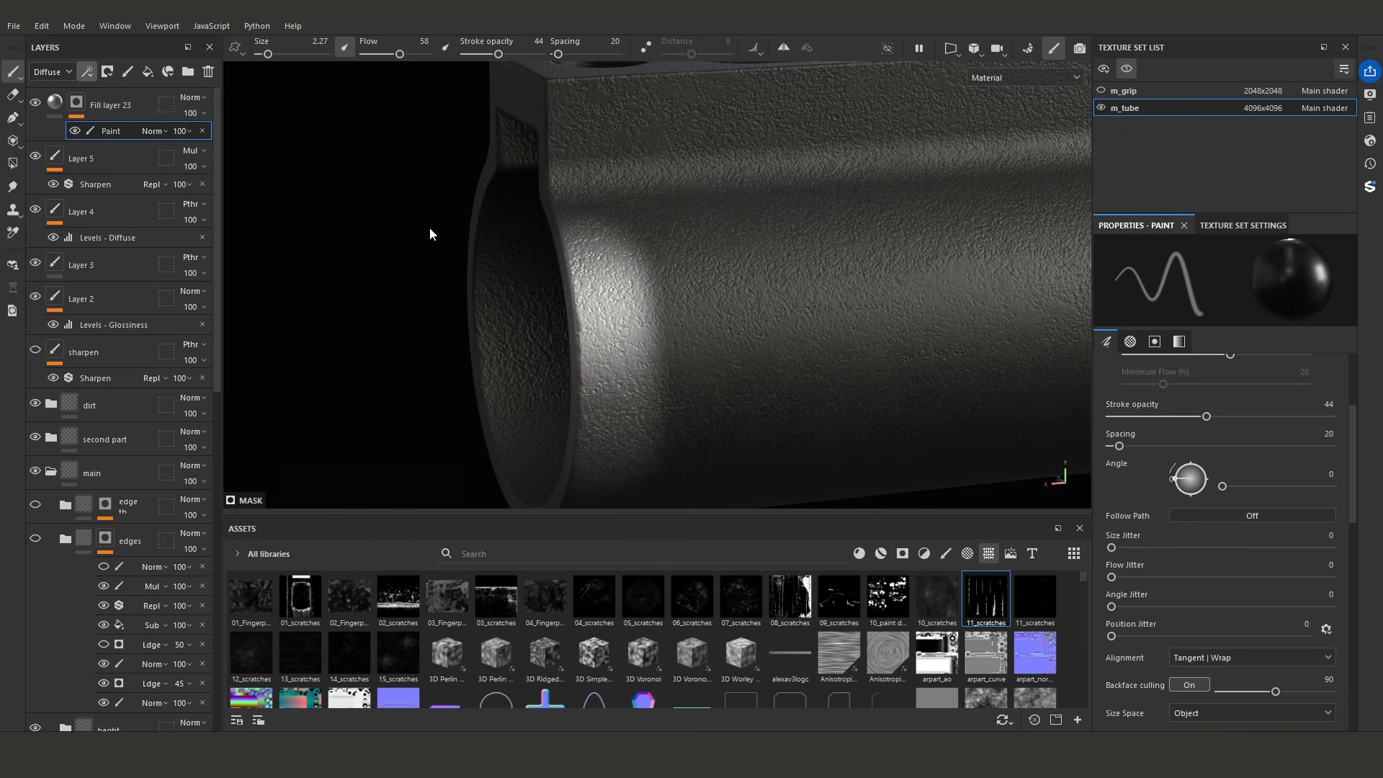
left_click(1217, 442)
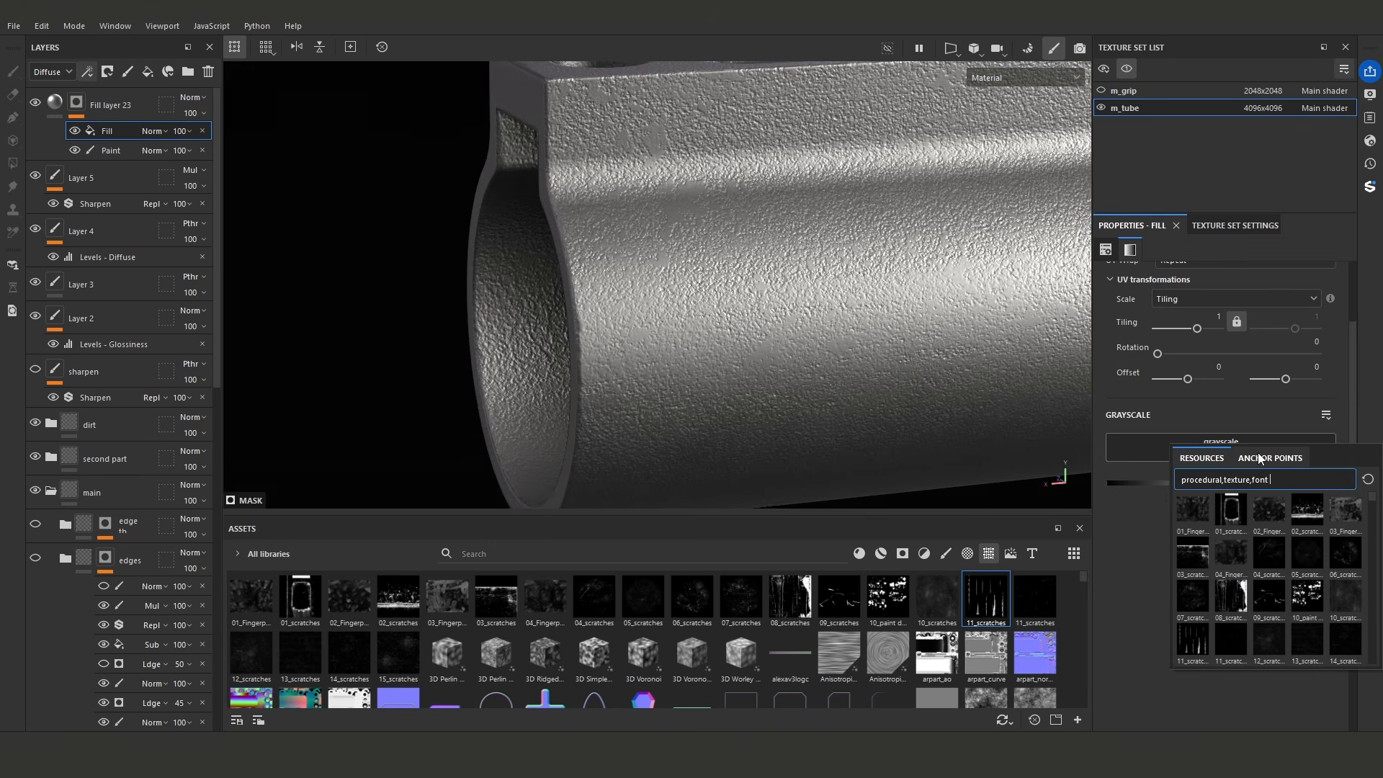
type("white")
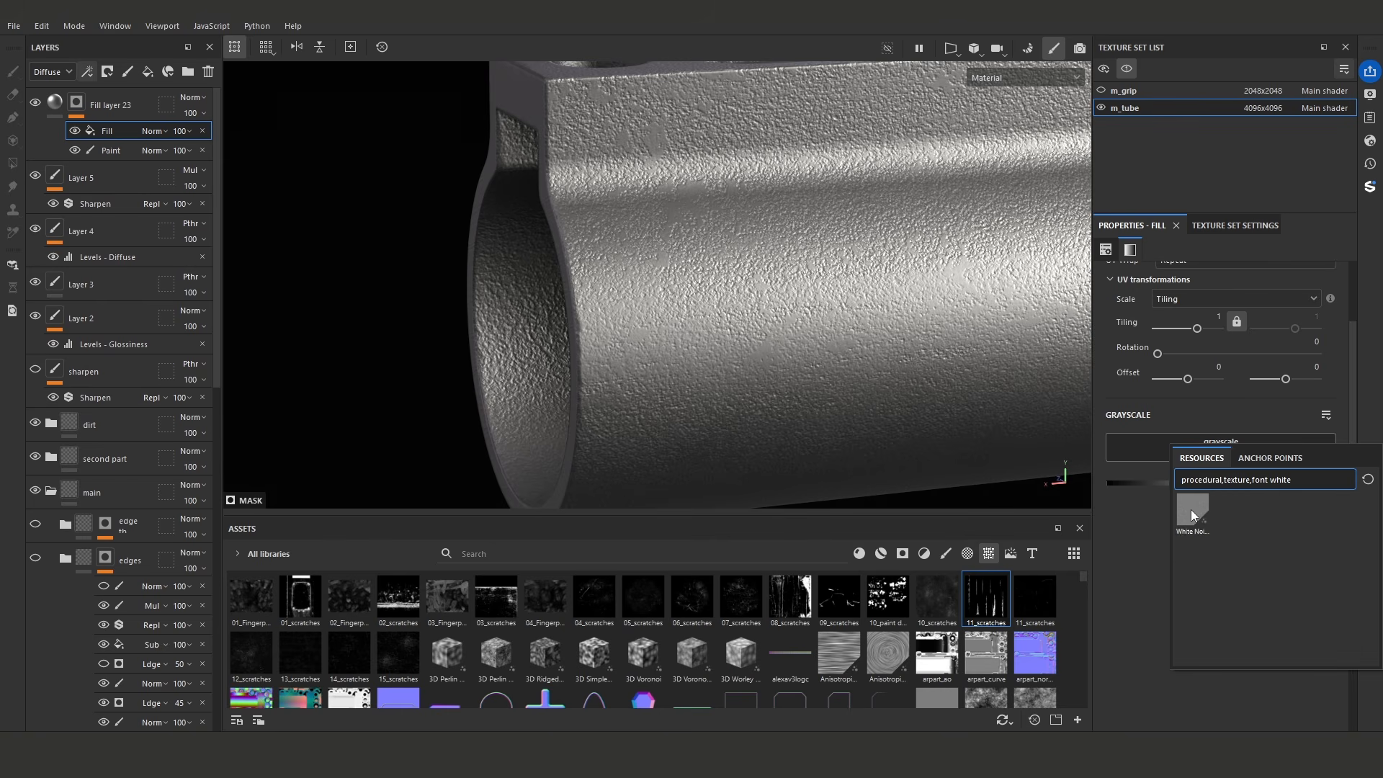
left_click(1195, 512)
- Set the white noise fill's blending mode to Subtract and its tiling to 0.57
left_click(155, 130)
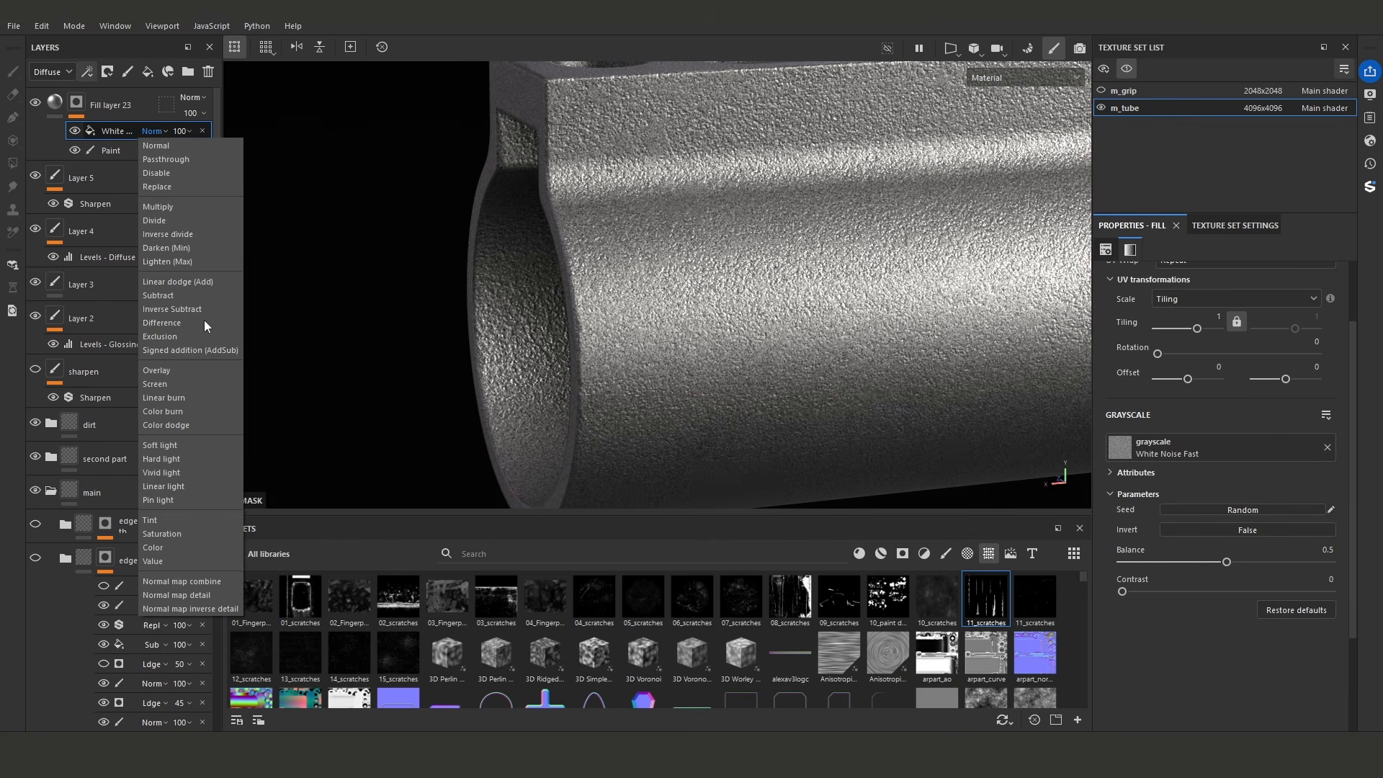
left_click(192, 295)
left_click_drag(814, 370, 643, 345, "alt")
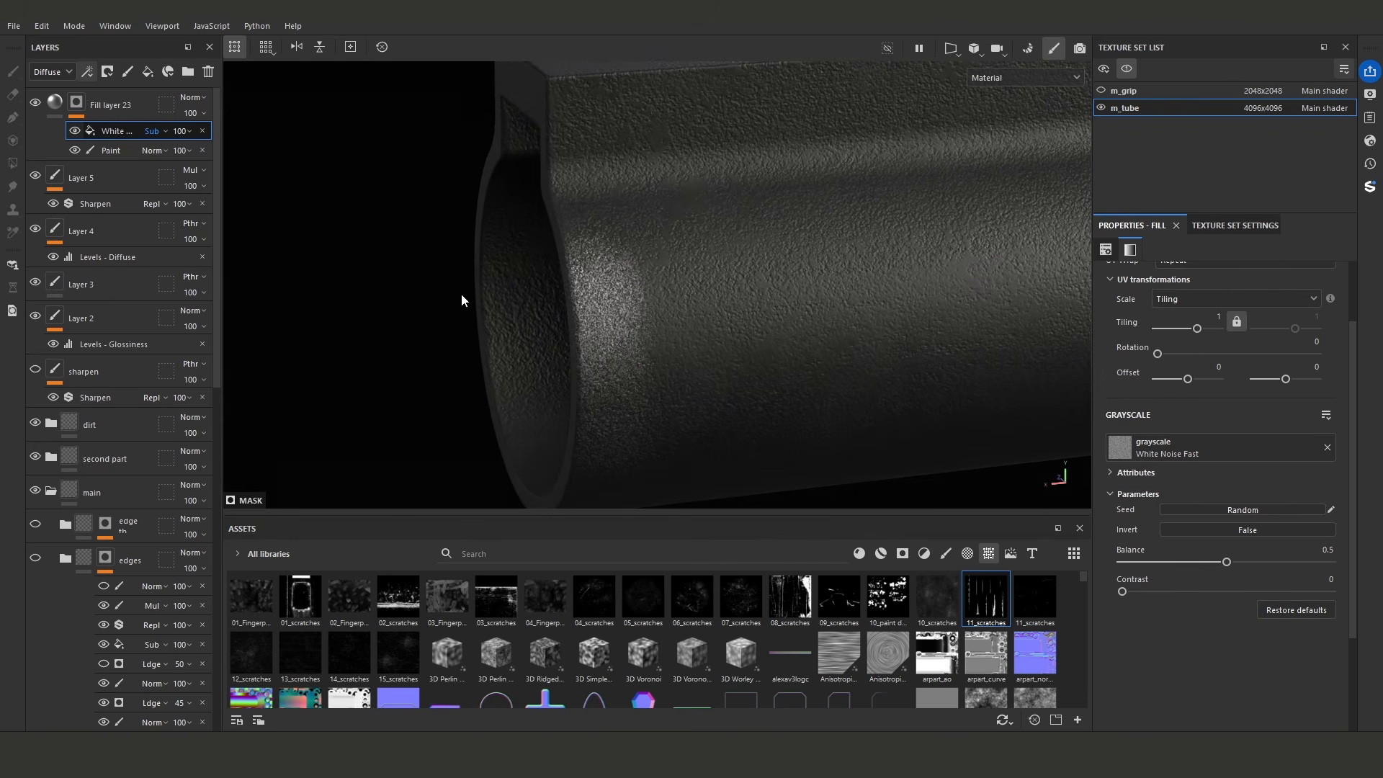
left_click_drag(516, 276, 642, 330, "alt")
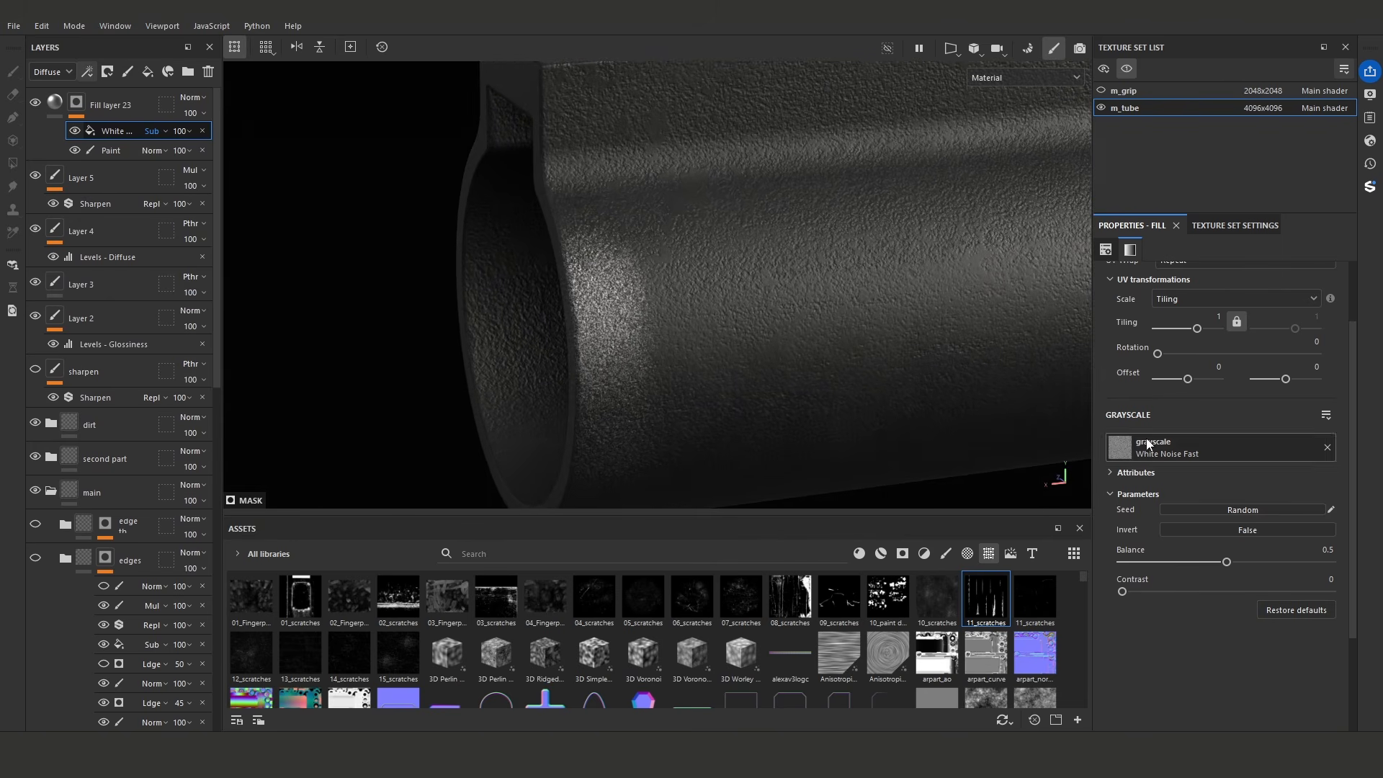
left_click_drag(1199, 330, 1197, 330)
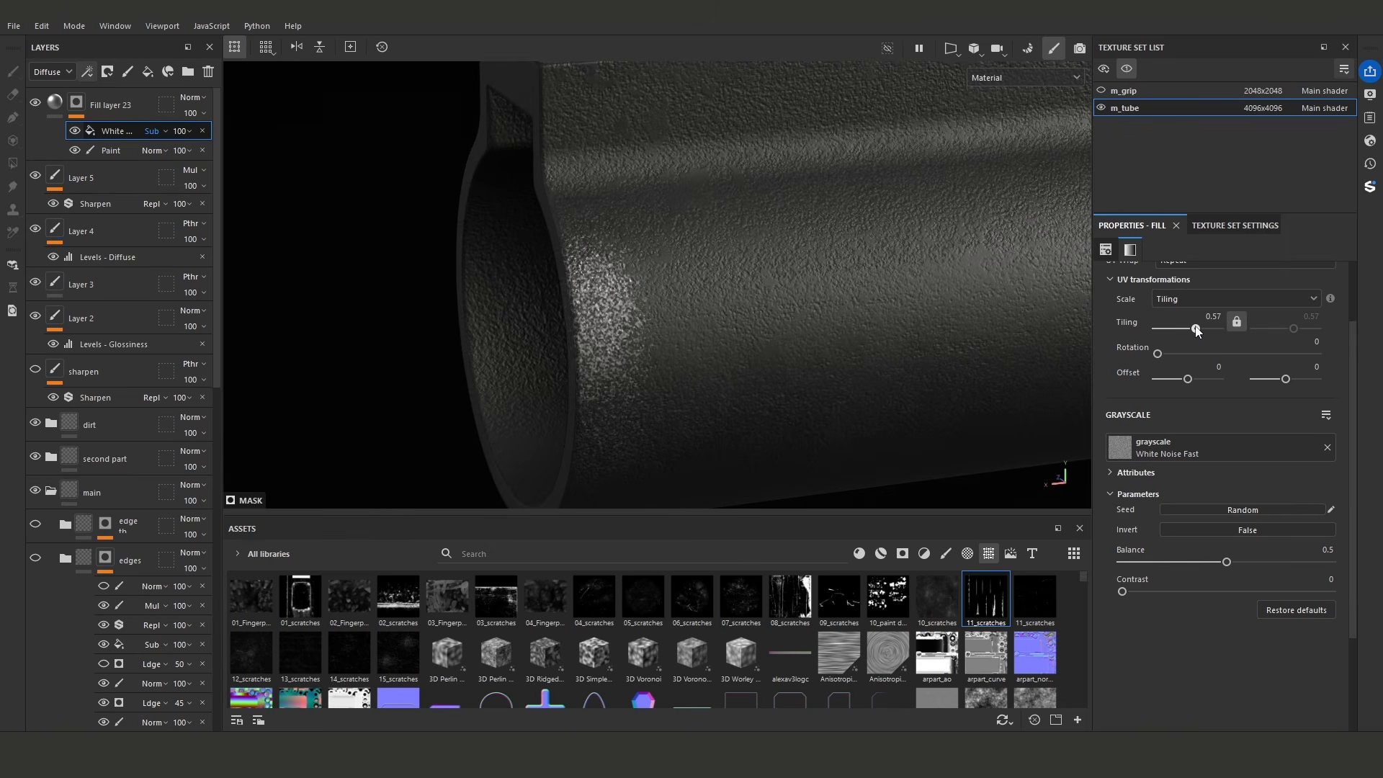
- Add a Histogram Scan filter above the white noise fill in Fill layer 23's mask and set its position to 0.94
left_click_drag(743, 324, 785, 341, "alt")
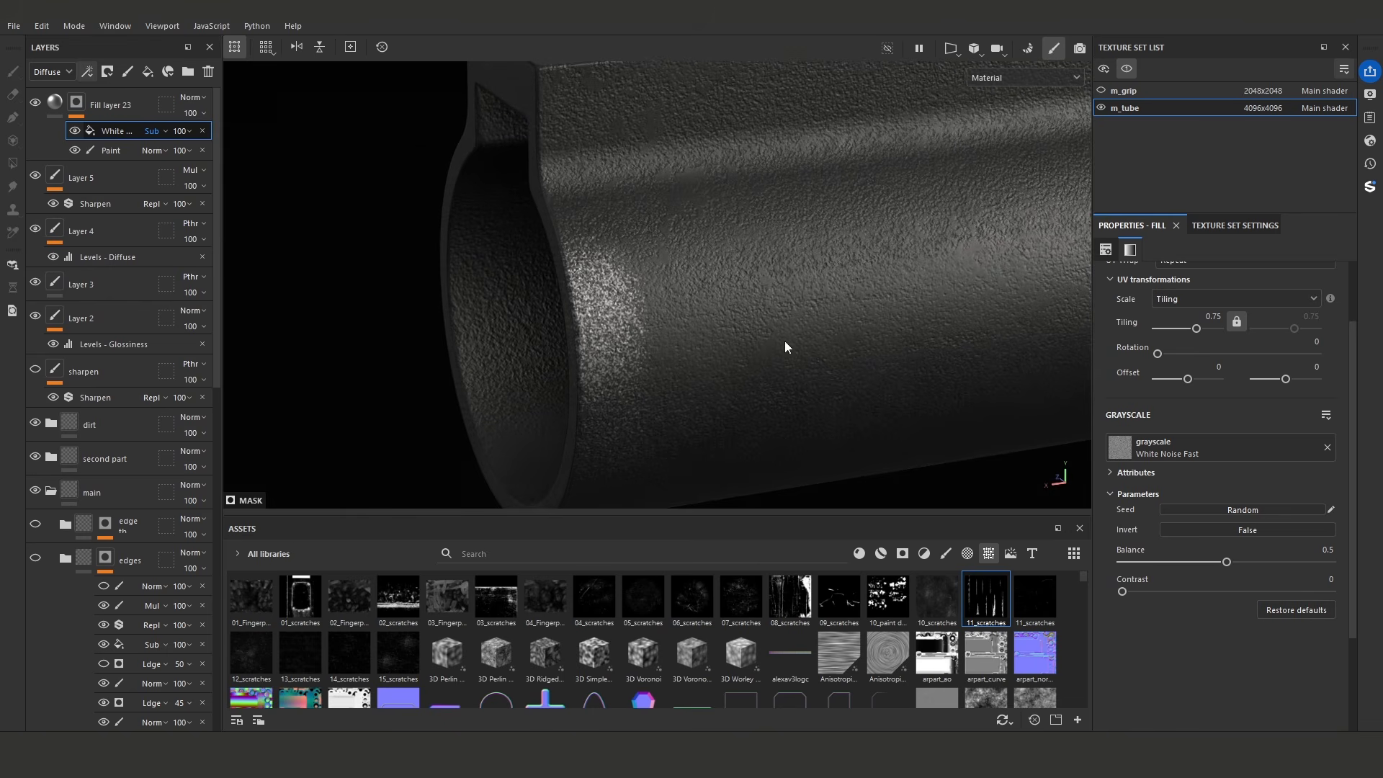
left_click(90, 72)
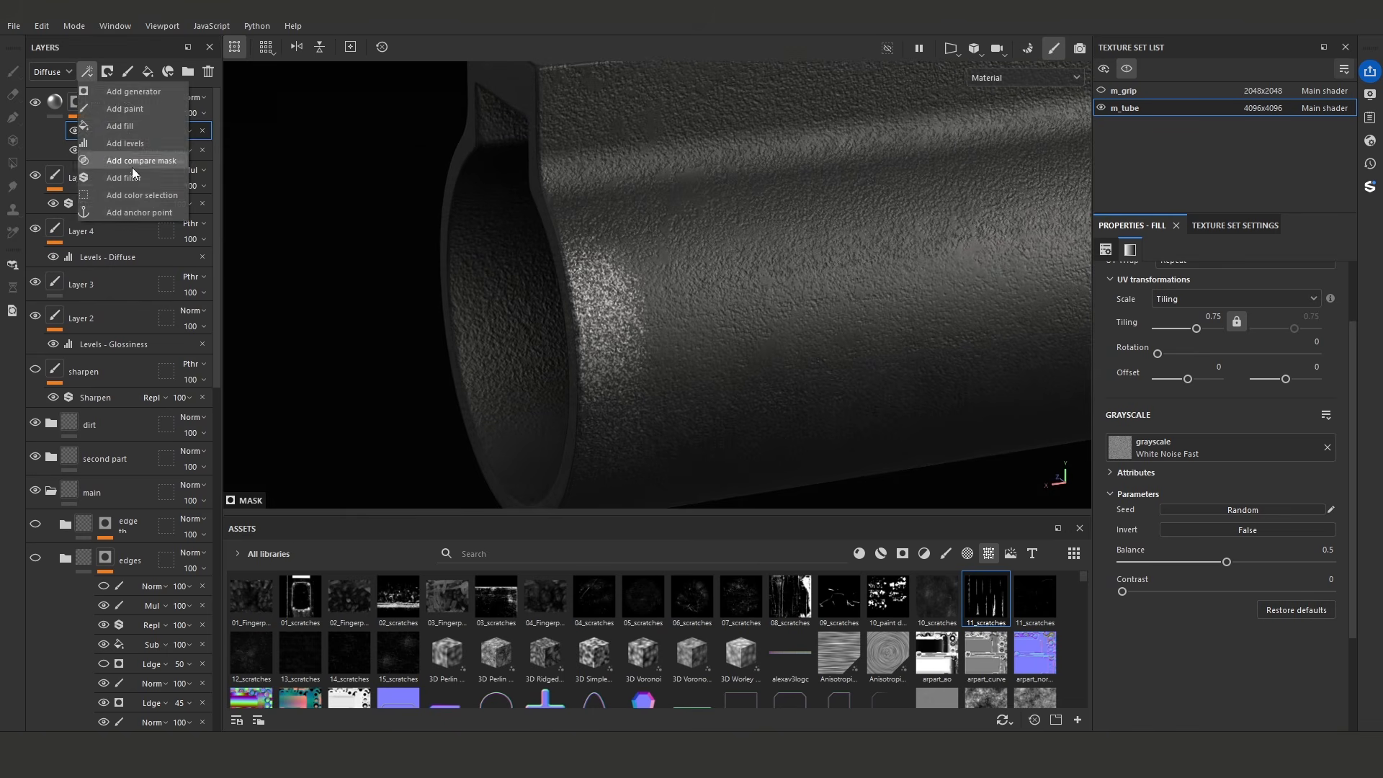
left_click(134, 176)
left_click(1238, 292)
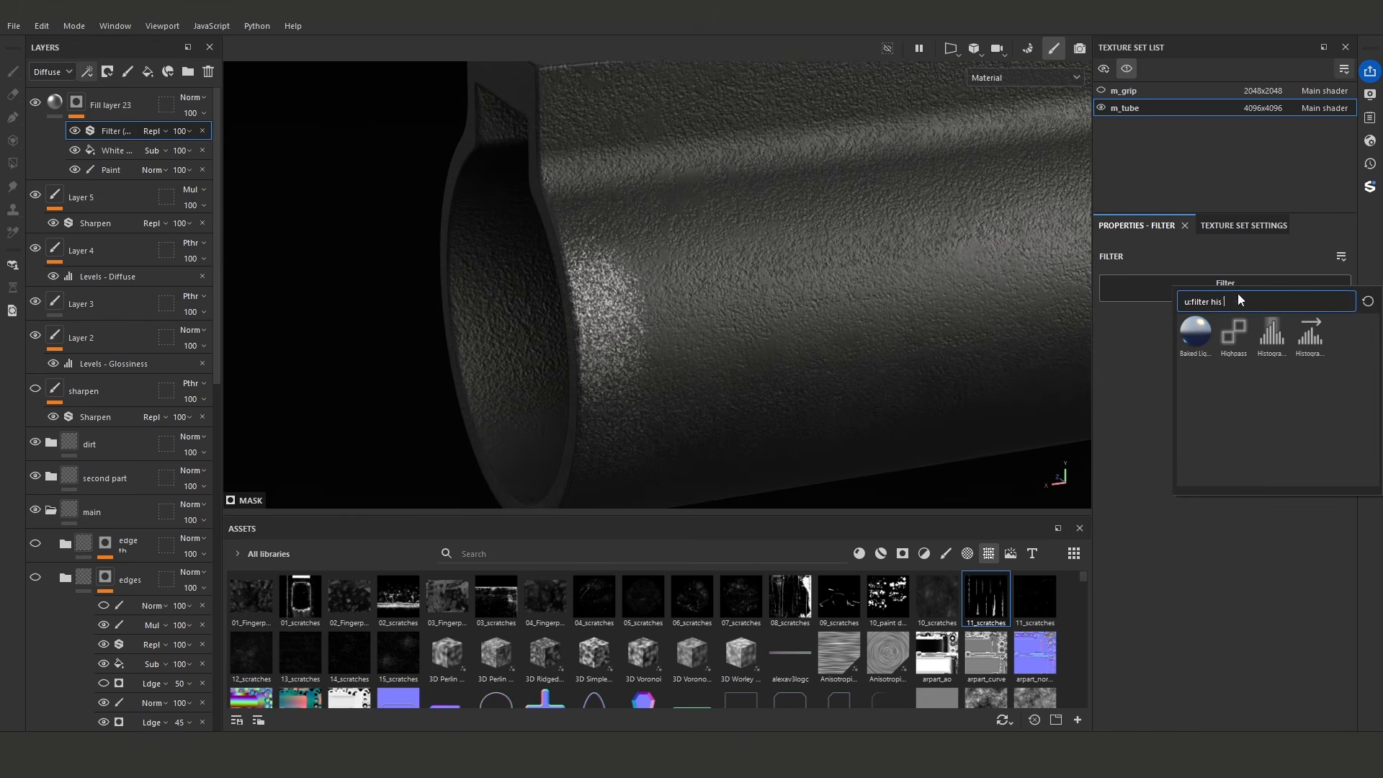
left_click(1271, 335)
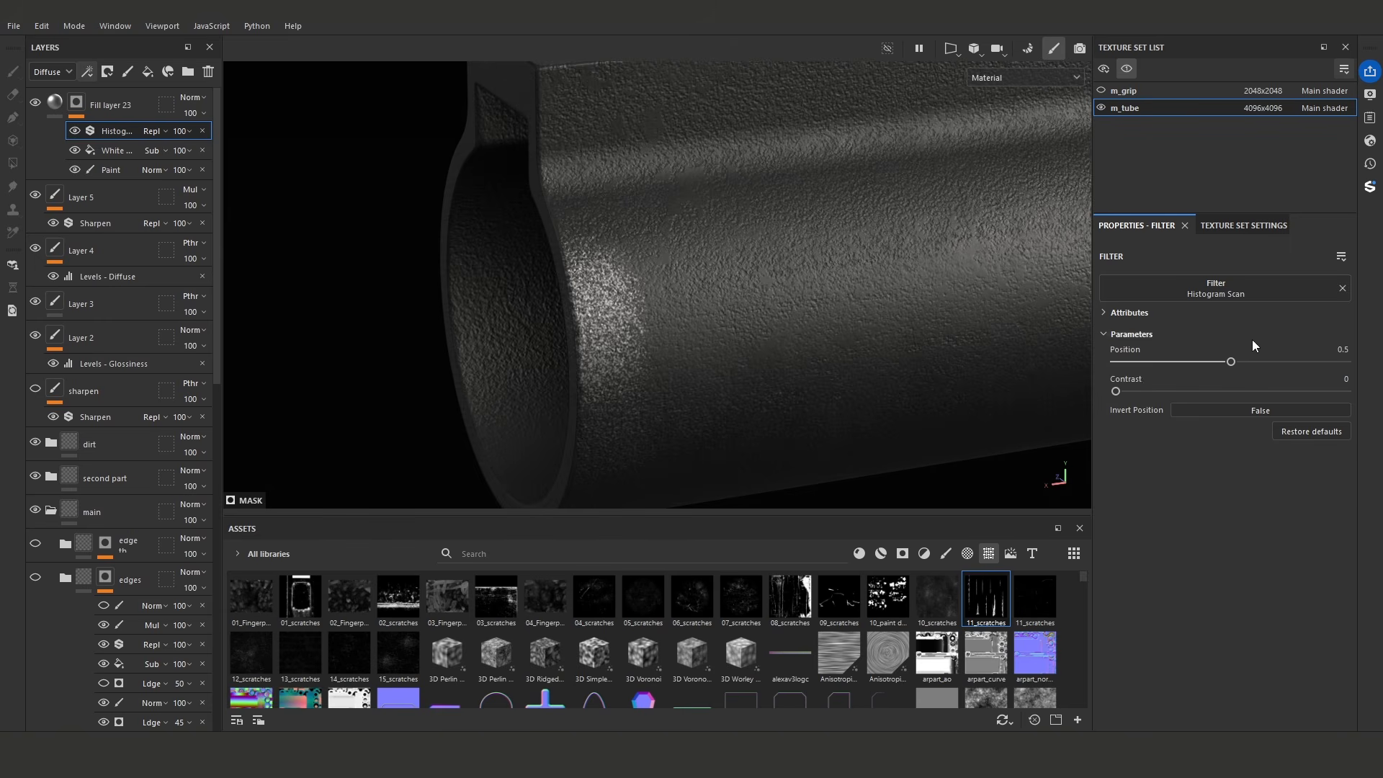
left_click_drag(1240, 361, 1326, 364)
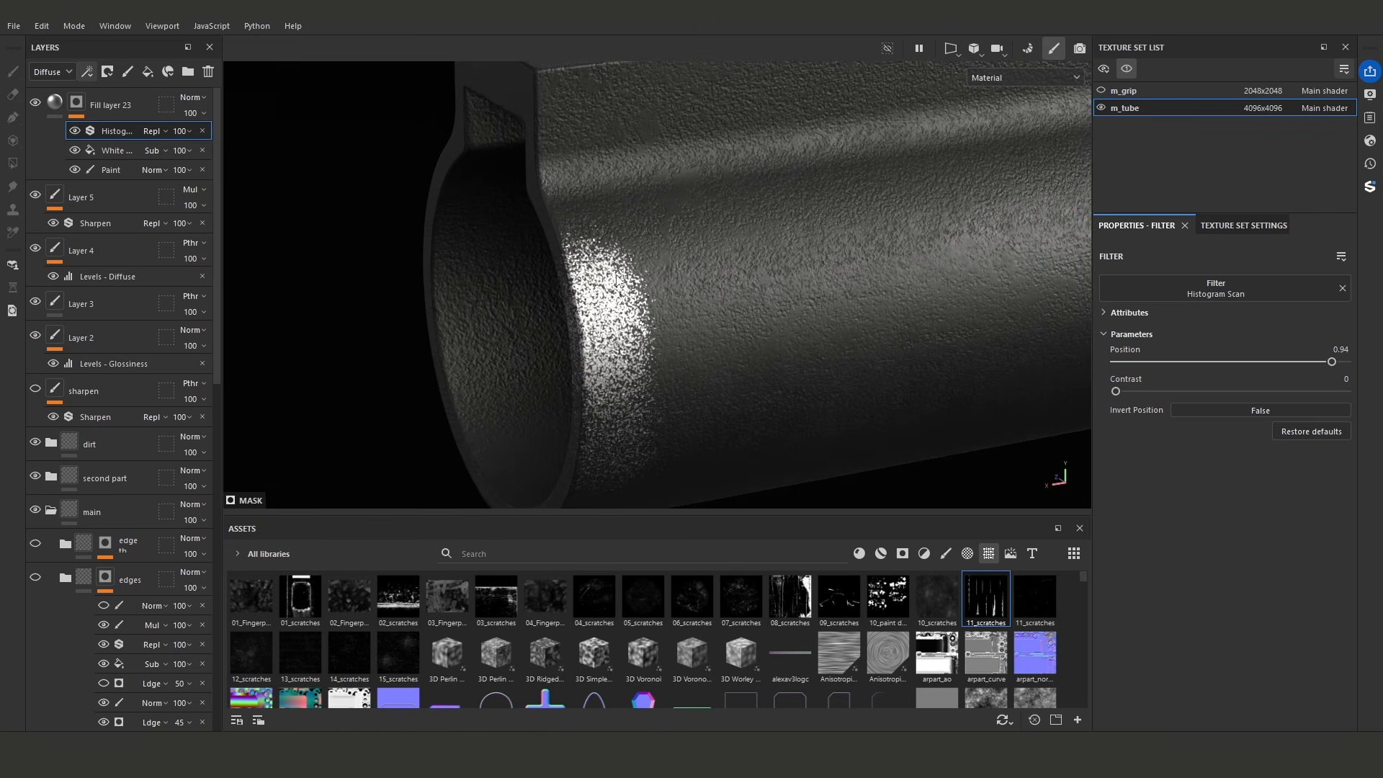
- Rename the Paint effect in Fill layer 23's mask as "+" and keep it selected for painting
left_click(115, 168)
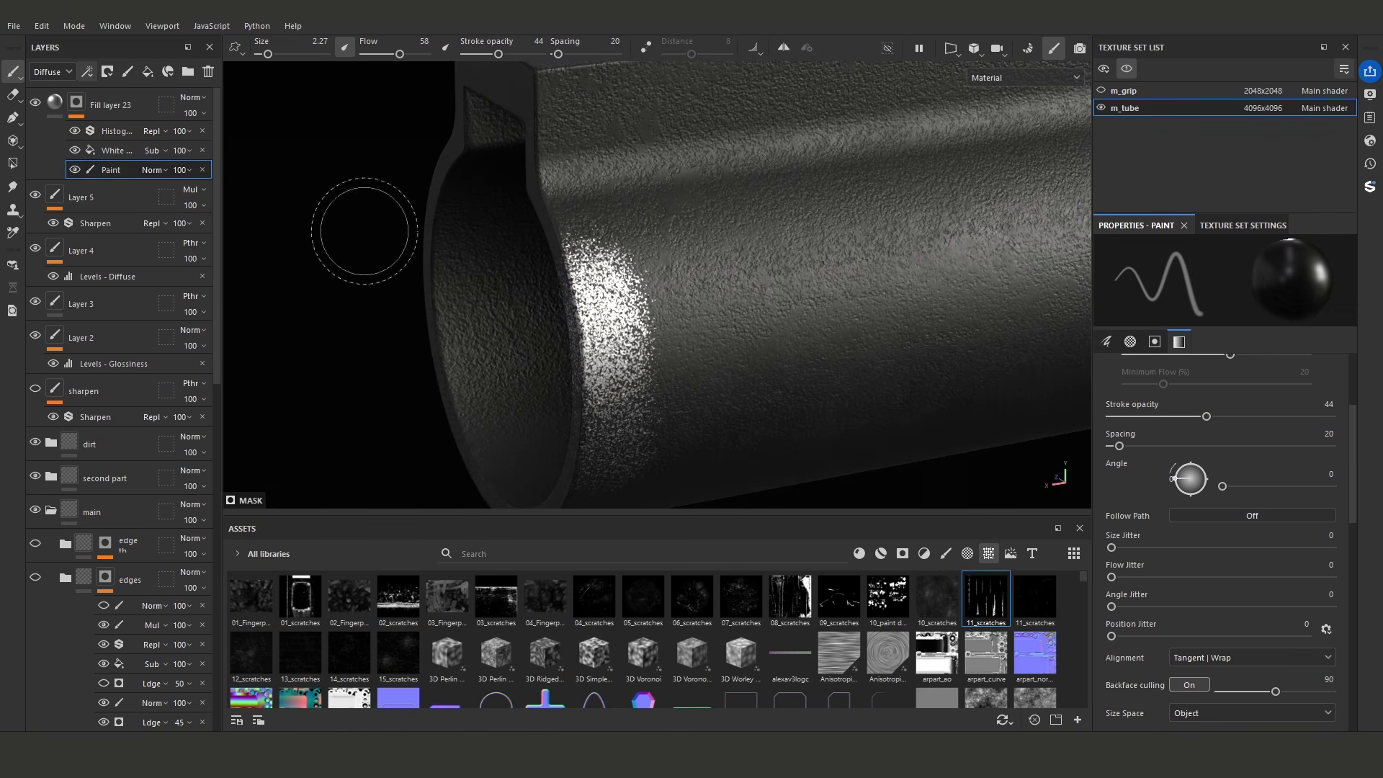
double_click(107, 170)
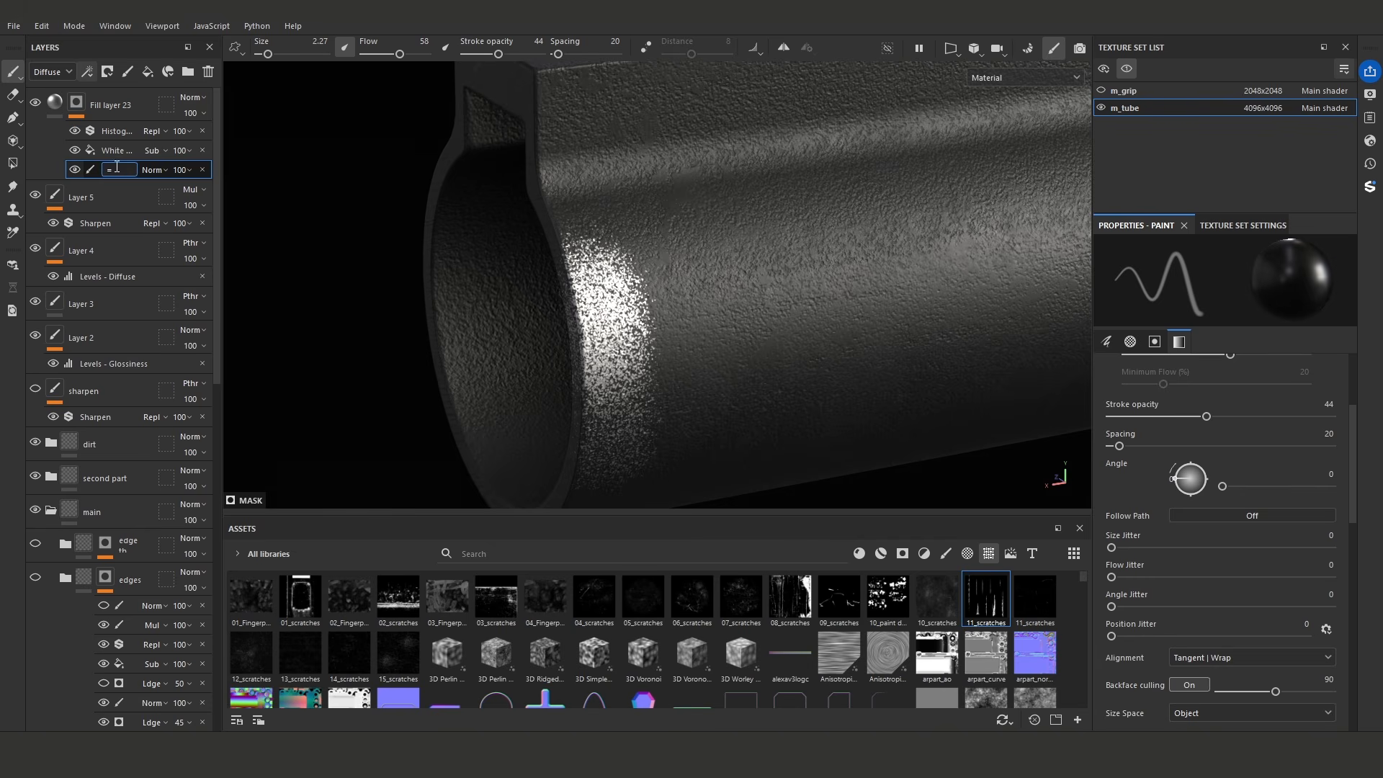
type("+")
left_click(113, 152)
left_click(111, 169)
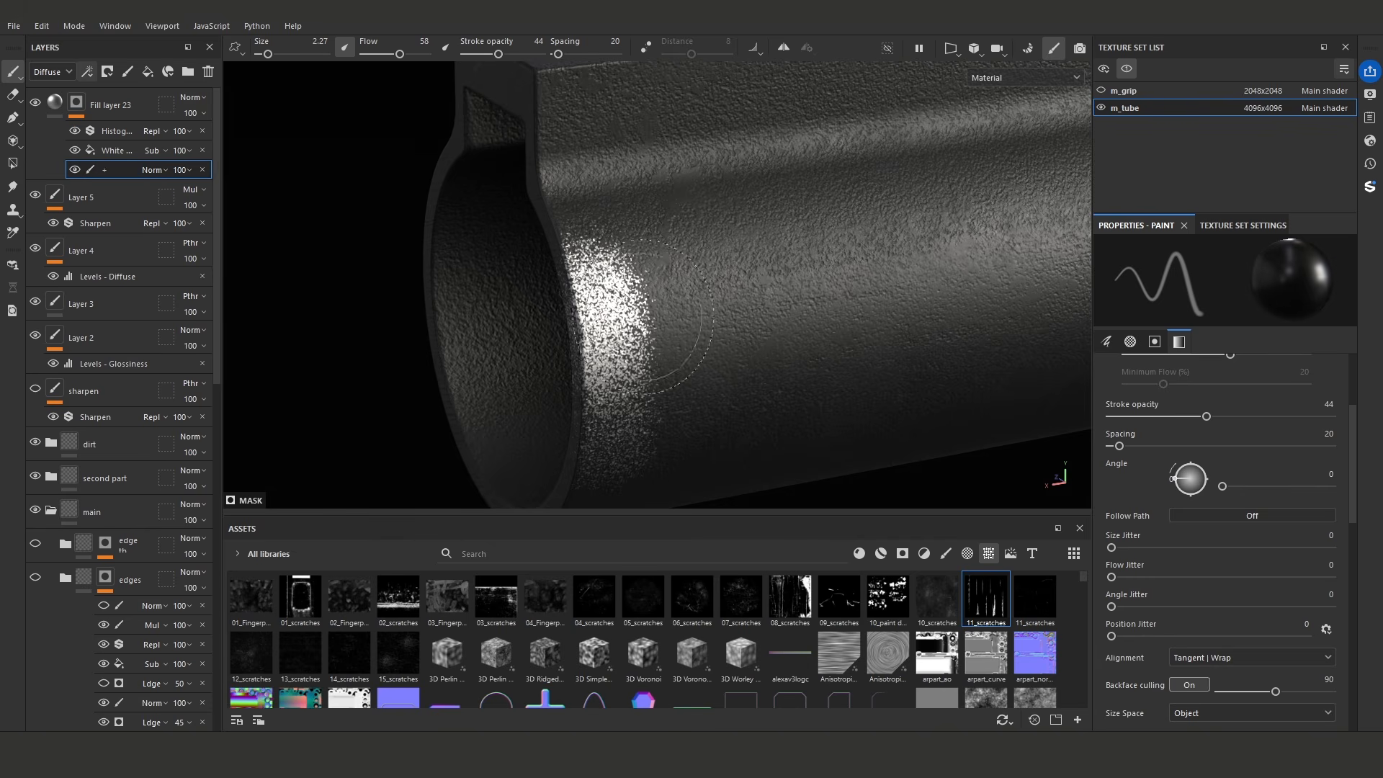
- Set the brush's stroke opacity to 43 and undo the test stroke made beside the noisy mask patch
left_click(498, 54)
mouse_move(662, 351)
left_mouse_down("alt")
mouse_move(651, 314)
mouse_move(654, 359)
mouse_move(761, 349)
left_mouse_up("alt")
key("ctrl+z")
key("ctrl+z")
right_click_drag(760, 348, 770, 376, "alt")
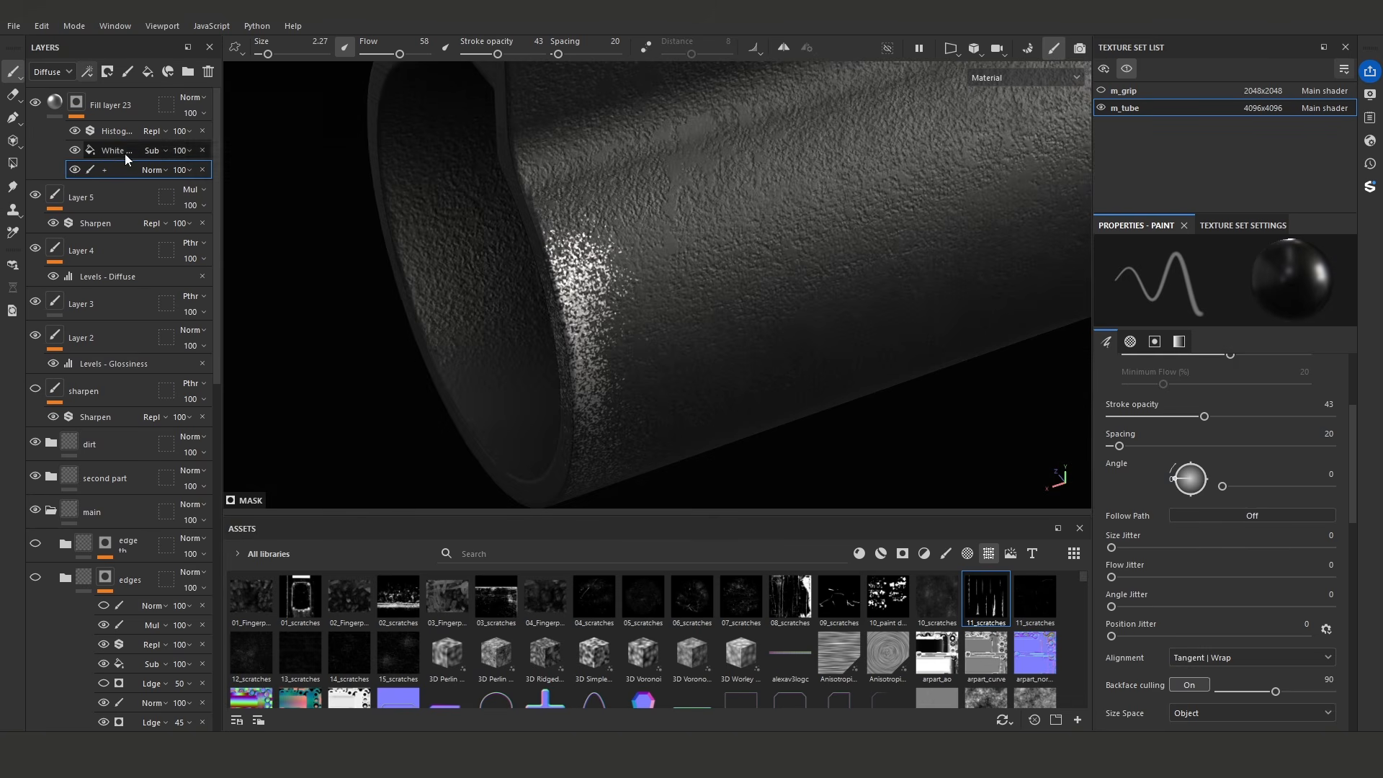
- Lower the tiling of the mask's white noise fill slightly
left_click(116, 150)
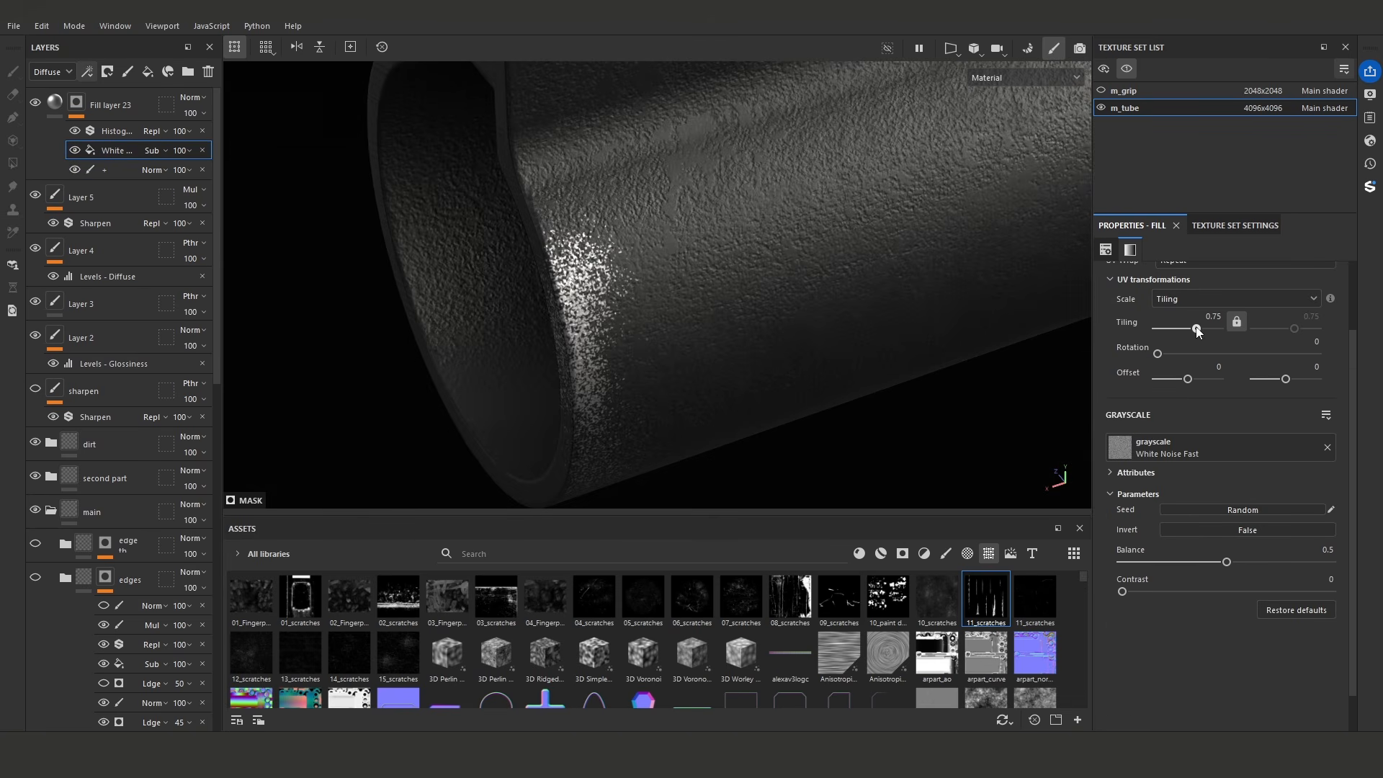
left_click_drag(1198, 330, 1195, 331)
mouse_move(749, 281)
left_mouse_down("alt")
mouse_move(503, 271)
mouse_move(670, 317)
left_mouse_up("alt")
- Paint speckled wear into the "+" effect on the flat rail's front corner and adjoining edge, using brush sizes 0.2 to 0.34
left_click(87, 170)
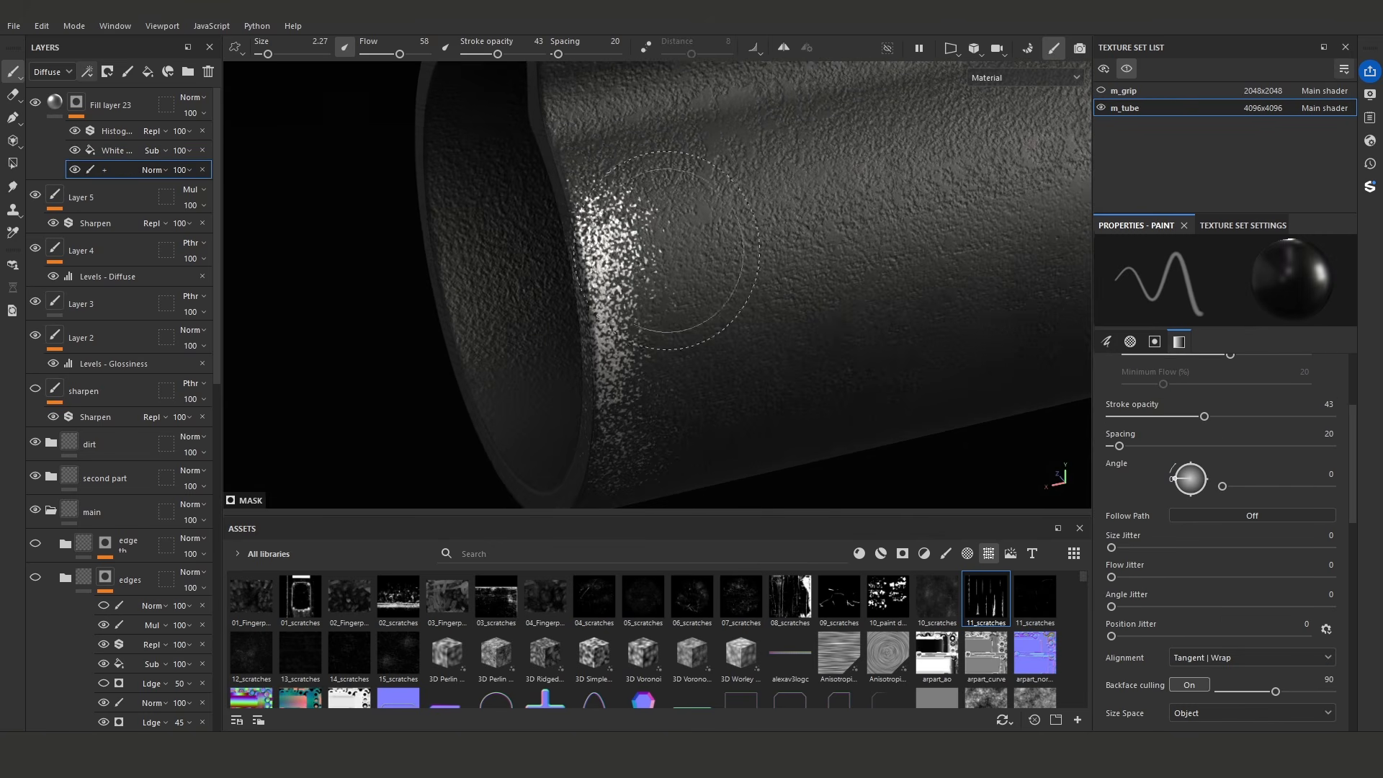
left_click_drag(506, 281, 722, 353, "alt")
right_click_drag(688, 353, 634, 353, "ctrl")
left_click_drag(648, 353, 666, 310, "alt")
right_click_drag(666, 310, 710, 310, "shift")
mouse_move(651, 306)
left_mouse_down()
mouse_move(661, 343)
mouse_move(681, 310)
mouse_move(677, 275)
left_mouse_up()
mouse_move(664, 203)
left_mouse_down("alt")
mouse_move(645, 305)
mouse_move(623, 241)
mouse_move(645, 268)
mouse_move(627, 179)
mouse_move(691, 293)
left_mouse_up("alt")
right_click_drag(691, 294, 671, 295, "shift")
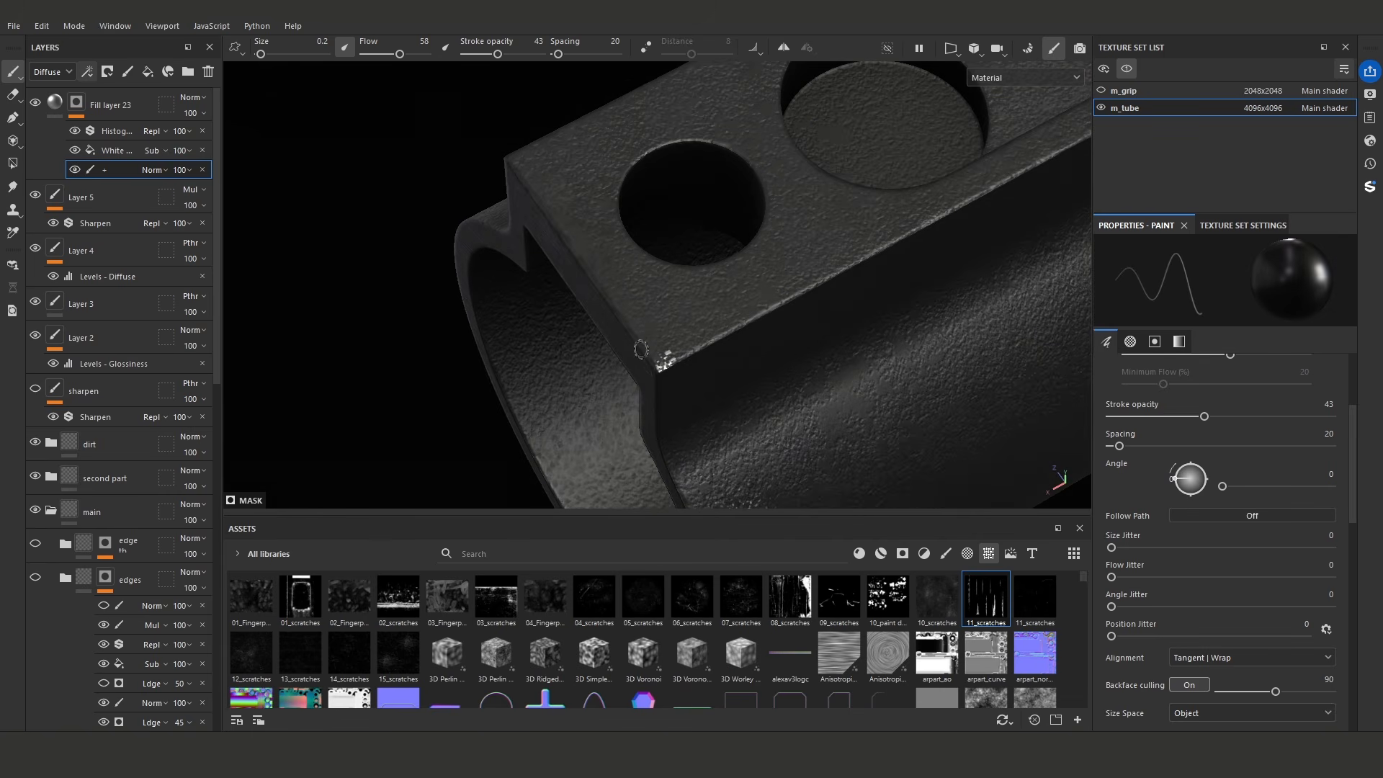
left_click_drag(713, 340, 651, 340, "alt")
mouse_move(666, 342)
left_mouse_down()
mouse_move(746, 339)
mouse_move(651, 368)
left_mouse_up()
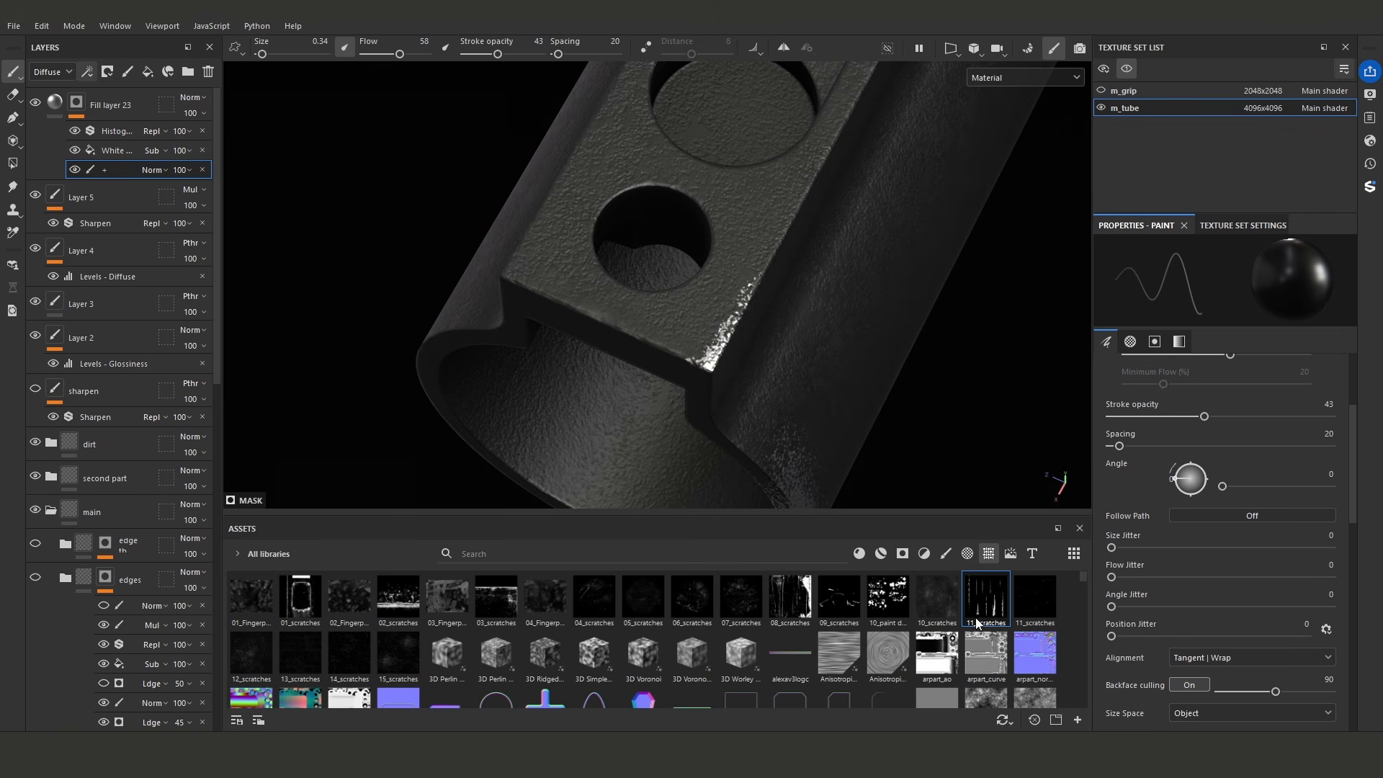
- Load 11_scratches as the brush stencil and align its scratches with the flat rail's long edge
scroll(1260, 572, "down", 5)
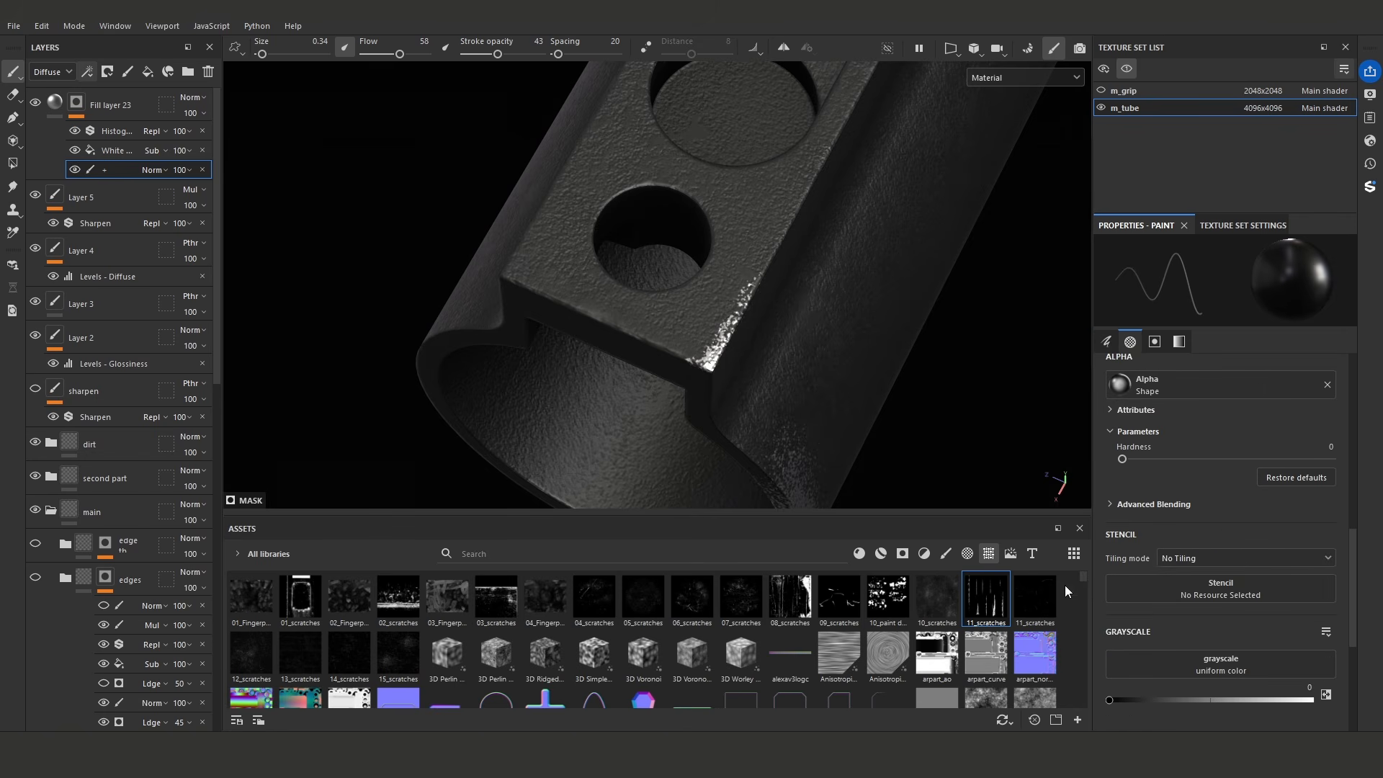
left_click_drag(1005, 595, 1221, 588)
scroll(618, 365, "up", 10)
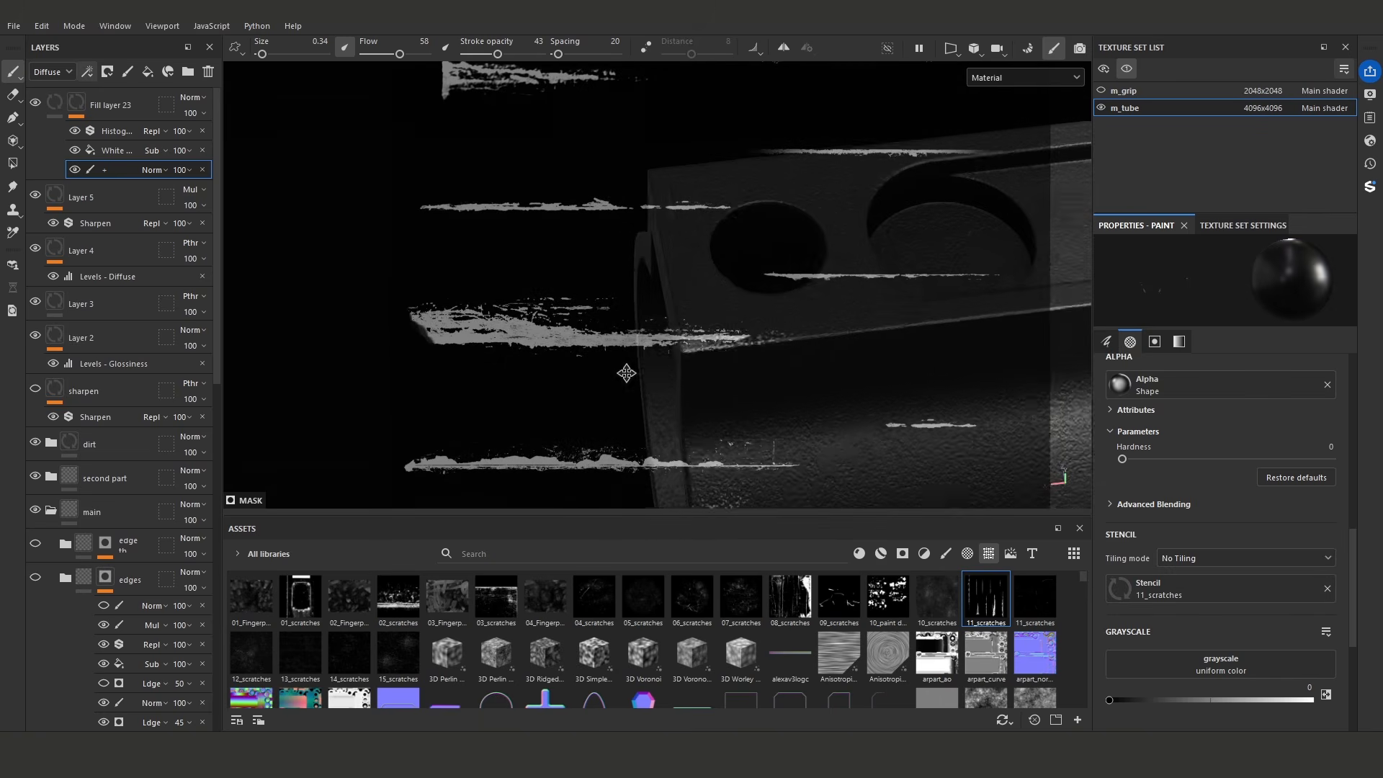
left_click_drag(800, 362, 504, 146)
right_click_drag(638, 169, 652, 226)
middle_click_drag(652, 226, 940, 285)
left_click_drag(941, 285, 936, 290, "alt")
middle_click_drag(936, 290, 923, 278, "alt")
left_click_drag(923, 279, 921, 279, "alt")
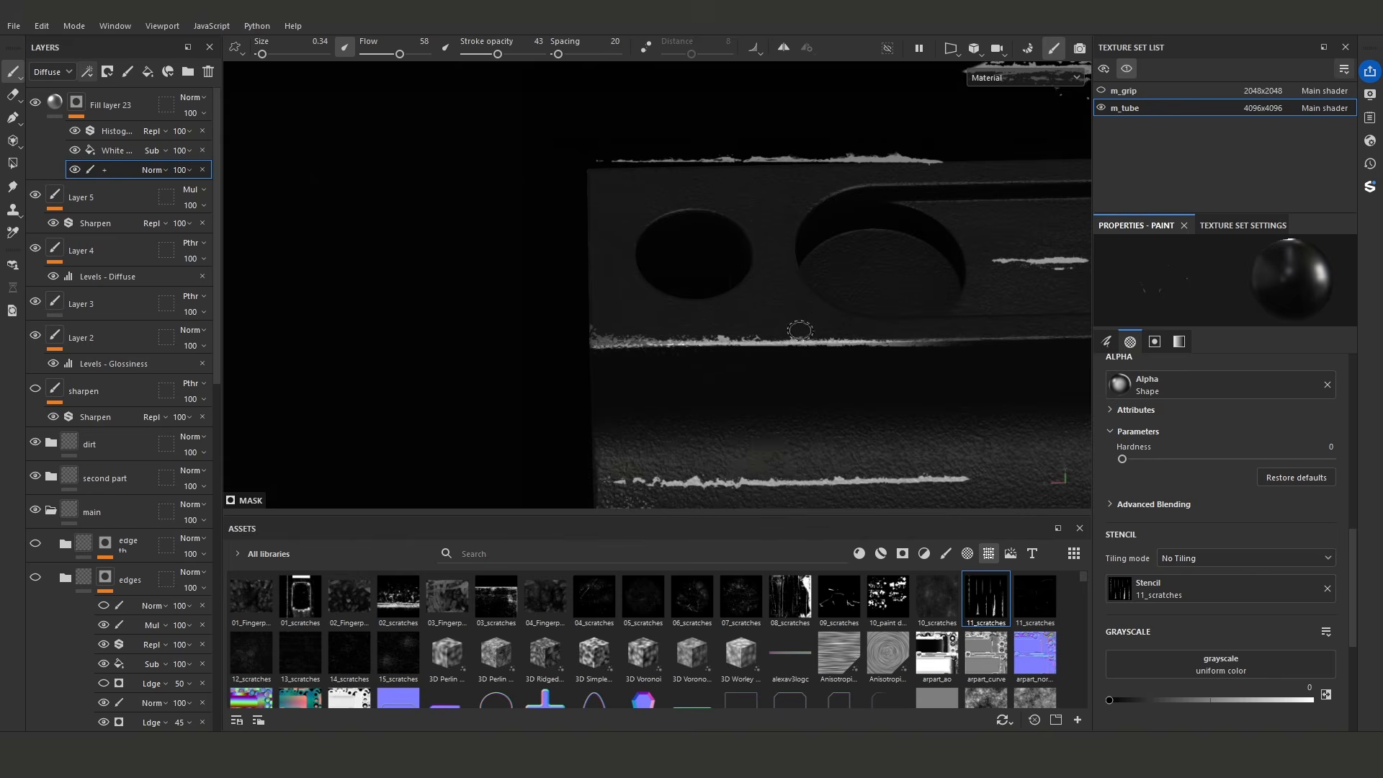
- Swap the brush grayscale to 1, paint scratches through the stencil along the rail's long edge, and remove the stencil
left_click_drag(859, 343, 602, 349)
key("x")
left_click_drag(692, 347, 771, 334)
mouse_move(778, 332)
left_mouse_down("alt")
mouse_move(733, 338)
mouse_move(787, 348)
mouse_move(868, 328)
mouse_move(591, 353)
left_mouse_up("alt")
mouse_move(602, 353)
left_mouse_down("alt")
mouse_move(774, 354)
mouse_move(898, 325)
mouse_move(906, 336)
left_mouse_up("alt")
left_click(1328, 590)
- Paint noisy wear patches spreading from the scratched edge onto the rail's flat face, using brush sizes 0.81 and 0.65
left_click_drag(926, 437, 732, 362, "alt")
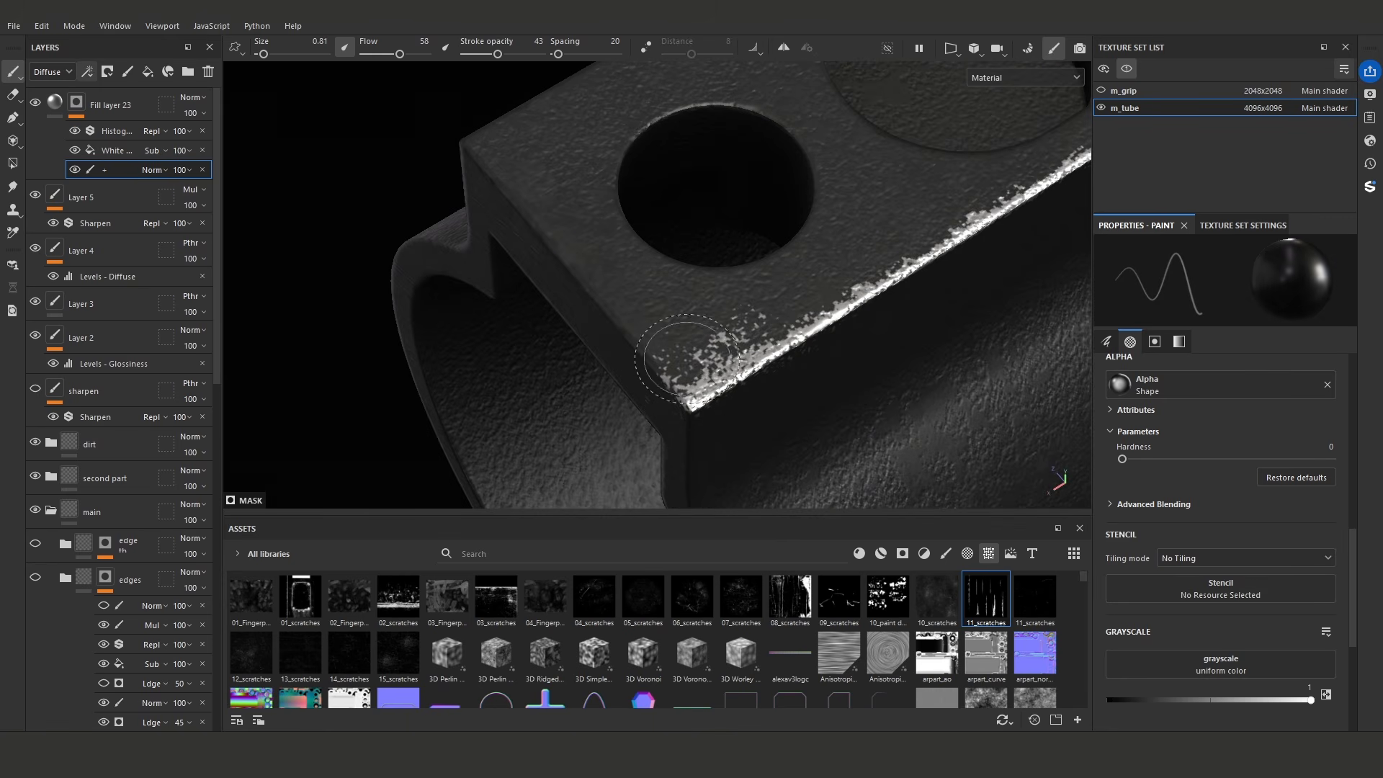
left_click_drag(835, 275, 839, 283)
middle_click_drag(891, 214, 720, 312, "alt")
right_click_drag(720, 312, 749, 312, "ctrl")
left_click_drag(715, 306, 709, 325)
right_click_drag(727, 355, 688, 355, "ctrl")
left_click_drag(709, 328, 739, 343)
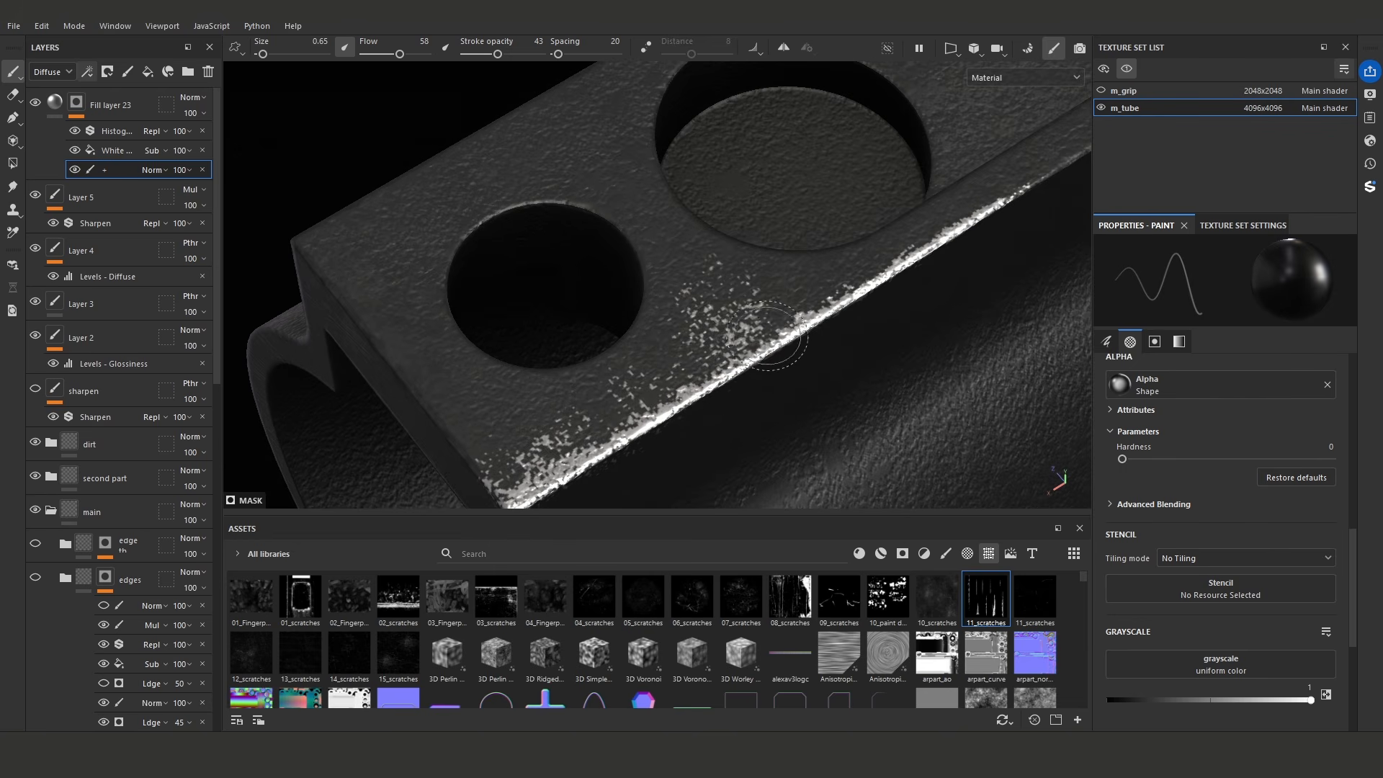
mouse_move(689, 385)
left_mouse_down("alt")
mouse_move(887, 339)
mouse_move(858, 312)
mouse_move(969, 306)
mouse_move(787, 293)
mouse_move(818, 293)
mouse_move(781, 373)
mouse_move(799, 347)
mouse_move(814, 353)
left_mouse_up("alt")
scroll(872, 353, "down", 1)
scroll(858, 312, "down", 2)
scroll(788, 293, "down", 2)
scroll(778, 360, "up", 2)
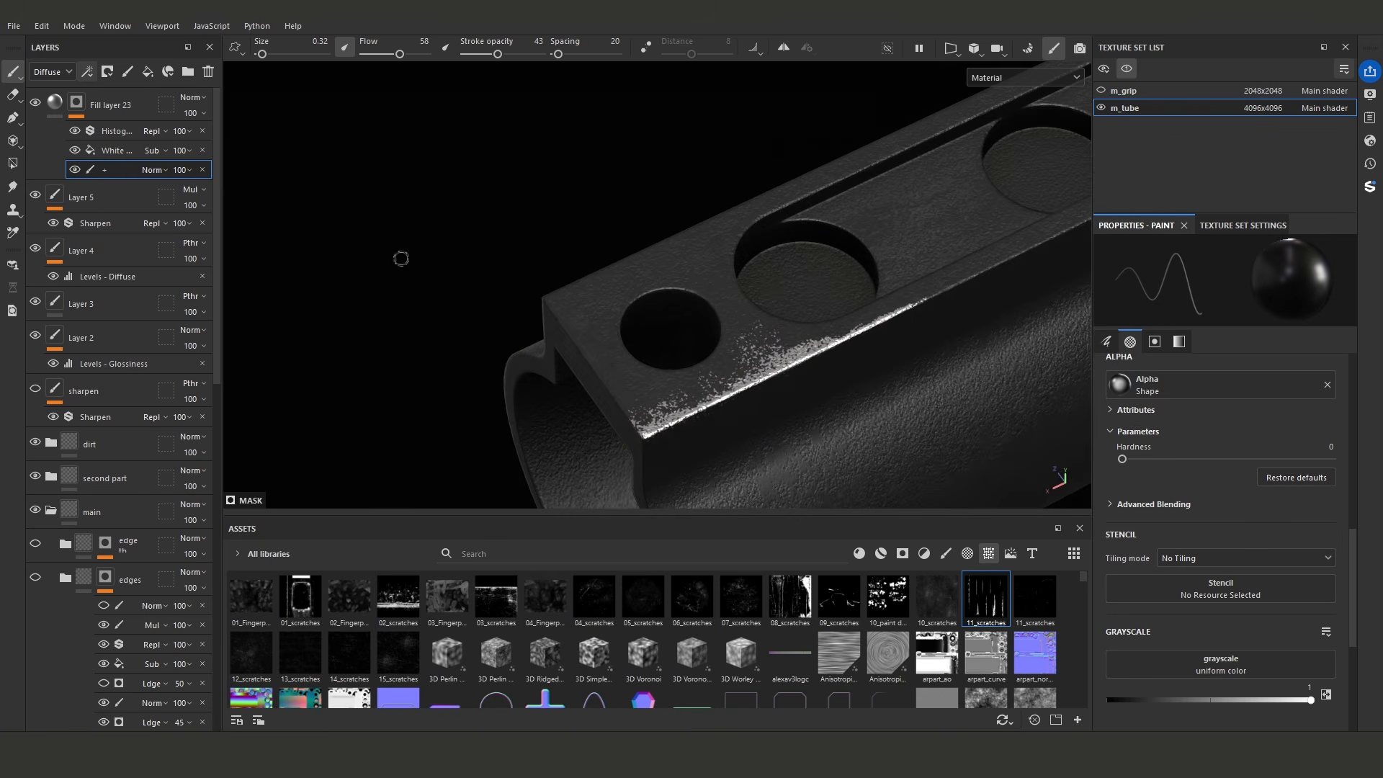
- Change Fill layer 23's specular color to the darker, slightly warm gray 989594
left_click(56, 103)
left_click(1178, 576)
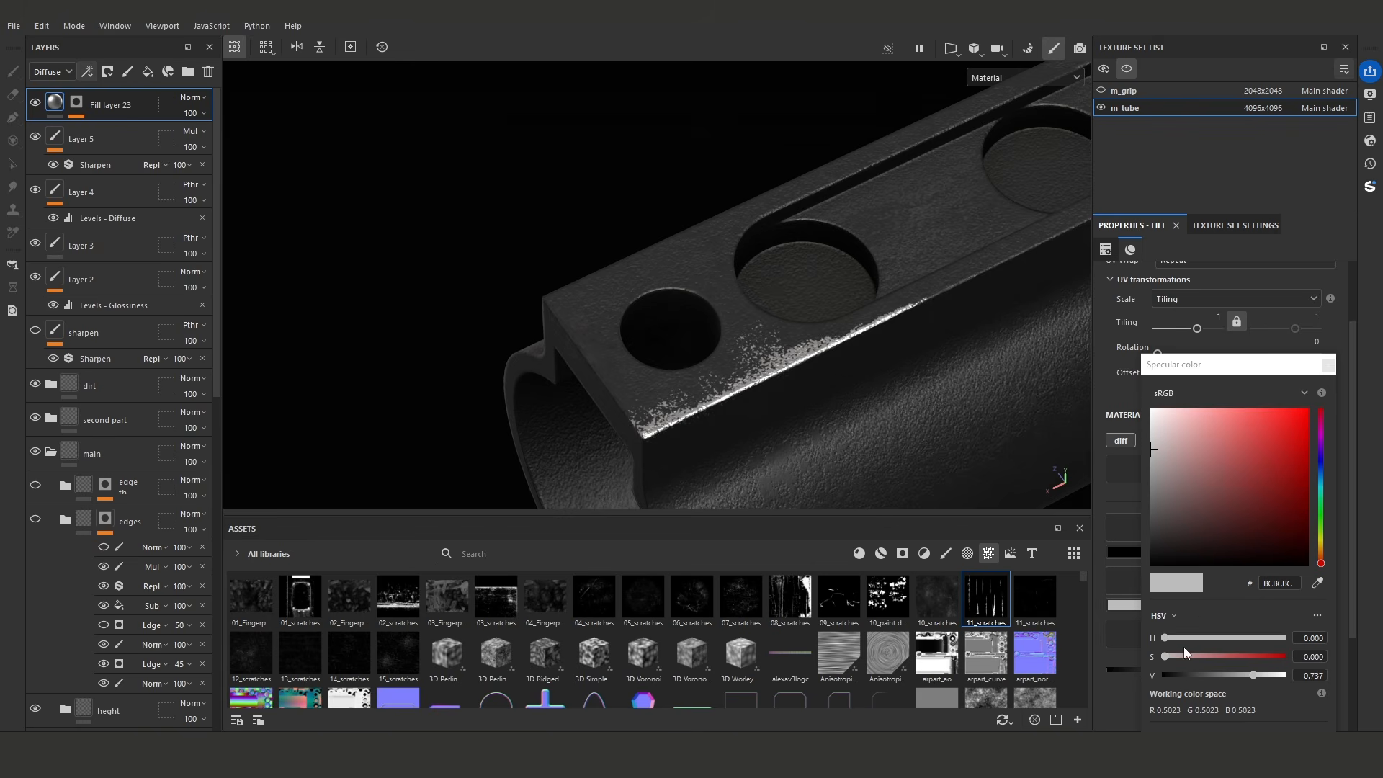
left_click(1236, 675)
left_click(1168, 637)
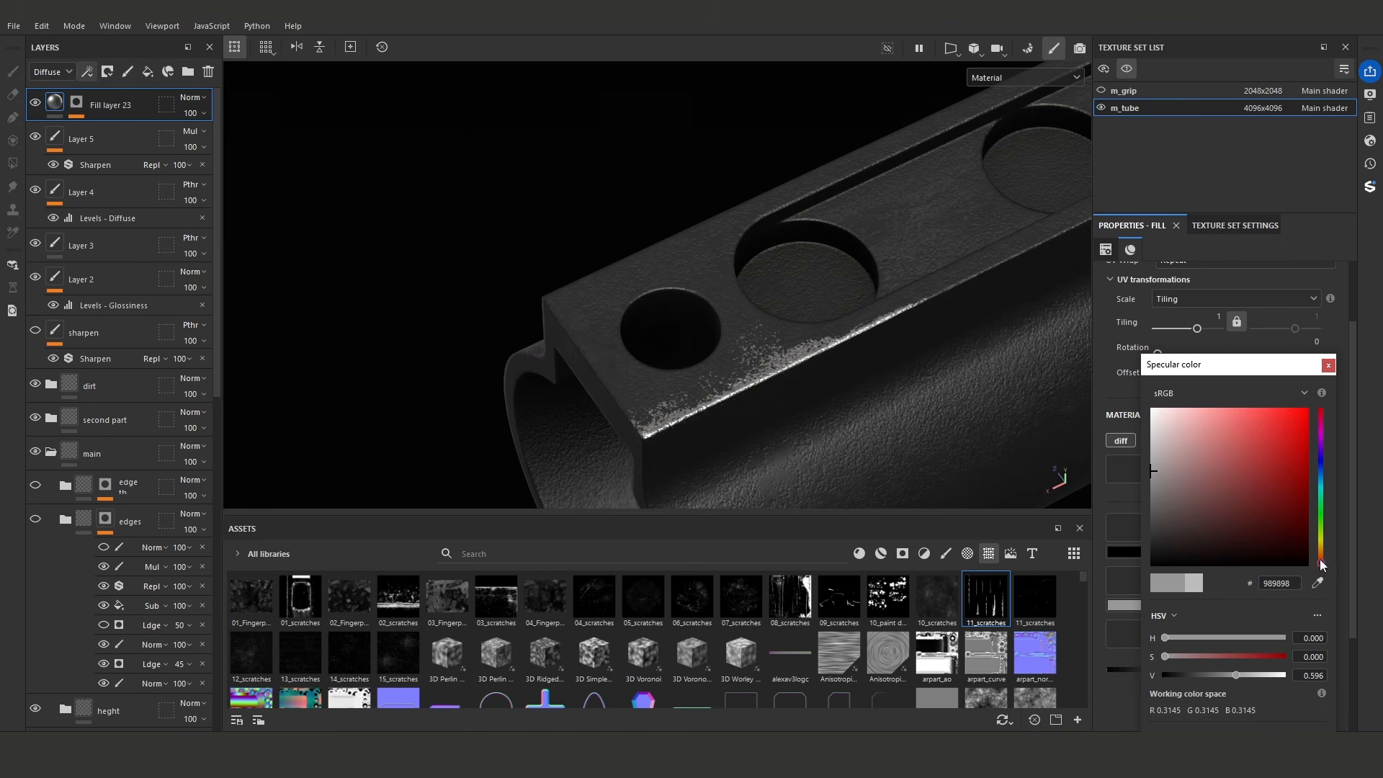
left_click(1169, 656)
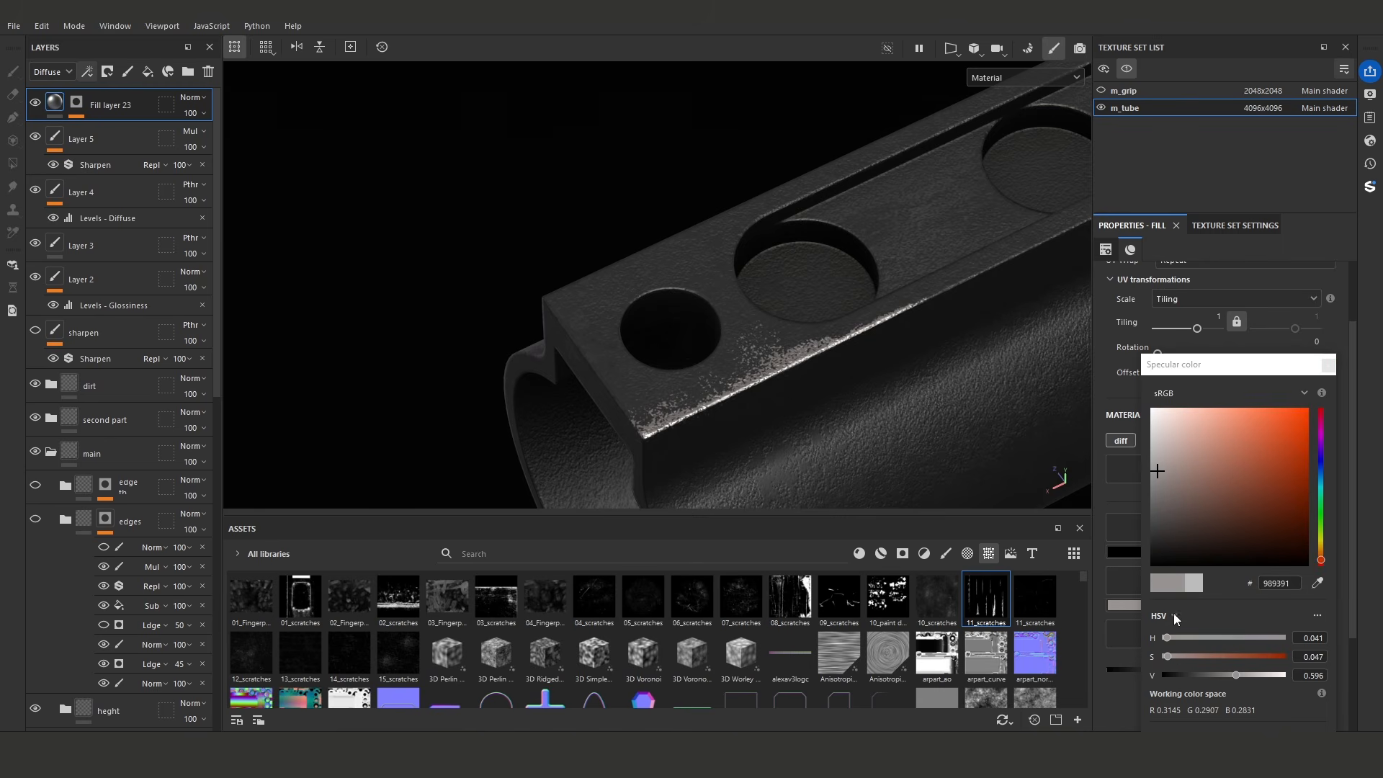
left_click(1164, 657)
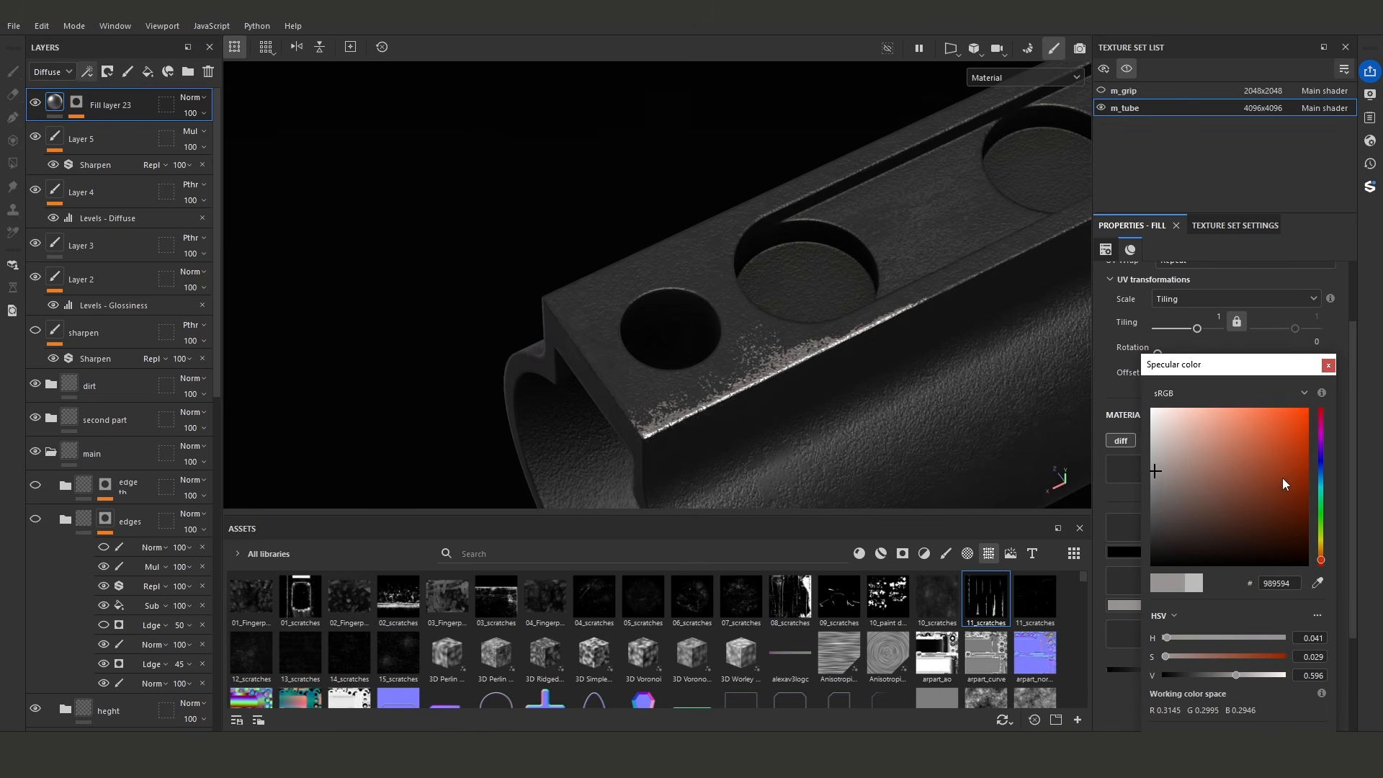
left_click(1329, 366)
mouse_move(829, 397)
left_mouse_down("alt")
mouse_move(654, 346)
mouse_move(827, 392)
left_mouse_up("alt")
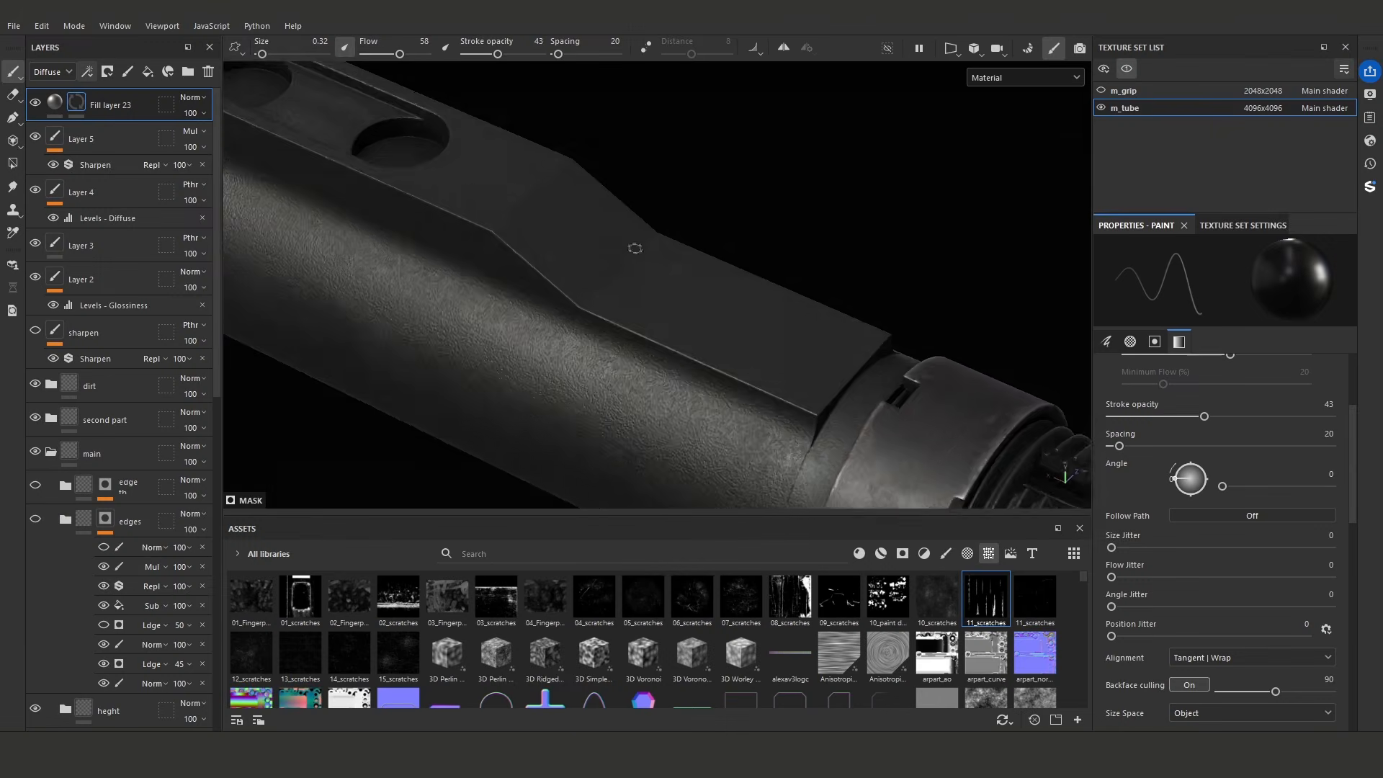
- Add a generator to Fill layer 23's mask and assign Metal Edge Wear to it
mouse_move(632, 248)
left_mouse_down("alt")
mouse_move(531, 241)
mouse_move(566, 203)
mouse_move(749, 293)
left_mouse_up("alt")
middle_click_drag(750, 293, 786, 321, "alt")
left_click_drag(742, 266, 753, 260, "alt")
middle_click_drag(753, 261, 537, 180, "alt")
right_click_drag(537, 180, 569, 188, "alt")
left_click(87, 73)
left_click(134, 104)
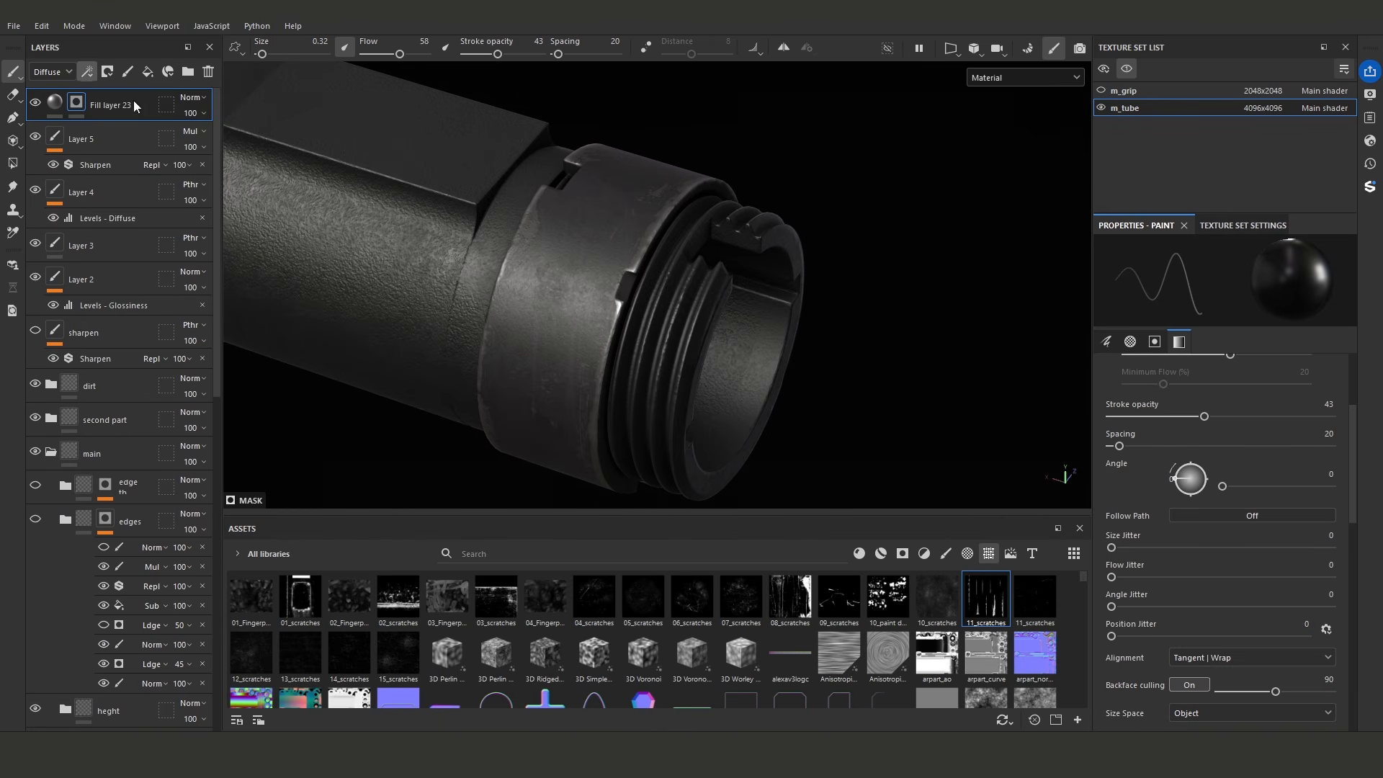
left_click(1212, 291)
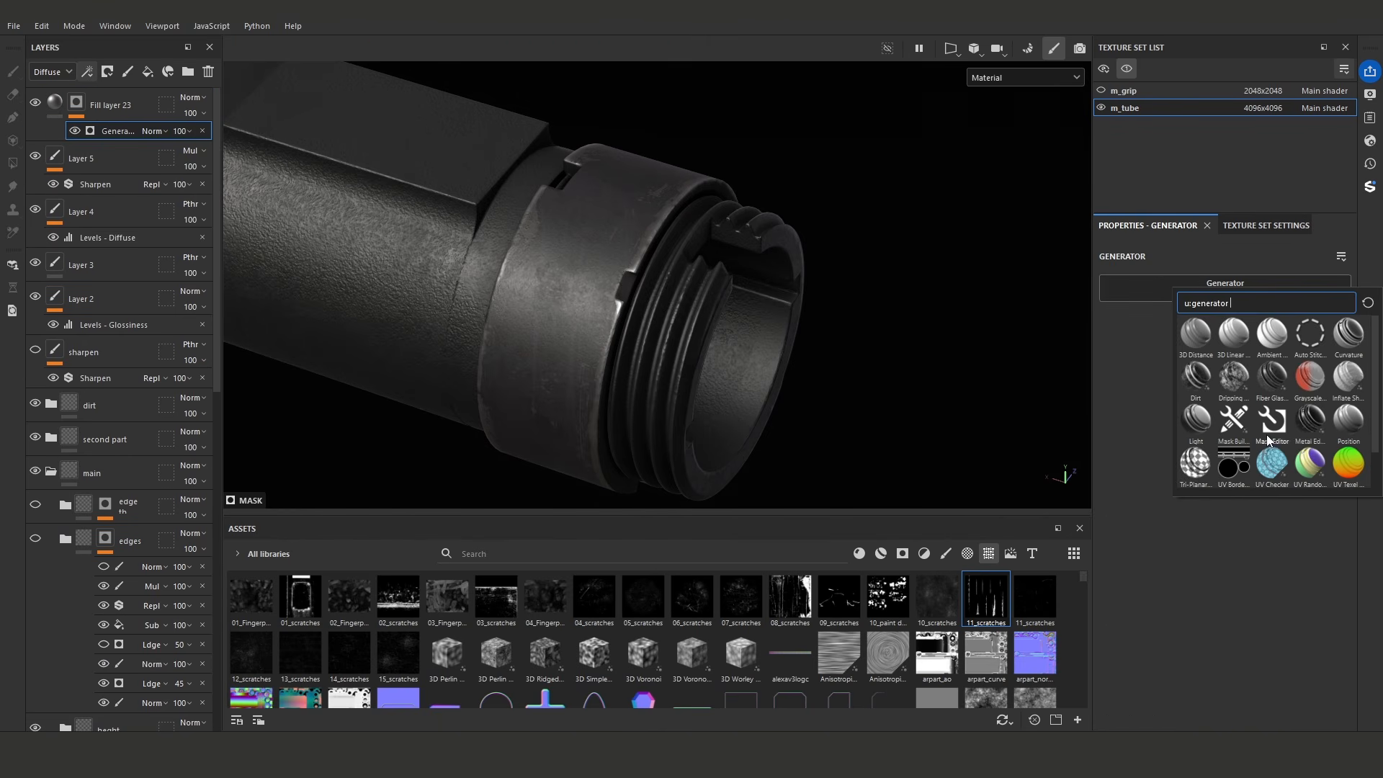
left_click(1307, 421)
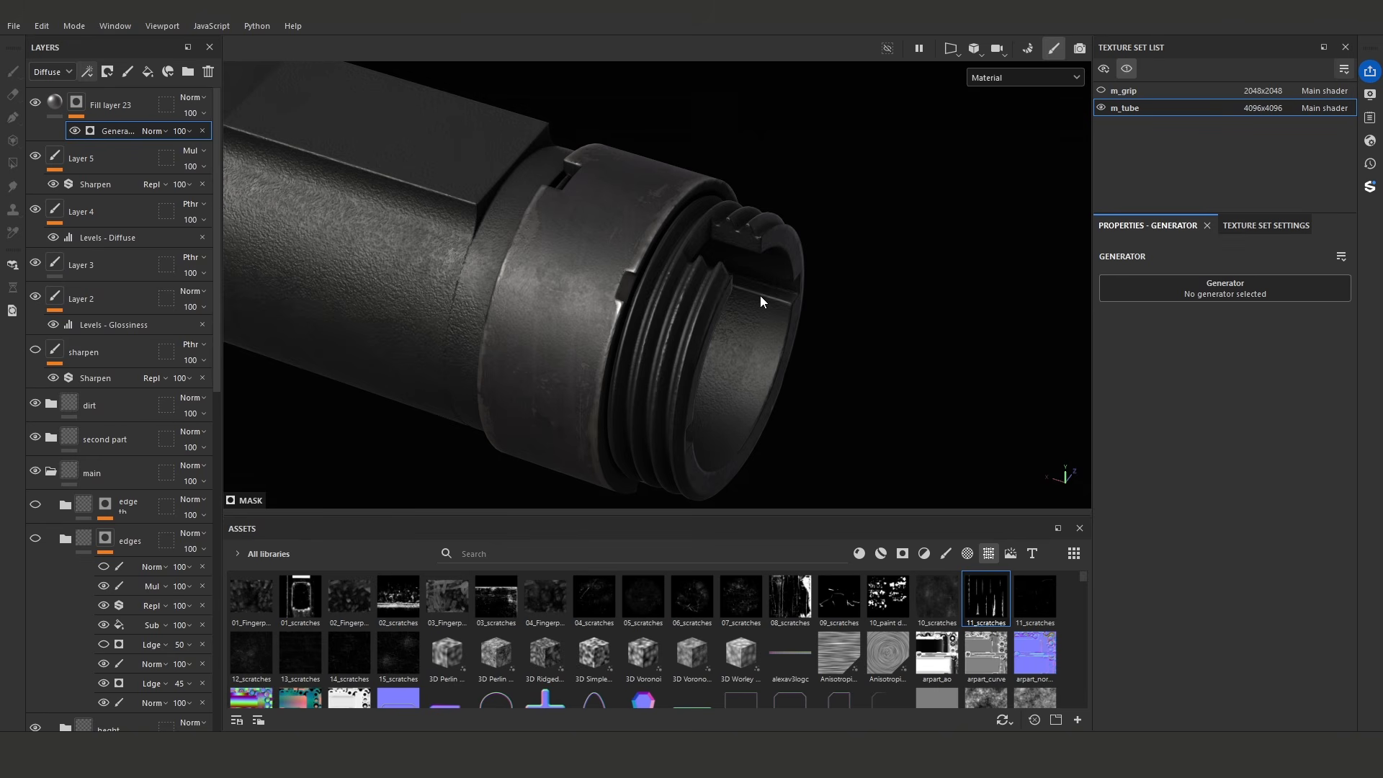
left_click_drag(504, 283, 348, 277, "alt")
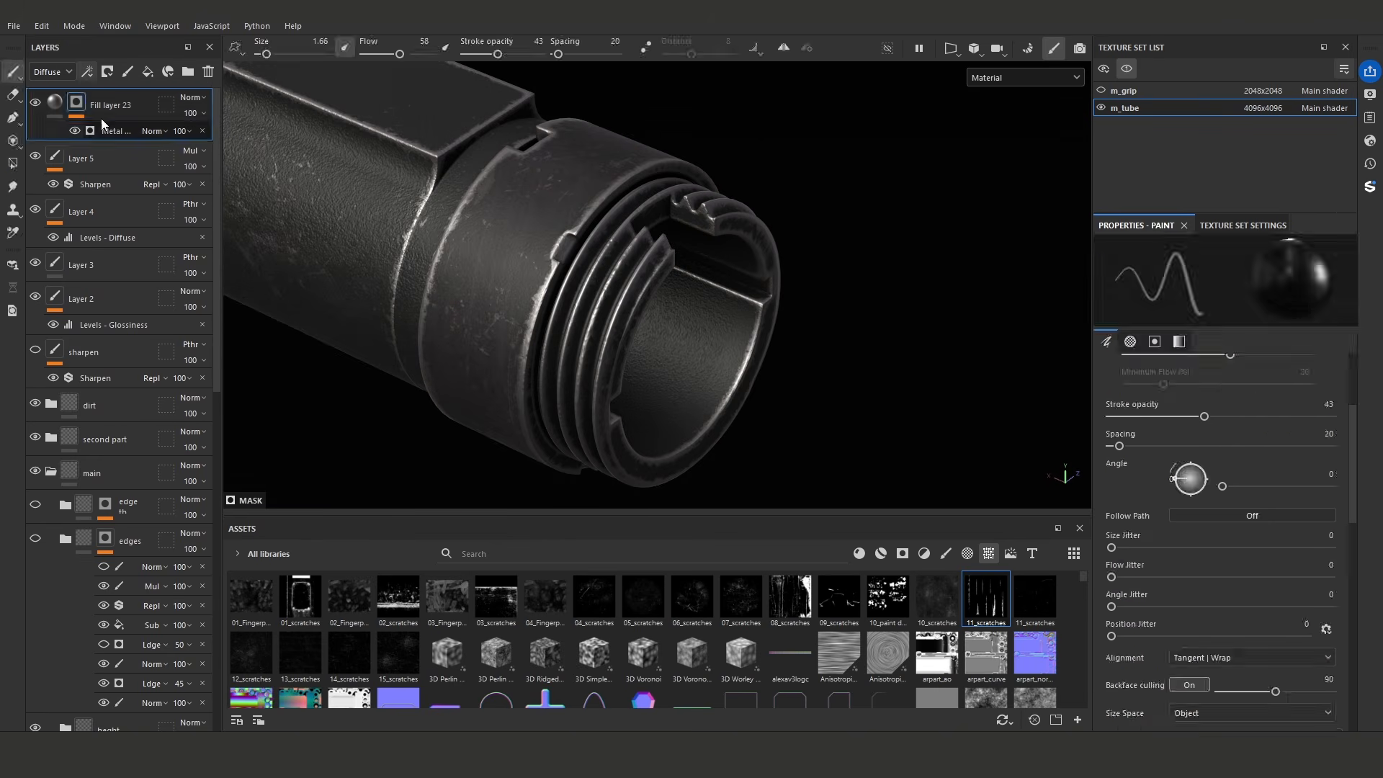
- Add a Multiply Paint effect above the Metal Edge Wear generator and hide all wear with a grayscale 0 polygon fill in UV chunk mode
left_click(106, 128)
left_click(88, 73)
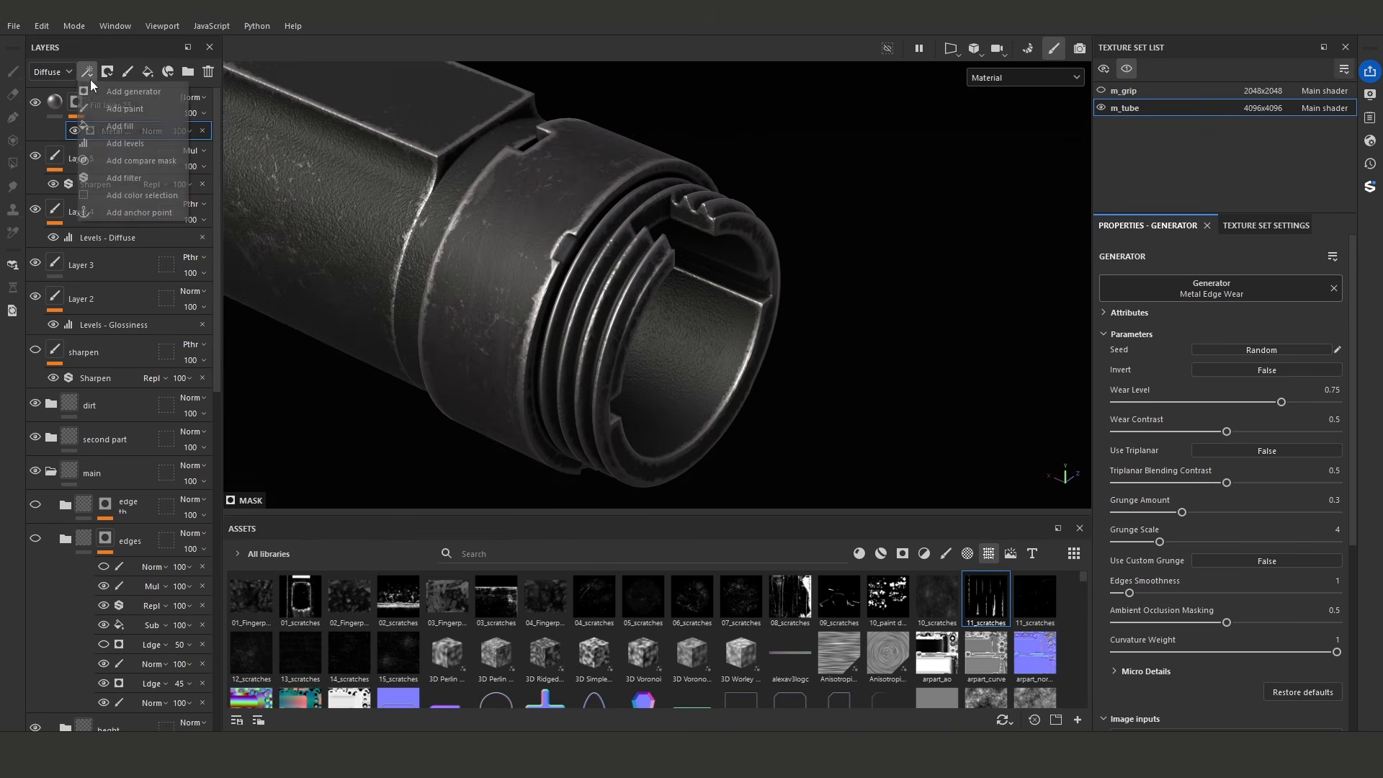
left_click(114, 109)
left_click(12, 163)
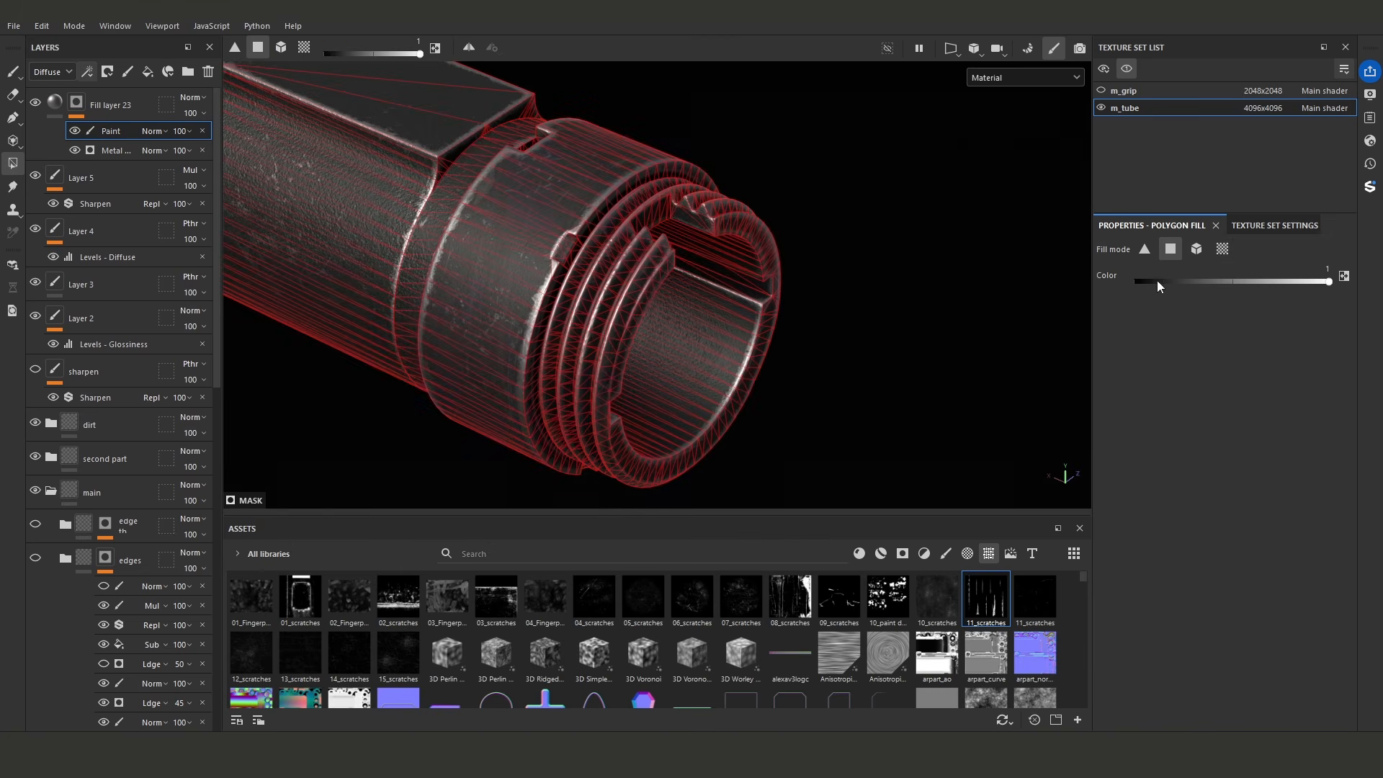
left_click(1214, 249)
key("f")
left_click_drag(384, 150, 1062, 480)
scroll(850, 371, "up", 8)
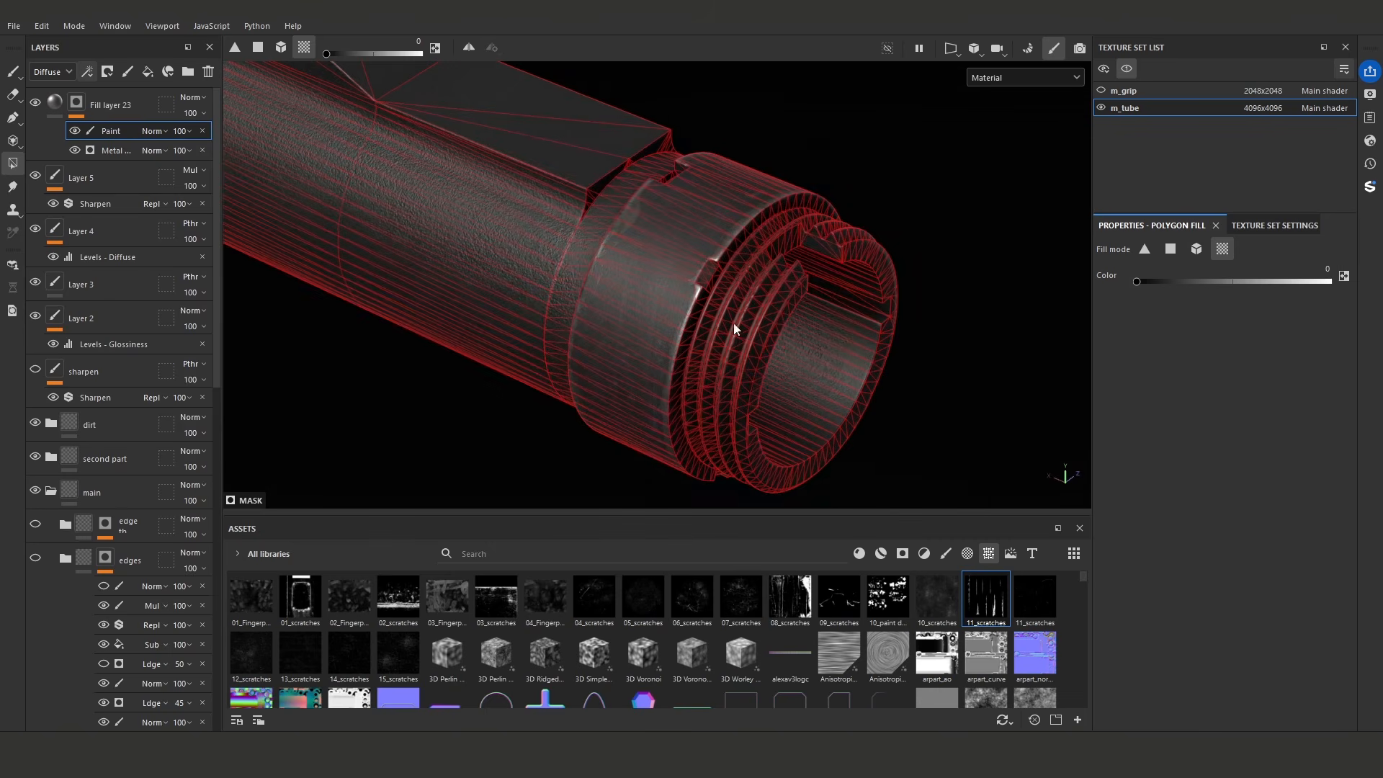
left_click(154, 132)
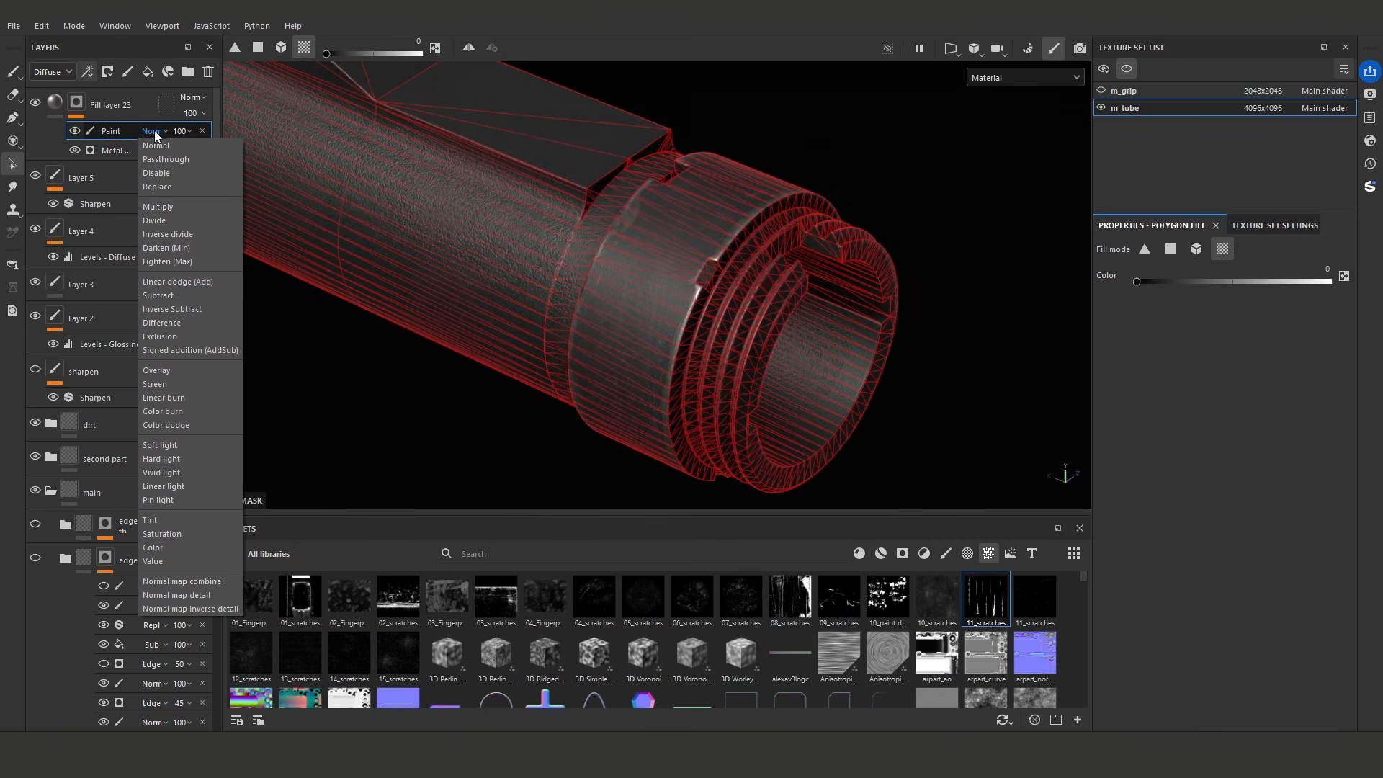
left_click(176, 205)
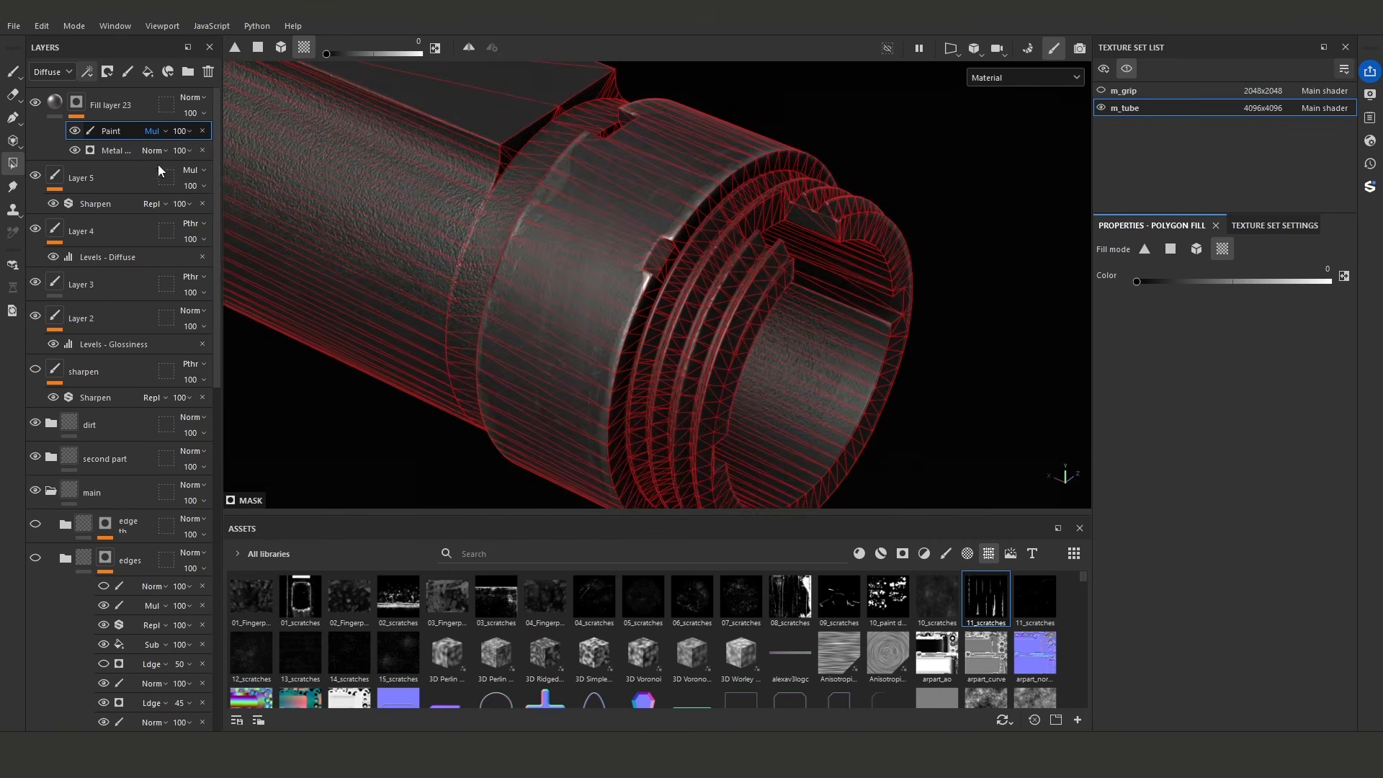
- Reveal edge wear on the tube's threads by brushing grayscale 1 into the Paint effect at size 0.87
left_click(13, 72)
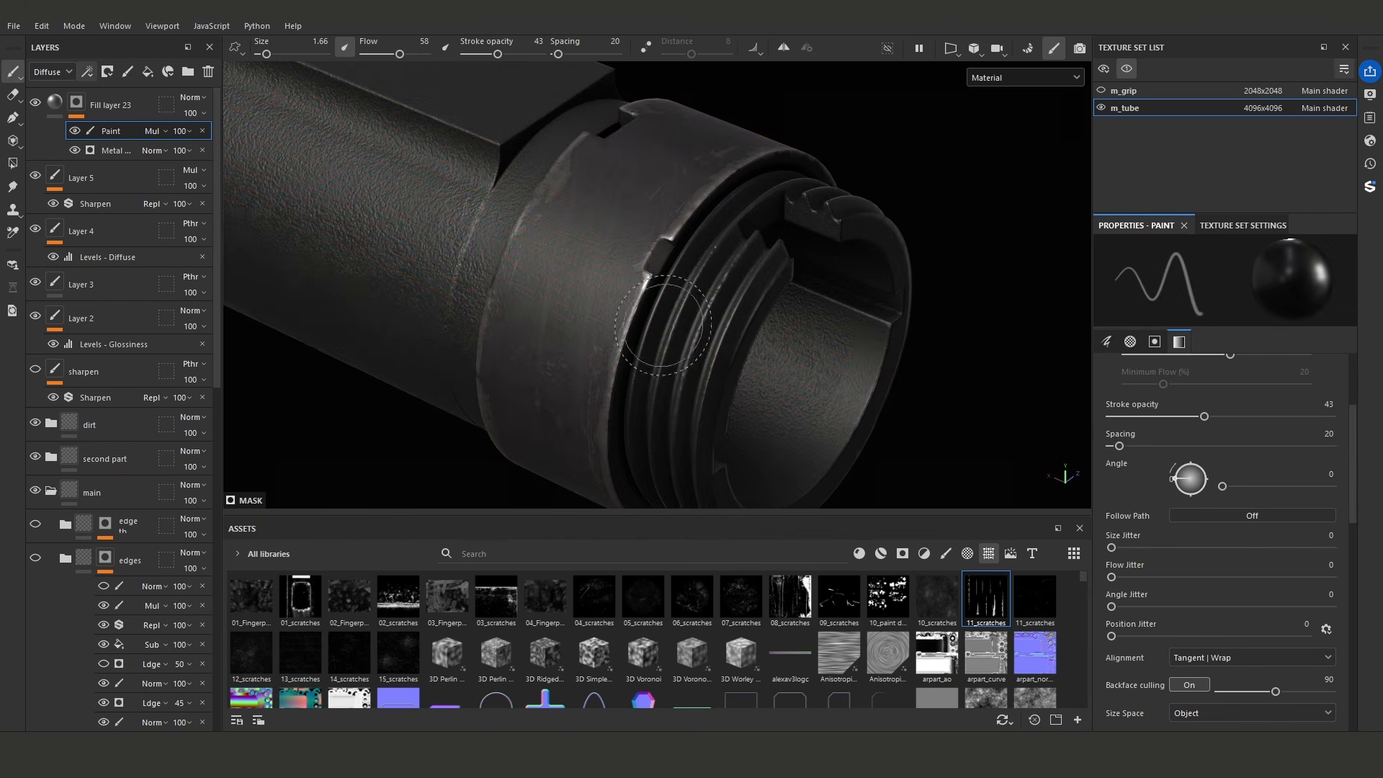
scroll(1224, 512, "down", 3)
scroll(1232, 533, "down", 2)
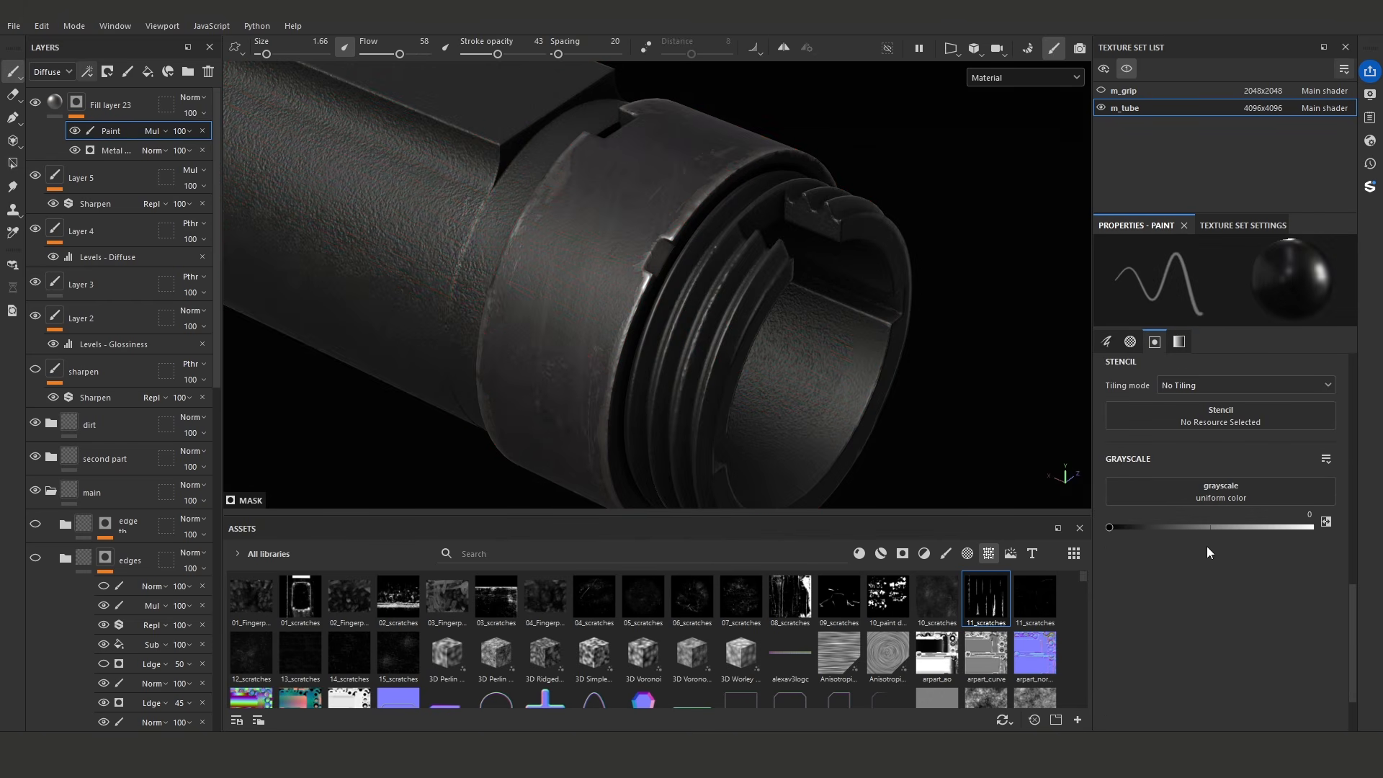
right_click_drag(714, 335, 701, 291, "alt")
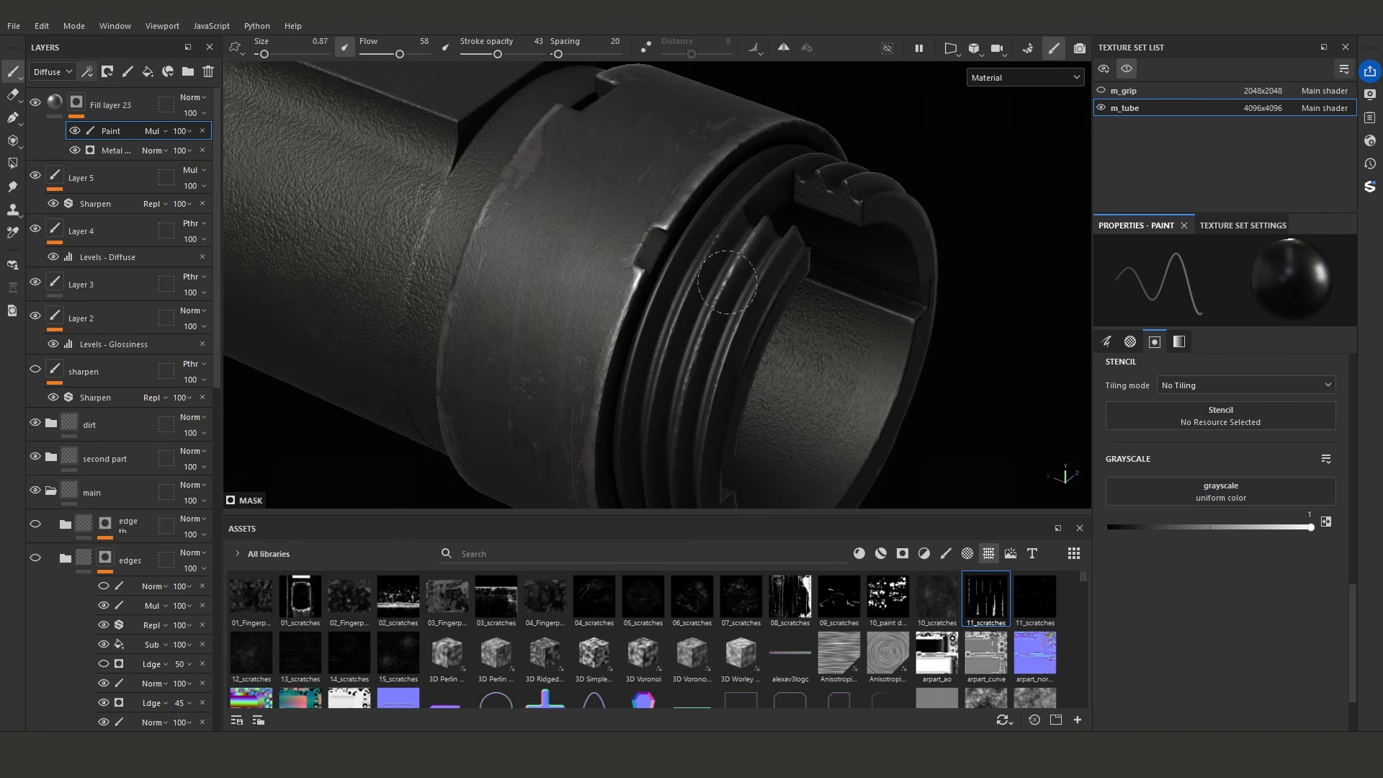
- Set the brush alpha's hardness to 1 and paint to reveal edge wear around the collar's rim and notches
scroll(1255, 487, "up", 4)
left_click(1331, 458)
left_click_drag(709, 309, 746, 304, "alt")
right_click_drag(735, 302, 730, 303, "ctrl")
mouse_move(733, 258)
left_mouse_down()
mouse_move(713, 375)
mouse_move(767, 234)
mouse_move(667, 395)
left_mouse_up()
middle_click_drag(667, 395, 479, 492, "alt")
mouse_move(702, 299)
left_mouse_down()
mouse_move(621, 261)
mouse_move(493, 337)
left_mouse_up()
middle_click_drag(432, 425, 639, 266, "alt")
- Touch up the revealed edge wear around the flat rail's end corner with a hard size 0.38 brush
mouse_move(639, 266)
left_mouse_down("alt")
mouse_move(763, 205)
mouse_move(688, 330)
mouse_move(683, 288)
left_mouse_up("alt")
mouse_move(677, 209)
left_mouse_down()
mouse_move(651, 335)
mouse_move(661, 295)
left_mouse_up()
mouse_move(661, 295)
left_mouse_down("alt")
mouse_move(694, 252)
mouse_move(680, 184)
left_mouse_up("alt")
mouse_move(756, 299)
left_mouse_down("alt")
mouse_move(778, 263)
mouse_move(758, 258)
left_mouse_up("alt")
mouse_move(747, 310)
left_mouse_down("alt")
mouse_move(723, 214)
mouse_move(687, 377)
left_mouse_up("alt")
left_click_drag(685, 334, 660, 300, "alt")
mouse_move(660, 299)
right_mouse_down("ctrl")
mouse_move(617, 271)
mouse_move(665, 292)
right_mouse_up("ctrl")
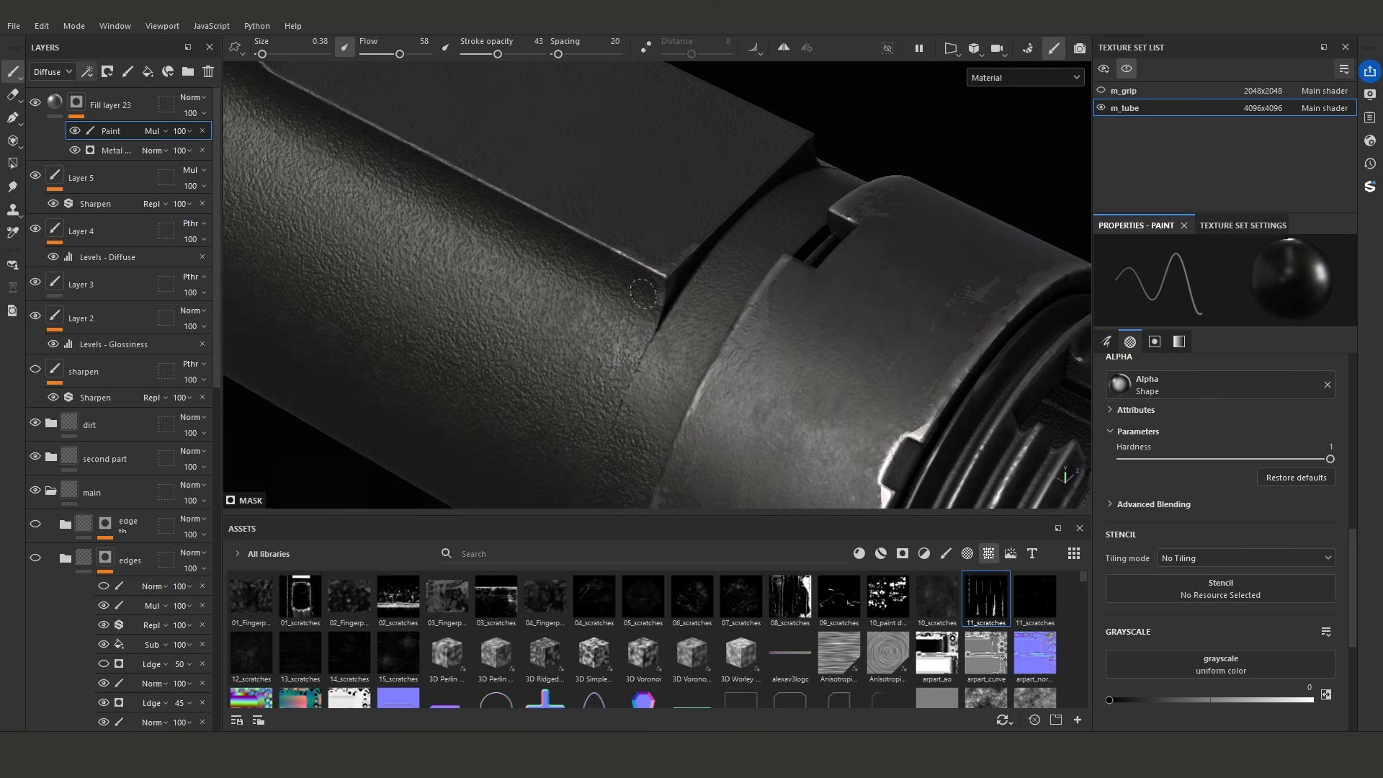
- Set the Wear Level of the Metal Edge Wear generator in the fill layer's mask to 0.61
right_click_drag(863, 282, 735, 271, "alt")
left_click(96, 147)
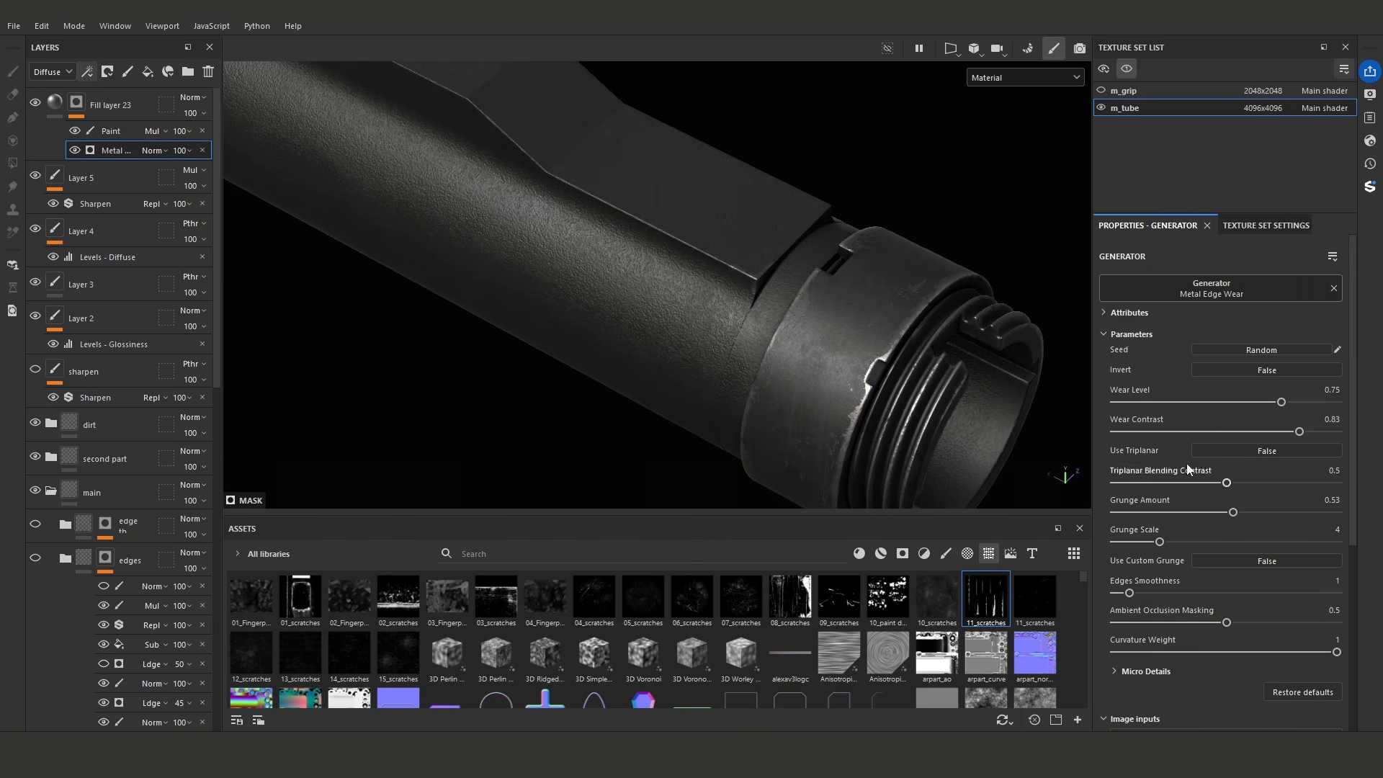
left_click_drag(864, 317, 324, 231, "alt")
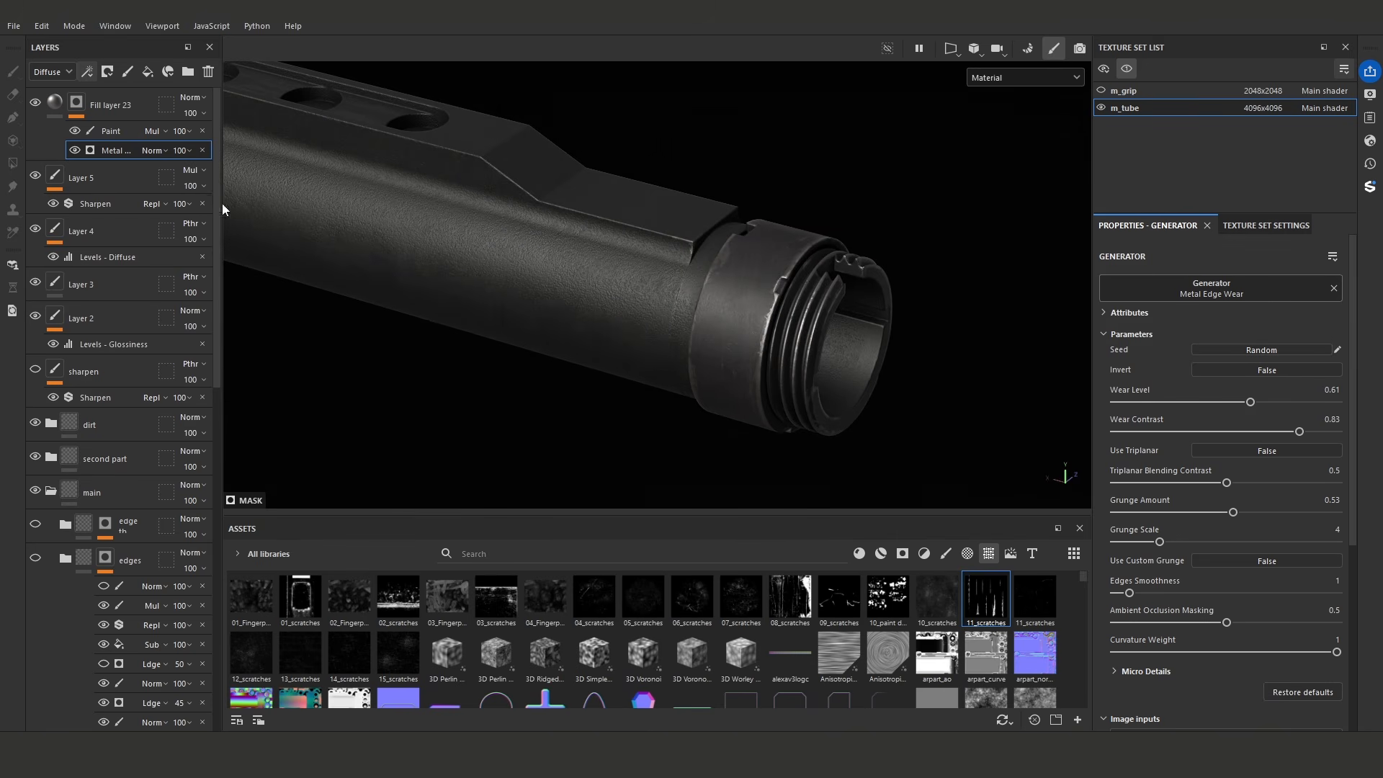
- Refine the revealed edge wear around the tube's threaded end in the mask's Paint effect, swapping the grayscale value between strokes
left_click(122, 132)
left_click_drag(936, 234, 771, 320, "alt")
right_click_drag(710, 313, 731, 313, "ctrl")
left_click_drag(684, 304, 512, 248, "alt")
key("x")
mouse_move(709, 241)
left_mouse_down()
mouse_move(751, 384)
mouse_move(713, 310)
left_mouse_up()
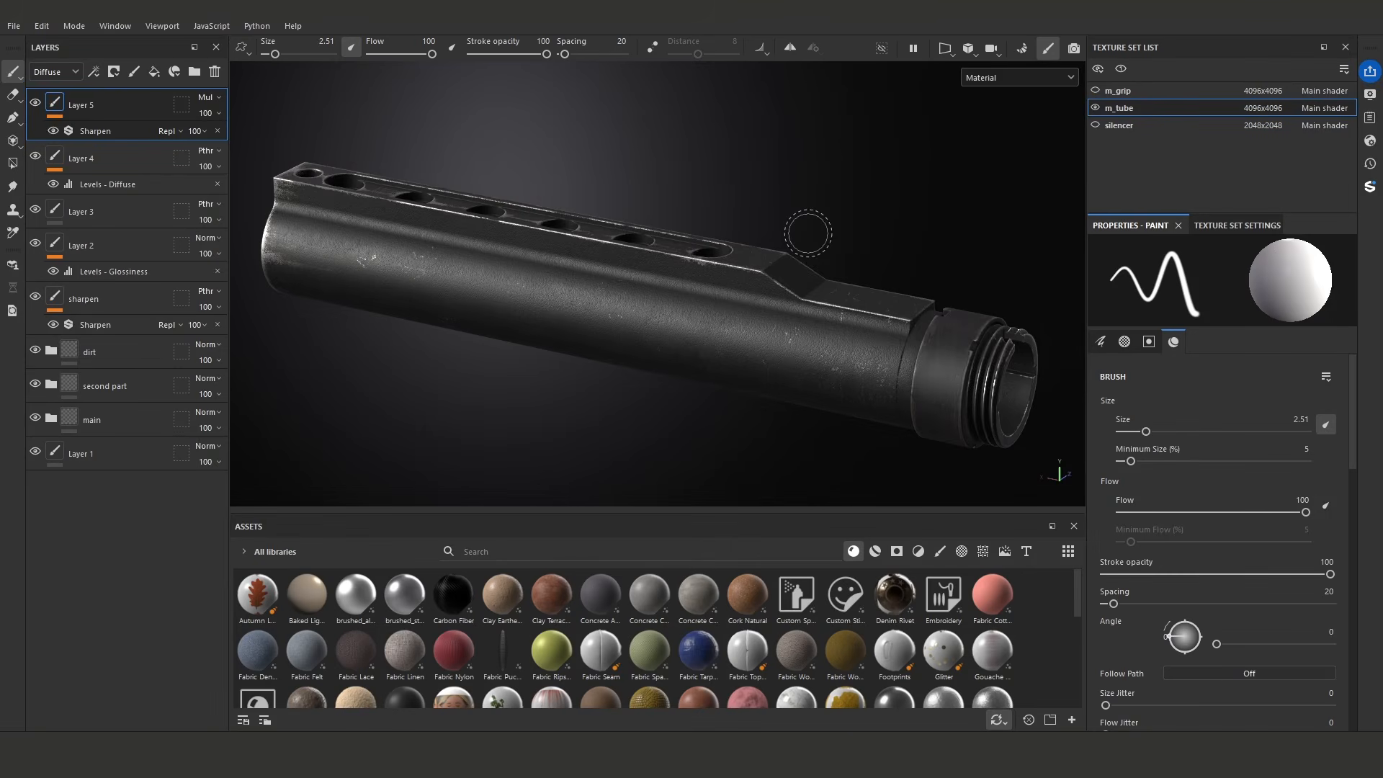
mouse_move(808, 231)
left_mouse_down("alt")
mouse_move(829, 213)
mouse_move(820, 225)
left_mouse_up("alt")
scroll(763, 240, "up", 2)
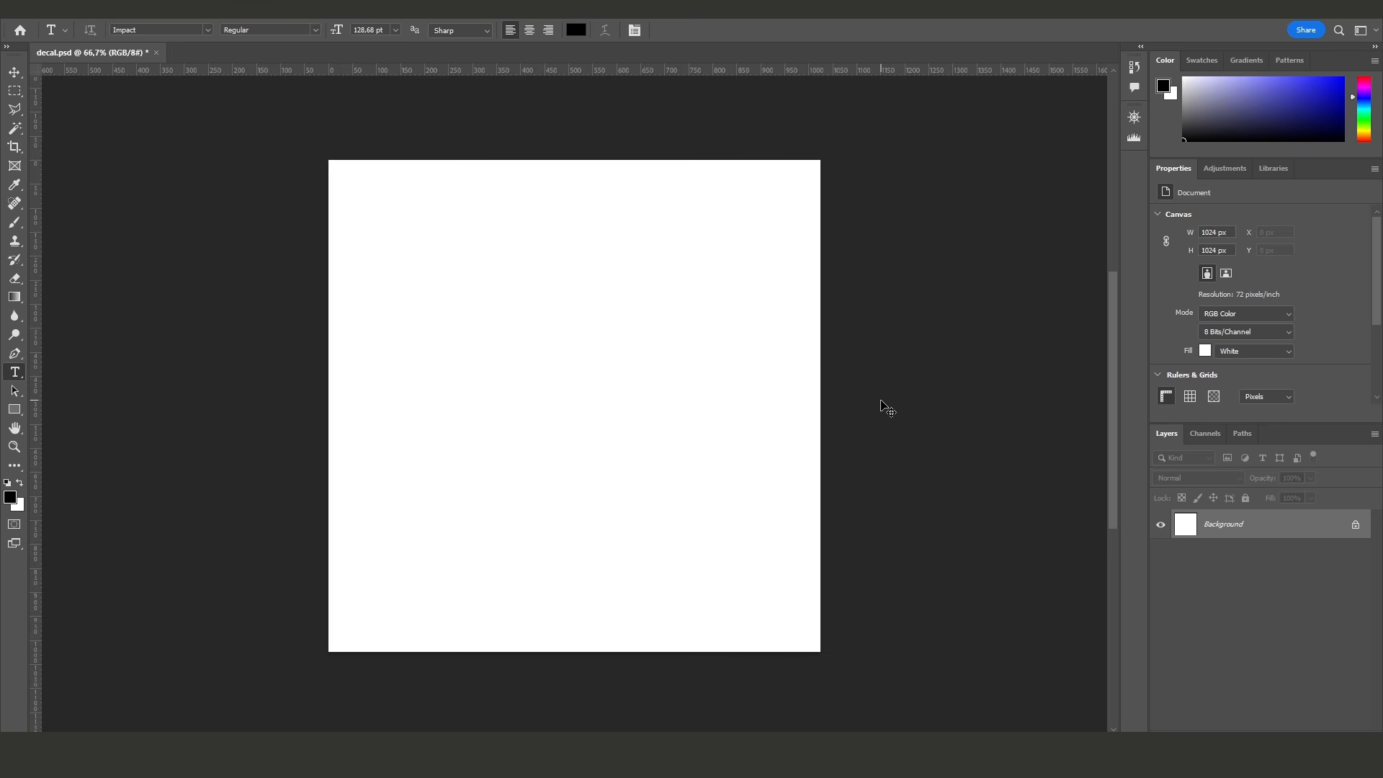
- In Photoshop, fill the white background of decal.psd with black, leaving white as the foreground colour
left_click(18, 93)
key("x")
key("ctrl+BackSpace")
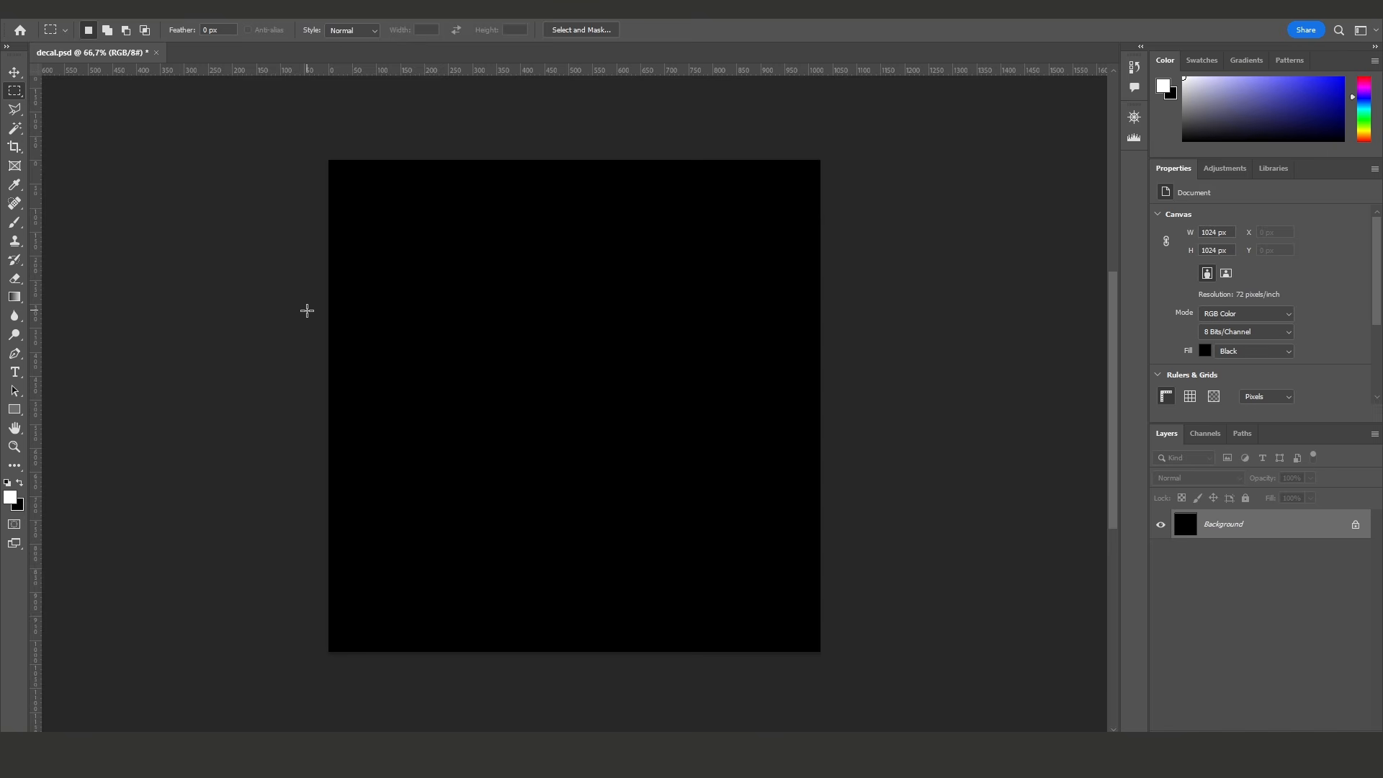
- Add the white text DECAL in Impact on the black canvas
left_click(15, 371)
left_click(378, 409)
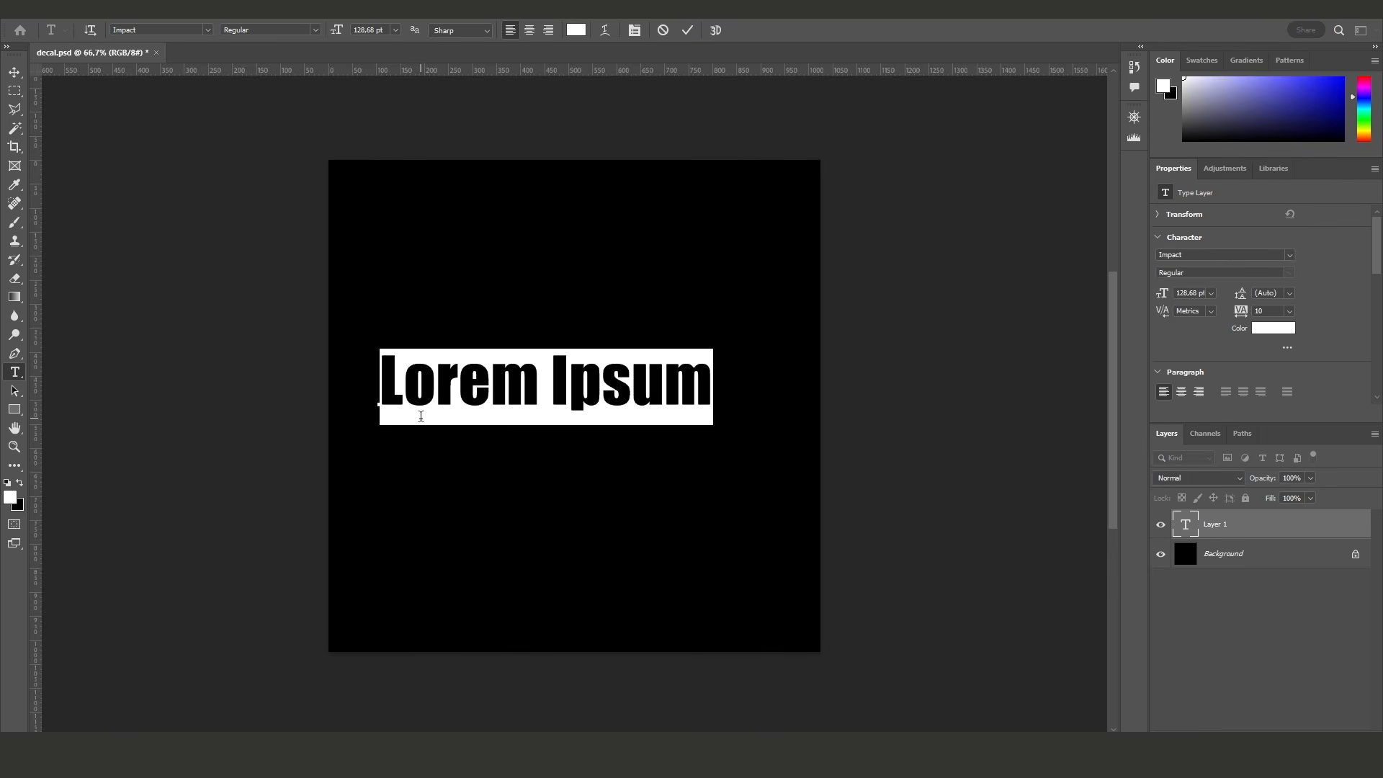
type("DE")
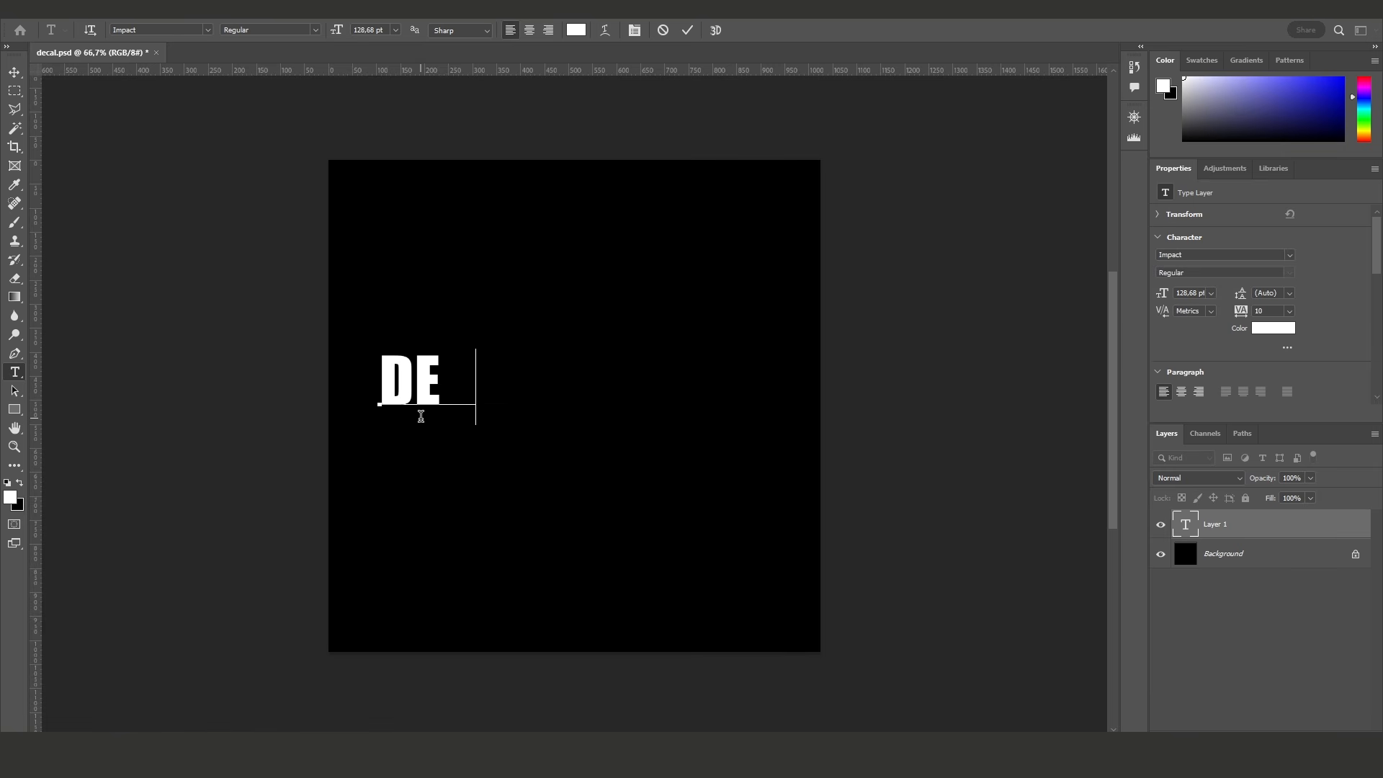
type("CAL")
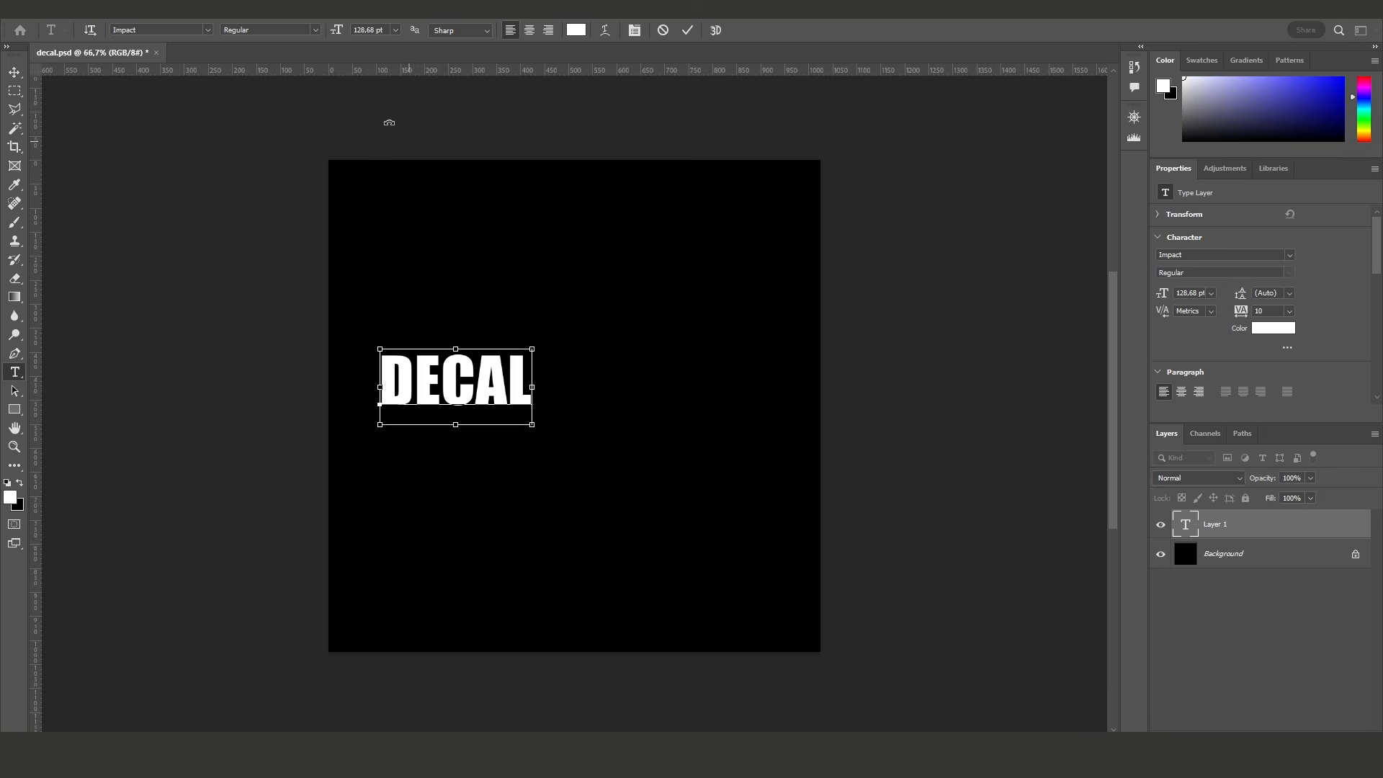
- Enlarge the DECAL text to about 307% with Free Transform, centre it on the canvas and apply the transform
left_click(15, 91)
right_click(453, 394)
left_click(514, 518)
left_click_drag(531, 425, 824, 559)
left_click_drag(703, 461, 680, 418)
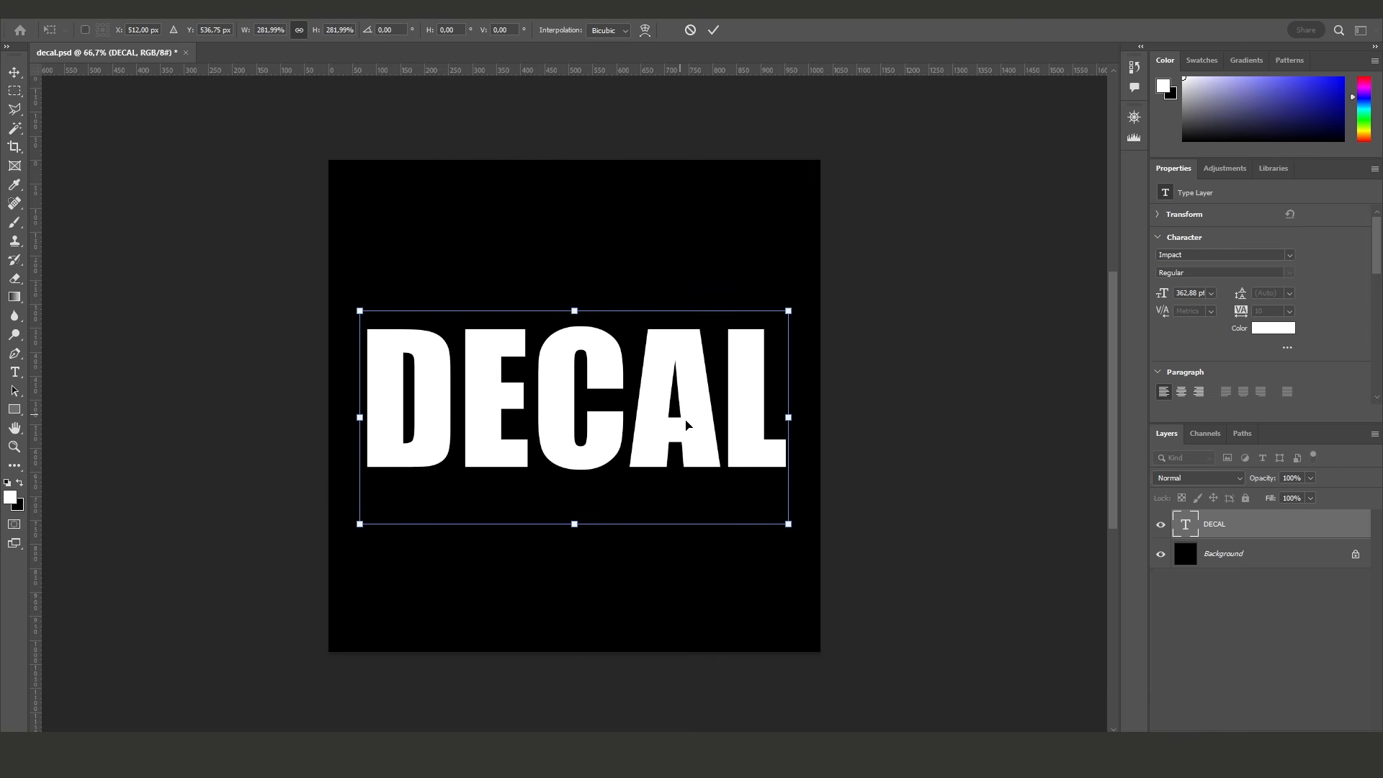
mouse_move(788, 525)
left_mouse_down()
mouse_move(809, 535)
mouse_move(791, 524)
left_mouse_up()
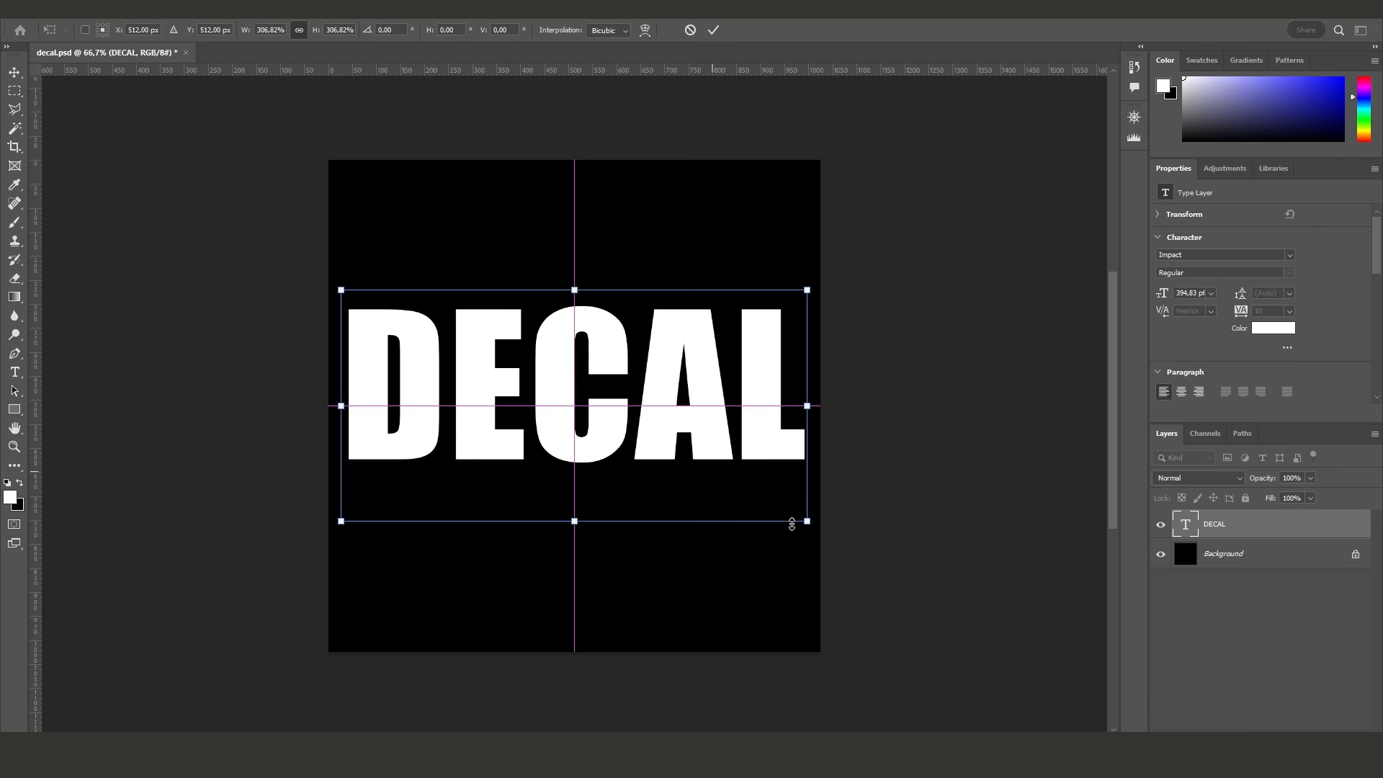
left_click(714, 31)
key("m")
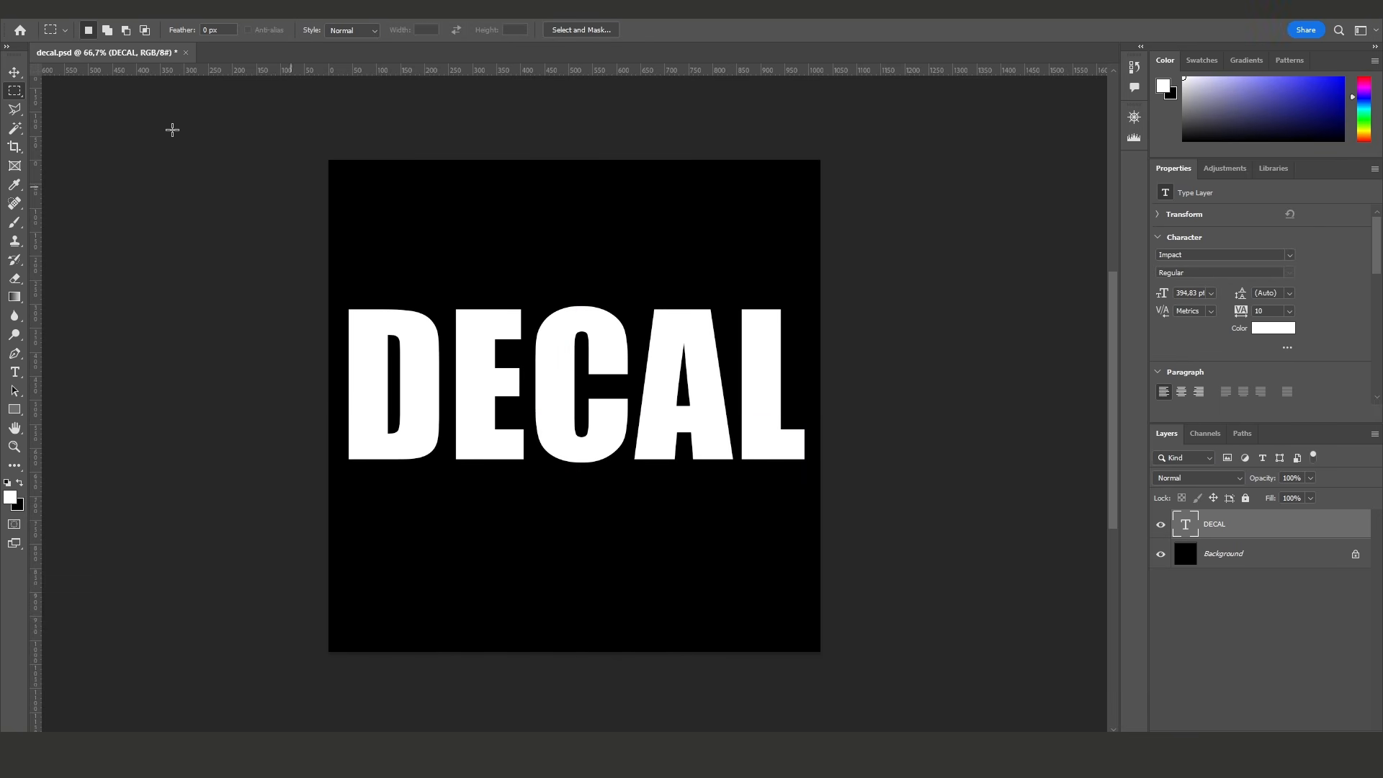
- Save the document as a Photoshop file named decal in the decals folder
left_click(29, 11)
left_click(92, 184)
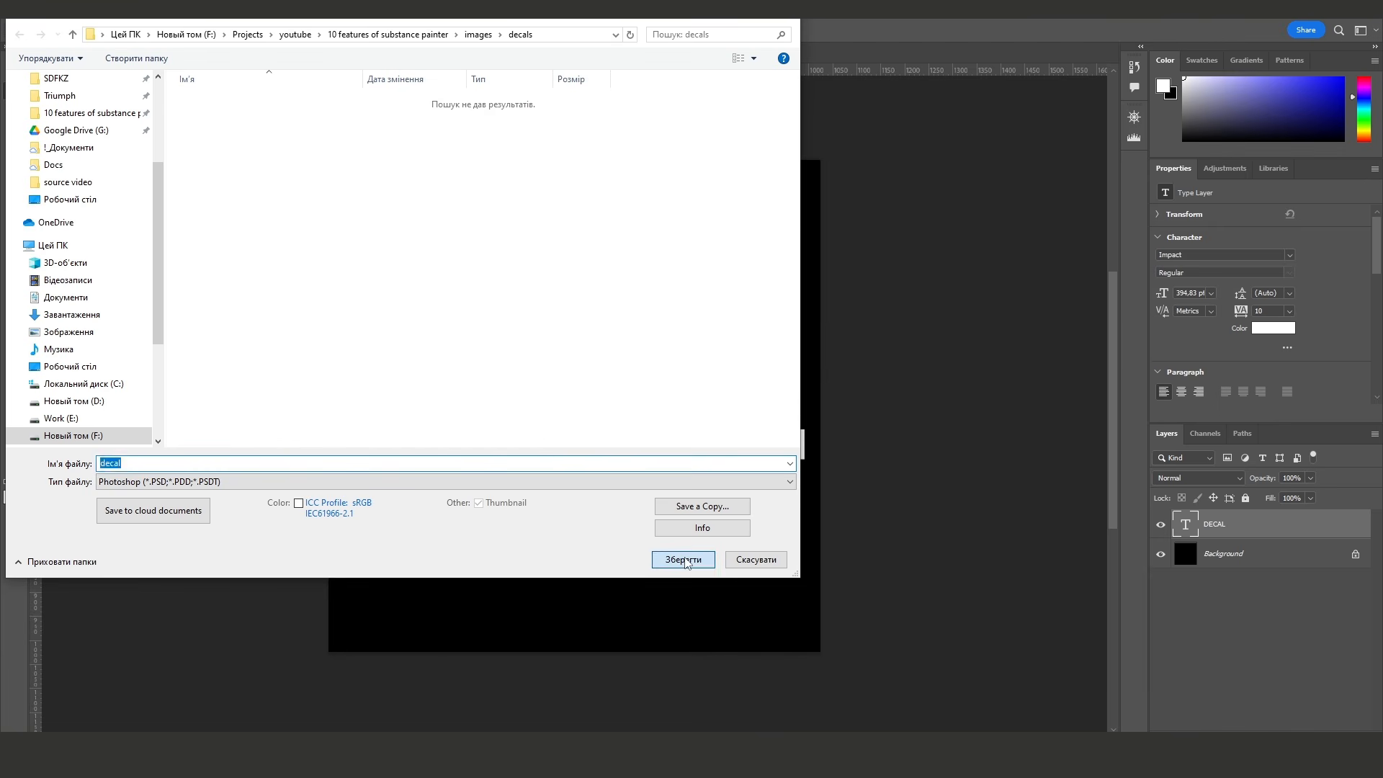
left_click(685, 561)
left_click(849, 217)
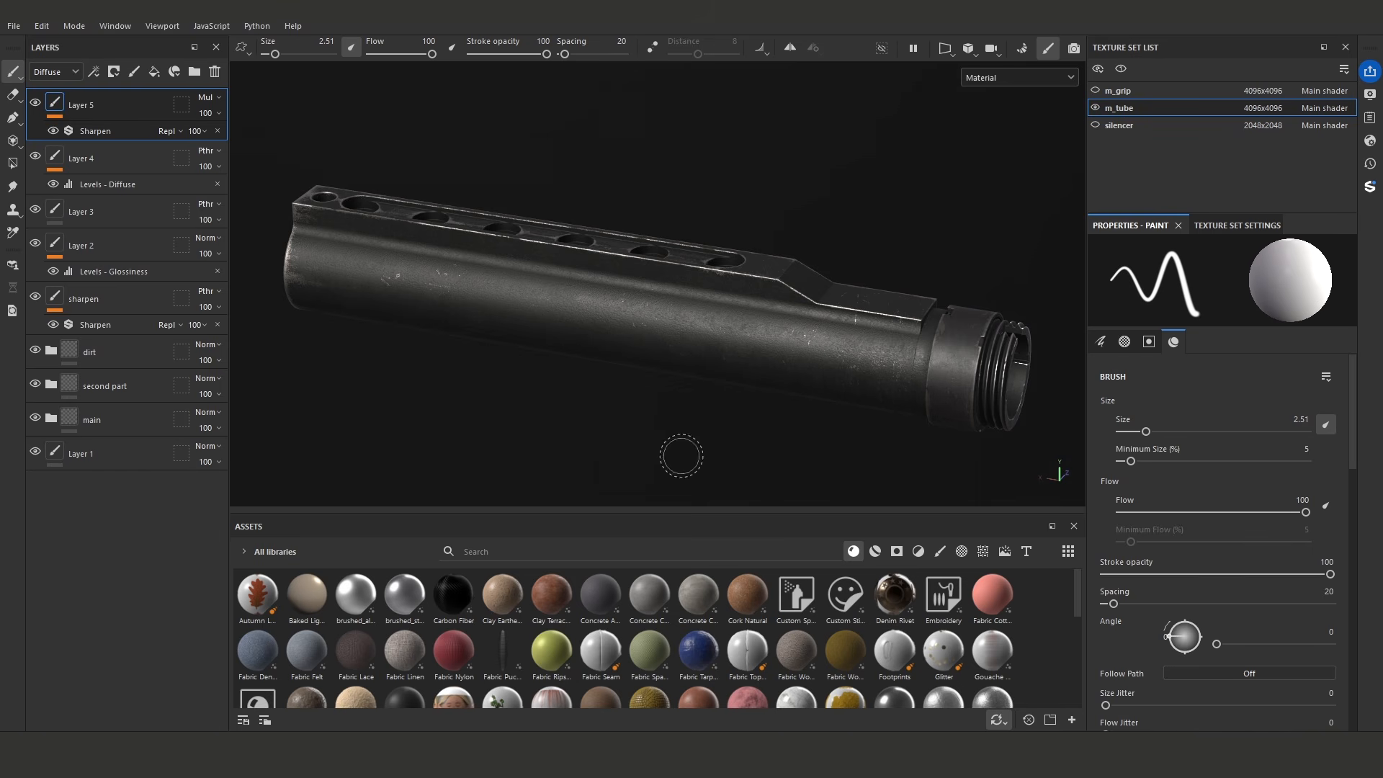
- Switch to Substance Painter and bring decal.psd from the decals folder onto the tube as a decal, assigning it to the mask
left_click(189, 723)
mouse_move(621, 173)
left_mouse_down()
mouse_move(815, 337)
mouse_move(985, 434)
mouse_move(1010, 429)
left_mouse_up()
mouse_move(913, 504)
left_mouse_down()
mouse_move(868, 504)
mouse_move(501, 313)
mouse_move(497, 291)
left_mouse_up()
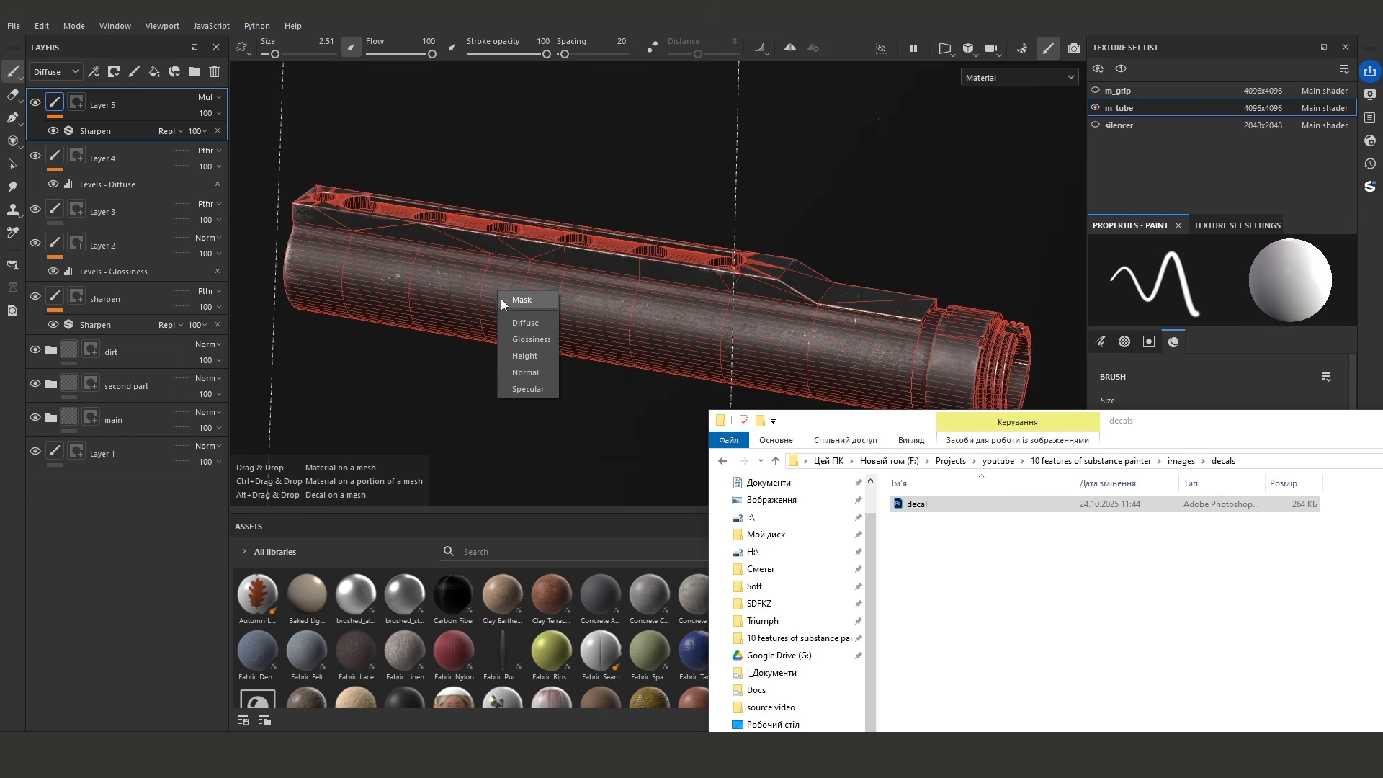
left_click(522, 299)
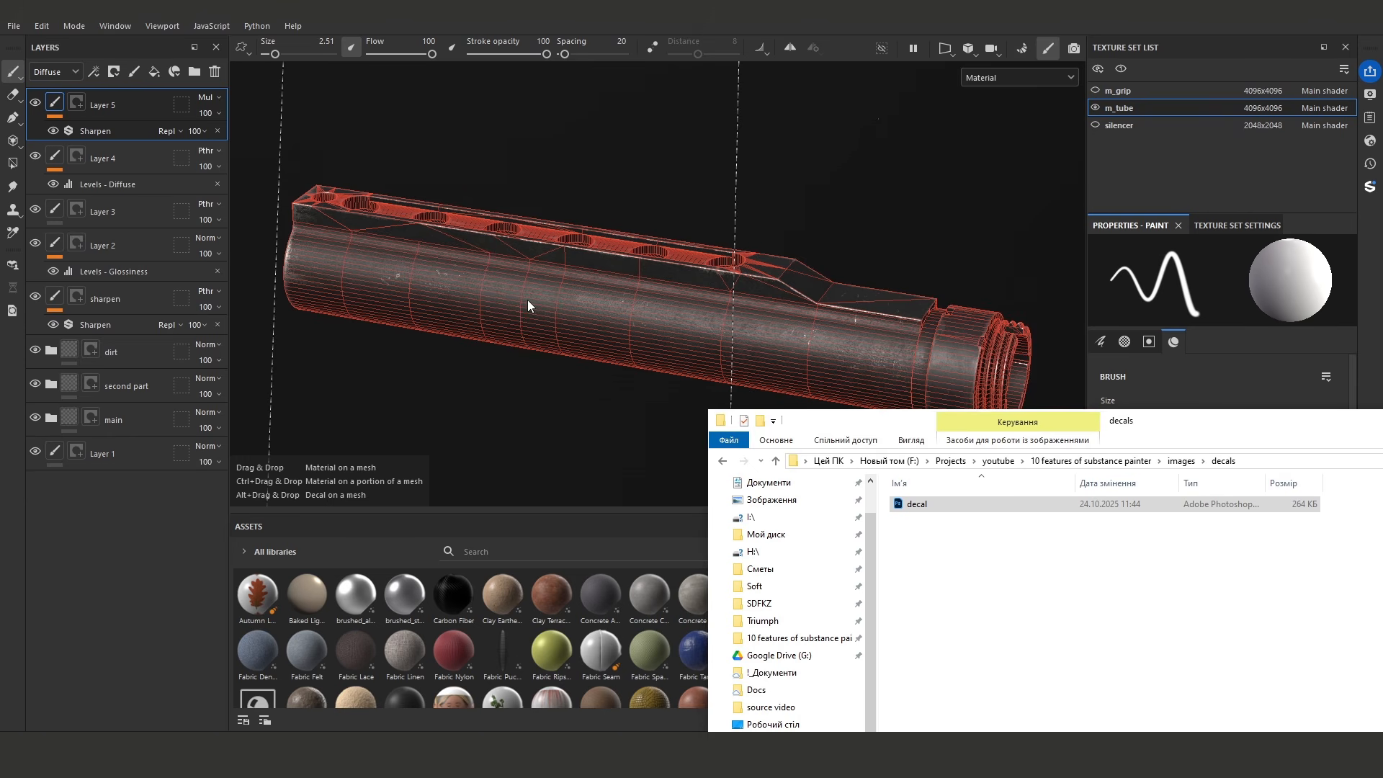
- Straighten the decal's warp projection along the tube and scale it down to fit the tube's side
left_click_drag(494, 316, 591, 301, "alt")
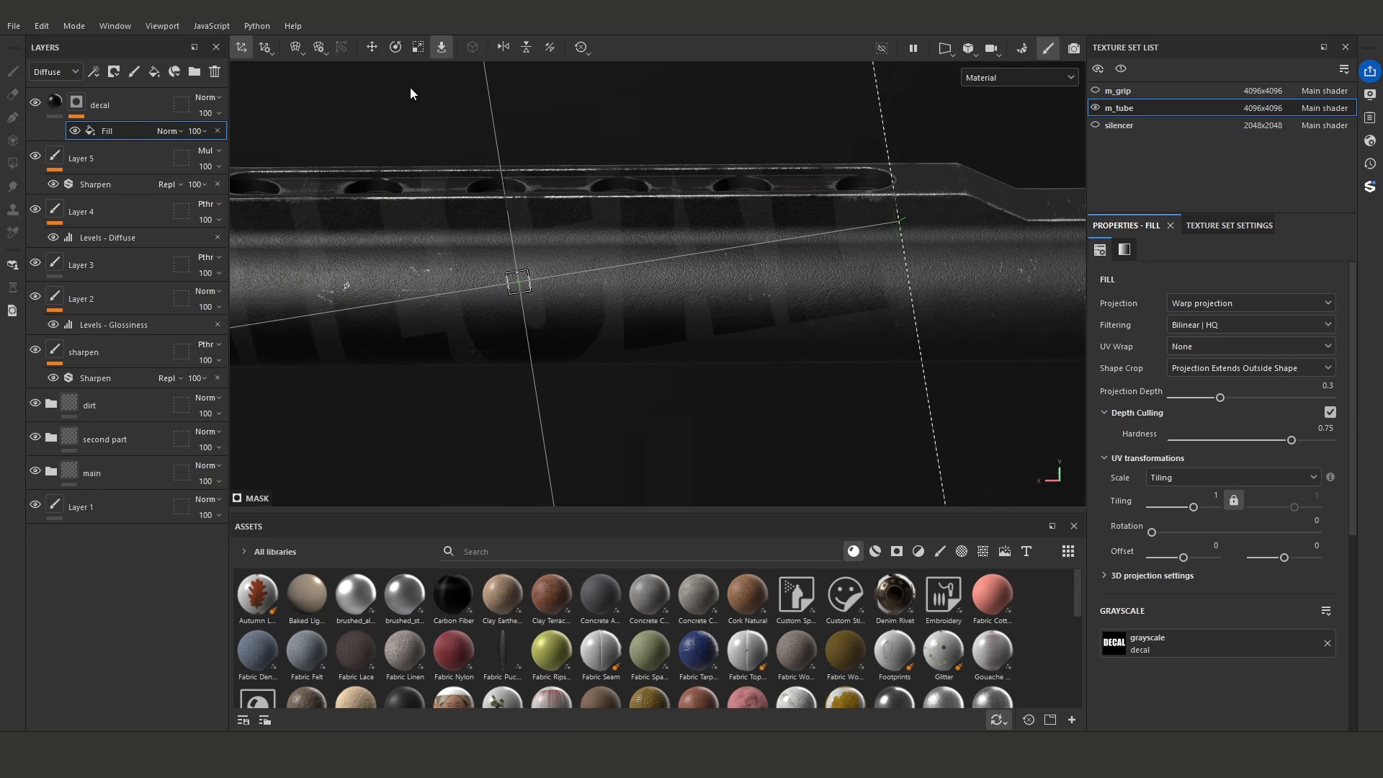
left_click(397, 47)
left_click_drag(559, 257, 562, 263)
left_click(419, 47)
left_click_drag(519, 286, 300, 216)
- Move the decal projection into place on the tube's side and fine-tune its rotation
key("w")
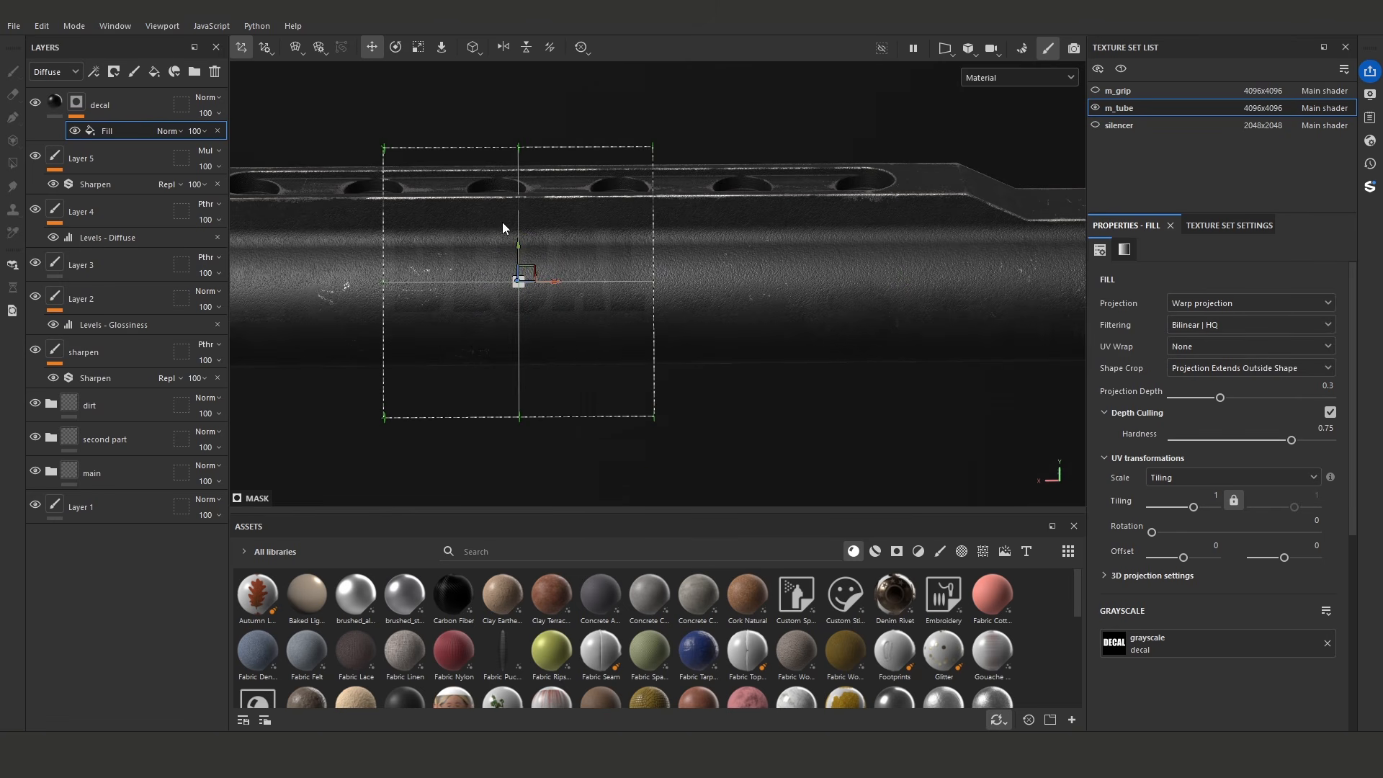
left_click_drag(518, 253, 749, 333, "alt")
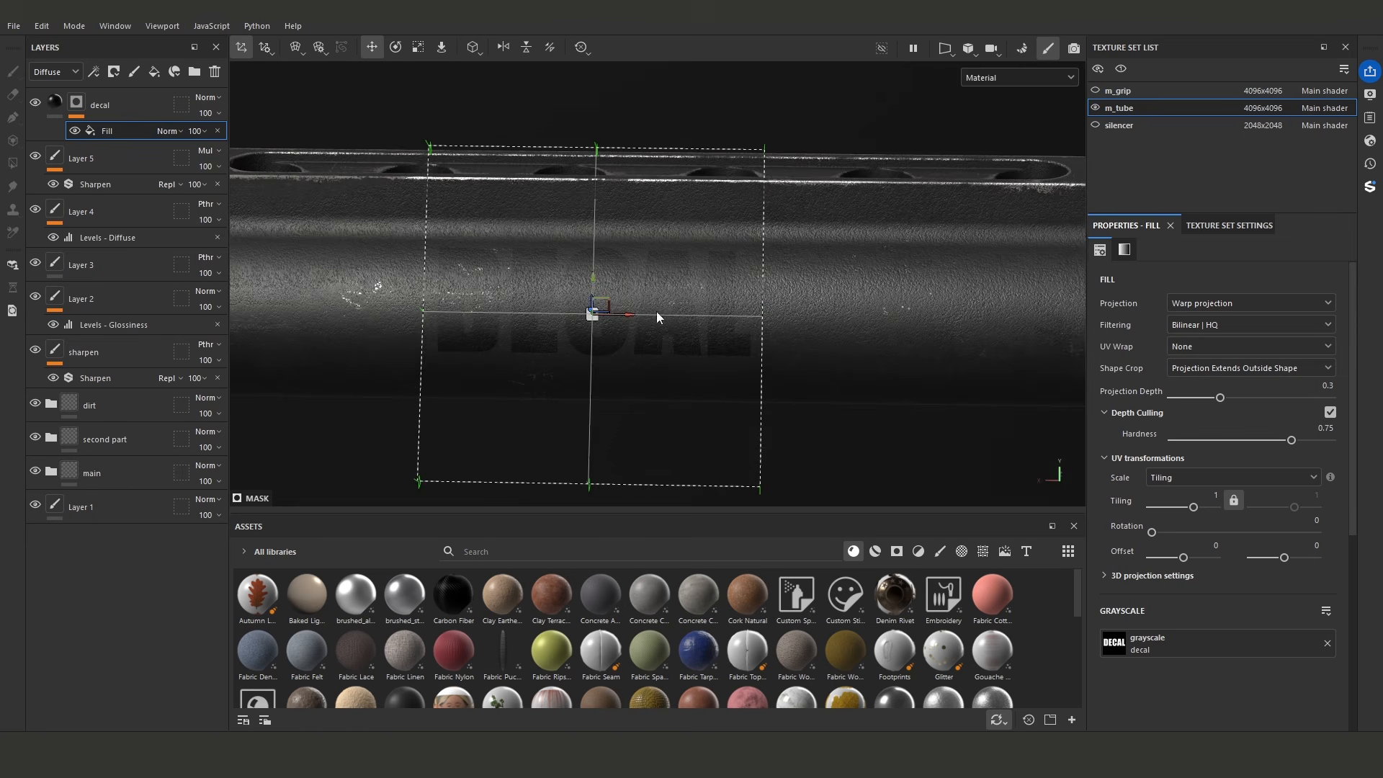
left_click_drag(596, 280, 595, 310)
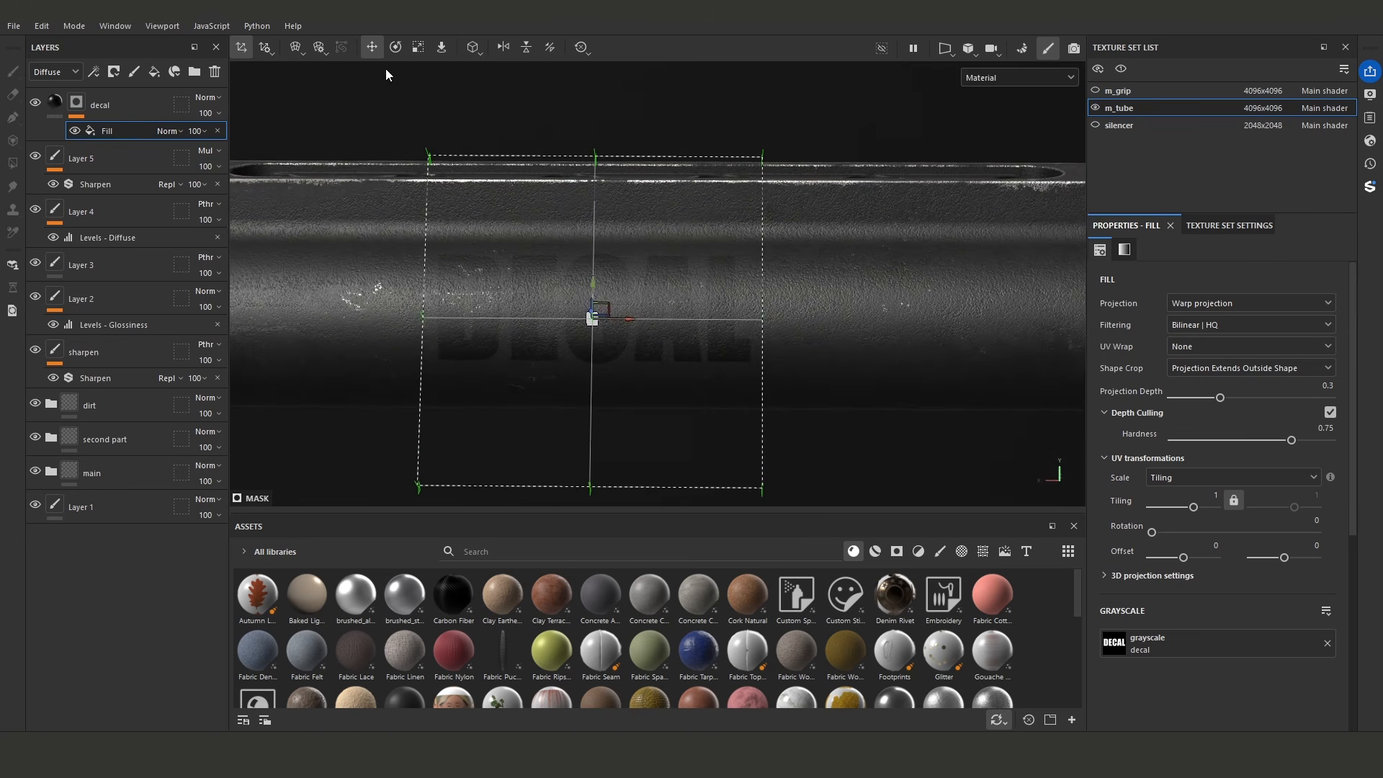
left_click(396, 47)
left_click_drag(614, 229, 729, 291, "alt")
- Set the decal layer's diffuse colour to the bluish gray 868788
left_click(55, 104)
left_click(1171, 638)
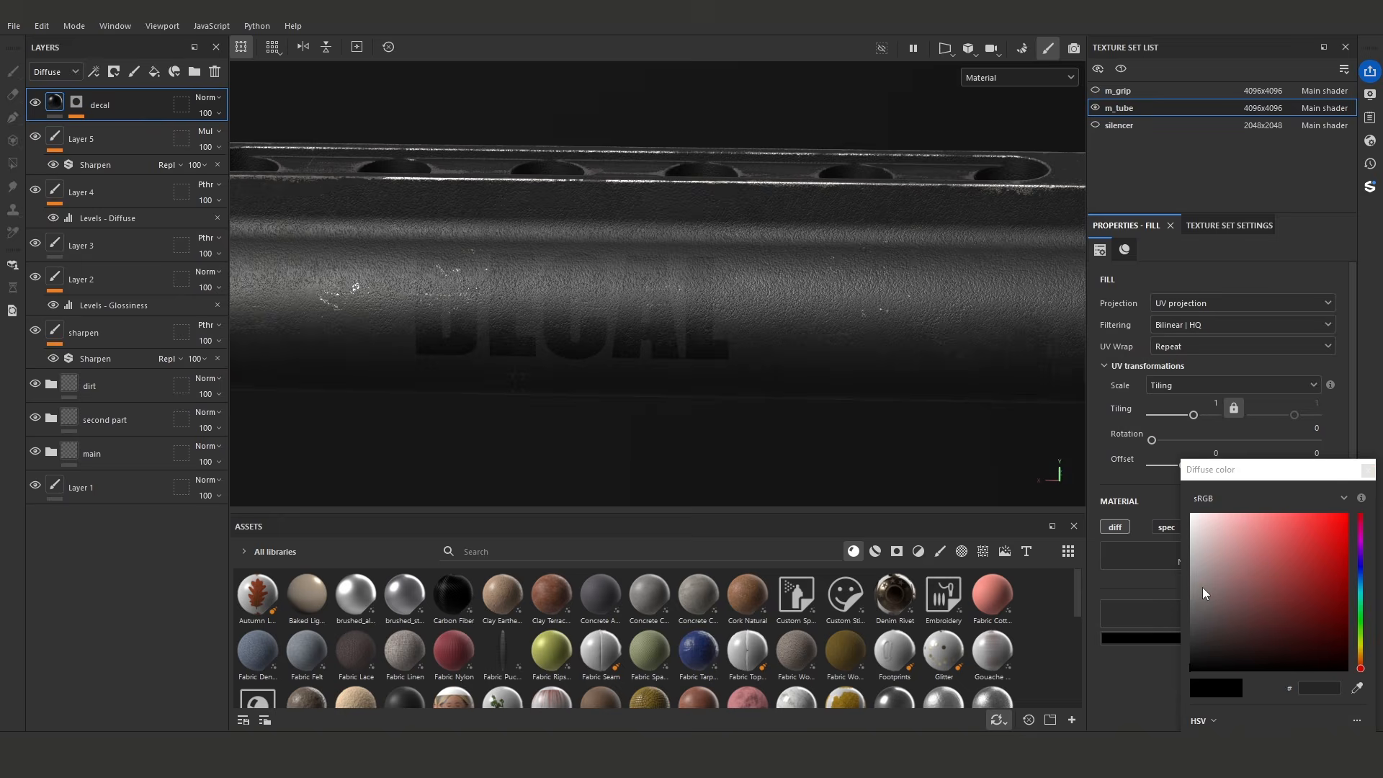
left_click_drag(1203, 586, 1196, 588)
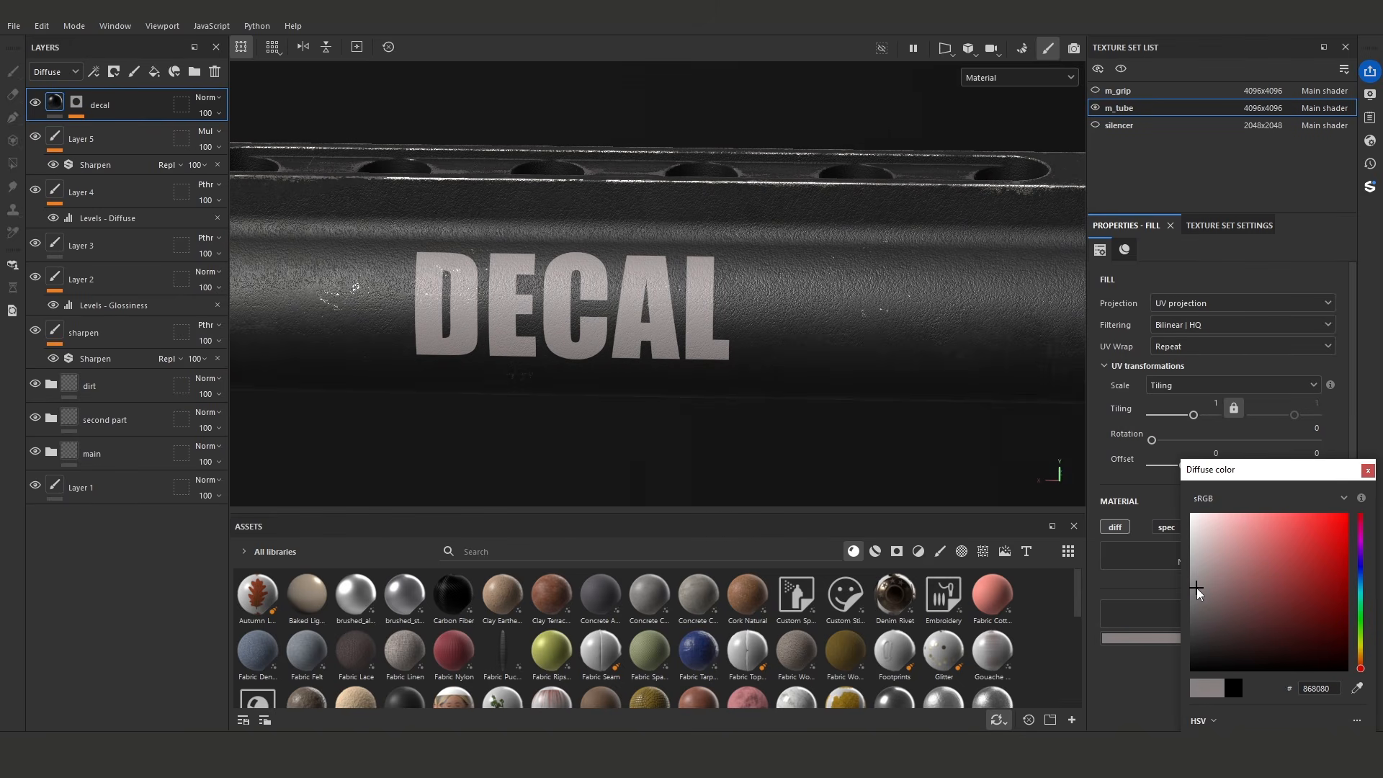
left_click(1360, 578)
left_click(1193, 587)
- Darken the decal's diffuse colour slightly to a medium bluish gray and close the colour picker
left_click_drag(772, 386, 660, 373, "alt")
right_click_drag(661, 373, 568, 358, "alt")
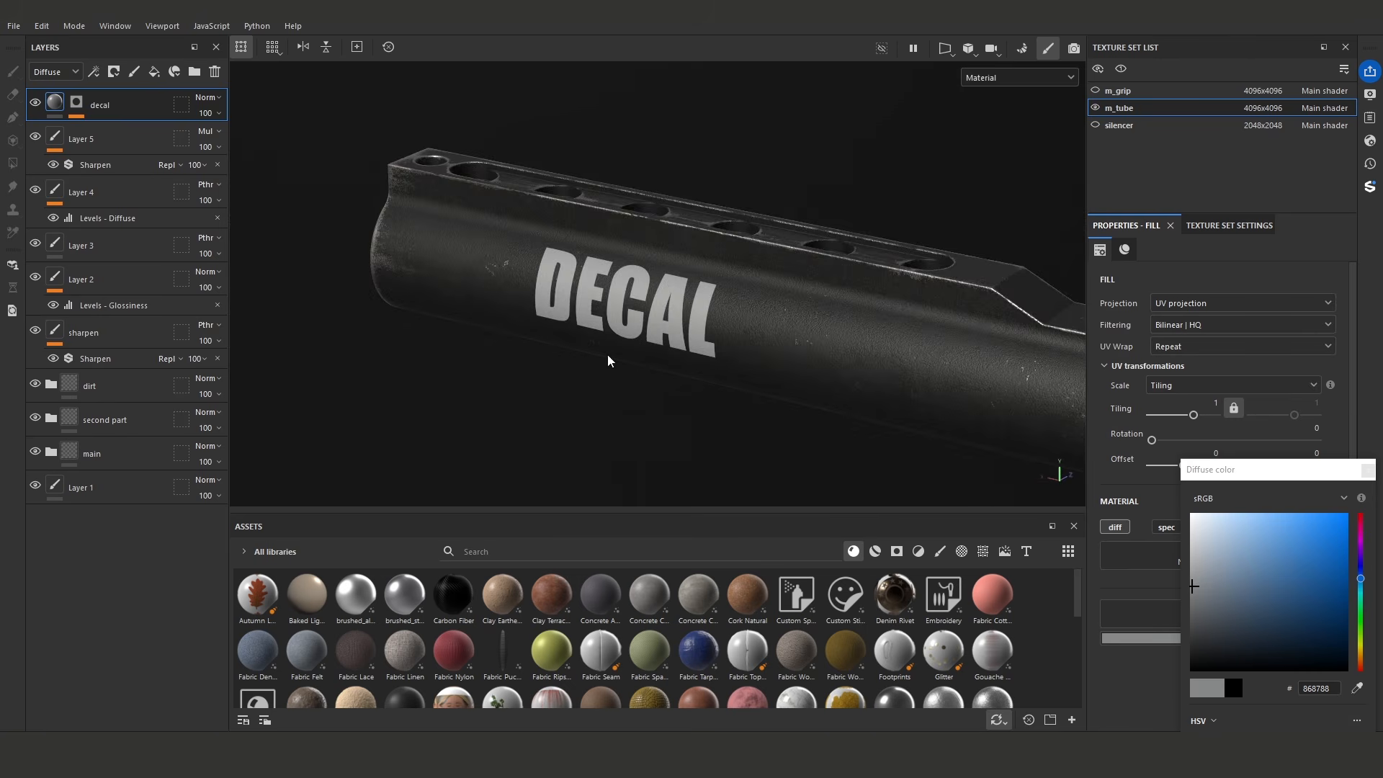
left_click_drag(568, 358, 658, 349, "alt")
right_click_drag(658, 348, 763, 360, "alt")
left_click(1194, 585)
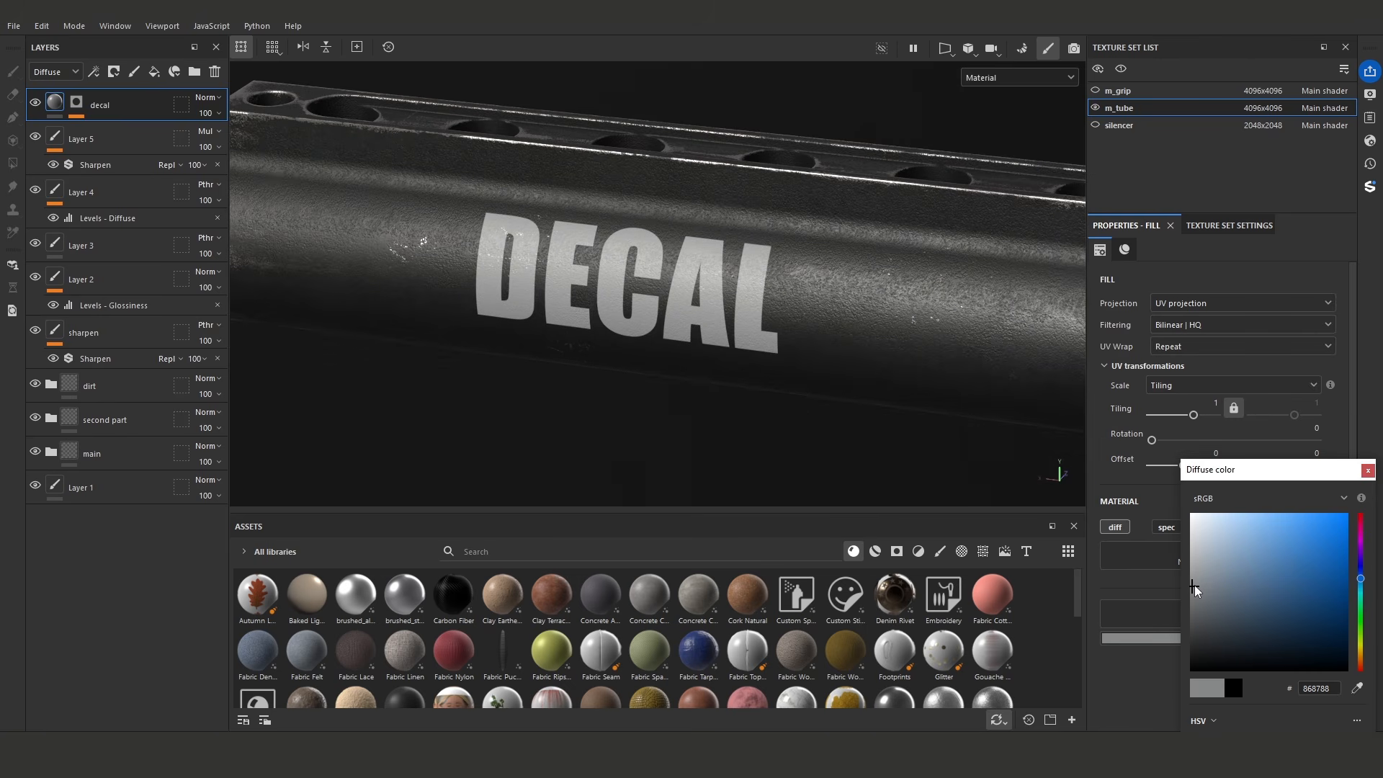
left_click_drag(1198, 586, 1195, 601)
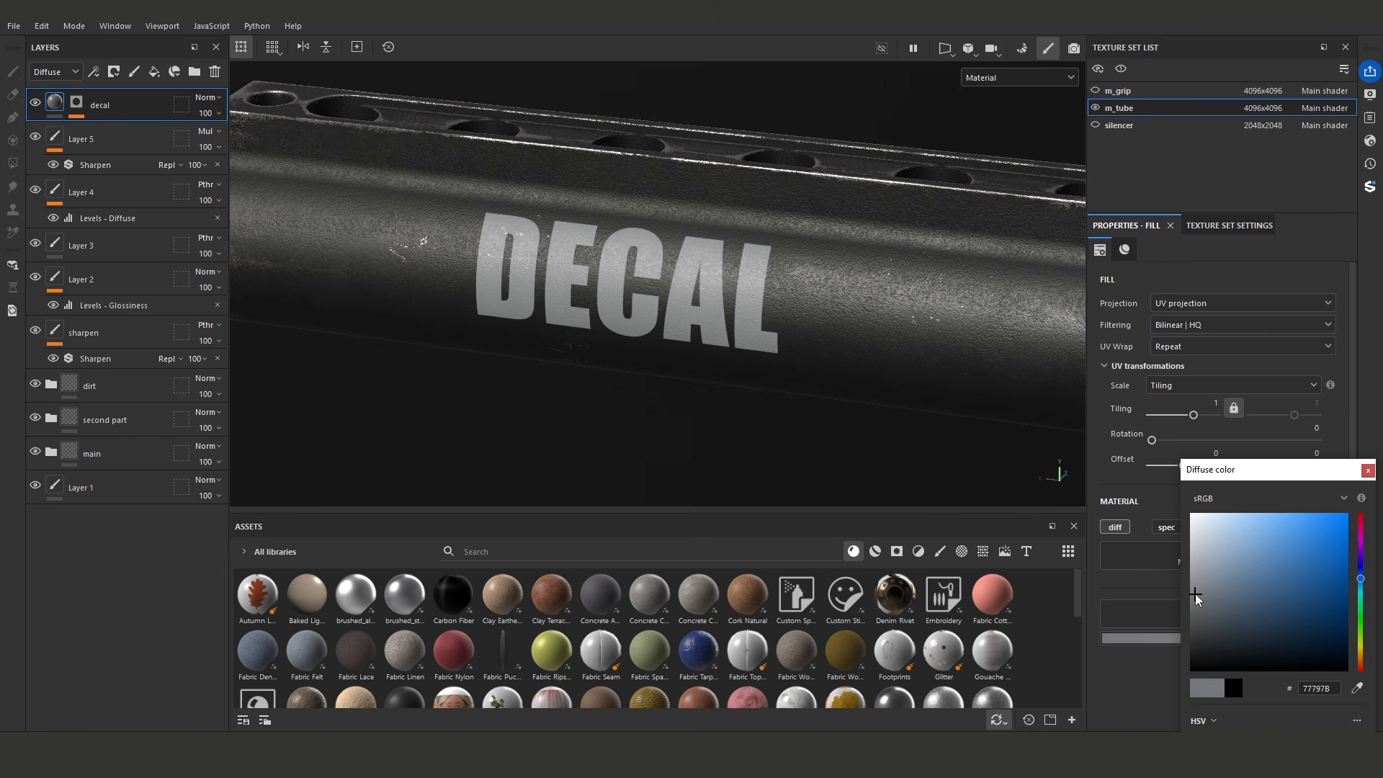
left_click_drag(1244, 477, 1212, 471)
left_click(1336, 466)
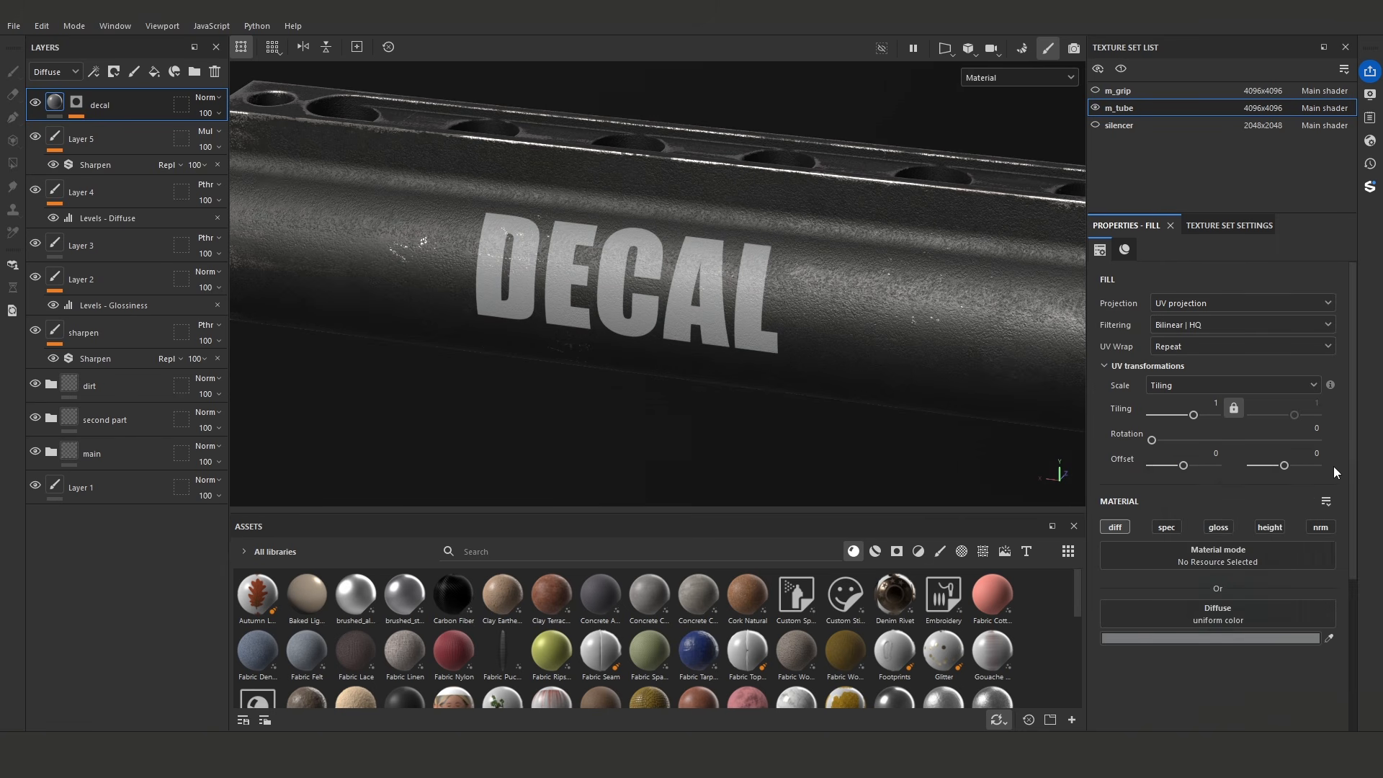
- Select the Fill effect in the decal layer's mask to show its warp projection around the text
scroll(554, 267, "up", 2)
left_click(77, 103)
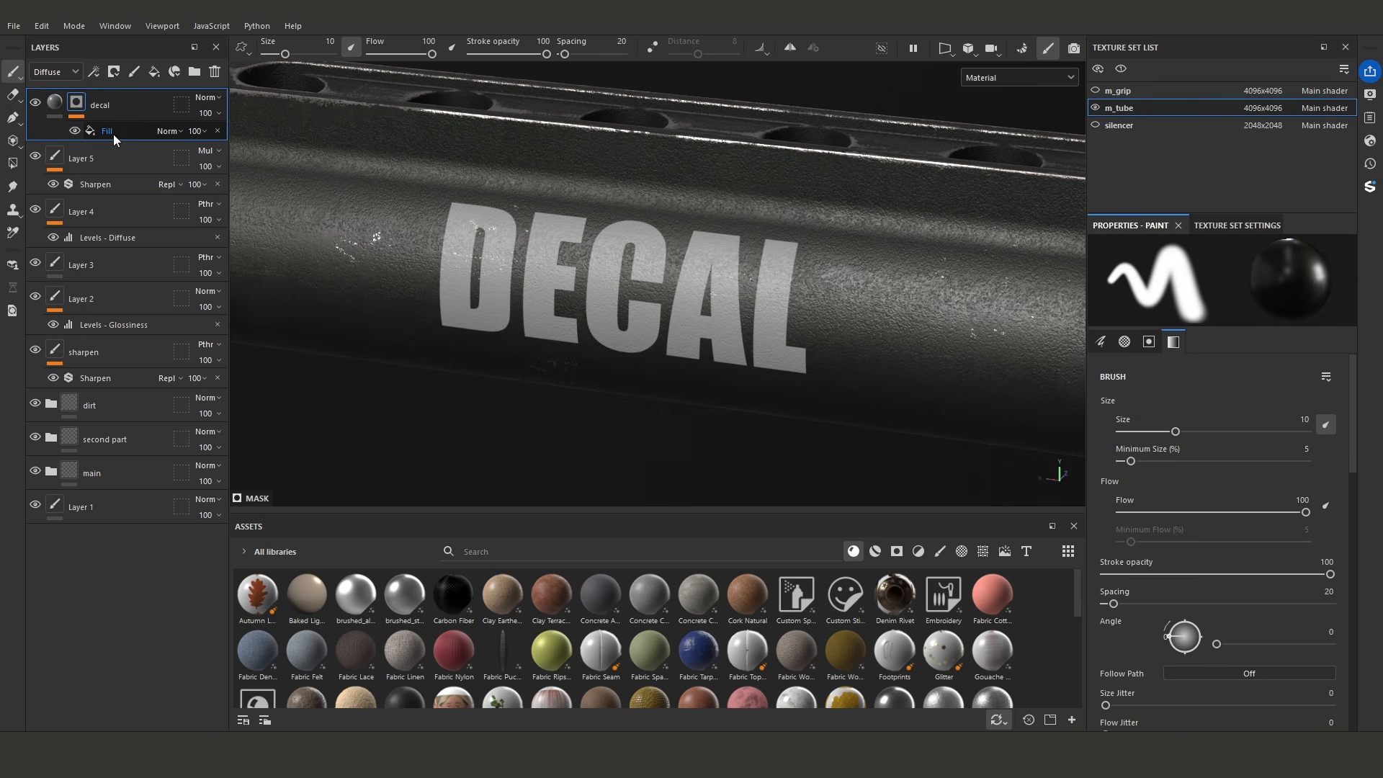
left_click(107, 134)
scroll(721, 302, "up", 2)
left_click_drag(720, 310, 832, 315, "alt")
scroll(833, 314, "down", 2)
middle_click_drag(648, 270, 655, 209, "alt")
scroll(625, 230, "down", 1)
mouse_move(625, 231)
left_mouse_down("alt")
mouse_move(670, 266)
mouse_move(618, 250)
left_mouse_up("alt")
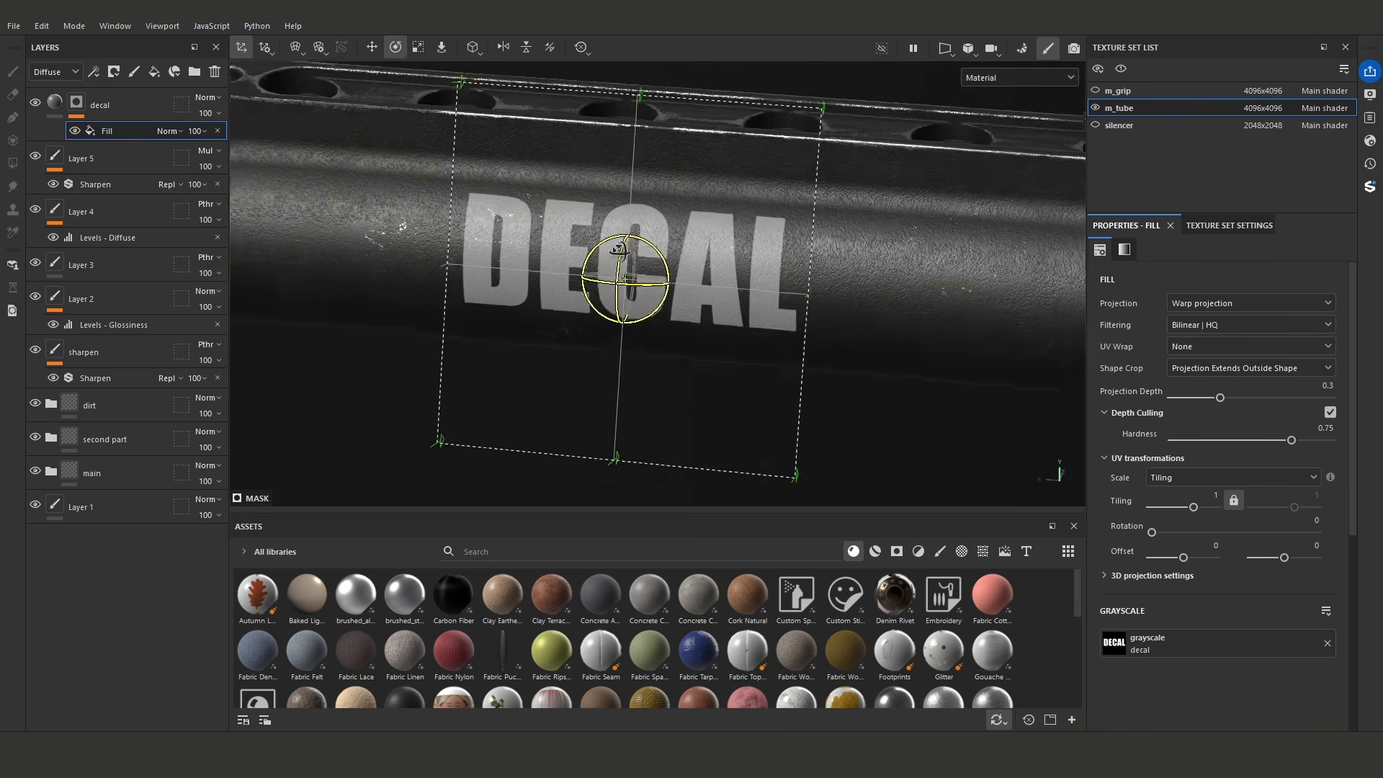
left_click(300, 49)
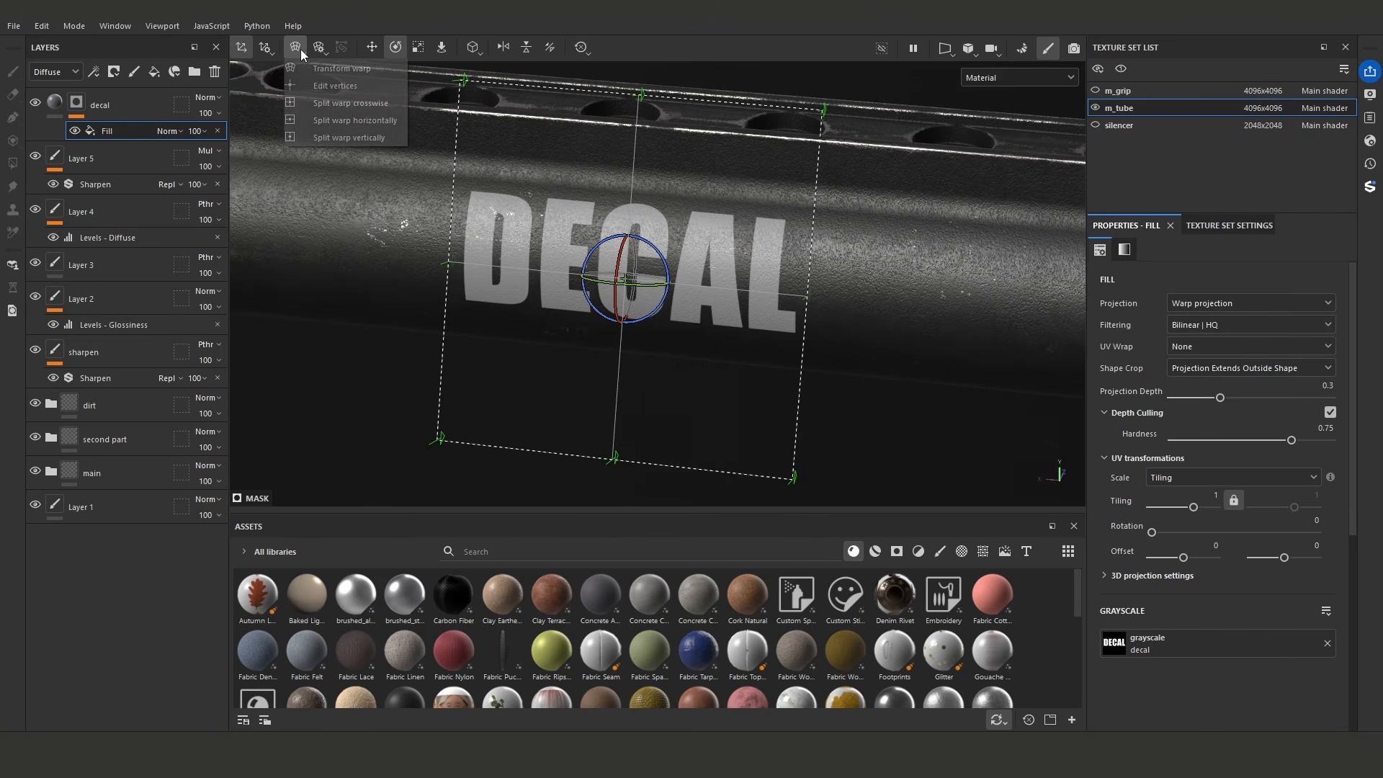
left_click(323, 80)
left_click_drag(453, 160, 574, 189, "alt")
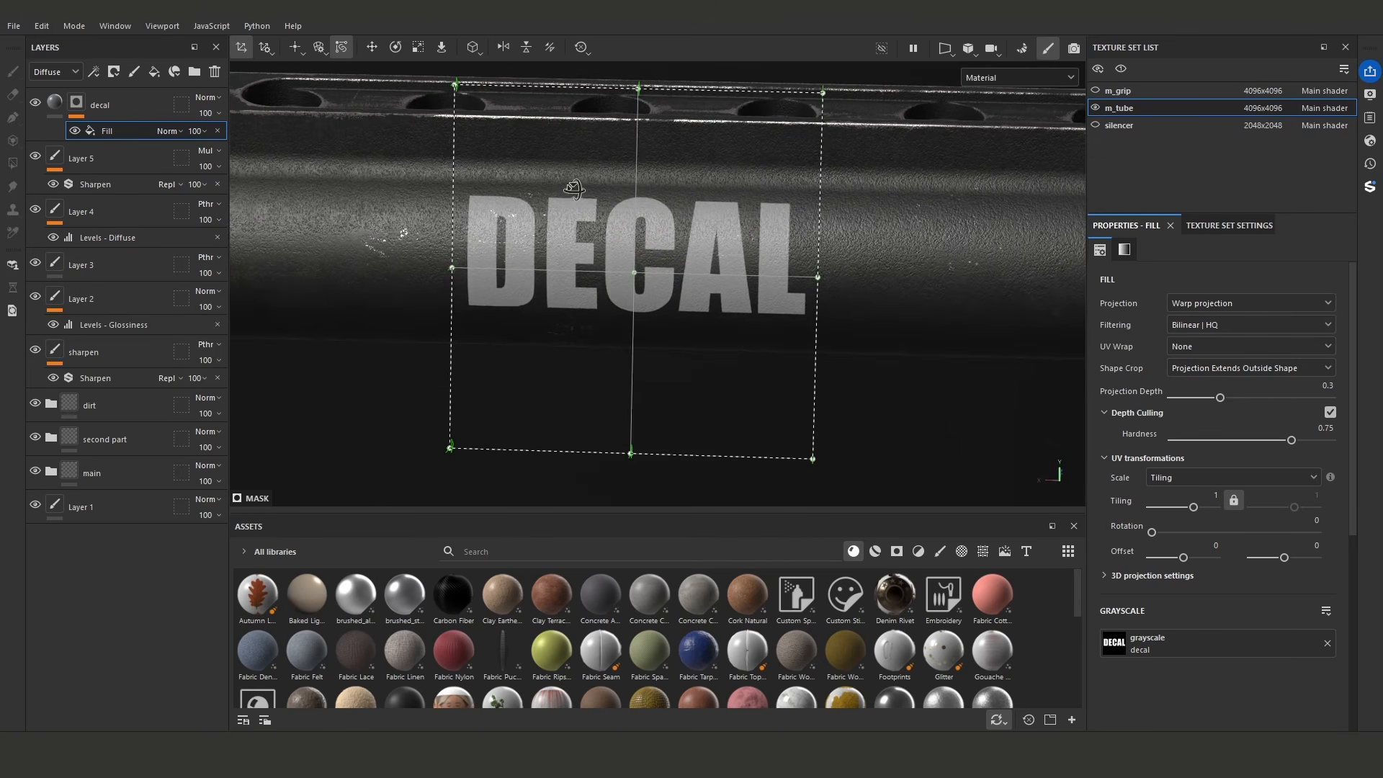
left_click(322, 48)
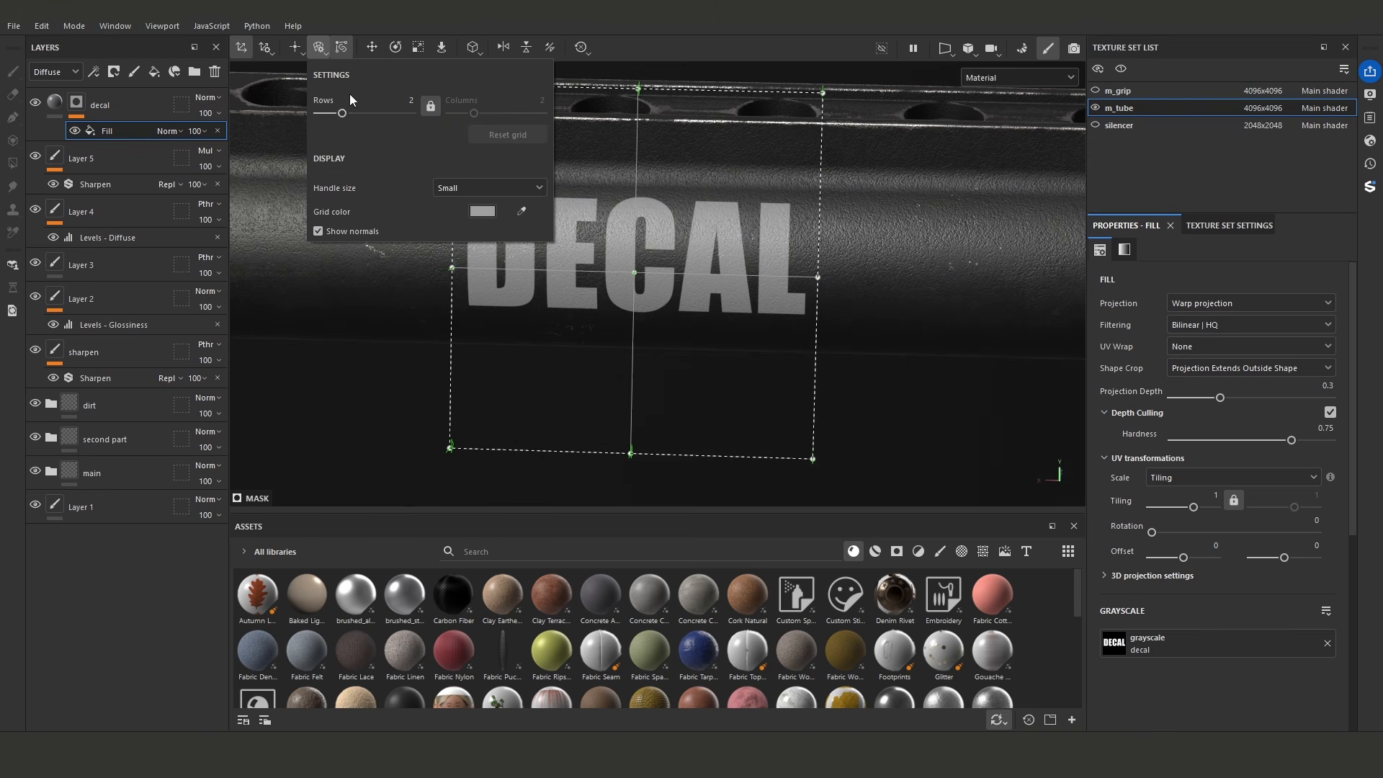
mouse_move(359, 113)
left_mouse_down()
mouse_move(383, 116)
mouse_move(359, 114)
left_mouse_up()
left_click(305, 52)
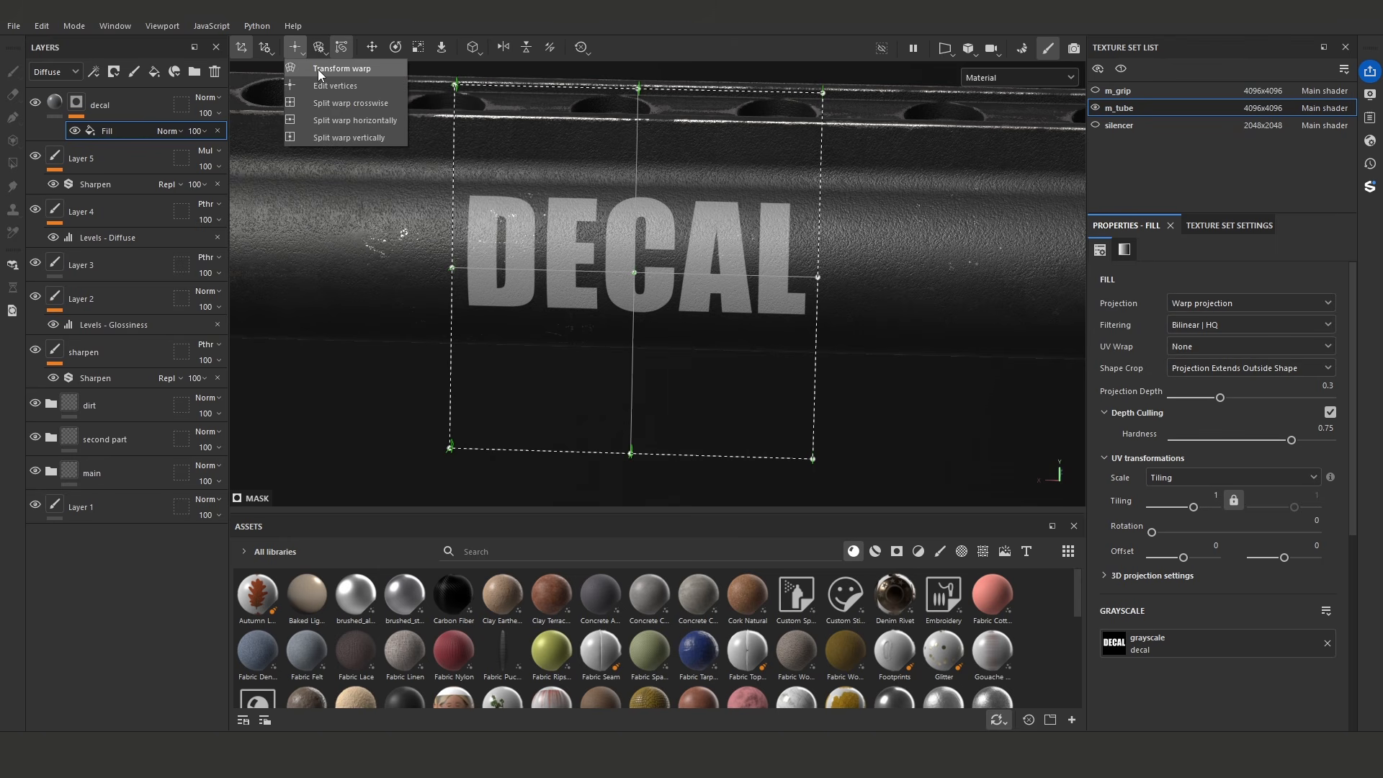
left_click(317, 69)
- Unlink the warp grid's row and column counts and set the grid to 4 rows and 1 column
mouse_move(321, 51)
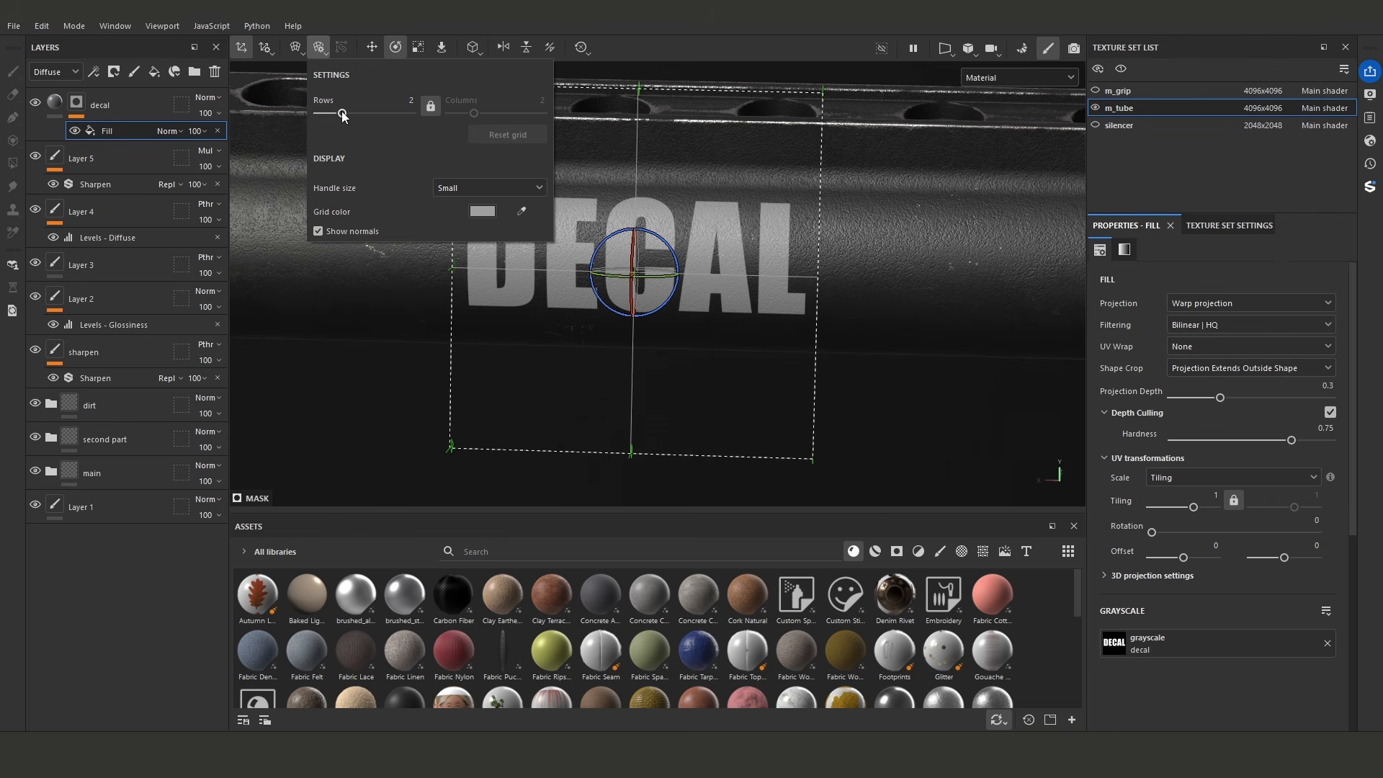
left_click_drag(344, 113, 380, 115)
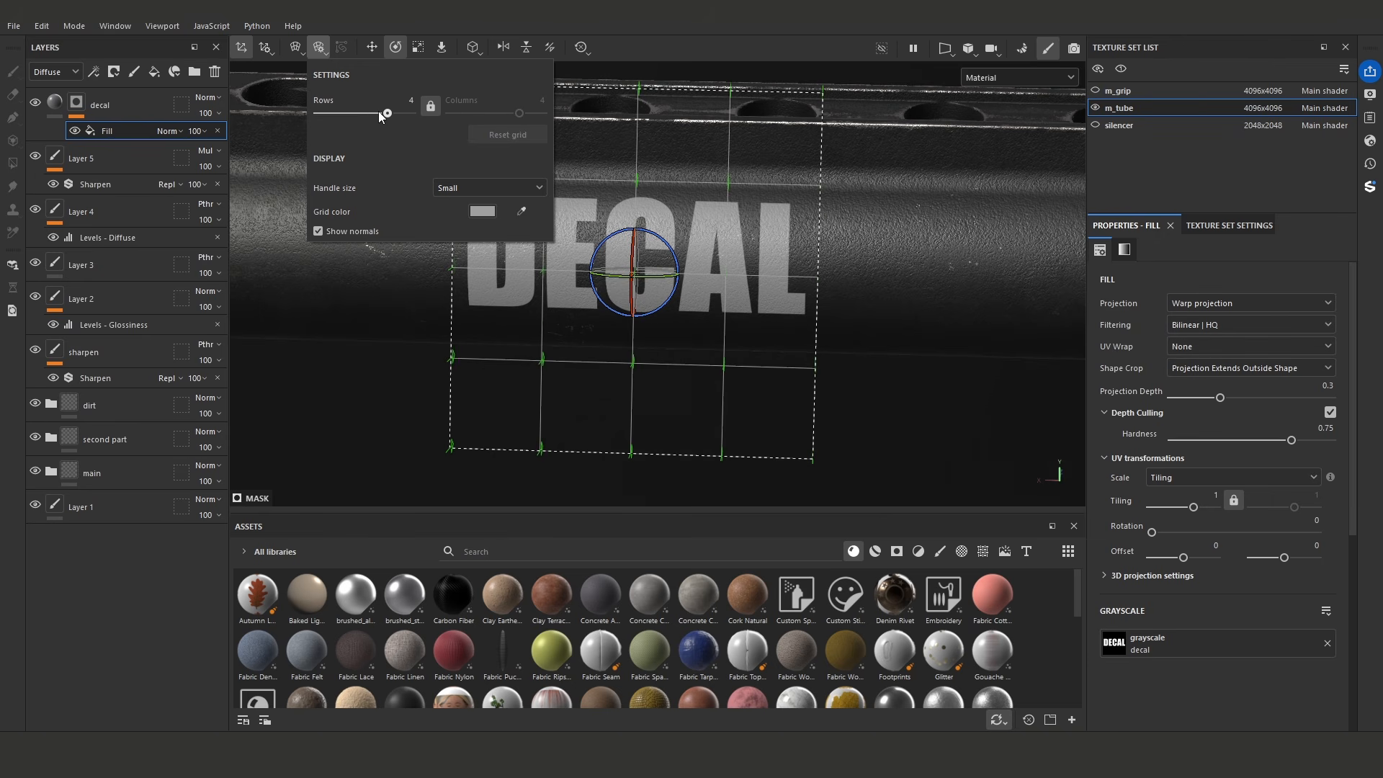
left_click(427, 108)
left_click_drag(496, 111, 400, 109)
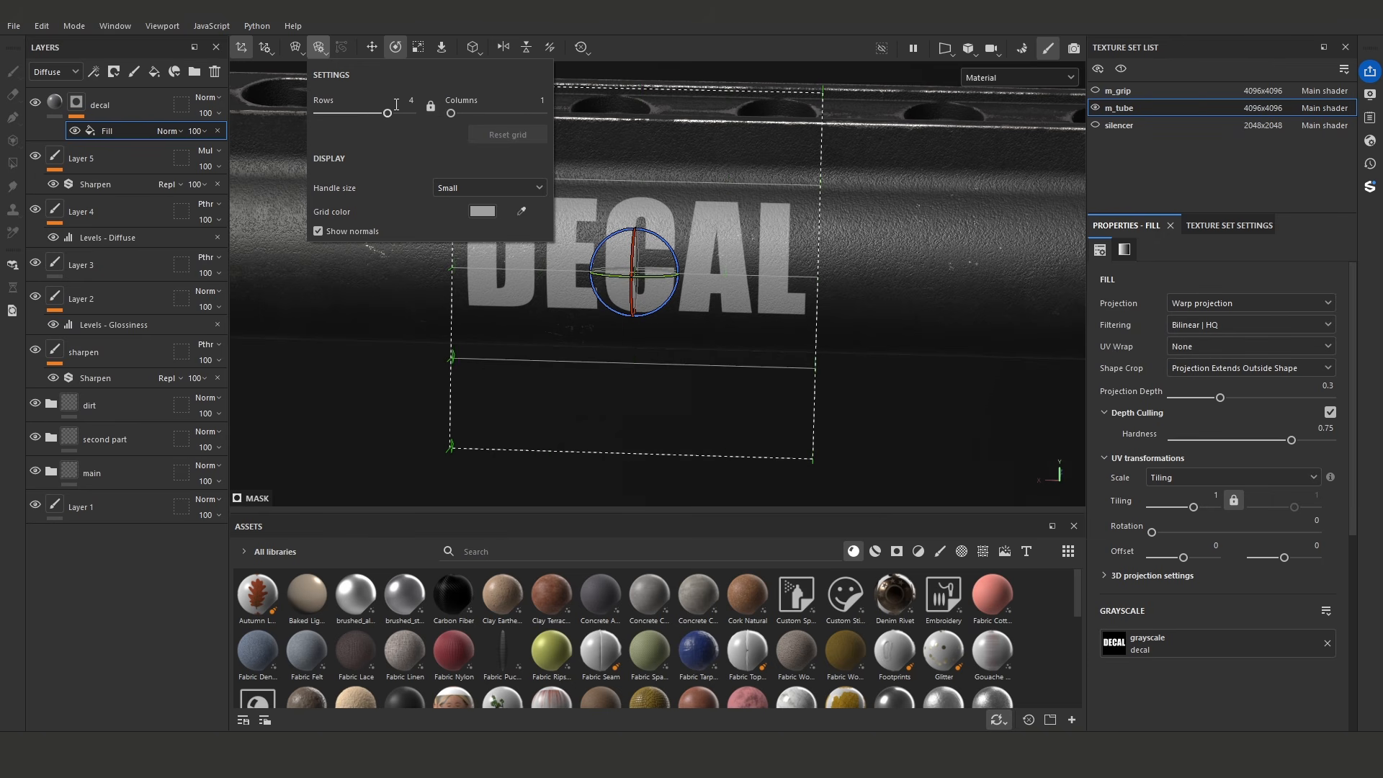
- Switch the decal's warp grid to vertex editing and turn on snapping to the mesh surface
left_click(295, 48)
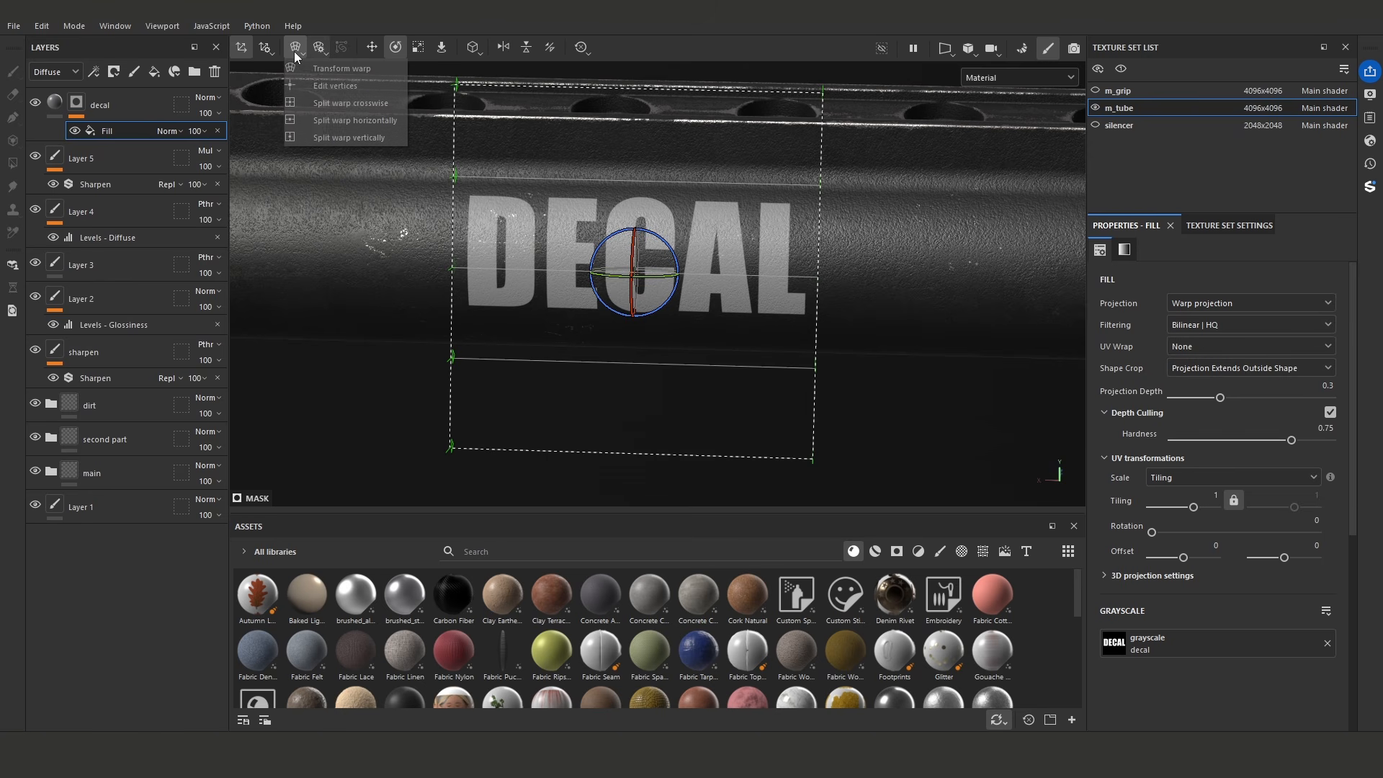
left_click(325, 86)
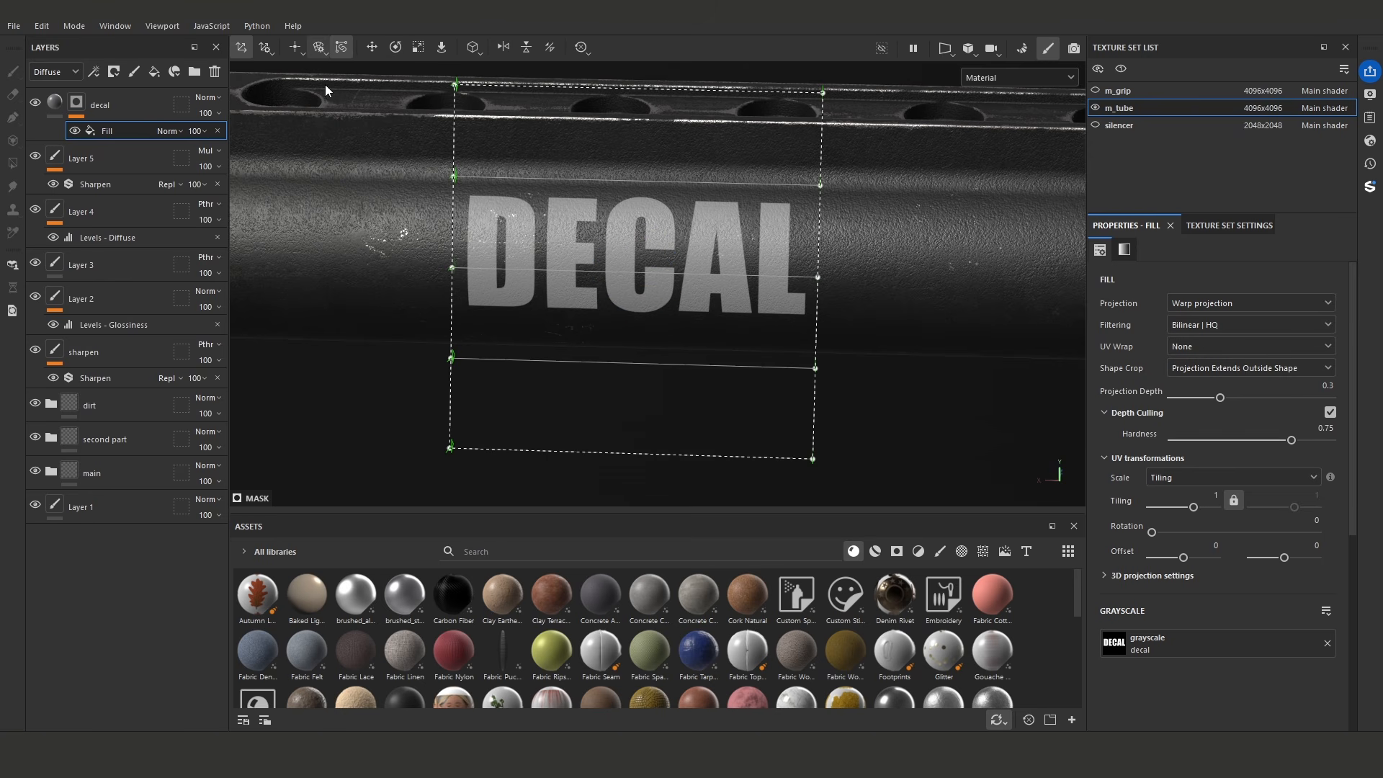
left_click(442, 48)
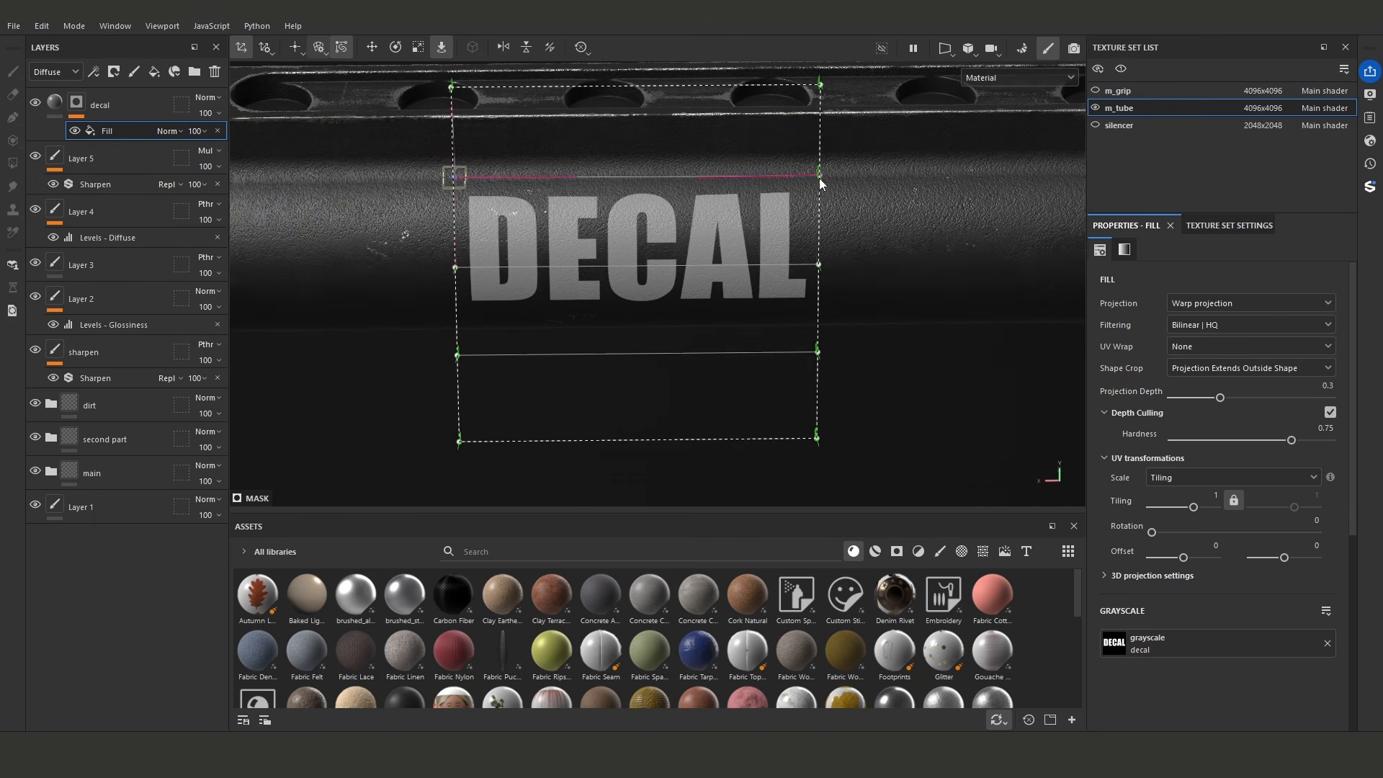
- Move the warp grid's vertices onto the tube surface so the DECAL text's projection follows the curvature
left_click_drag(840, 200, 839, 347, "alt")
middle_click_drag(651, 300, 802, 297, "alt")
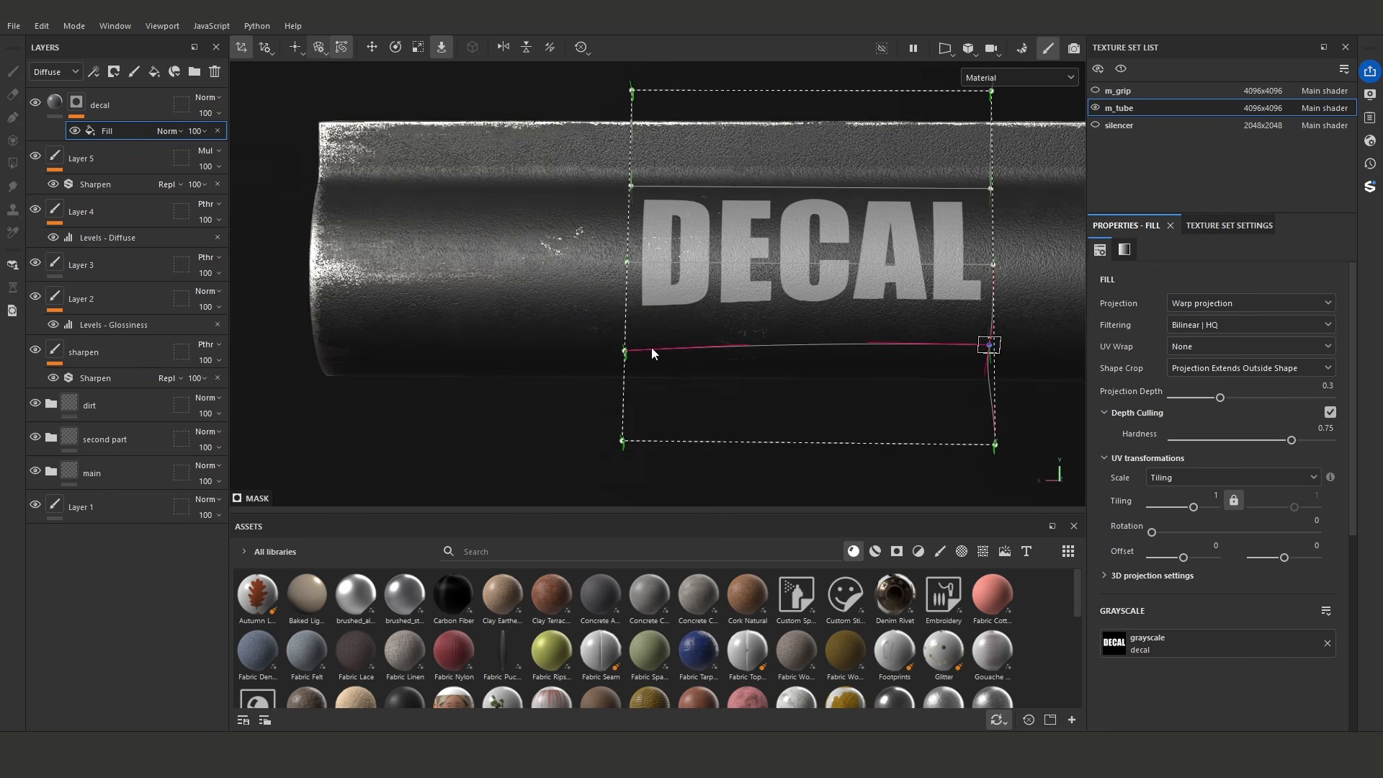
left_click_drag(626, 353, 625, 343)
left_click_drag(735, 325, 839, 260, "alt")
left_click(630, 273)
middle_click_drag(845, 261, 762, 295, "alt")
scroll(764, 297, "down", 1)
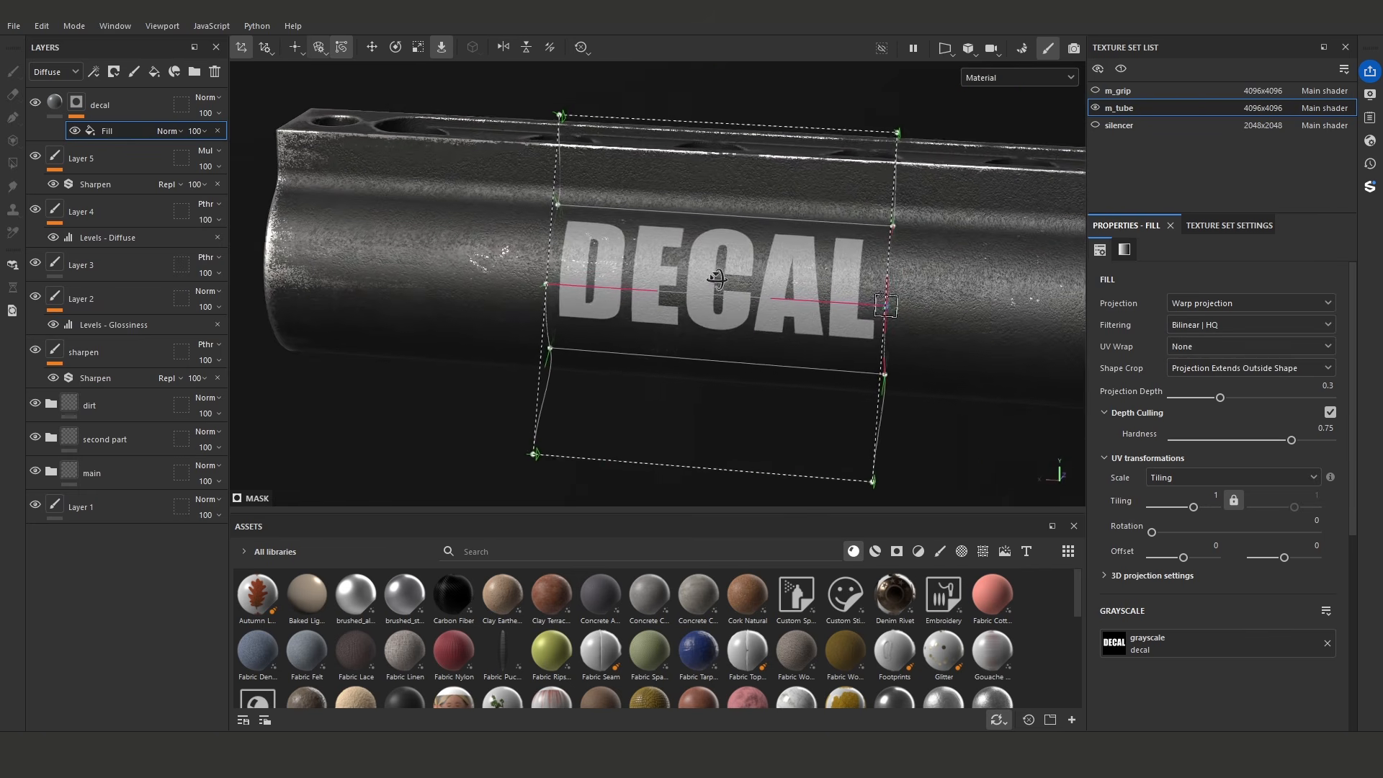
left_click_drag(764, 297, 738, 283, "alt")
scroll(734, 282, "down", 1)
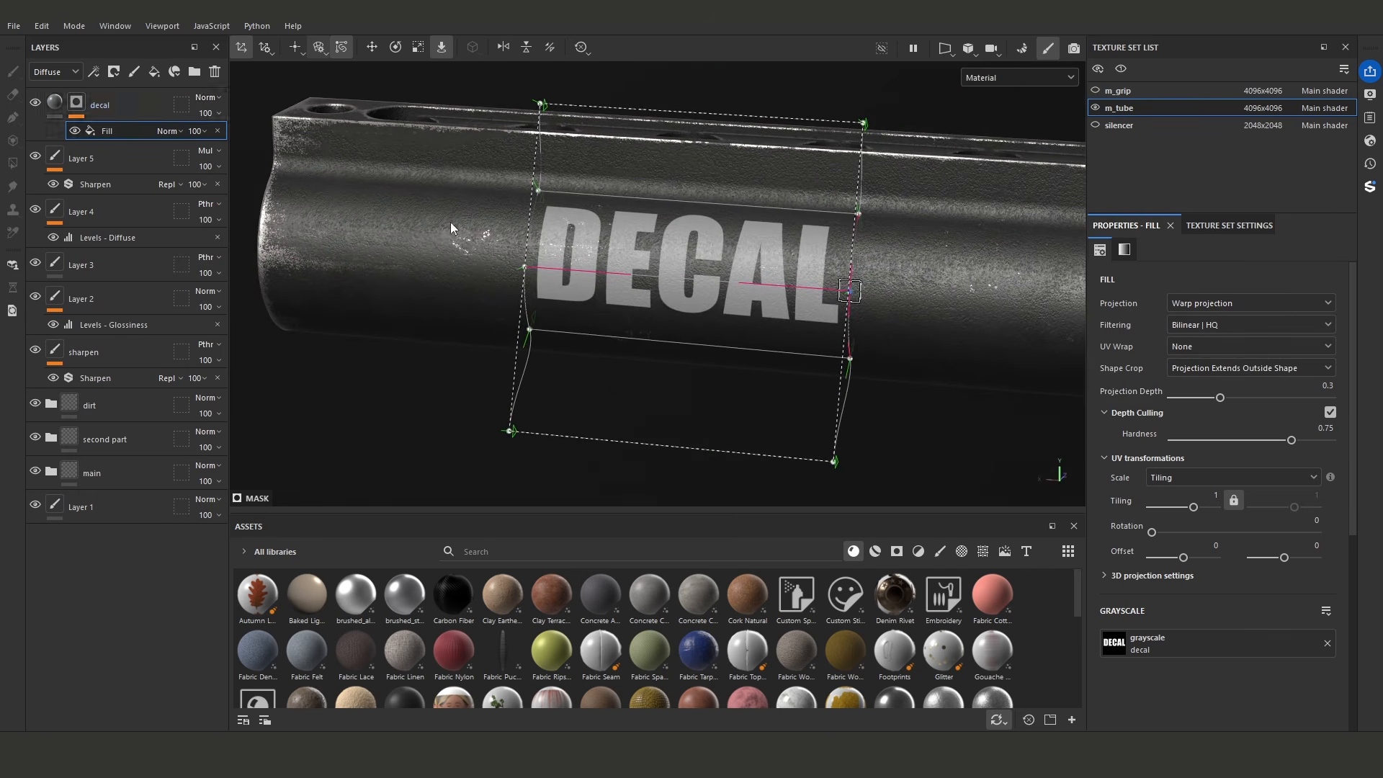
- Add a second Fill effect to the decal mask and feed it from the grain anchor point
scroll(814, 304, "up", 6)
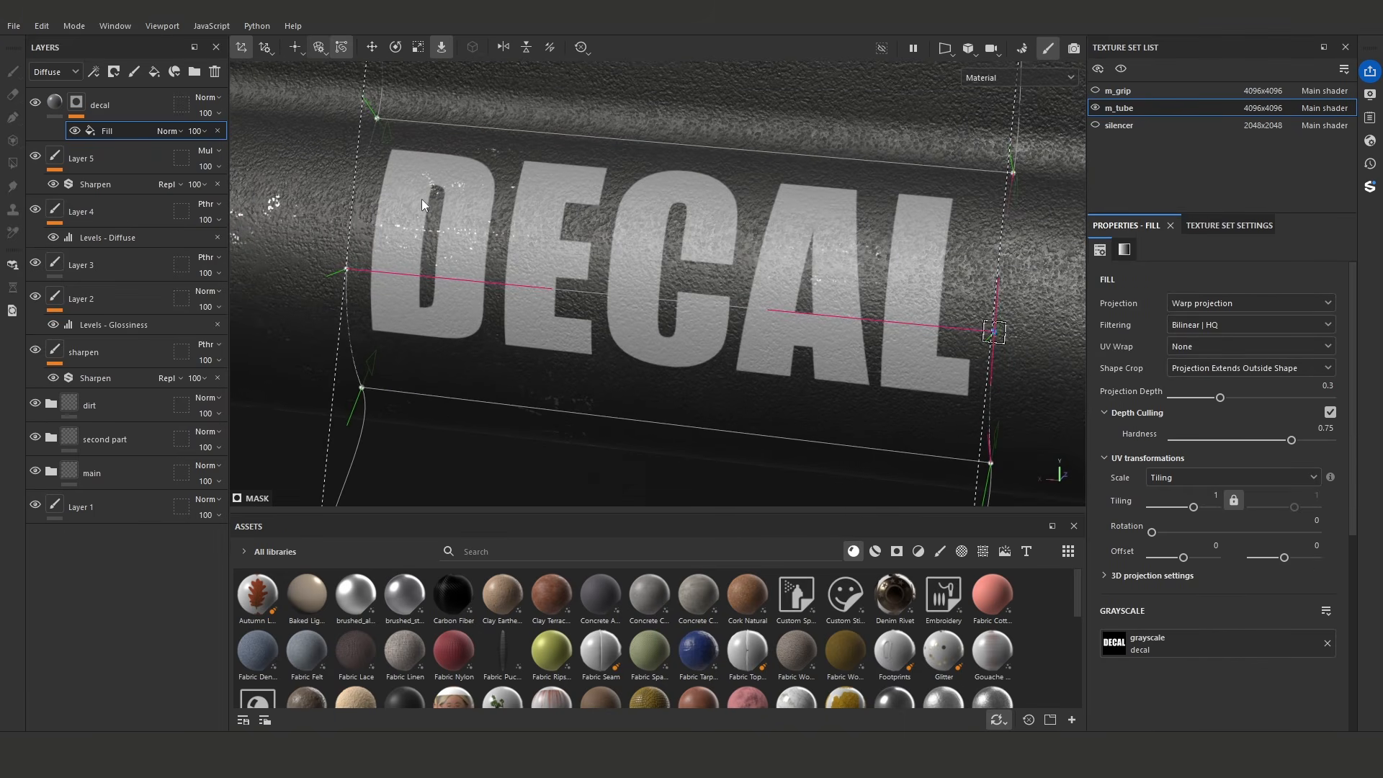
left_click(94, 73)
left_click(128, 125)
left_click(1222, 531)
left_click(1263, 547)
left_click(1217, 583)
- Set the grain fill's blend mode to Multiply and pull its Levels white input point down to 0
left_click(170, 130)
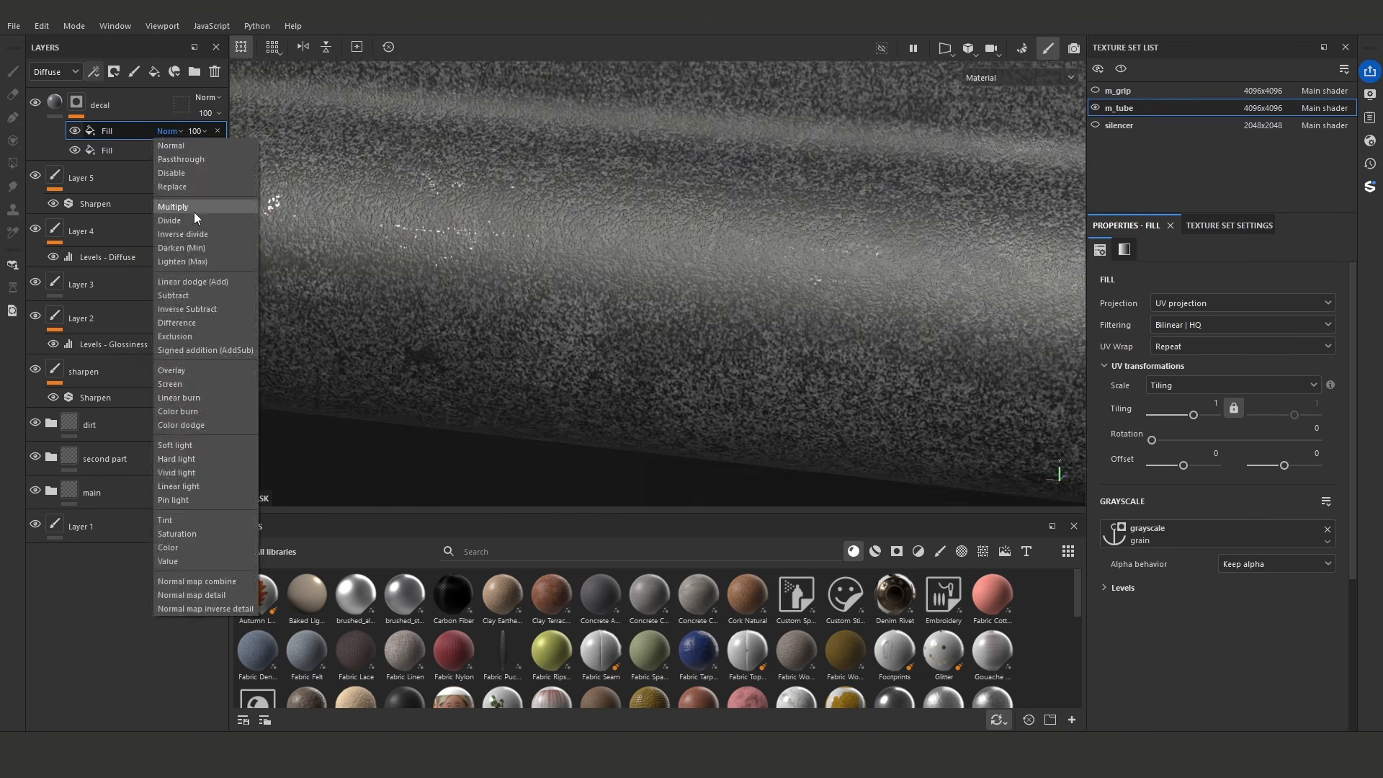
left_click(187, 176)
left_click(1122, 587)
left_click_drag(1305, 617, 1116, 618)
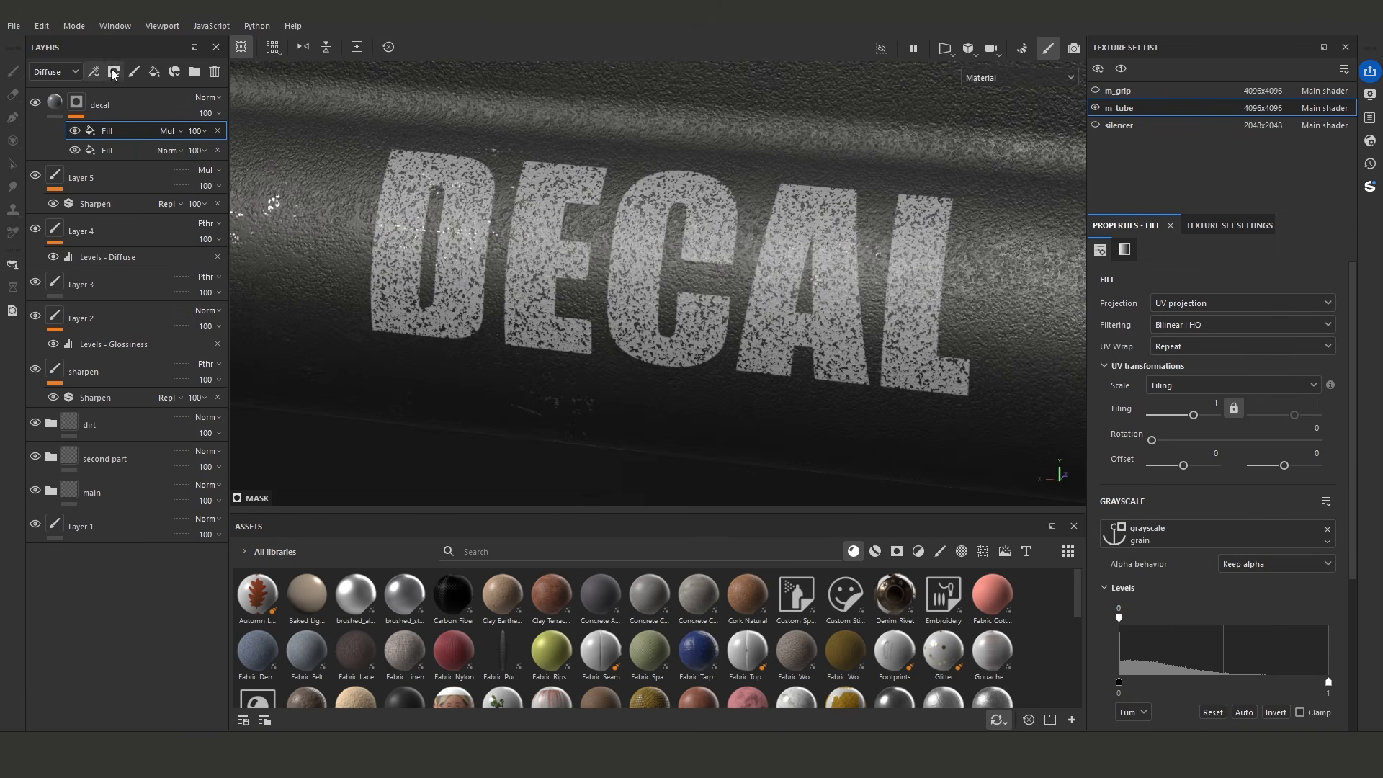
key("1")
left_click(132, 134)
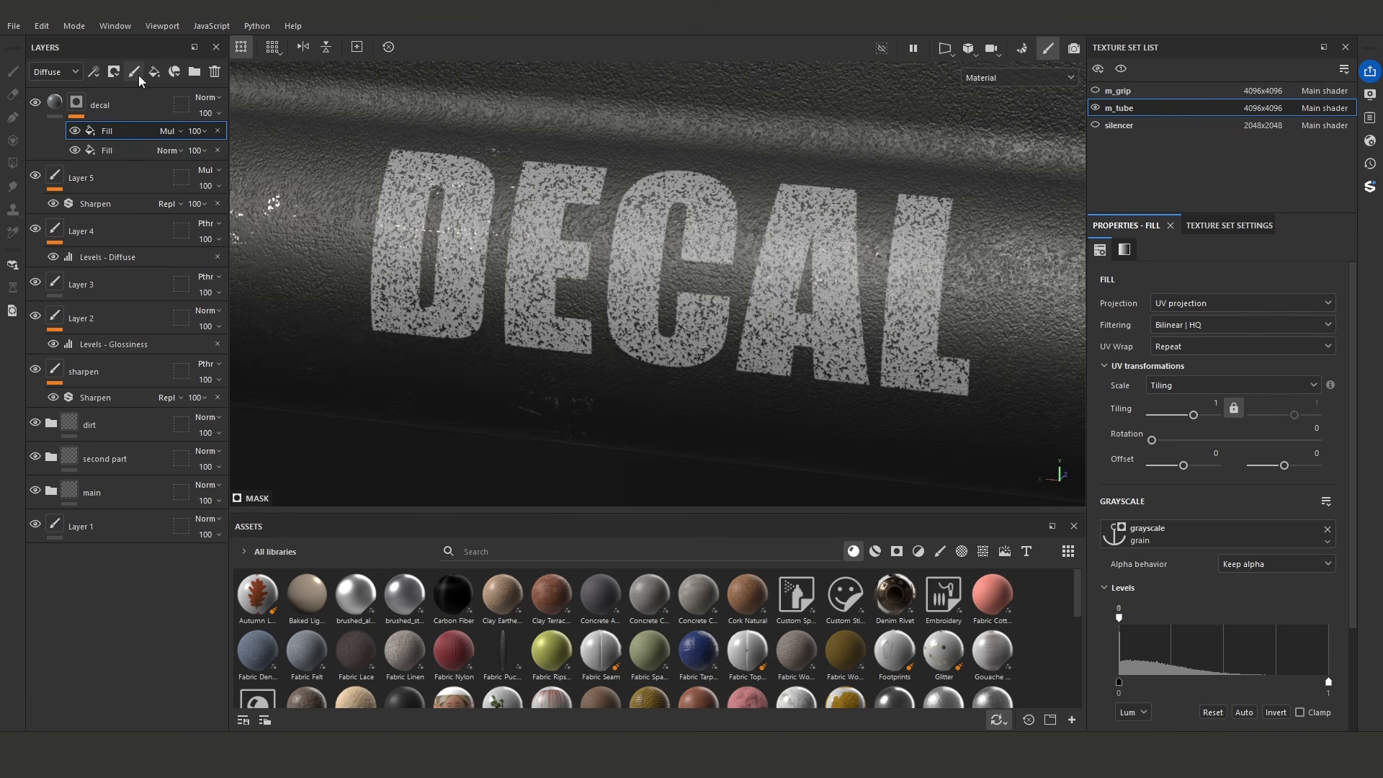
left_click(94, 74)
left_click(109, 107)
right_click_drag(507, 270, 411, 272, "ctrl")
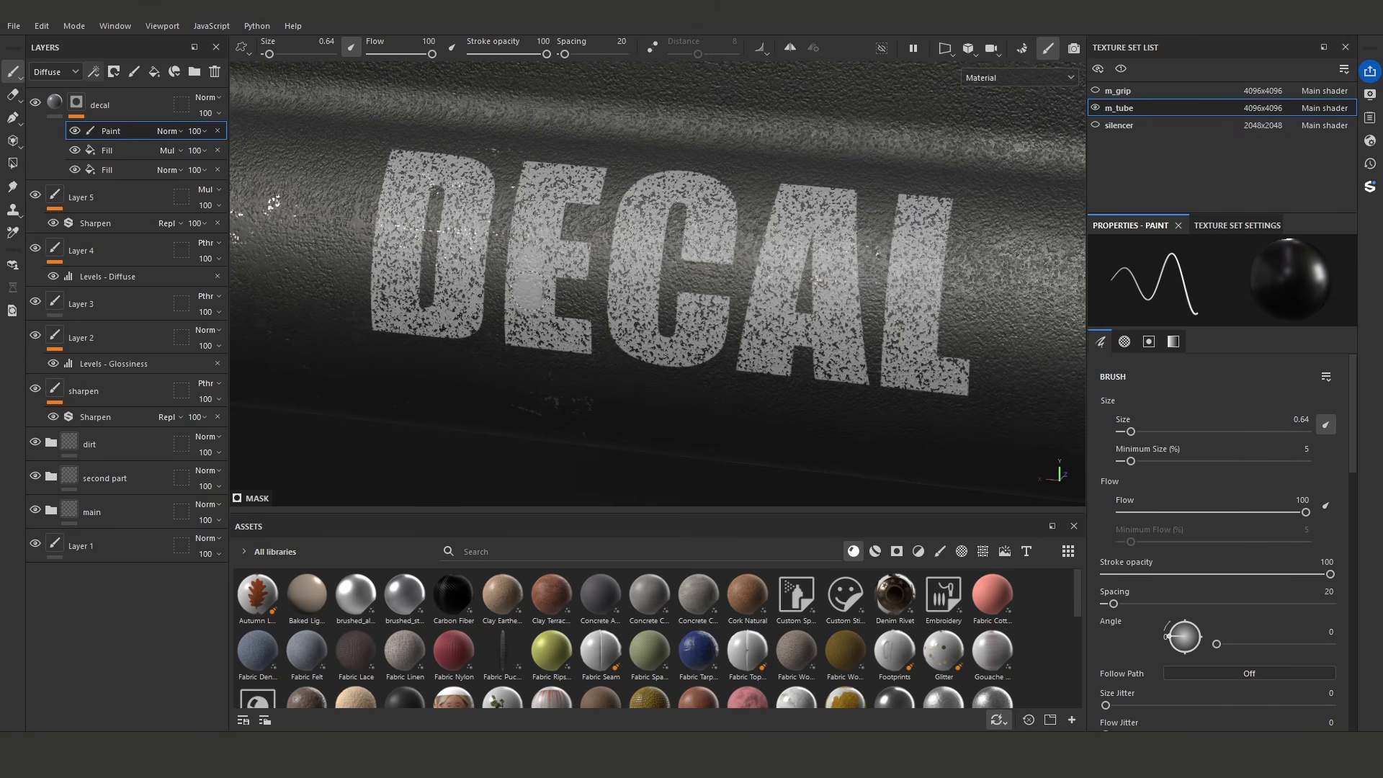
left_click(217, 131)
- Lower the grain fill's opacity to 31 and add a Blur Slope filter on top of the decal mask's effects
left_click_drag(226, 160, 205, 160)
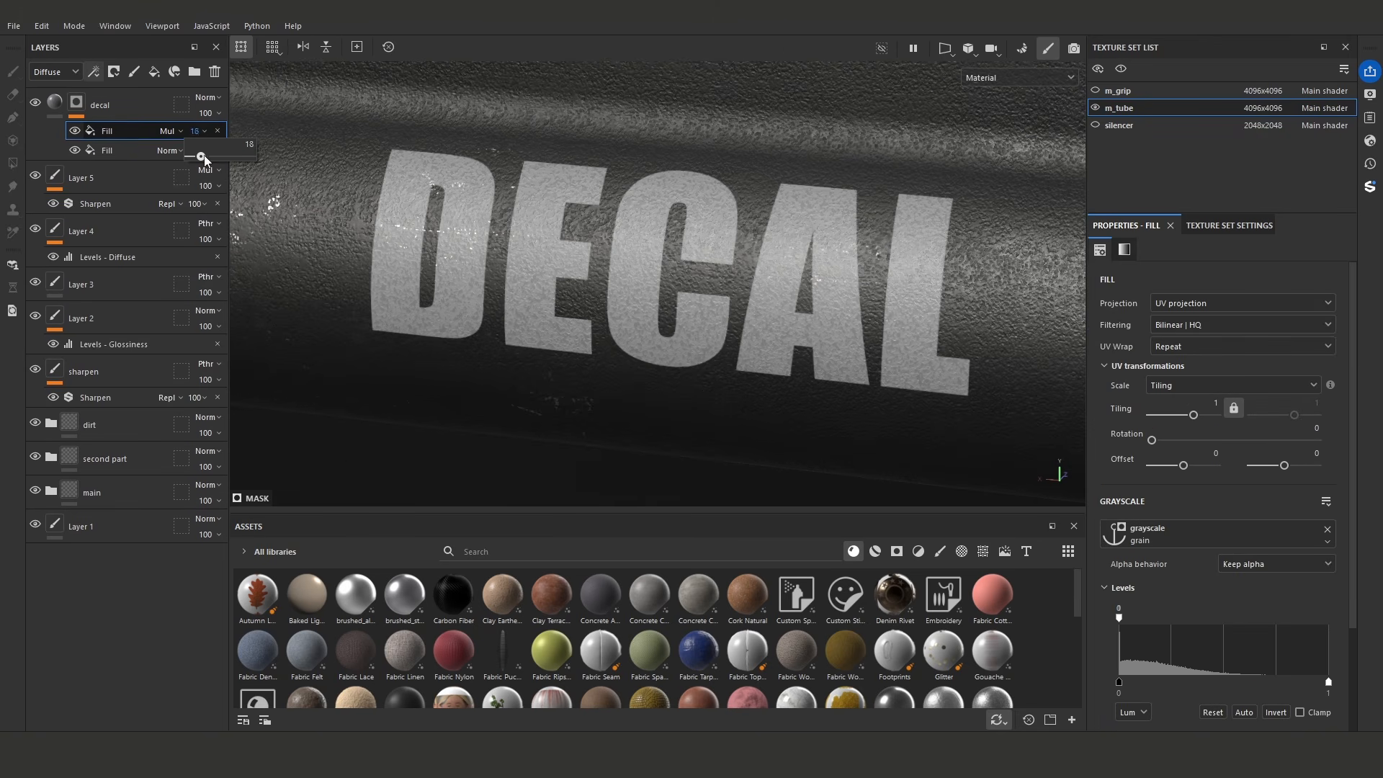
left_click(131, 177)
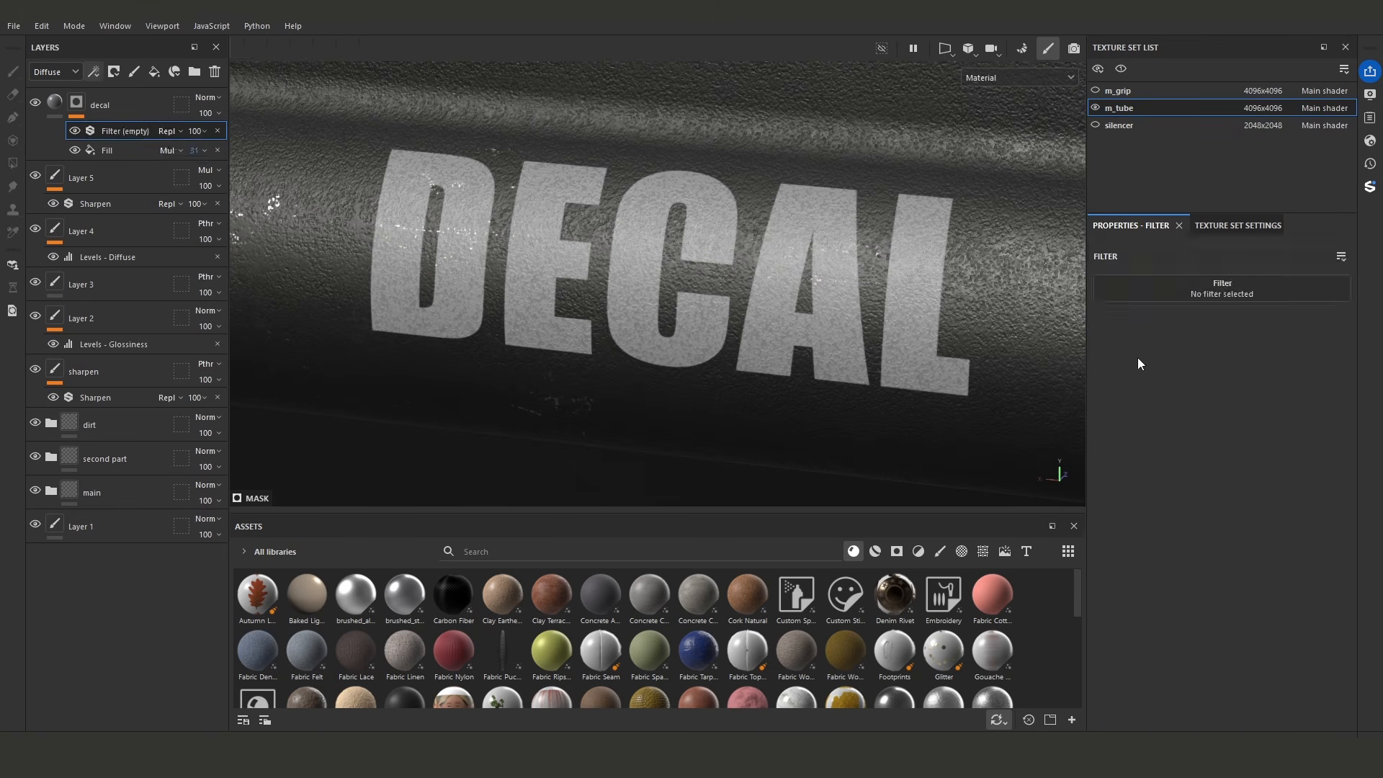
left_click(1222, 283)
type("slop")
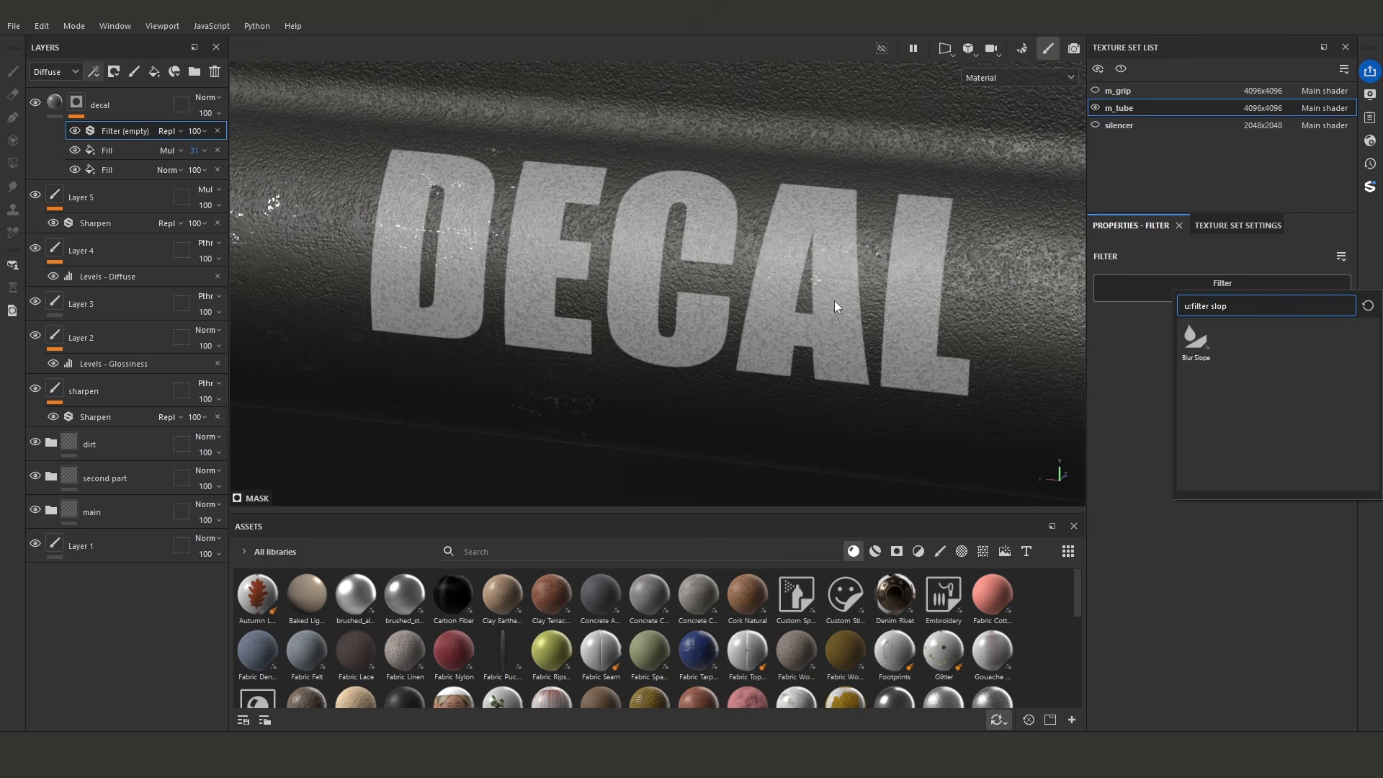
left_click(1196, 340)
- Set the Blur Slope filter's intensity divider to 100, source tiling to 9.24 and intensity to 0.049
middle_click_drag(843, 288, 670, 335, "alt")
scroll(670, 317, "up", 5)
left_click(1196, 402)
left_click(1196, 459)
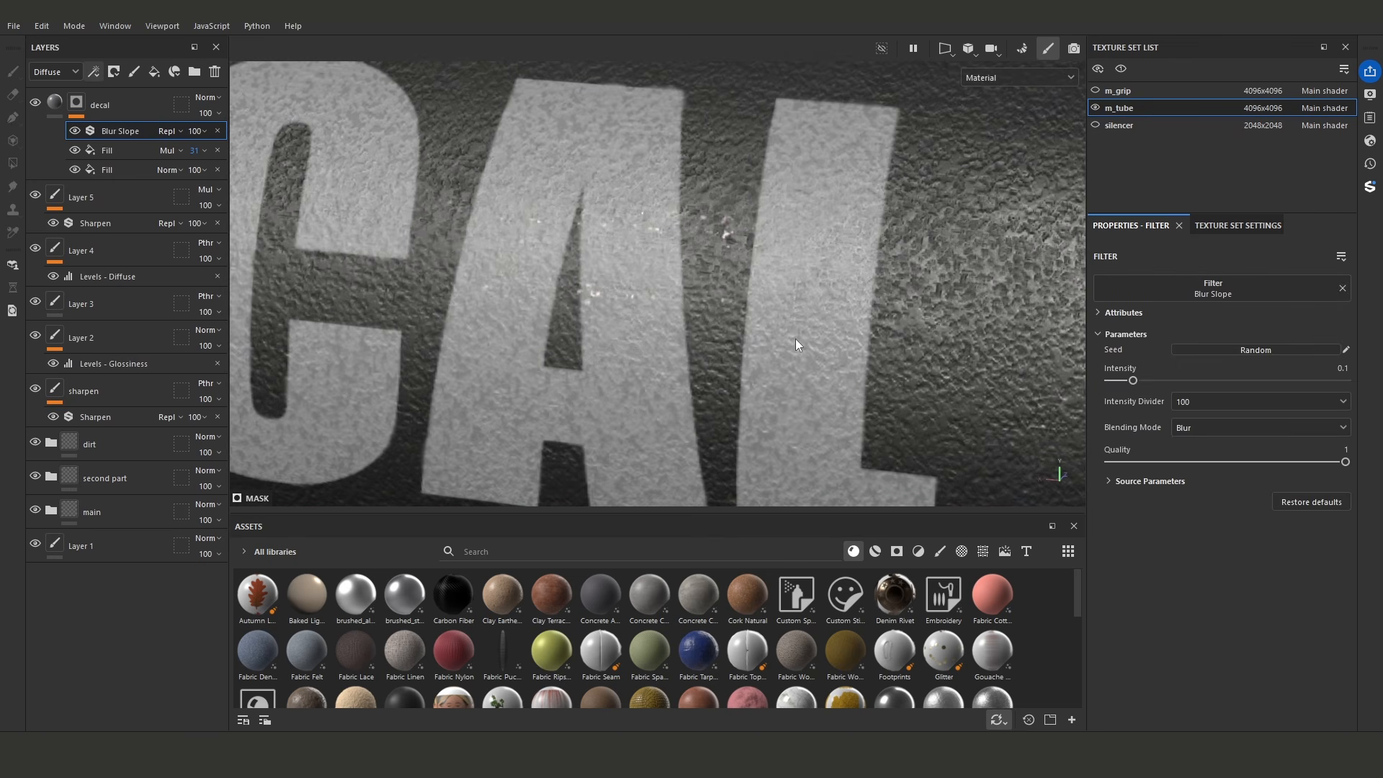
left_click(1133, 481)
left_click(1209, 623)
left_click(1250, 623)
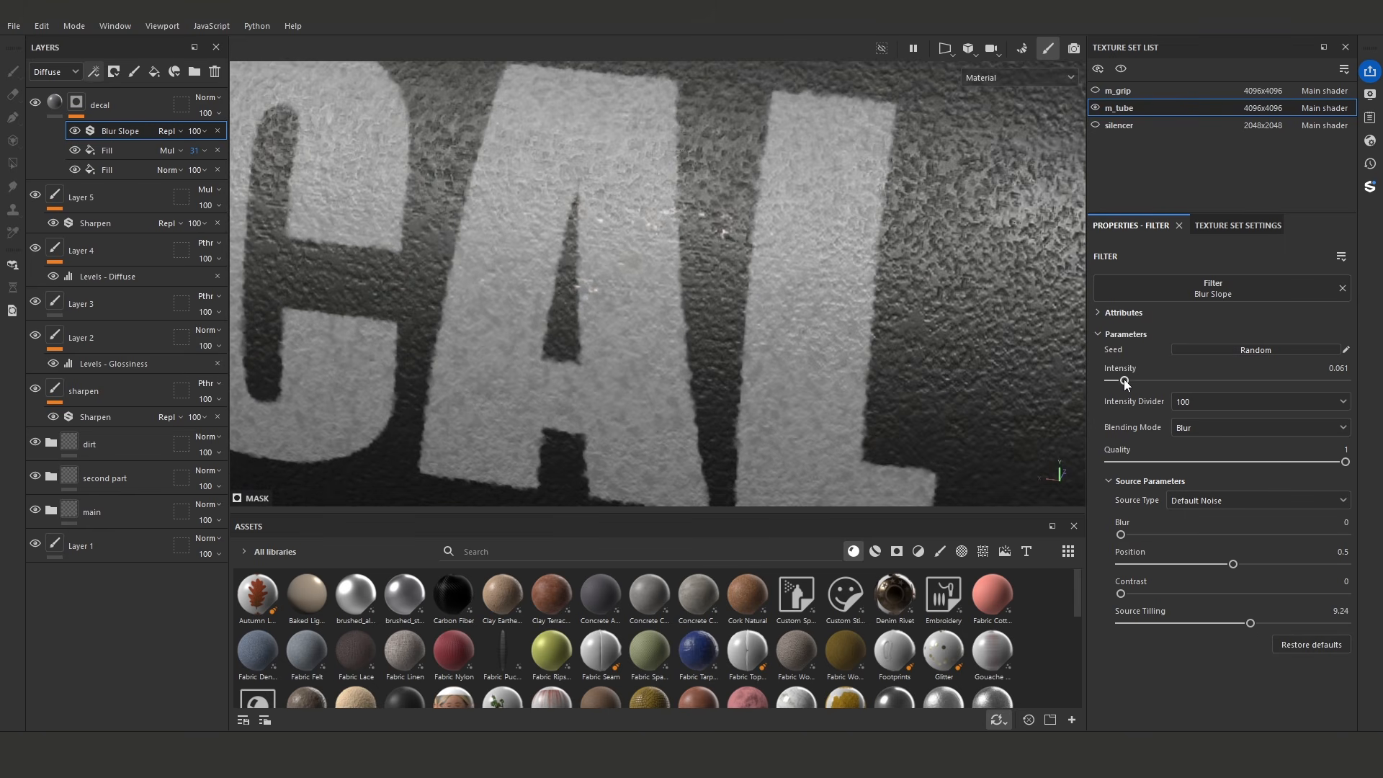
left_click_drag(727, 322, 720, 296, "alt")
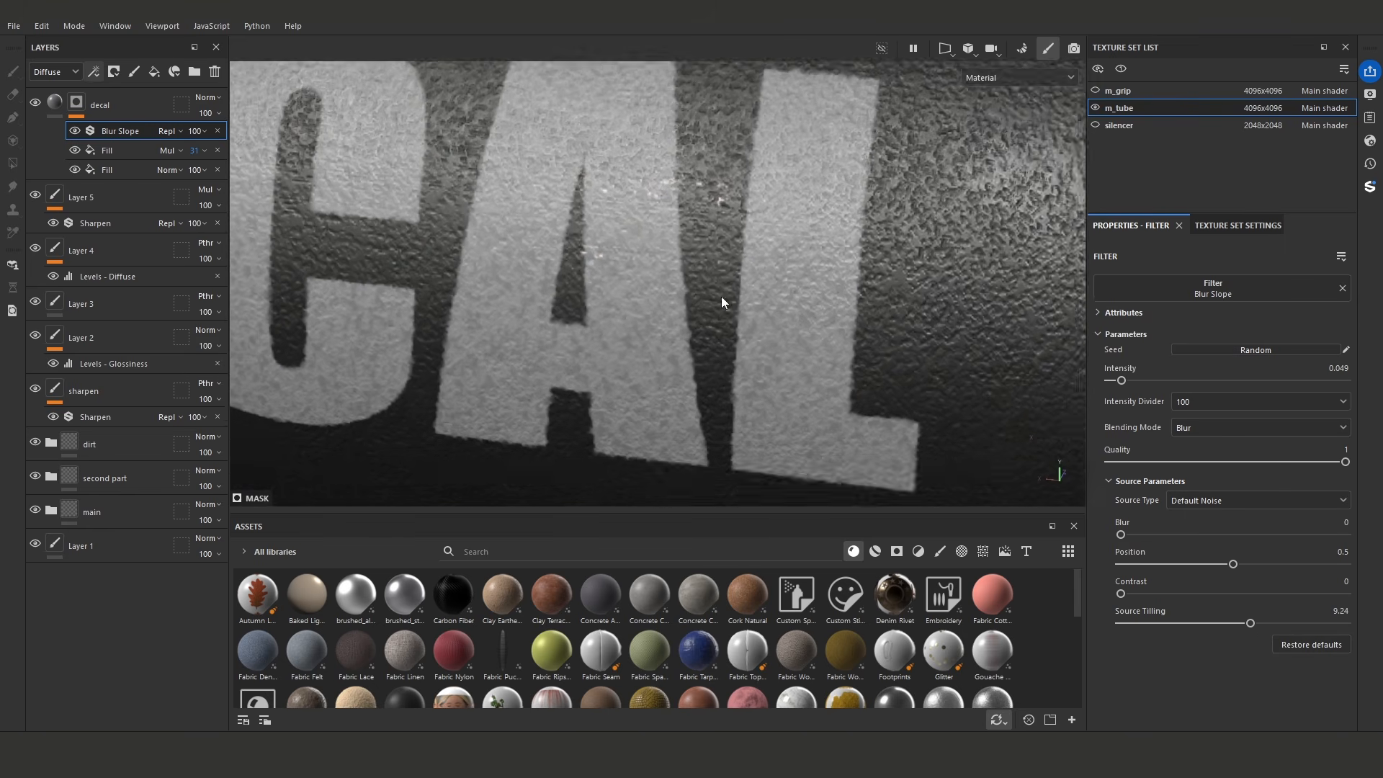
- Add a Levels effect above Blur Slope with black point 0.21, midtone 0.725 and white point 0.506 to sharpen the letter edges
left_click(100, 72)
left_click(129, 136)
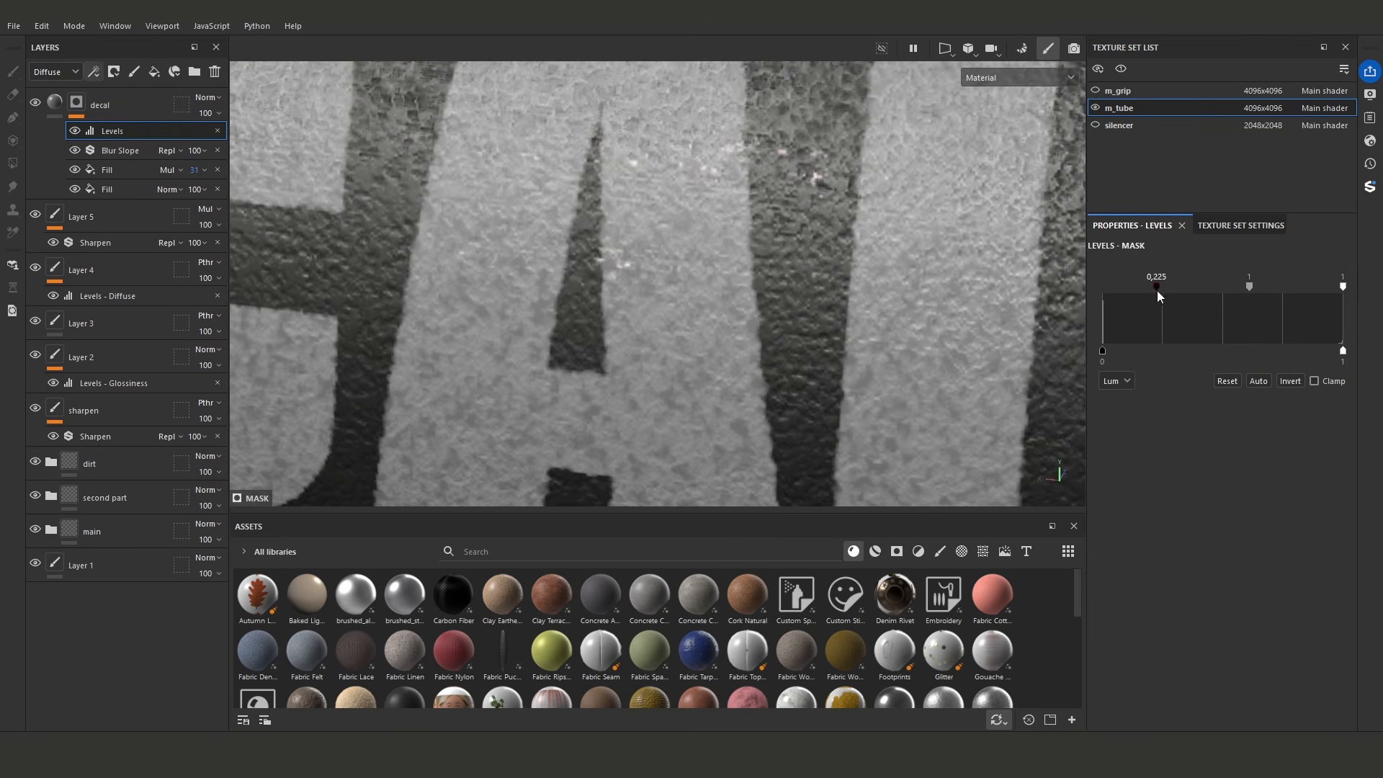
left_click_drag(1342, 287, 1256, 287)
mouse_move(1157, 287)
left_mouse_down()
mouse_move(1079, 294)
mouse_move(1153, 286)
left_mouse_up()
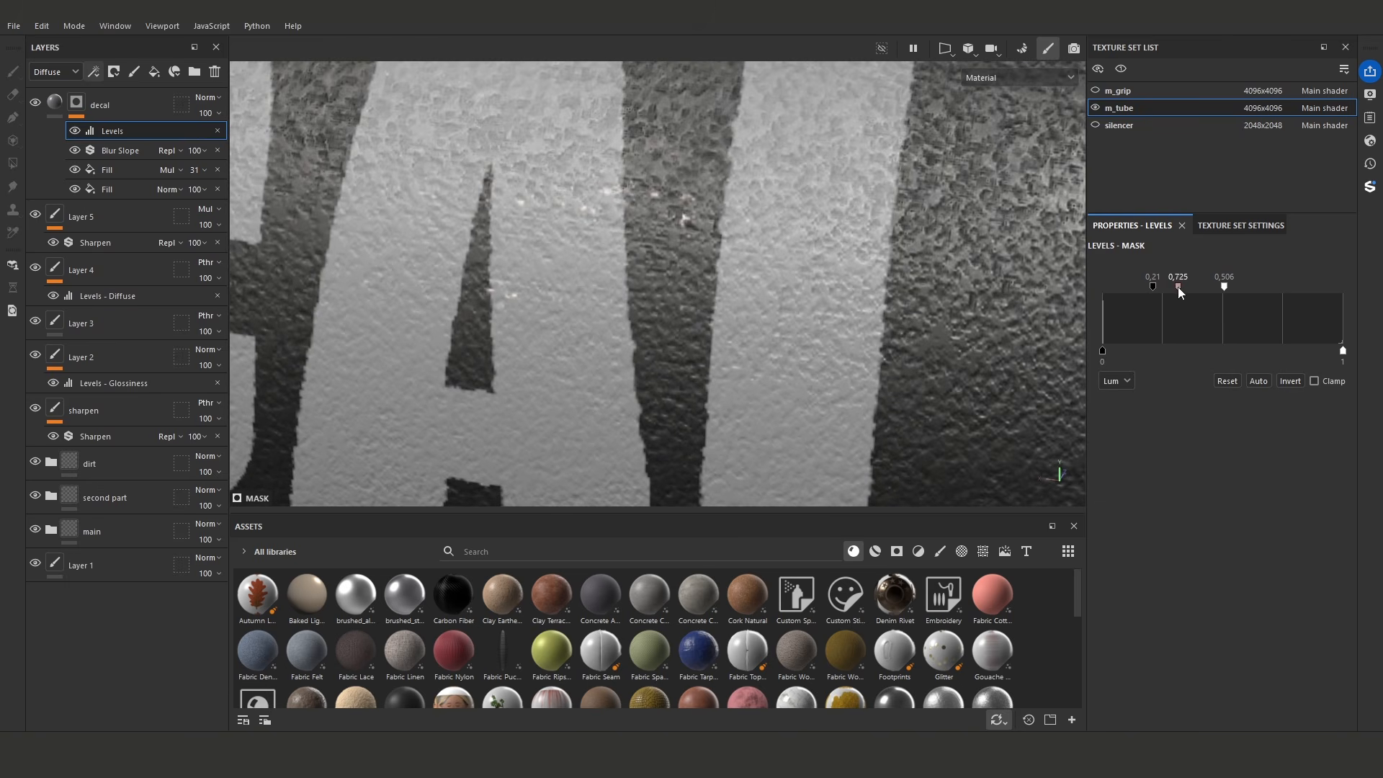
- Refine the Blur Slope filter to an intensity of 0.028 and a source tiling of 10.93
left_click(124, 151)
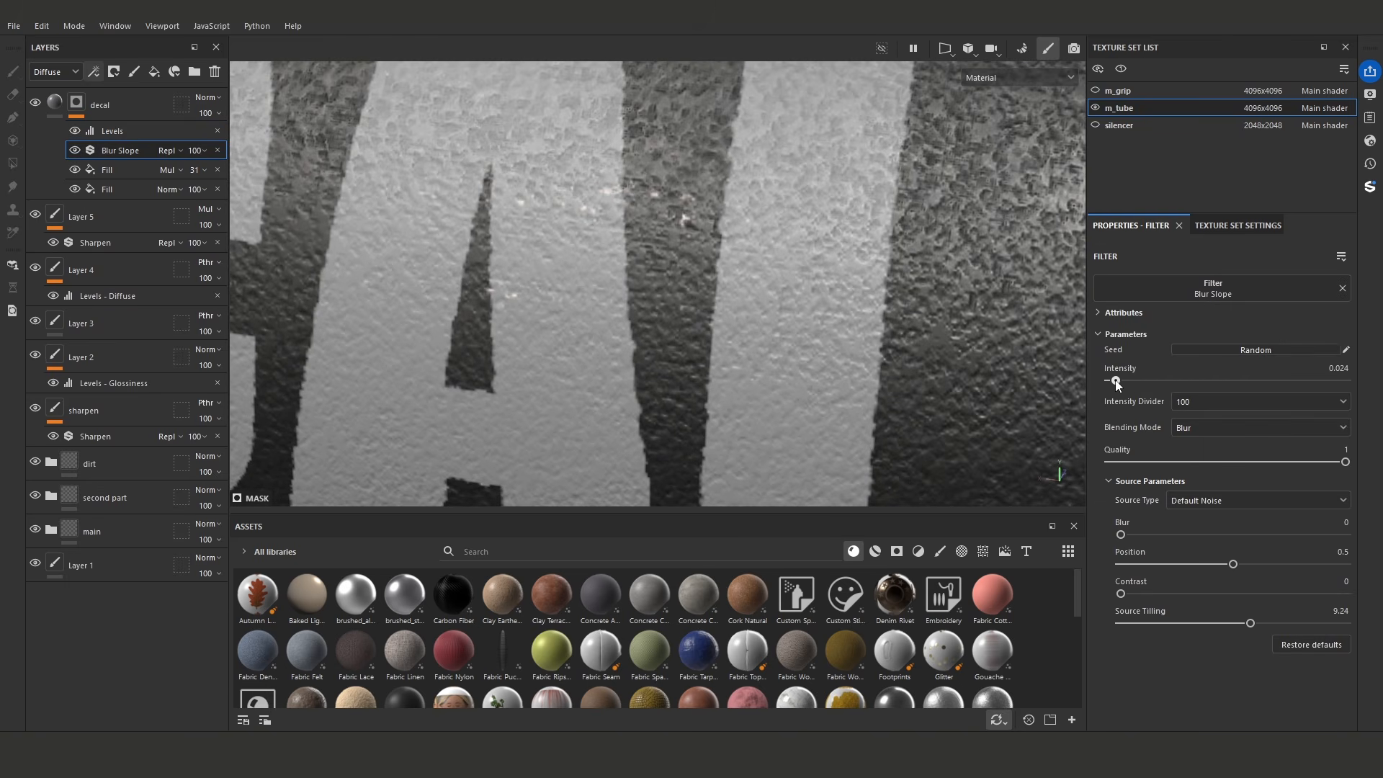
scroll(565, 327, "down", 6)
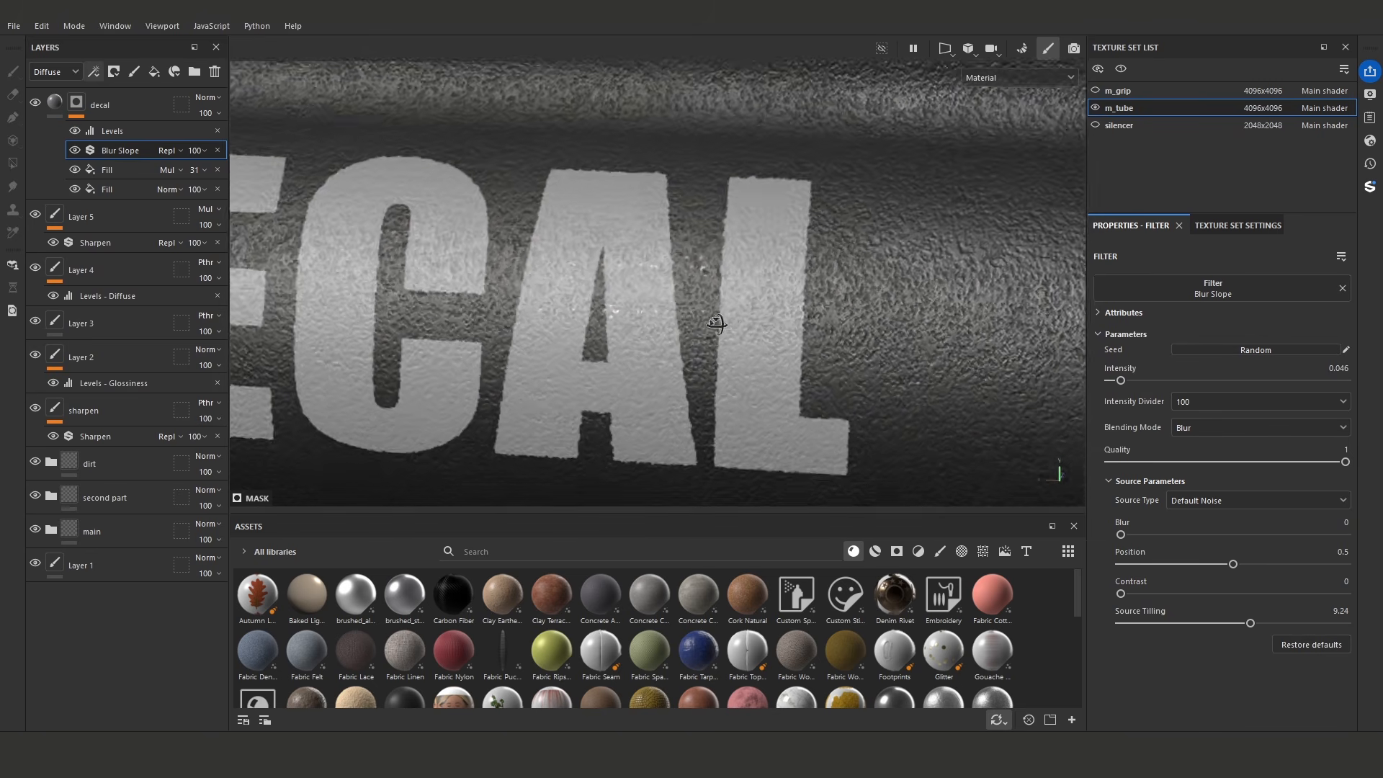
scroll(719, 324, "up", 3)
left_click_drag(1121, 381, 1119, 381)
right_click_drag(1034, 366, 736, 309, "alt")
left_click_drag(737, 309, 560, 261, "alt")
right_click_drag(560, 261, 1078, 377, "alt")
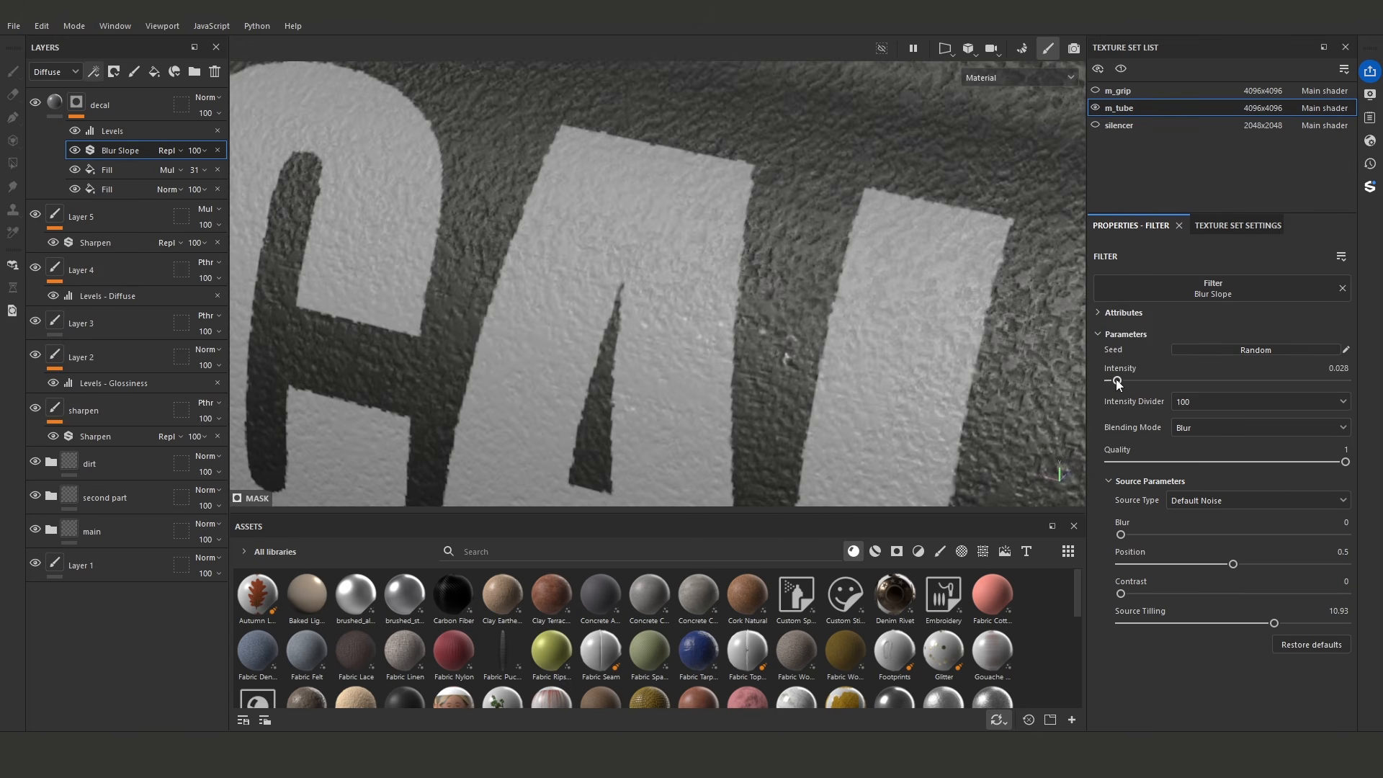
right_click_drag(966, 363, 590, 339, "alt")
left_click_drag(590, 339, 530, 287, "alt")
right_click_drag(531, 287, 626, 284, "alt")
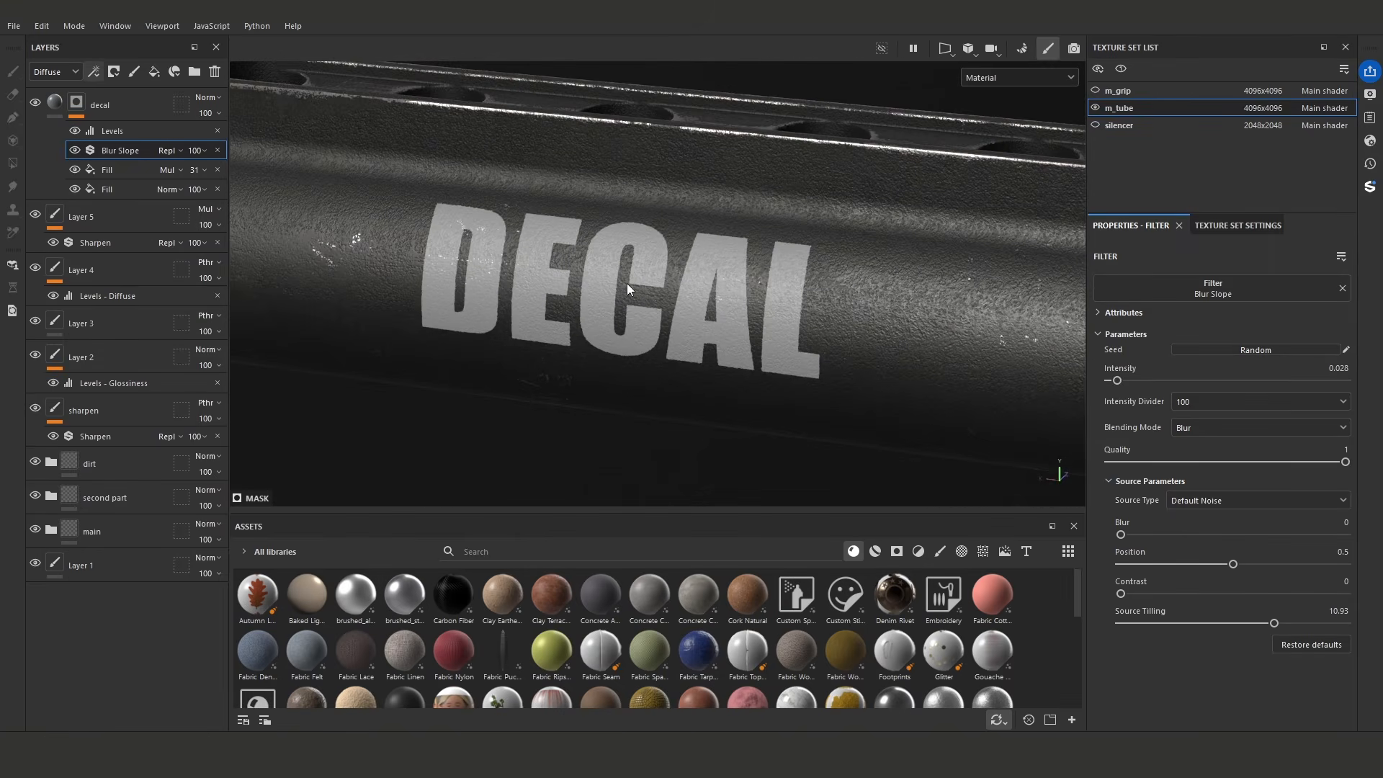
- Add a Fill effect below Levels in the decal mask using Metal Imperfection seamless 058 and set it to Subtract
left_click(94, 71)
left_click(119, 130)
left_click(983, 551)
left_click_drag(1078, 576, 1078, 670)
left_click_drag(616, 646, 1225, 534)
left_click(170, 150)
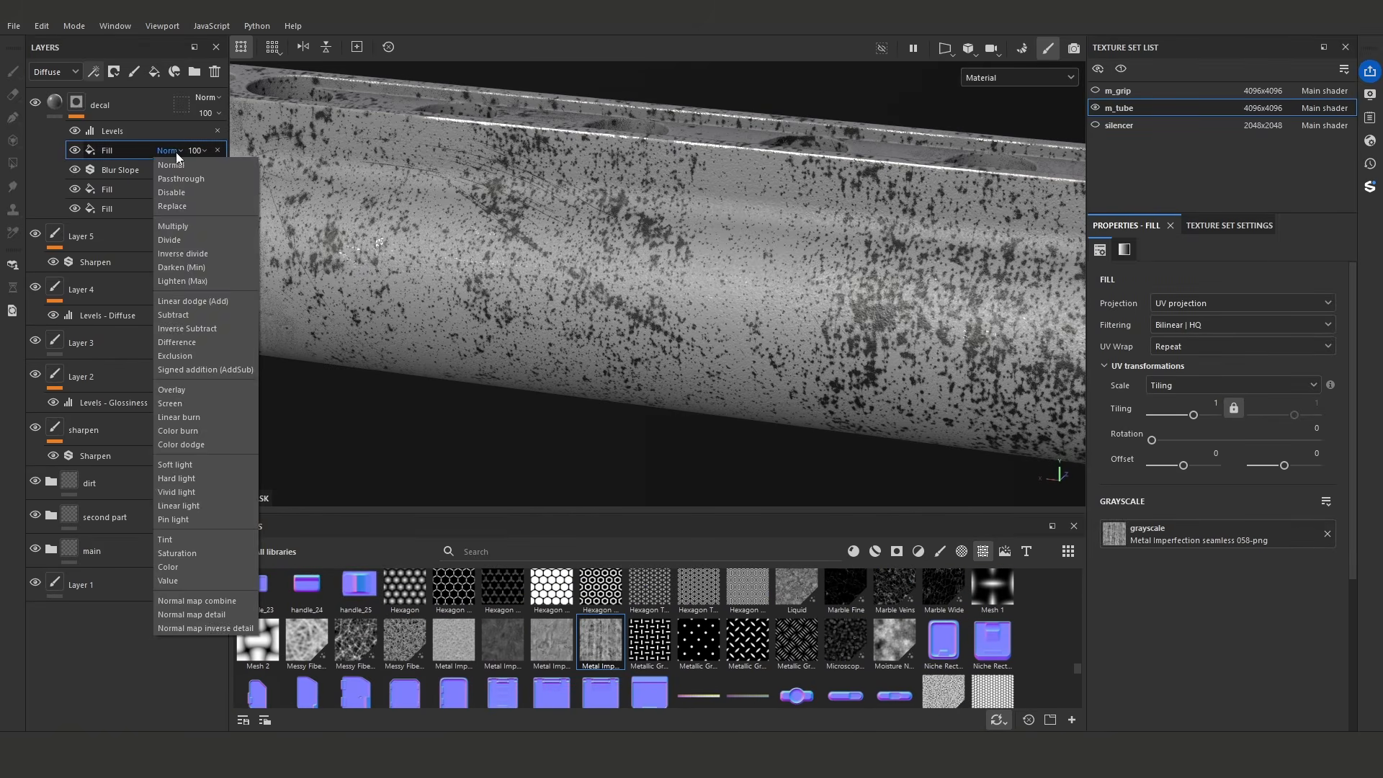
left_click(194, 318)
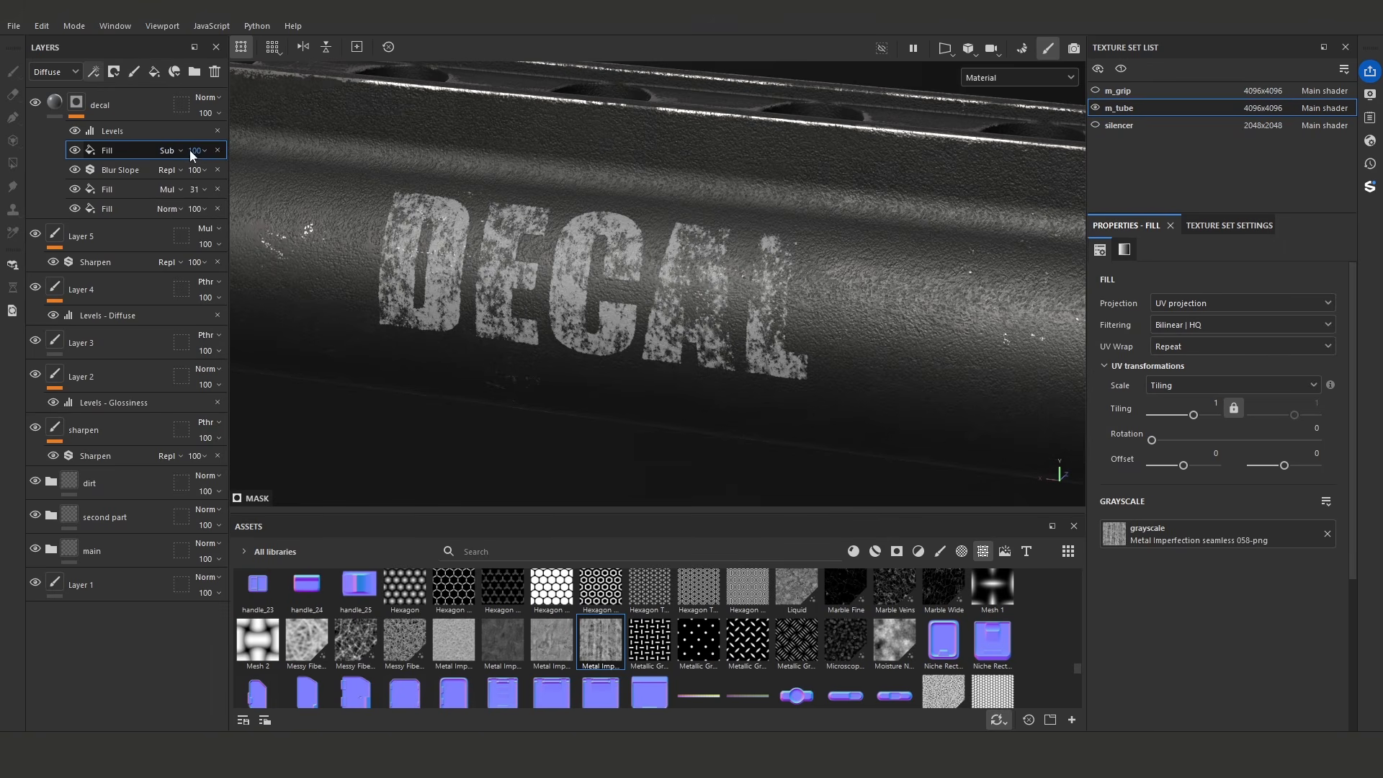
- Replace the Subtract fill's texture with a grunge map and fine-tune it for subtle wear on the letters
left_click_drag(1077, 670, 1077, 645)
left_click_drag(502, 632, 1175, 539)
mouse_move(1220, 647)
left_mouse_down()
mouse_move(1235, 648)
mouse_move(1205, 649)
left_mouse_up()
mouse_move(670, 346)
left_mouse_down("alt")
mouse_move(745, 380)
mouse_move(654, 365)
left_mouse_up("alt")
- Enable the glossiness channel on the decal layer's fill and set its glossiness to about 0.46
left_click(55, 102)
left_click(1217, 527)
left_click(1249, 702)
left_click_drag(1247, 704, 1207, 704)
left_click(1167, 528)
left_click(1171, 530)
left_click_drag(958, 353, 925, 239, "alt")
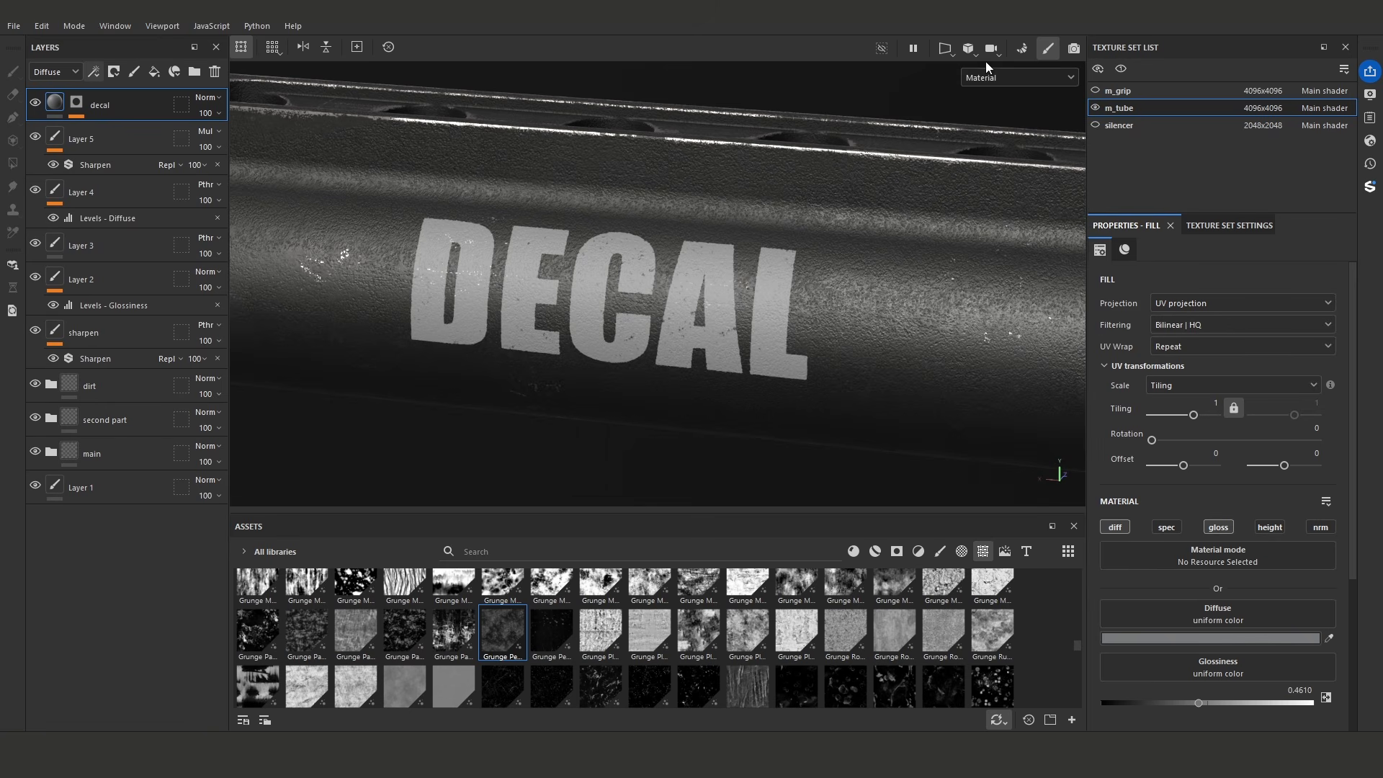
left_click_drag(788, 212, 768, 207, "alt")
- Try a different glossiness value and channel blend mode for the decal layer in single-channel view, and return to the material view
left_click(1010, 77)
left_click(997, 141)
left_click(1204, 704)
left_click(54, 72)
left_click(50, 100)
left_click(208, 97)
left_click(232, 338)
left_click(1189, 703)
key("m")
left_click_drag(826, 354, 750, 317, "alt")
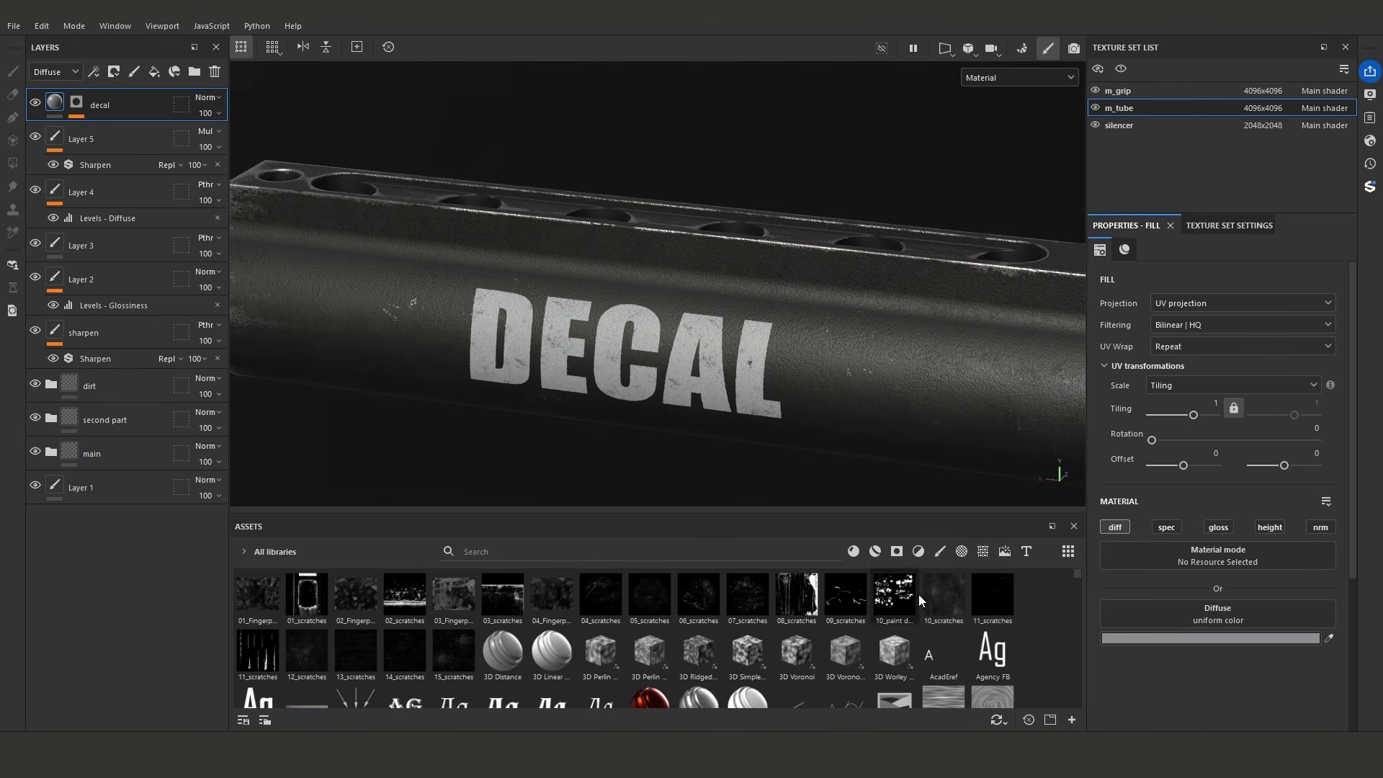
- Show the automatic update settings for the assets and the project's resources
left_click(998, 719)
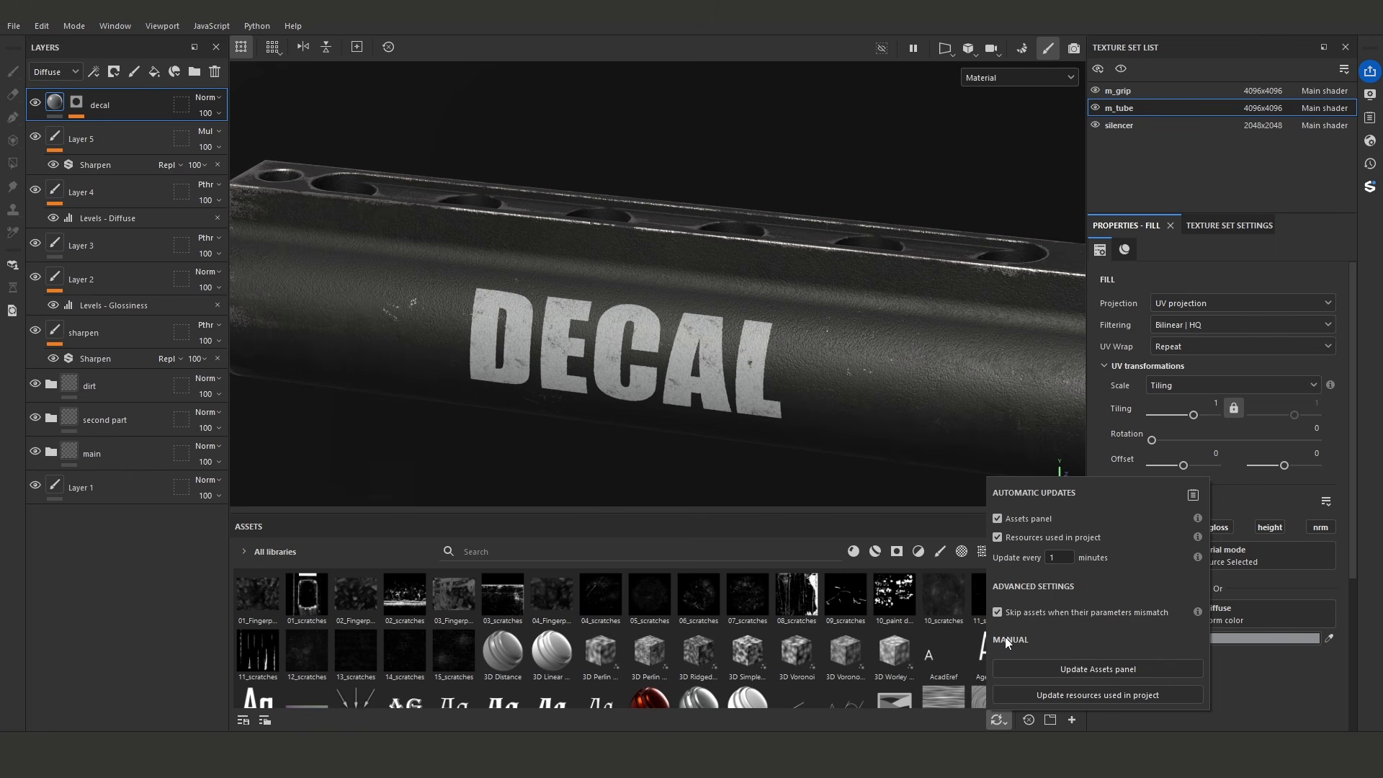
left_click(1002, 720)
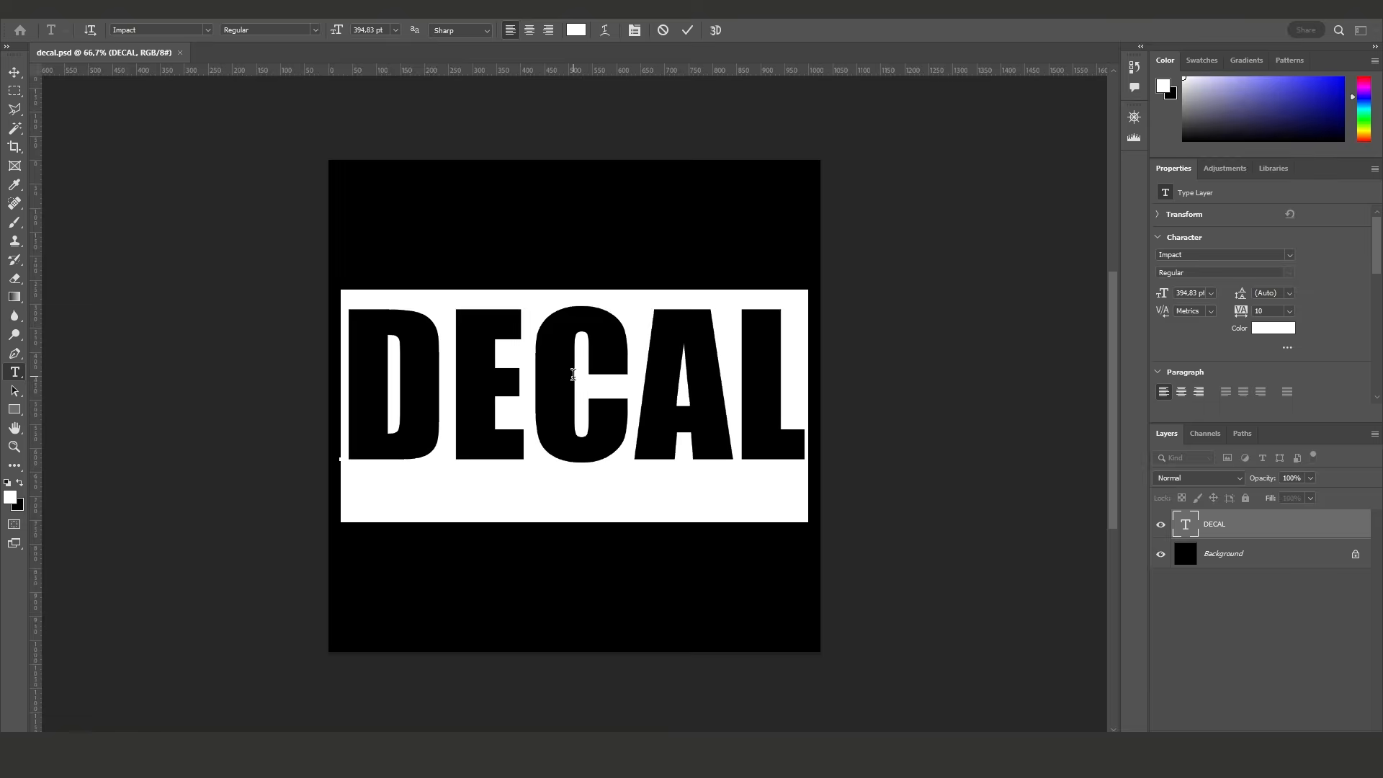
- Switch to Photoshop, replace the DECAL text in decal.psd with SUBSCRIBE and set its font size to 220 pt
type("SUBSC")
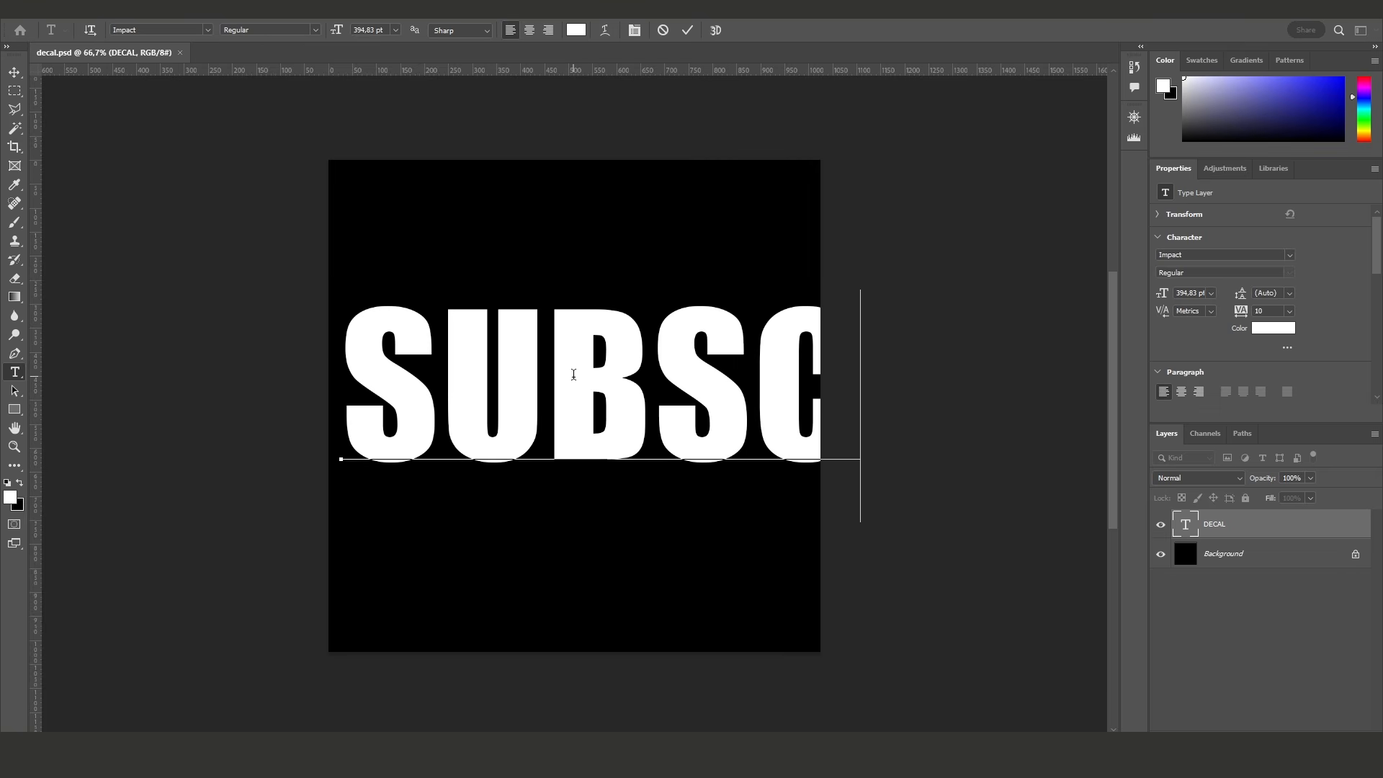
type("IB")
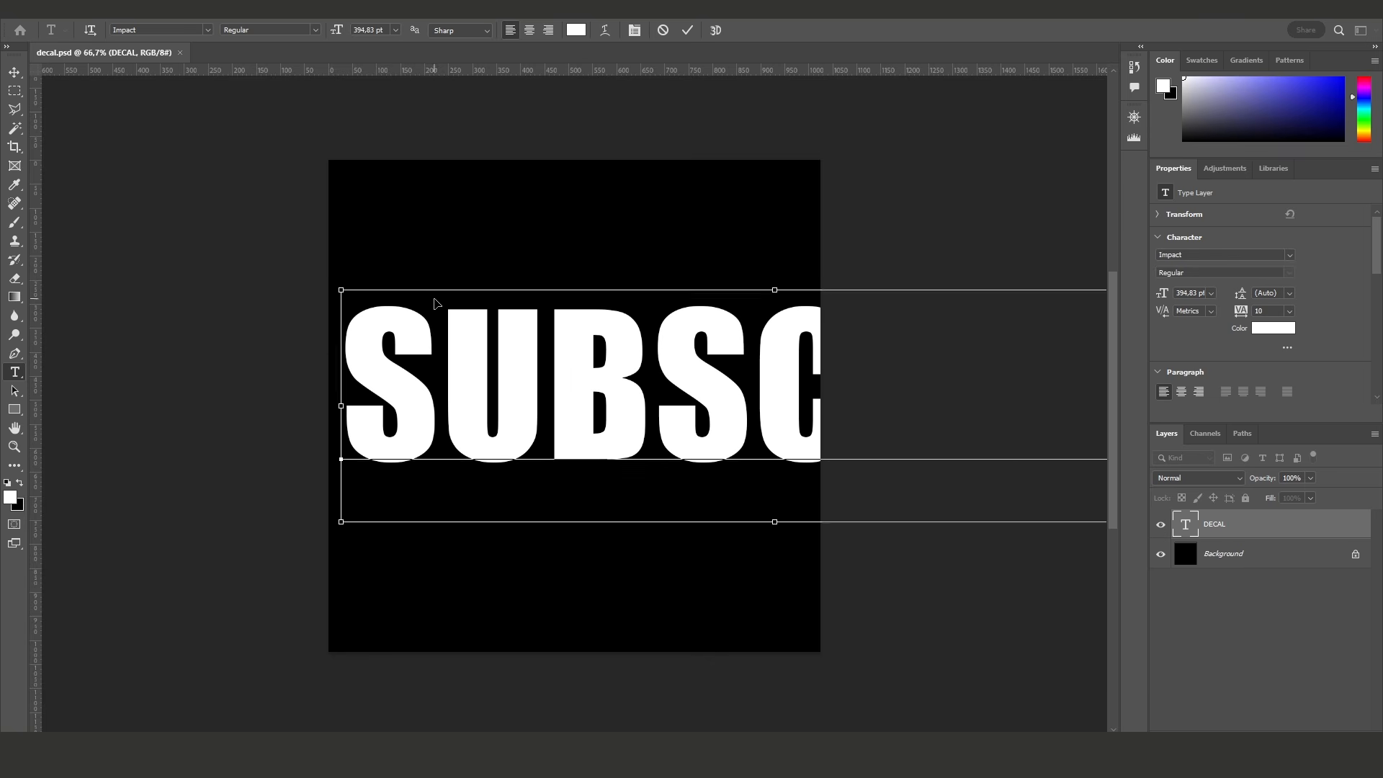
key("ctrl+a")
type("2")
key("Return")
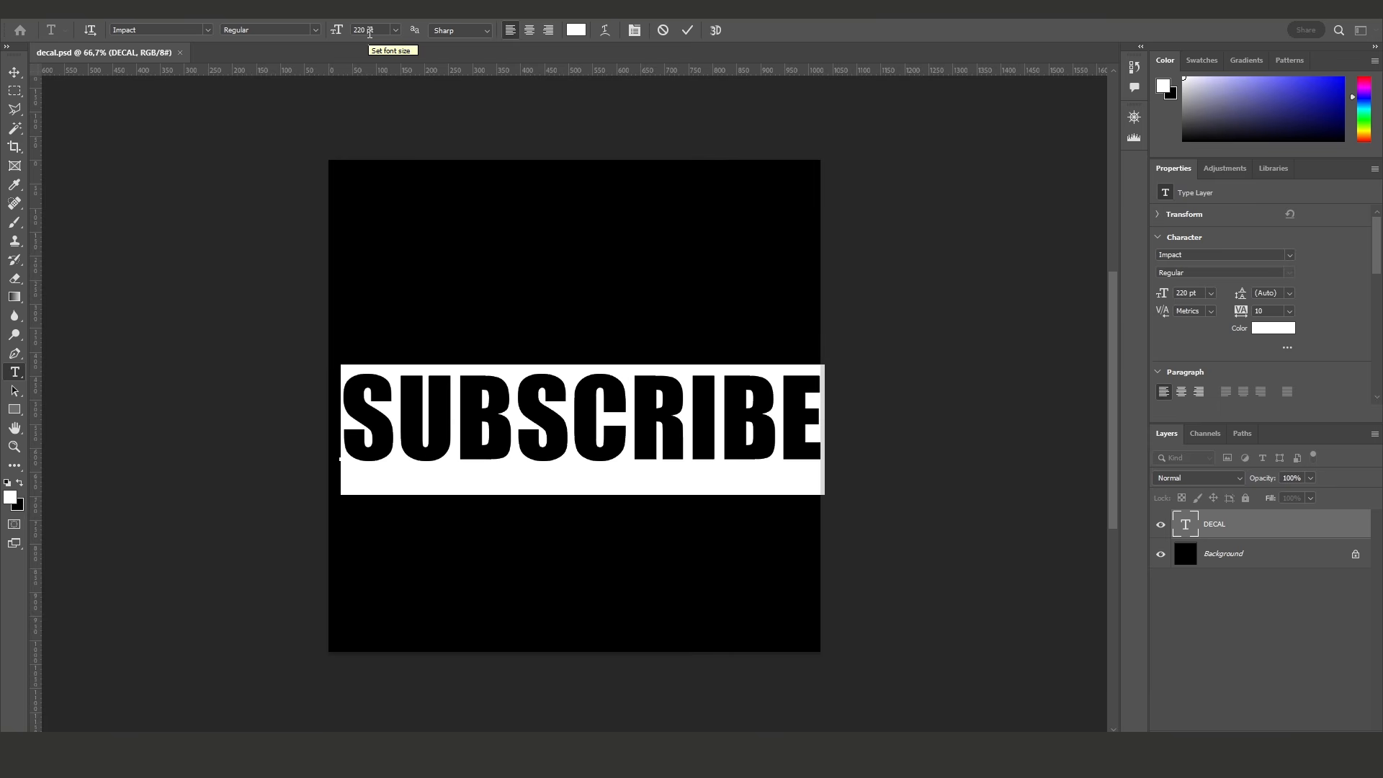
left_click(687, 30)
key("m")
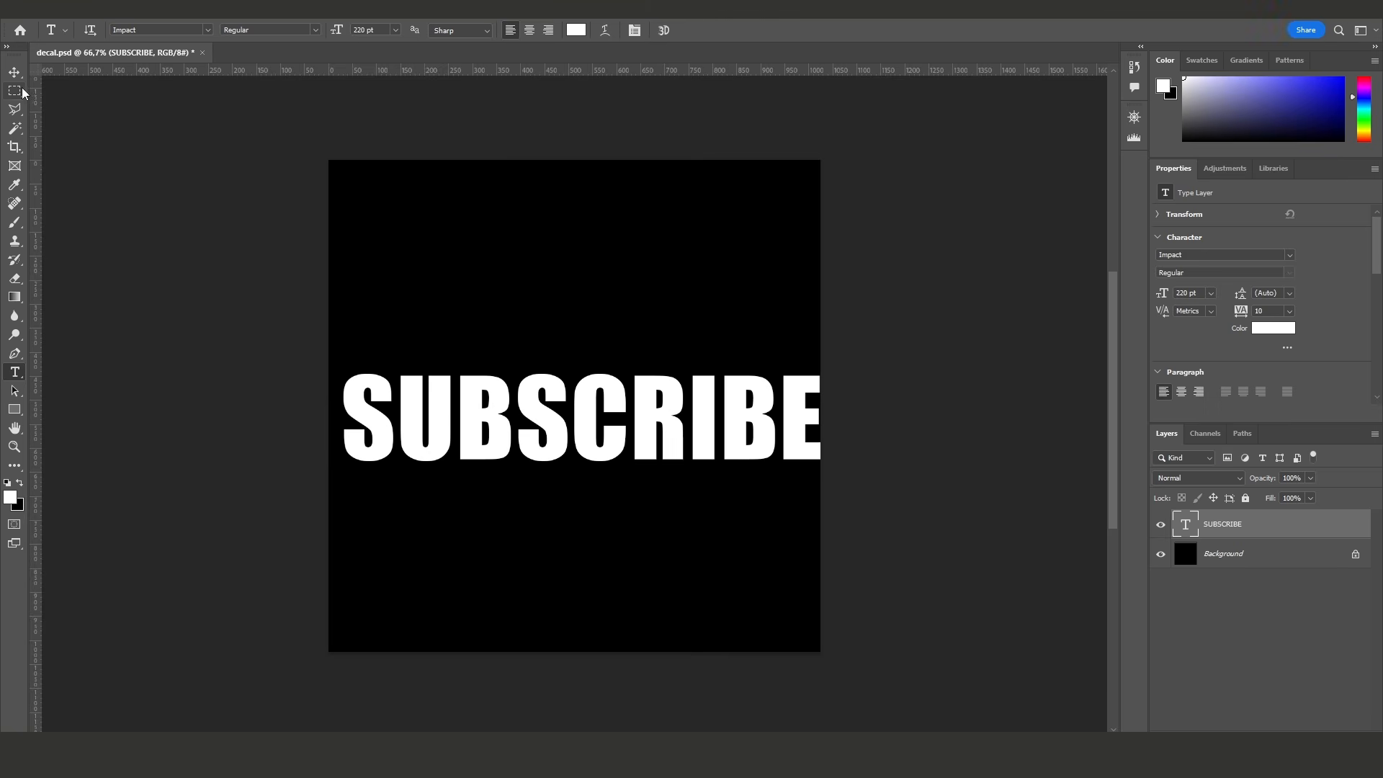
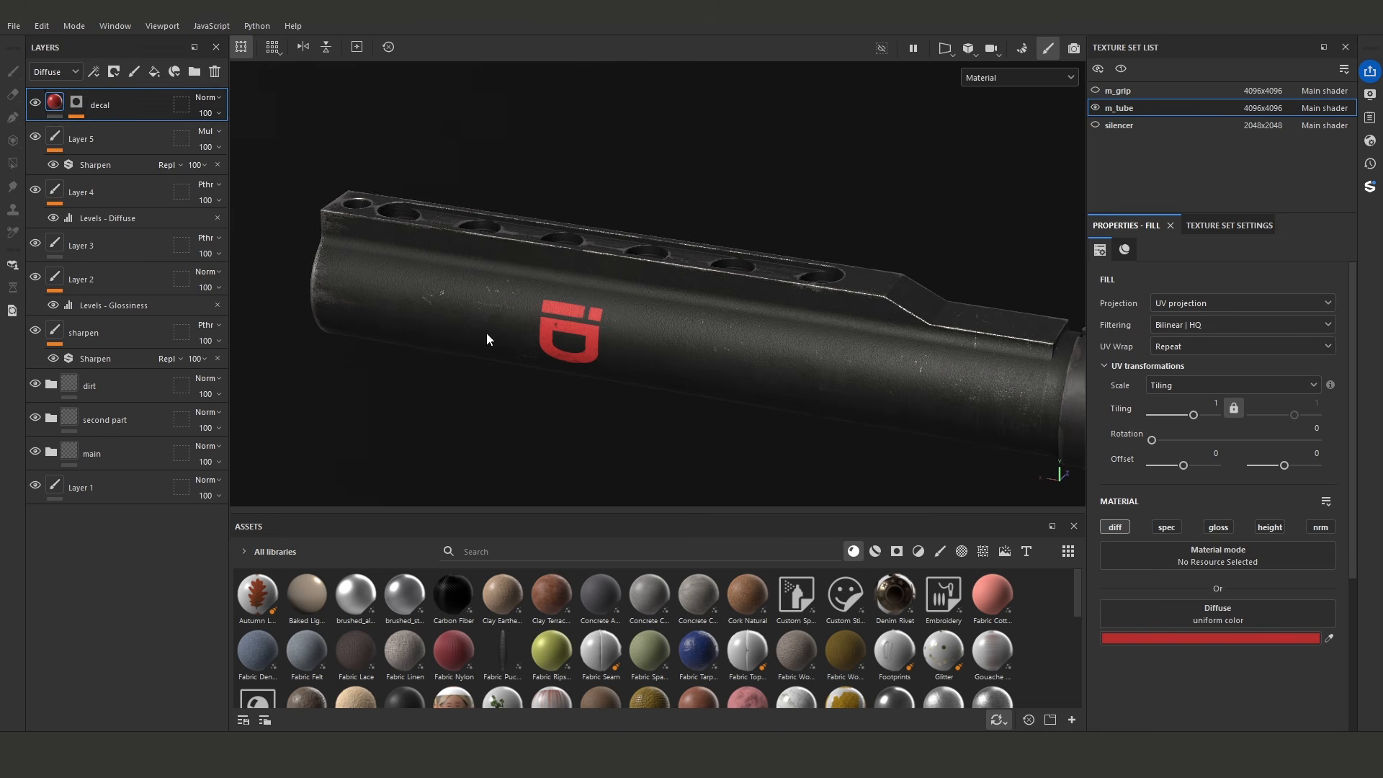
- Change the decal layer's diffuse fill color to green, about 2CB133
left_click_drag(371, 244, 540, 287, "alt")
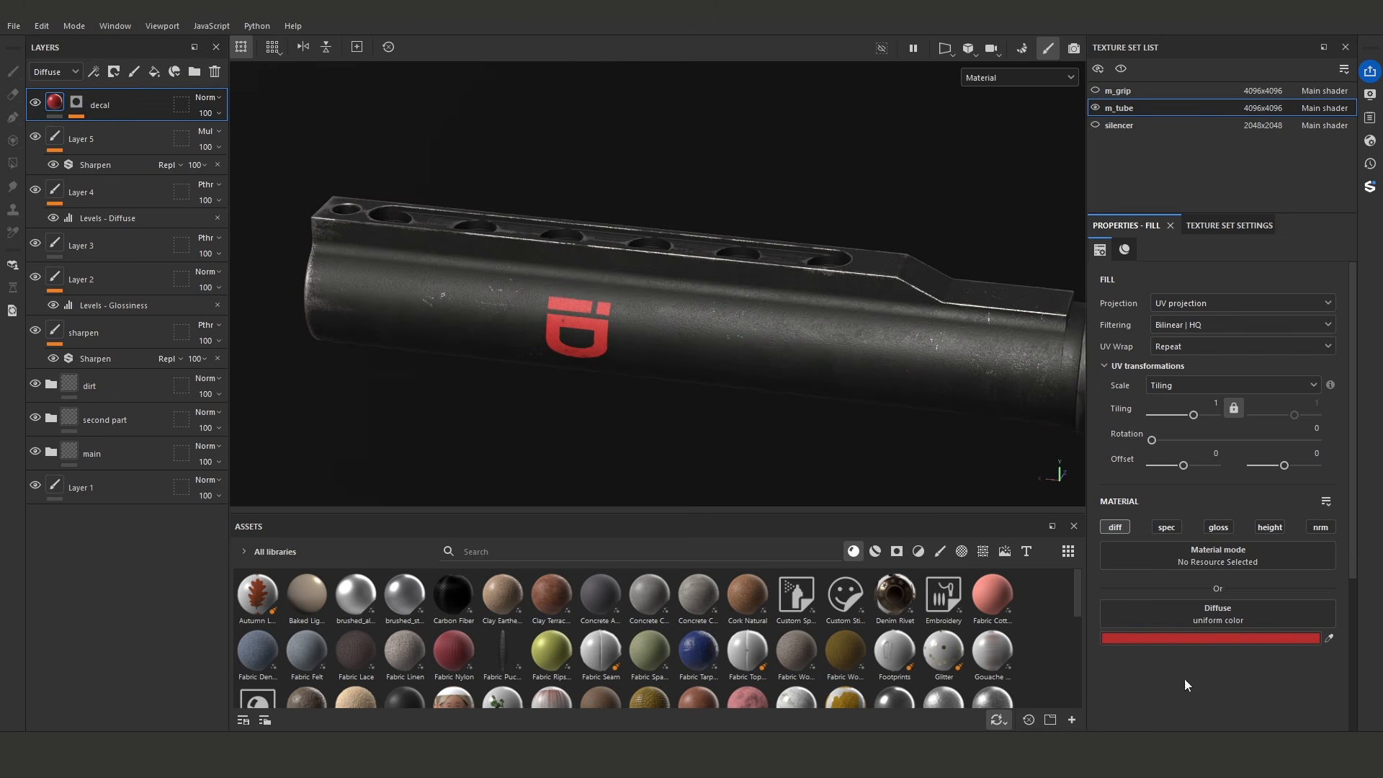
left_click(1182, 638)
left_click(1174, 617)
mouse_move(1121, 557)
left_mouse_down()
mouse_move(1139, 534)
mouse_move(1128, 562)
left_mouse_up()
left_click_drag(700, 429, 679, 436, "alt")
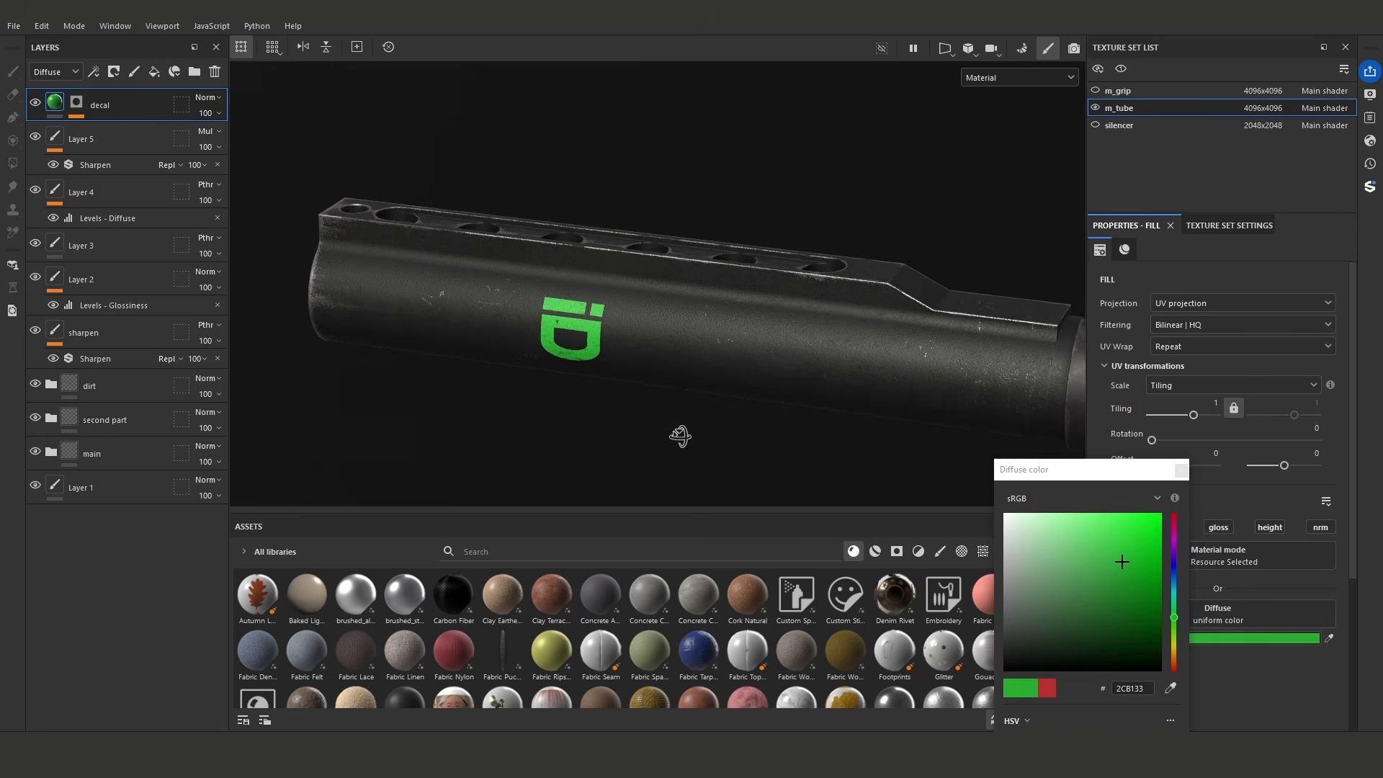
left_click(1182, 470)
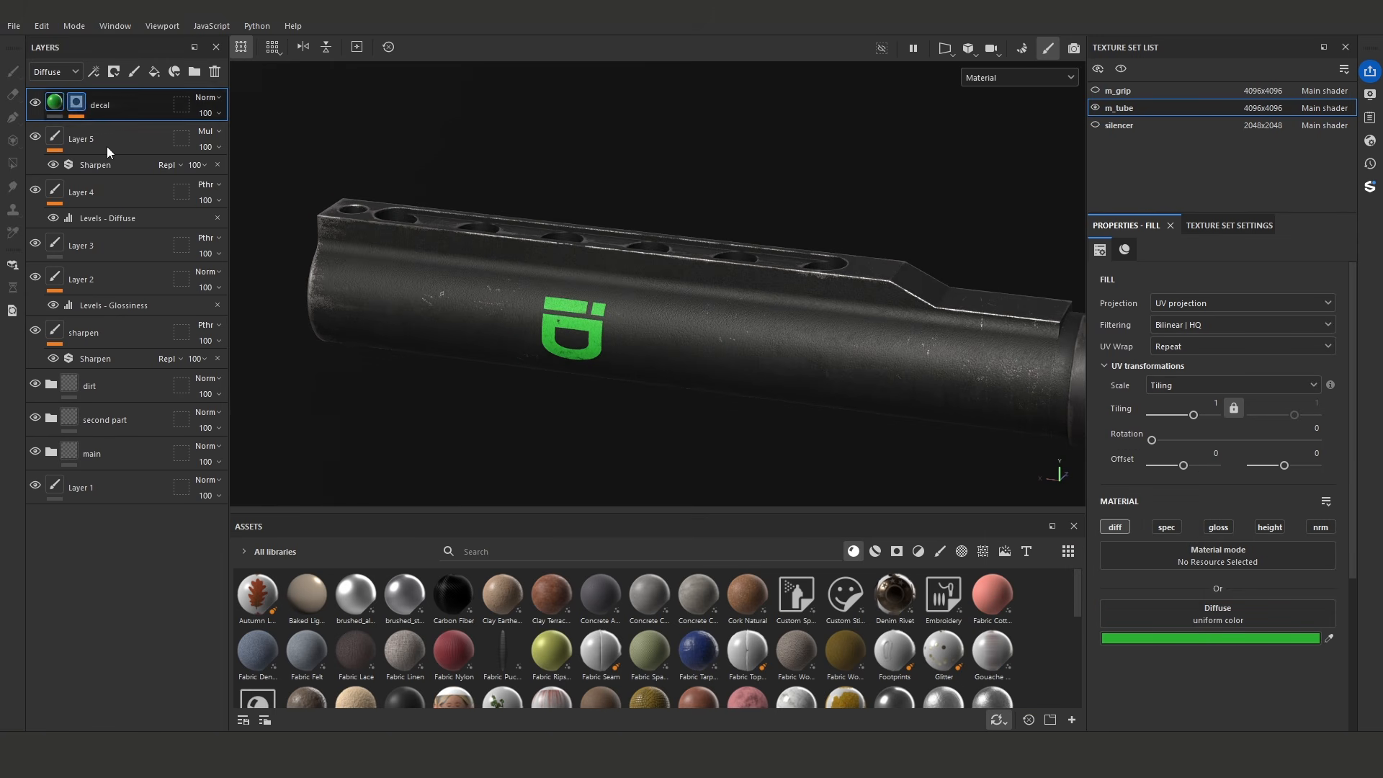
- Examine the green decal on the tube from several angles with the layer's mask effects expanded
left_click(77, 103)
left_click(115, 208)
left_click_drag(608, 336, 602, 331)
key("w")
mouse_move(591, 409)
left_mouse_down("alt")
mouse_move(778, 396)
mouse_move(538, 252)
mouse_move(574, 247)
mouse_move(435, 213)
mouse_move(455, 238)
left_mouse_up("alt")
left_click(141, 105)
key("bracketleft")
key("bracketleft")
key("bracketleft")
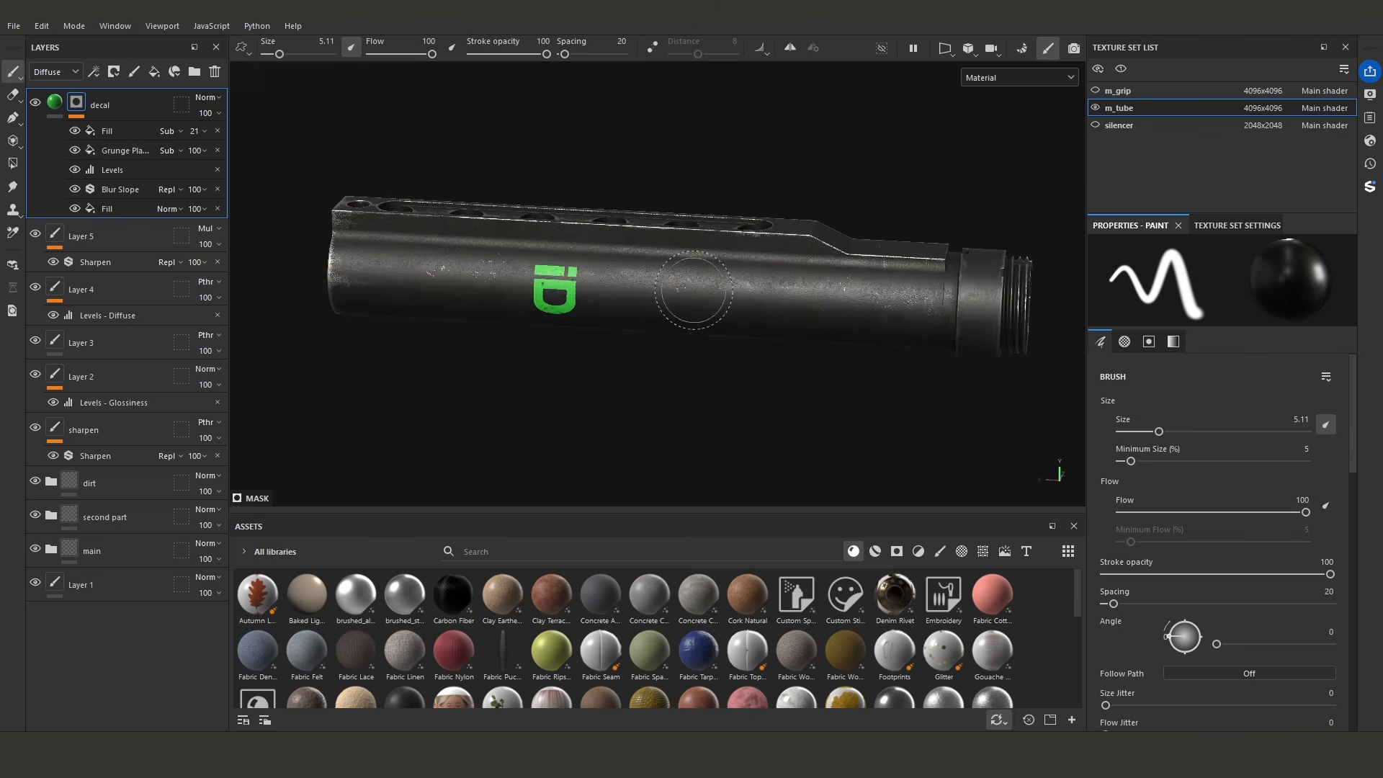
left_click_drag(695, 293, 635, 305, "alt")
left_click_drag(663, 368, 668, 364, "alt")
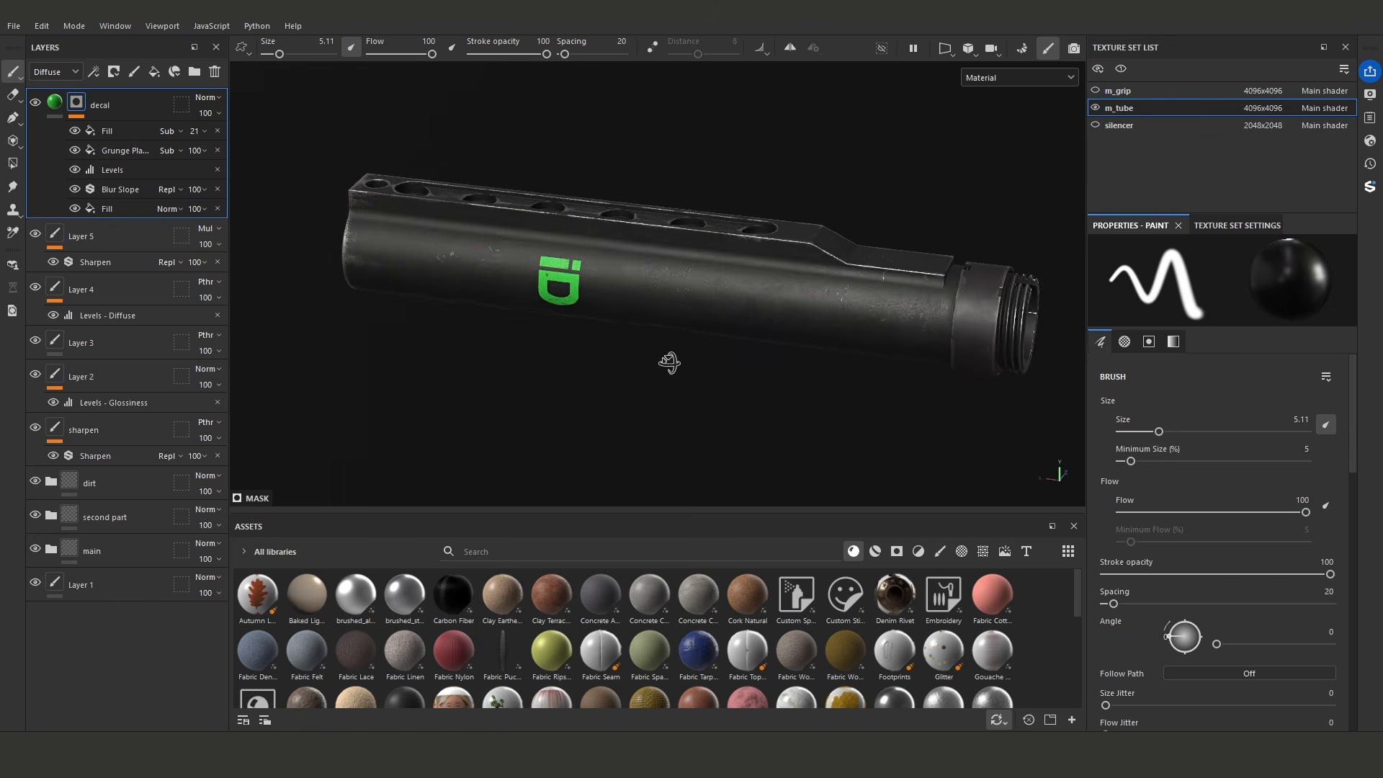
right_click_drag(670, 365, 762, 346, "alt")
middle_click_drag(699, 372, 679, 383, "alt")
middle_click_drag(679, 383, 666, 399, "alt")
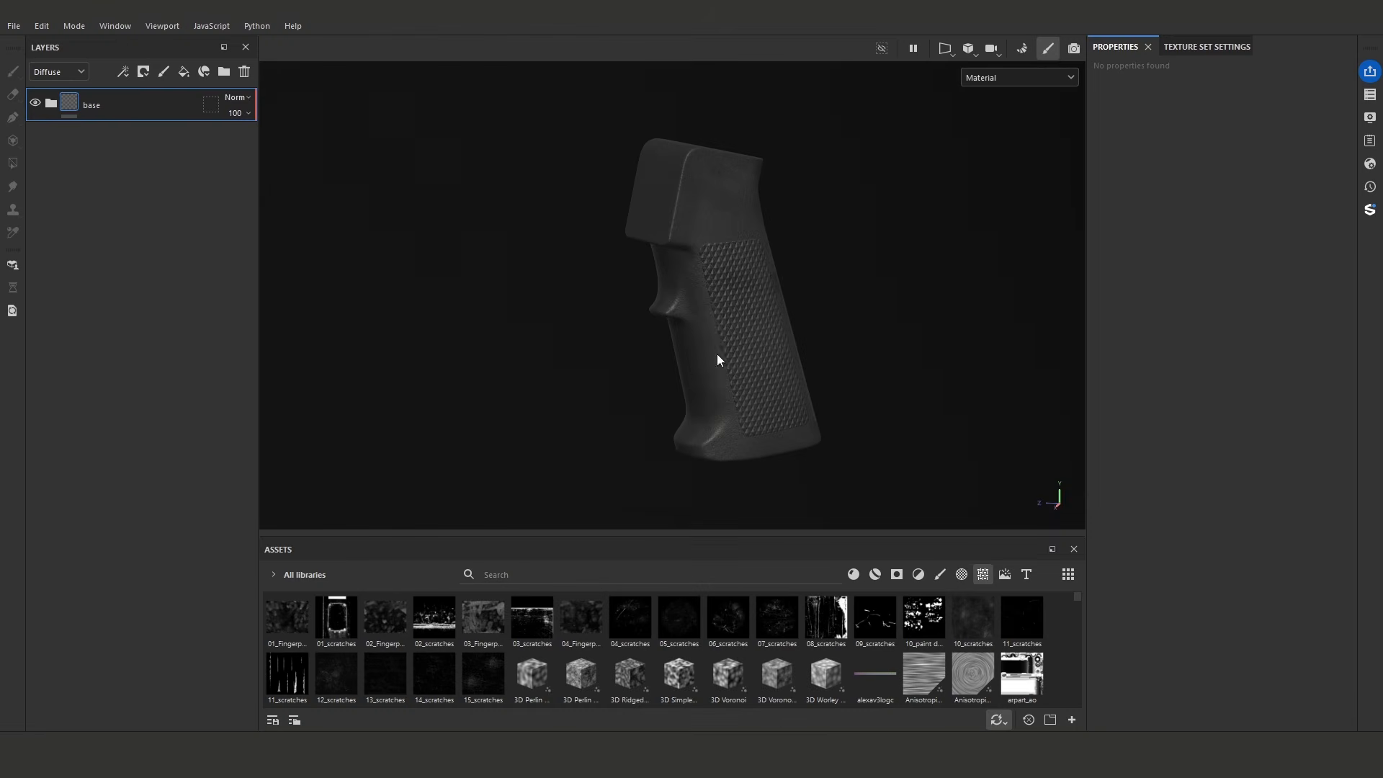
- Add a fill layer above the grip's base folder, give it a black mask, and add a fill effect to that mask
mouse_move(719, 361)
left_mouse_down("alt")
mouse_move(716, 318)
mouse_move(955, 412)
left_mouse_up("alt")
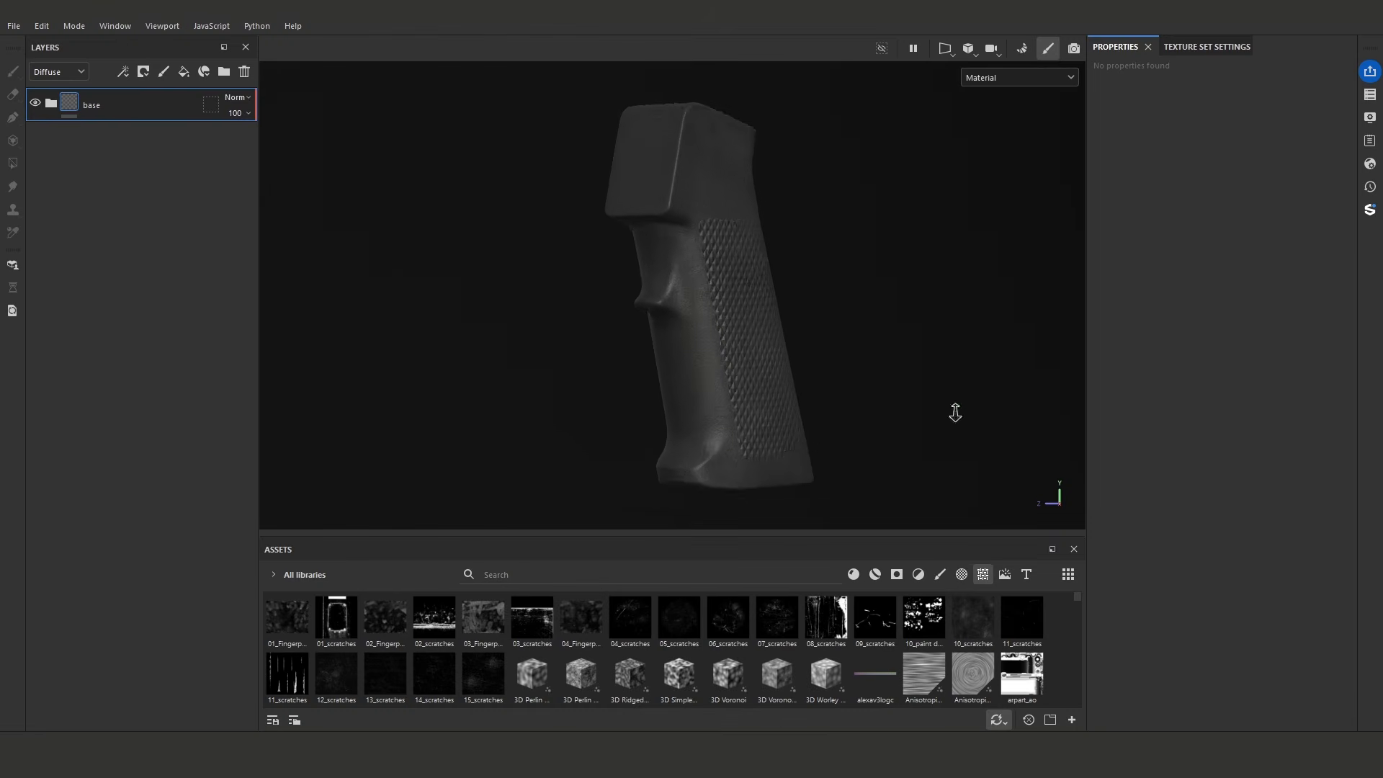
right_click_drag(956, 412, 986, 431, "alt")
middle_click_drag(825, 417, 849, 383, "alt")
left_click_drag(849, 383, 975, 379, "alt")
right_click_drag(975, 379, 778, 288, "alt")
right_click_drag(804, 367, 782, 371, "alt")
left_click_drag(782, 370, 806, 369, "alt")
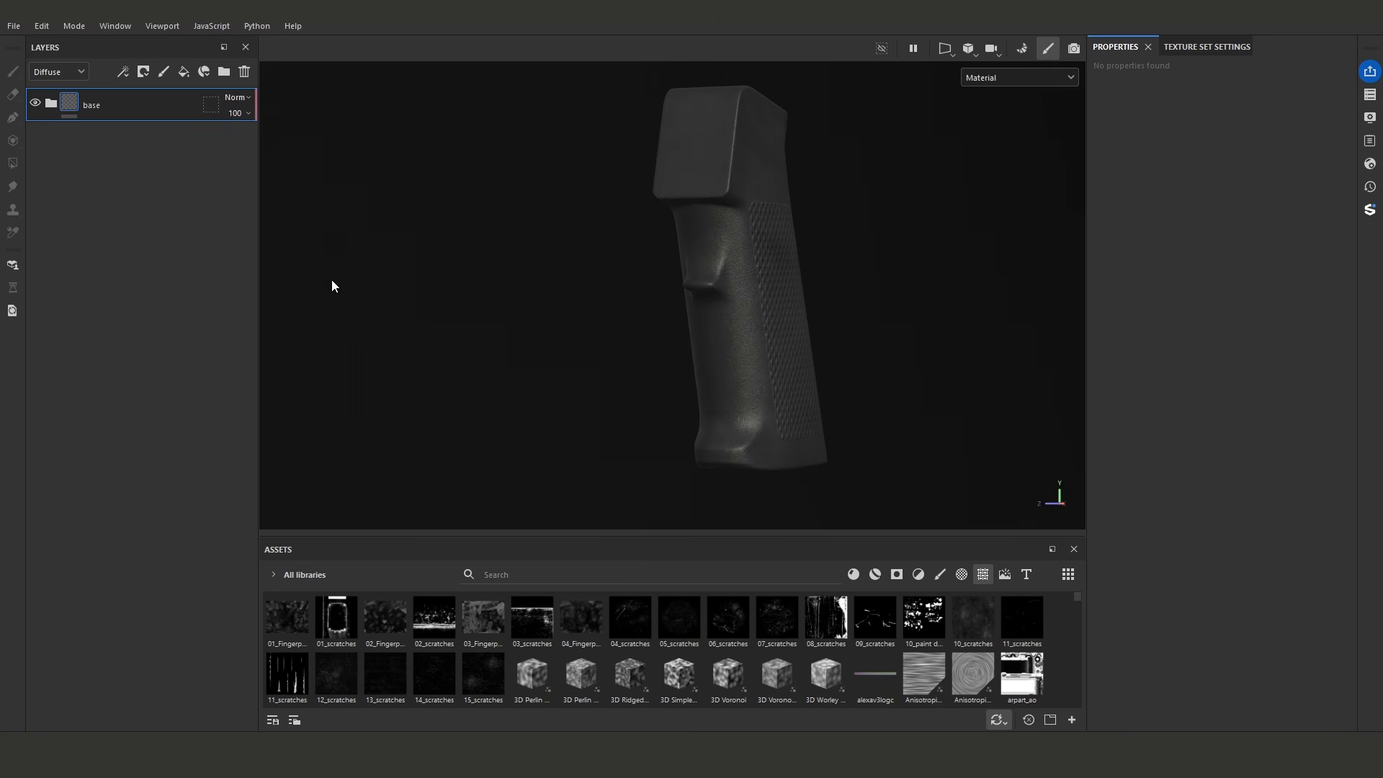
left_click(183, 71)
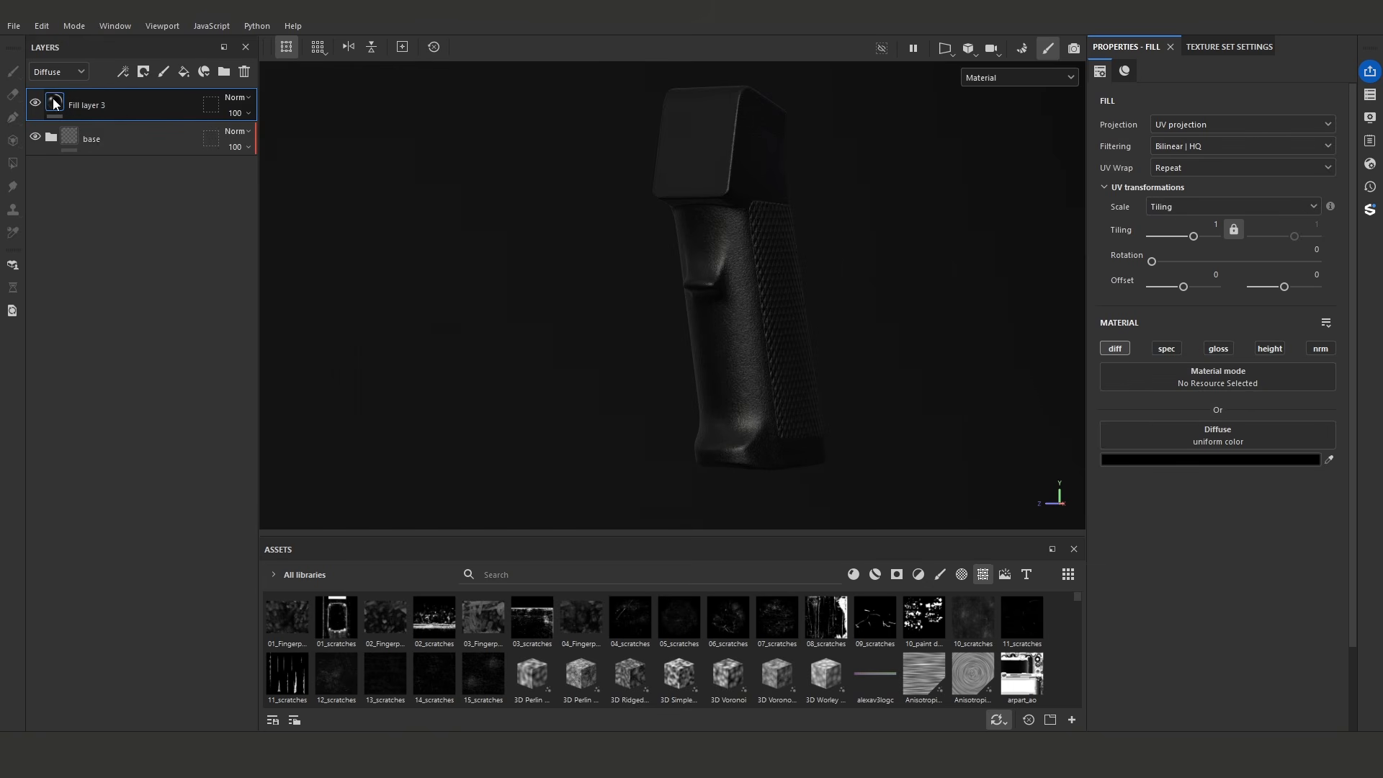
left_click(123, 72)
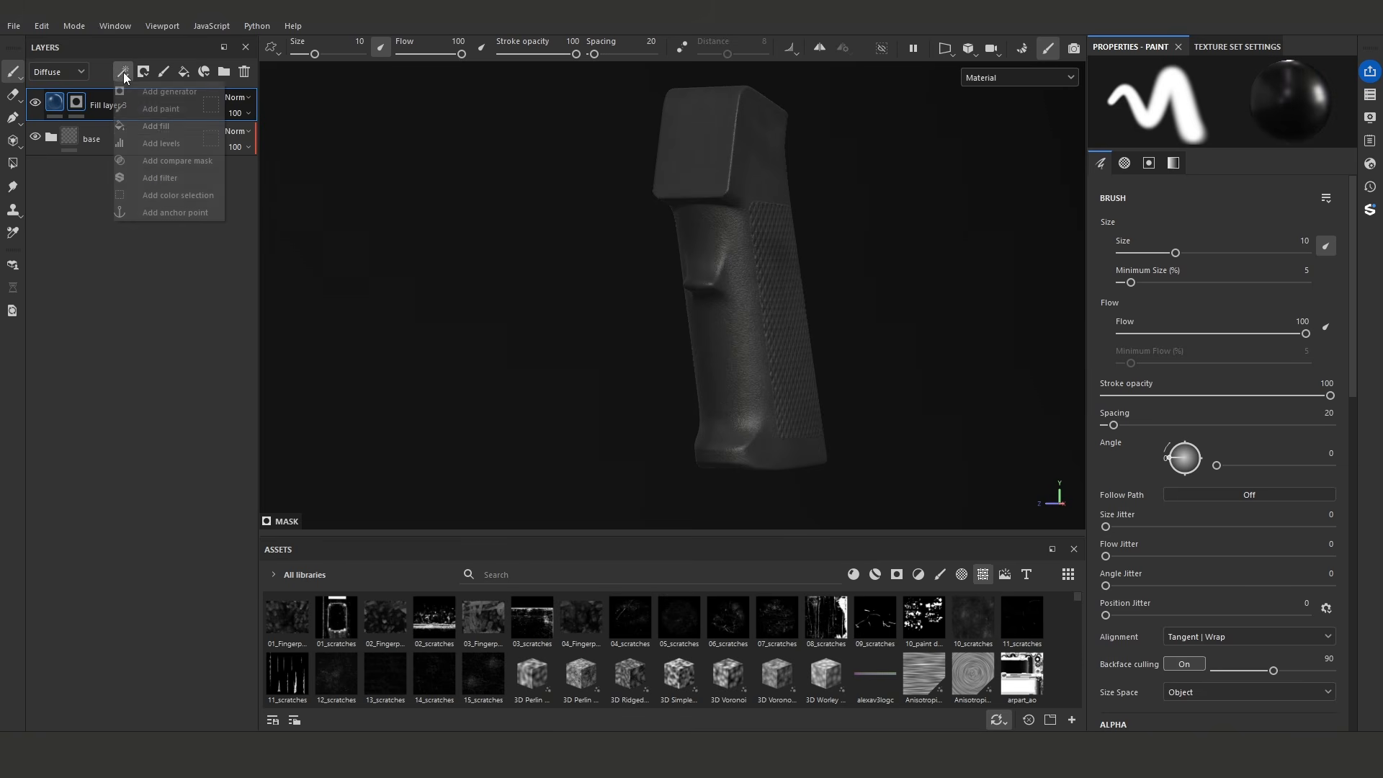
left_click(158, 126)
- Search the assets for gradients and assign Gradient Linear 2 as the mask fill's grayscale
left_click(583, 572)
type("gradie")
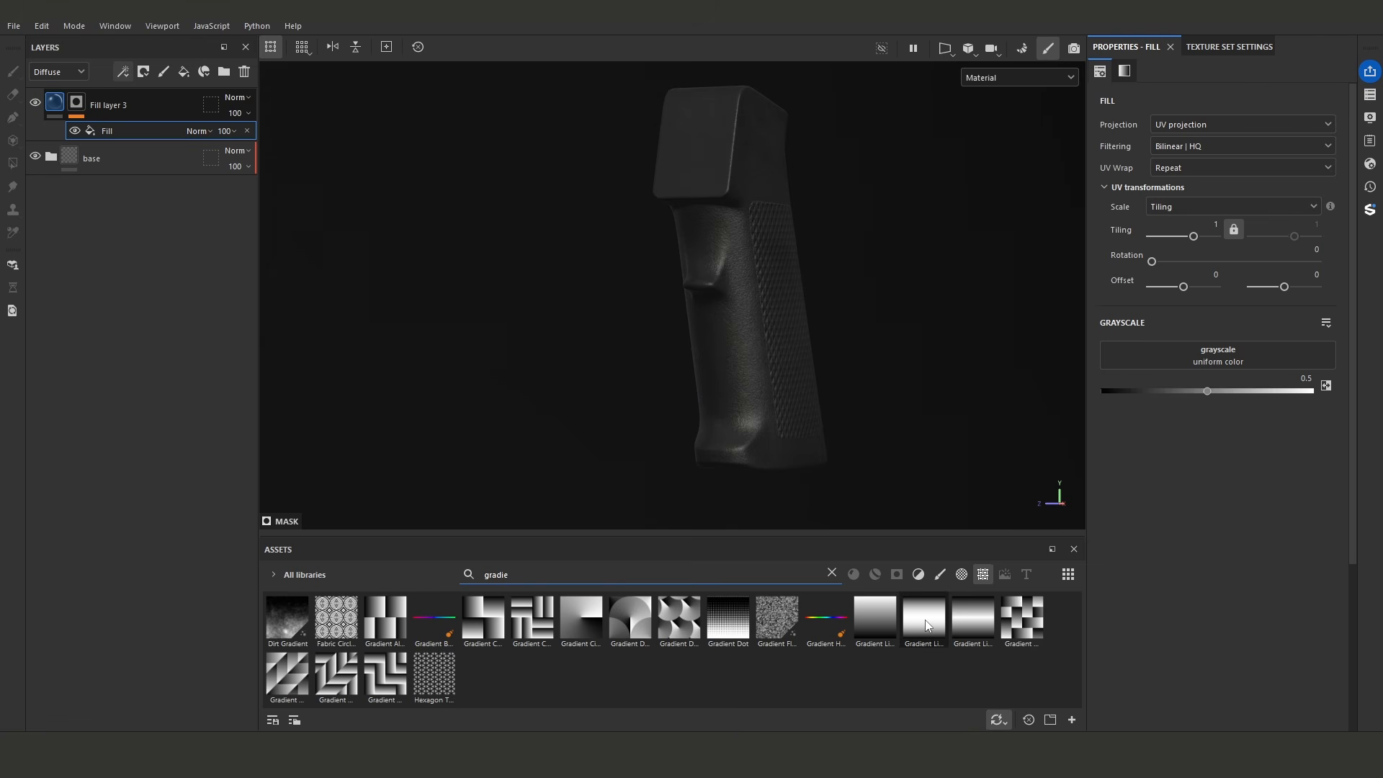
mouse_move(971, 621)
left_click_drag(921, 618, 1195, 356)
- Set the gradient's projection to Planar projection and show only the layer's mask on the grip
left_click_drag(856, 361, 875, 358, "alt")
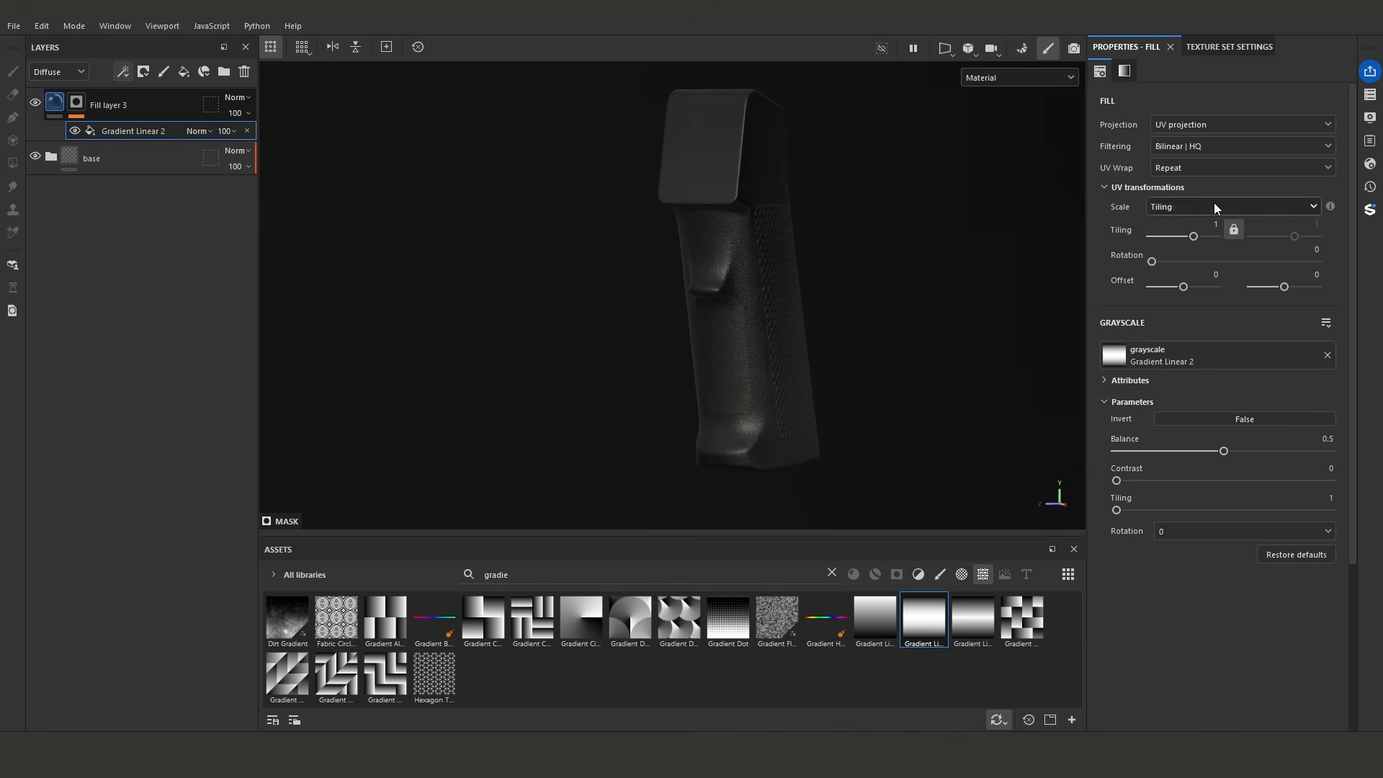
left_click(1199, 126)
left_click(1195, 183)
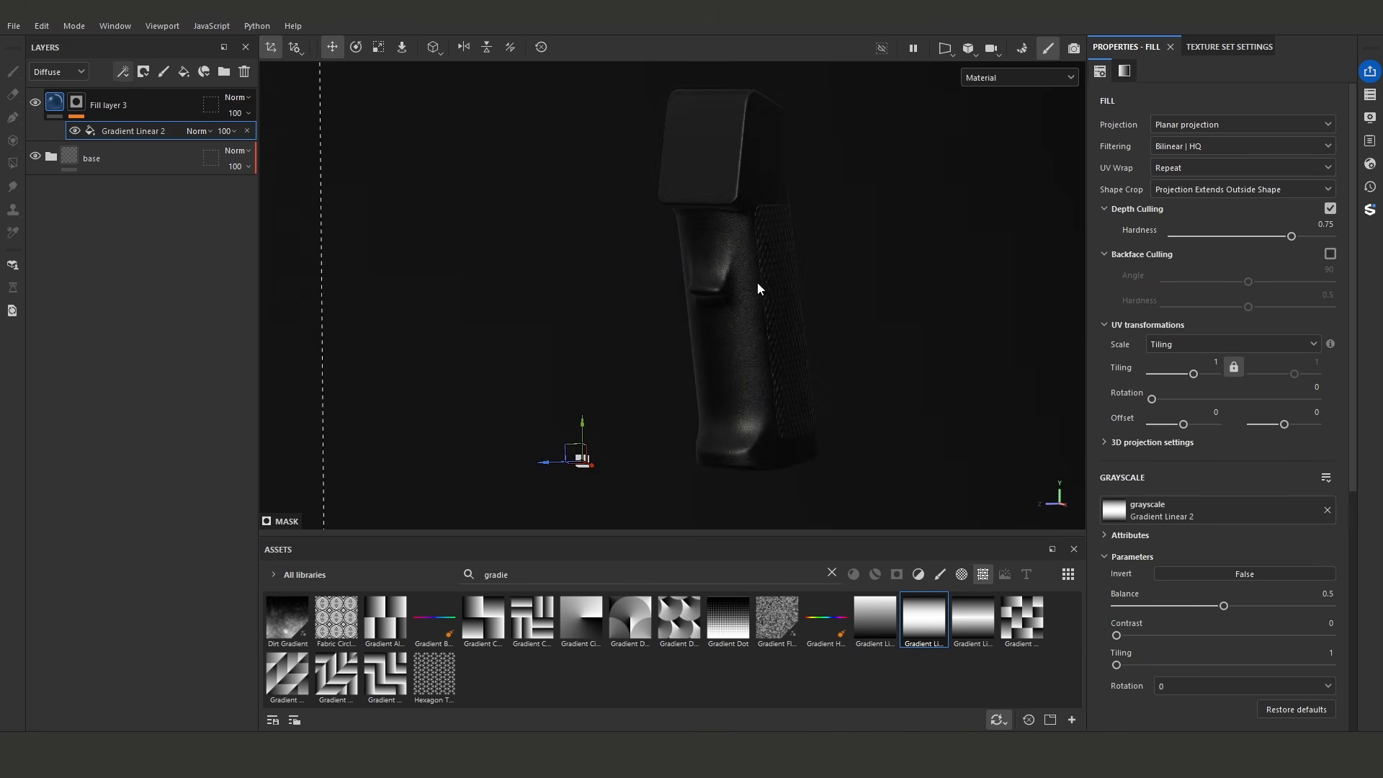
left_click(77, 105, "alt")
scroll(654, 313, "down", 2)
left_click_drag(654, 314, 660, 330, "alt")
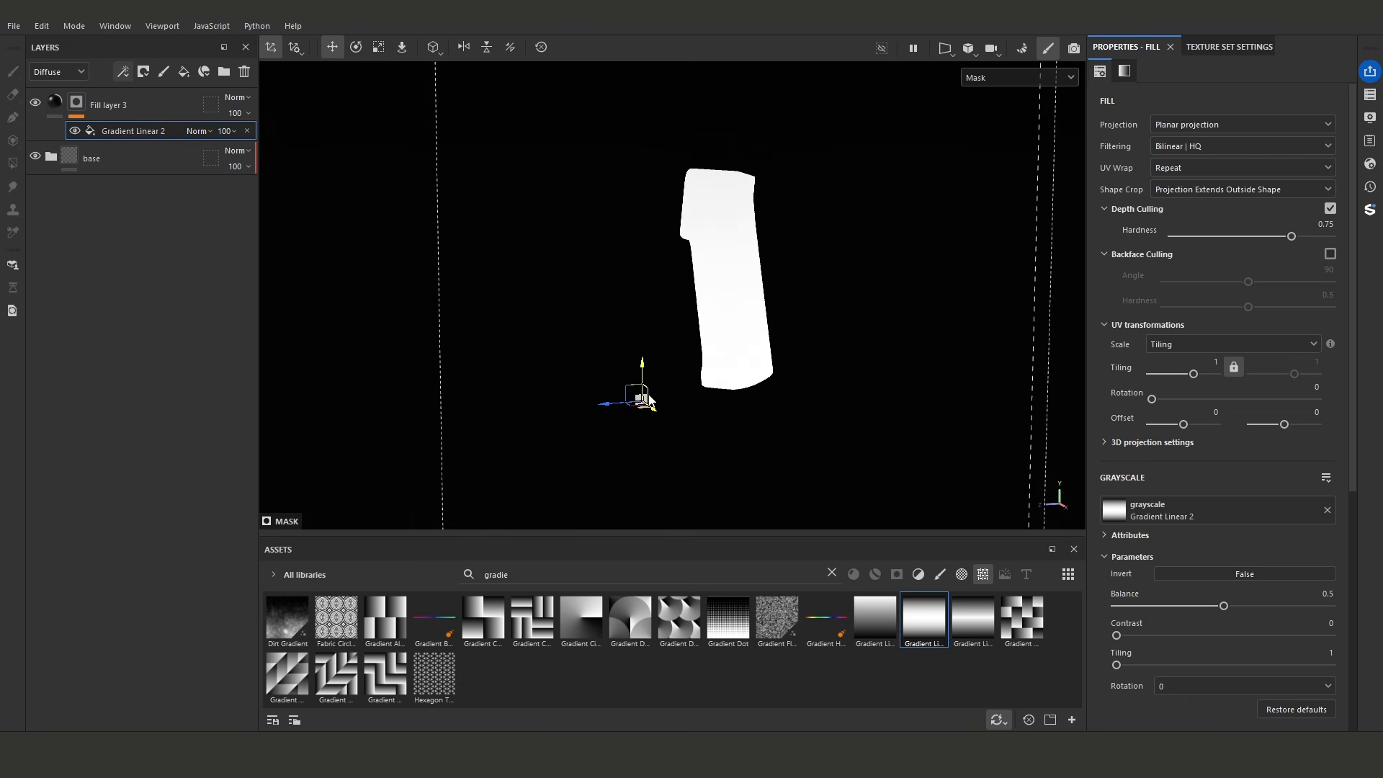
- Scale the planar projection down to a small box and set its UV Wrap to None
key("r")
mouse_move(645, 410)
left_mouse_down("alt")
mouse_move(756, 454)
mouse_move(670, 445)
mouse_move(522, 365)
mouse_move(389, 318)
mouse_move(602, 452)
mouse_move(666, 461)
mouse_move(573, 406)
mouse_move(436, 378)
left_mouse_up("alt")
key("e")
key("r")
left_click(1204, 169)
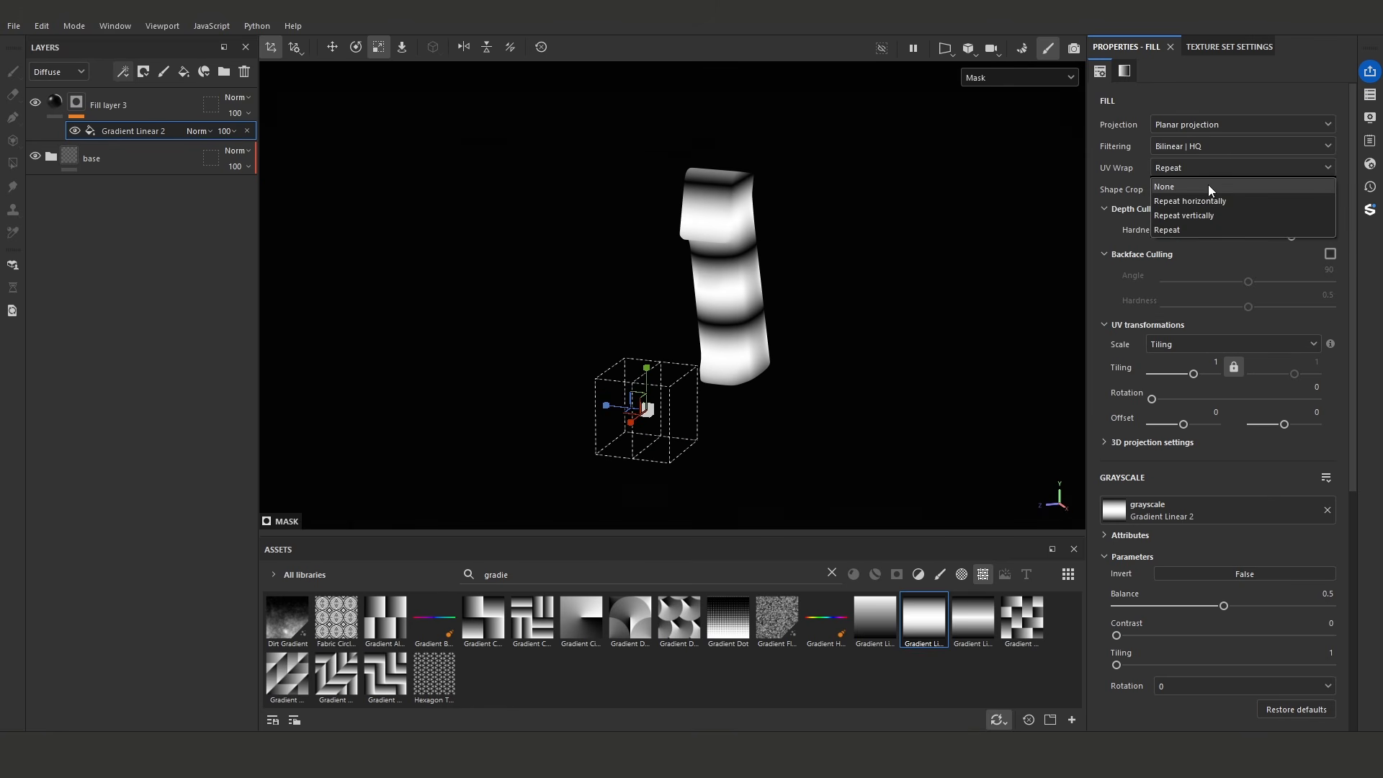
left_click(1207, 184)
- Move the planar projection onto the middle of the grip and rotate it
key("w")
left_click_drag(669, 404, 916, 231)
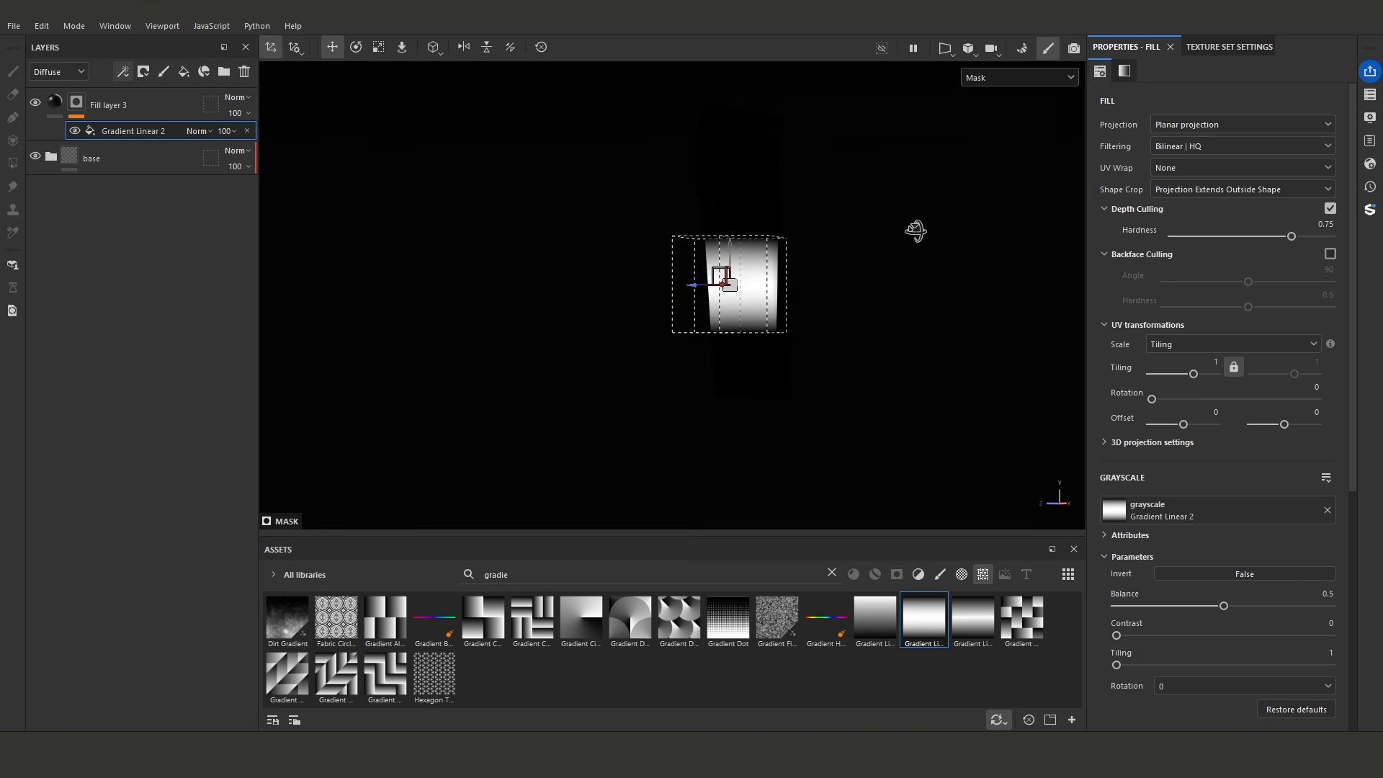
scroll(821, 250, "up", 2)
key("e")
left_click_drag(758, 266, 740, 315, "shift")
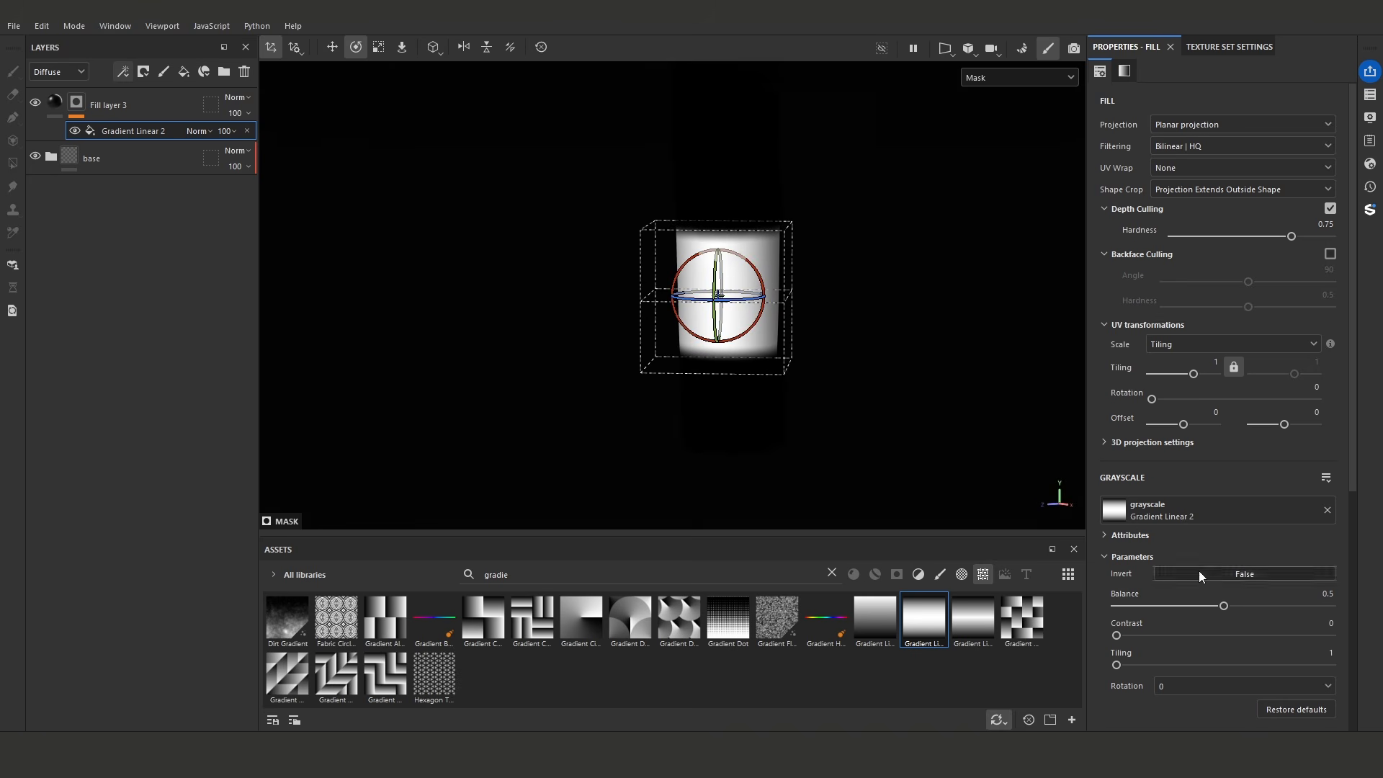
- Set the gradient's Balance to about 0.02 and its Contrast to about 0.32
left_click_drag(1216, 606, 1120, 608)
scroll(748, 292, "up", 3)
left_click_drag(828, 302, 854, 287, "alt")
left_click_drag(1122, 635, 1185, 635)
- Stretch the projection along the grip and narrow its width so the gradient forms one thin lengthwise line
key("r")
left_click_drag(731, 309, 668, 322)
key("q")
key("q")
key("r")
right_click_drag(608, 189, 715, 259, "alt")
left_click(702, 233)
left_click_drag(700, 256, 700, 184)
left_click_drag(715, 216, 504, 278, "alt")
mouse_move(688, 286)
left_mouse_down("alt")
mouse_move(648, 282)
mouse_move(739, 273)
mouse_move(602, 260)
mouse_move(864, 265)
mouse_move(702, 266)
left_mouse_up("alt")
mouse_move(775, 292)
left_mouse_down("alt")
mouse_move(865, 324)
mouse_move(718, 240)
mouse_move(648, 272)
mouse_move(716, 309)
mouse_move(735, 294)
mouse_move(749, 308)
left_mouse_up("alt")
key("w")
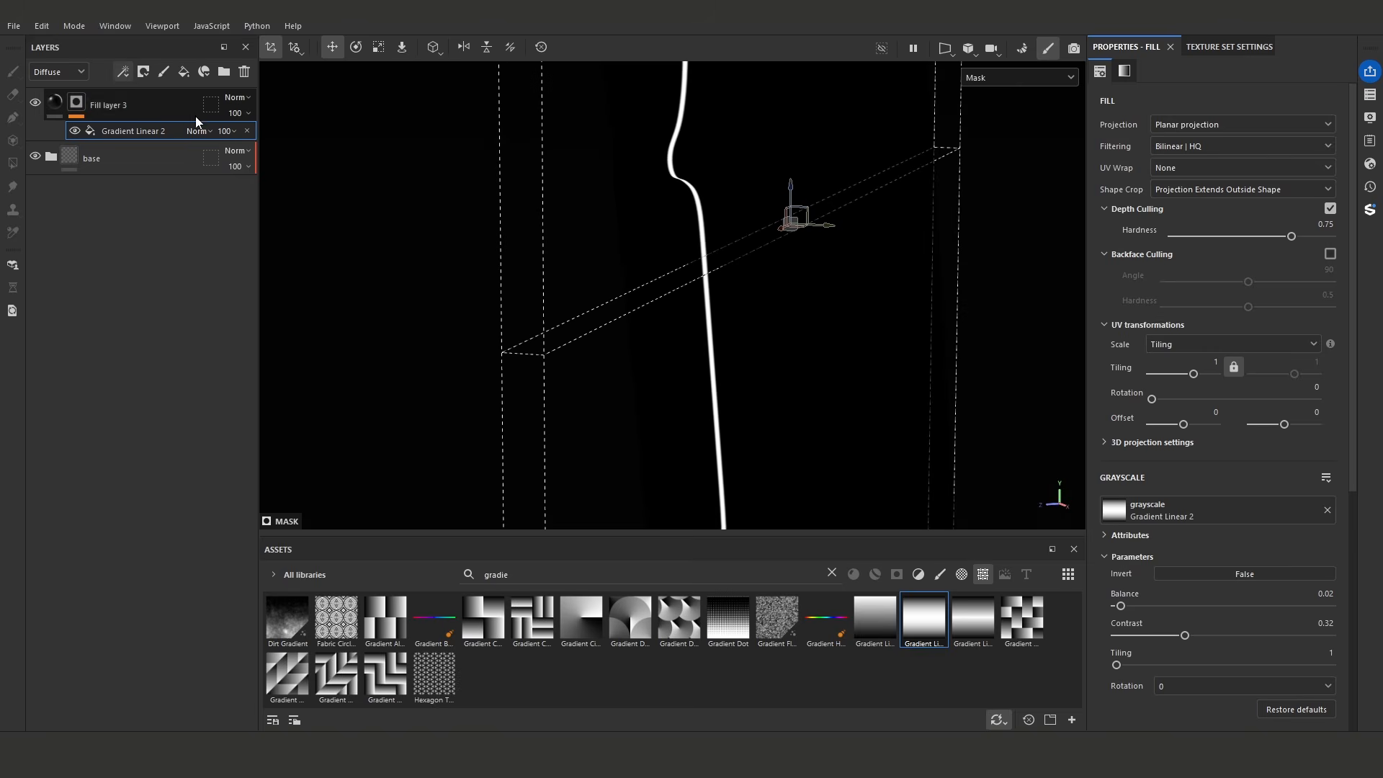
- Limit the seam fill layer's material to the height channel and set its height to about 0.0644
left_click(194, 115)
left_click(101, 107)
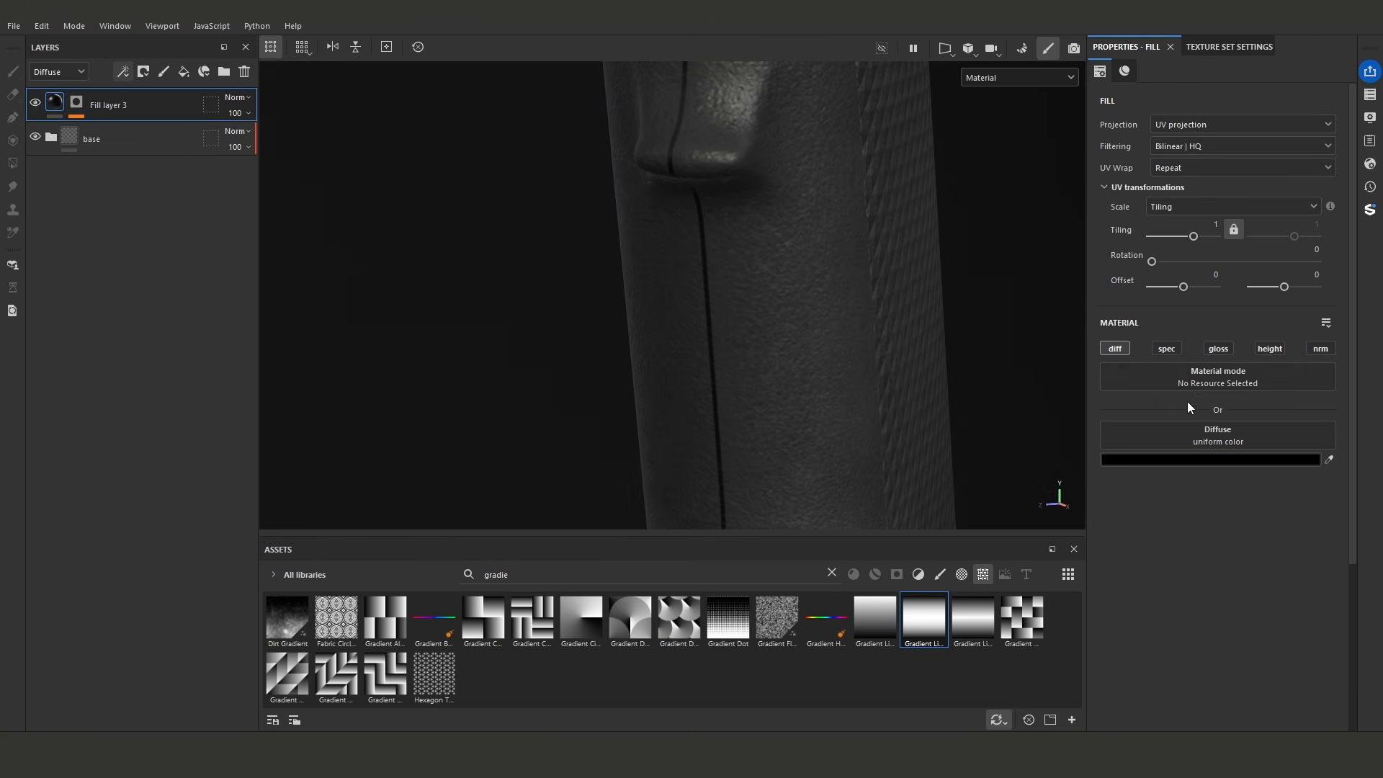
left_click(1271, 348)
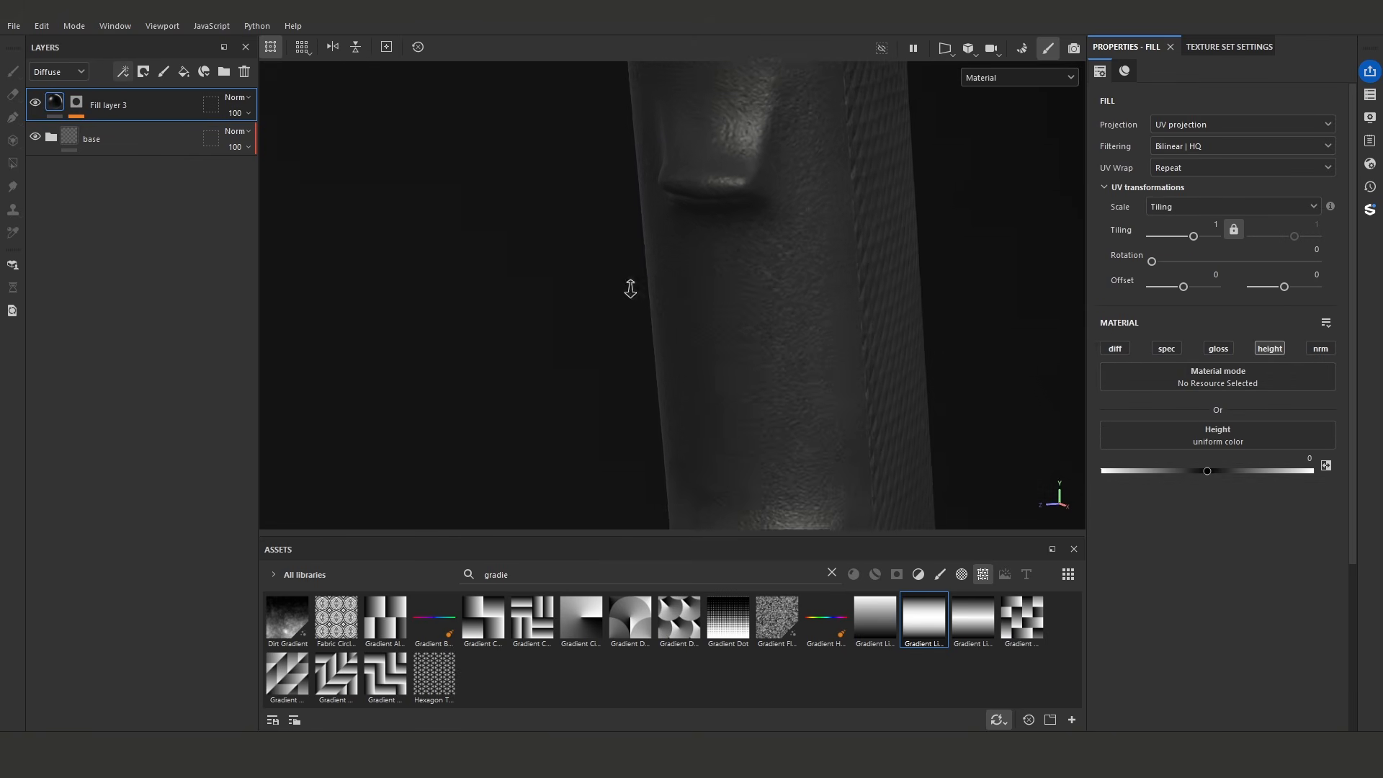
left_click_drag(629, 286, 705, 293, "alt")
left_click_drag(1209, 470, 1214, 468)
- Reselect the gradient in the mask and shift its projection slightly sideways to align the seam on the grip's front
left_click_drag(975, 405, 862, 331, "alt")
left_click(81, 106)
left_click(113, 133)
left_click_drag(767, 308, 773, 308)
right_click_drag(728, 209, 911, 213, "alt")
left_click_drag(793, 198, 762, 318, "alt")
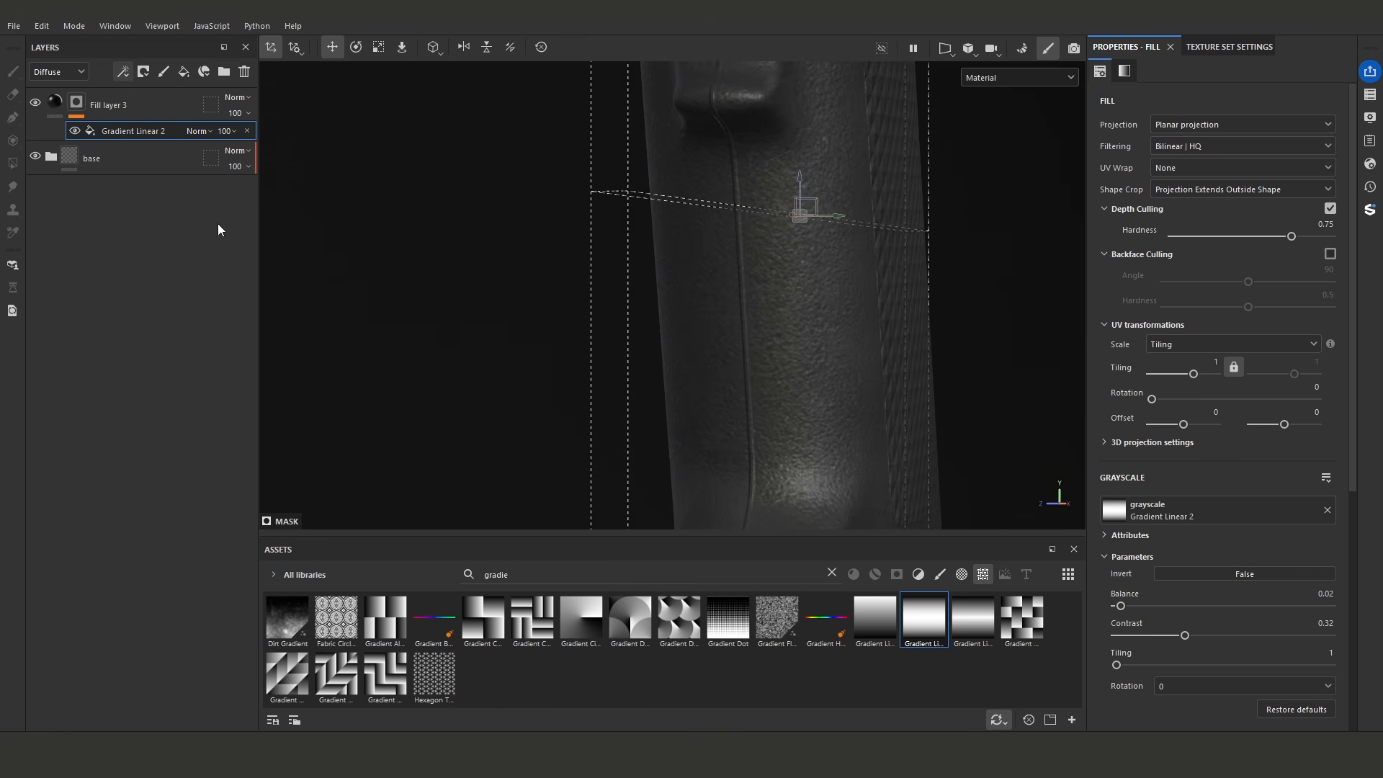
- Add a Blur Slope filter above the gradient in the seam layer's mask
left_click(120, 69)
left_click(173, 165)
left_click(1216, 112)
type("ilter i")
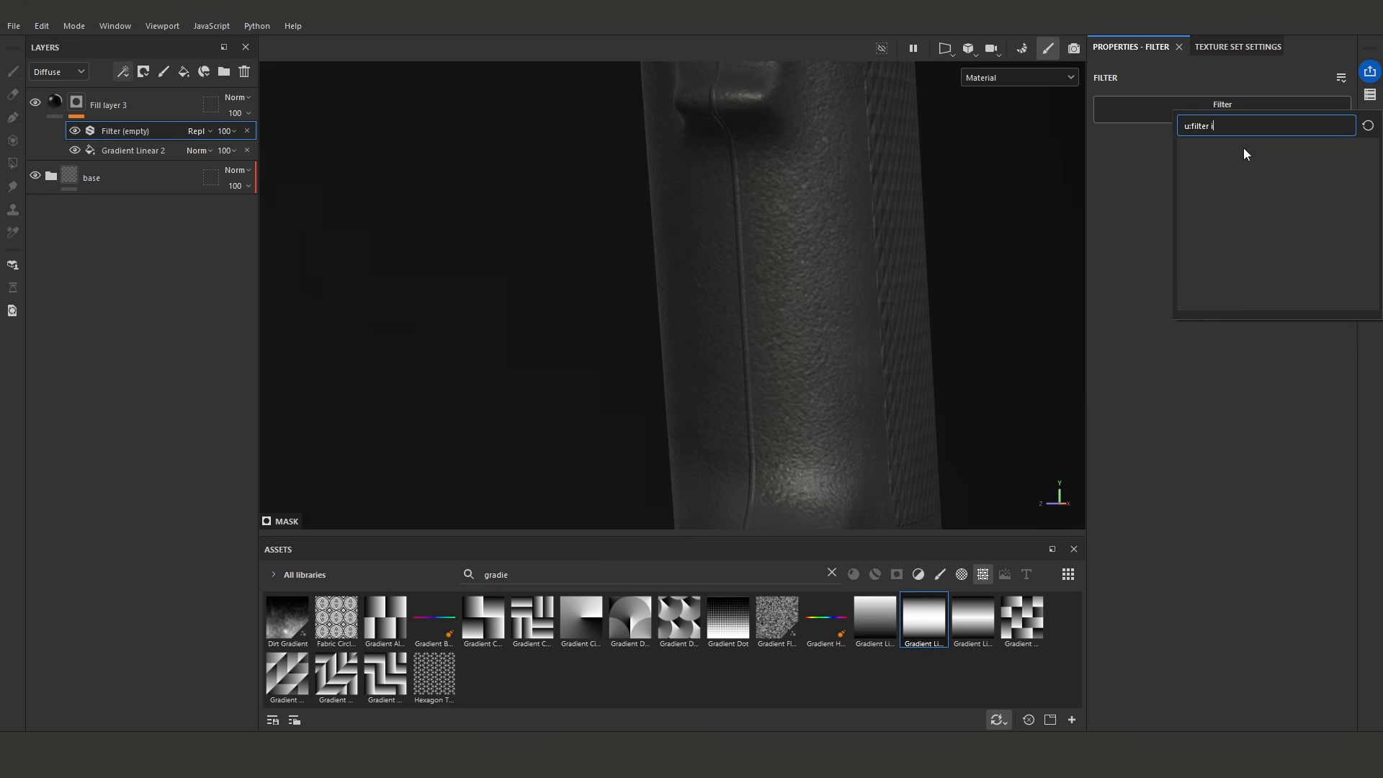
key("BackSpace")
key("BackSpace")
key("BackSpace")
key("BackSpace")
type("slope")
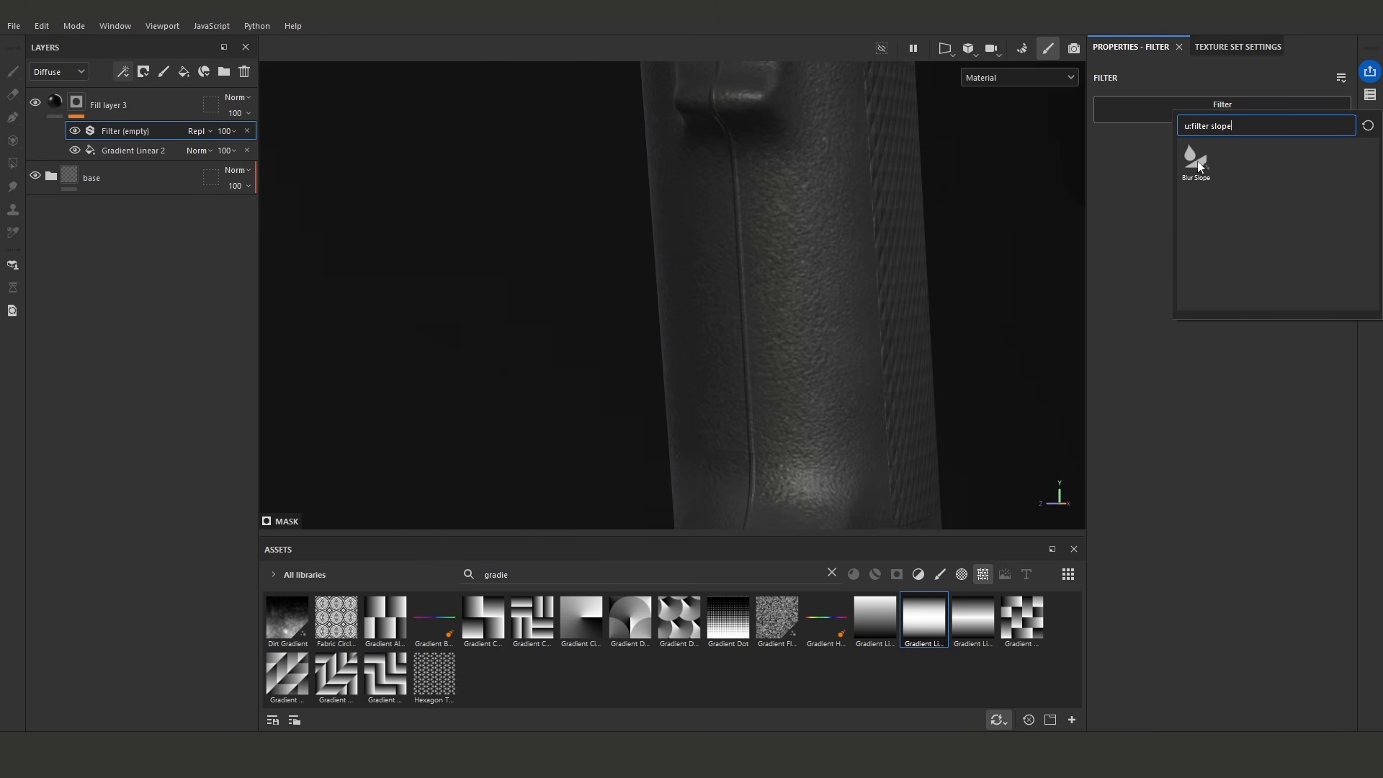
left_click(1195, 160)
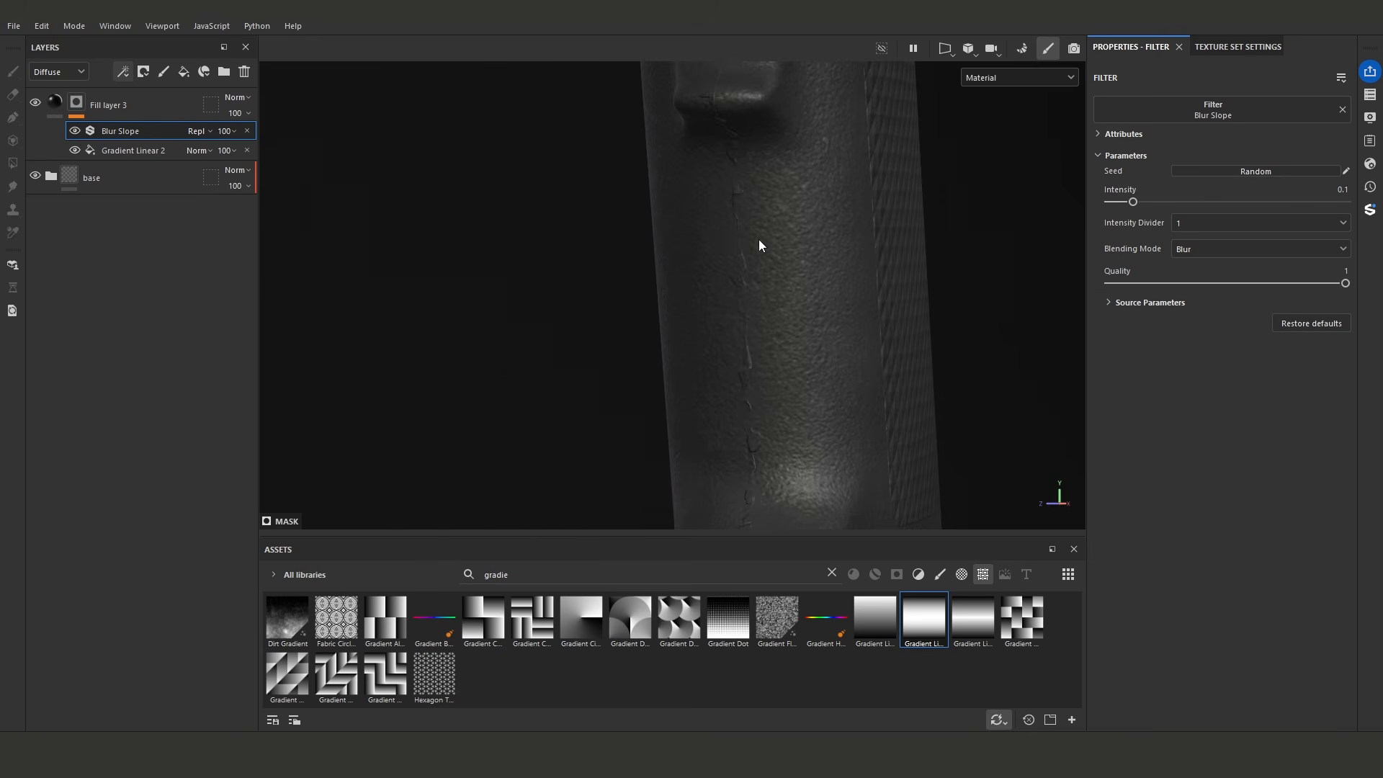
- Set the Blur Slope's Intensity Divider to 100 and its Intensity to about 0.128
left_click(1178, 226)
left_click(1192, 267)
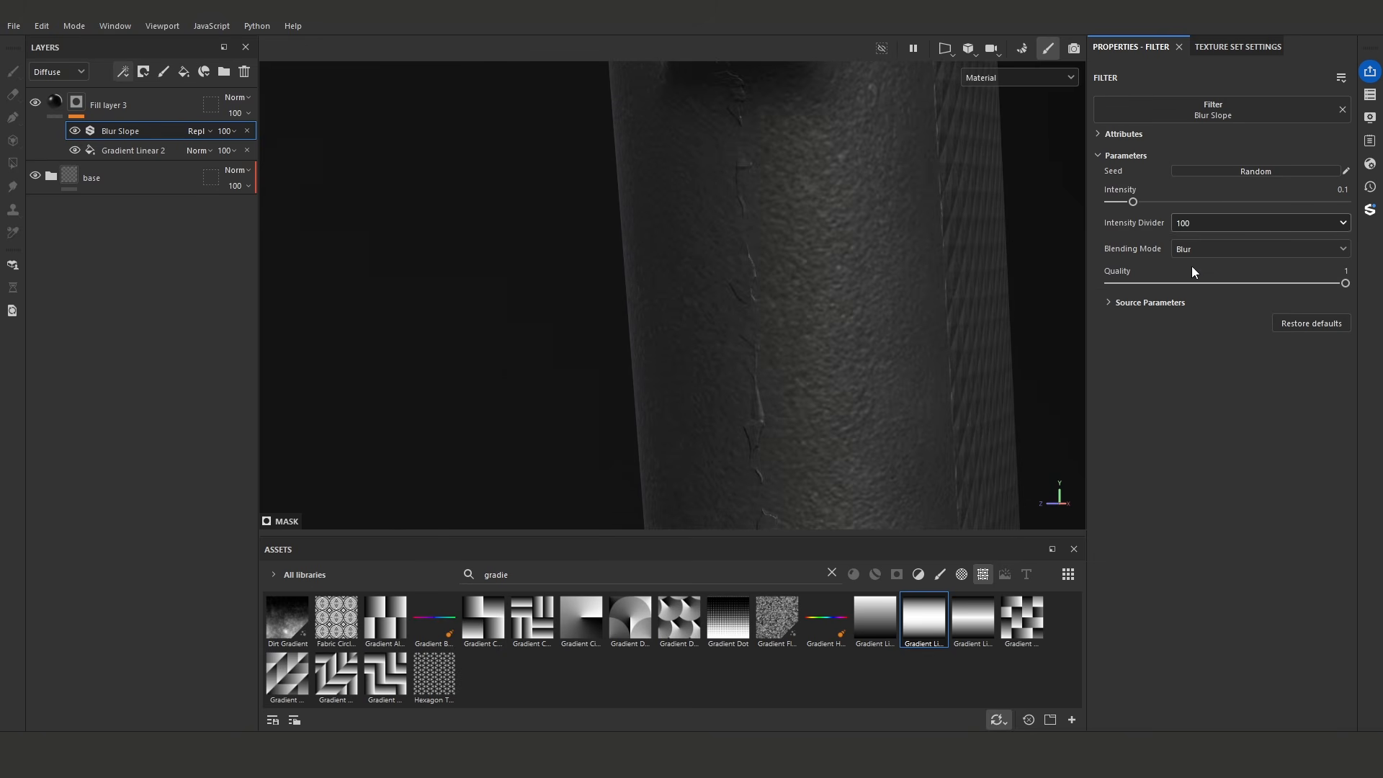
left_click_drag(1139, 203, 1140, 201)
scroll(762, 297, "down", 2)
middle_click_drag(763, 297, 840, 204, "alt")
left_click_drag(840, 204, 835, 224, "alt")
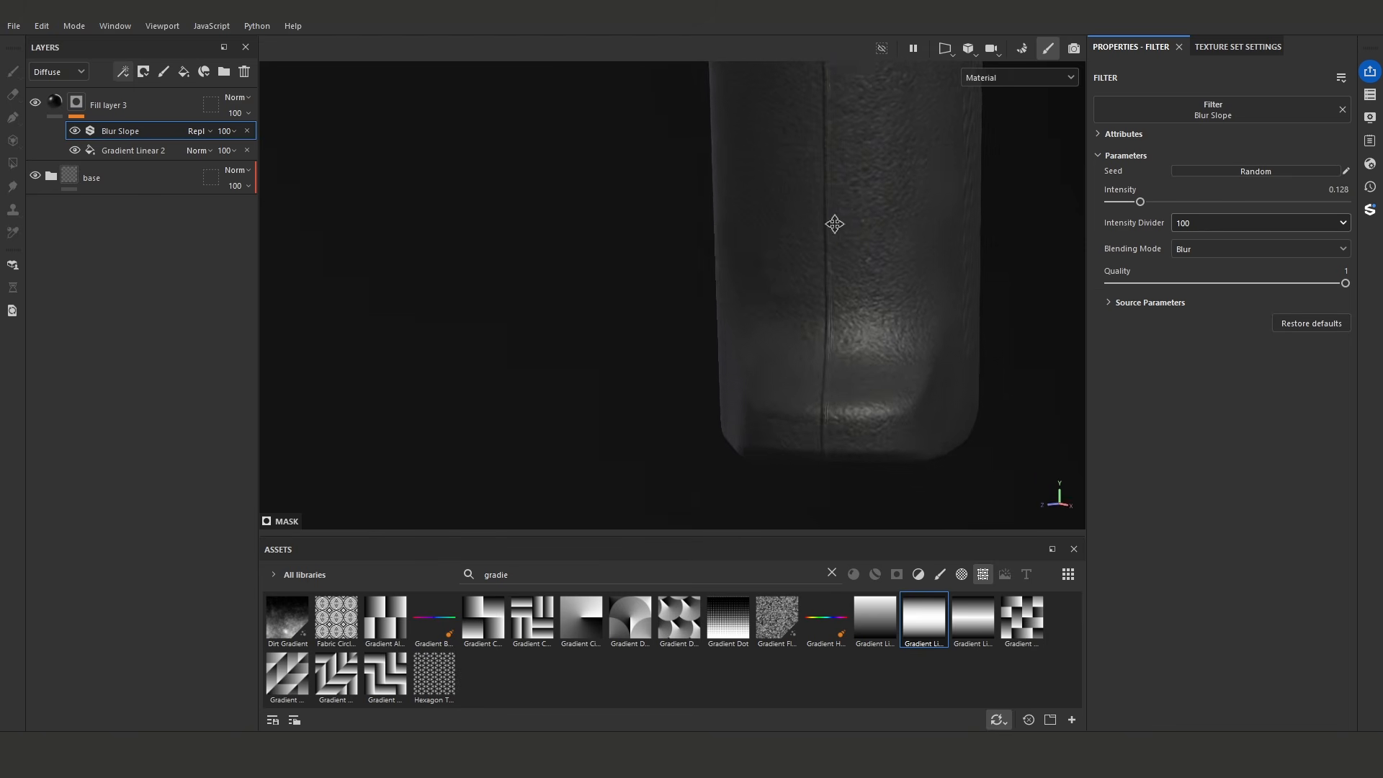
middle_click_drag(835, 224, 809, 284, "alt")
scroll(809, 284, "up", 3)
left_click_drag(809, 283, 798, 274, "alt")
- Add a Blur filter above the Blur Slope and set its Blur Intensity to 0.15
left_click(123, 72)
left_click(145, 130)
left_click(1238, 114)
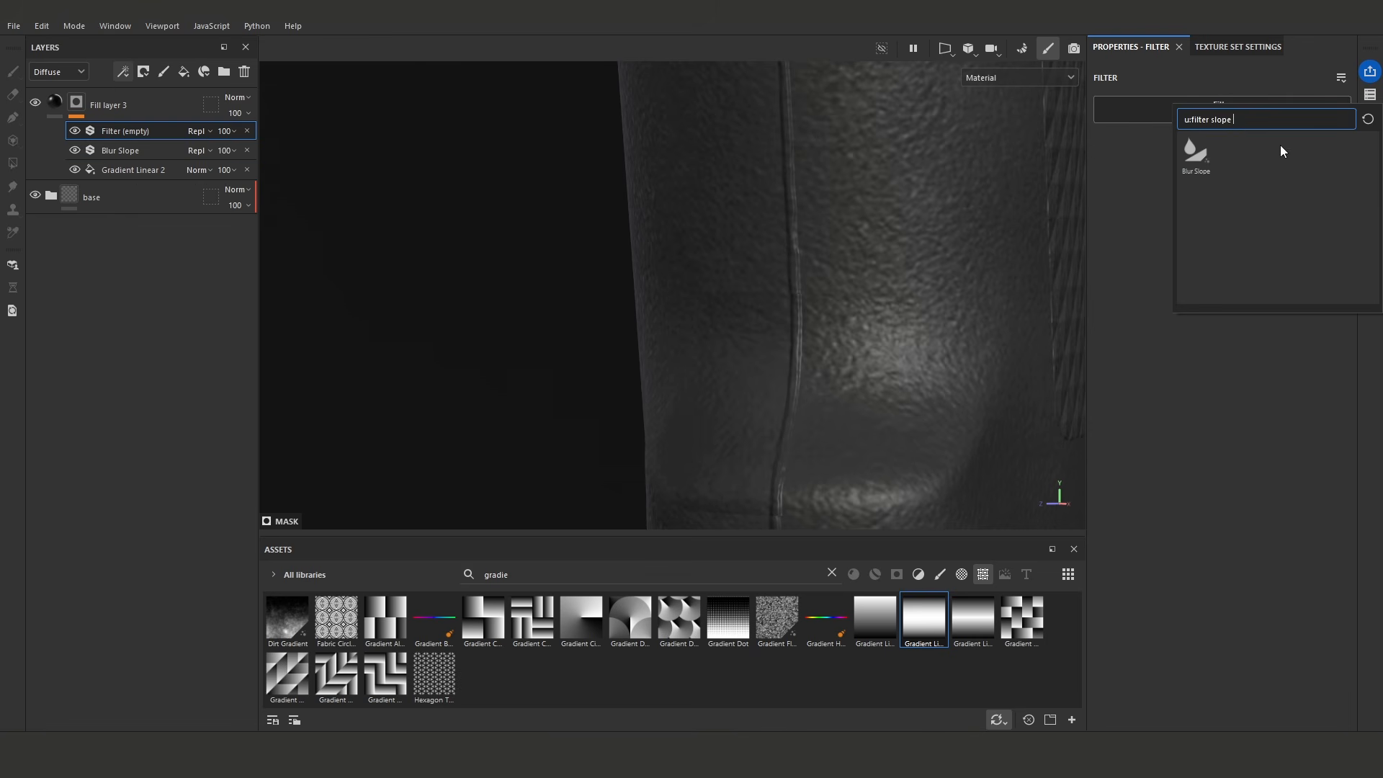
left_click_drag(1213, 119, 1267, 137)
type("b")
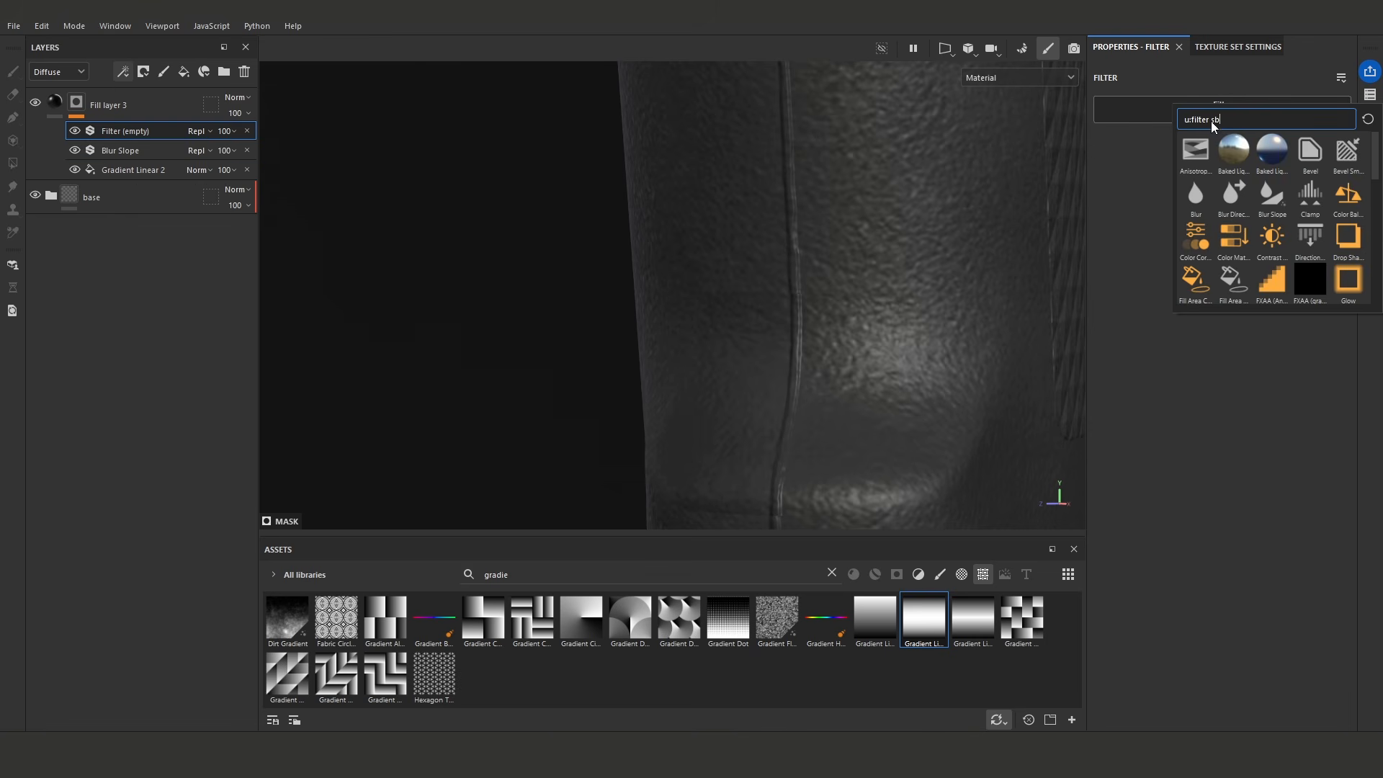
left_click(1195, 196)
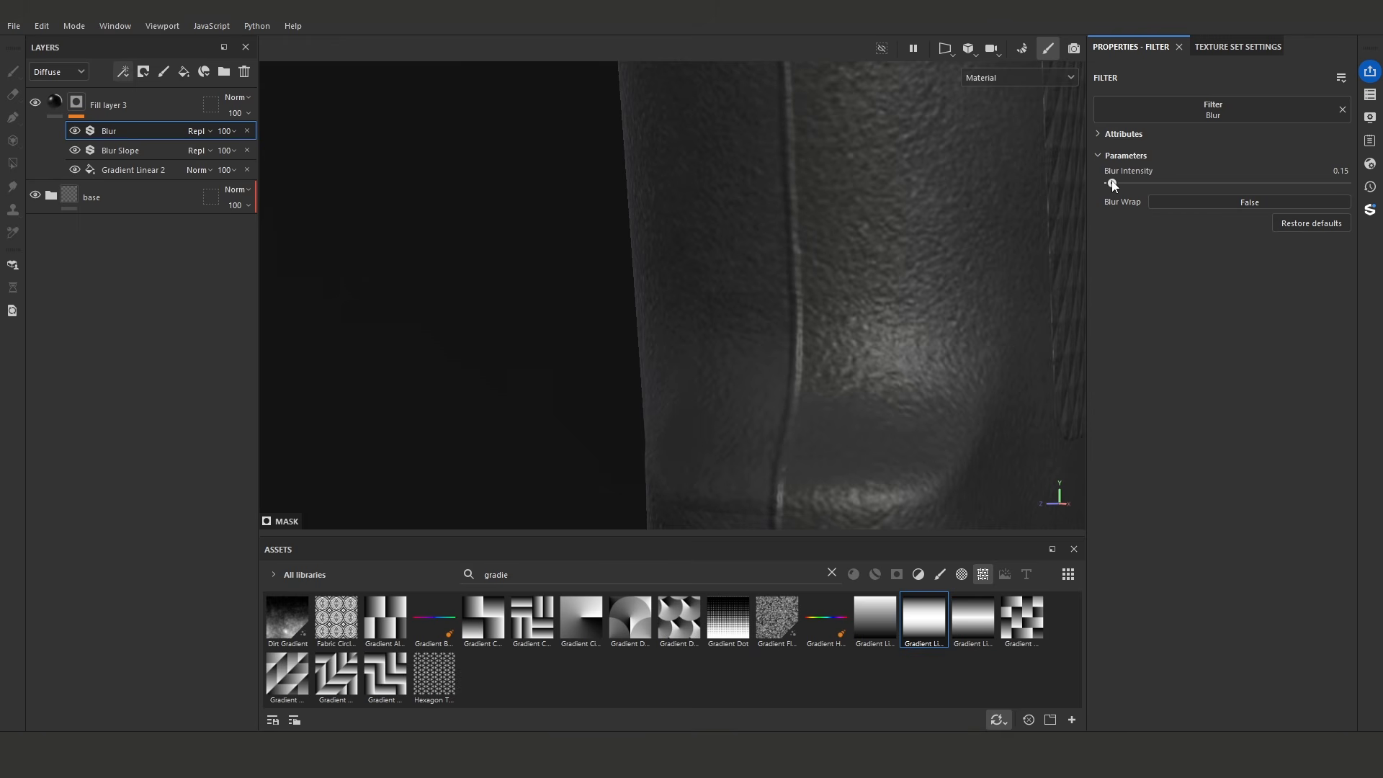
- Add a Levels effect above the Blur, with the black point at about 0.123 and the midtone at about 1.184
left_click(124, 71)
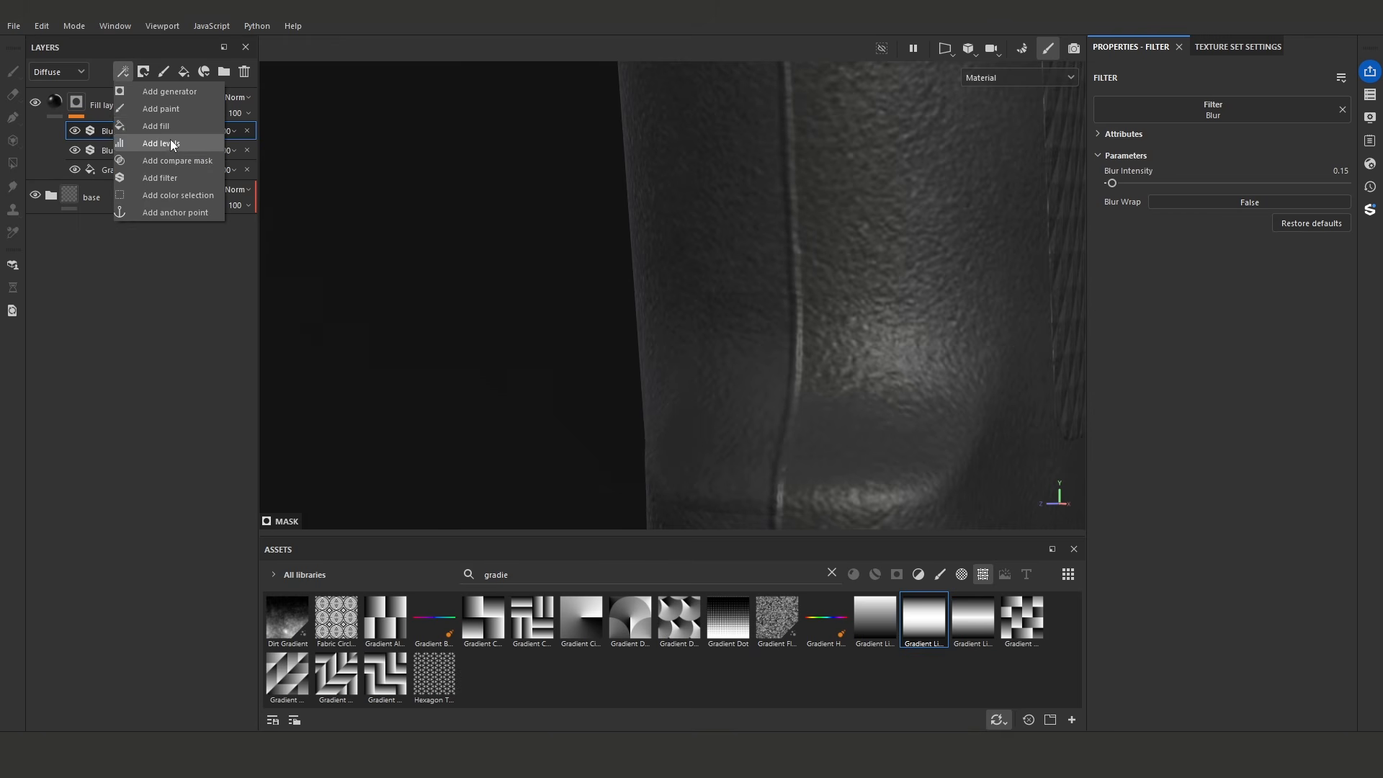
left_click(171, 143)
left_click_drag(1103, 107, 1166, 108)
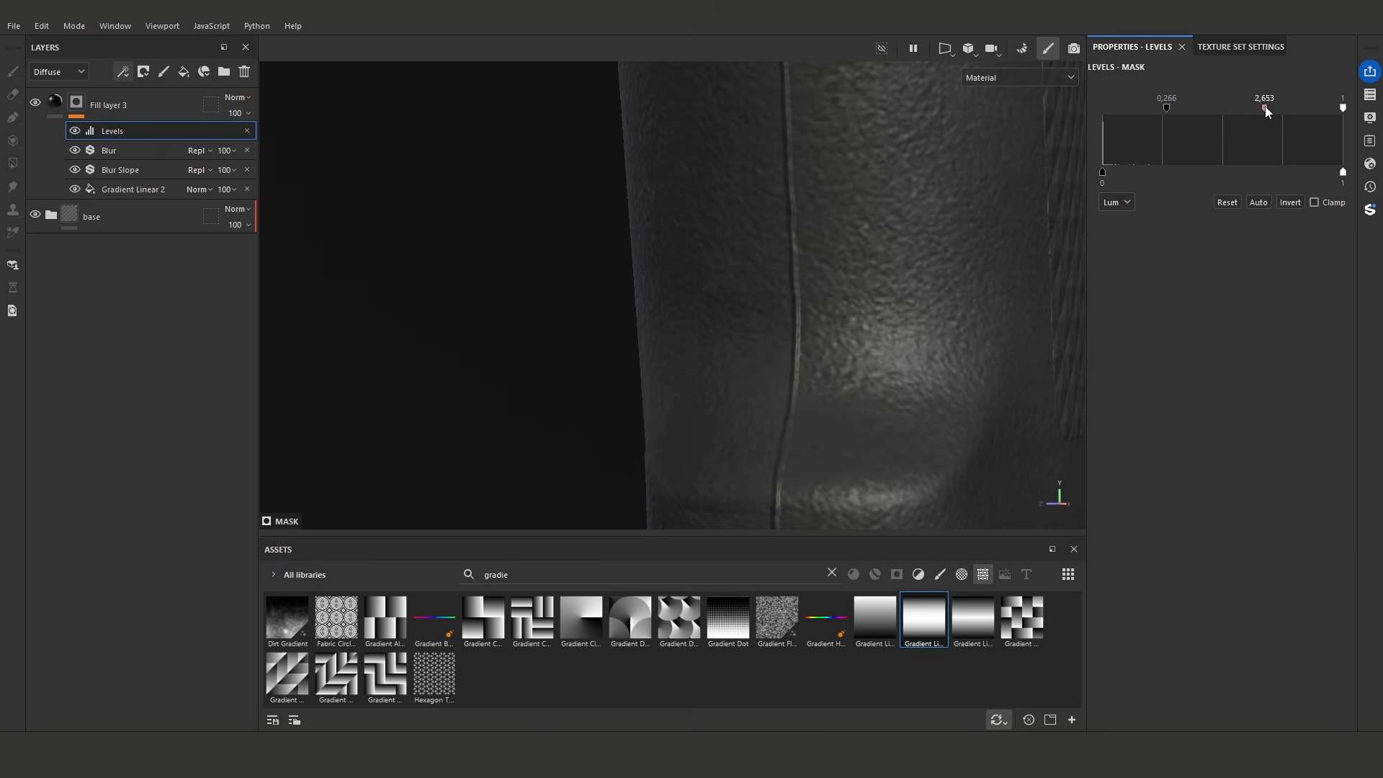
left_click_drag(1161, 110, 1132, 108)
left_click_drag(608, 260, 669, 275, "alt")
left_click_drag(467, 283, 631, 209, "alt")
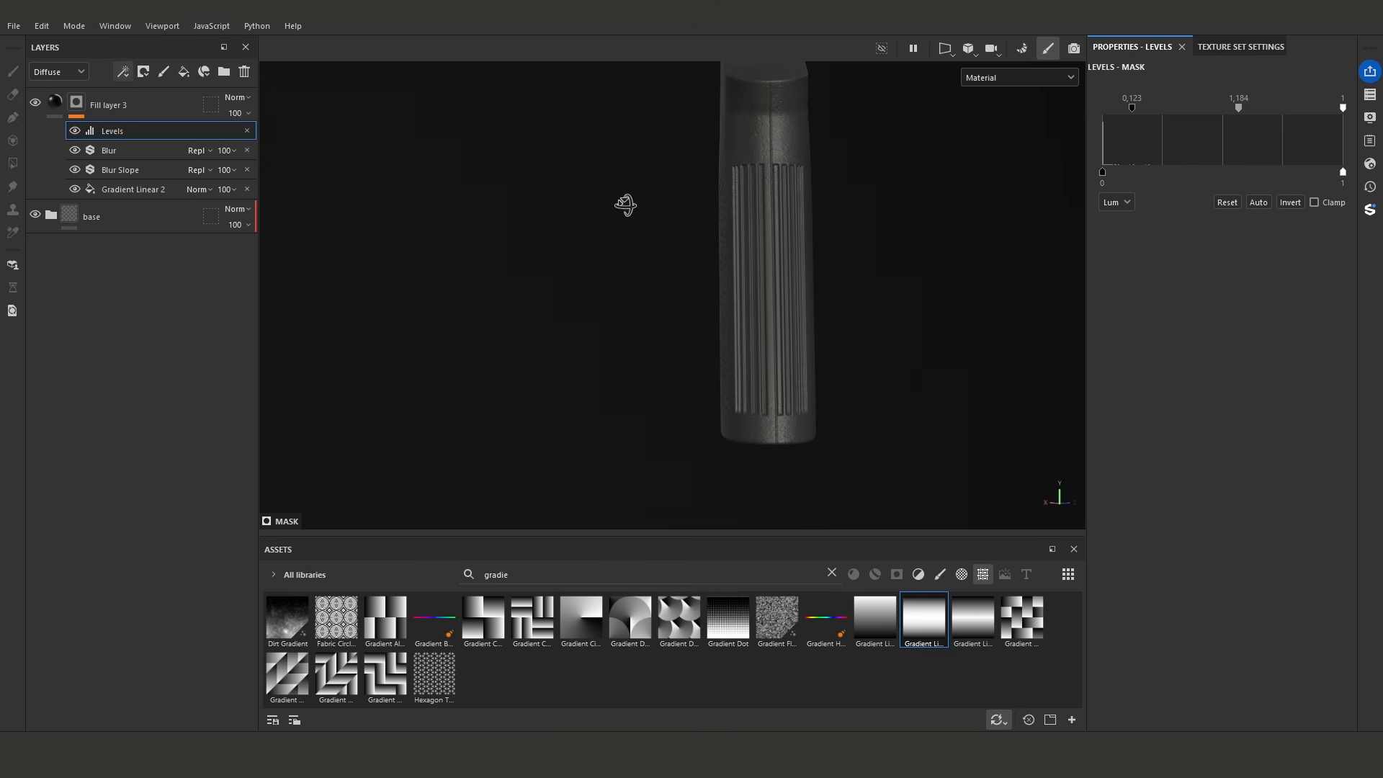
- Shift the gradient's planar projection slightly to center the seam on the back of the grip
left_click(137, 189)
right_click_drag(785, 253, 823, 332, "alt")
left_click_drag(736, 381, 732, 381)
right_click_drag(846, 298, 757, 280, "alt")
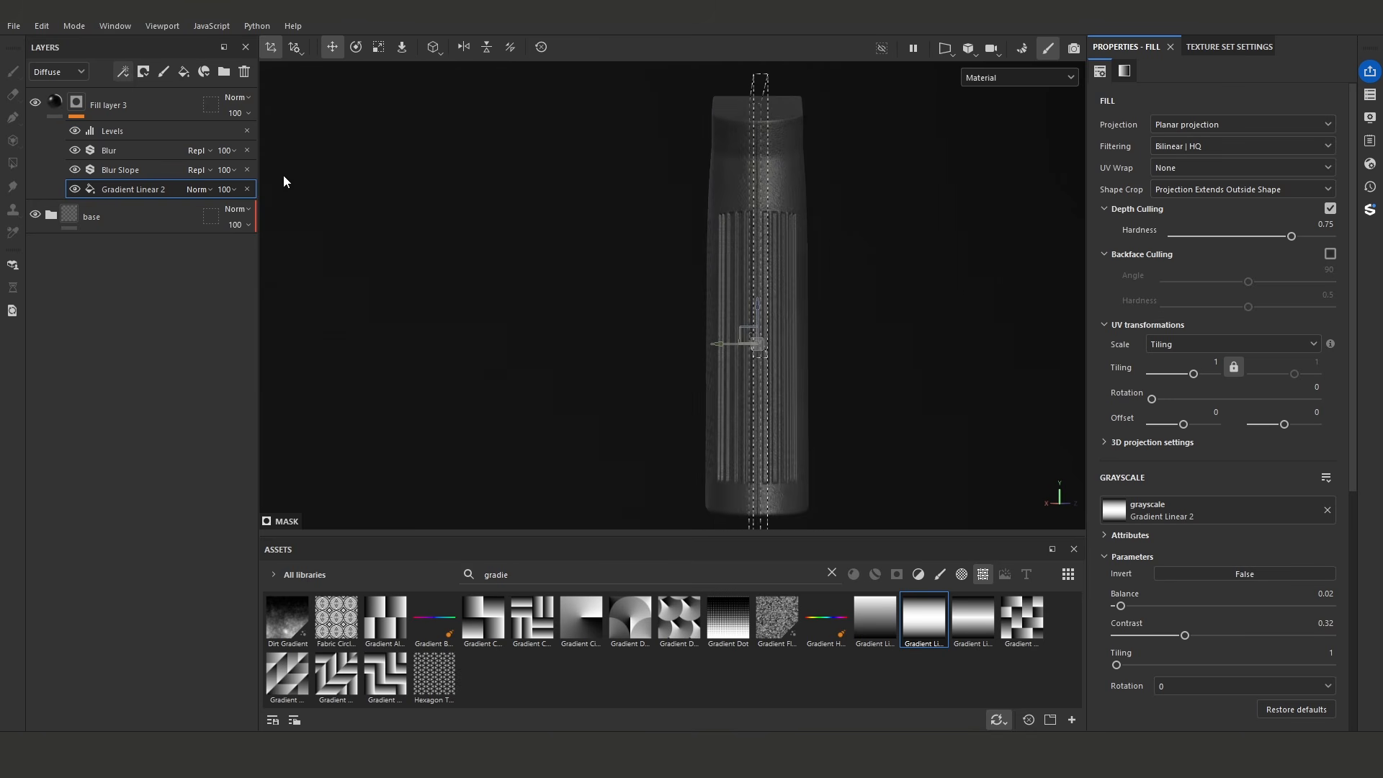
left_click(219, 119)
- Add a new fill layer above Fill layer 3 and give it a black mask
right_click_drag(771, 216, 717, 193, "alt")
mouse_move(717, 193)
left_mouse_down("alt")
mouse_move(792, 255)
mouse_move(812, 209)
mouse_move(728, 93)
mouse_move(746, 265)
mouse_move(819, 364)
mouse_move(815, 223)
mouse_move(792, 237)
mouse_move(948, 282)
mouse_move(895, 263)
left_mouse_up("alt")
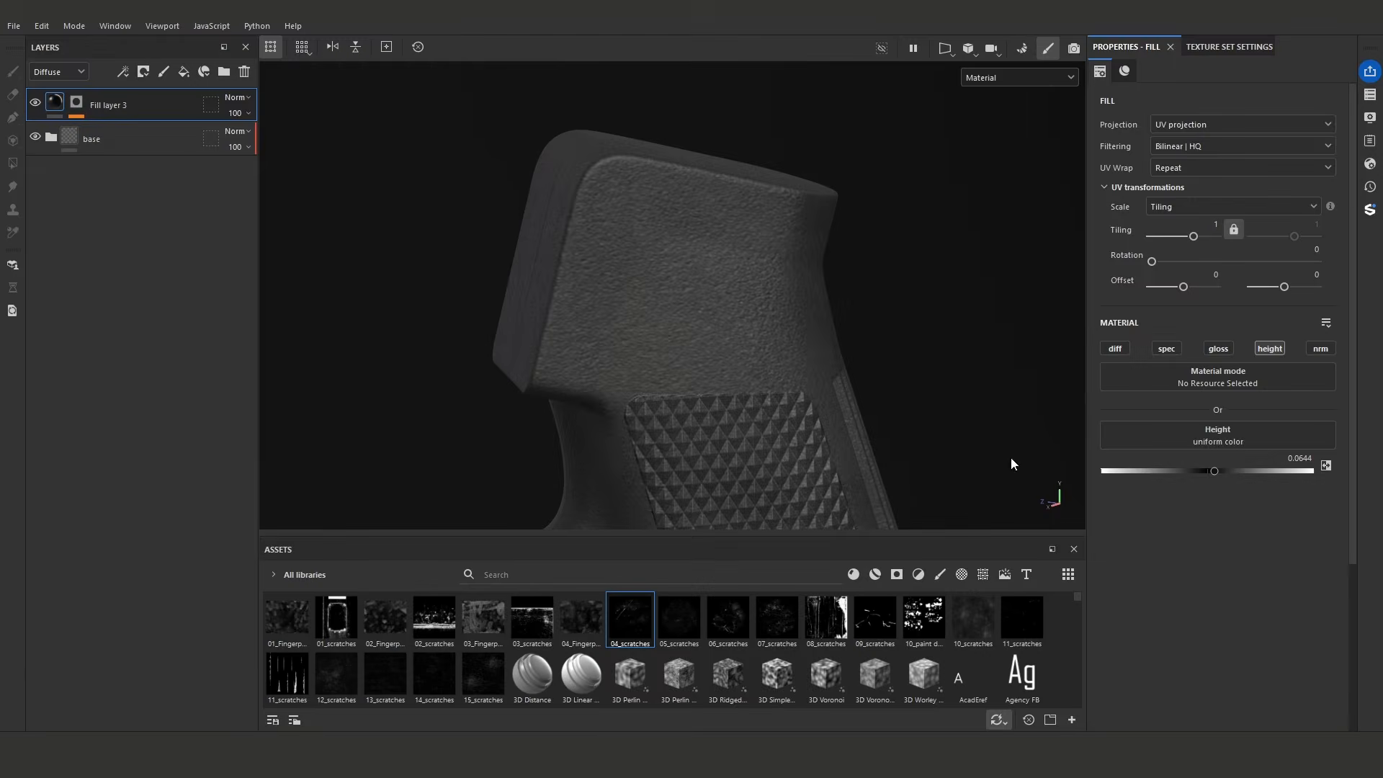
left_click_drag(789, 431, 731, 387, "alt")
left_click(184, 71)
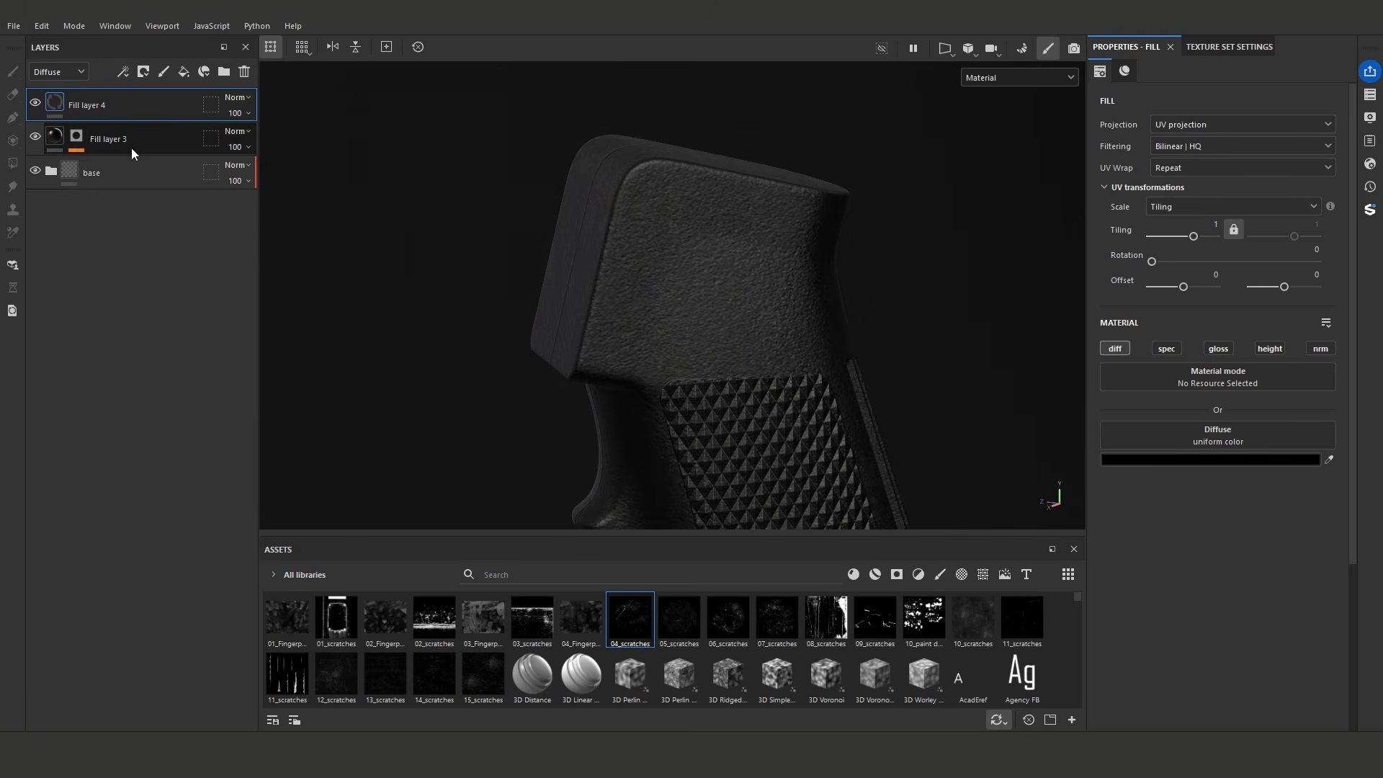
right_click(58, 97)
left_click(90, 114)
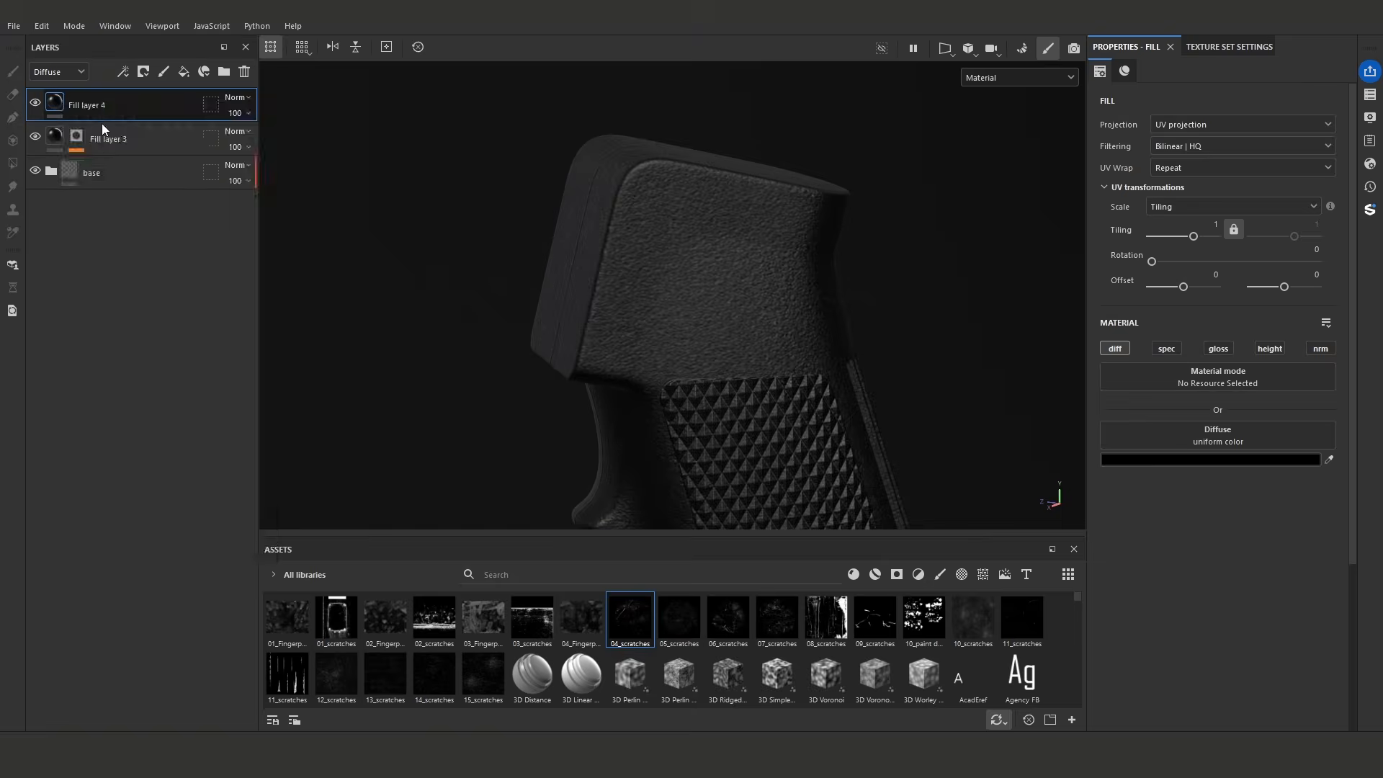
- Add a Paint effect to the new layer's mask and keep only the height channel enabled on the layer's fill
left_click(123, 72)
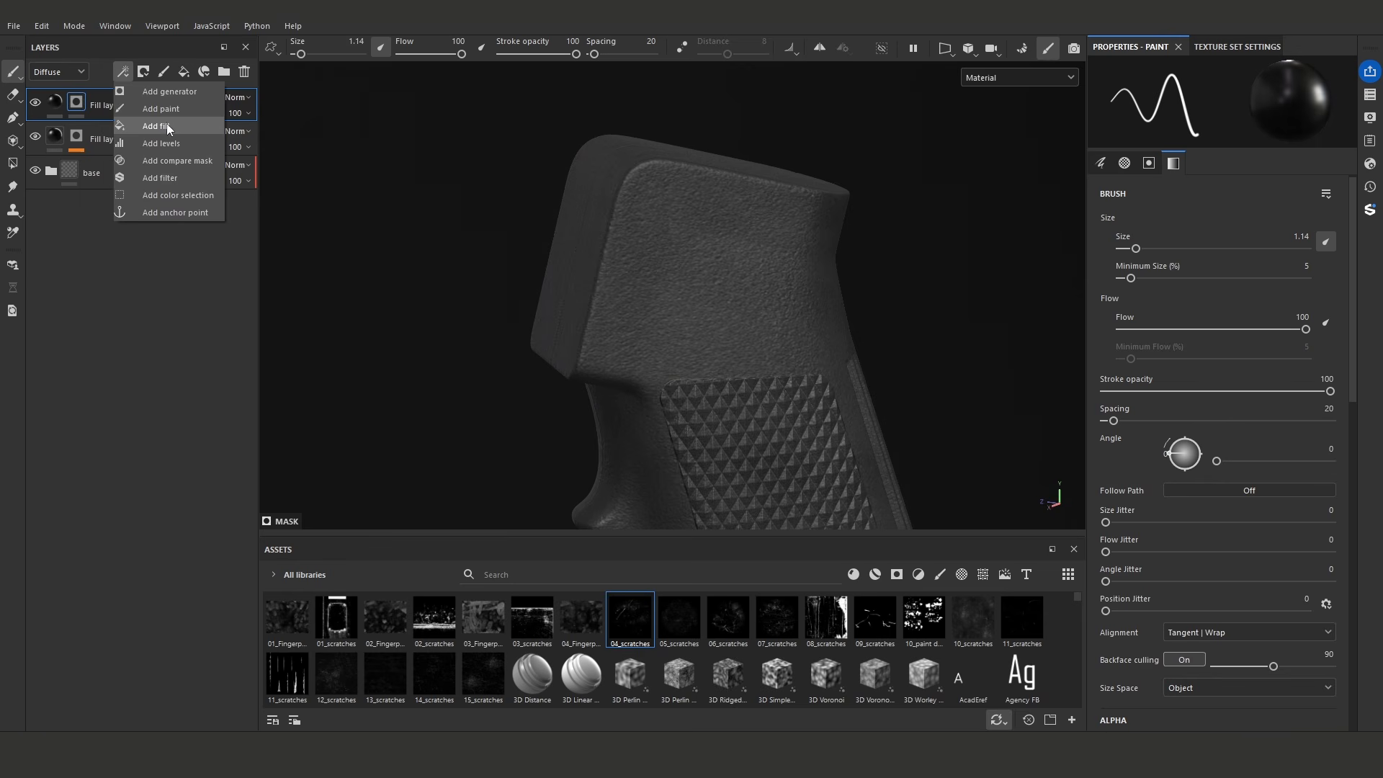
left_click(167, 109)
left_click(56, 102)
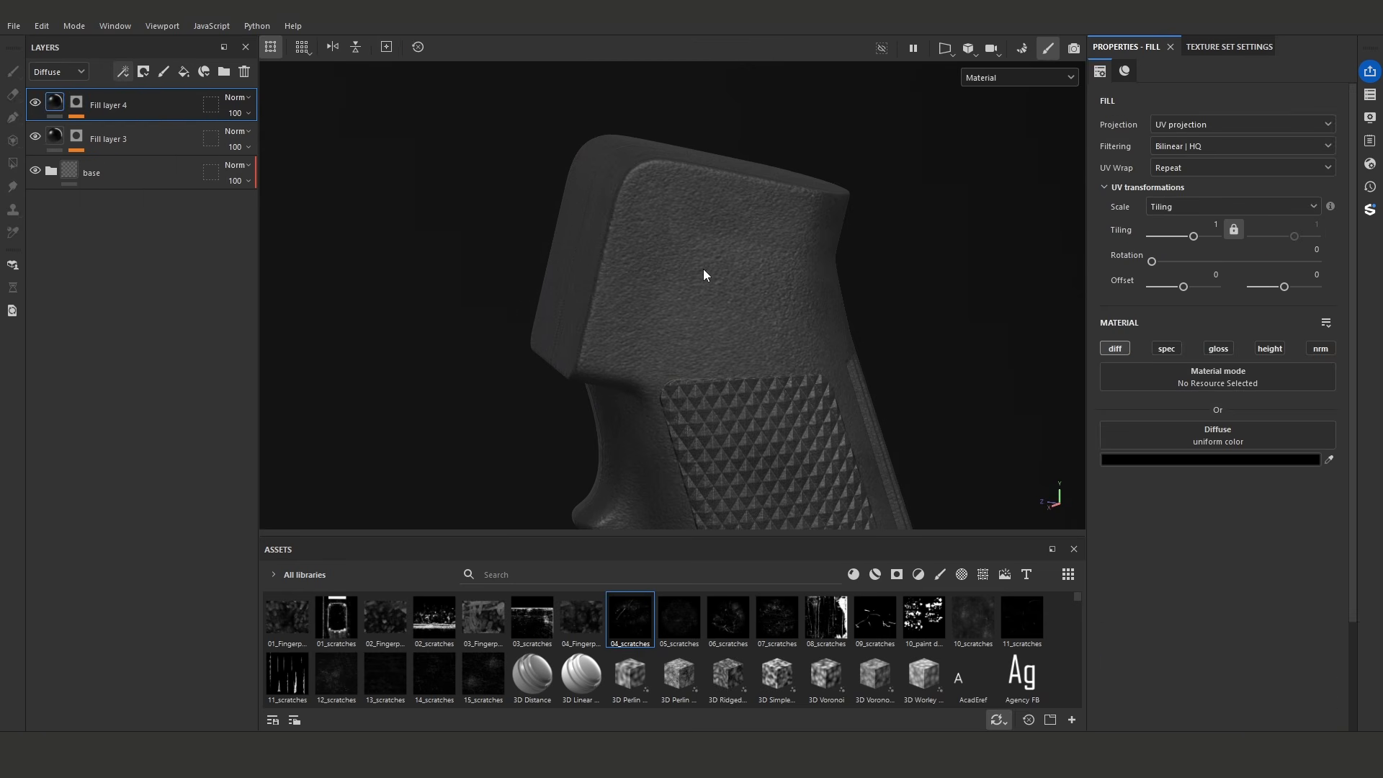
left_click(1261, 349)
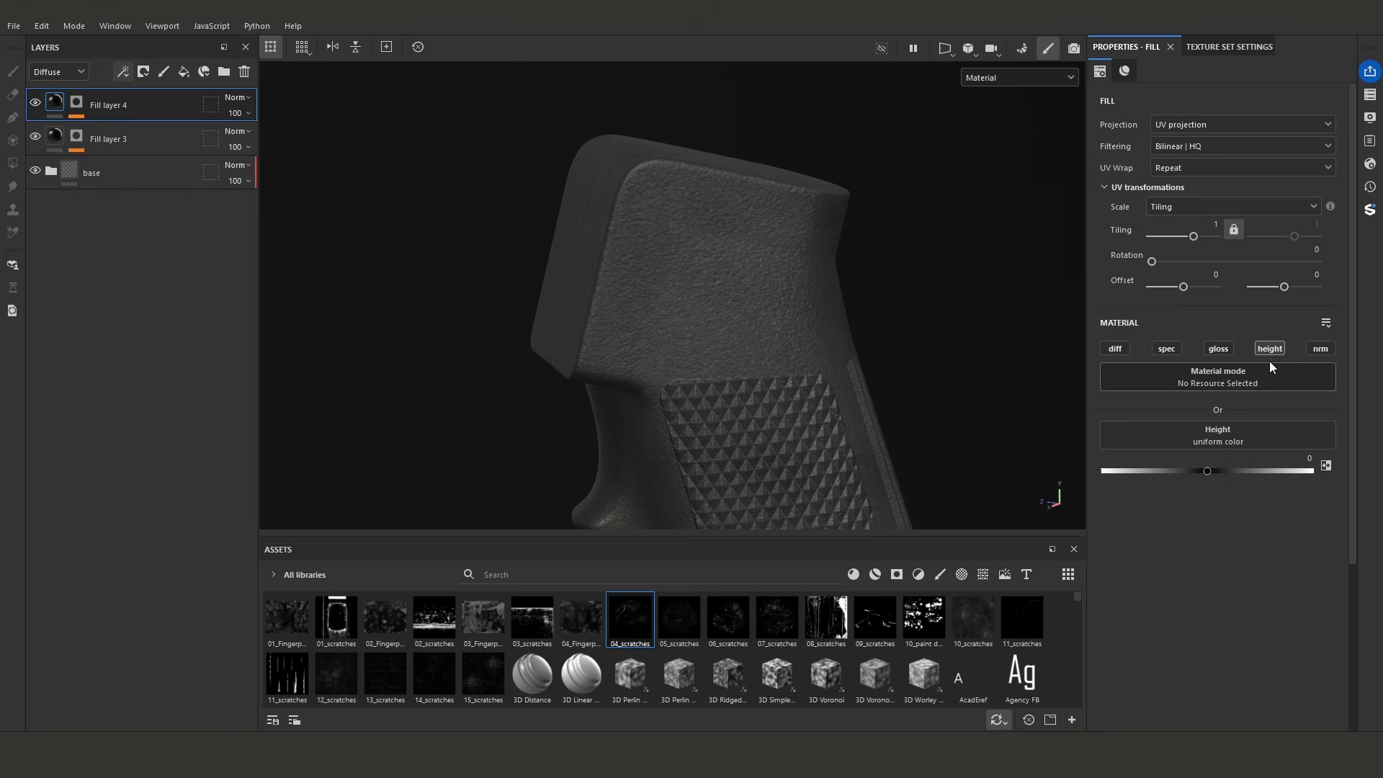
- Load the 04_scratches texture as the brush stencil for the Paint effect in Fill layer 4's mask
left_click(80, 108)
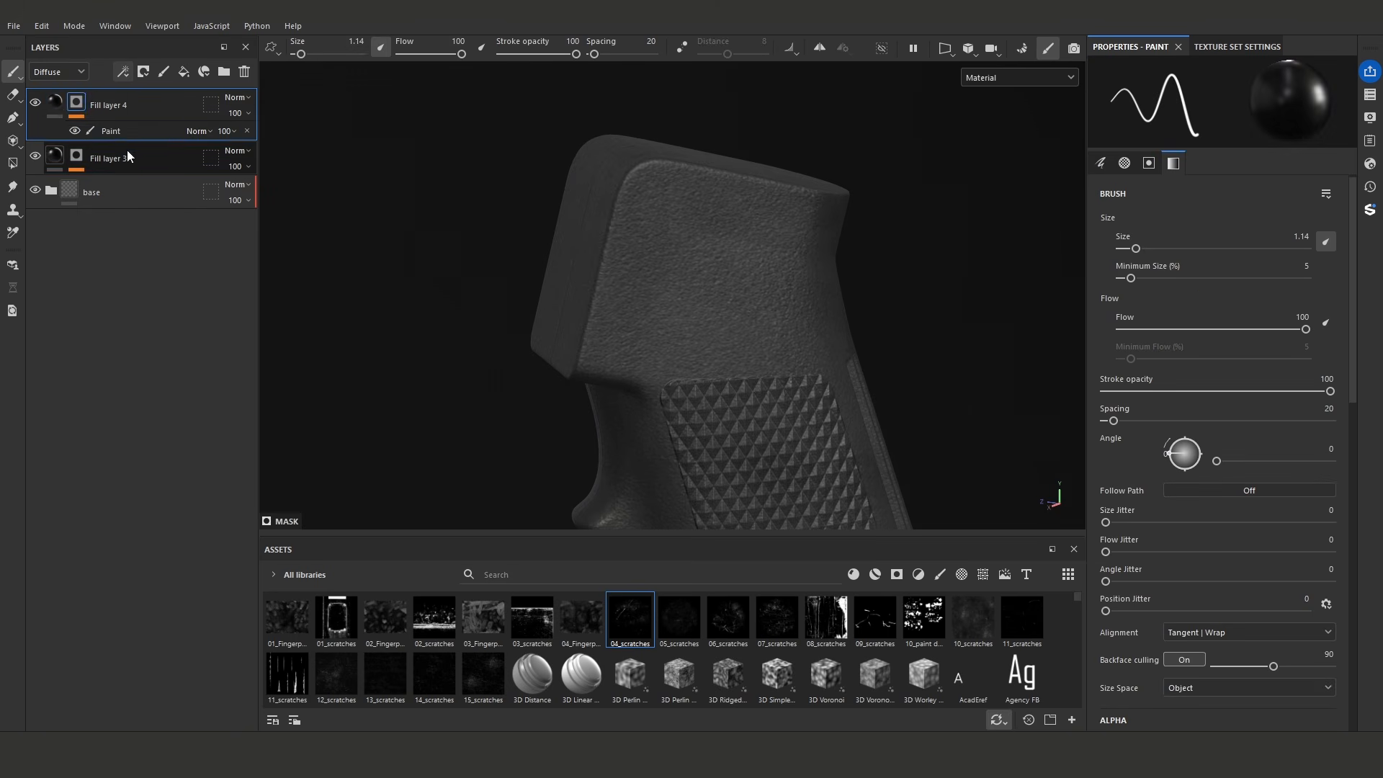
left_click(115, 134)
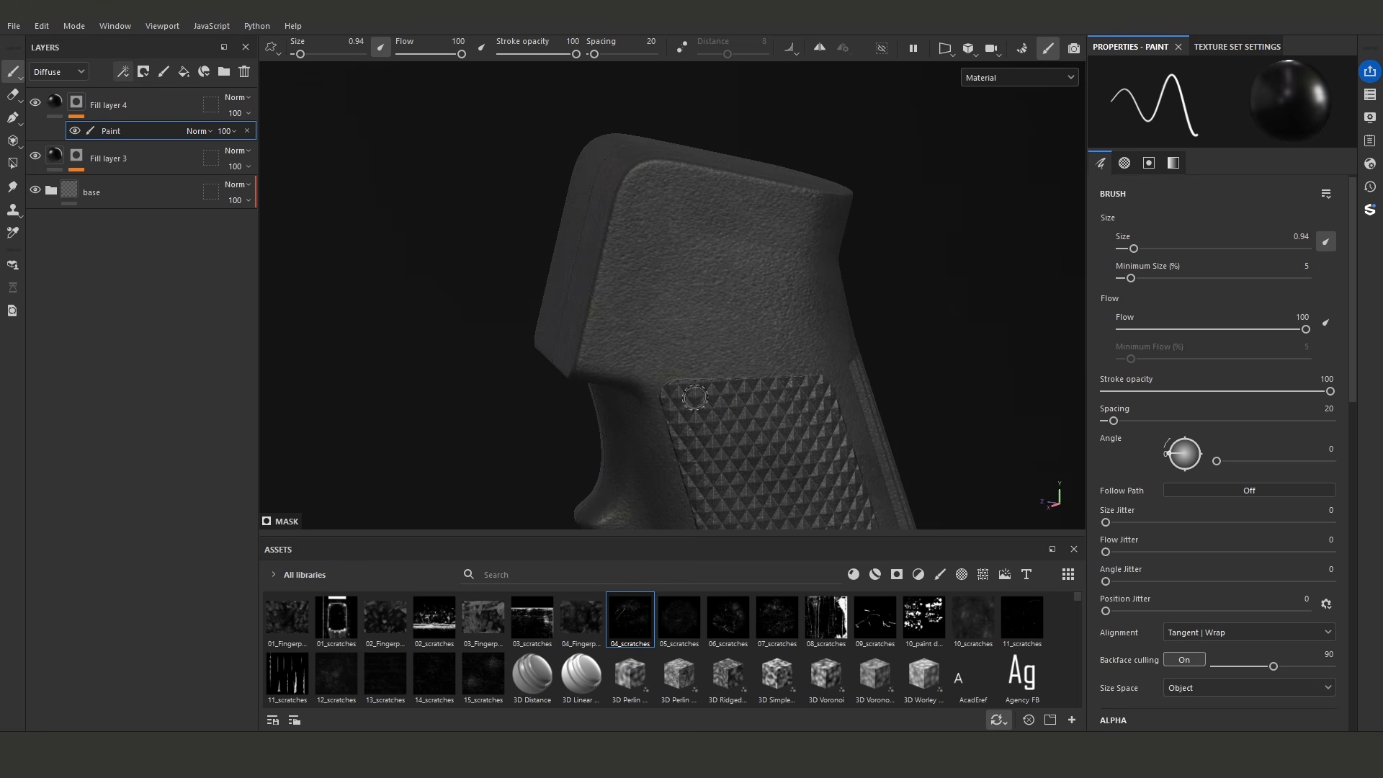
scroll(1206, 543, "down", 7)
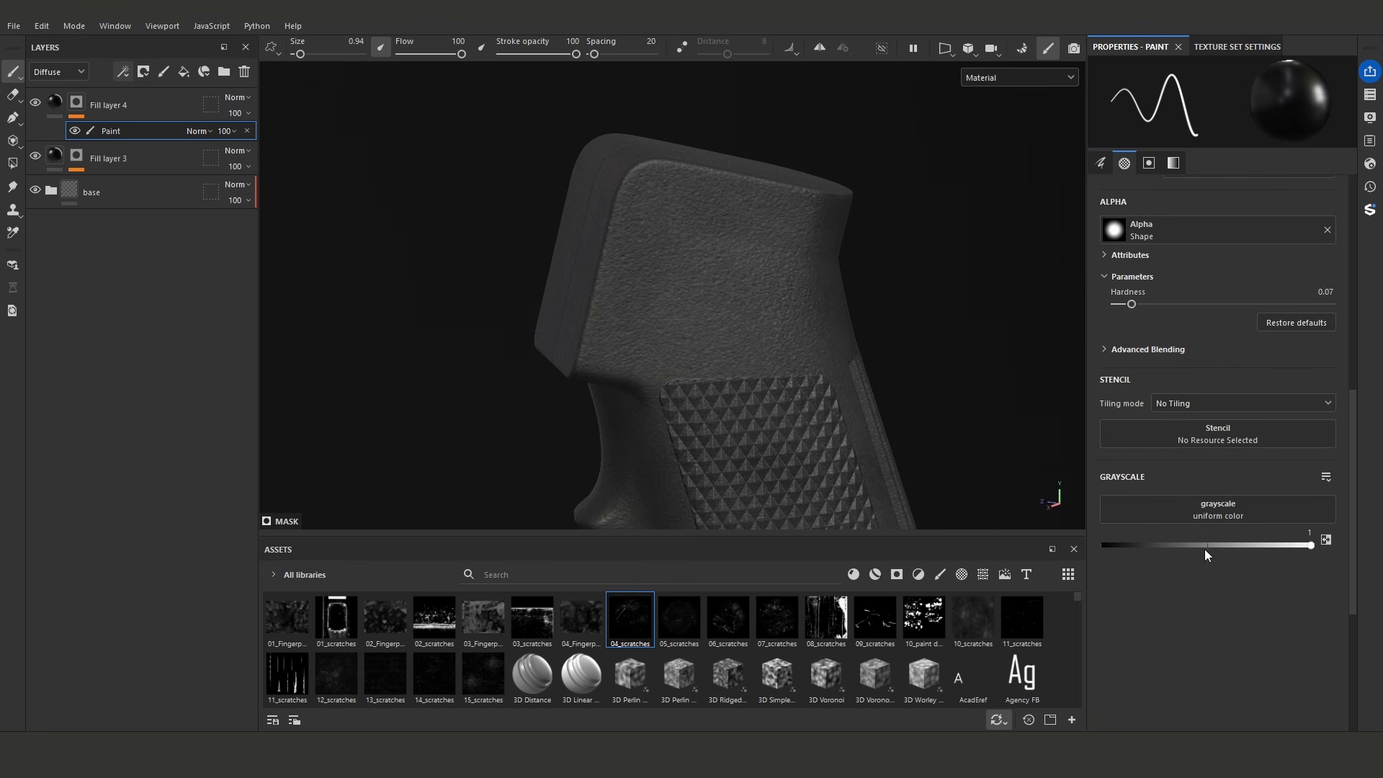
left_click_drag(614, 625, 1209, 446)
- Scale, rotate and move the scratch stencil so its long scratch runs diagonally across the smooth upper side of the grip
middle_click_drag(709, 309, 784, 389)
mouse_move(785, 389)
left_mouse_down()
mouse_move(732, 339)
mouse_move(622, 320)
mouse_move(657, 322)
mouse_move(736, 368)
left_mouse_up()
middle_click_drag(737, 367, 801, 474)
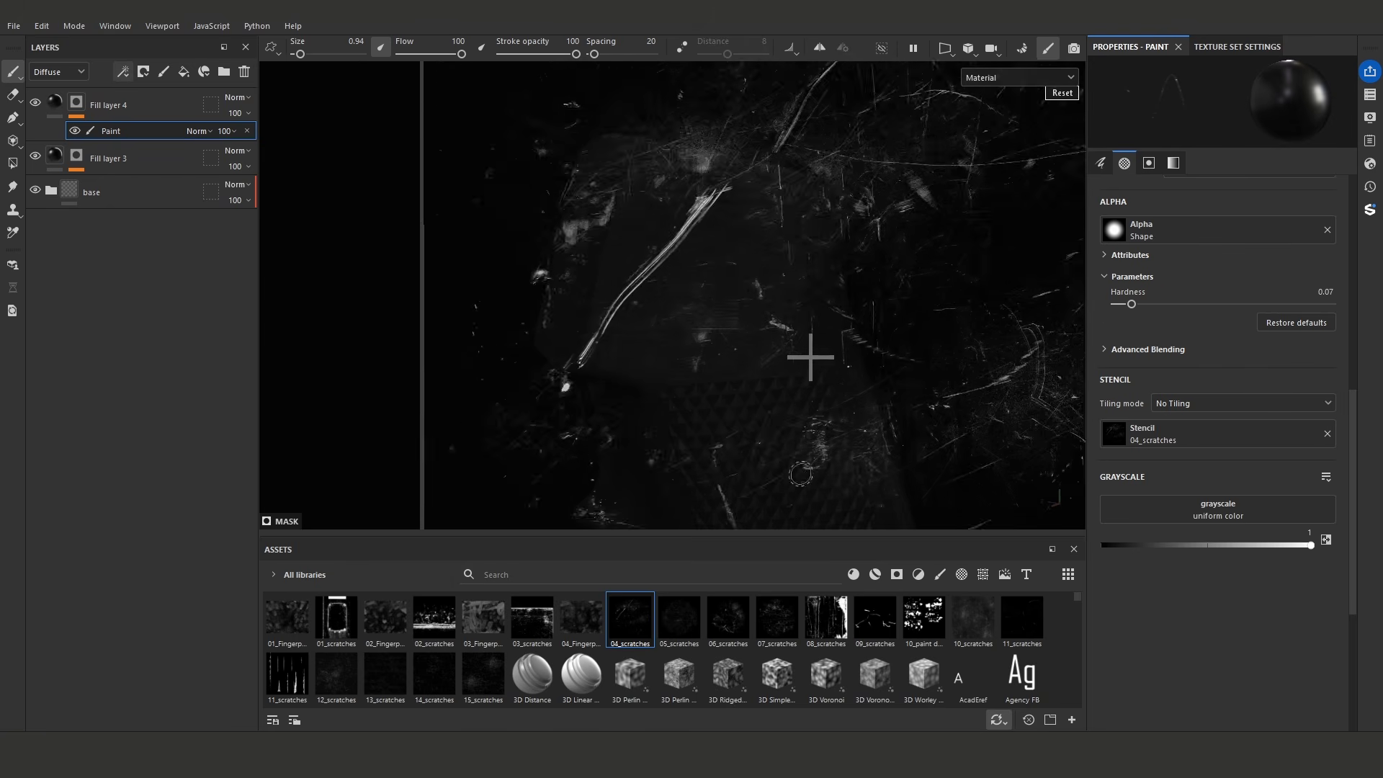
left_click_drag(801, 473, 772, 467)
middle_click_drag(801, 387, 775, 466)
mouse_move(775, 466)
right_mouse_down()
mouse_move(714, 437)
mouse_move(726, 418)
right_mouse_up()
middle_click_drag(726, 418, 697, 390)
left_click_drag(698, 390, 682, 359)
middle_click_drag(683, 358, 676, 381)
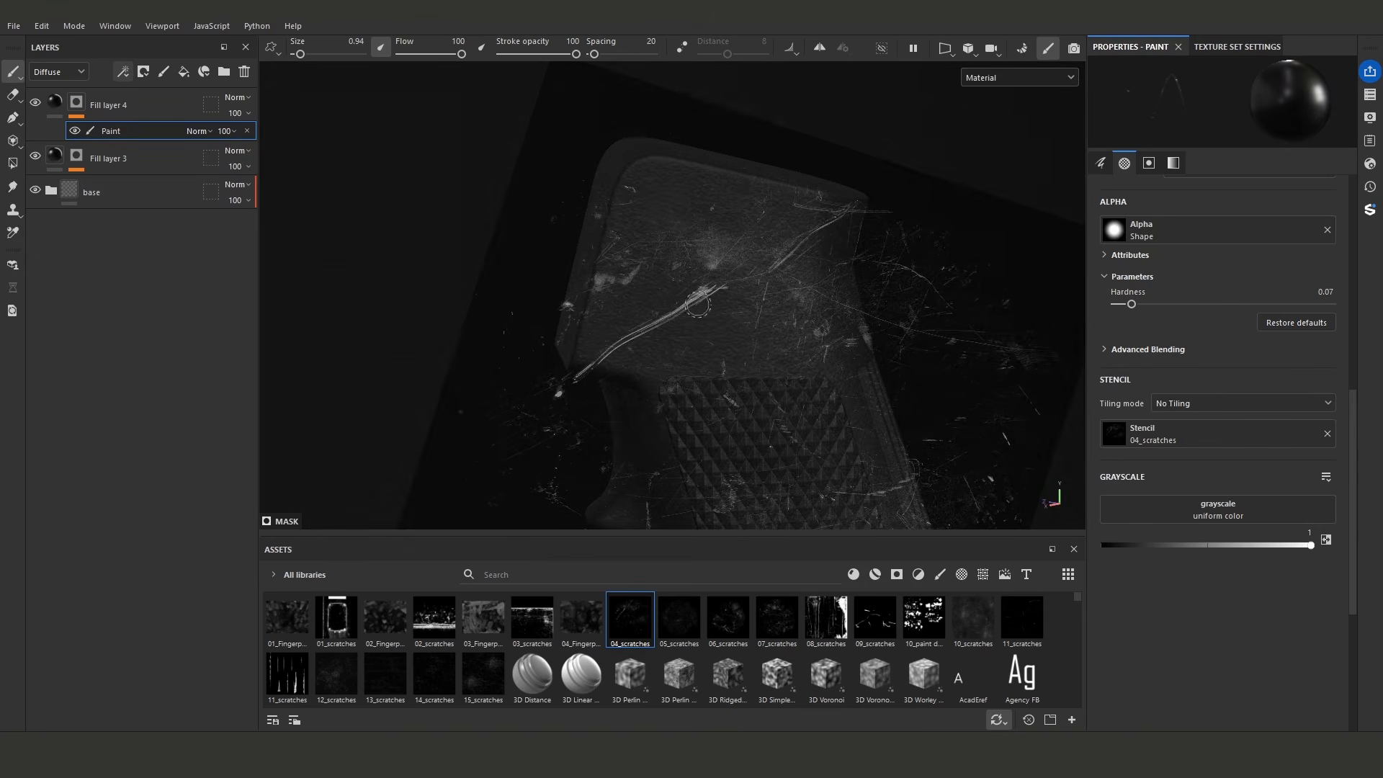
- Paint the long diagonal scratch through the stencil into the mask, then remove the stencil
left_click(80, 105, "alt")
left_click_drag(708, 283, 701, 293)
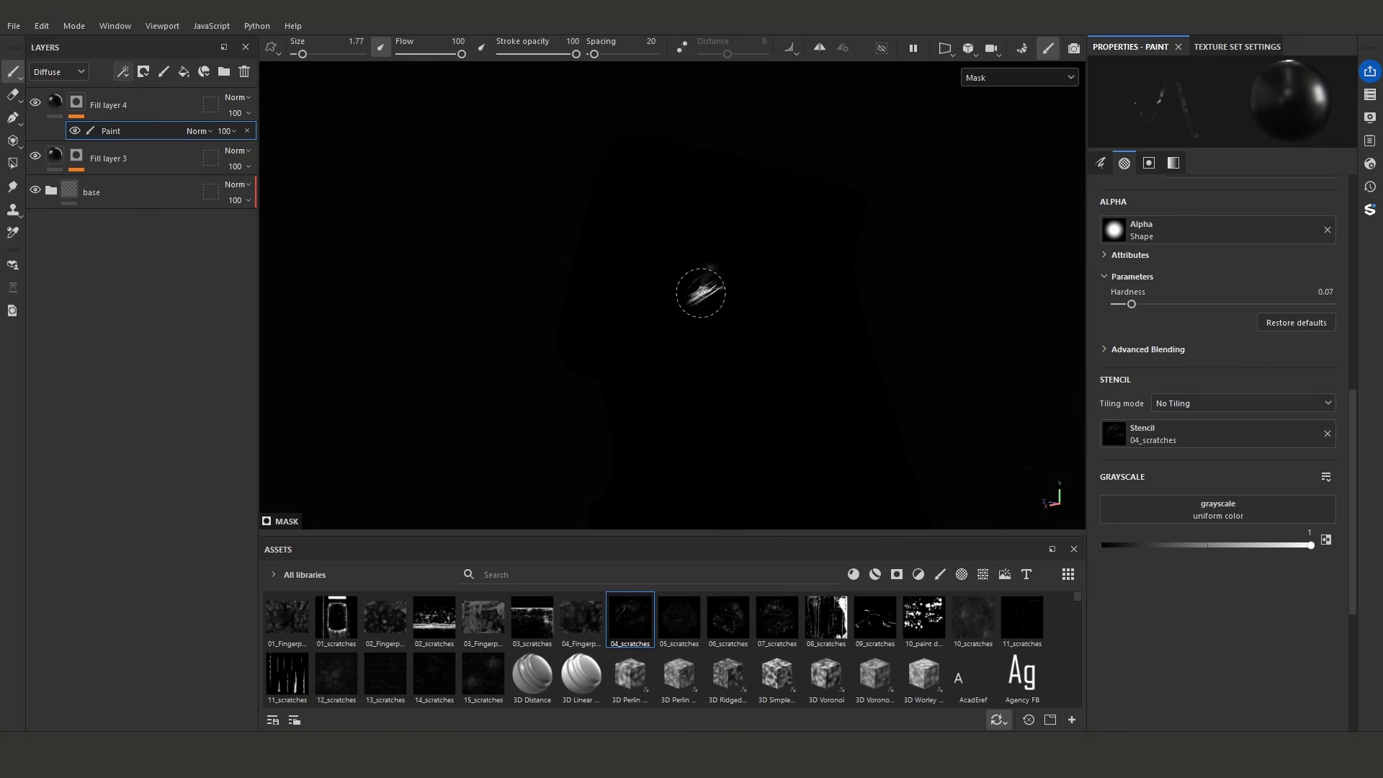
left_click_drag(618, 337, 597, 351)
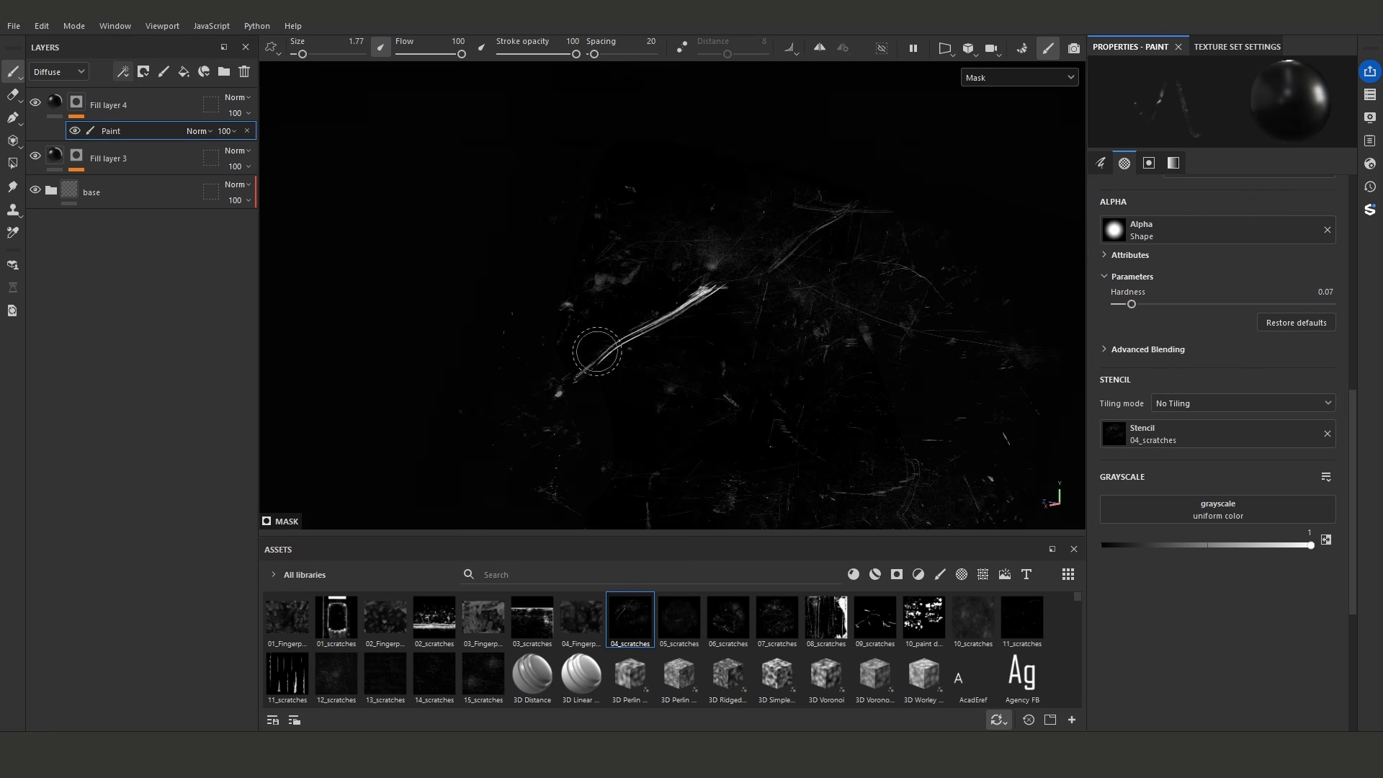
left_click(1328, 434)
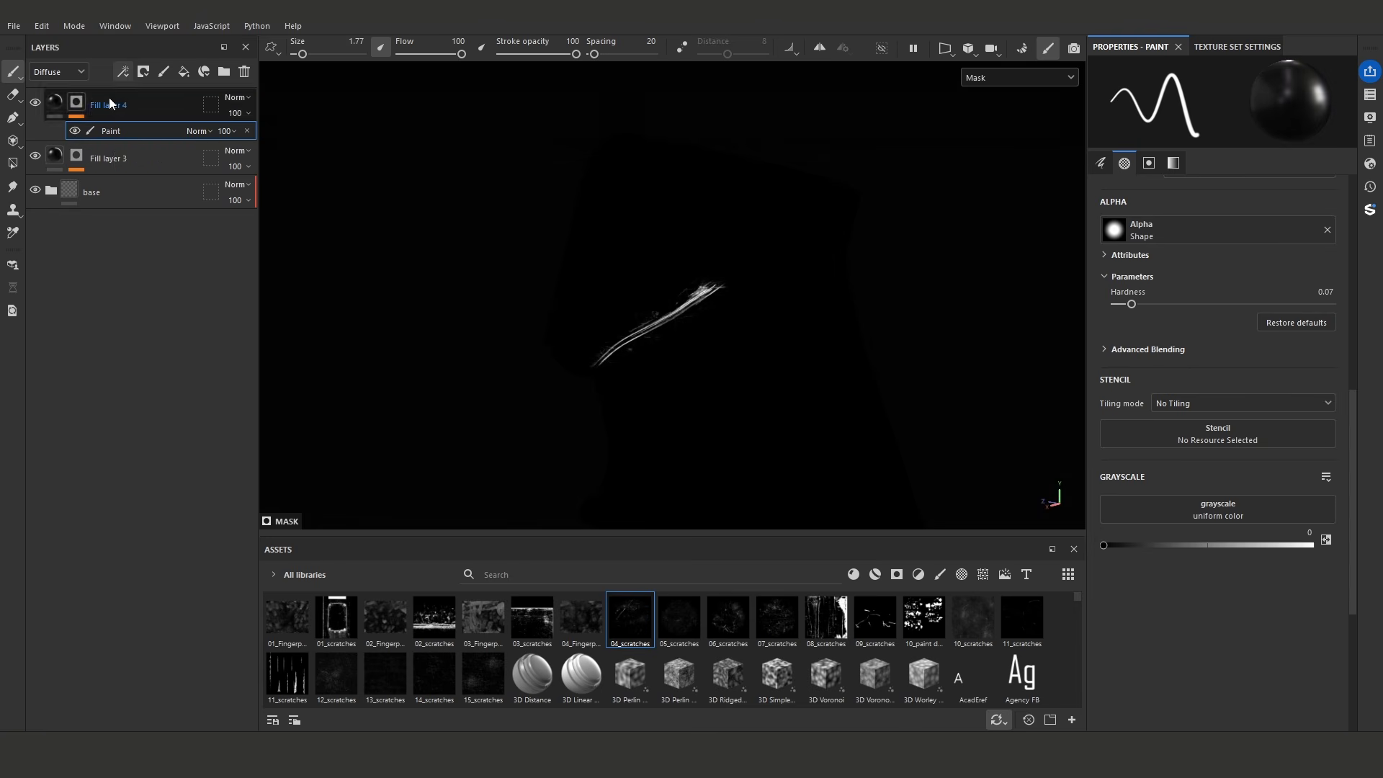
- Add a Levels effect above the mask's Paint effect, with the black point at 0.228 and the white point at 1
left_click(123, 71)
left_click(166, 142)
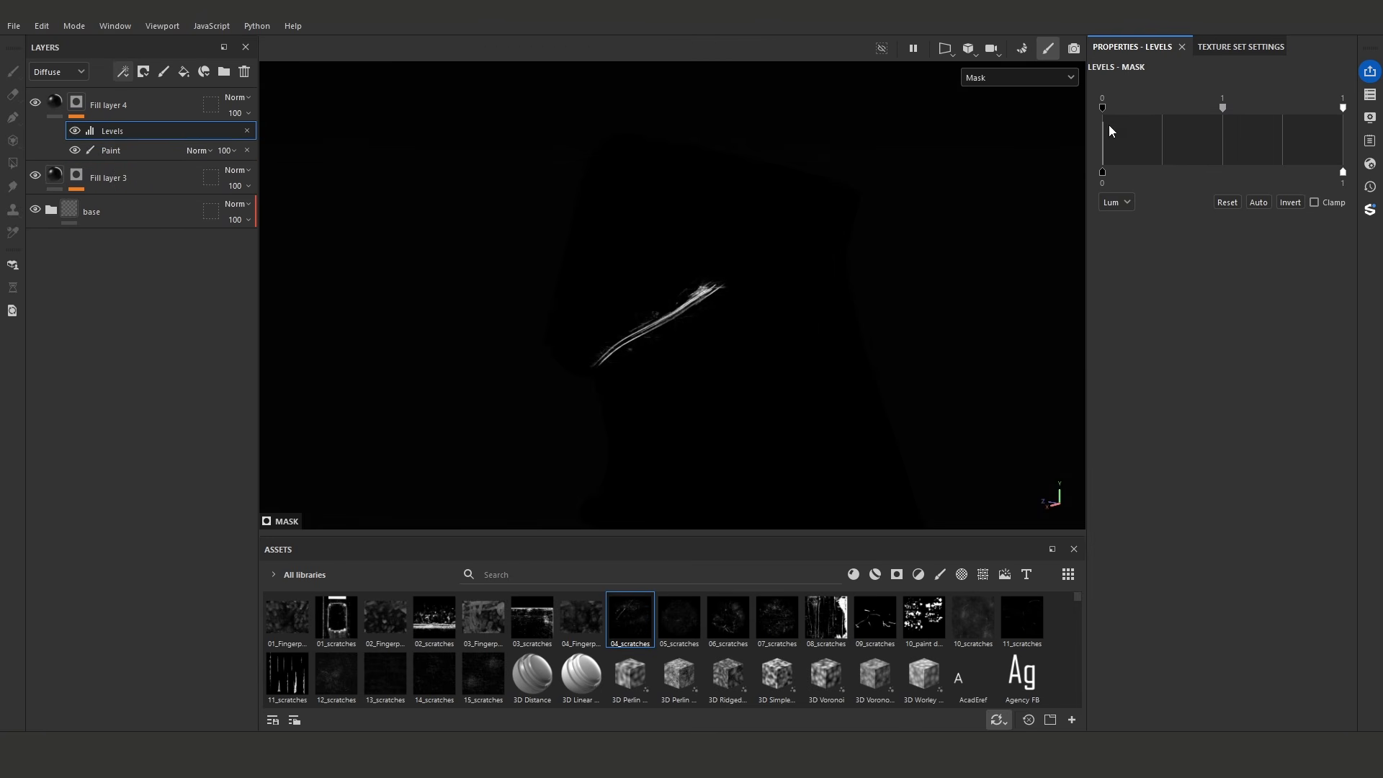
left_click_drag(1103, 109, 1128, 113)
left_click_drag(1344, 109, 1301, 113)
left_click_drag(1137, 107, 1156, 107)
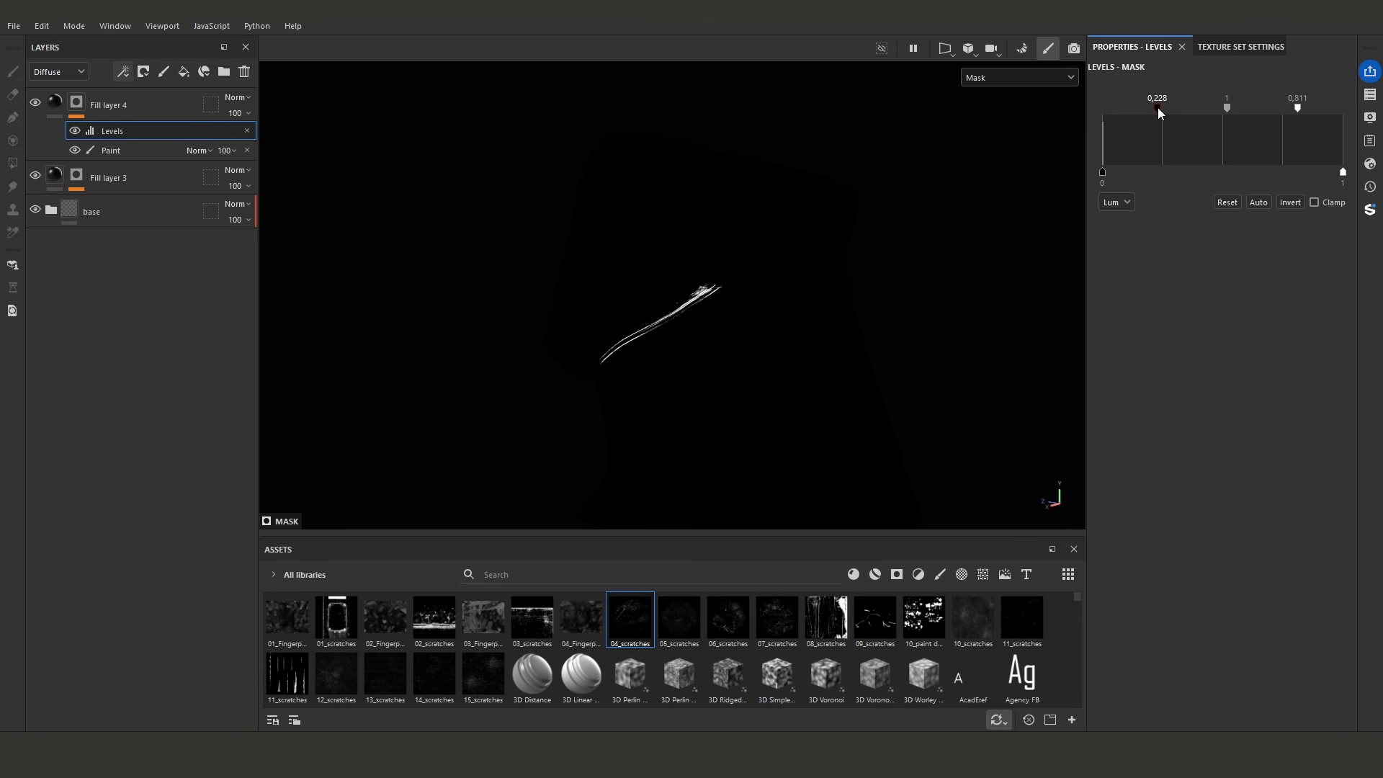
left_click_drag(1297, 108, 1342, 108)
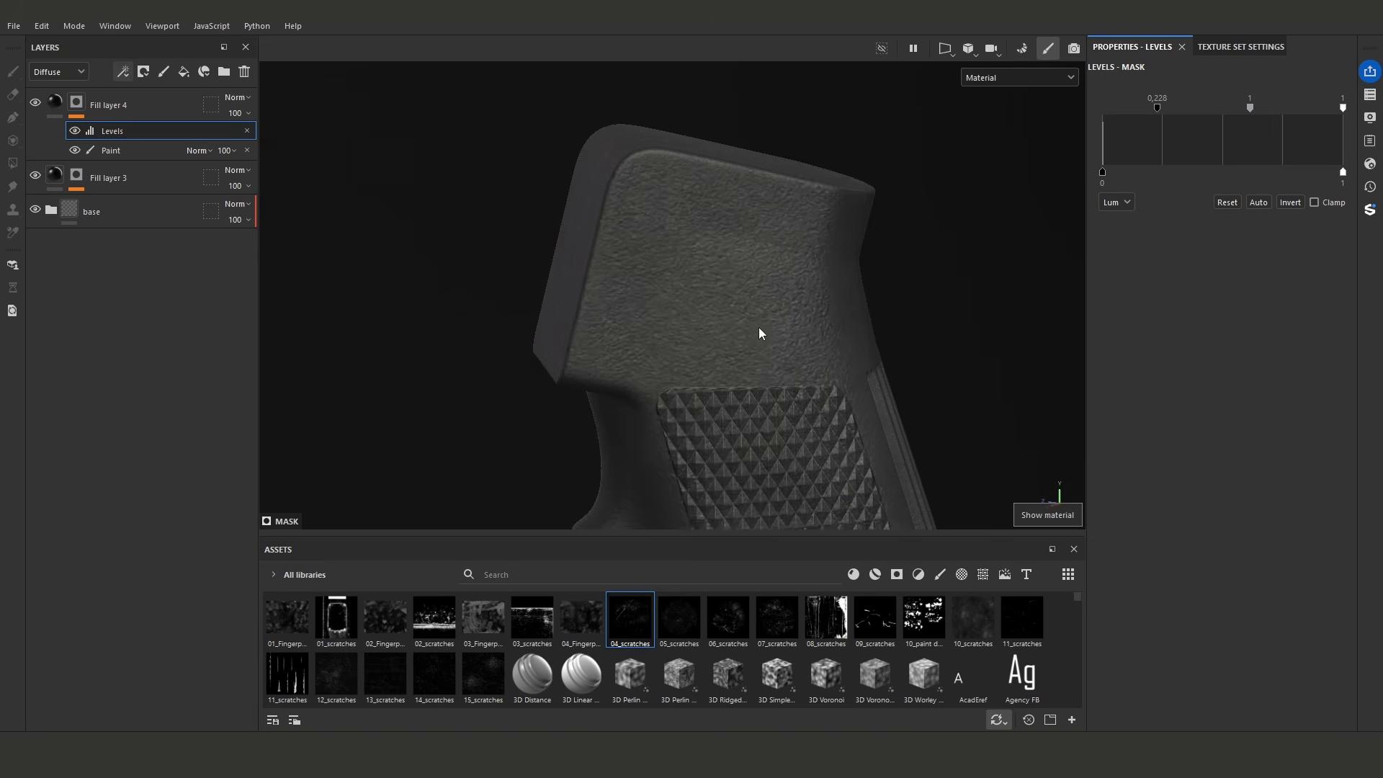
- Return to the material display and enable the diffuse channel on Fill layer 4's fill
key("m")
mouse_move(759, 331)
right_mouse_down("shift")
mouse_move(716, 281)
mouse_move(732, 329)
right_mouse_up("shift")
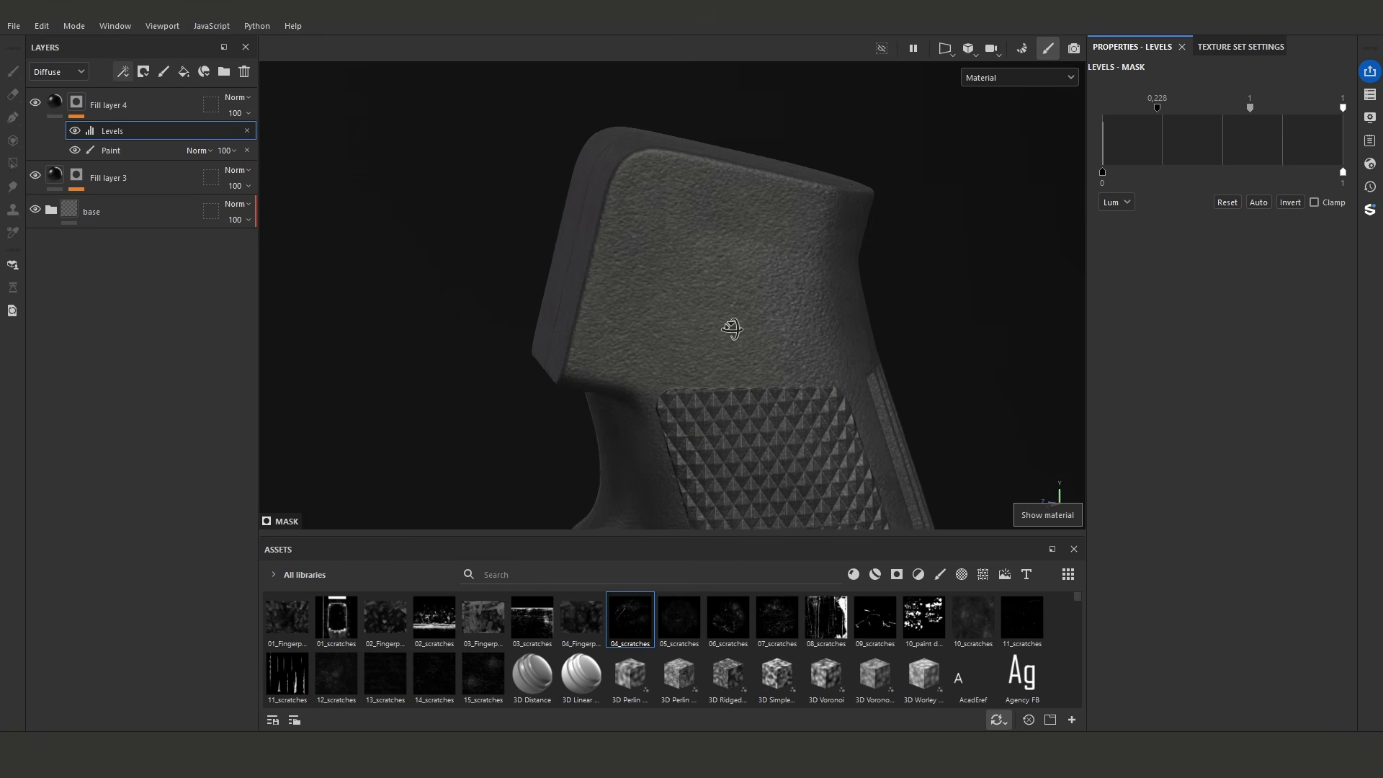
scroll(710, 314, "up", 2)
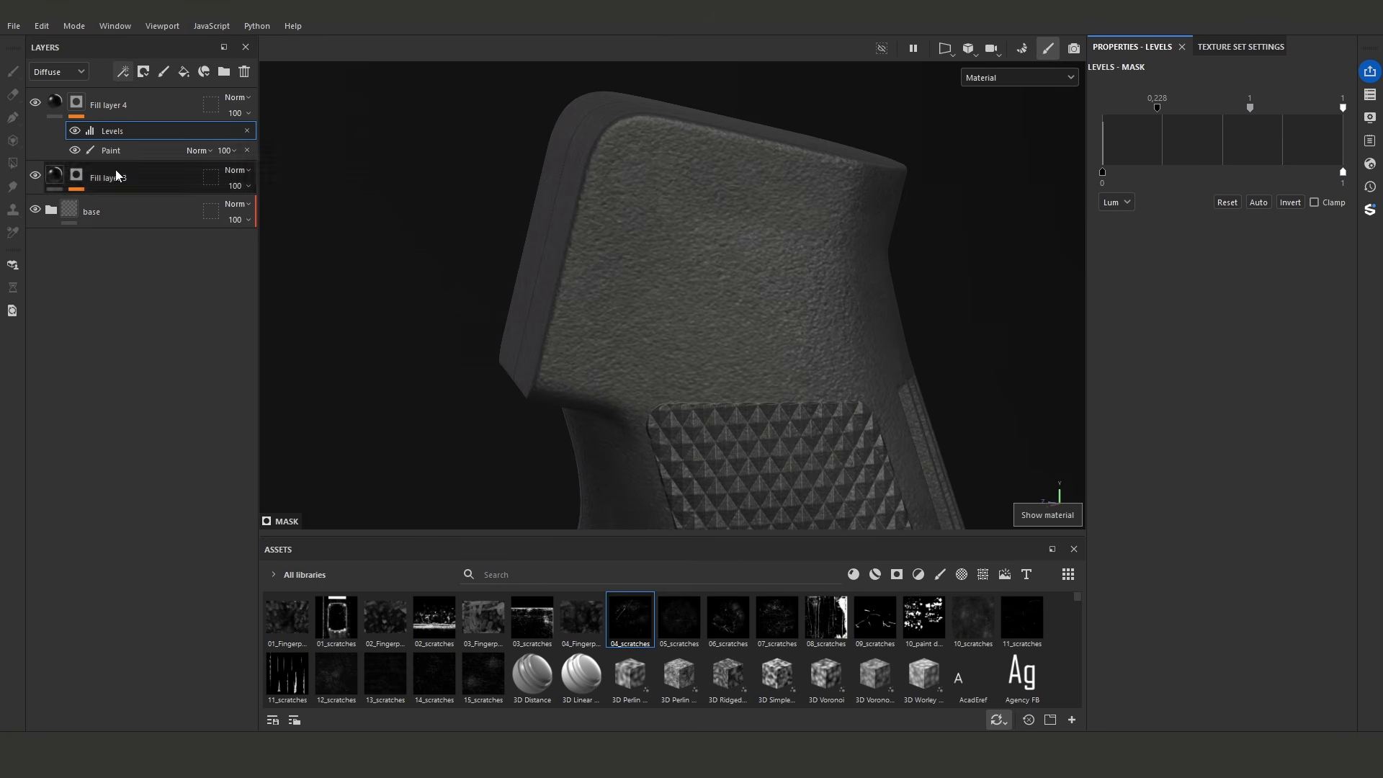
left_click(58, 103)
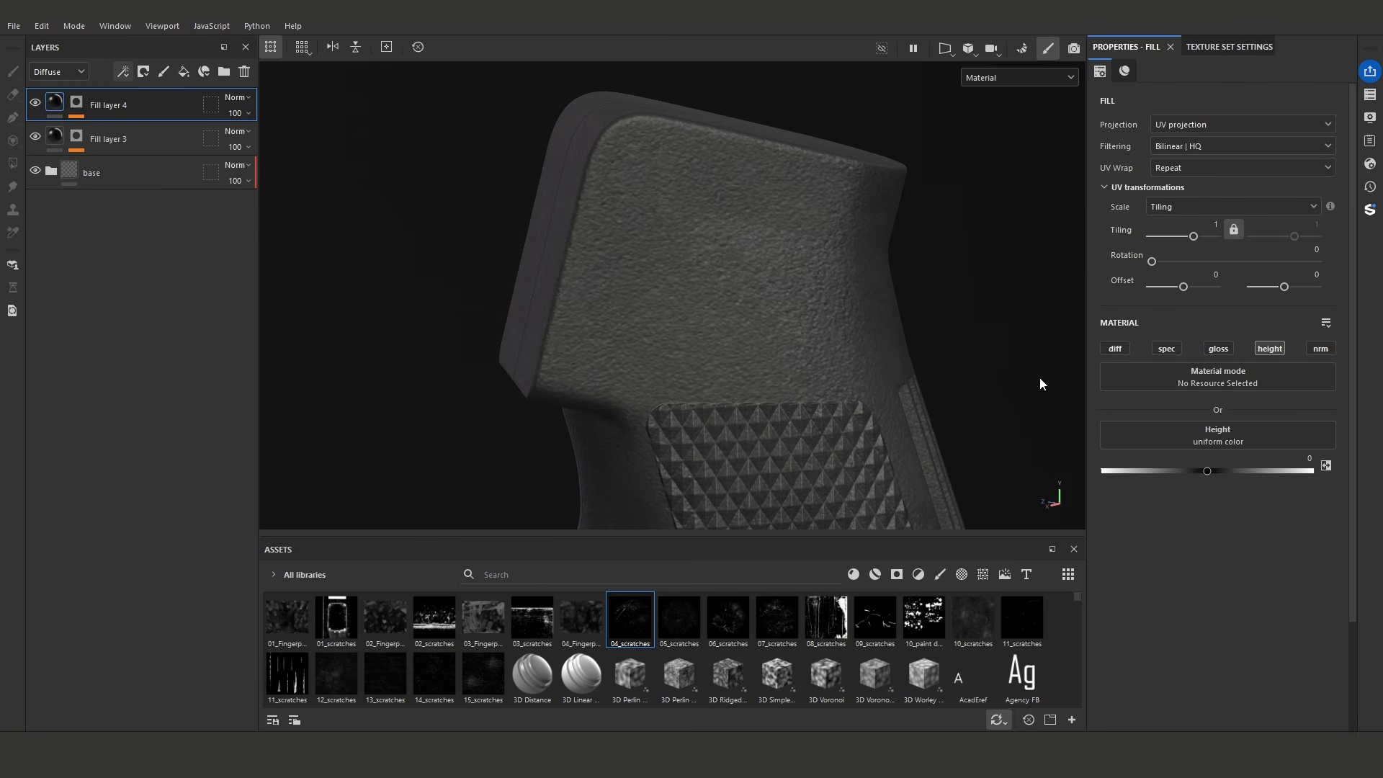
left_click(1115, 349)
left_click_drag(739, 335, 697, 364, "alt")
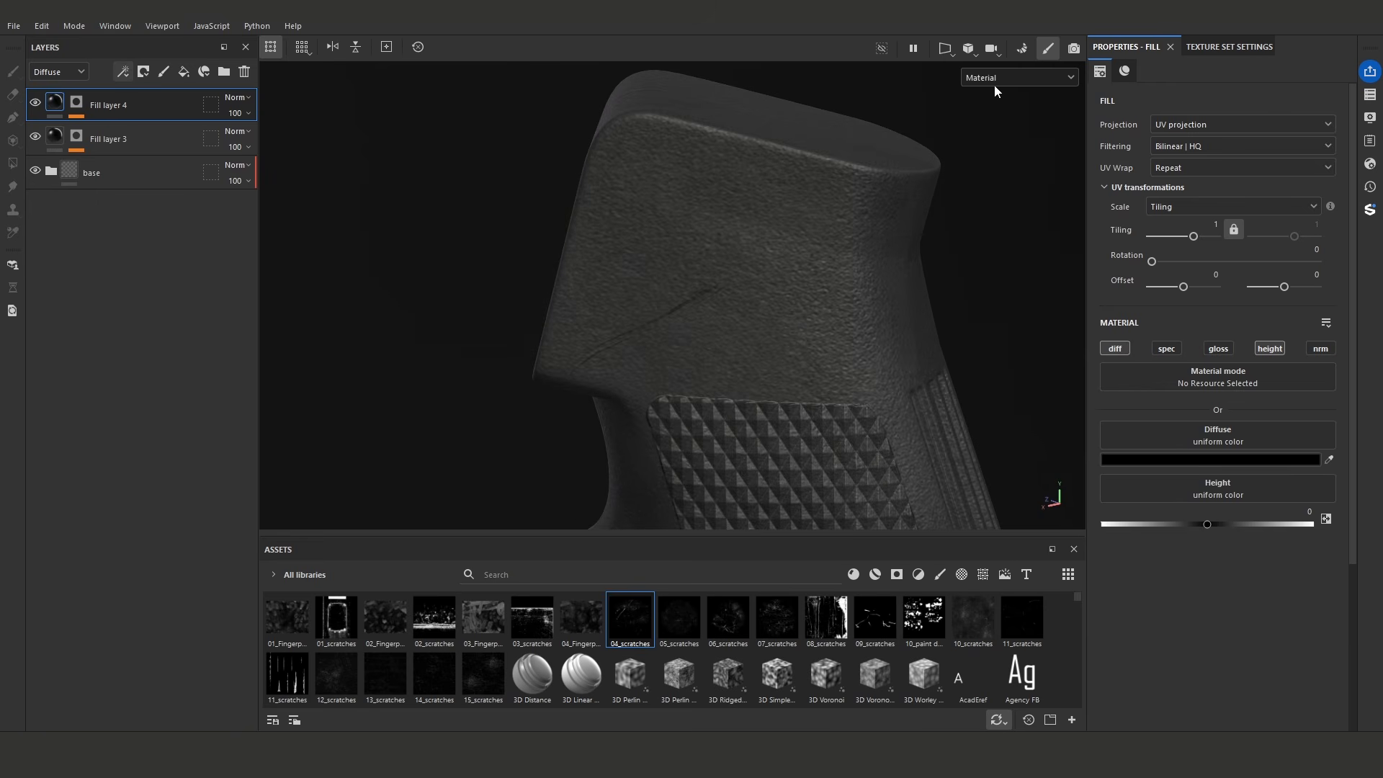
- In the diffuse channel display, sample the grip's base color for the scratch fill and raise its brightness value to about 0.199
left_click(997, 79)
left_click(990, 135)
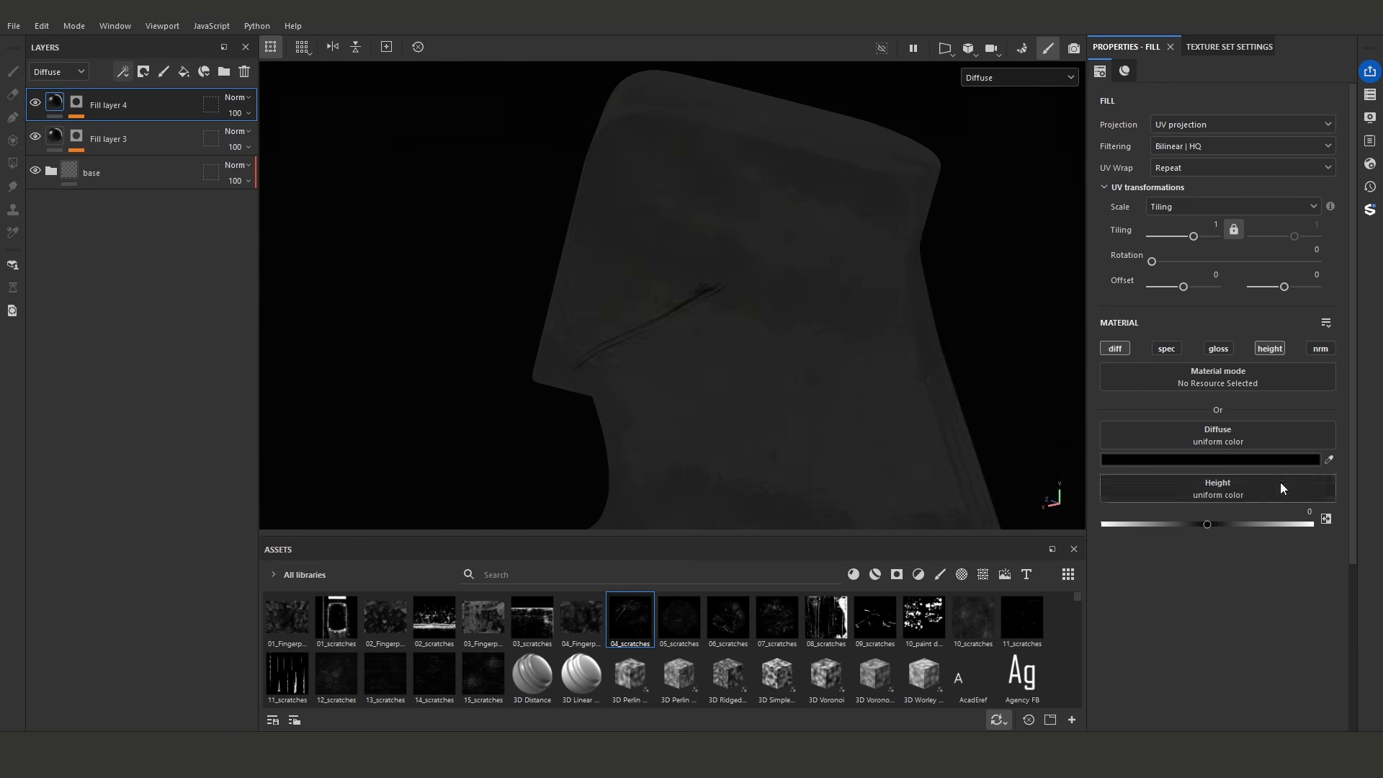
left_click(1329, 460)
left_click(724, 351)
left_click(1203, 461)
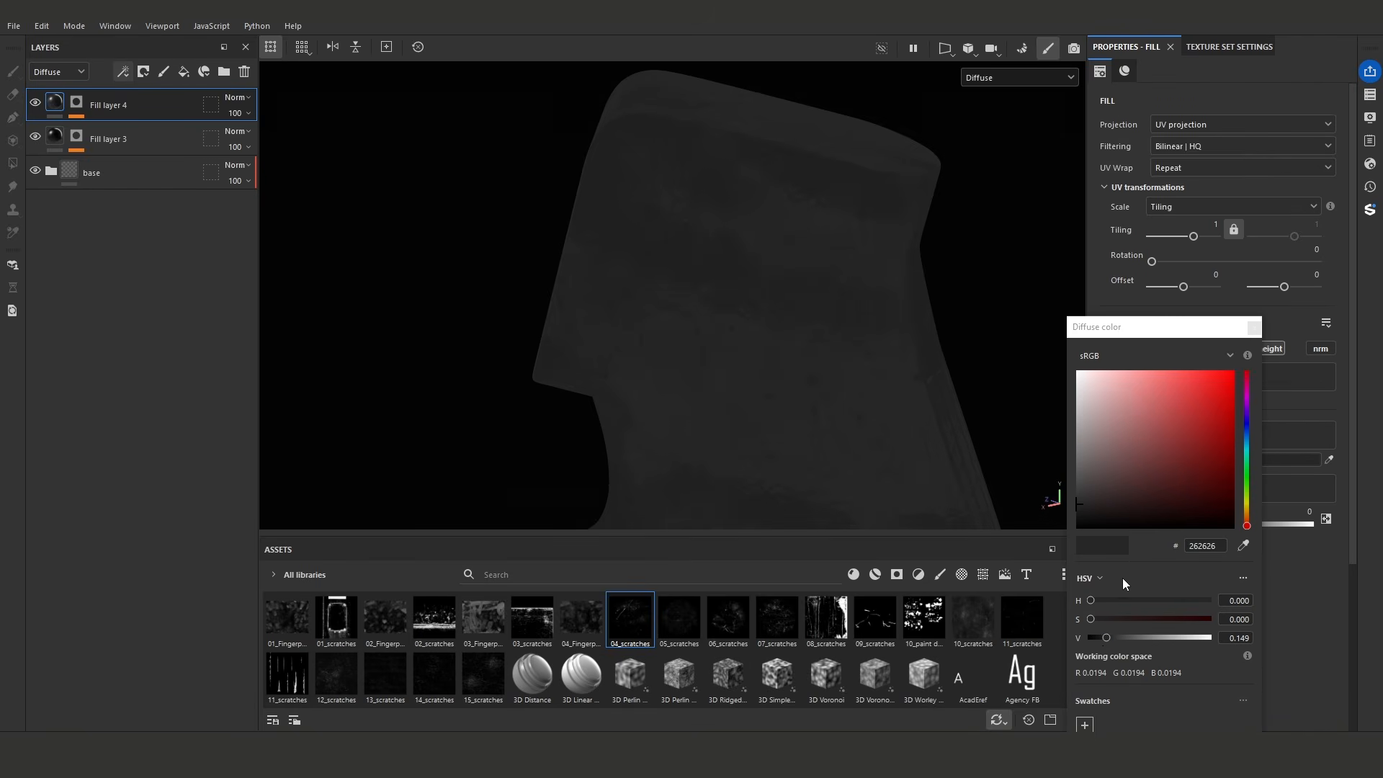
left_click_drag(1109, 638, 1113, 637)
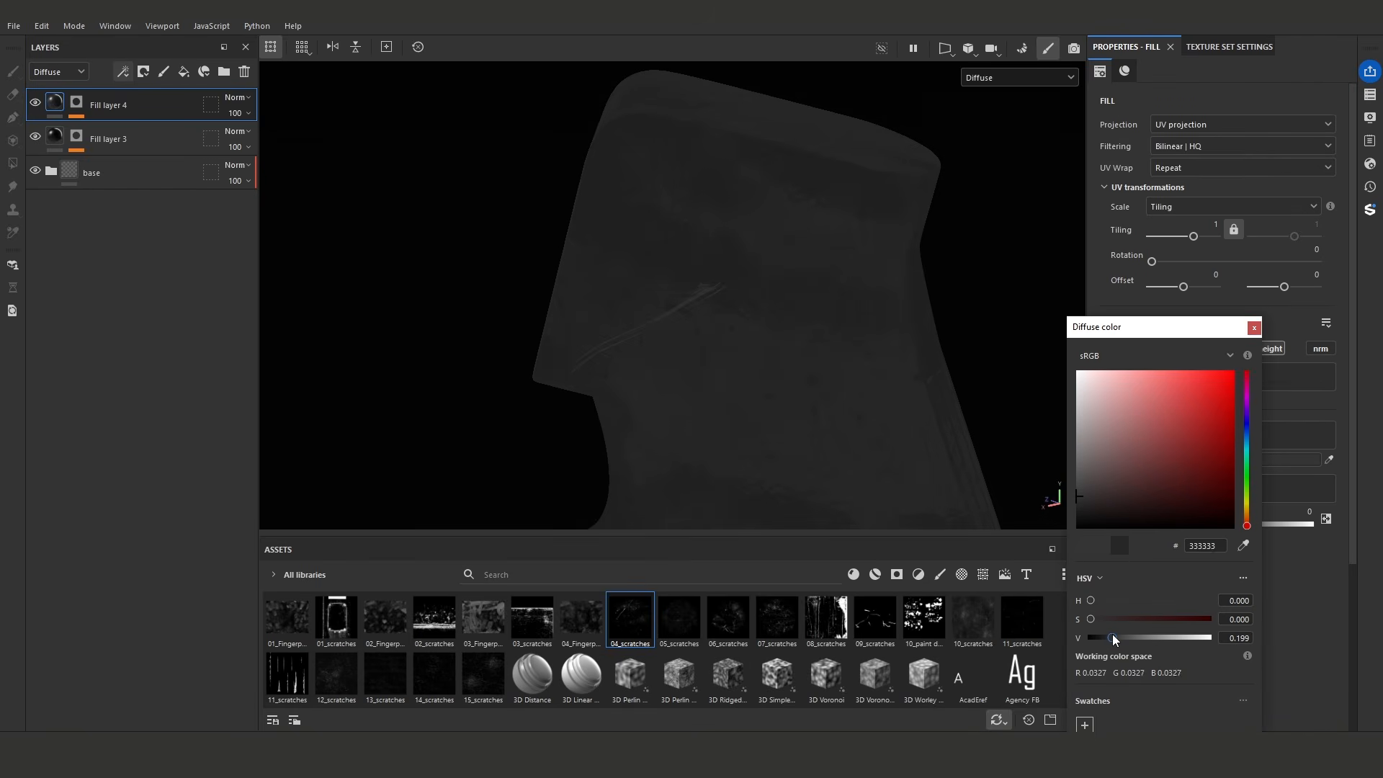
left_click(1254, 328)
- Enable the scratch fill's gloss channel and set its glossiness to about 0.3356 while displaying the glossiness channel, then return to the material display
left_click(1221, 351)
left_click(1023, 78)
left_click(1029, 173)
left_click_drag(1233, 526, 1175, 531)
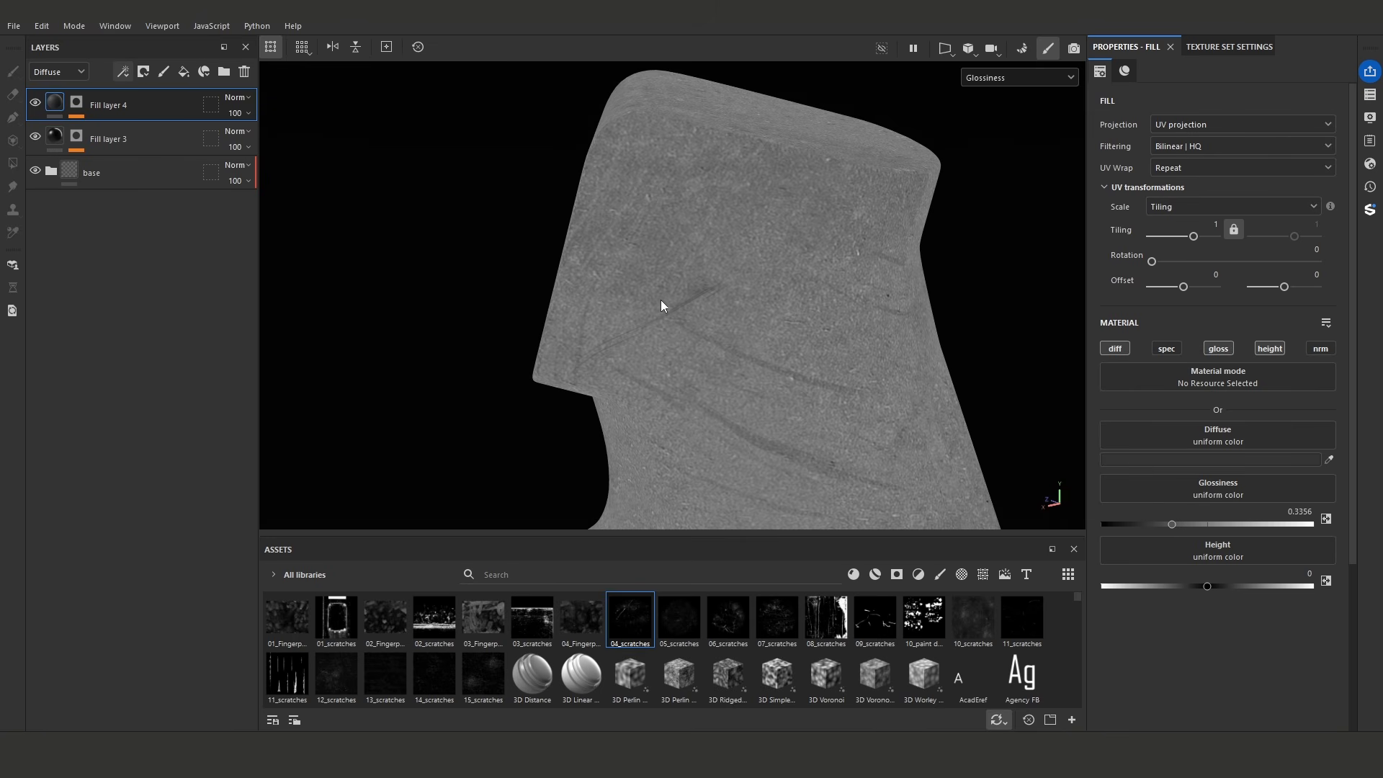
key("m")
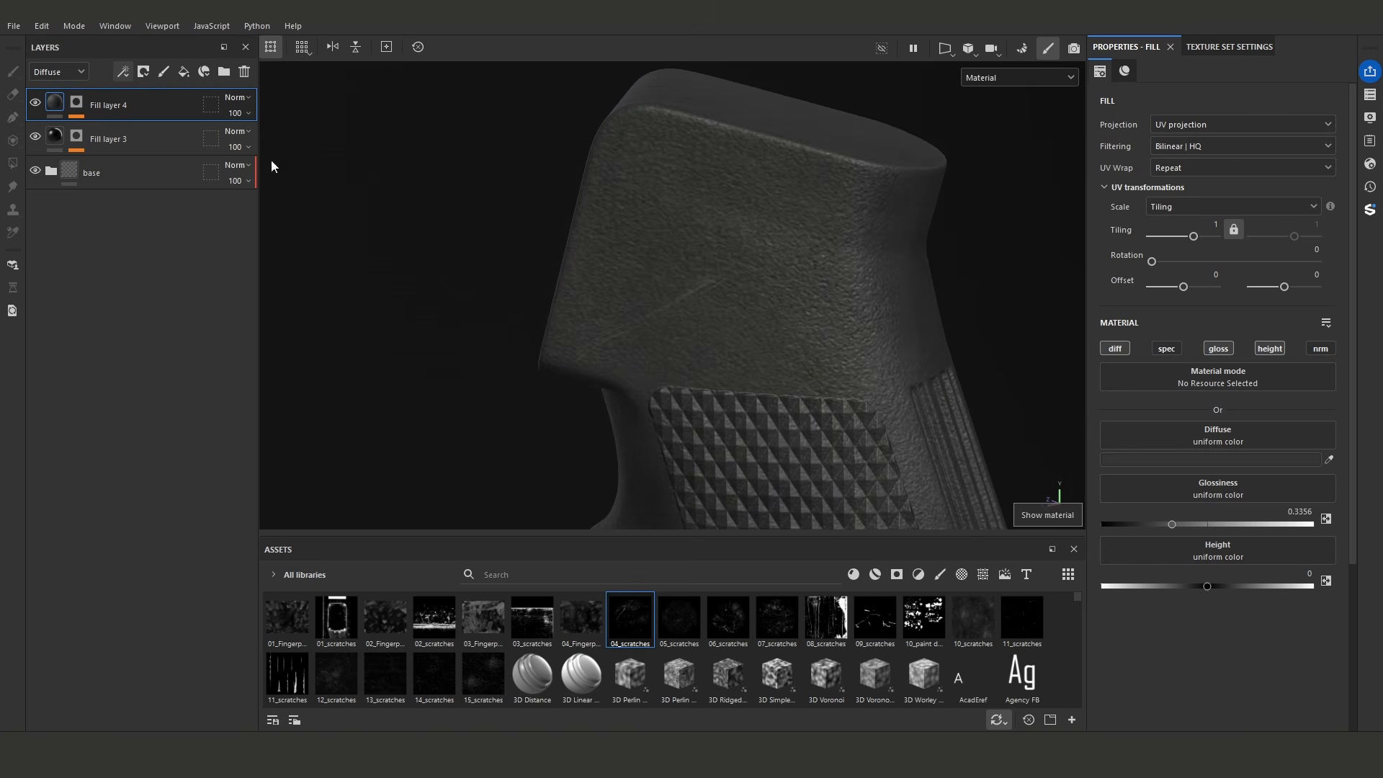
- Add an anchor point above the Levels effect in Fill layer 4's mask
left_click(76, 102)
left_click(115, 130)
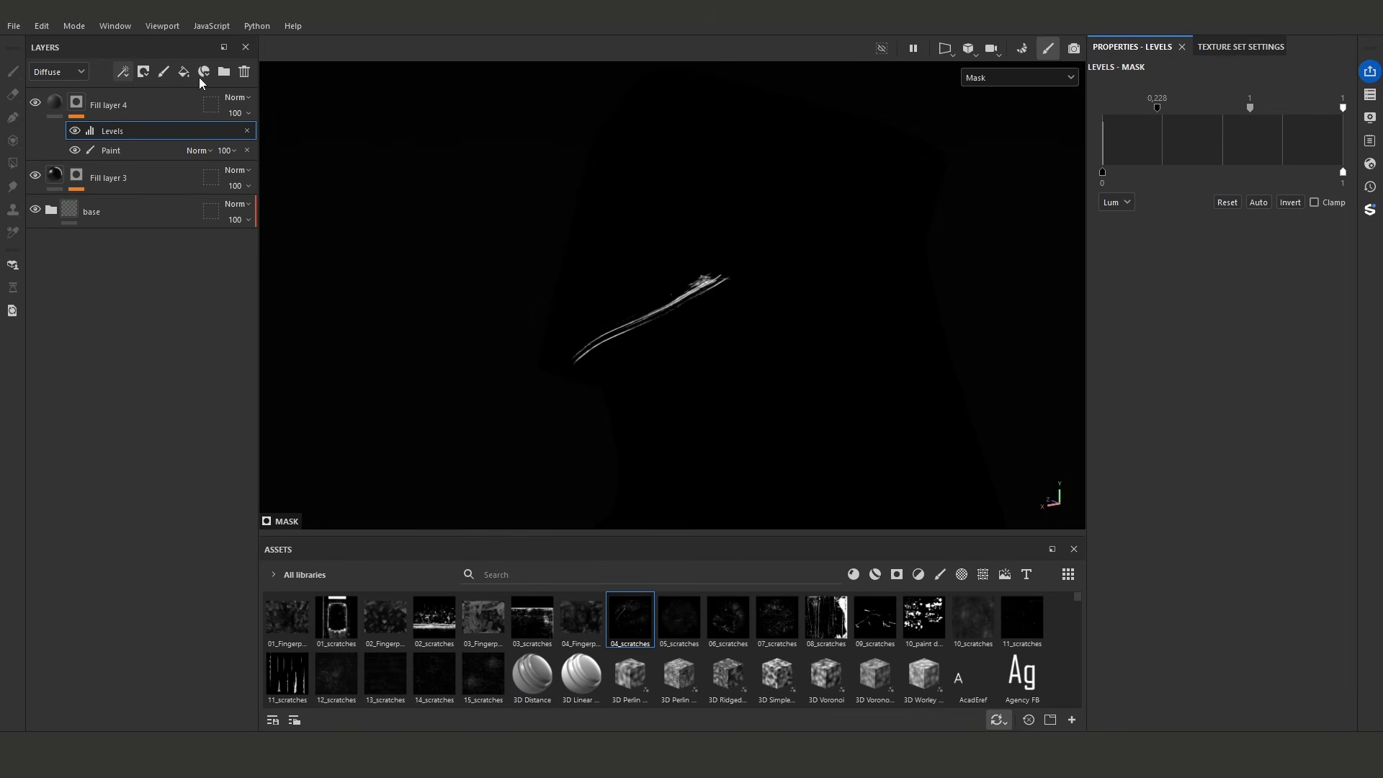
left_click(123, 72)
left_click(164, 213)
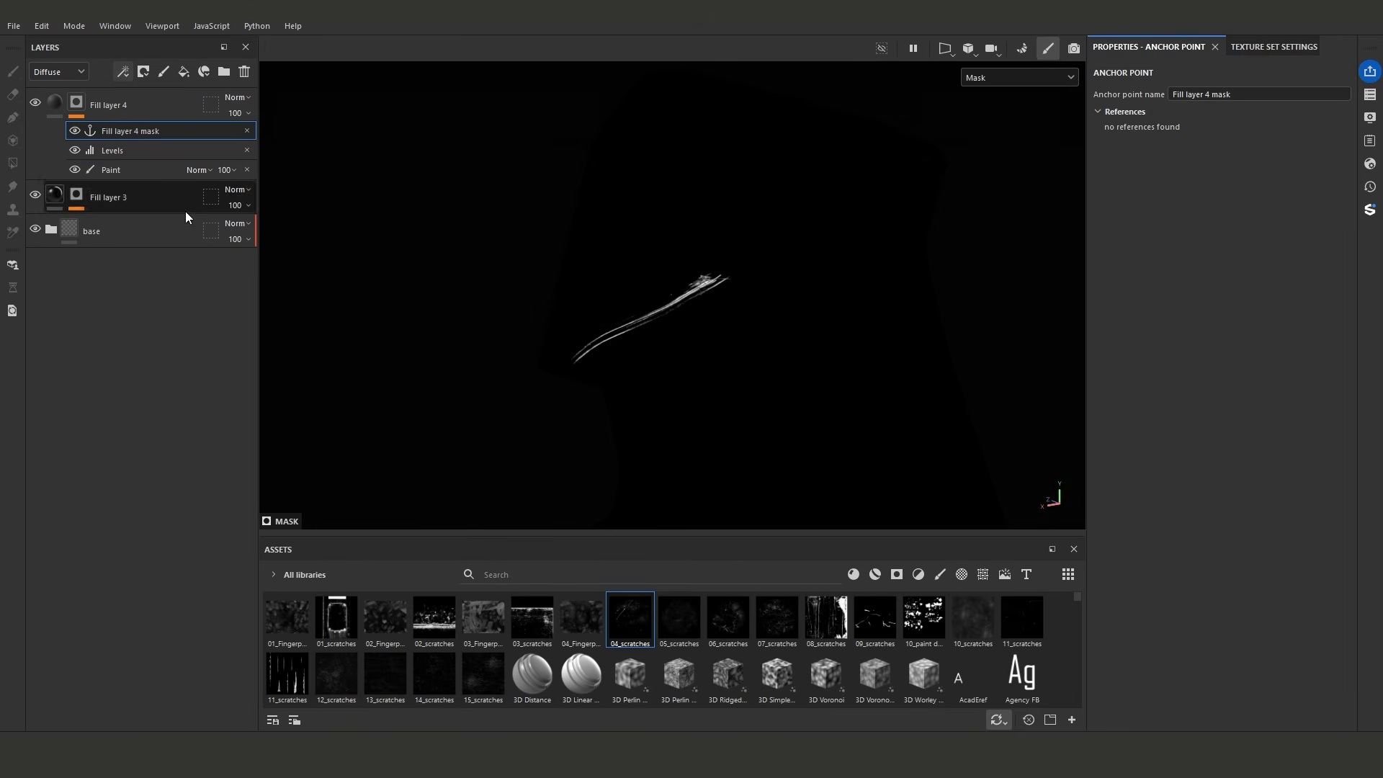
- Rename Fill layer 4 as base
left_click(158, 106)
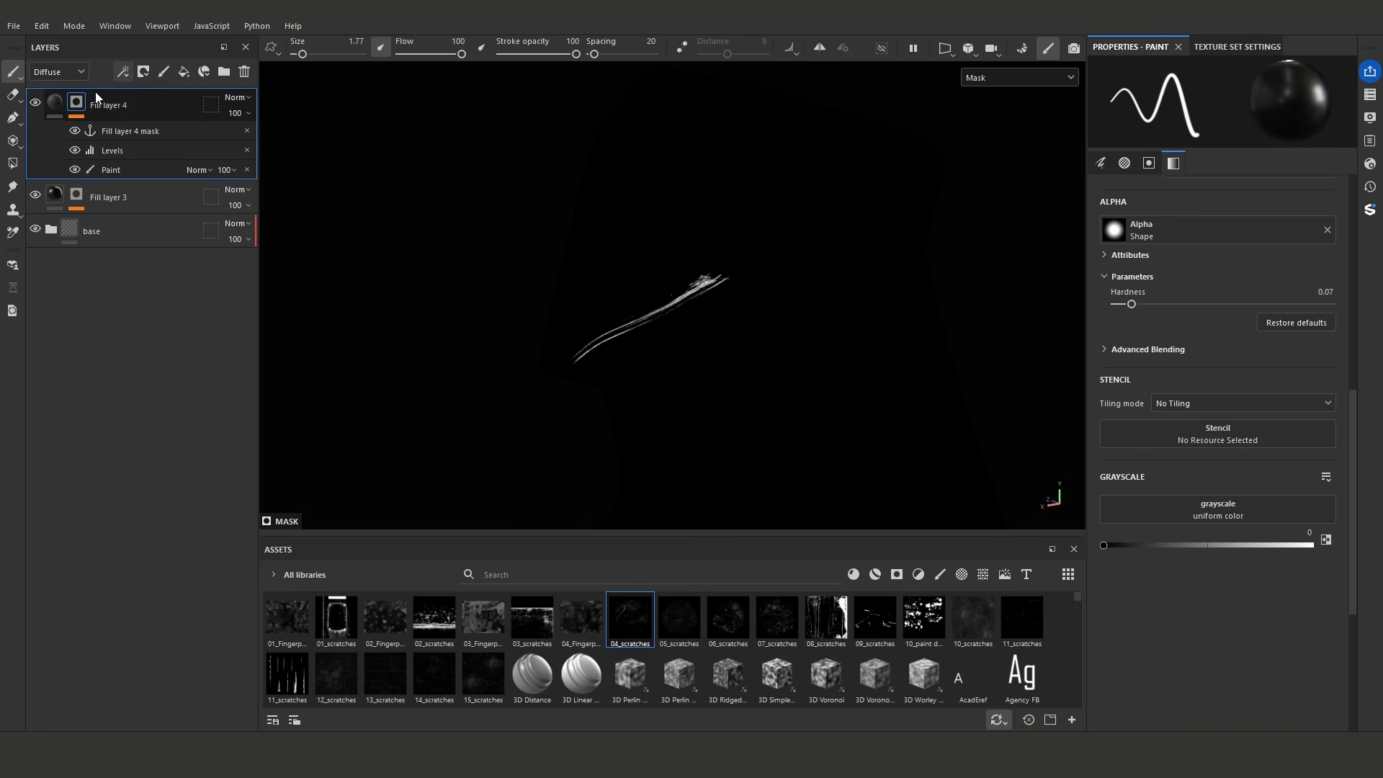
double_click(112, 106)
type("base")
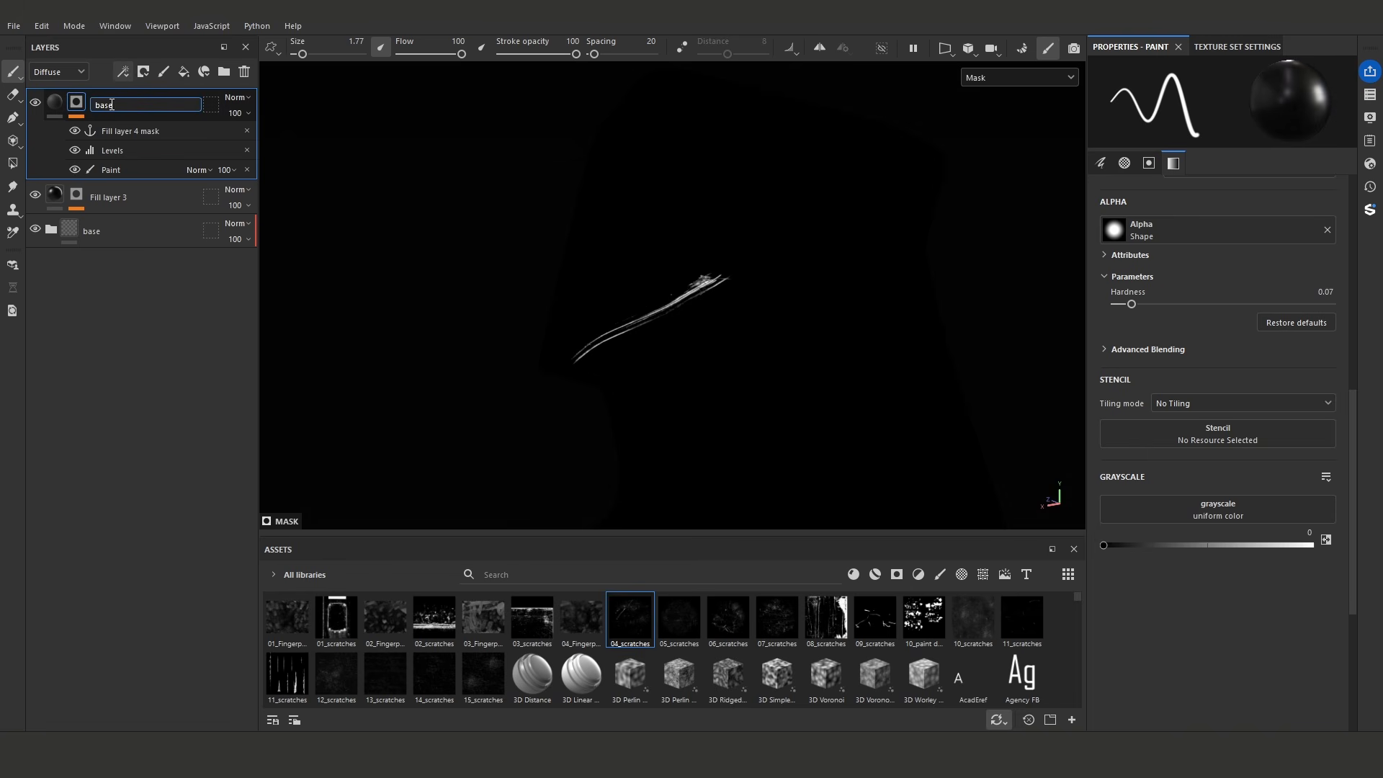
left_click(140, 303)
- Duplicate the scratch layer named base and remove the anchor point, Levels and Paint effects from the copy's mask
right_click(124, 107)
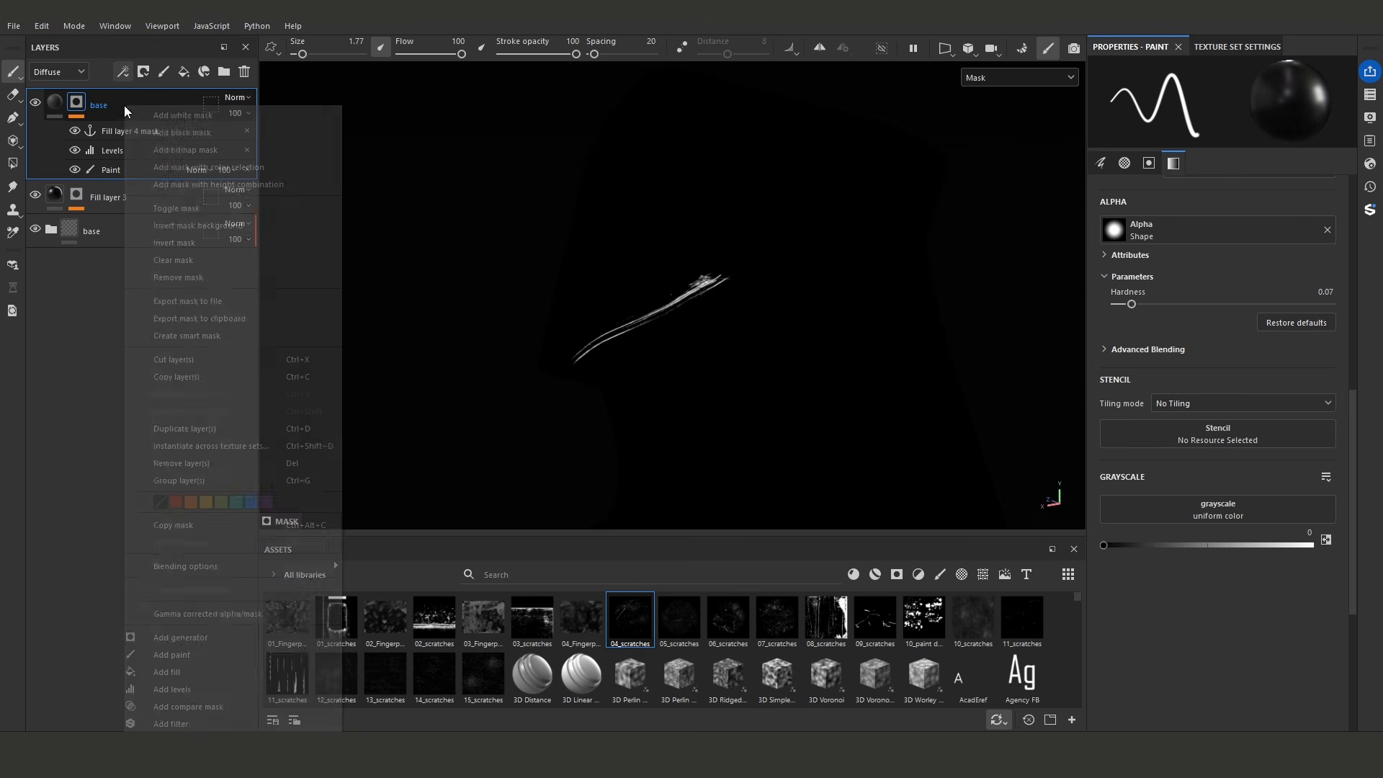
left_click(194, 430)
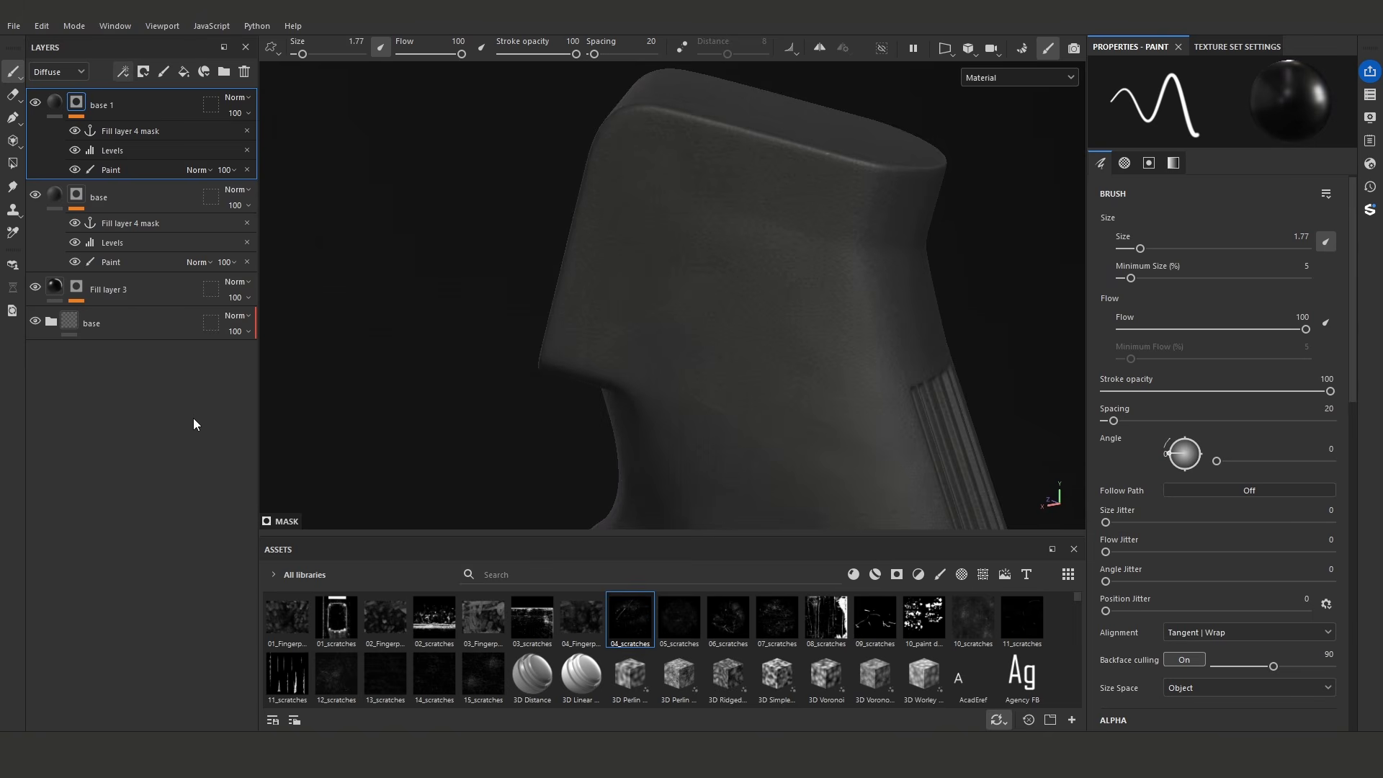
left_click(247, 130)
left_click(247, 131)
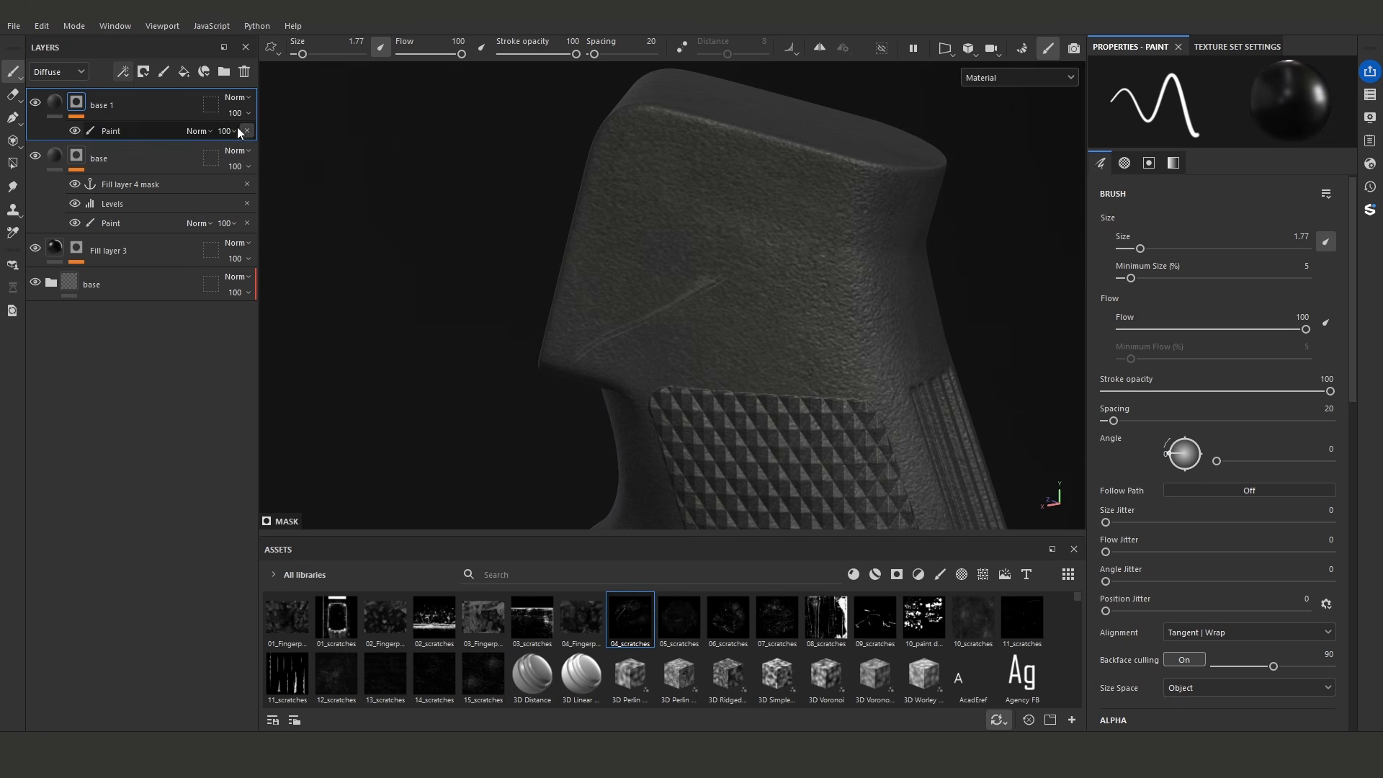
left_click(247, 130)
- Add a fill to base 1's mask sourced from the Fill layer 4 mask anchor point and display the mask alone
left_click(123, 71)
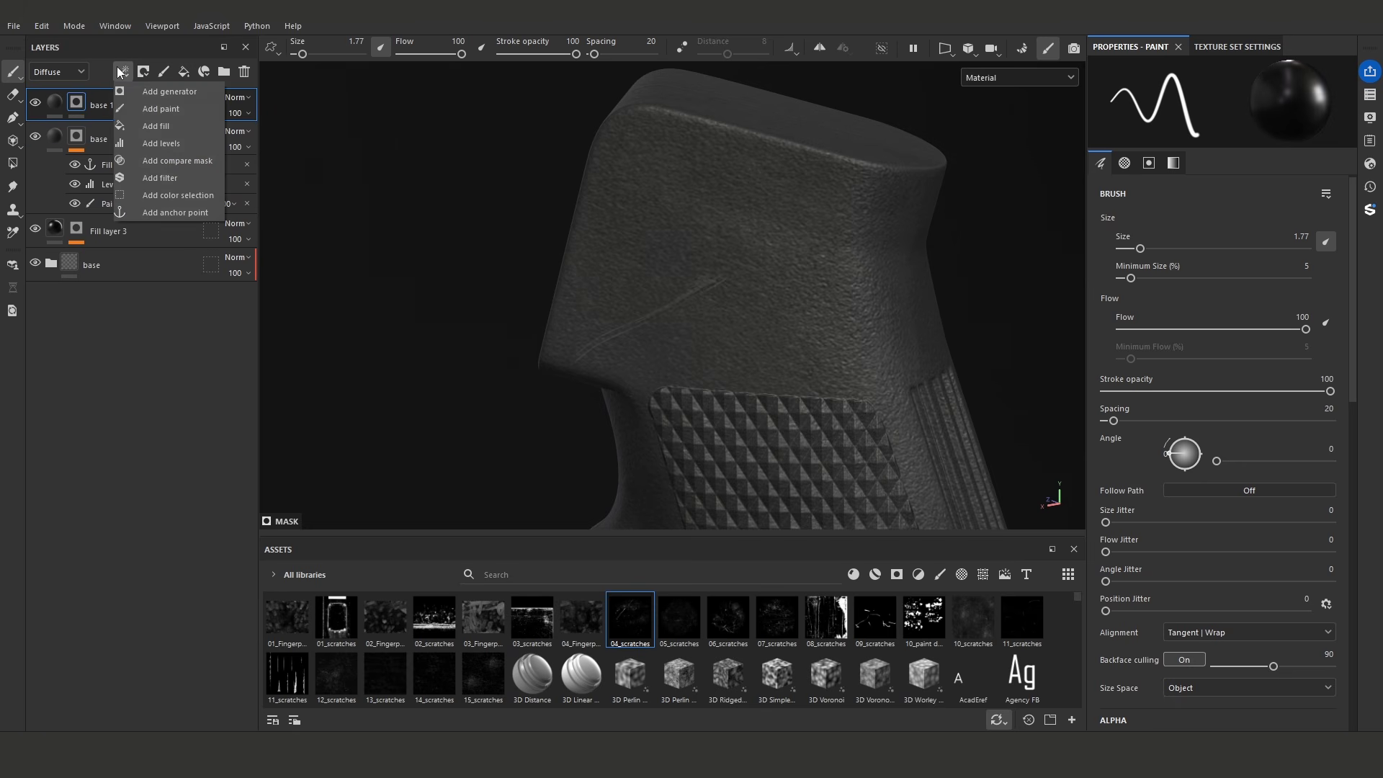
left_click(156, 126)
left_click(1217, 360)
left_click(1263, 378)
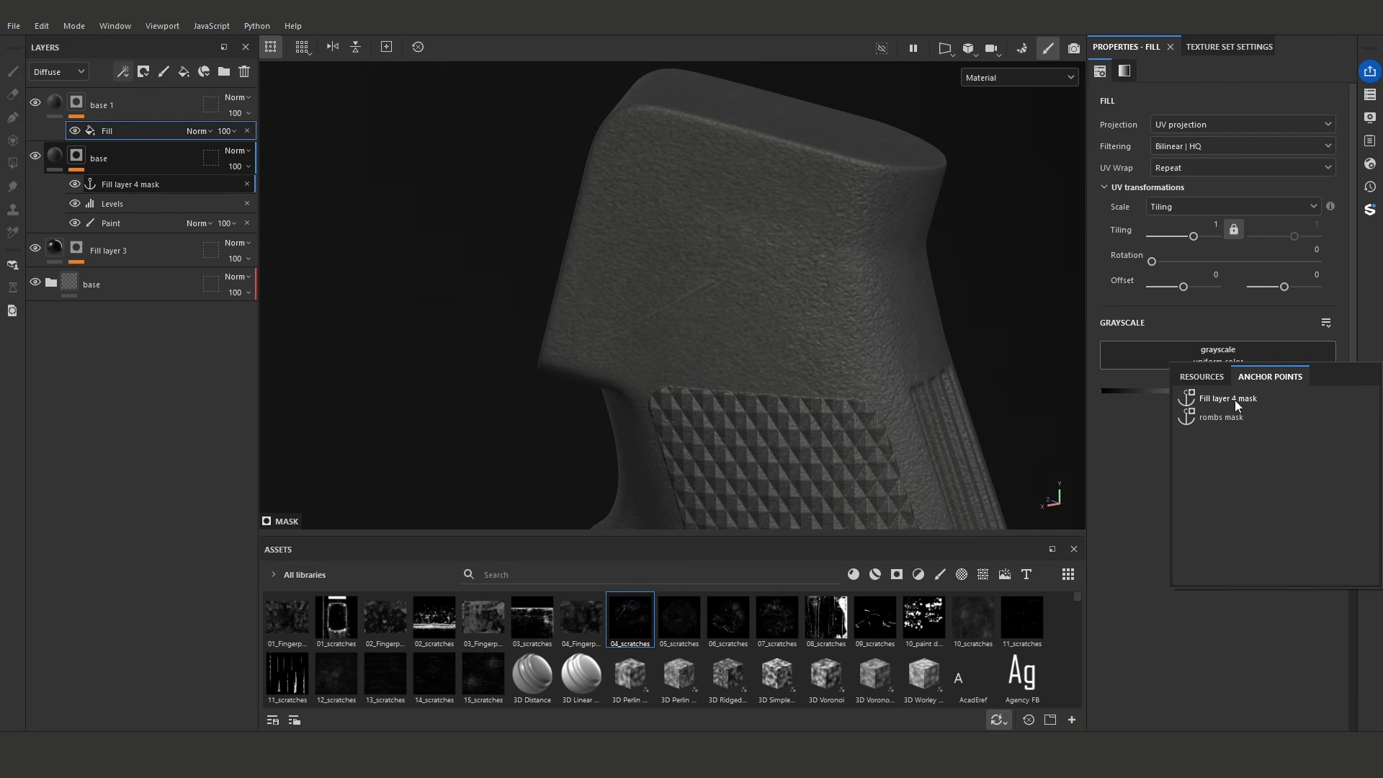
left_click(1235, 400)
left_click(78, 103, "alt")
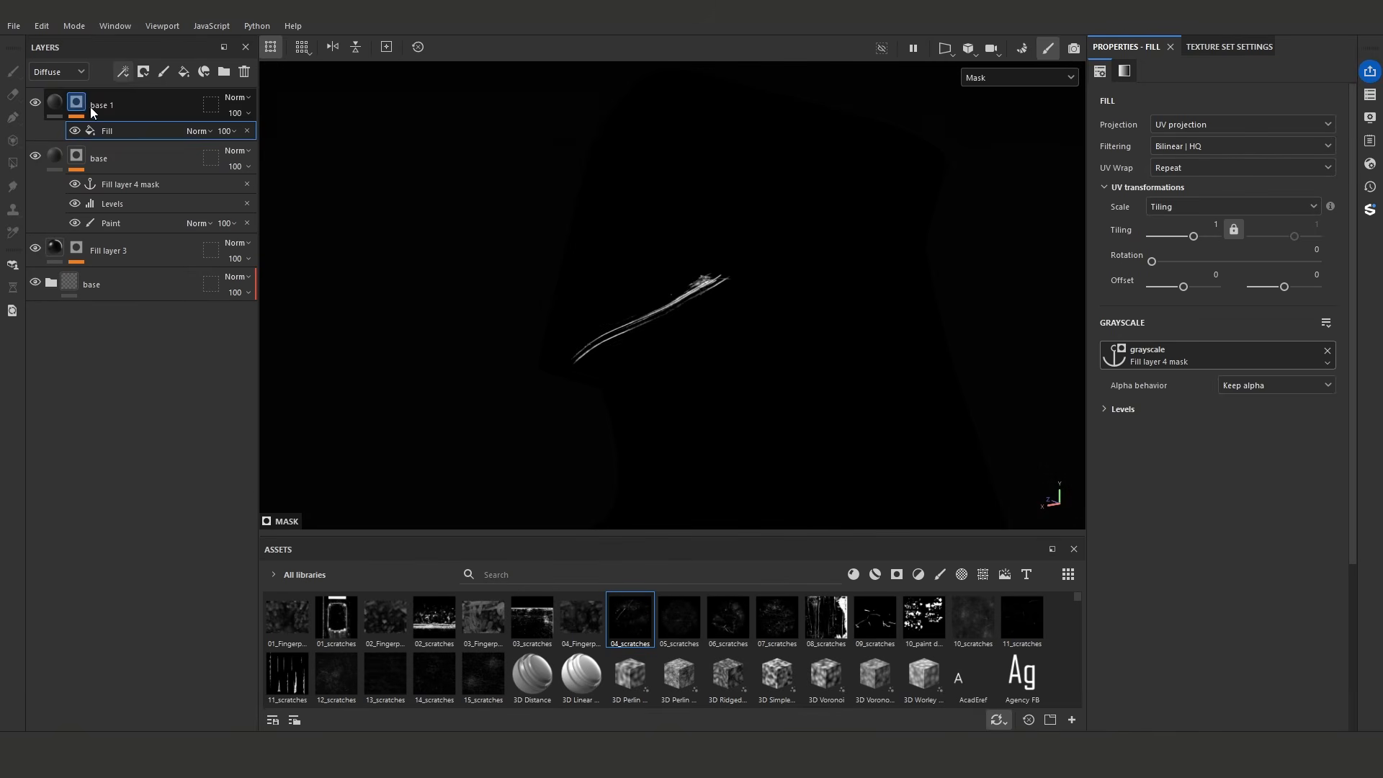
- Add a Blur filter above the fill in base 1's mask and set its intensity to about 0.69
left_click(123, 71)
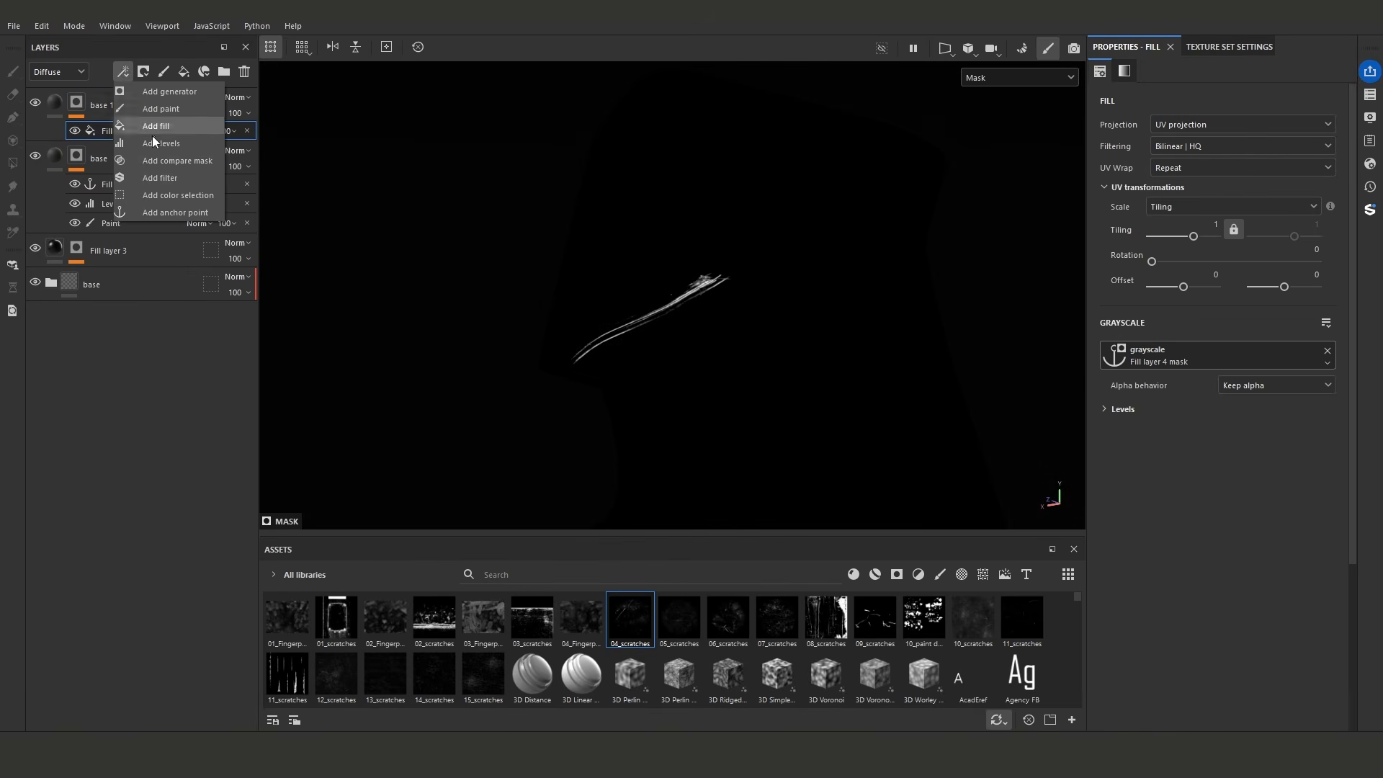
left_click(172, 178)
left_click(1210, 115)
left_click(1207, 210)
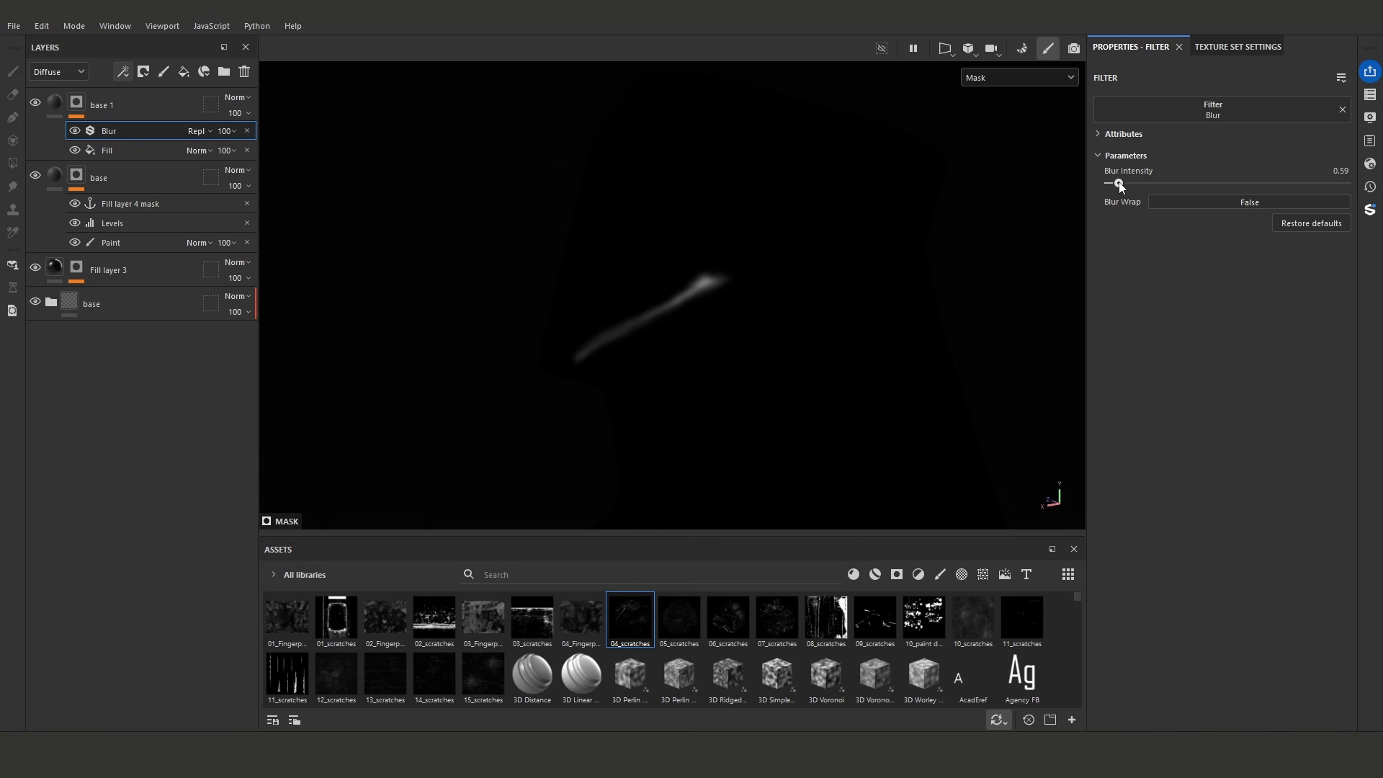
- Add a second fill above the Blur in base 1's mask from the Fill layer 4 mask anchor point and blend it as Subtract
left_click(127, 71)
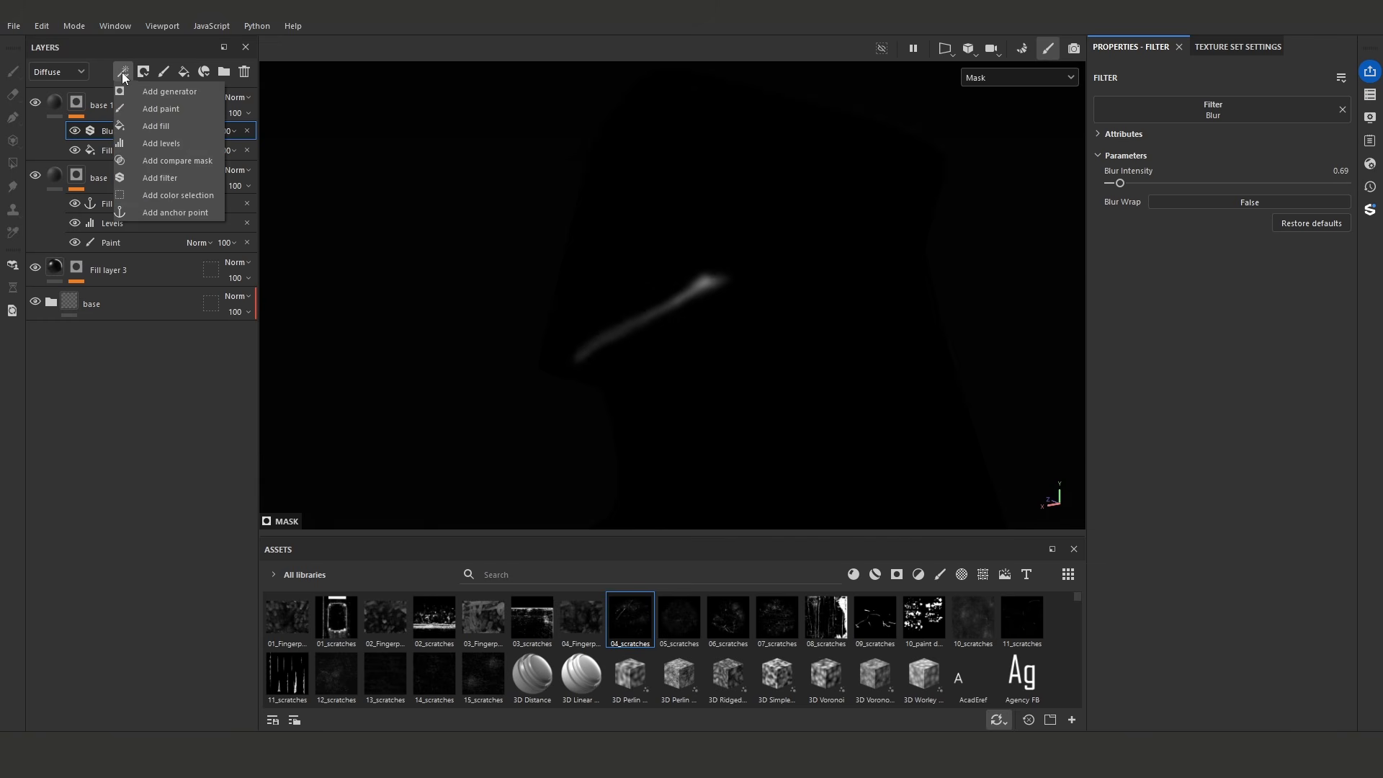
left_click(168, 128)
left_click(1220, 366)
left_click(1276, 382)
left_click(1228, 402)
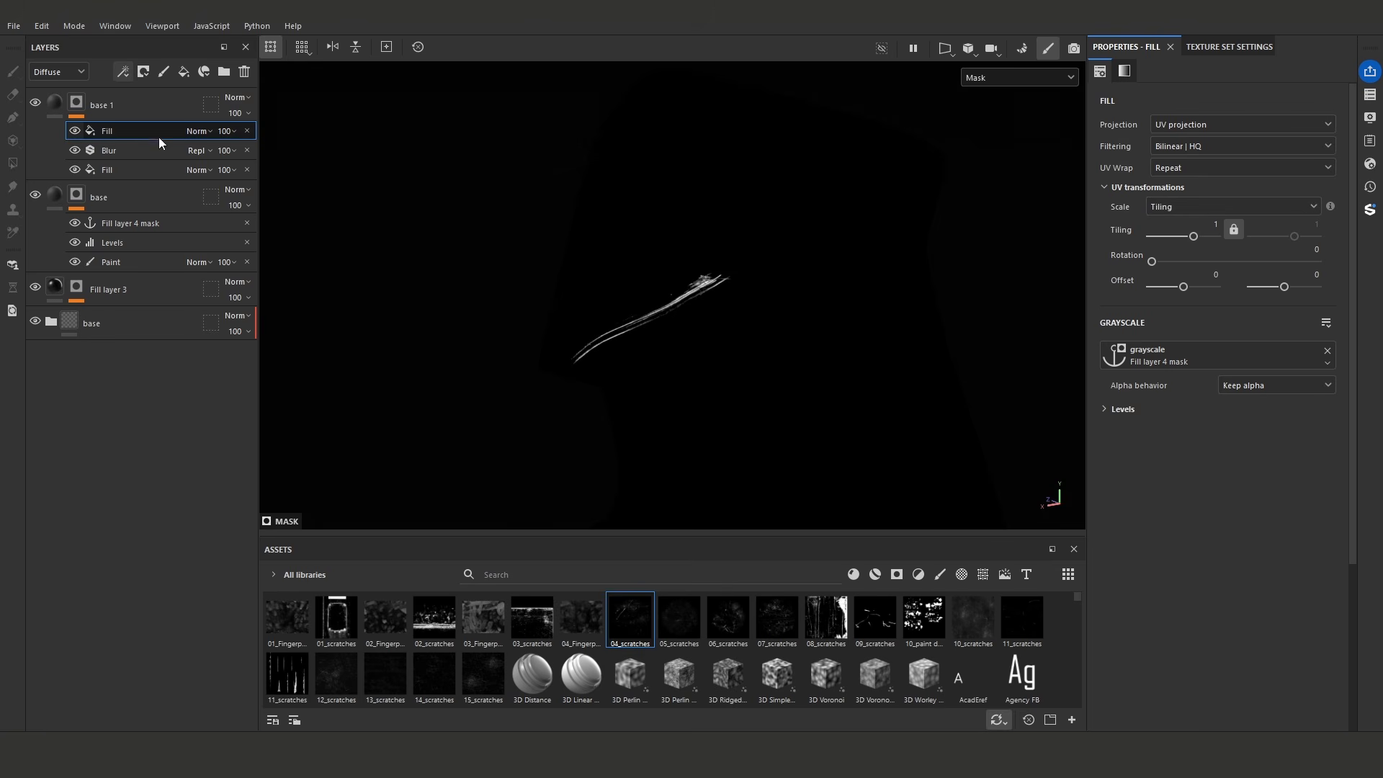
left_click(200, 131)
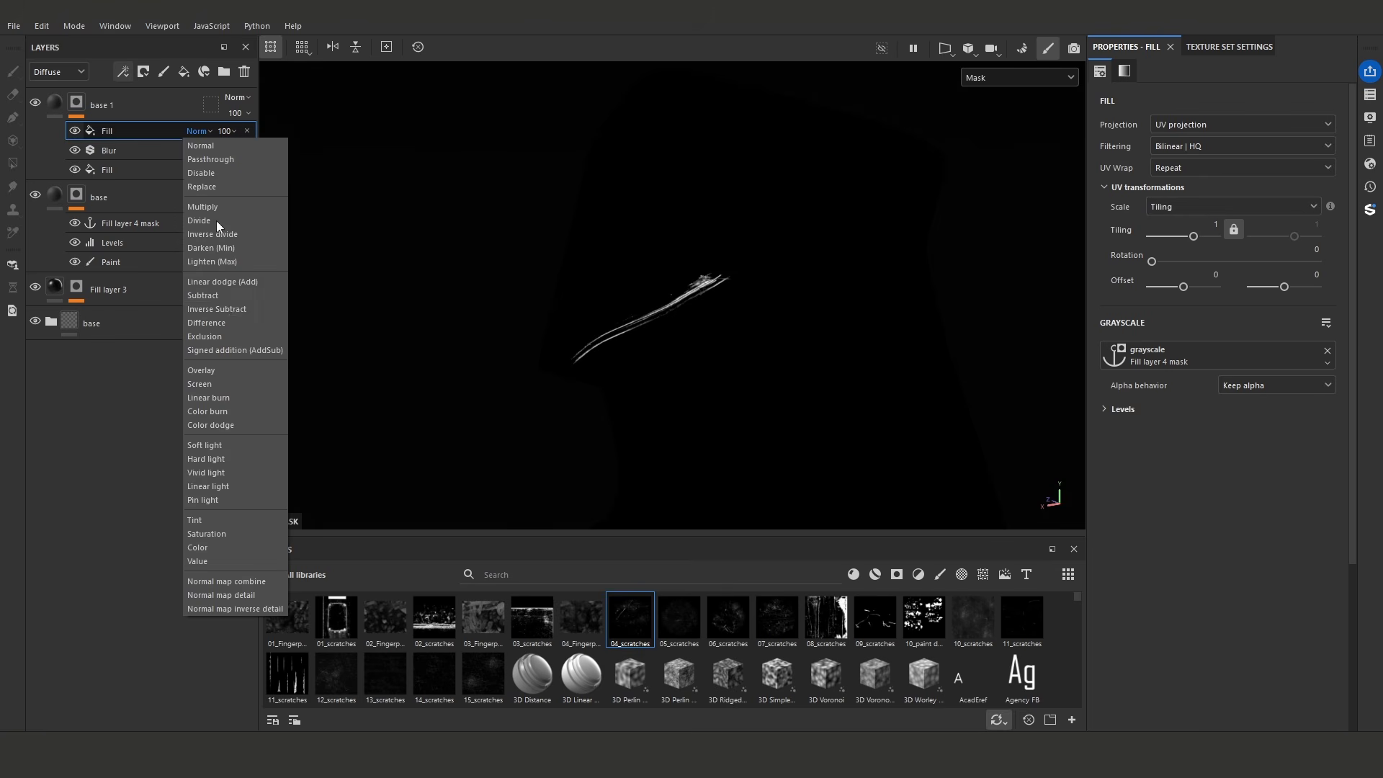
left_click(220, 297)
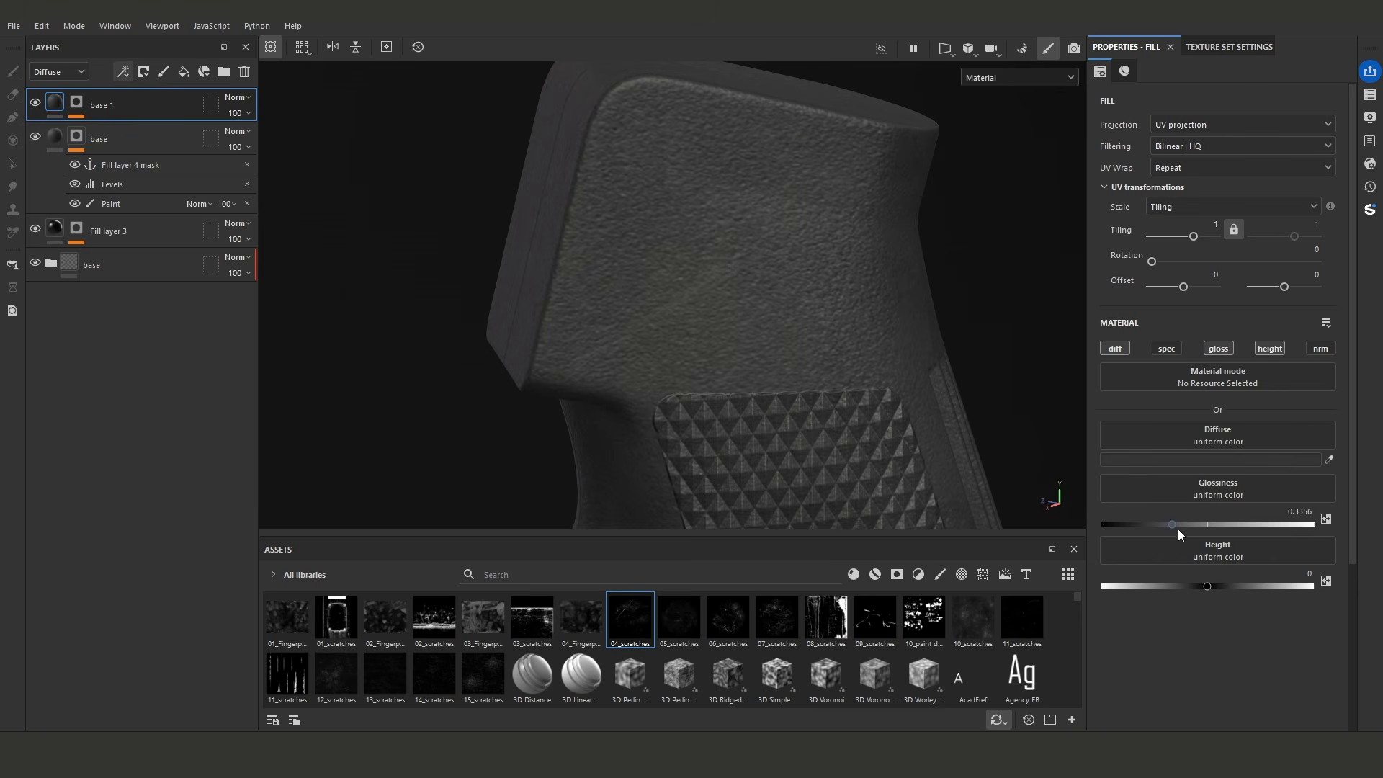
- Set base 1's height to about 0.0712 and compare it with the mask and height settings of Fill layer 3
left_click_drag(1210, 587, 1215, 586)
mouse_move(777, 396)
left_mouse_down("alt")
mouse_move(670, 318)
mouse_move(633, 377)
mouse_move(605, 472)
mouse_move(826, 356)
mouse_move(778, 334)
left_mouse_up("alt")
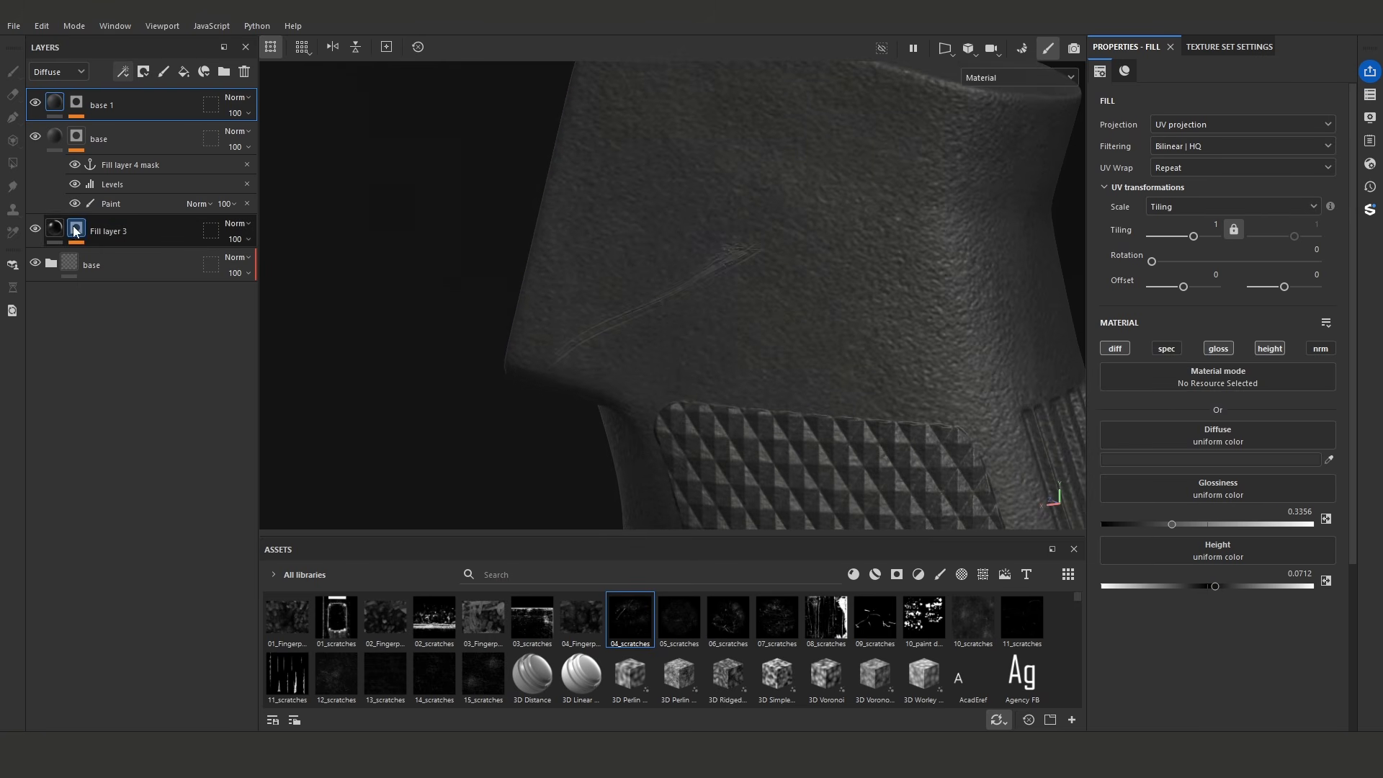
left_click(75, 229)
left_click_drag(703, 338, 758, 330, "alt")
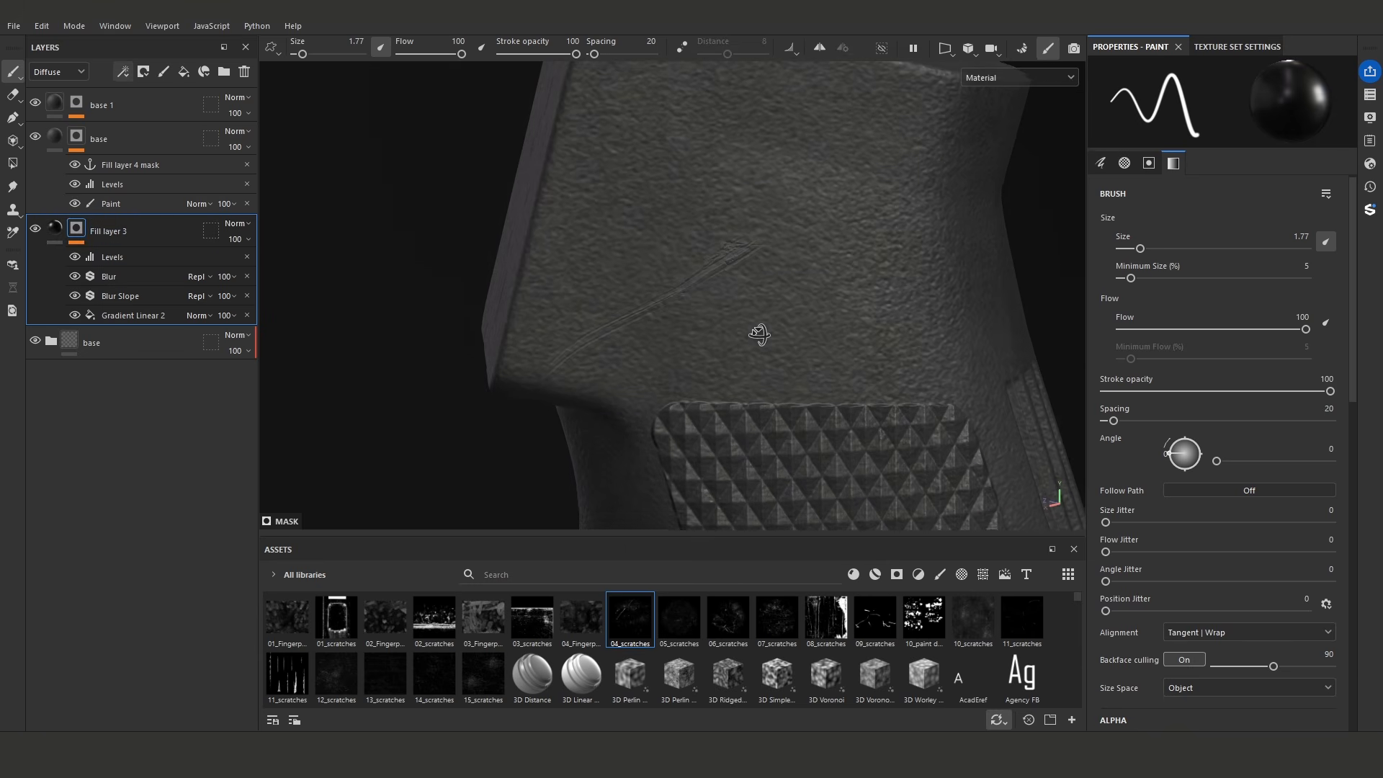
left_click(55, 229)
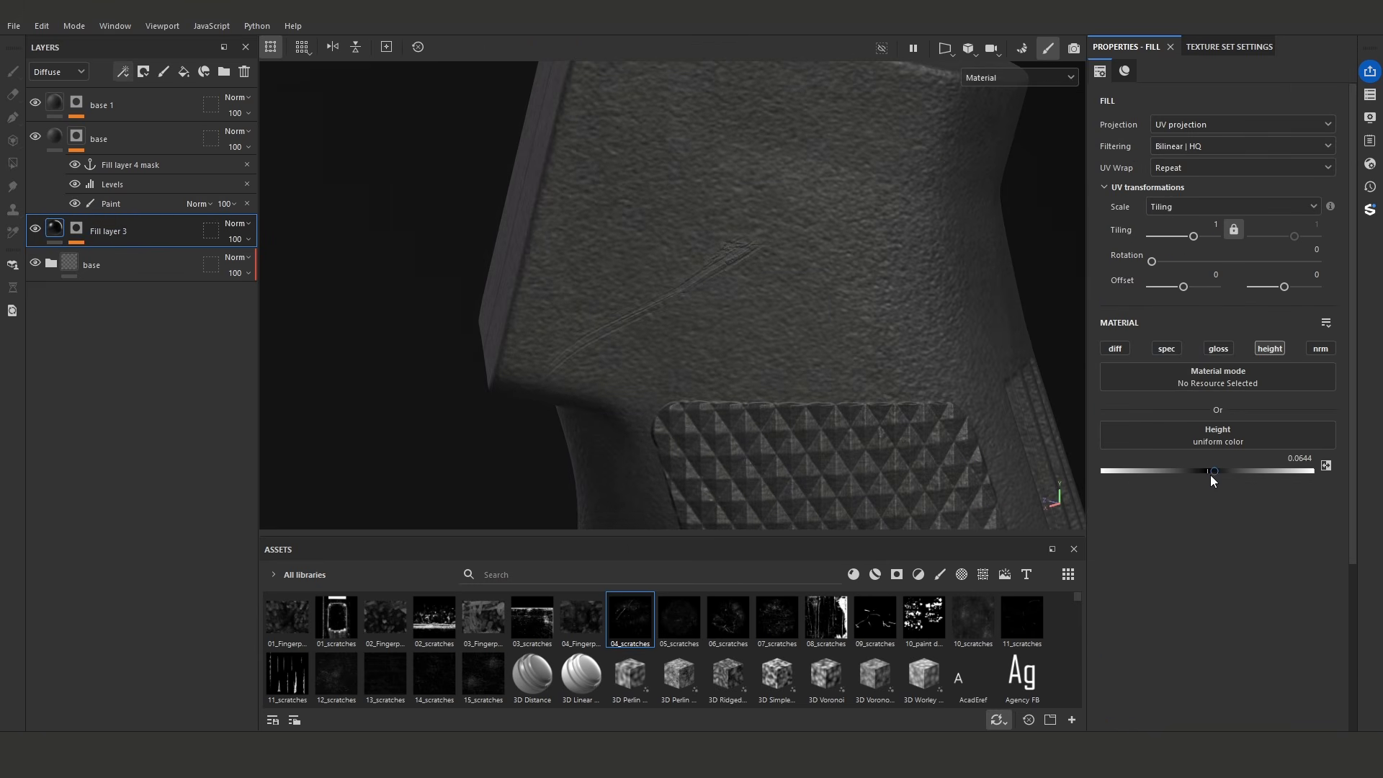
- Set the height of the scratch fill layer named base to about -0.0576
left_click(55, 137)
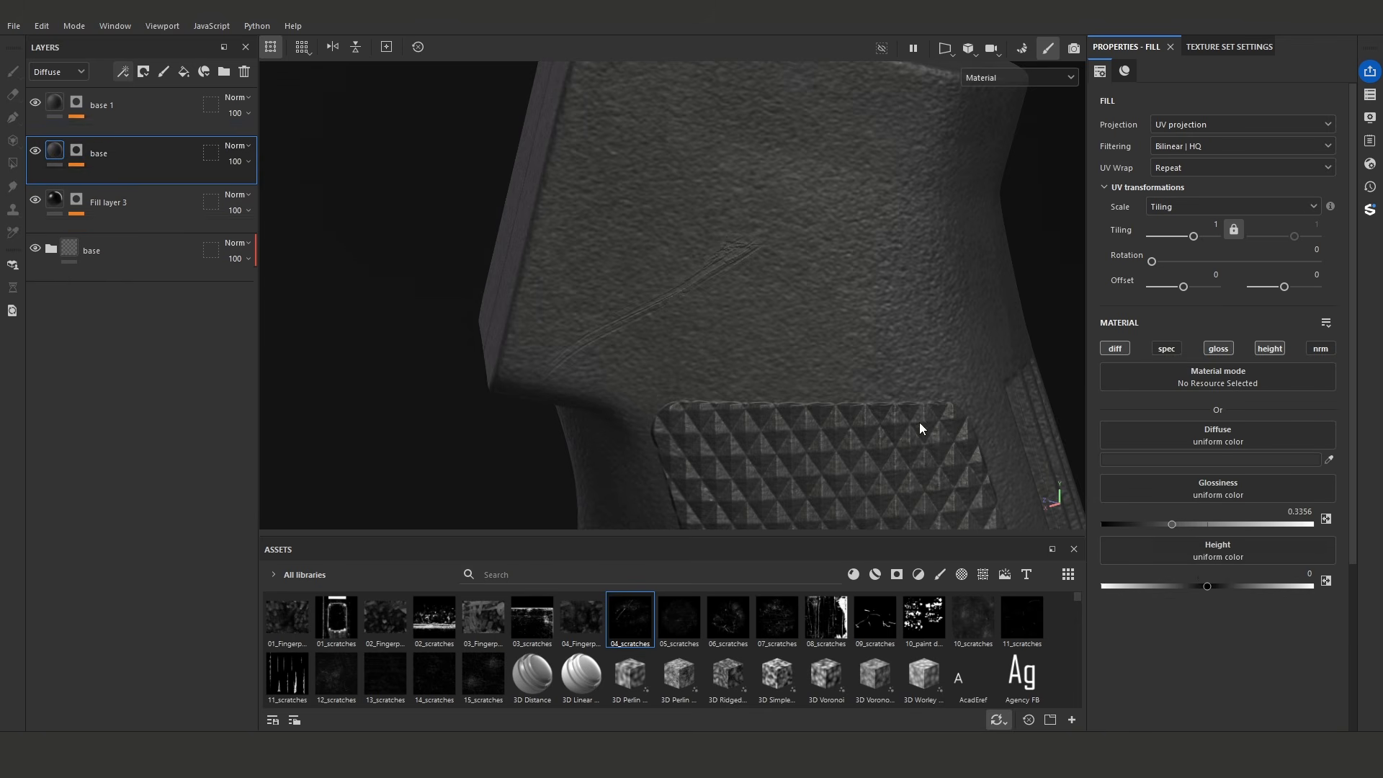
left_click_drag(1207, 586, 1201, 587)
left_click_drag(746, 286, 760, 311, "alt")
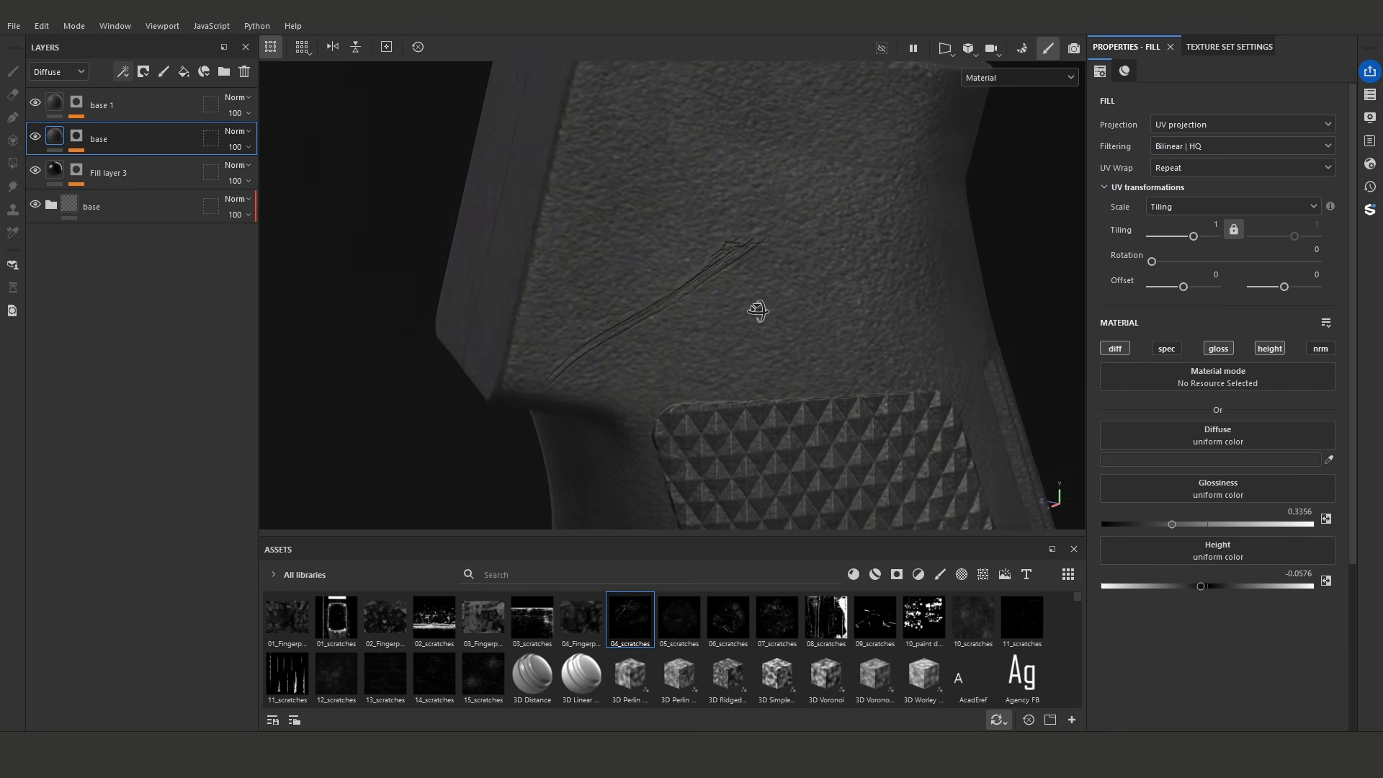
- Set base 1's height to about 0.0915 to adjust the raised rim around the scratch
left_click(55, 101)
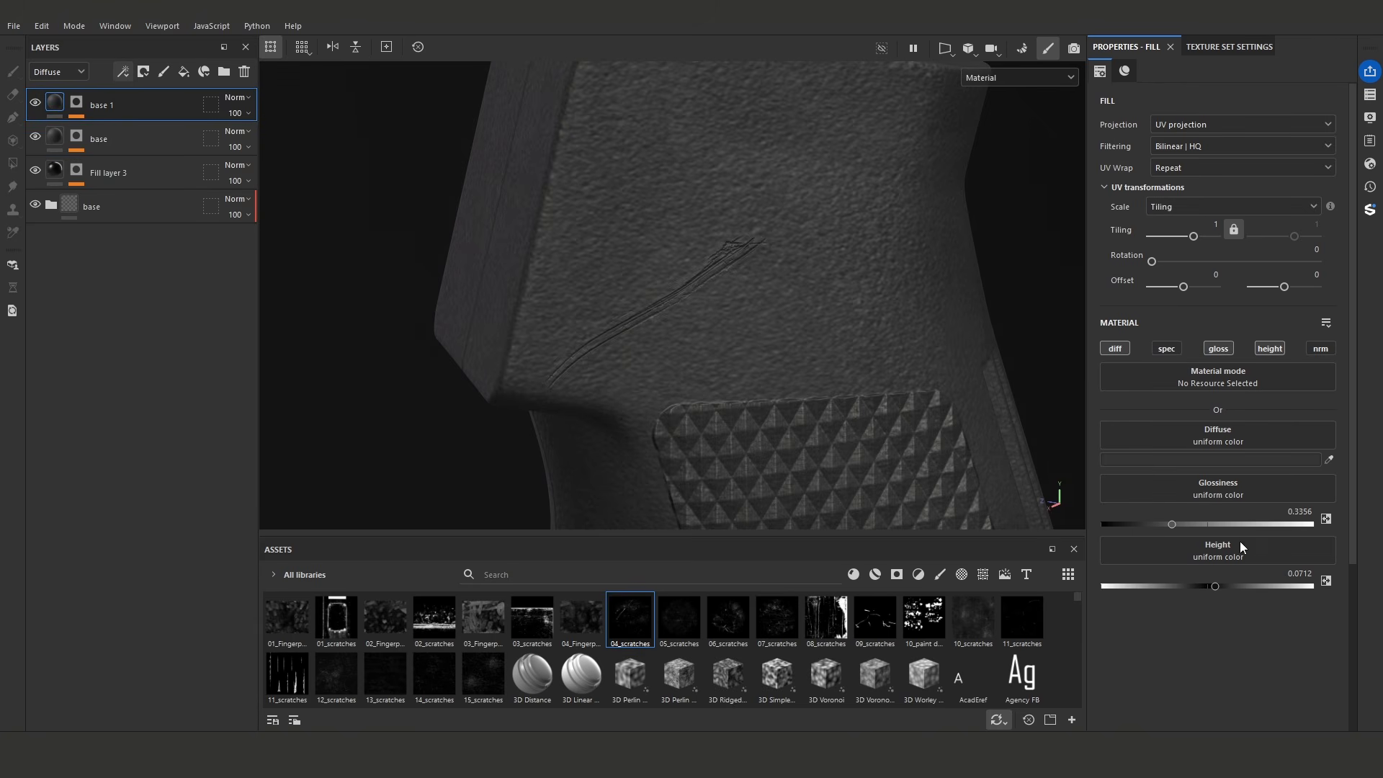
left_click_drag(677, 279, 886, 295, "alt")
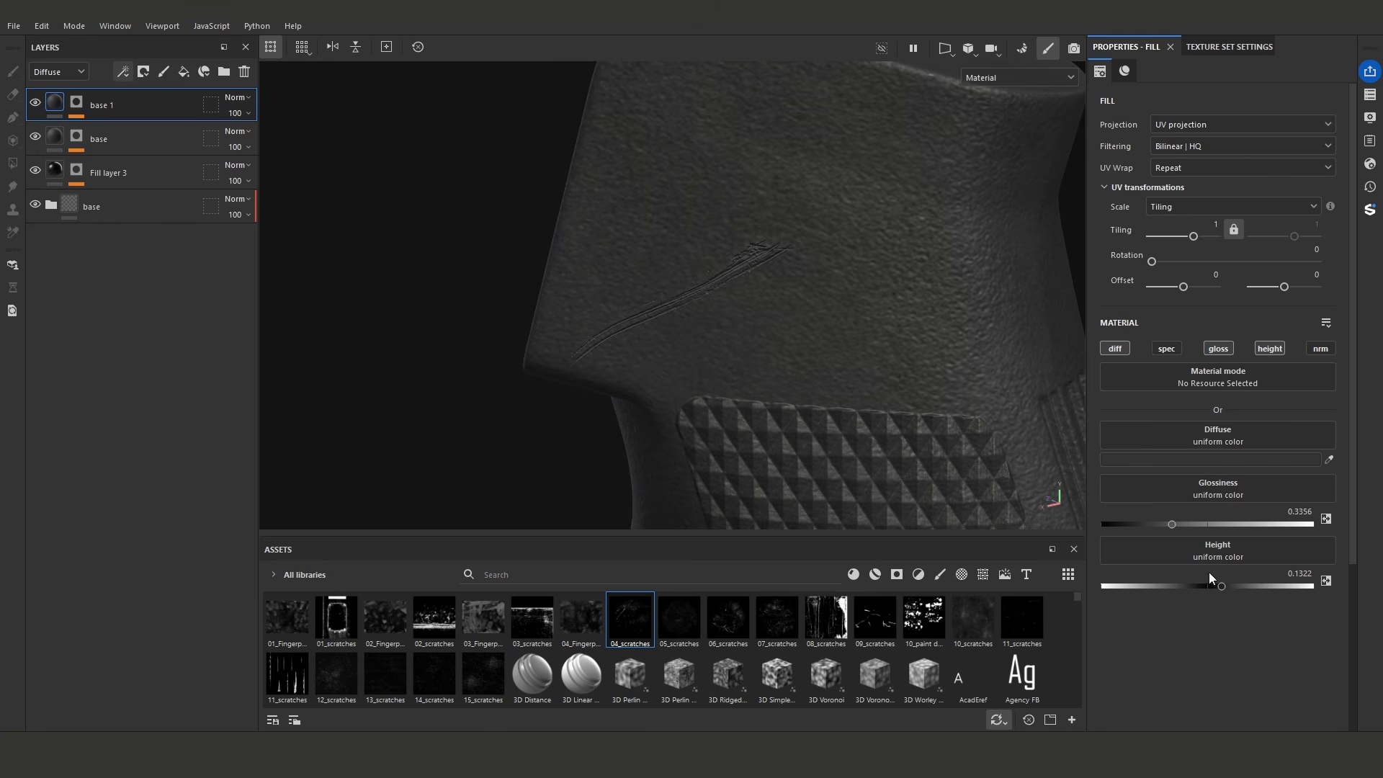
left_click(1217, 585)
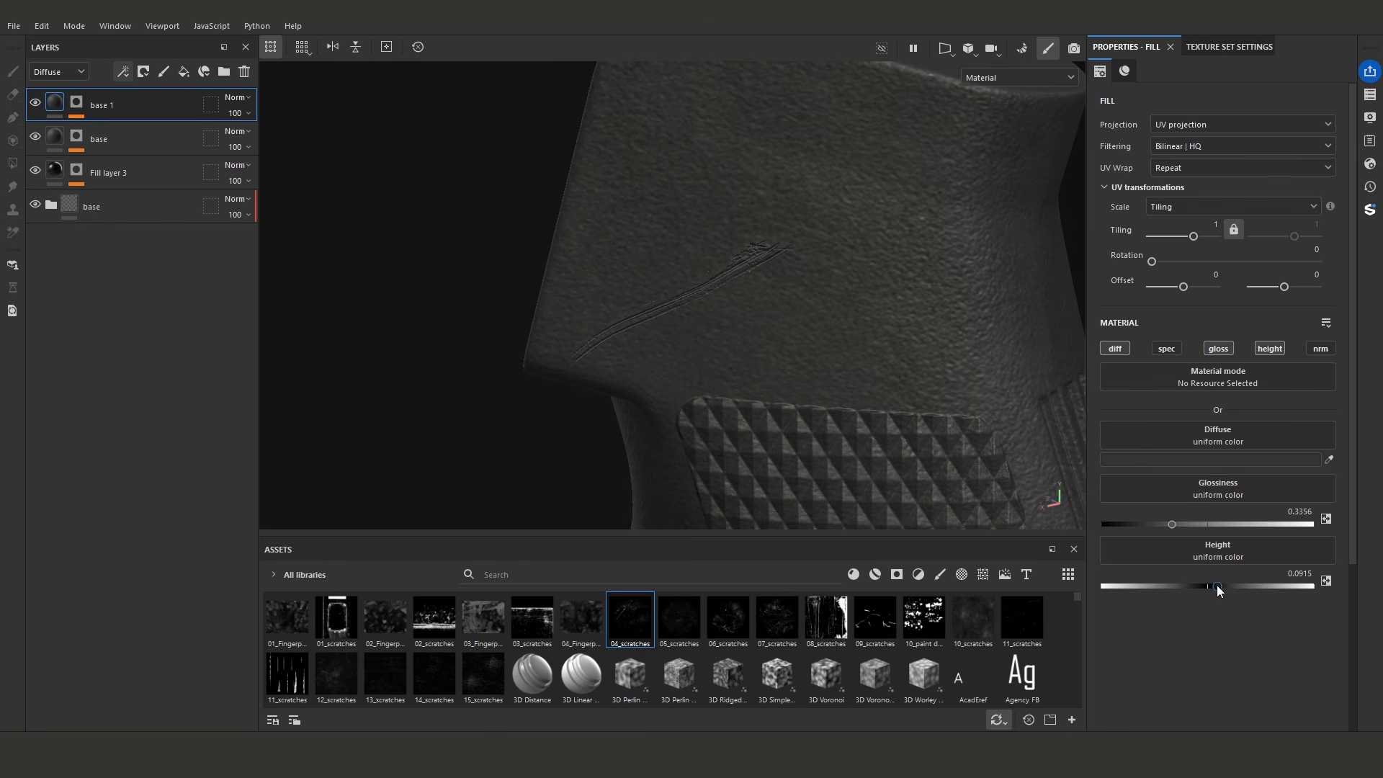
- Add a Blur filter between the Levels and the anchor point in the base layer's mask, with intensity about 0.15
left_click(77, 137)
left_click(130, 184)
left_click(124, 71)
left_click(160, 177)
left_click(1145, 112)
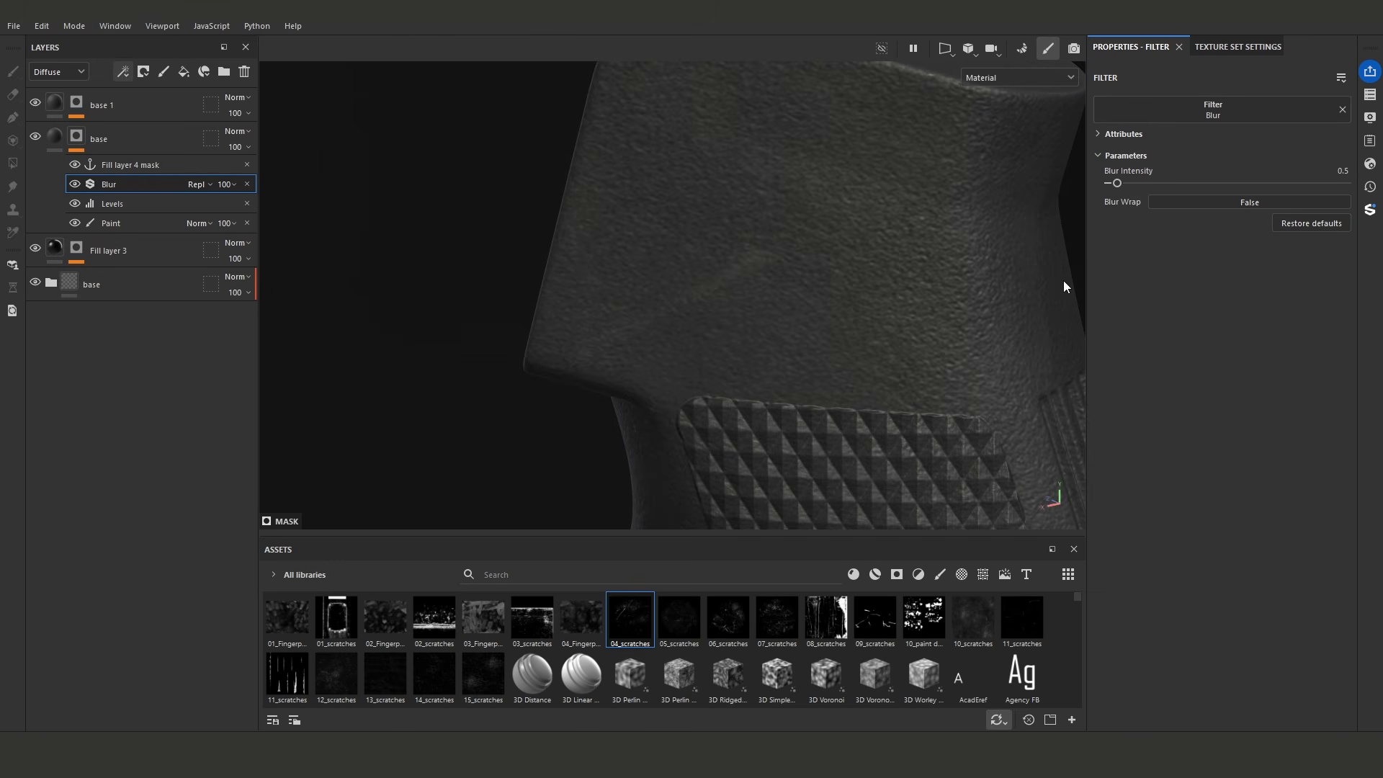
left_click_drag(1115, 185, 1110, 186)
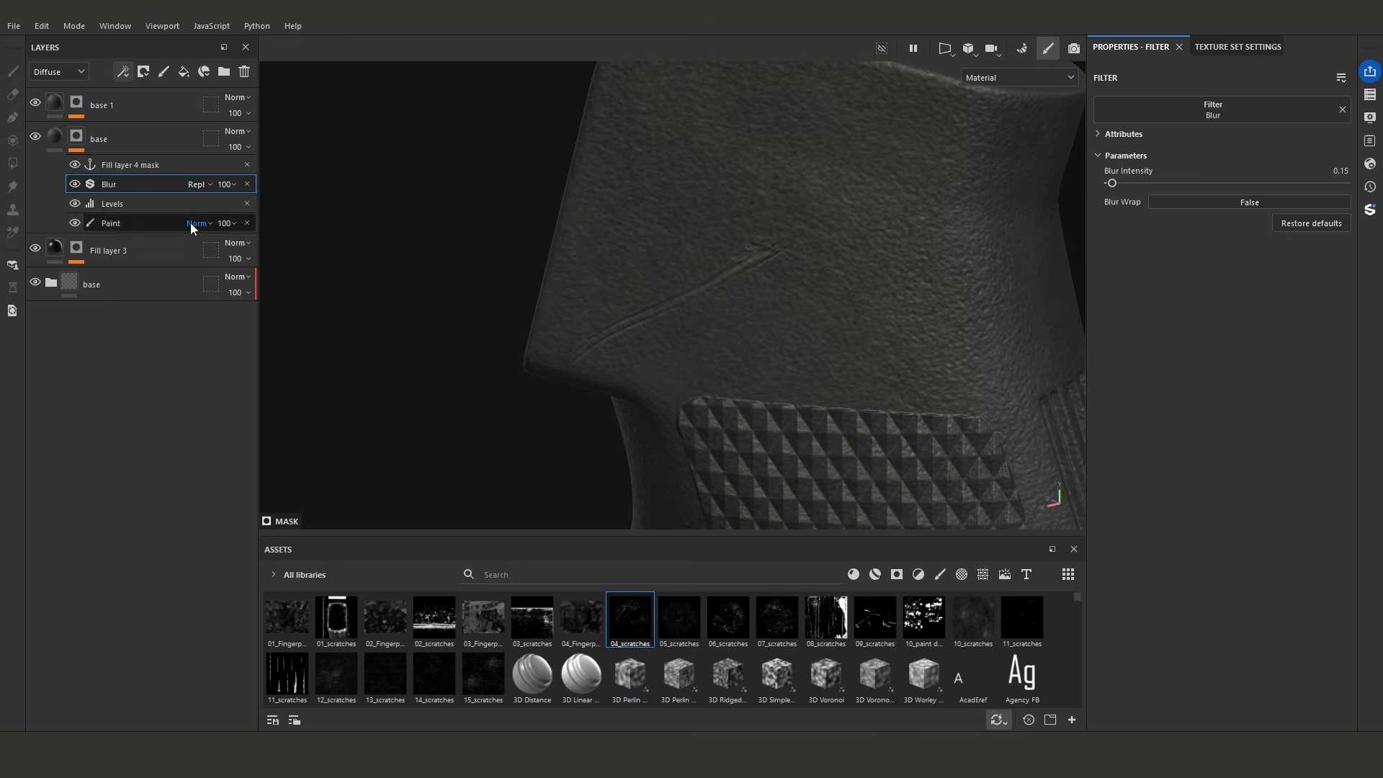
- Duplicate the Levels effect above the Blur in the base layer's mask and set its input black to 0 and white to 0.62
left_click(150, 205)
left_click(144, 184)
key("ctrl+v")
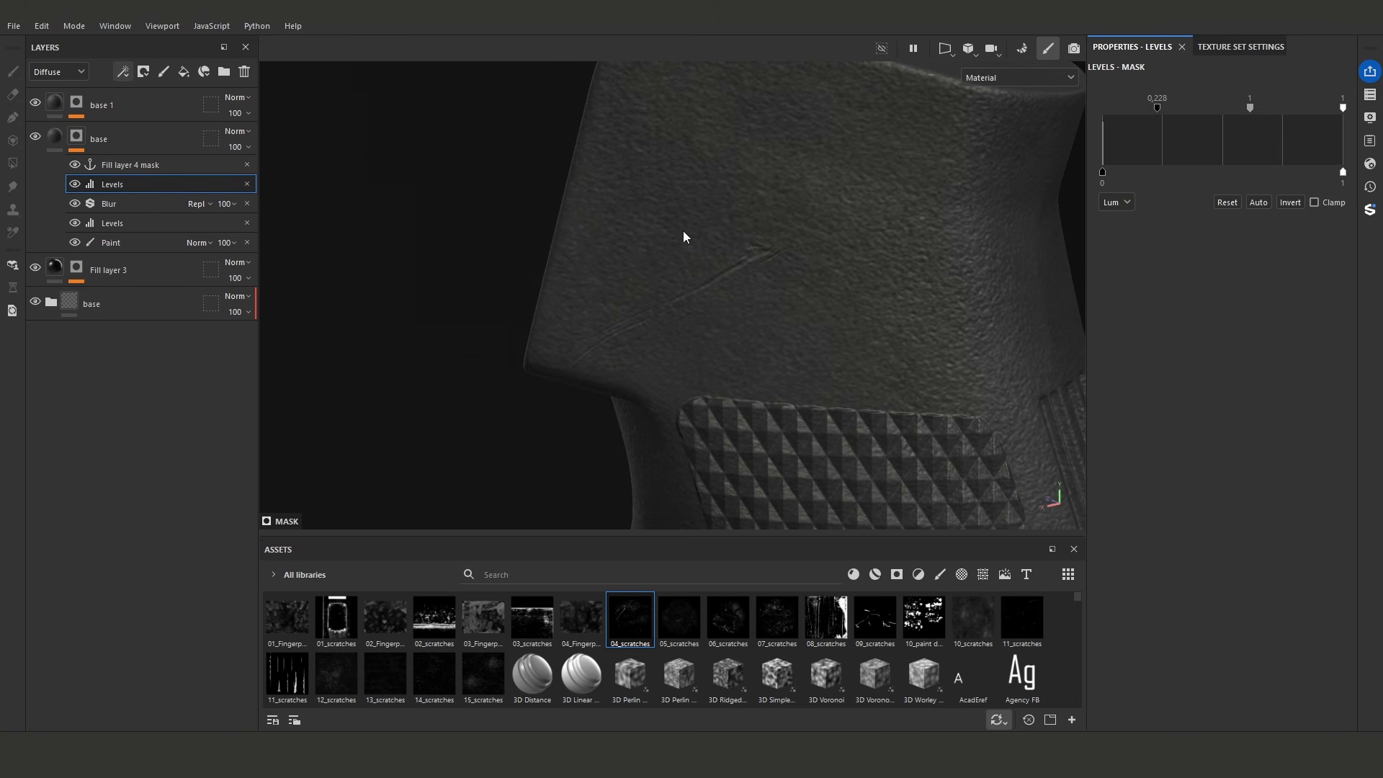
left_click_drag(1157, 107, 1009, 114)
left_click_drag(1311, 107, 1246, 109)
left_click_drag(1121, 108, 1104, 111)
left_click_drag(1296, 111, 1250, 111)
mouse_move(721, 299)
left_mouse_down("alt")
mouse_move(827, 253)
mouse_move(833, 285)
mouse_move(787, 286)
left_mouse_up("alt")
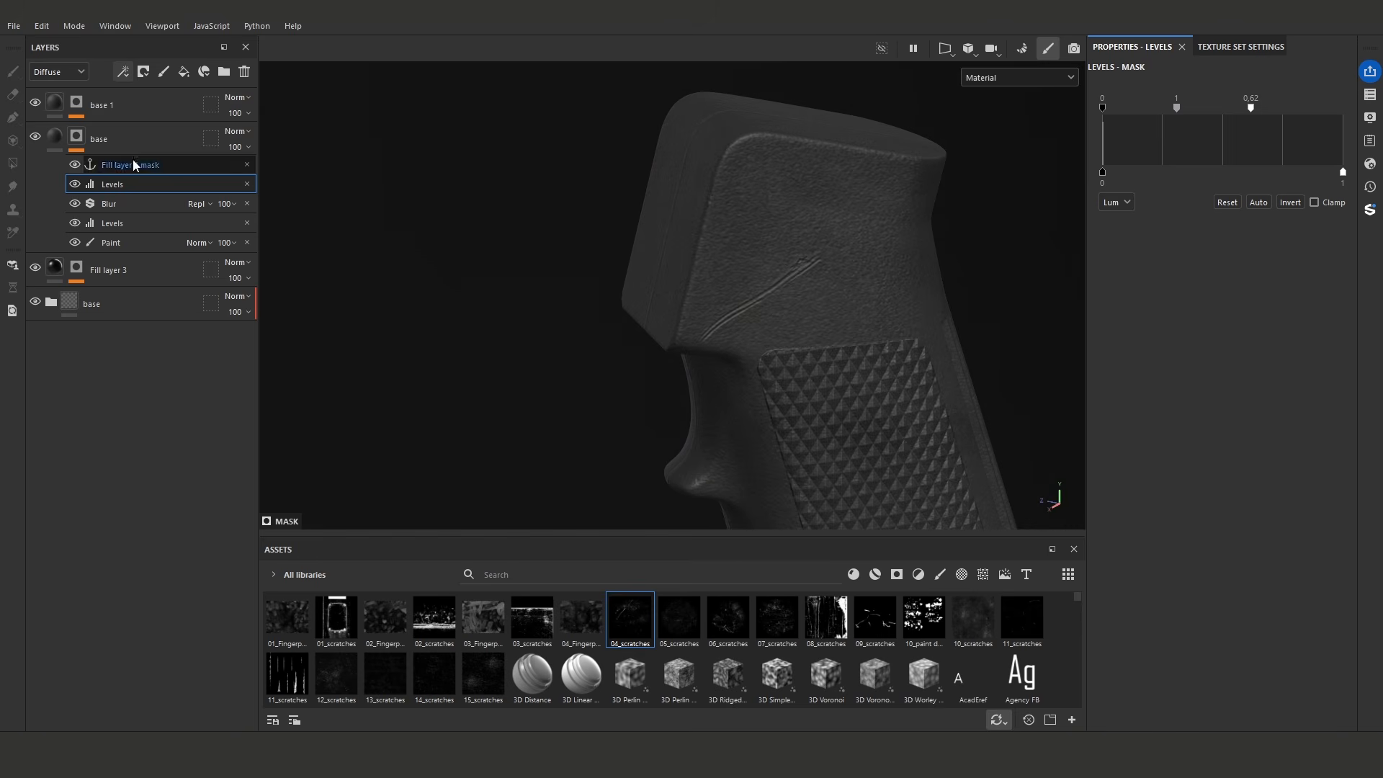
- Raise base 1's height to about 0.2136 to strengthen the rim around the scratch
left_click(101, 106)
left_click_drag(1217, 585, 1231, 584)
left_click_drag(845, 378, 799, 339, "alt")
scroll(742, 274, "up", 2)
left_click_drag(742, 276, 742, 313, "alt")
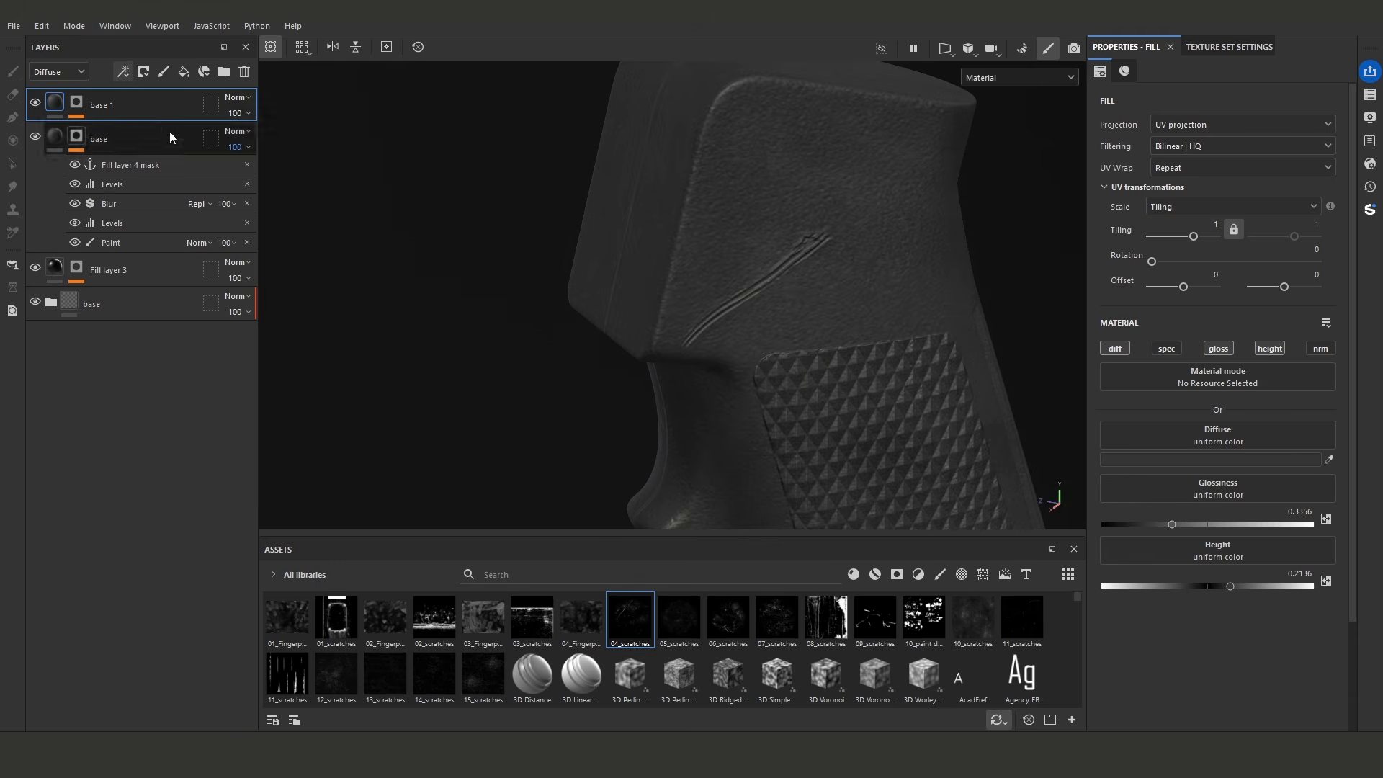
- Disable the diffuse channel on base 1 and check the scratch on the grip under changing light and view angles
left_click(1115, 348)
left_click_drag(714, 206, 782, 247, "alt")
right_click_drag(782, 246, 392, 251, "alt")
left_click_drag(705, 234, 800, 270, "alt")
right_click_drag(883, 296, 877, 266, "alt")
left_click_drag(877, 266, 772, 293, "alt")
right_click_drag(771, 293, 745, 314, "alt")
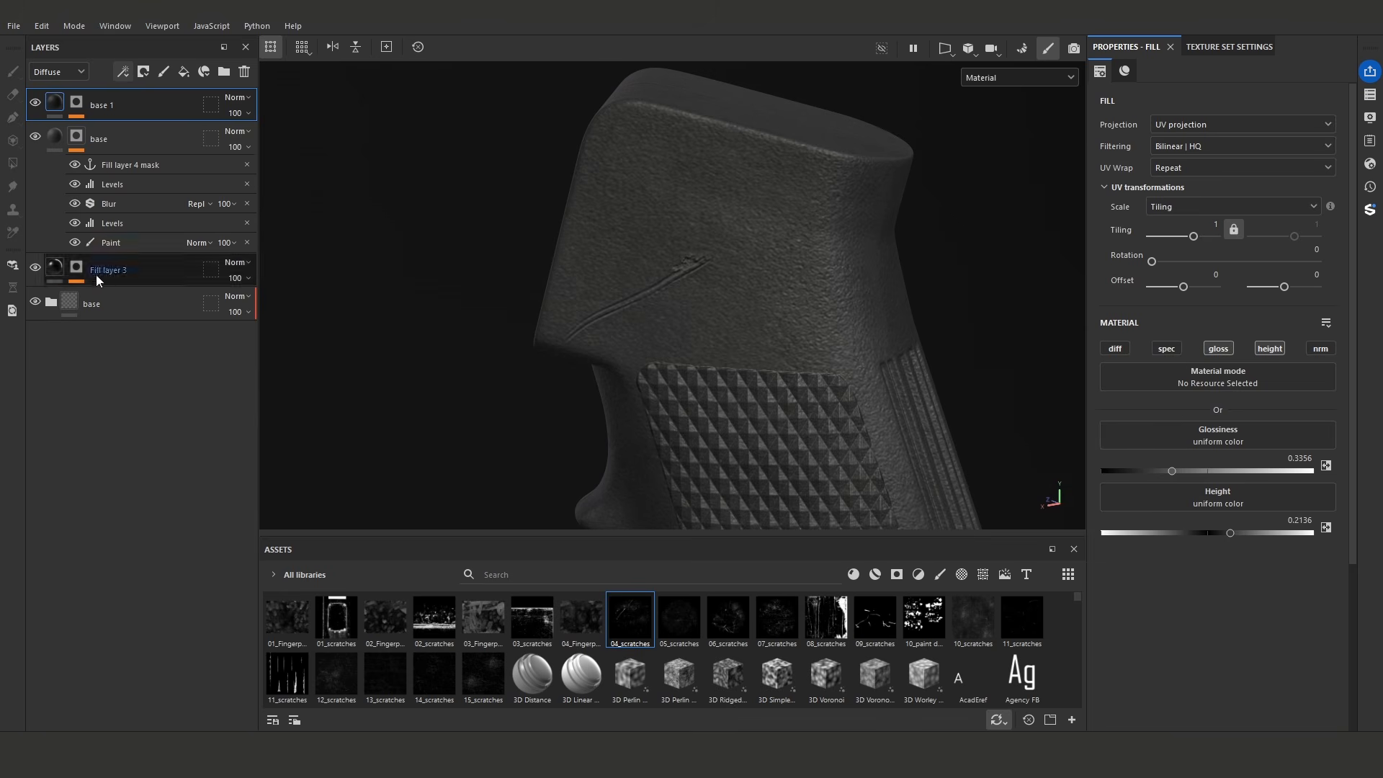
- Assign 04_scratches as the brush stencil for the base layer's Paint effect and position it over the grip's upper side
left_click(137, 244)
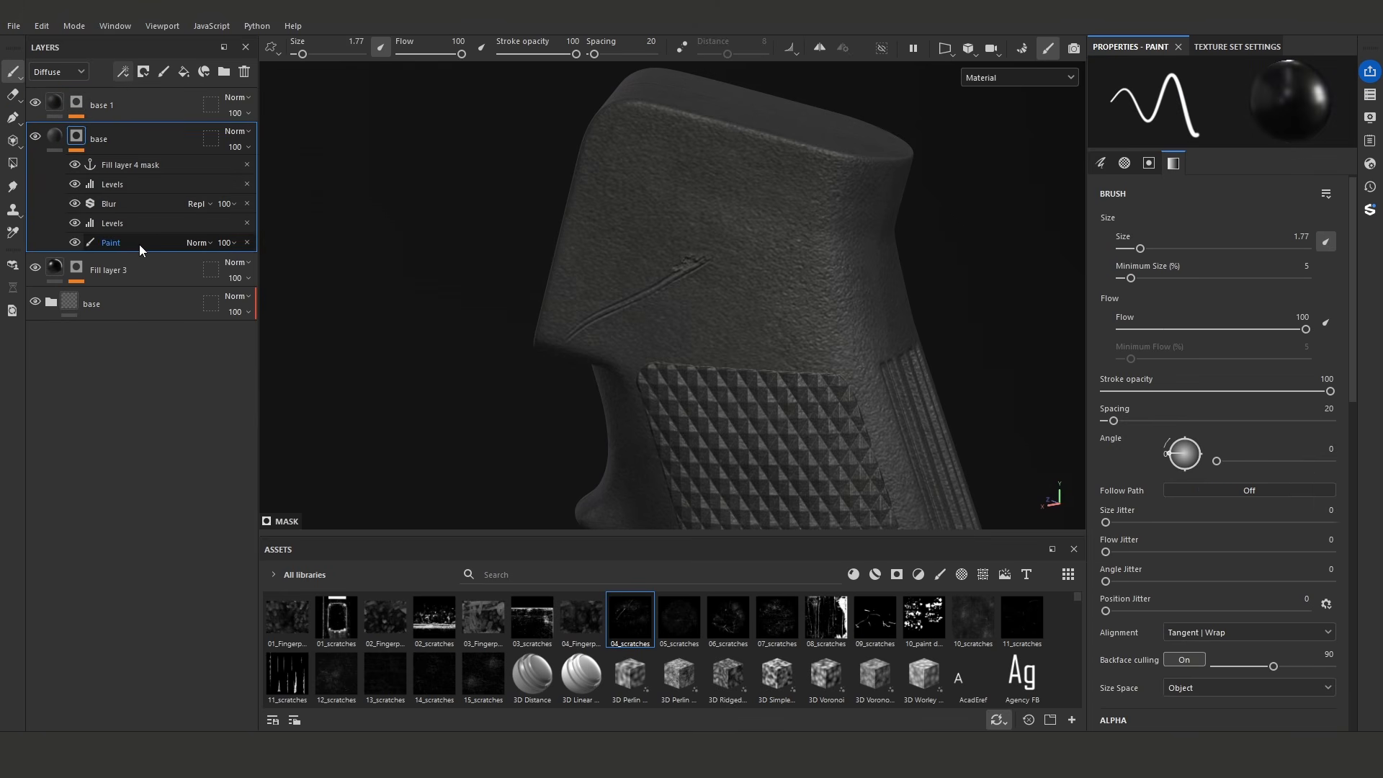
left_click_drag(781, 330, 810, 321, "alt")
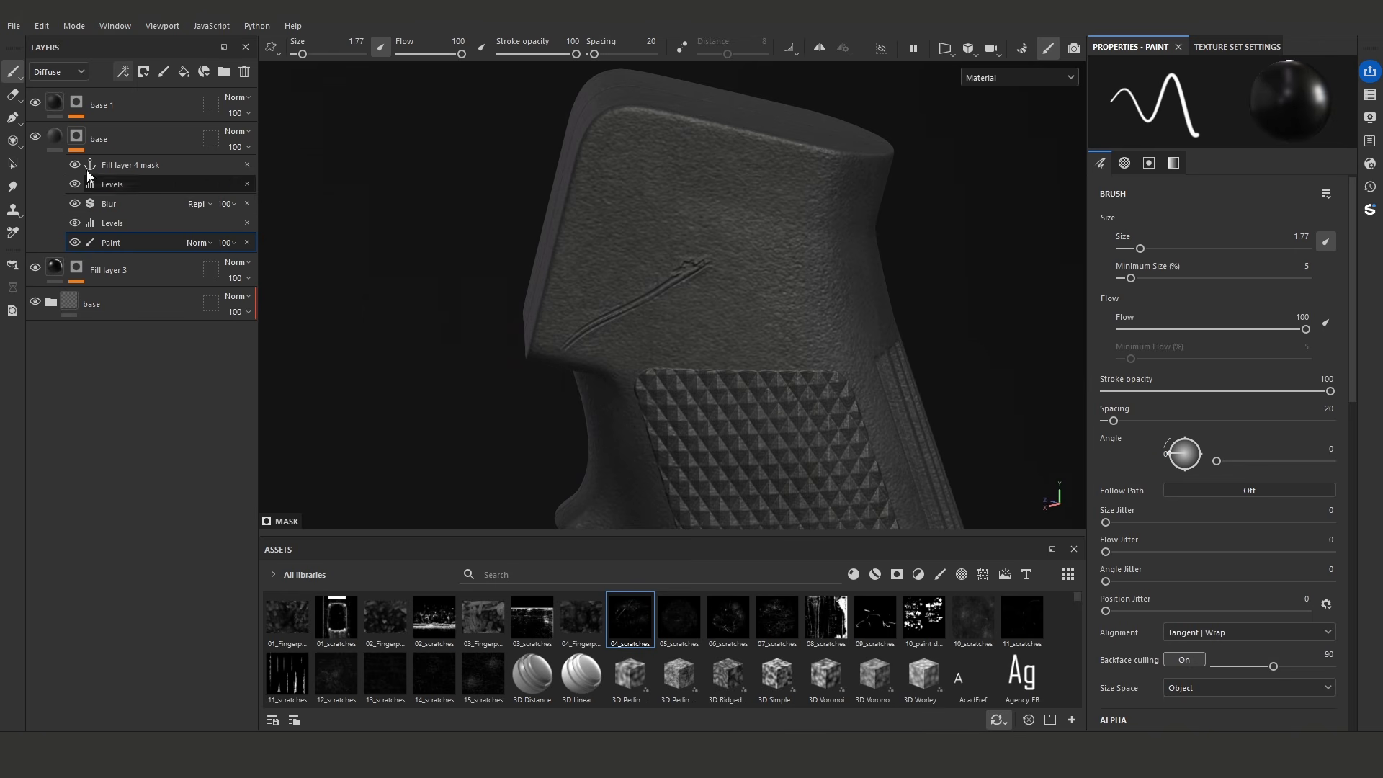
left_click_drag(634, 290, 556, 275, "alt")
scroll(1295, 592, "down", 3)
scroll(1295, 598, "down", 3)
left_click_drag(631, 618, 1225, 611)
right_click_drag(888, 394, 871, 389, "alt")
middle_click_drag(871, 389, 876, 434, "alt")
middle_click_drag(831, 389, 801, 267)
right_click_drag(844, 360, 721, 389)
left_click_drag(721, 389, 763, 360)
mouse_move(857, 338)
middle_mouse_down()
mouse_move(875, 407)
mouse_move(850, 400)
mouse_move(837, 358)
middle_mouse_up()
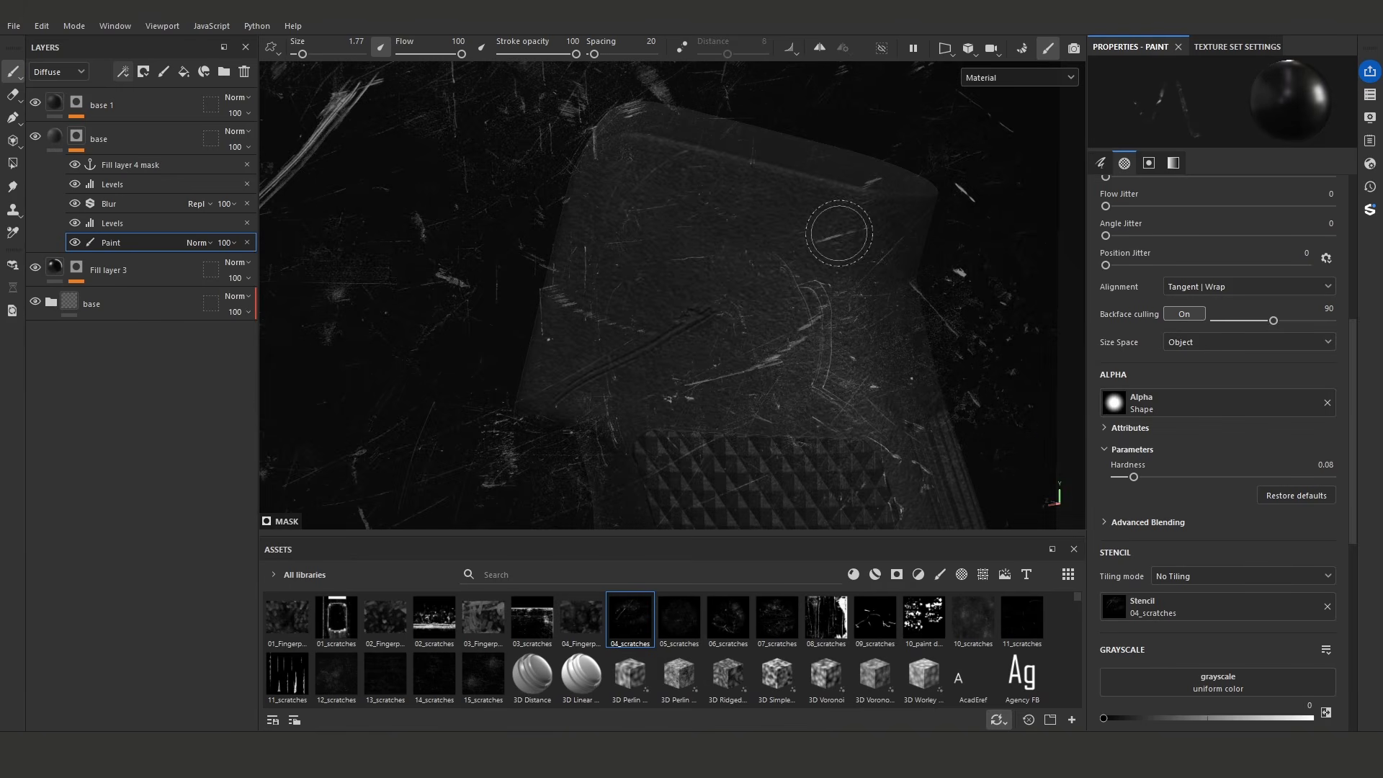
- Paint additional scratches through the 04_scratches stencil onto the grip's upper part, with the brush size reduced to 1.42
left_click_drag(857, 239, 781, 247)
left_click(874, 223)
left_click_drag(874, 223, 771, 132, "alt")
left_click_drag(898, 200, 900, 310, "alt")
middle_click_drag(743, 194, 948, 148)
left_click_drag(726, 211, 677, 209, "alt")
middle_click_drag(671, 236, 643, 300)
left_click_drag(642, 299, 628, 297)
left_click_drag(631, 295, 637, 289)
right_click_drag(638, 272, 657, 223, "alt")
middle_click_drag(657, 223, 694, 350, "alt")
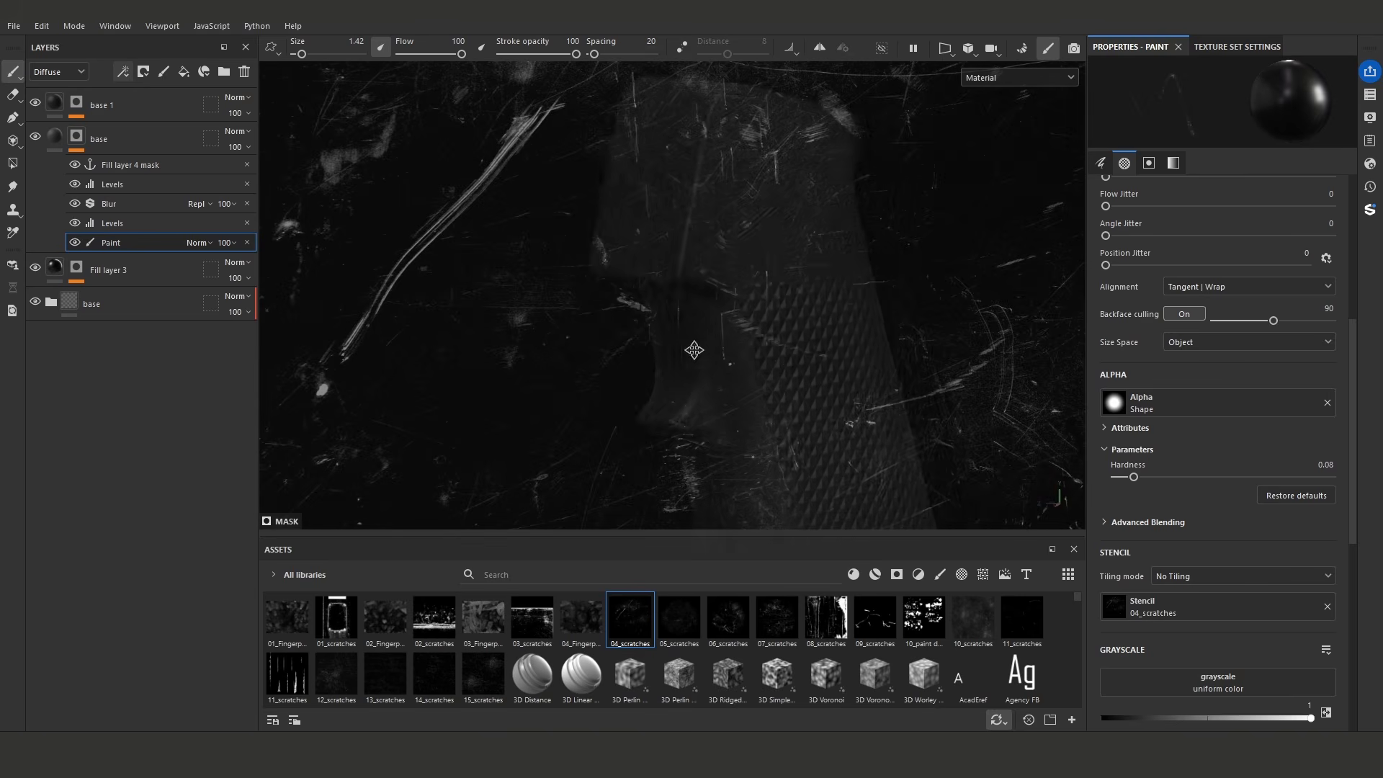
- Reposition the stencil along the grip and paint more scratches toward its lower end
left_click_drag(694, 351, 583, 321, "alt")
middle_click_drag(809, 322, 694, 200)
left_click_drag(781, 282, 811, 271)
middle_click_drag(713, 403, 707, 99, "alt")
mouse_move(775, 342)
left_mouse_down("alt")
mouse_move(816, 349)
mouse_move(741, 370)
mouse_move(759, 375)
left_mouse_up("alt")
middle_click_drag(913, 344, 942, 331)
mouse_move(891, 356)
left_mouse_down()
mouse_move(824, 370)
mouse_move(906, 359)
mouse_move(827, 362)
left_mouse_up()
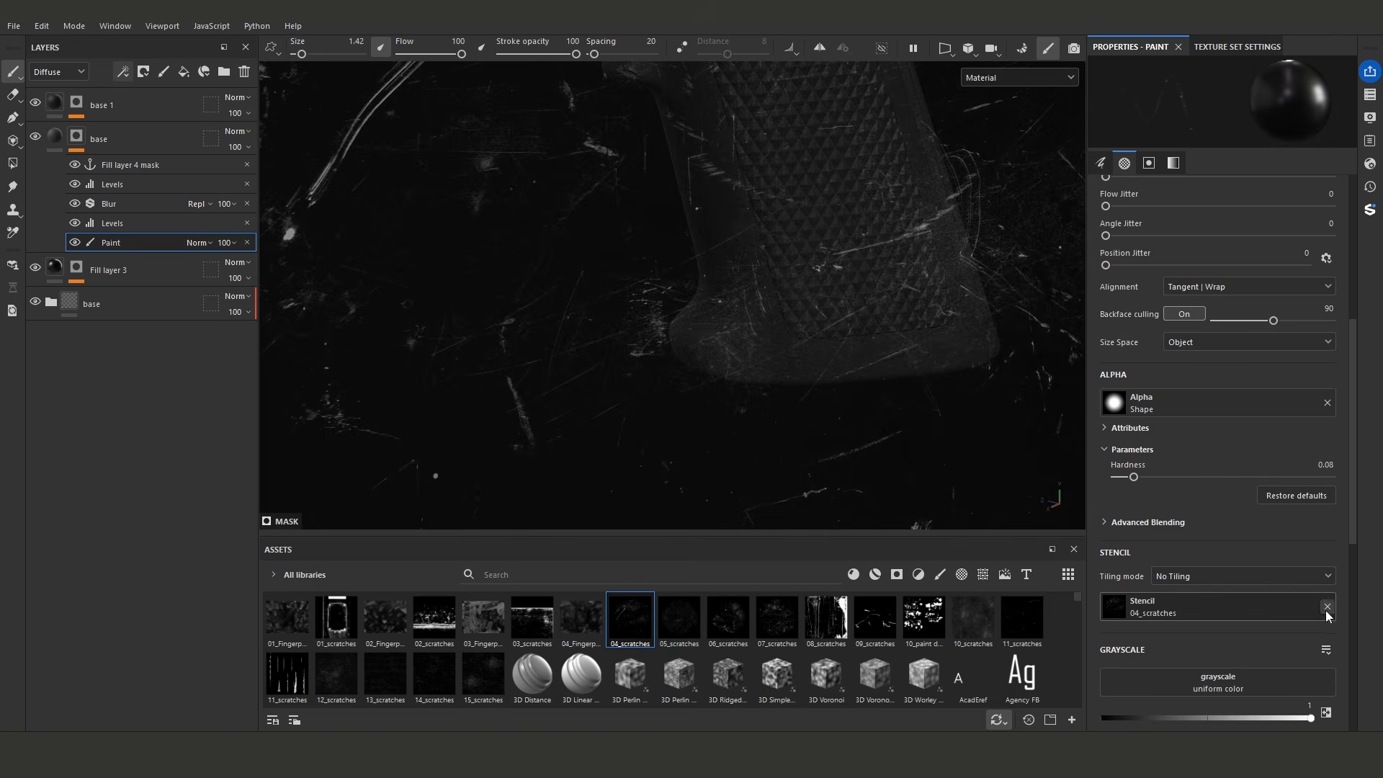
- Remove the 04_scratches stencil from the brush and review the painted scratches across the whole grip
left_click(1326, 607)
left_click_drag(658, 287, 594, 233, "alt")
middle_click_drag(771, 227, 738, 315, "alt")
scroll(738, 315, "down", 2)
left_click_drag(738, 314, 840, 305, "alt")
scroll(623, 204, "down", 3)
left_click_drag(624, 204, 518, 182, "alt")
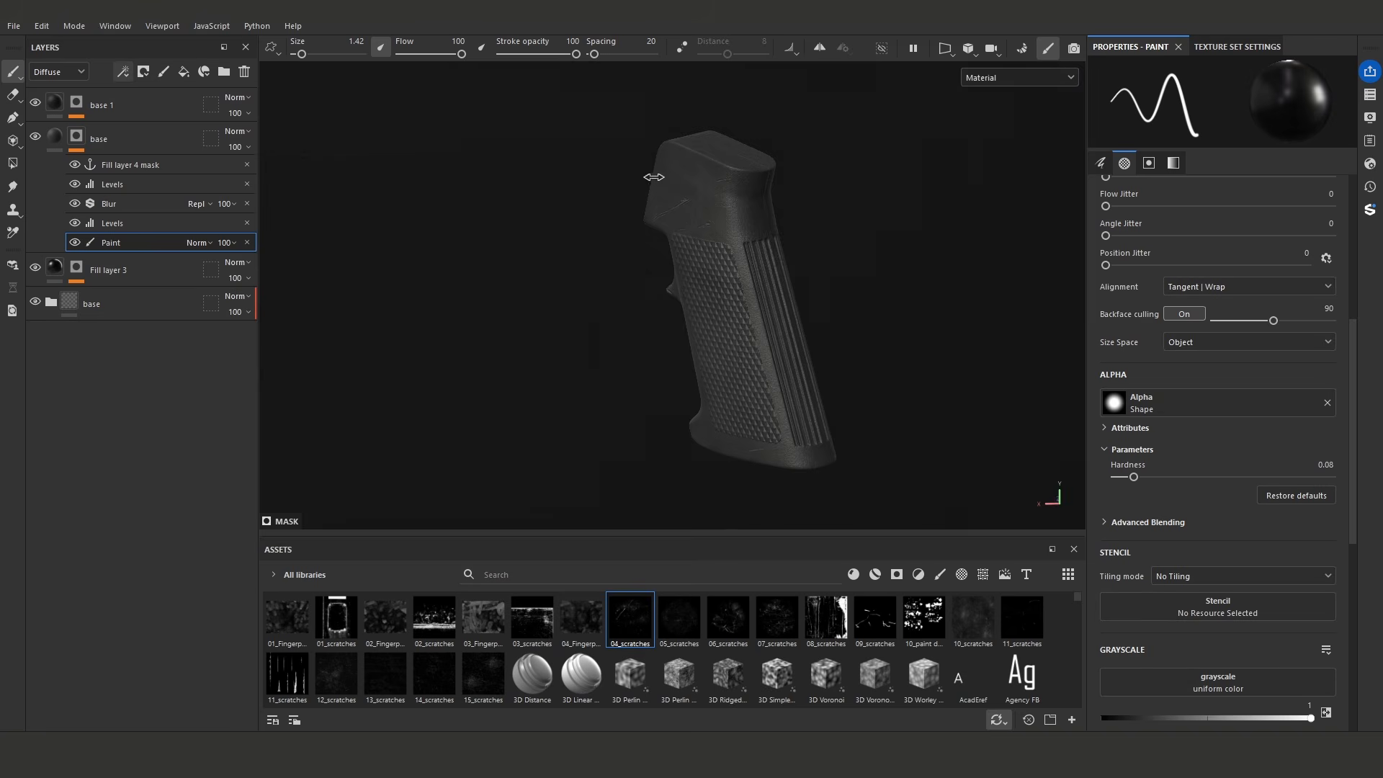
right_click_drag(654, 176, 634, 185, "shift")
left_click_drag(634, 186, 715, 189, "alt")
right_click_drag(803, 201, 825, 202, "shift")
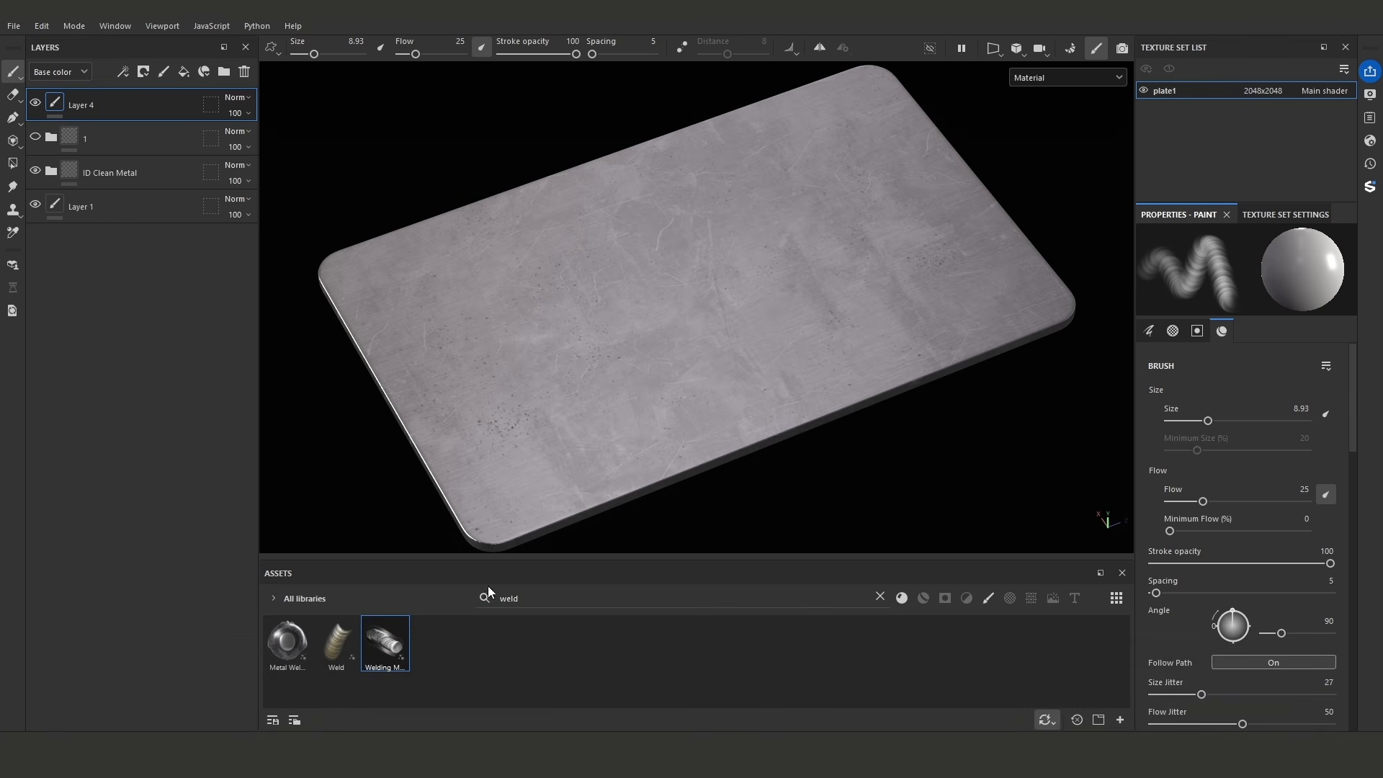
- Draw a curved path about 8.1 cm long across the metal plate with the welding brush and deselect it
left_click(497, 376)
left_click(548, 390)
left_click(599, 393)
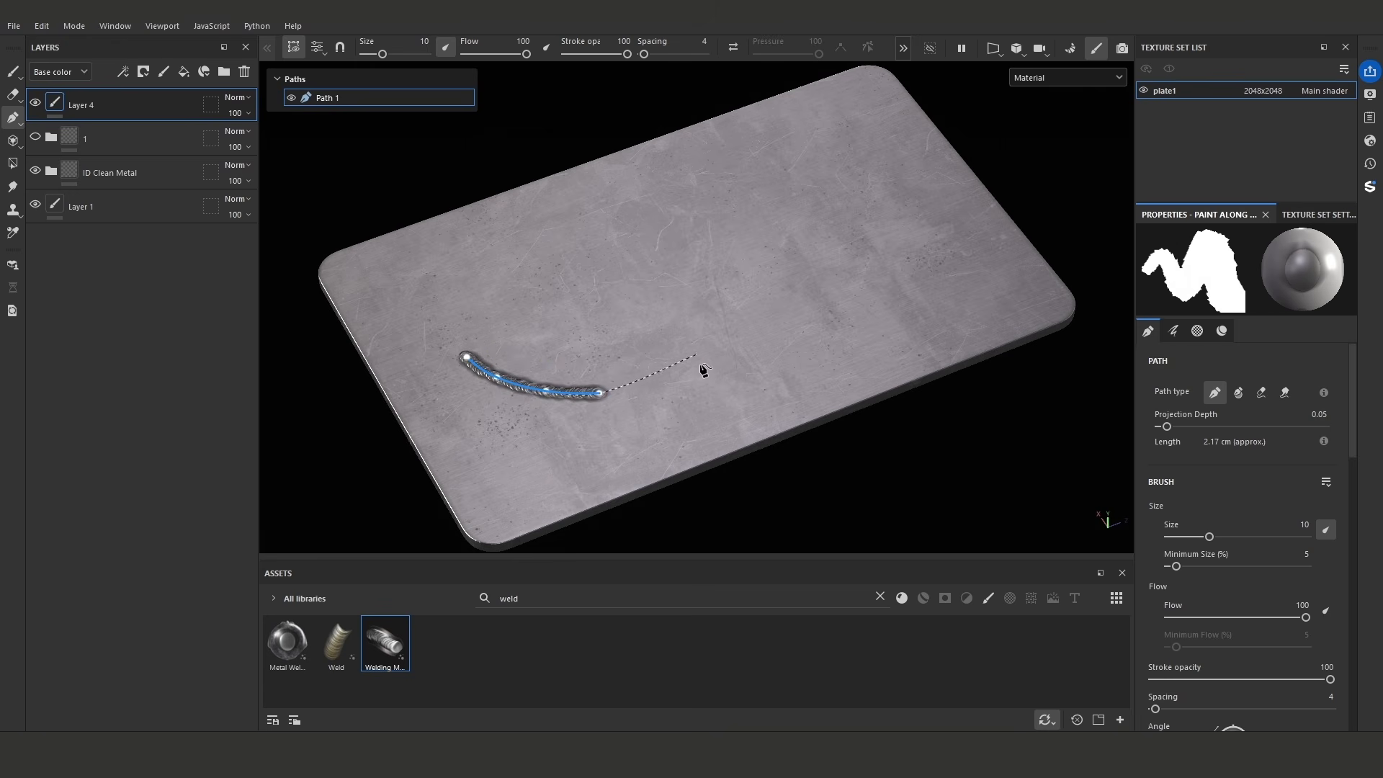
left_click(713, 383)
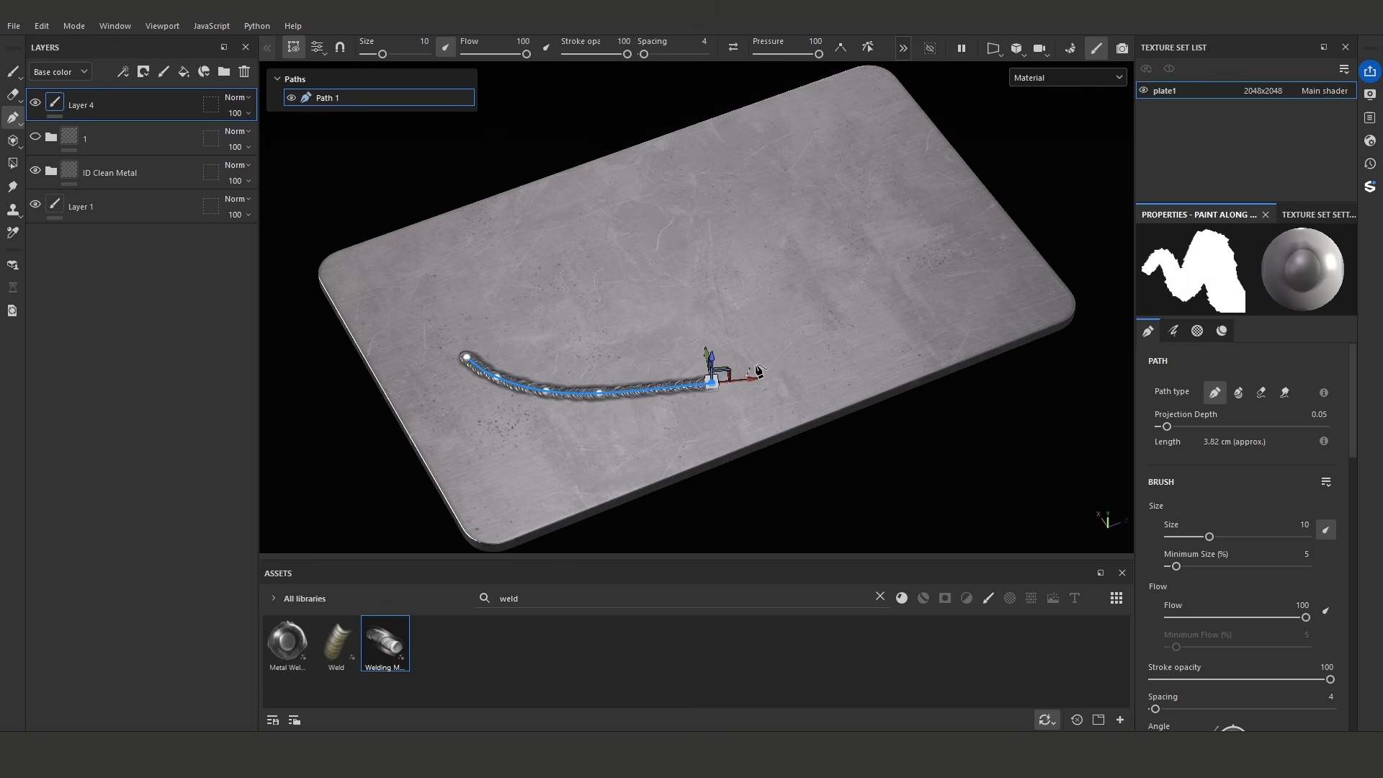
left_click(836, 310)
left_click(866, 255)
left_click_drag(870, 258, 829, 194)
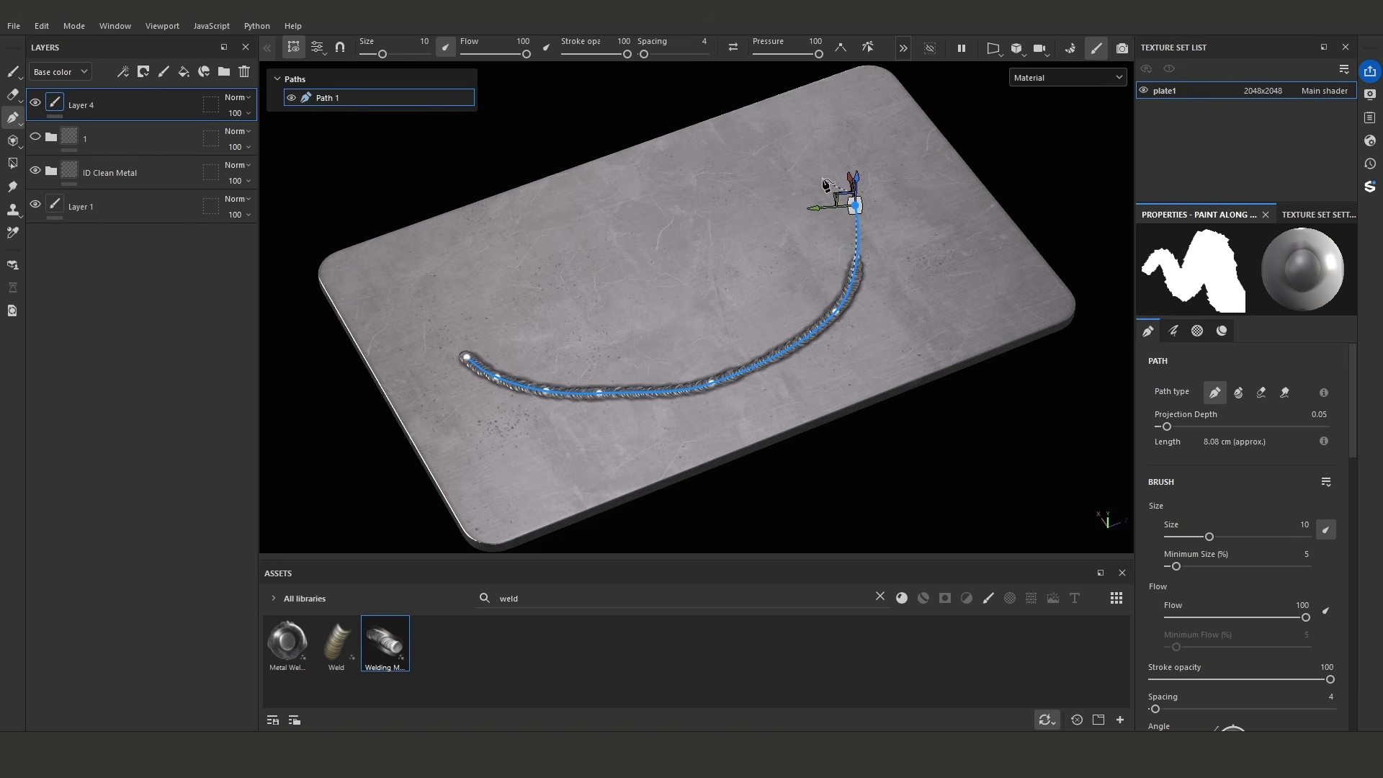
scroll(911, 332, "up", 5)
left_click_drag(738, 324, 664, 355, "alt")
key("Escape")
scroll(667, 360, "up", 3)
left_click_drag(727, 403, 634, 382, "alt")
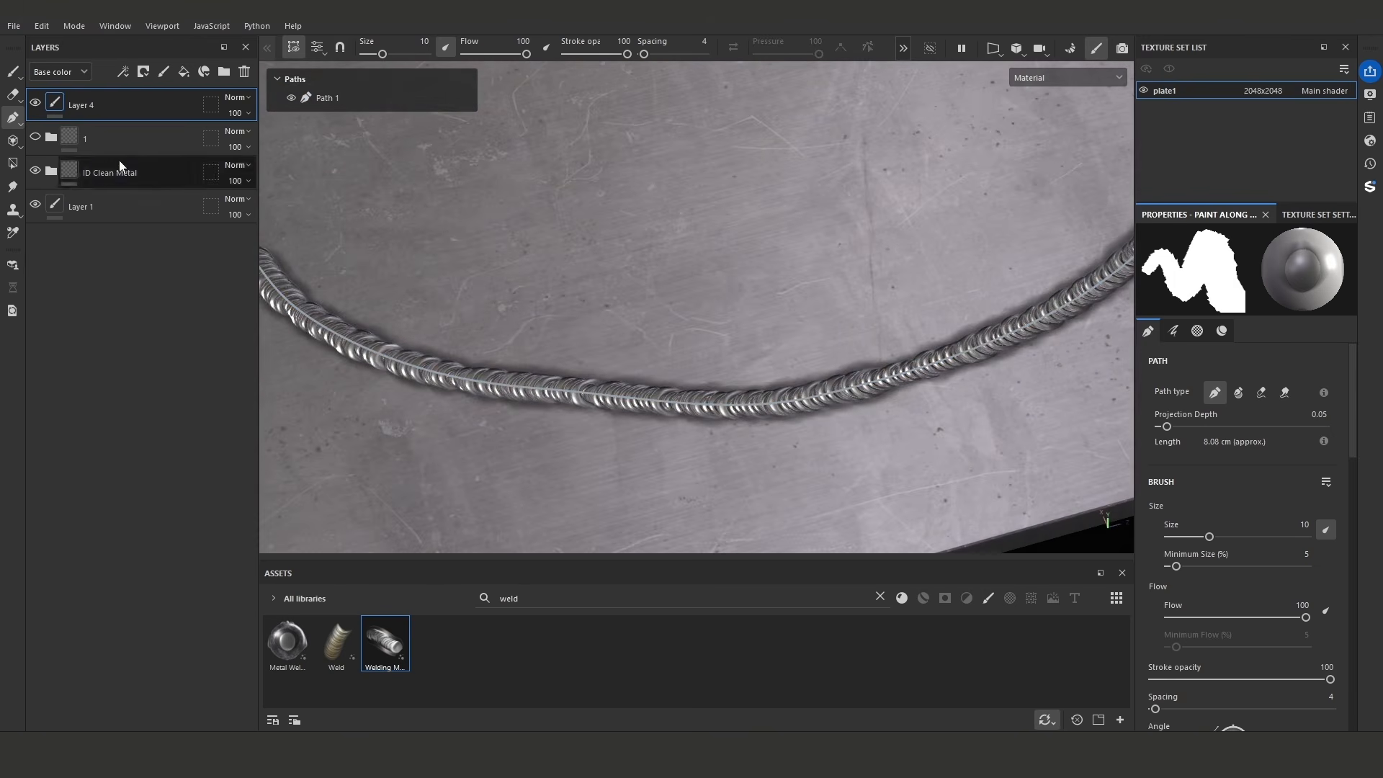
- Rename the weld seam's paint layer to weld and switch to the Paint tool
scroll(555, 247, "down", 3)
double_click(77, 106)
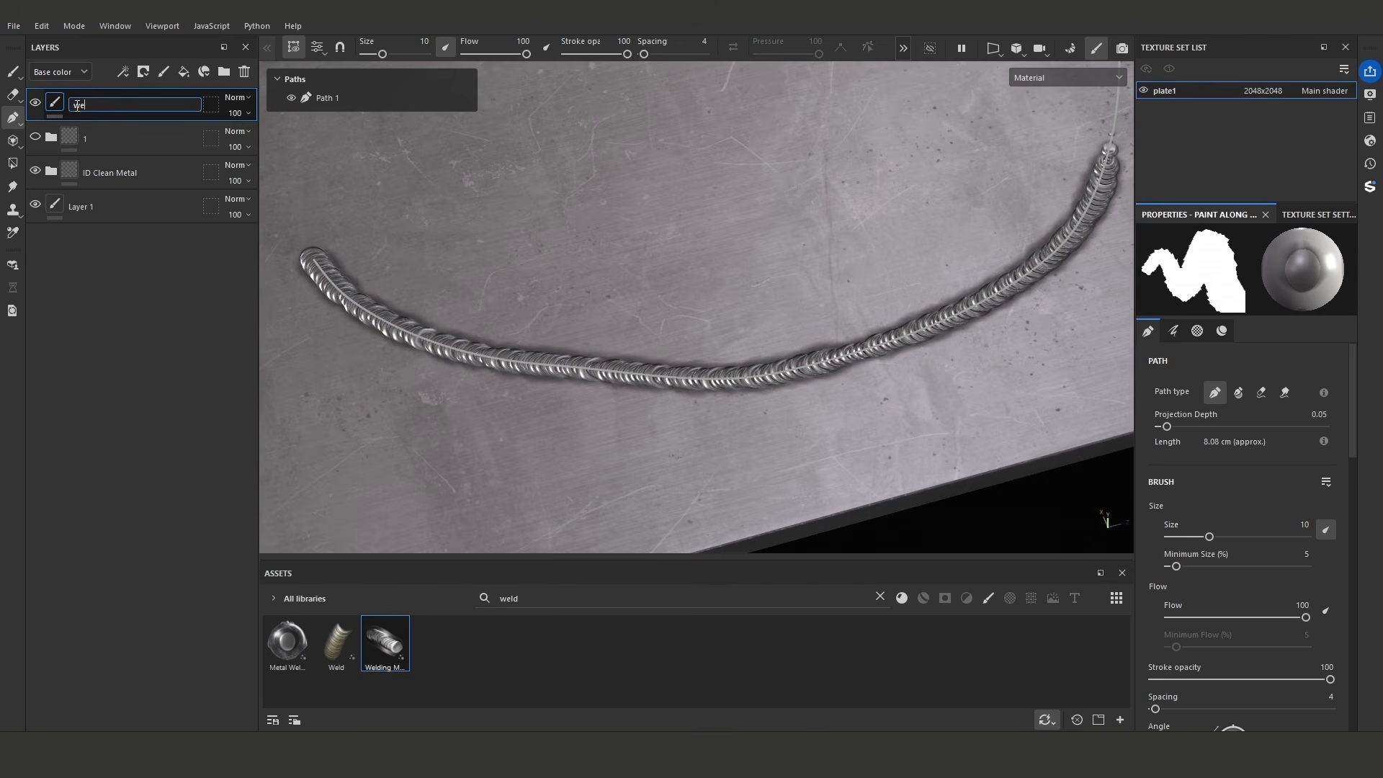
key("Return")
left_click_drag(472, 305, 609, 330, "alt")
left_click(13, 72)
mouse_move(551, 240)
left_mouse_down("alt")
mouse_move(584, 269)
mouse_move(670, 232)
left_mouse_up("alt")
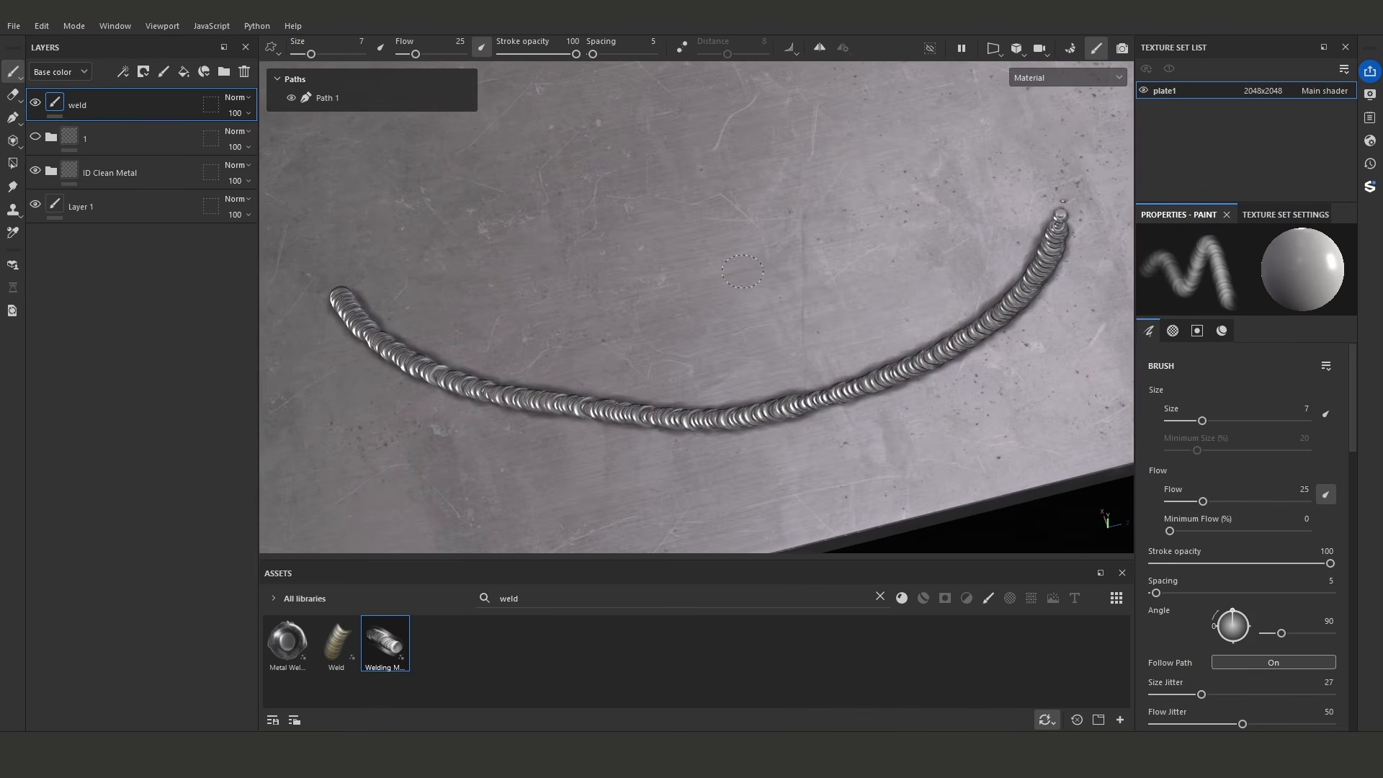
- Add an anchor point to the weld layer
left_click(124, 72)
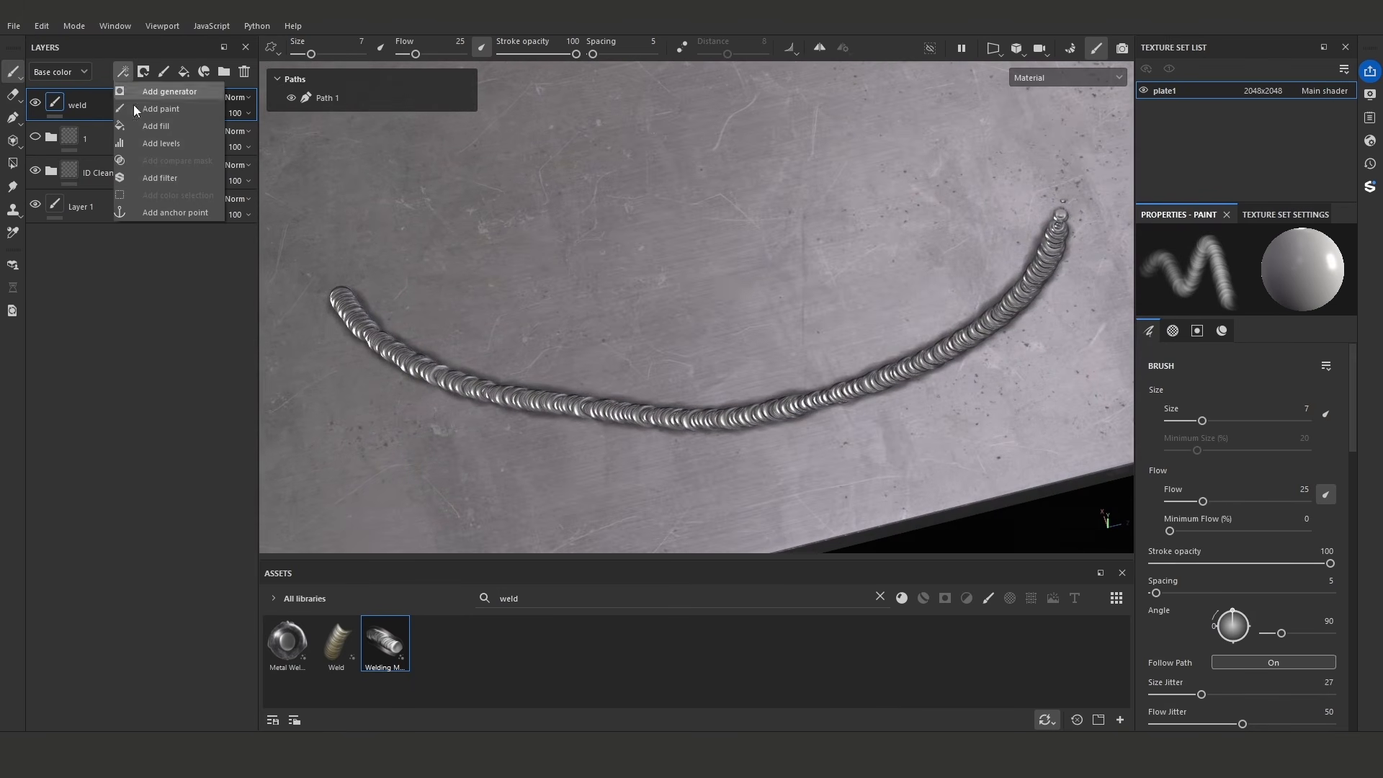
left_click(166, 210)
left_click_drag(646, 302, 523, 282, "alt")
- Create a fill layer above the weld layer and give it a black mask
left_click(186, 72)
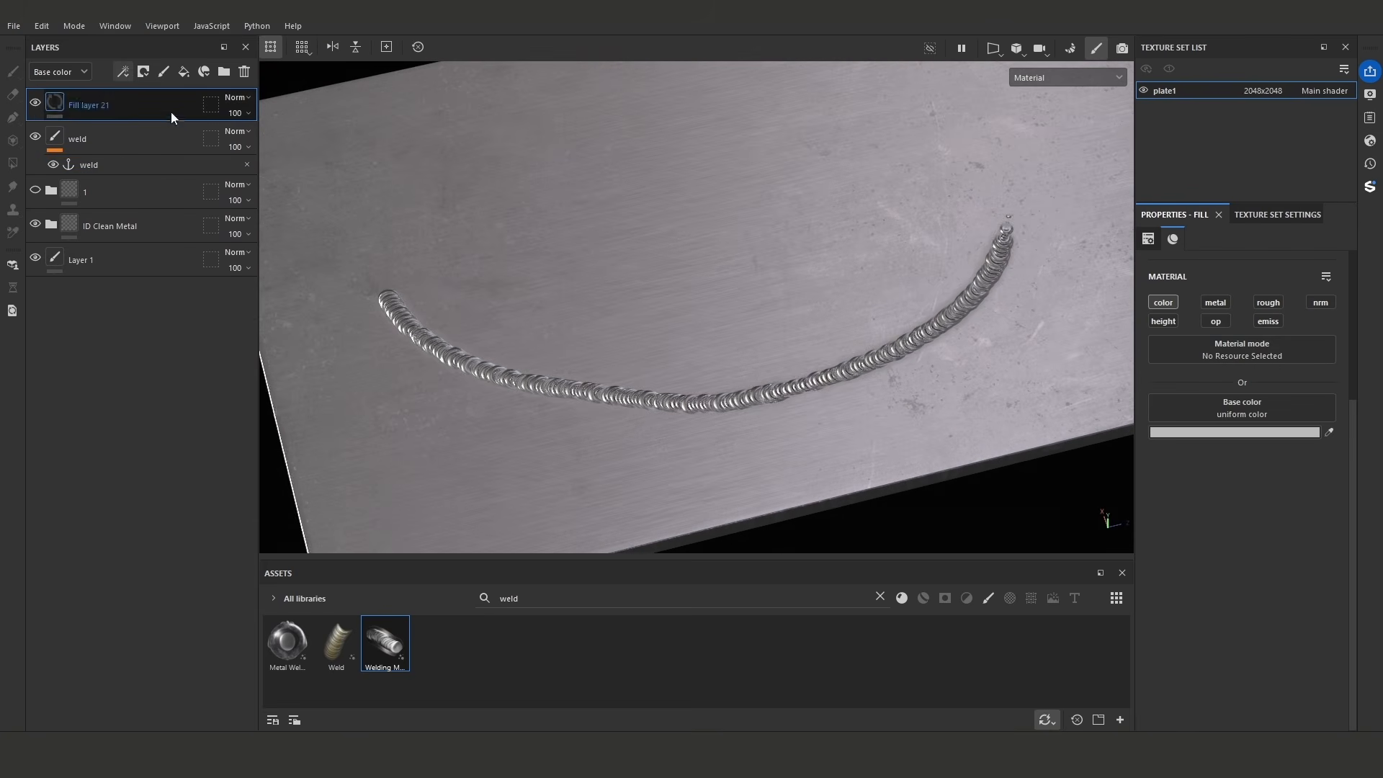
right_click(57, 103)
left_click(88, 127)
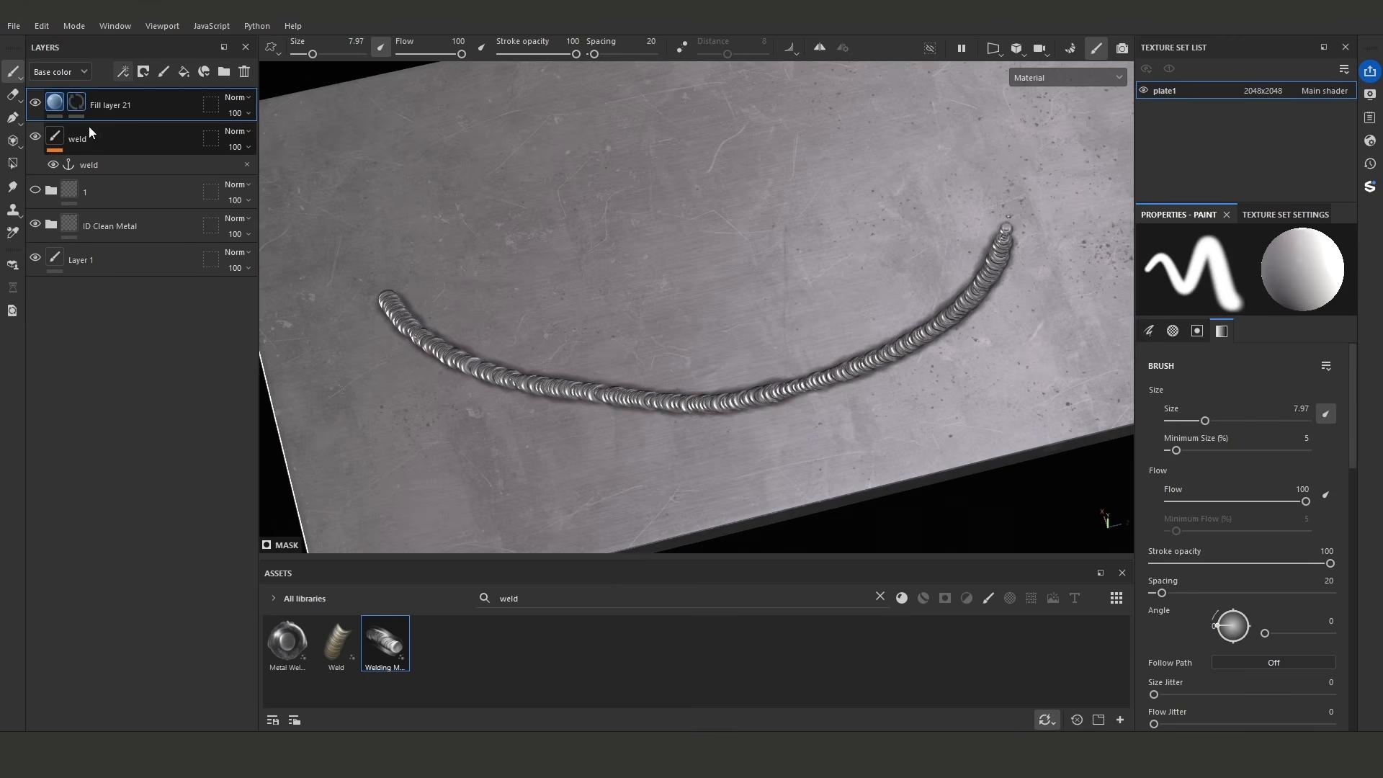
- Add a fill to the new layer's mask and use the weld anchor point as its grayscale source
left_click(124, 72)
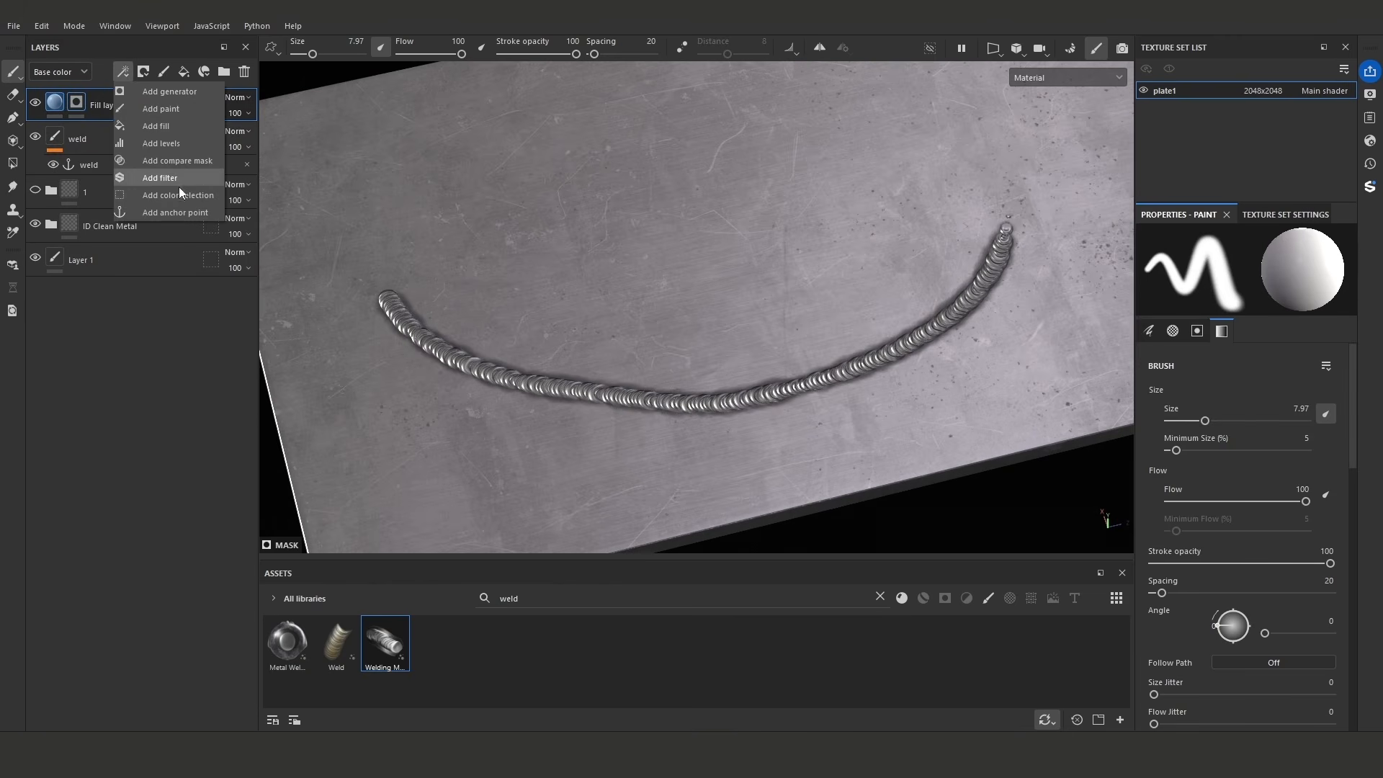
left_click(193, 128)
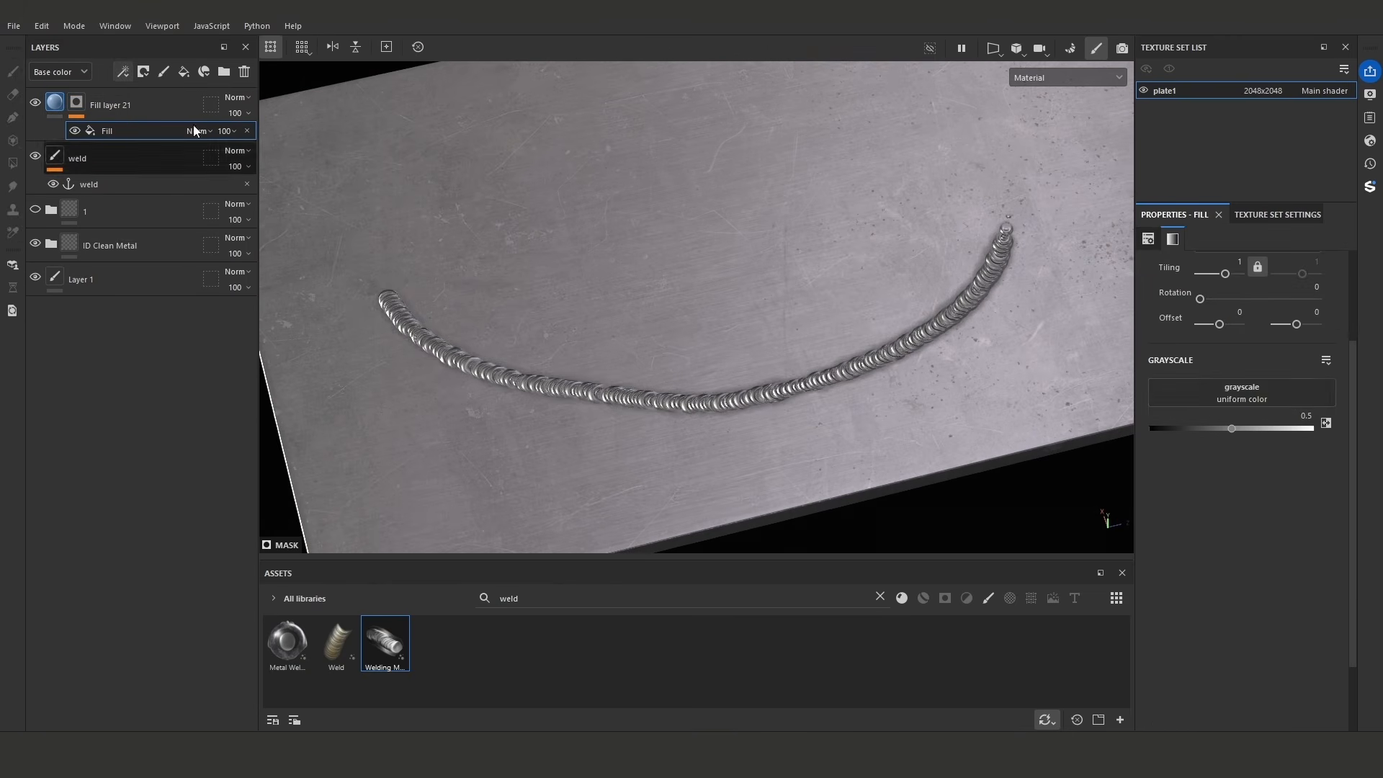
left_click(1257, 394)
left_click(1267, 403)
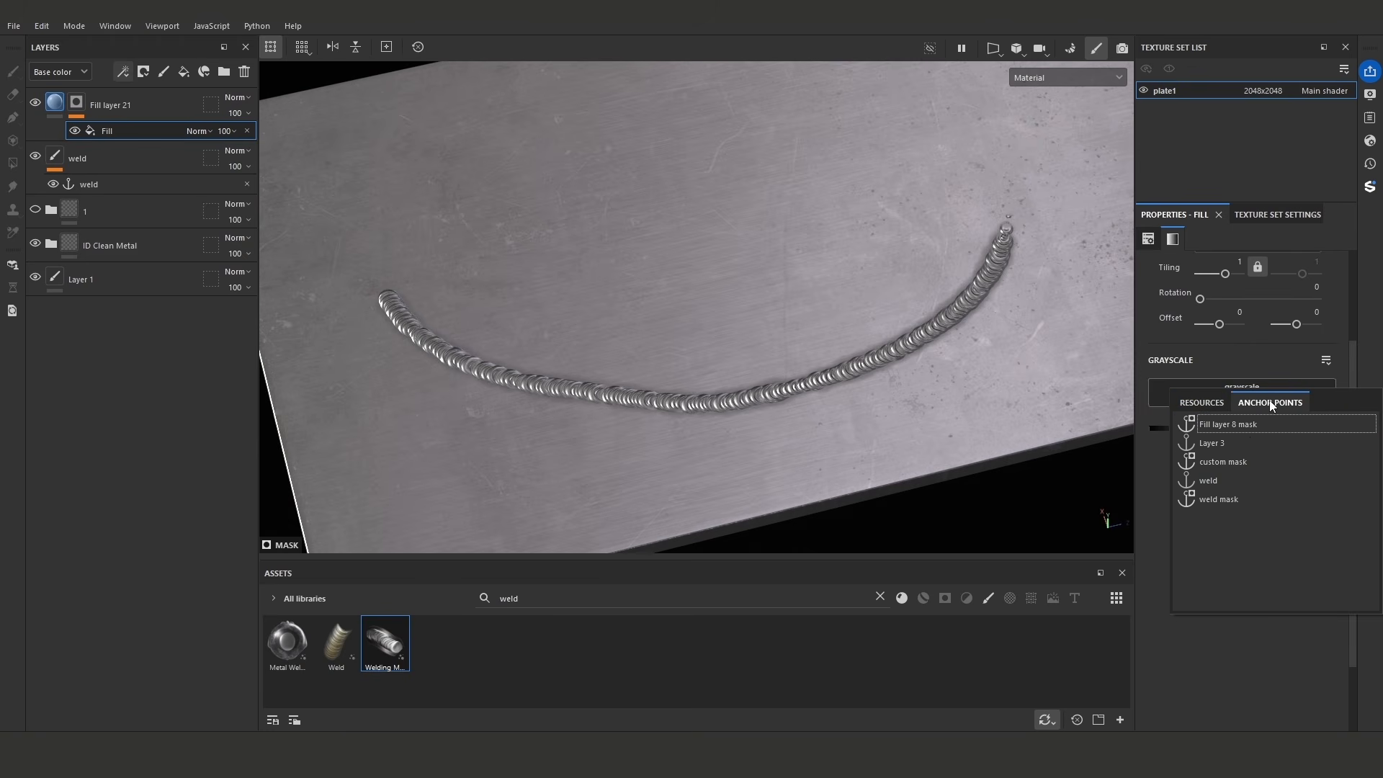
left_click(1250, 477)
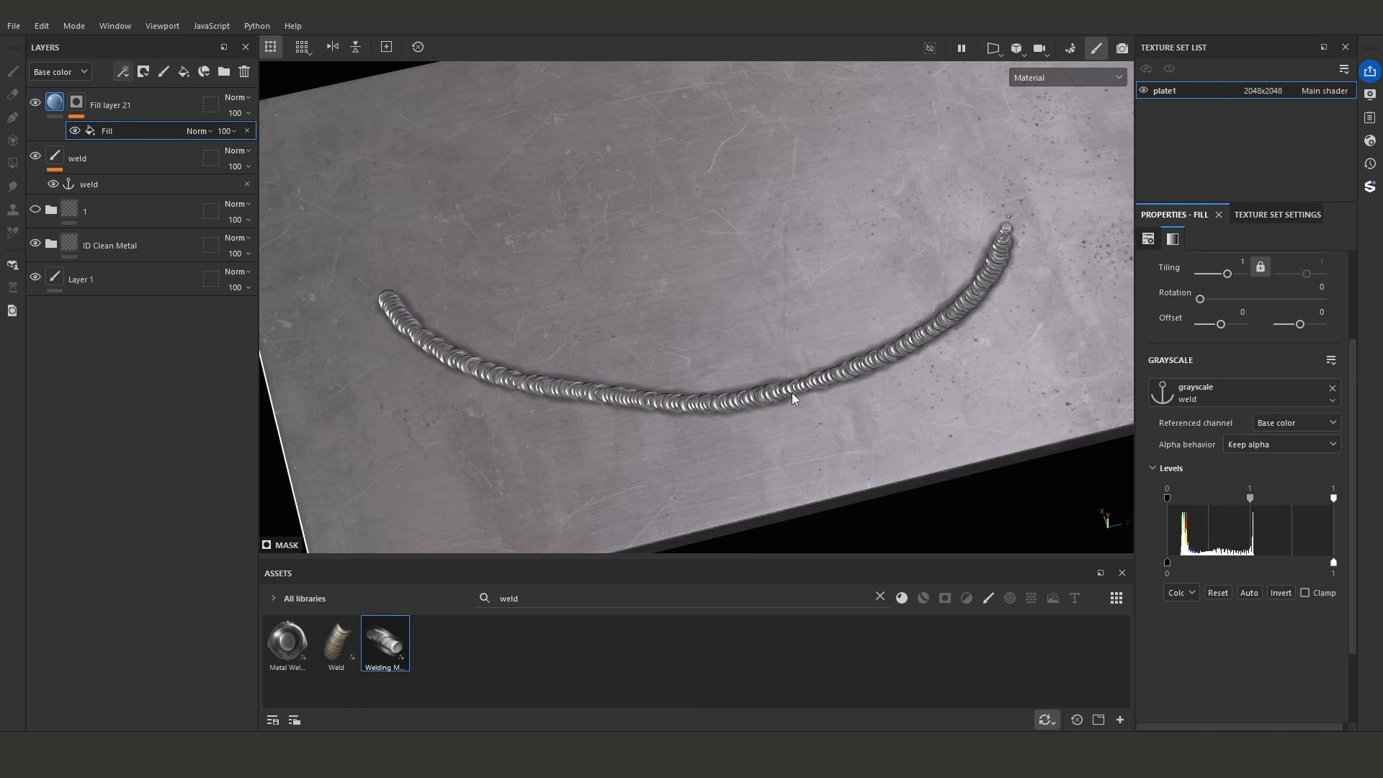
- Display only the new fill layer's mask in the viewport and inspect the weld shape
left_click(77, 101, "alt")
right_click_drag(555, 299, 639, 311, "alt")
middle_click_drag(640, 311, 599, 297, "alt")
right_click_drag(599, 297, 725, 333, "alt")
middle_click_drag(724, 333, 727, 335, "alt")
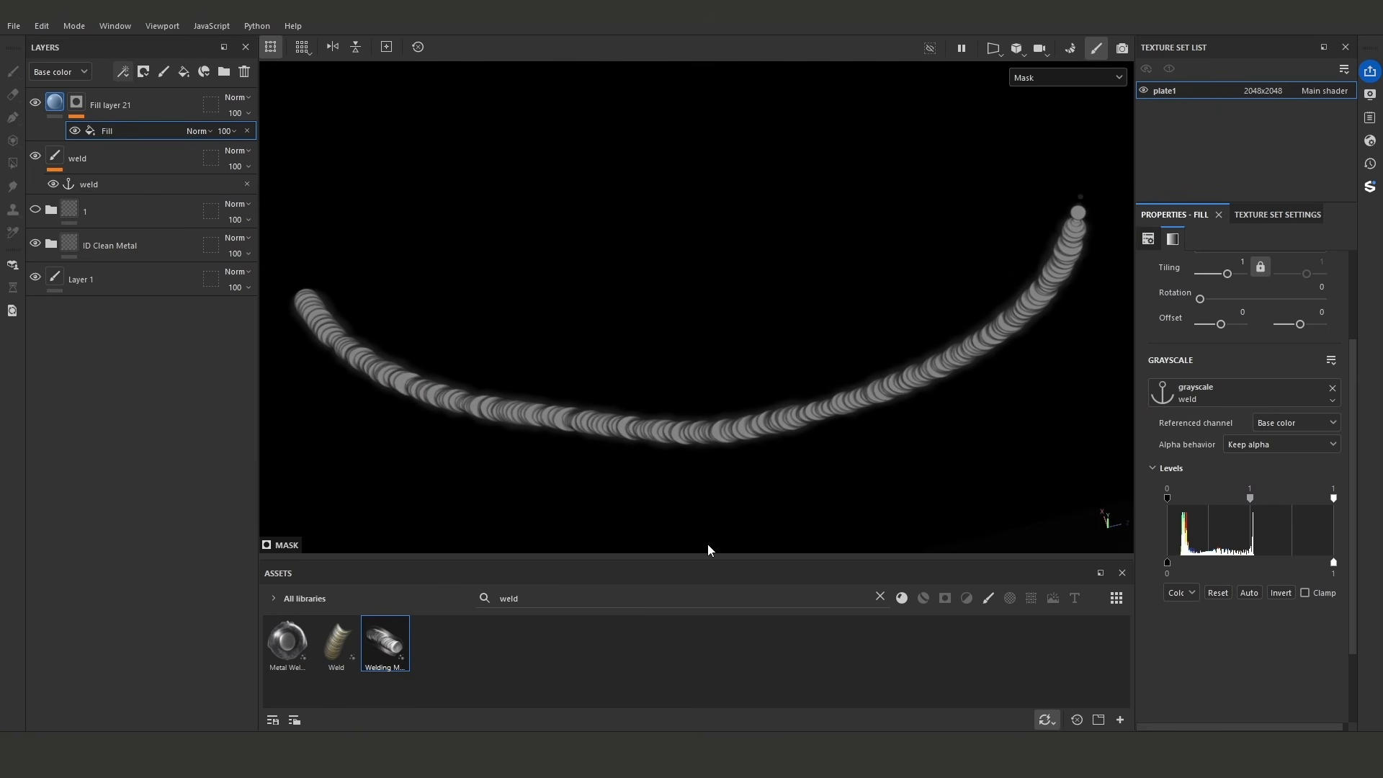
- Add a Blur filter above the mask's fill and set its blur intensity to about 3.94
left_click(122, 71)
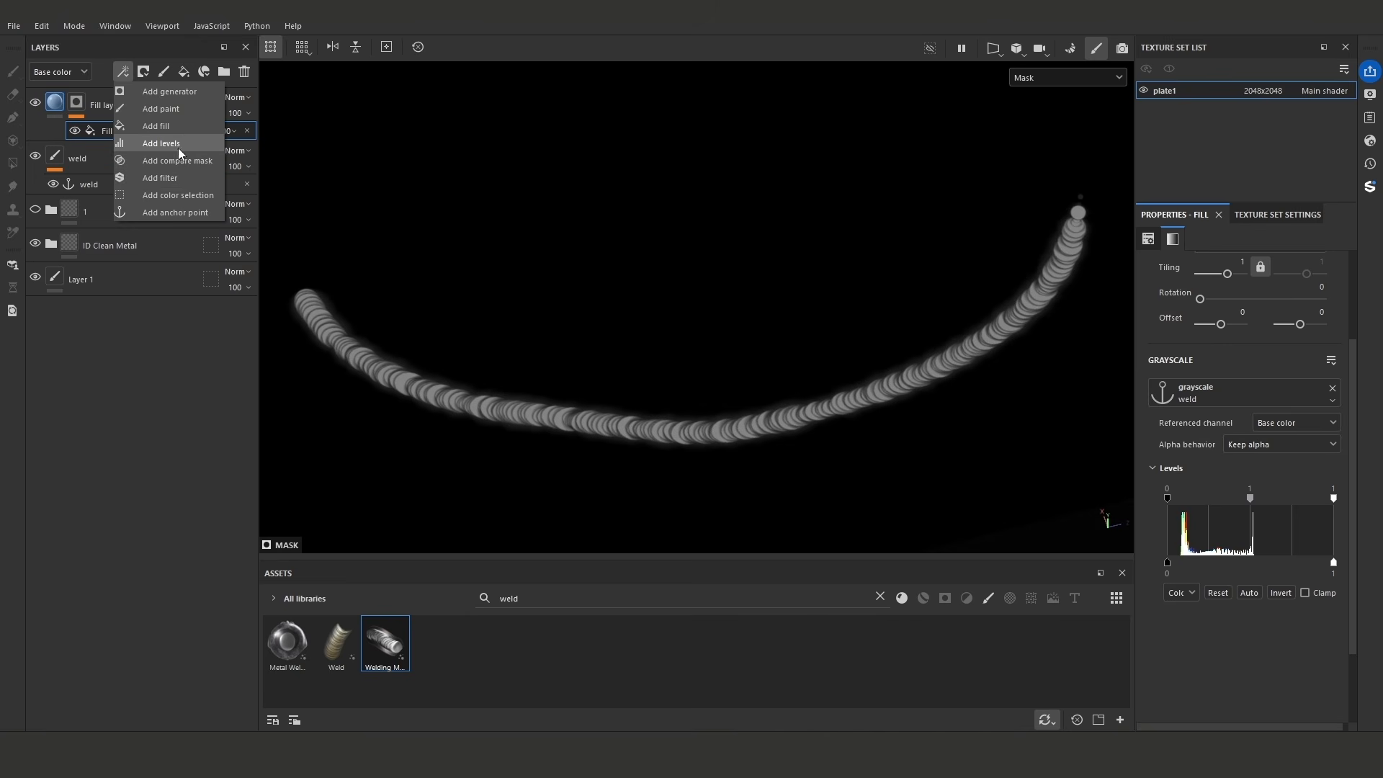
left_click(182, 178)
left_click(1256, 283)
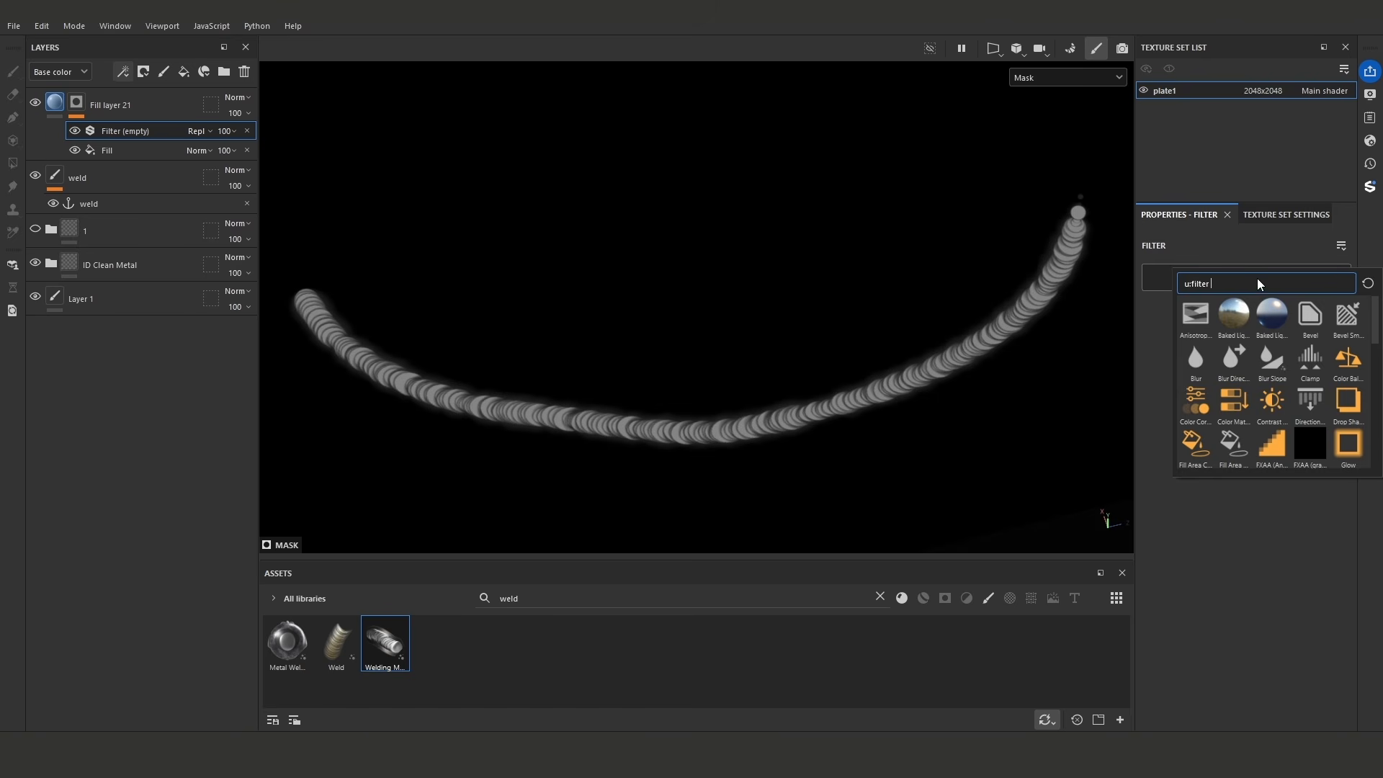
type("b")
left_click(1196, 357)
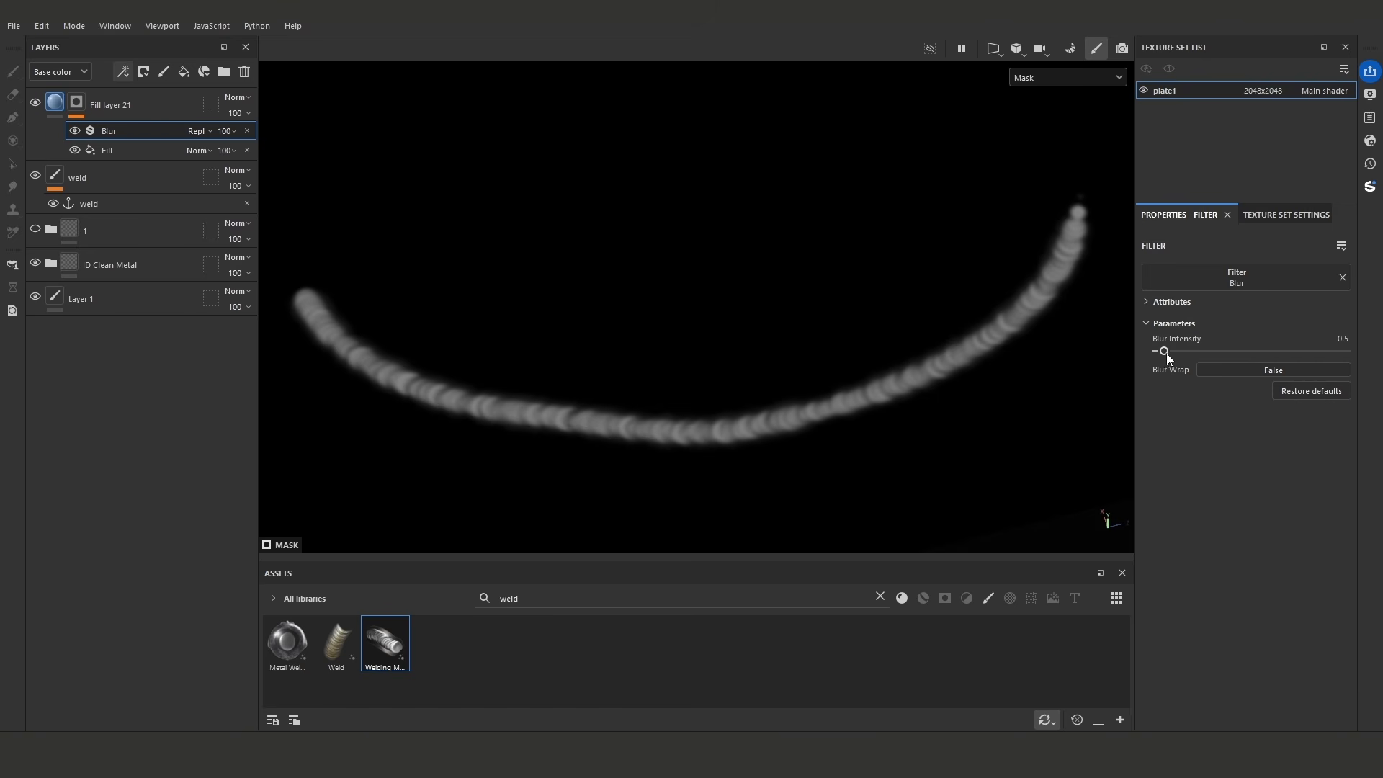
left_click_drag(1164, 350, 1224, 351)
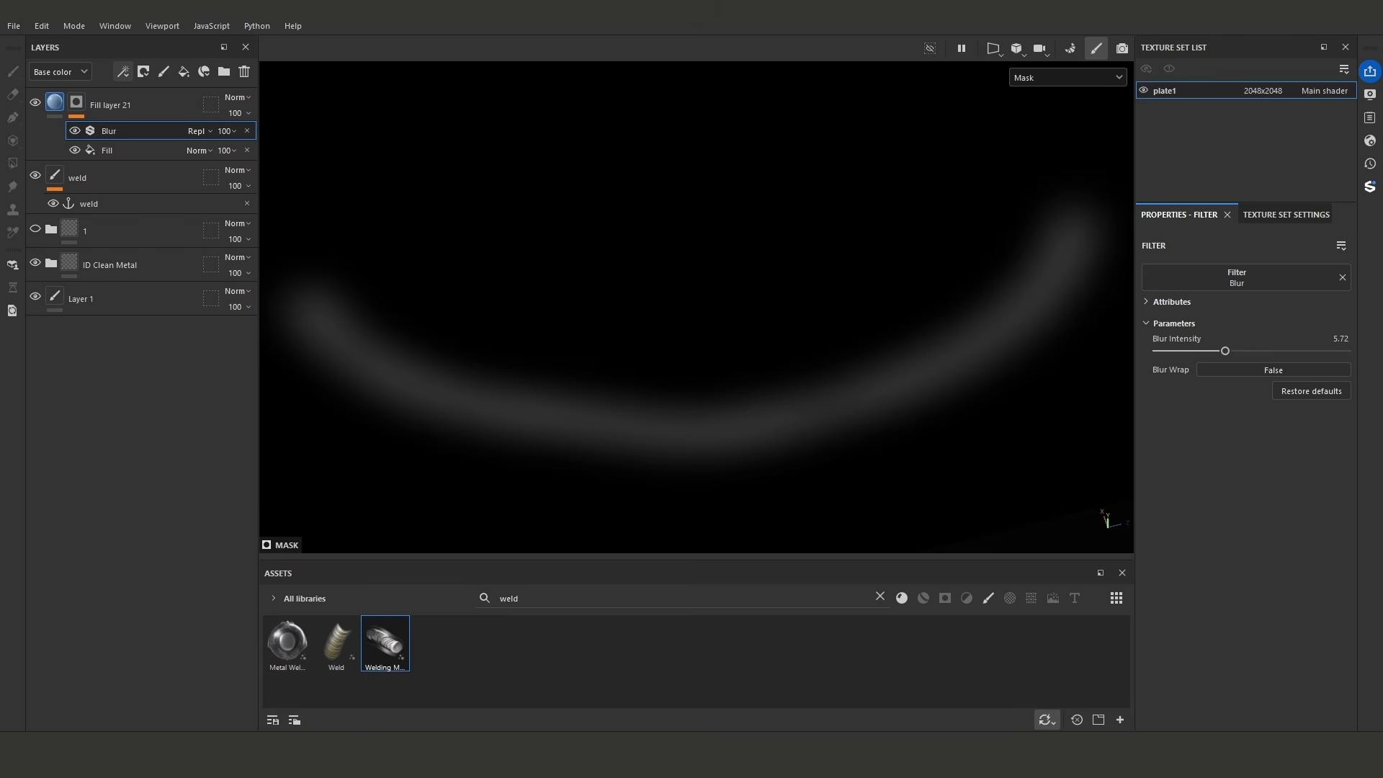
left_click_drag(1224, 351, 1204, 351)
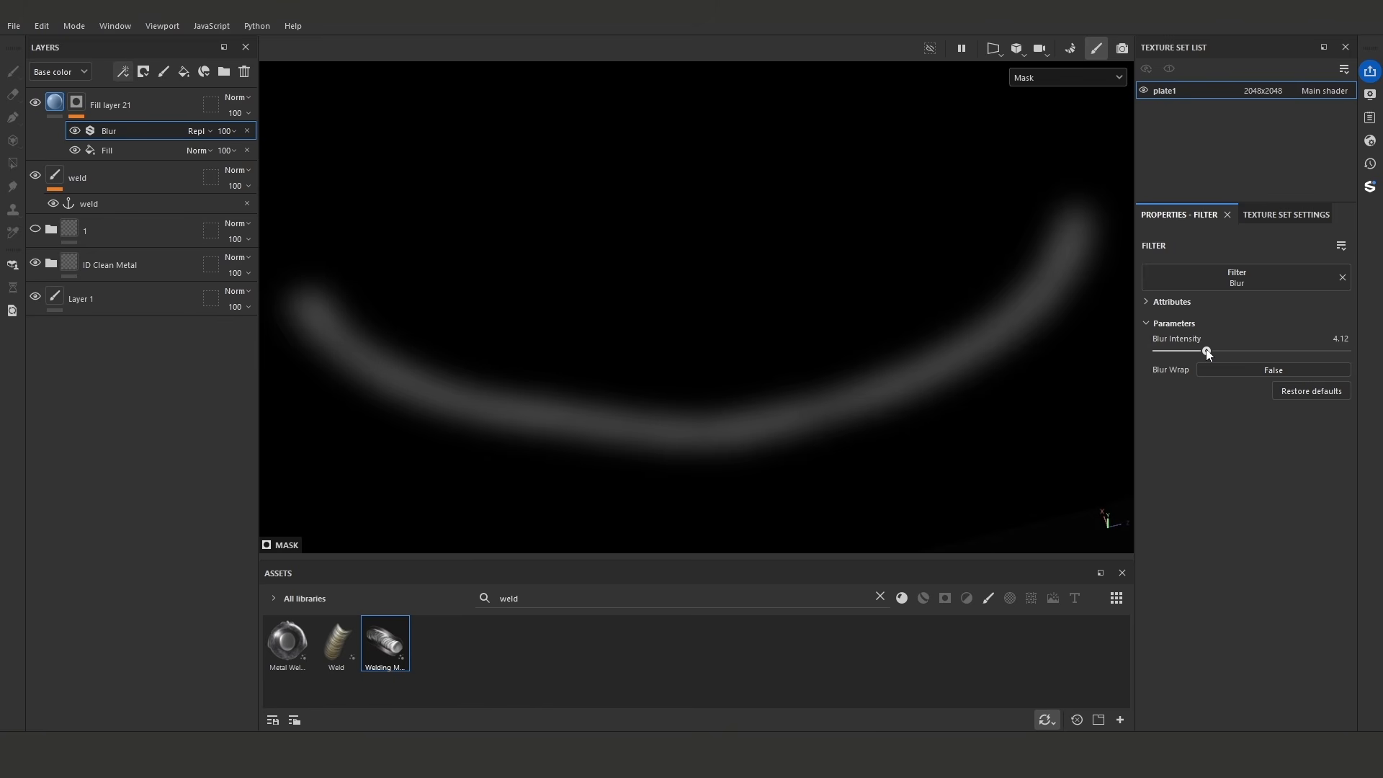
left_click(123, 71)
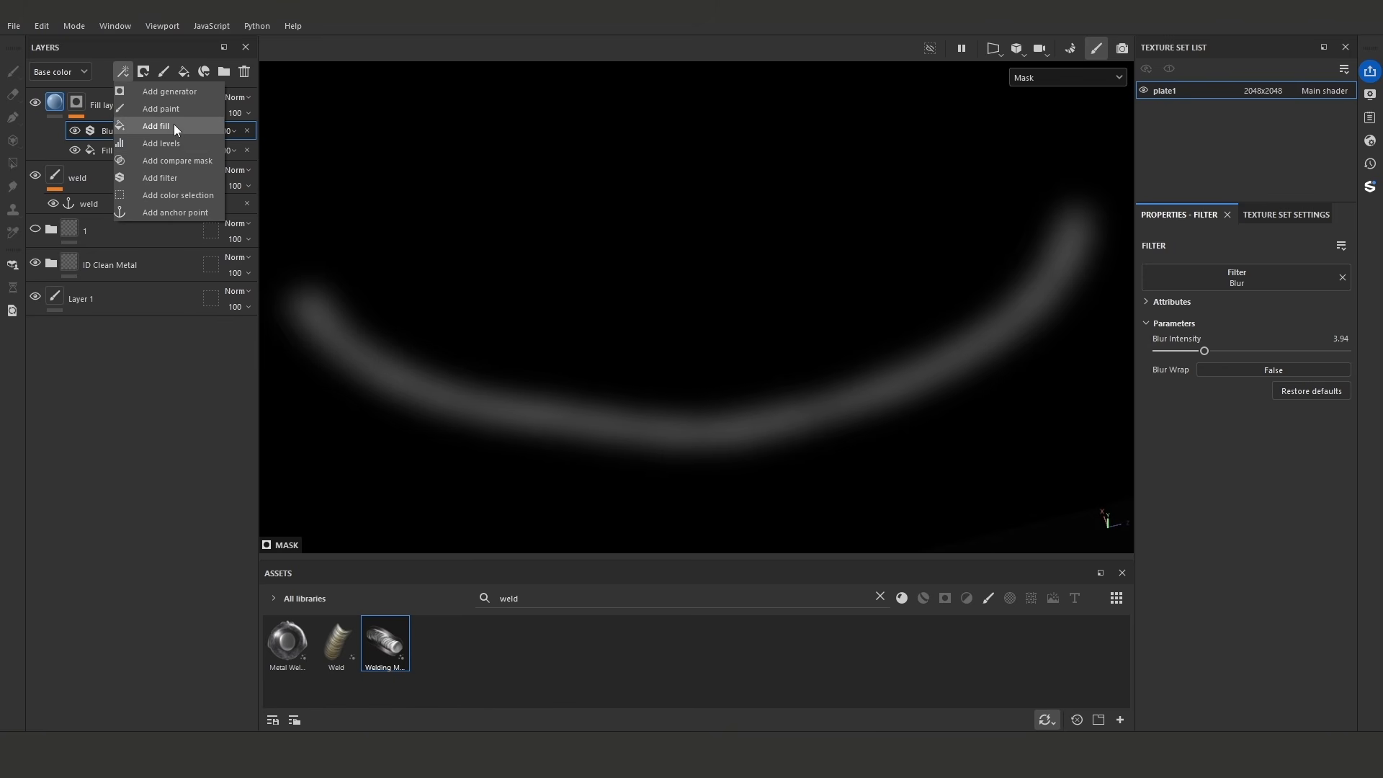
left_click(174, 126)
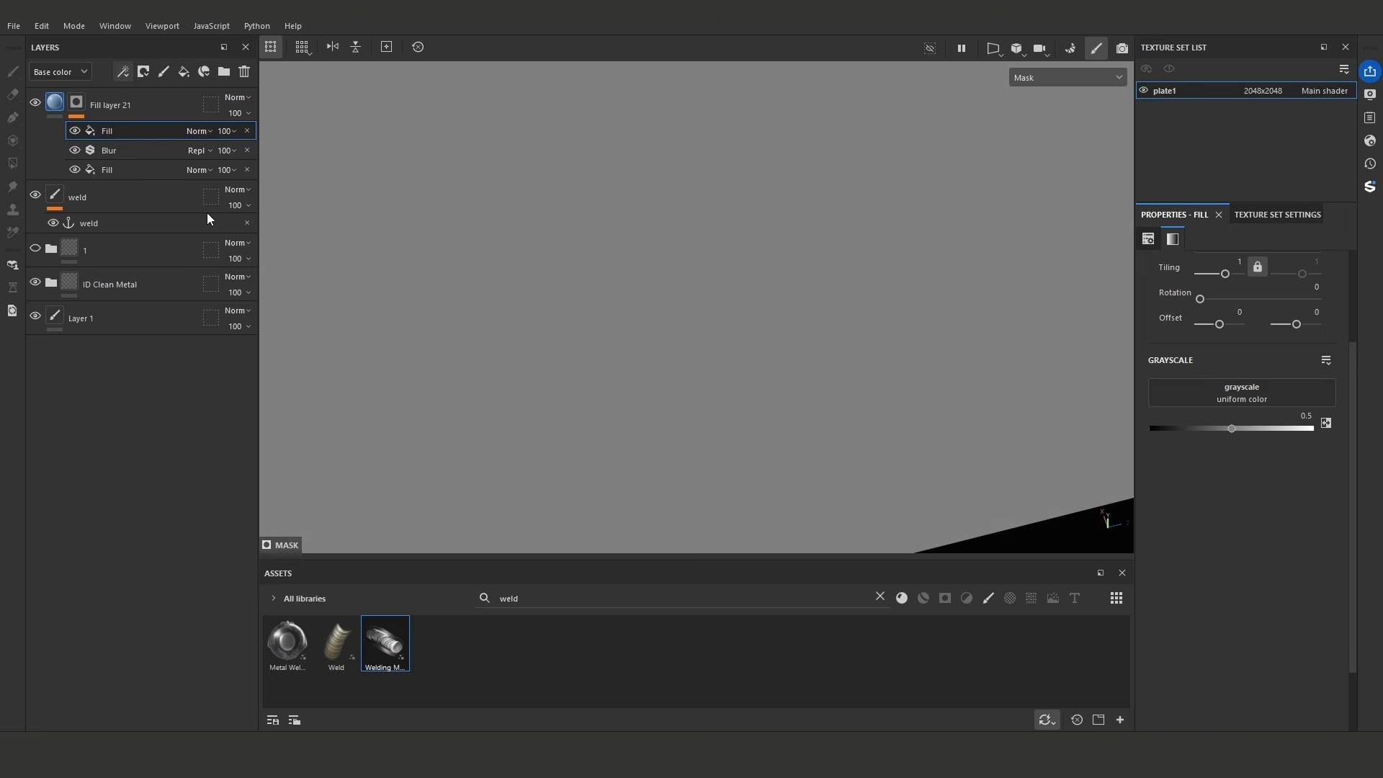
left_click(247, 129)
- Add a Levels effect above the mask's blur and lower its white input level to 0.191
left_click(123, 71)
left_click(176, 145)
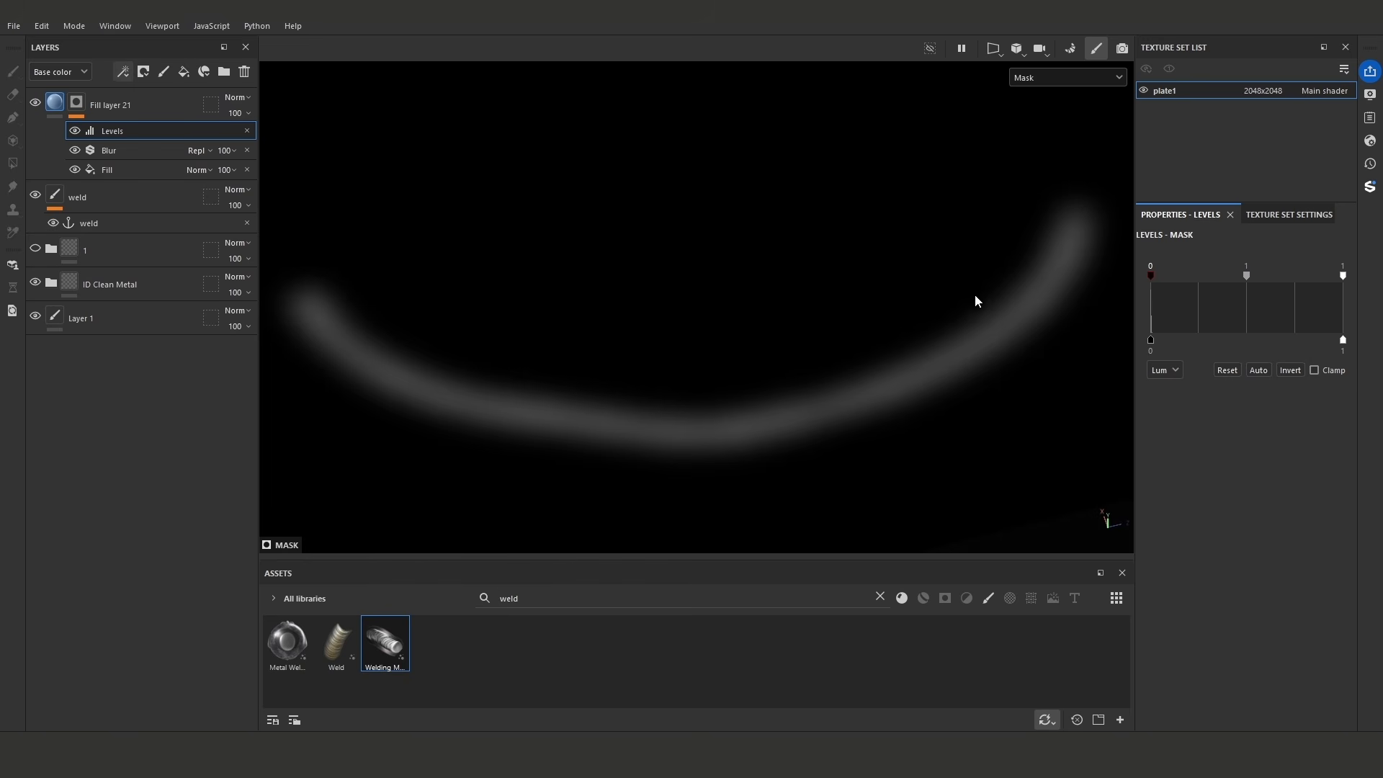
left_click_drag(1343, 277, 1187, 280)
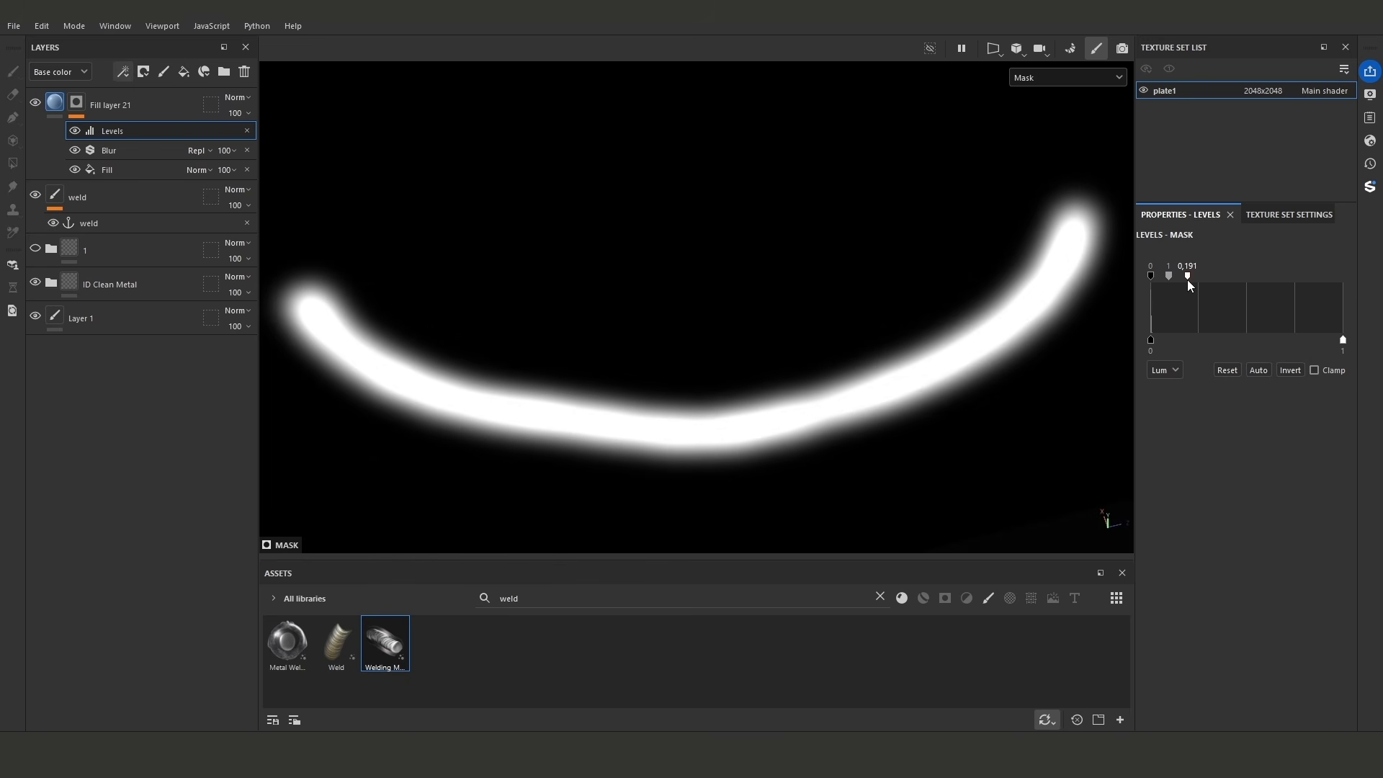
left_click(123, 72)
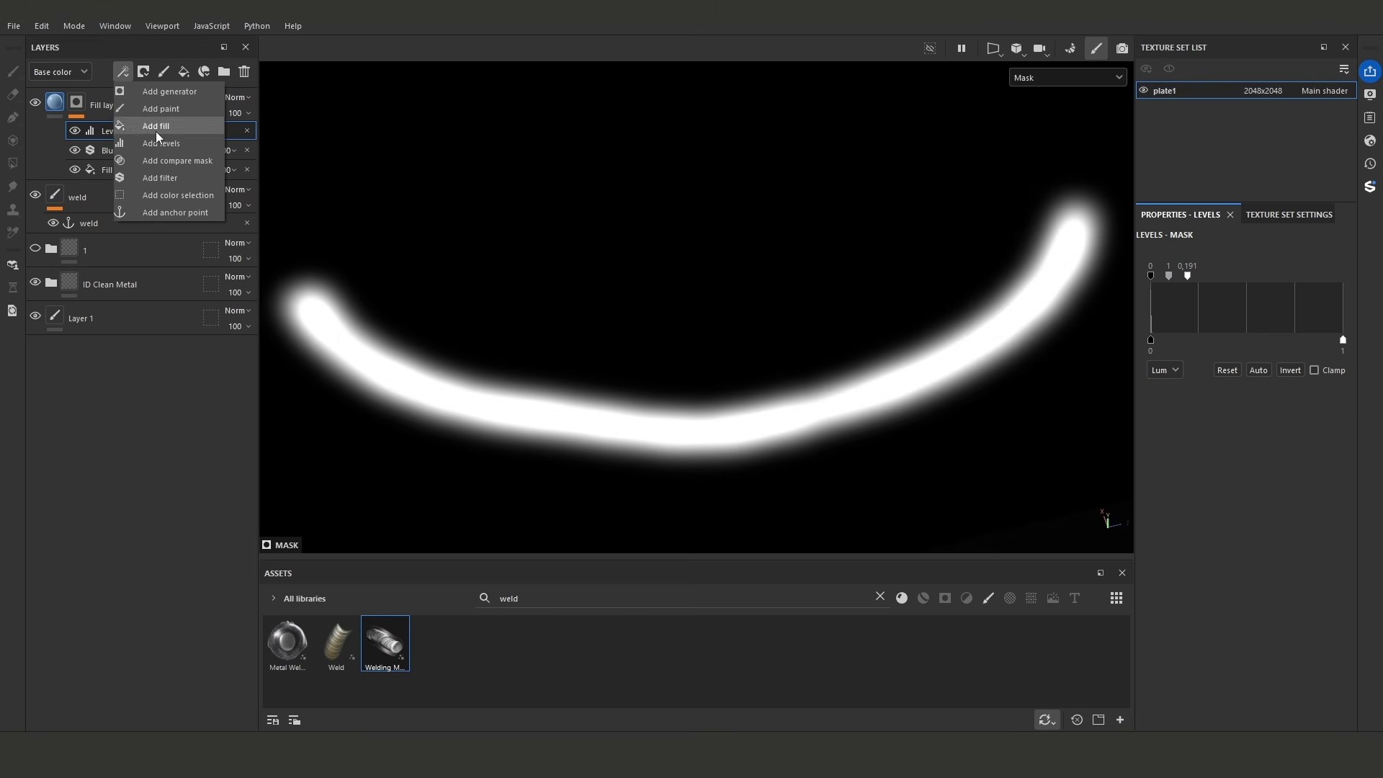
left_click(1086, 258)
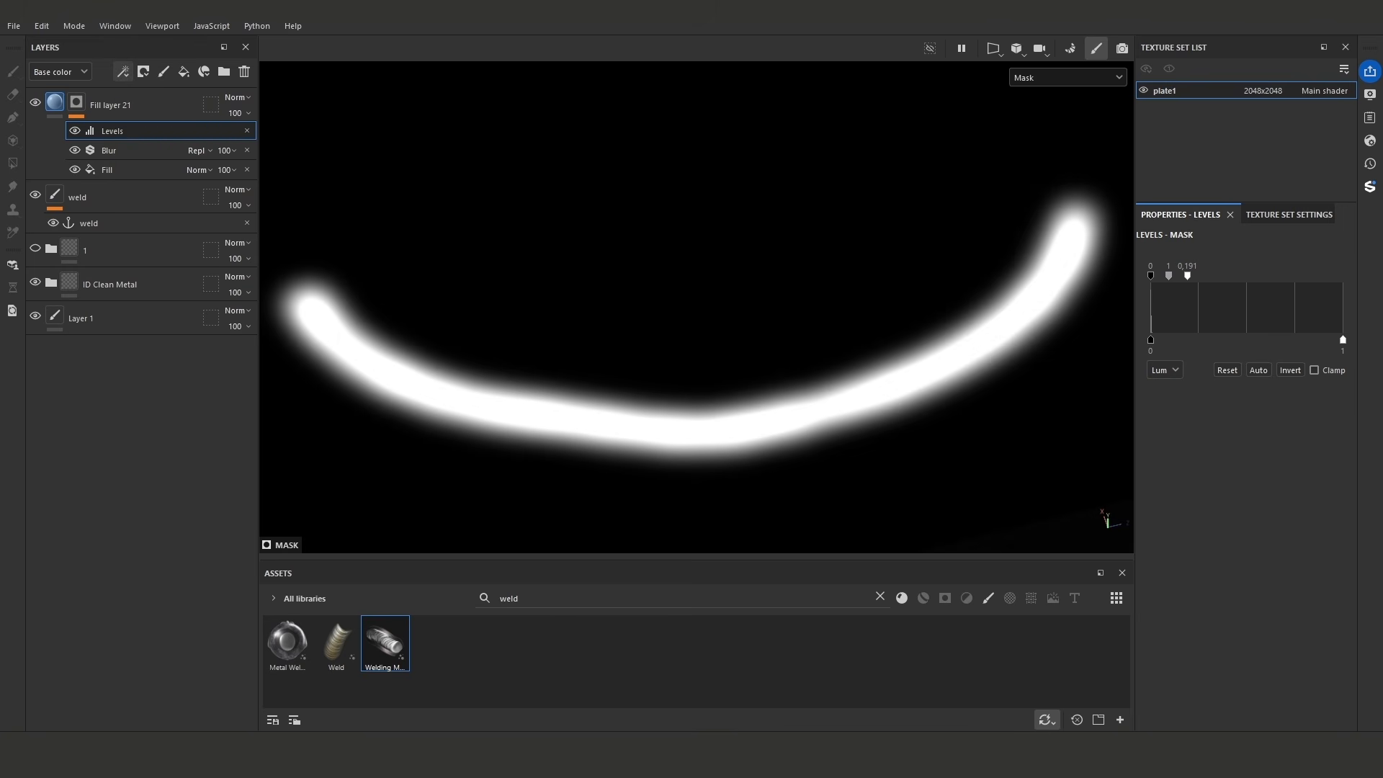
- Add another fill above the mask's Levels effect and use the weld anchor point as its grayscale source
left_click(123, 71)
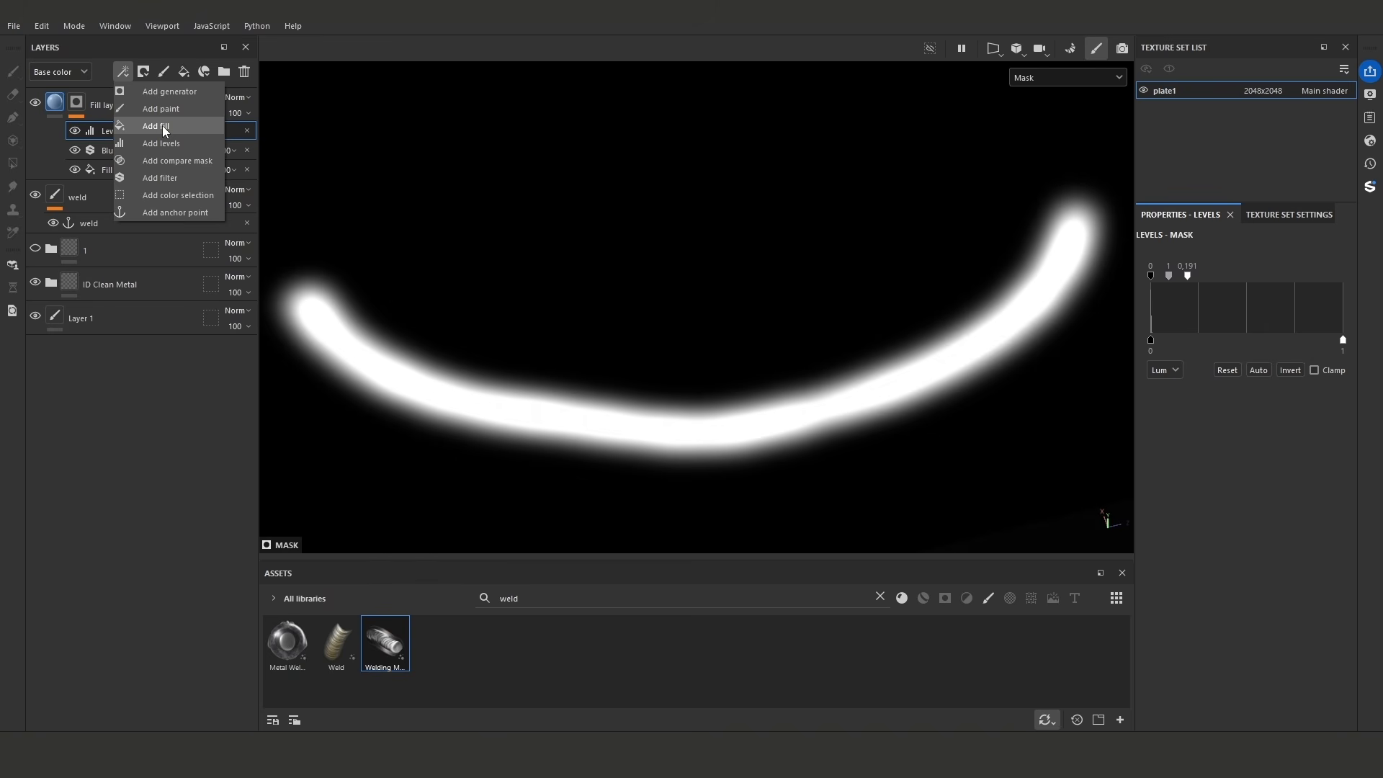
left_click(162, 125)
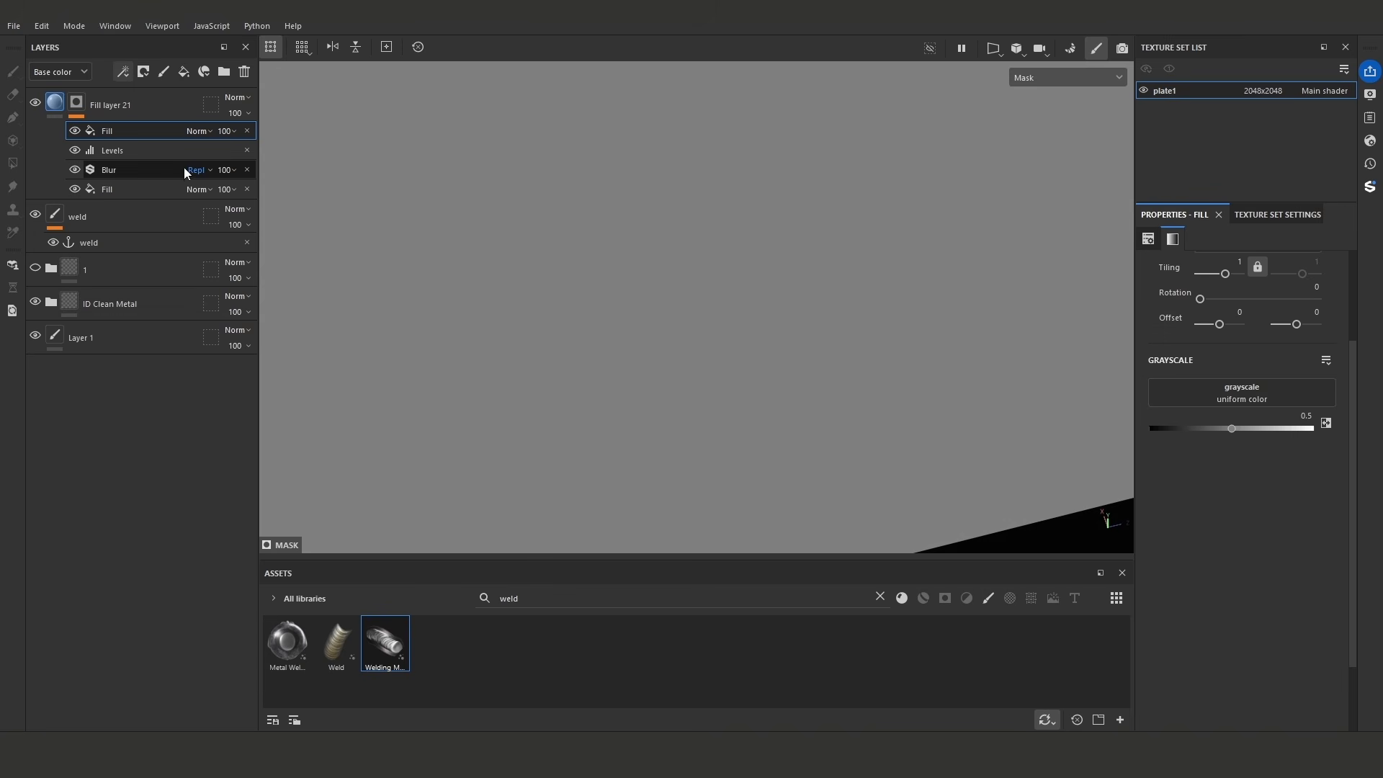
left_click(1251, 399)
left_click(1270, 406)
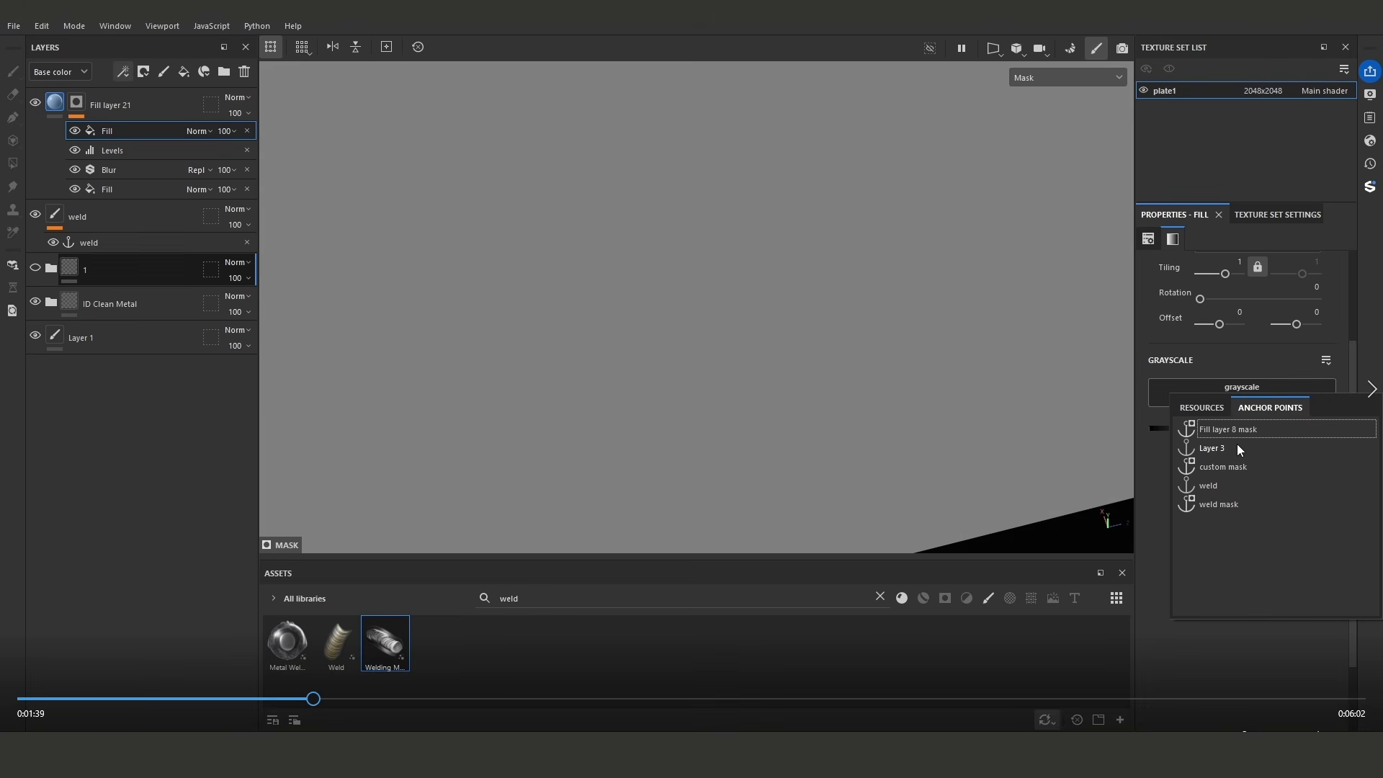
left_click(1245, 492)
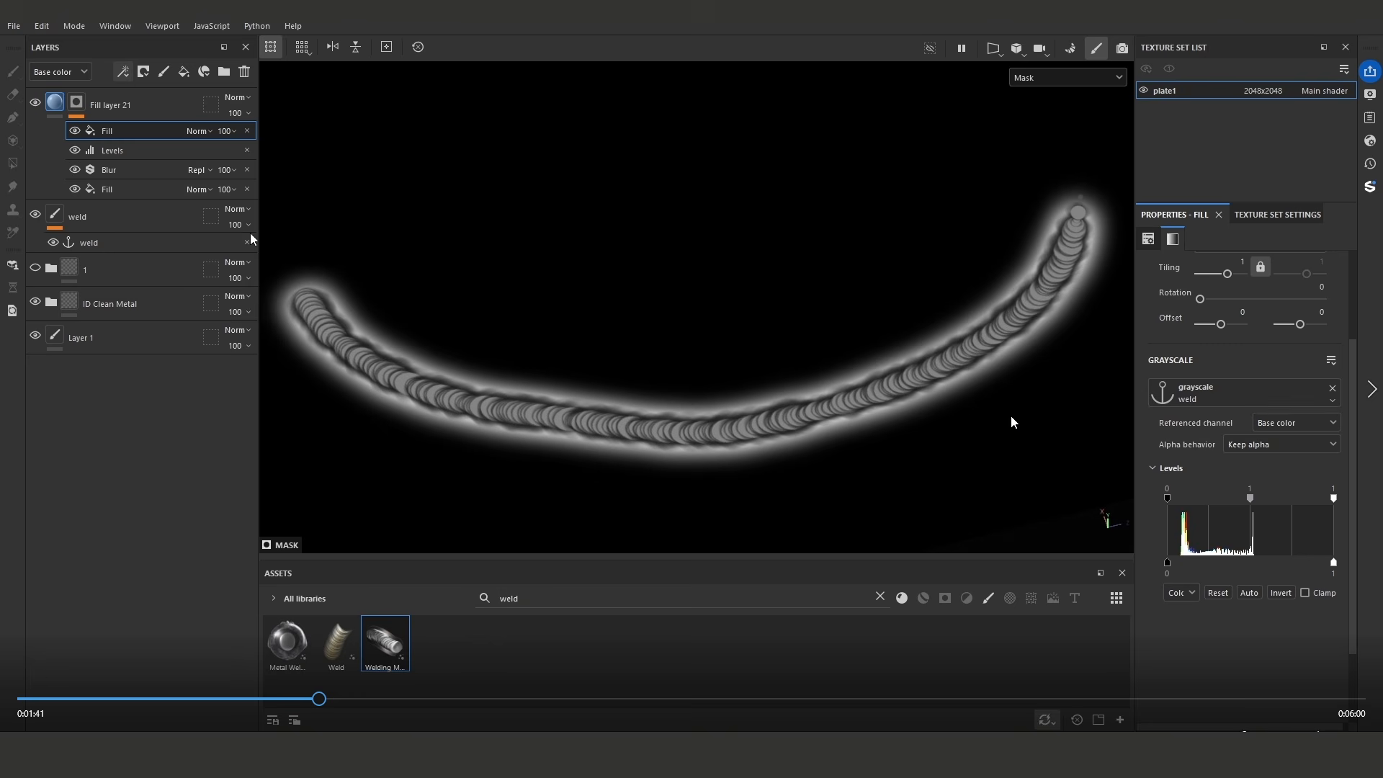
- Try the Subtract blending mode on the upper mask fill, and set it to Multiply
left_click(198, 130)
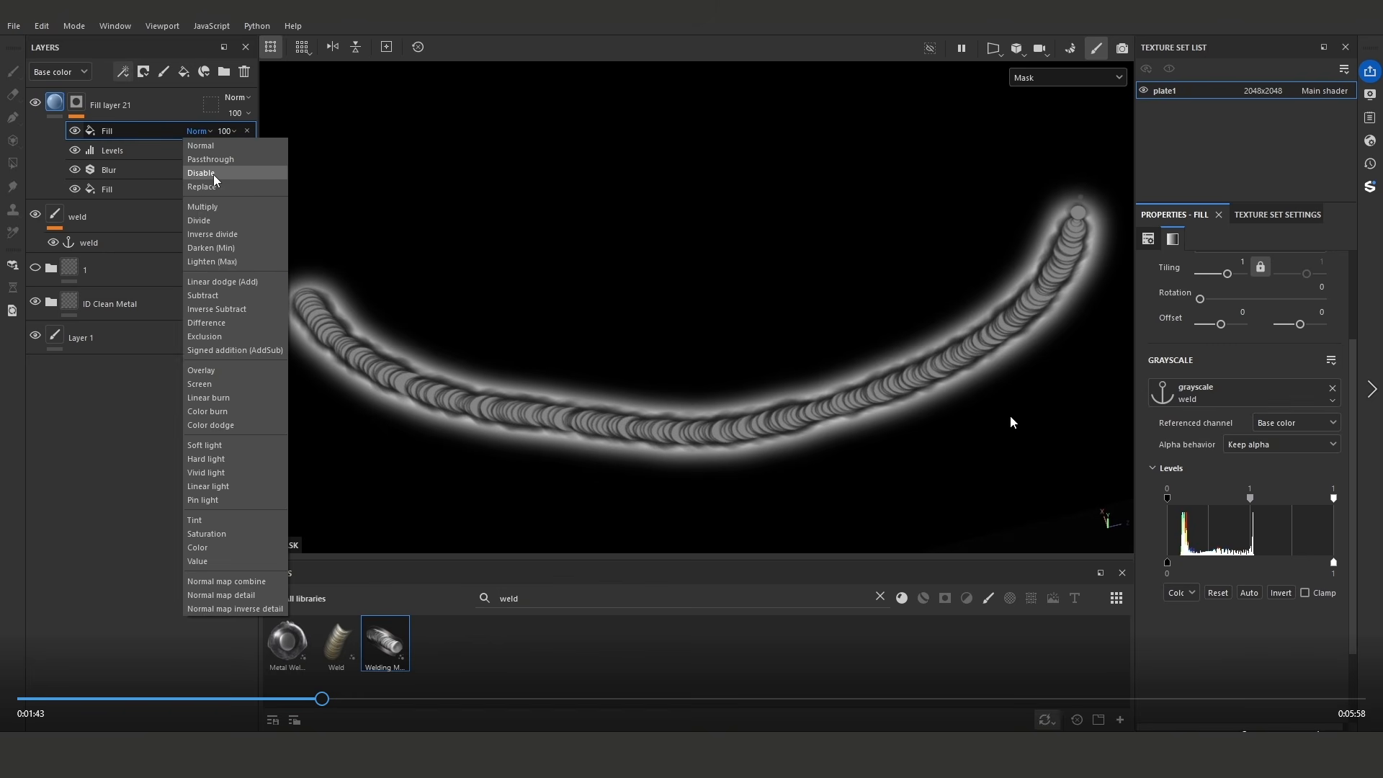
left_click(216, 295)
left_click(197, 130)
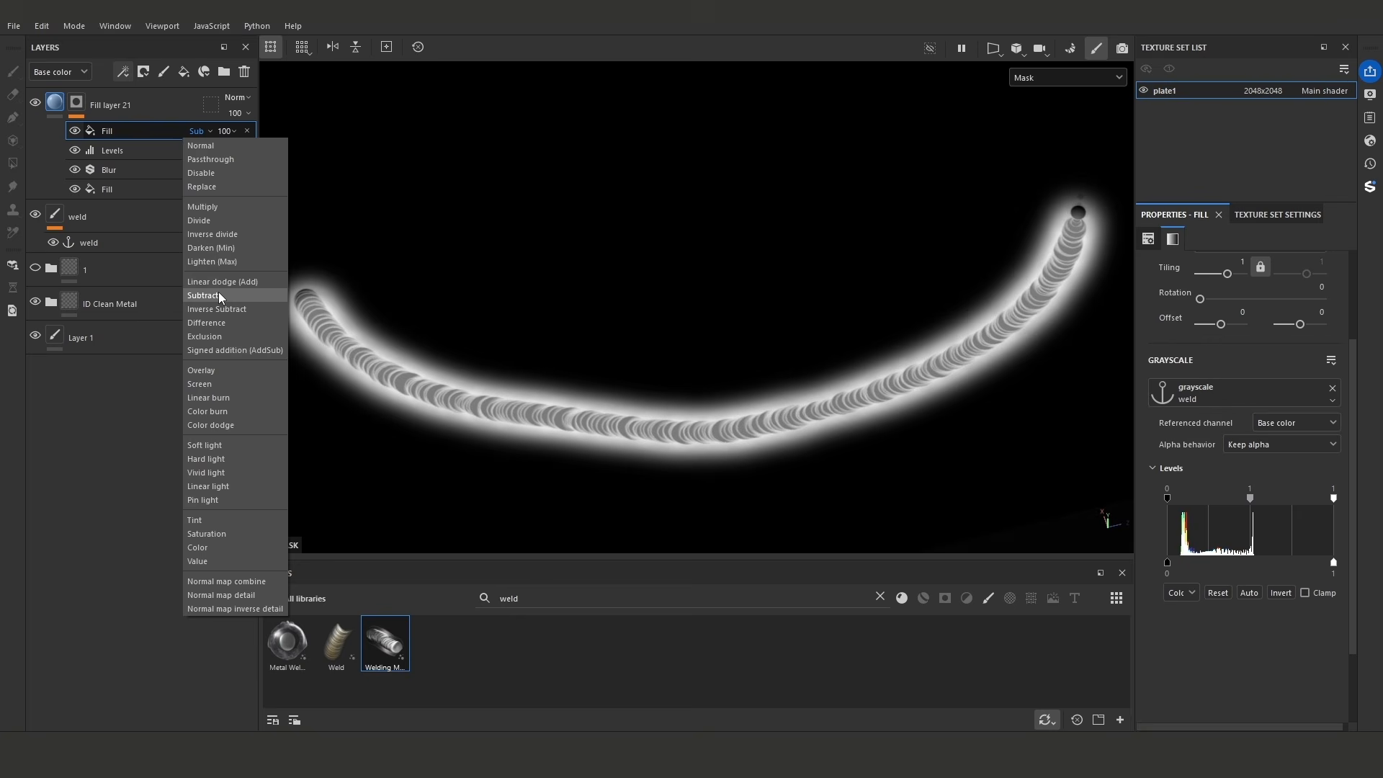
left_click(223, 208)
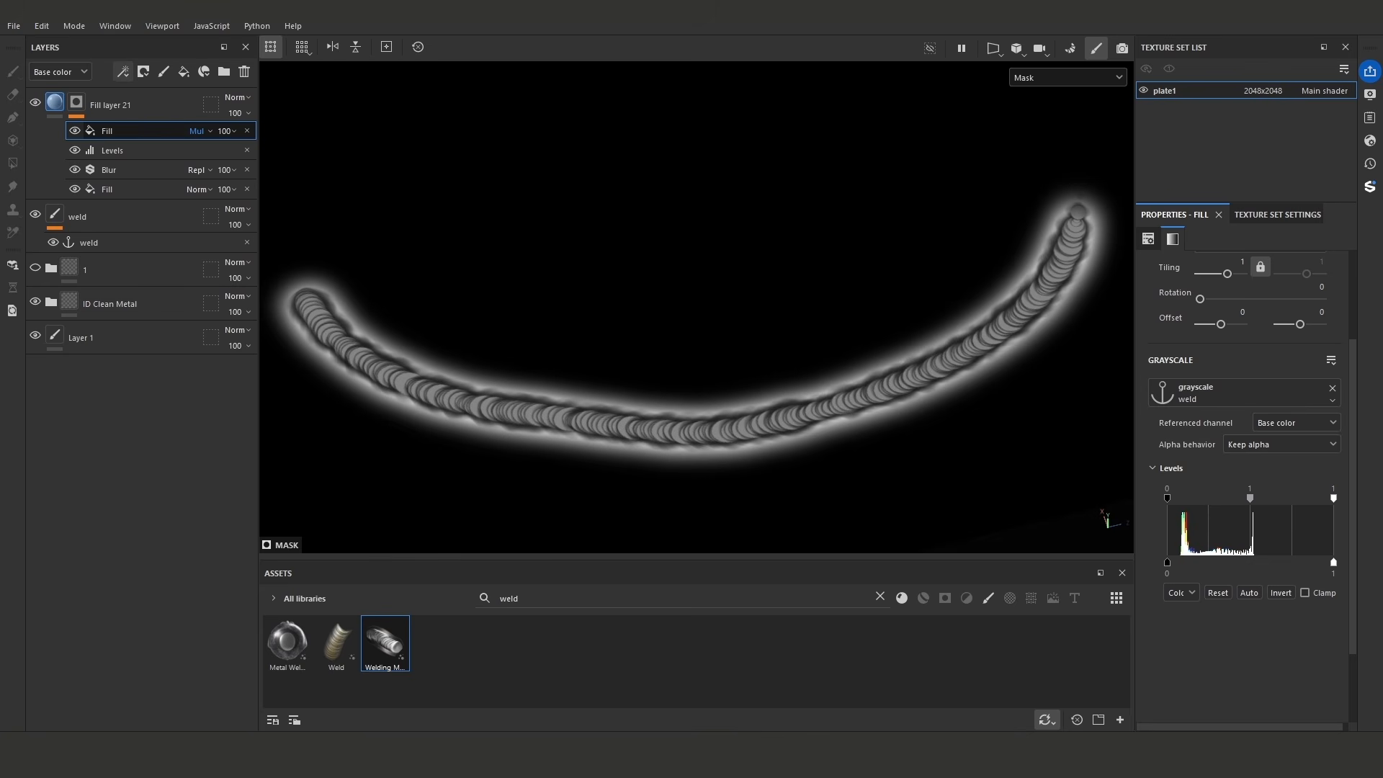
- Lower the upper fill's white input level to 0.351 and invert it, and set the Levels effect's white input to 0.225
left_click_drag(1332, 502, 1226, 504)
left_click(1278, 594)
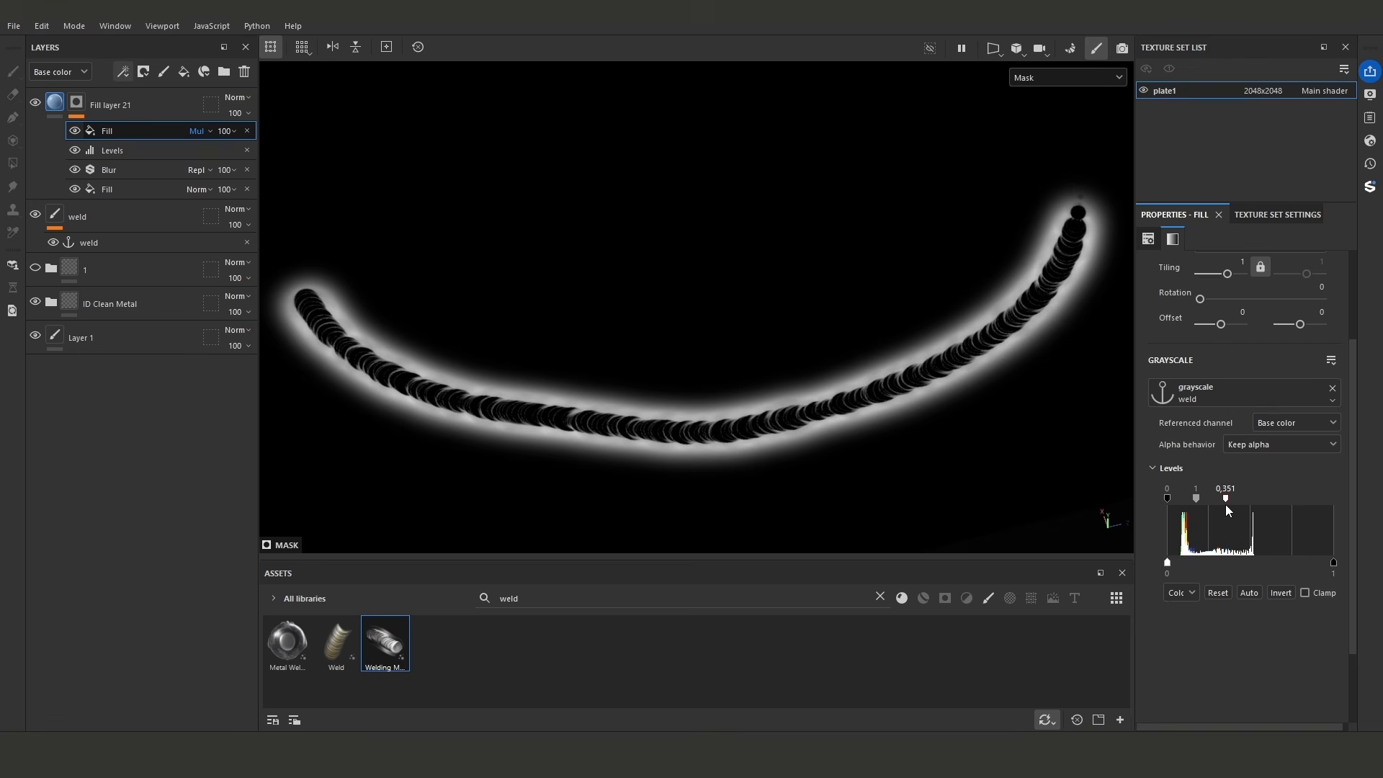
left_click(146, 151)
mouse_move(1190, 281)
left_mouse_down()
mouse_move(1221, 279)
mouse_move(1196, 285)
left_mouse_up()
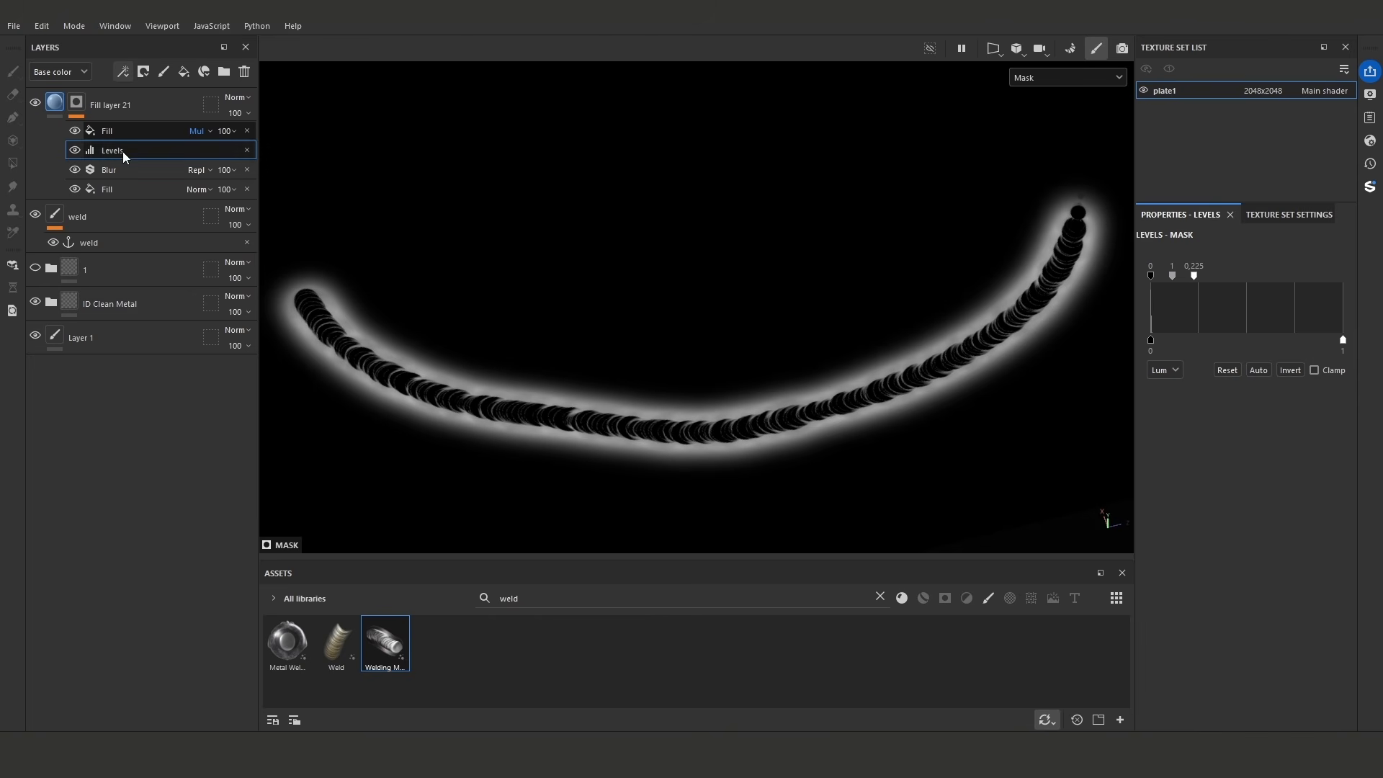
- Add a second Blur filter above the multiplied fill with an intensity of about 3, and put an anchor point on top of the mask
left_click(109, 130)
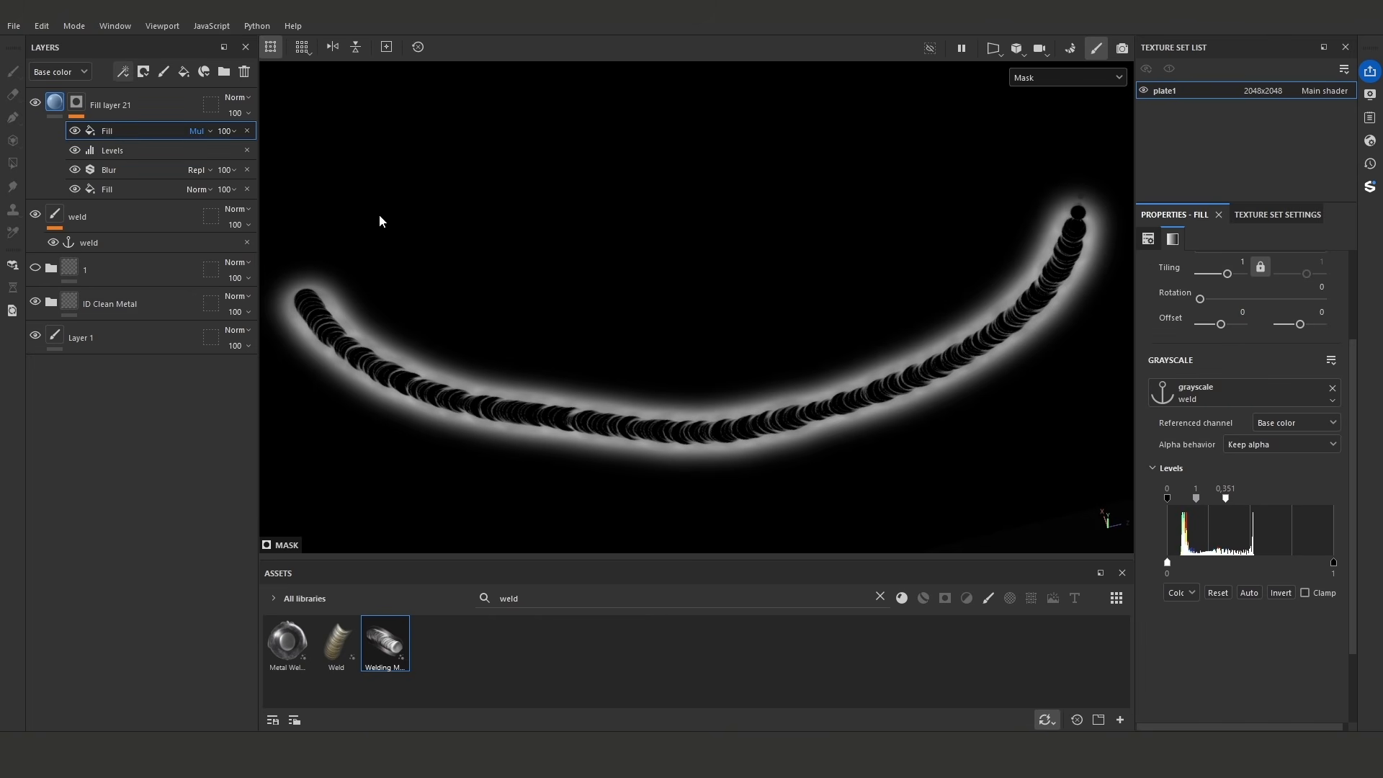
left_click(121, 70)
left_click(160, 178)
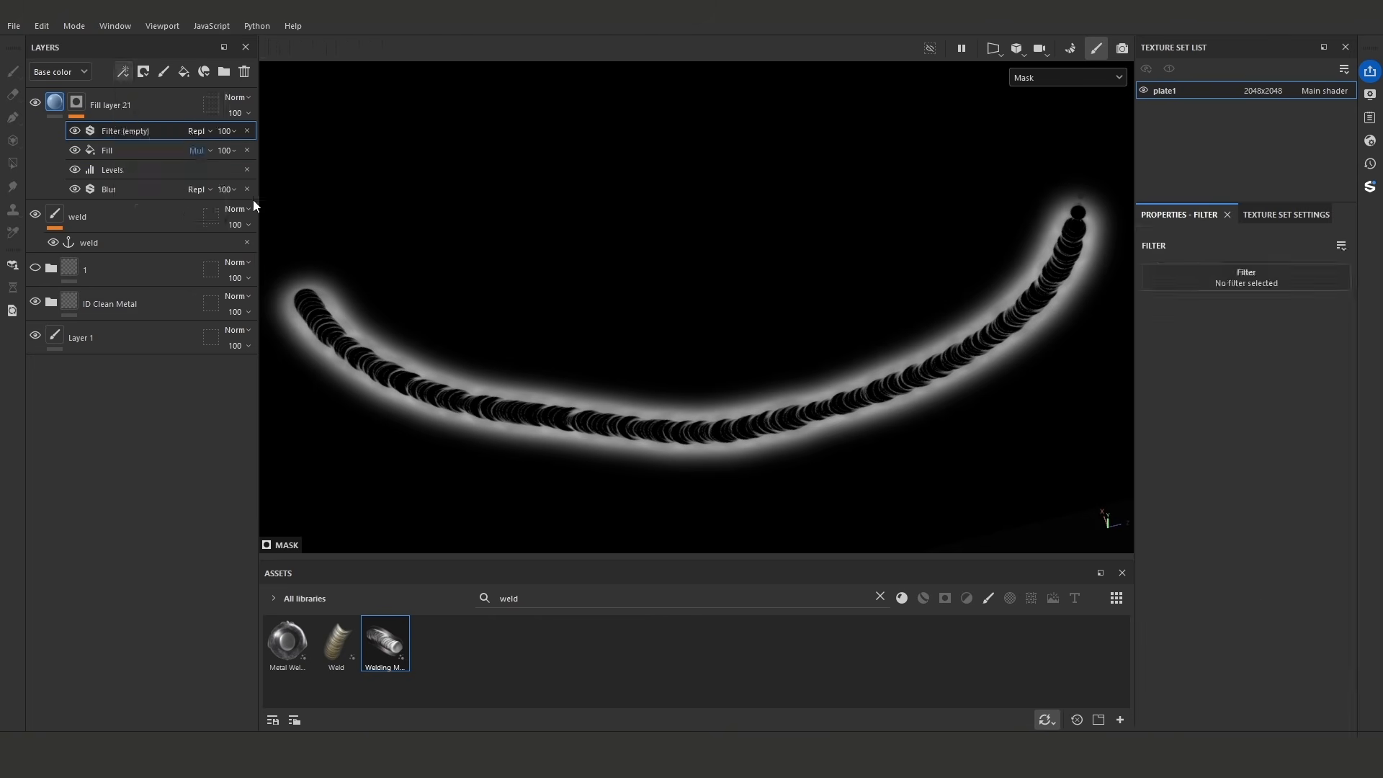
left_click(1246, 272)
type("b")
left_click(1197, 372)
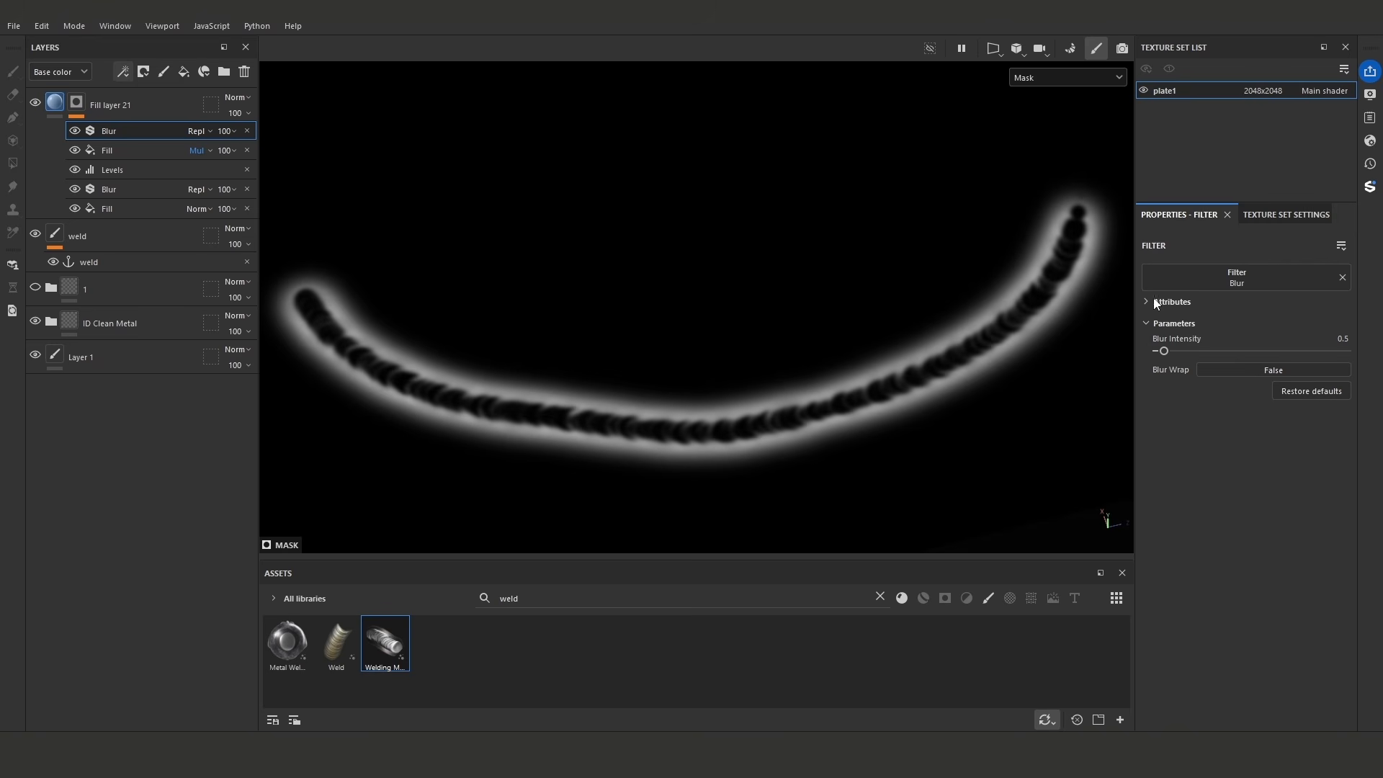
left_click_drag(1164, 351, 1196, 349)
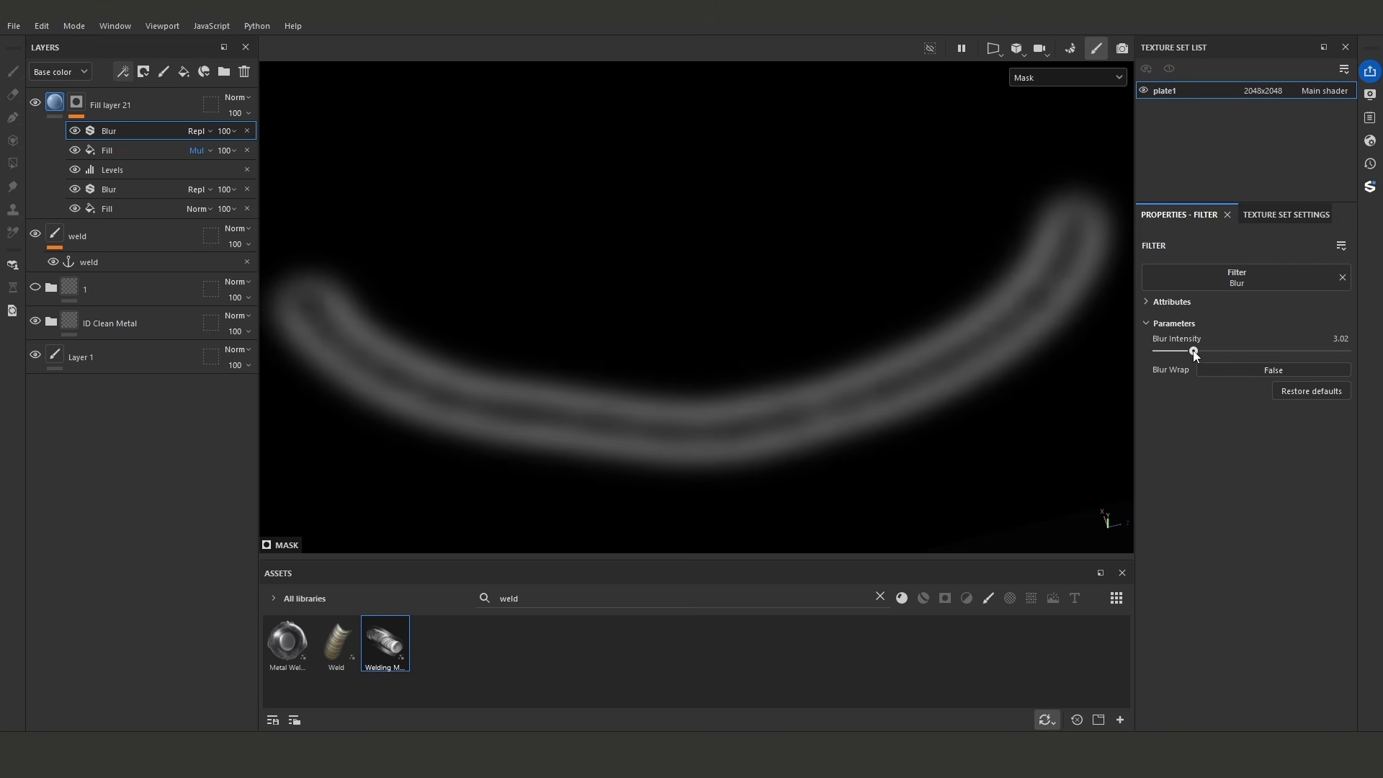
left_click_drag(1193, 350, 1197, 351)
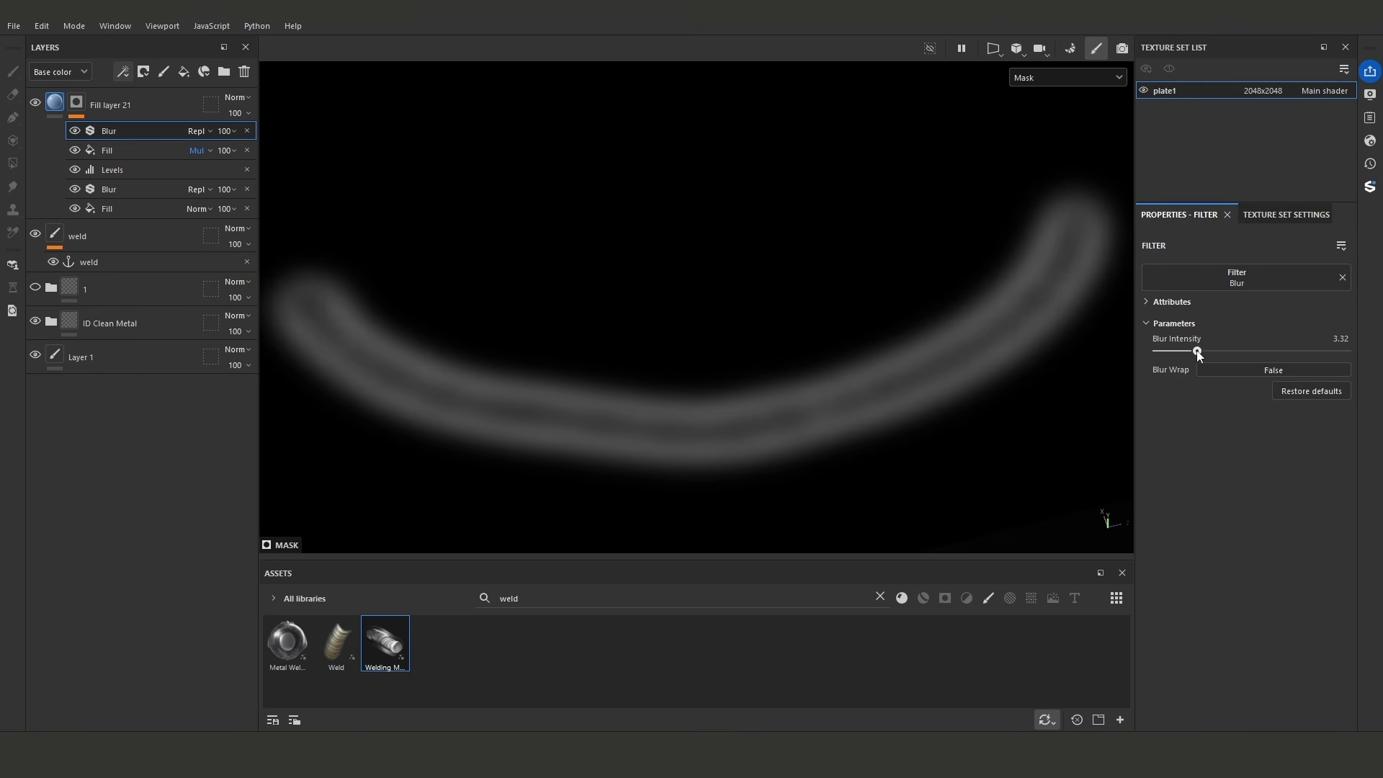
left_click(127, 71)
left_click(166, 211)
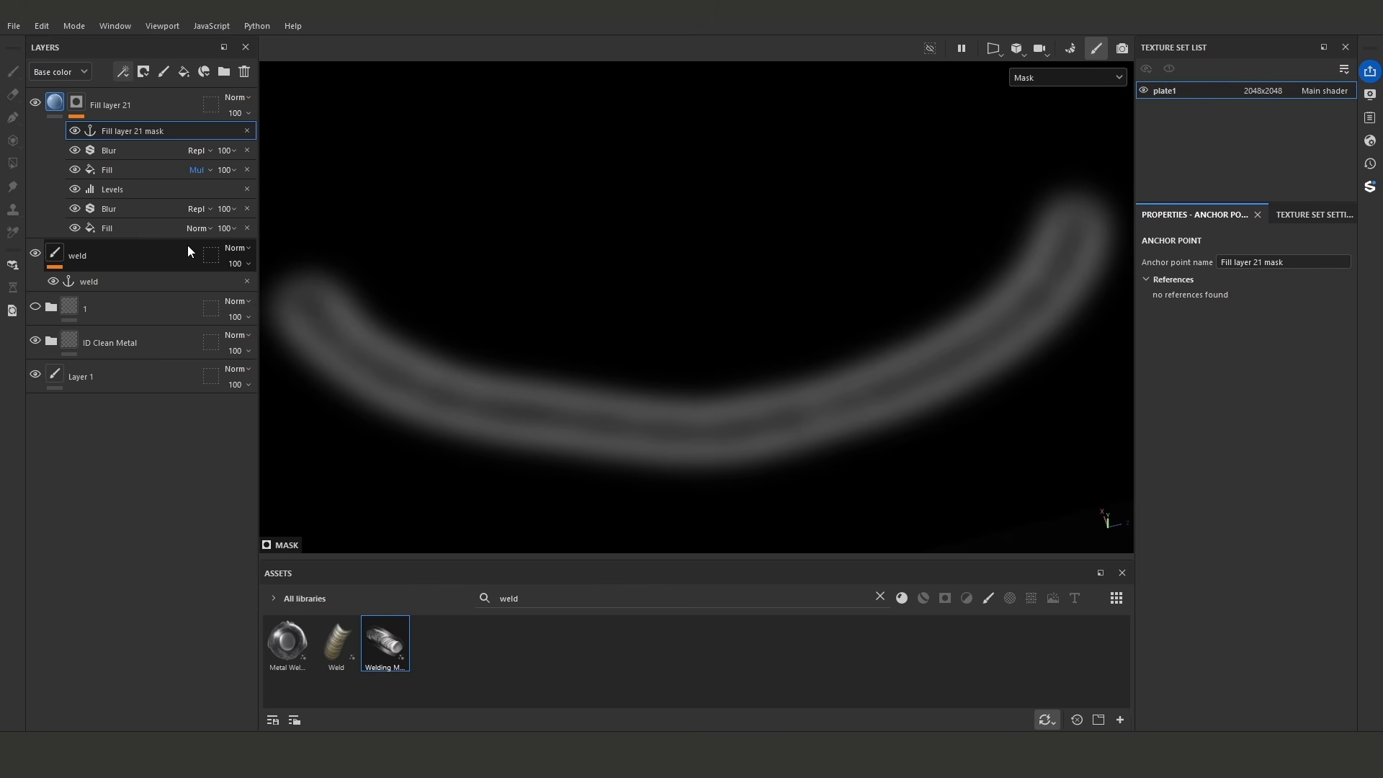
- Search the assets for "tempring" and add the tempering smart material above Fill layer 21
left_click(163, 107)
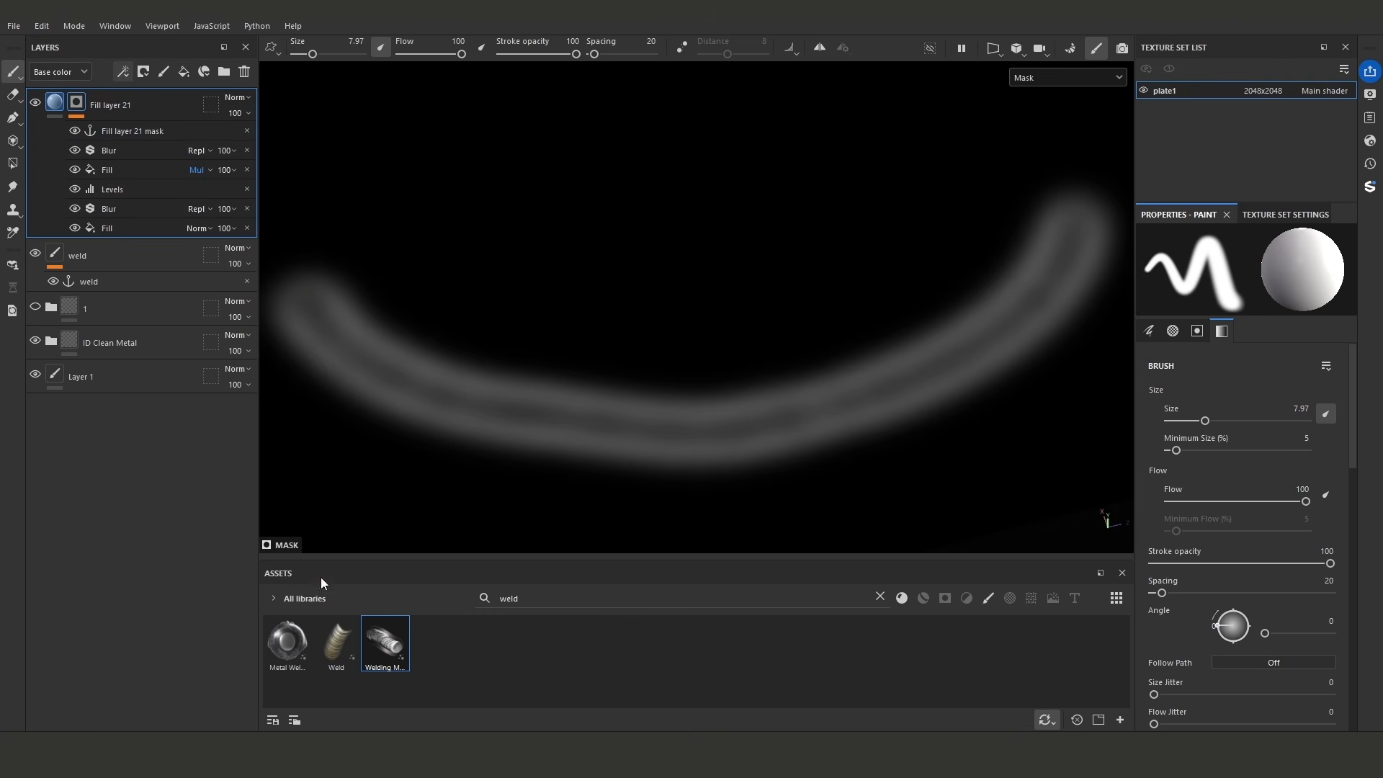
left_click(496, 597)
type("tempring")
left_click_drag(292, 636, 158, 98)
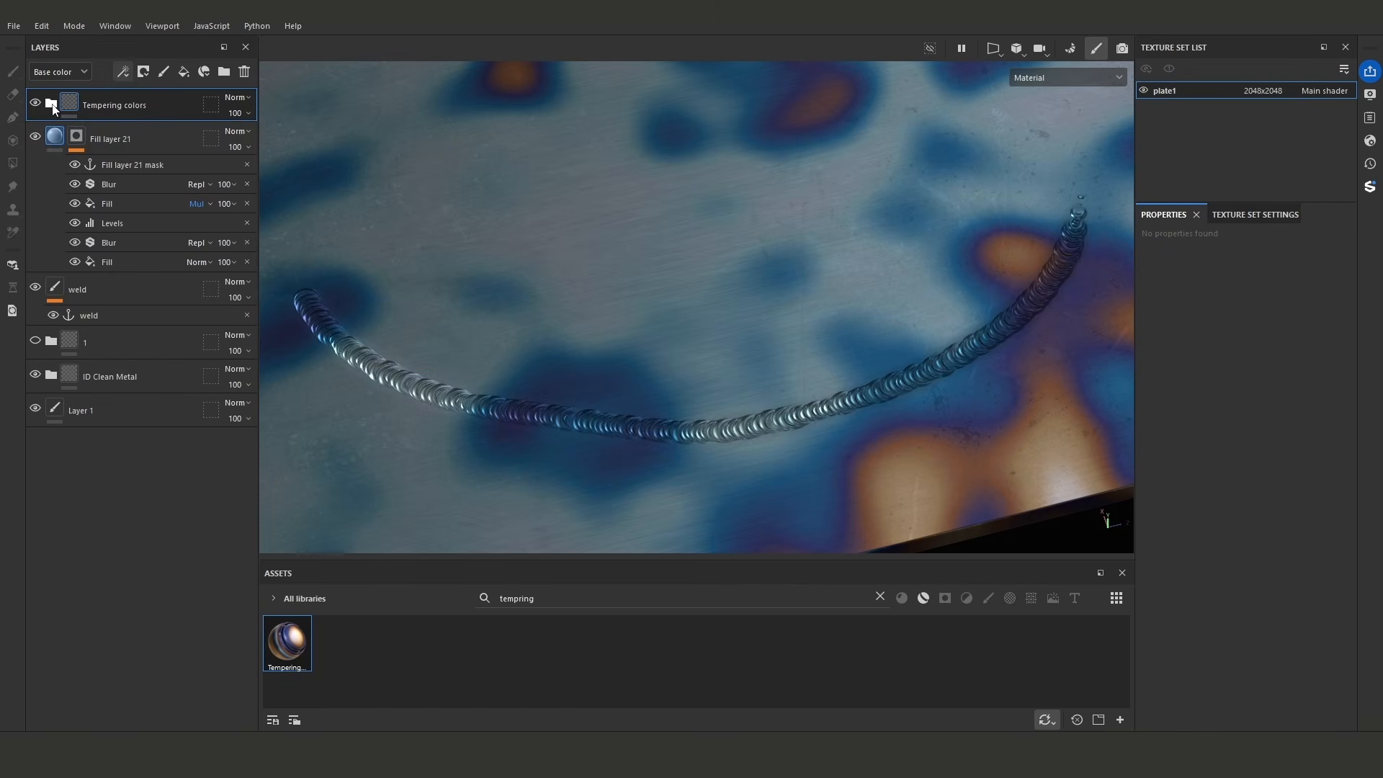
- Turn on Use Custom Mask for the color layer's material inside the Tempering colors group
left_click(50, 102)
scroll(652, 296, "down", 10)
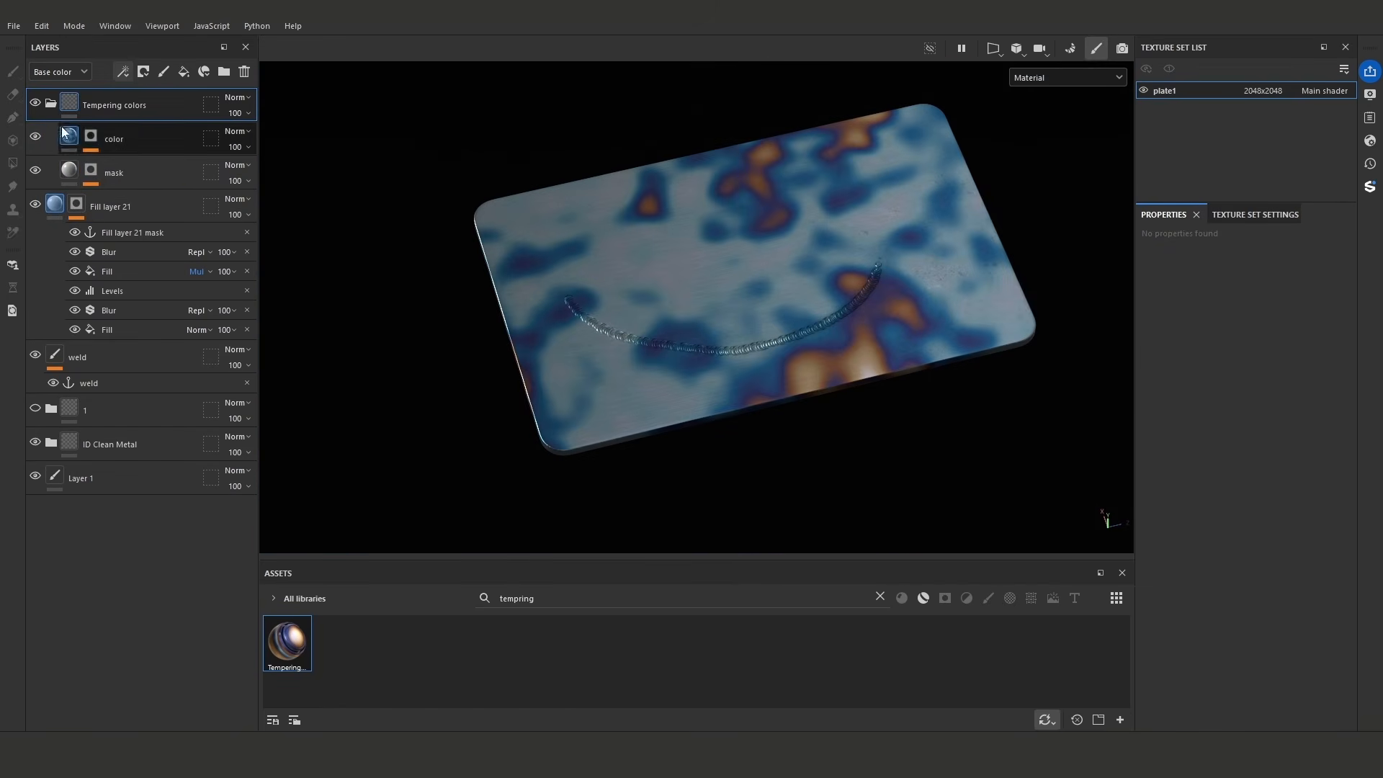
left_click(75, 138)
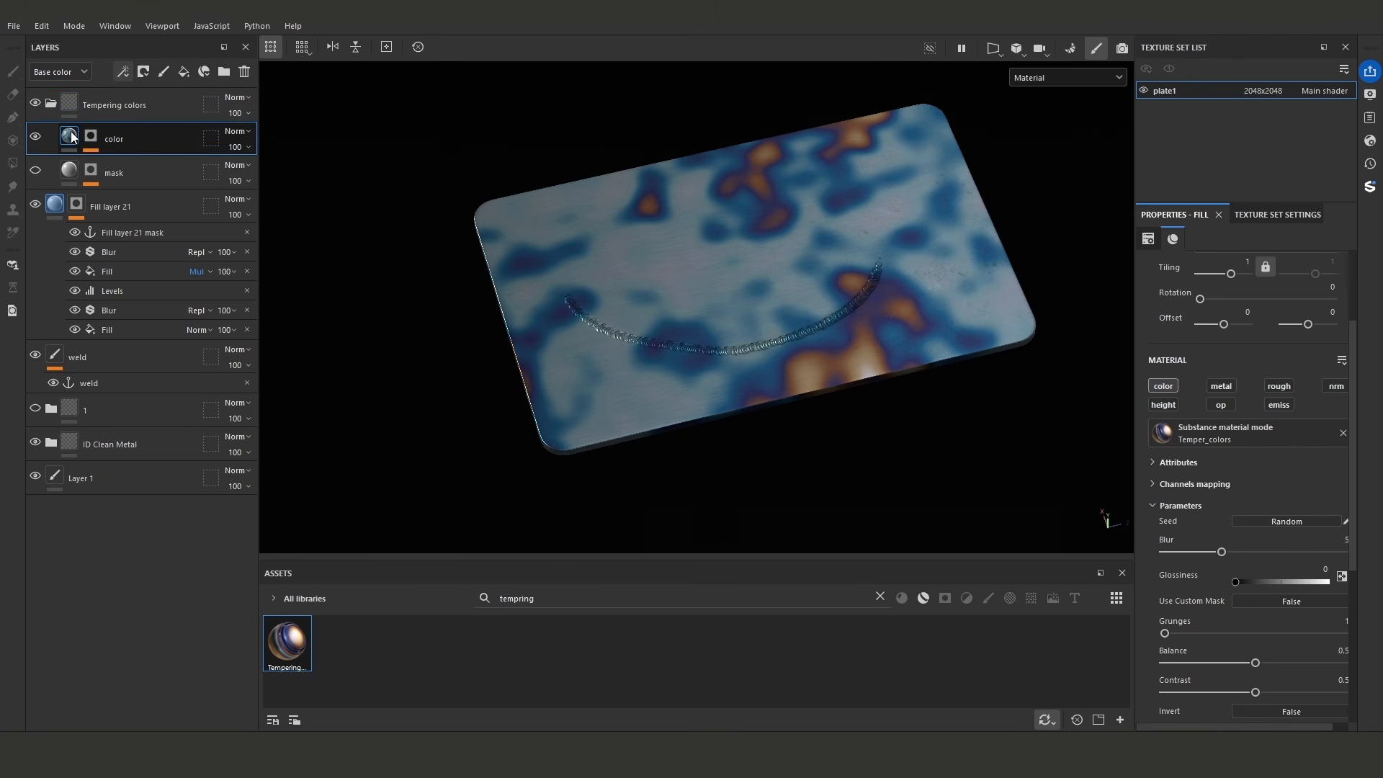
scroll(1237, 535, "down", 1)
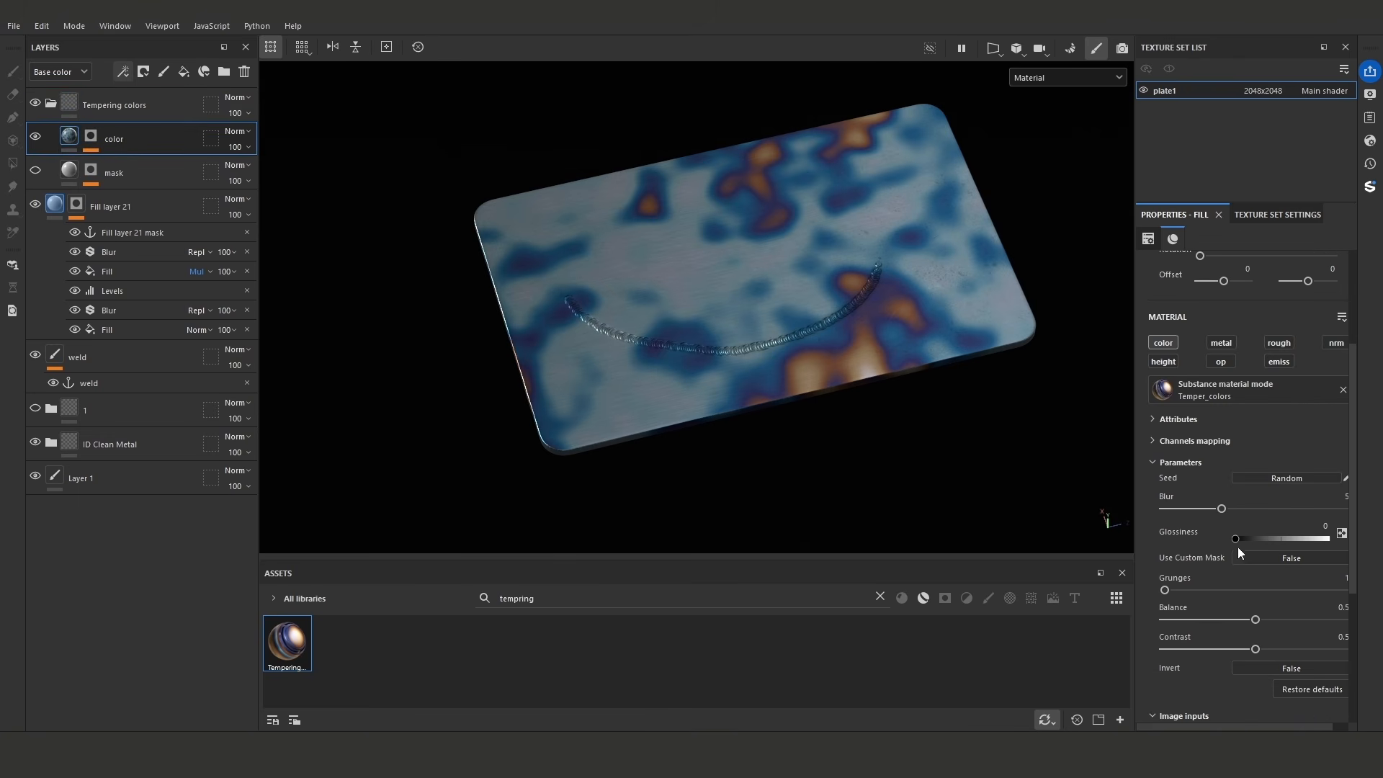
left_click_drag(1137, 553, 1070, 547)
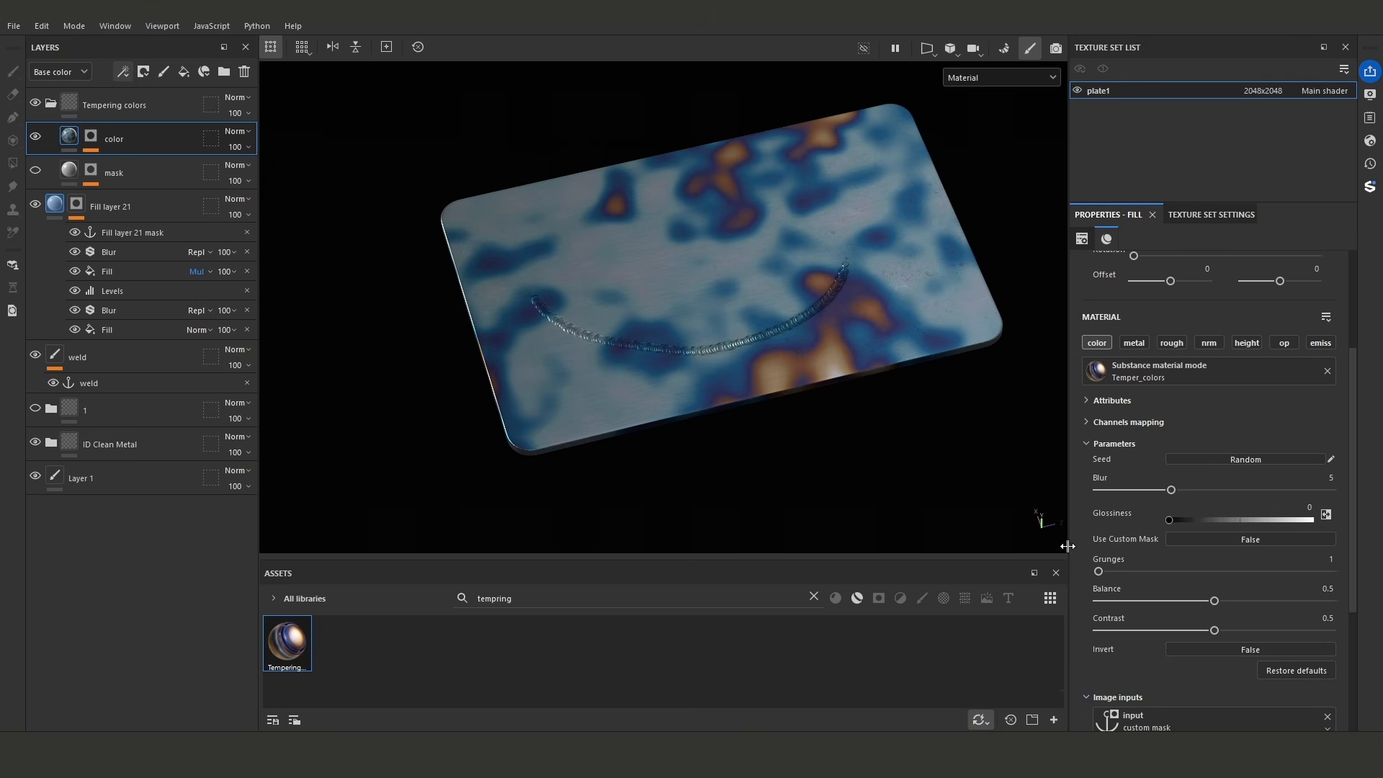
left_click(1244, 539)
scroll(1256, 552, "down", 1)
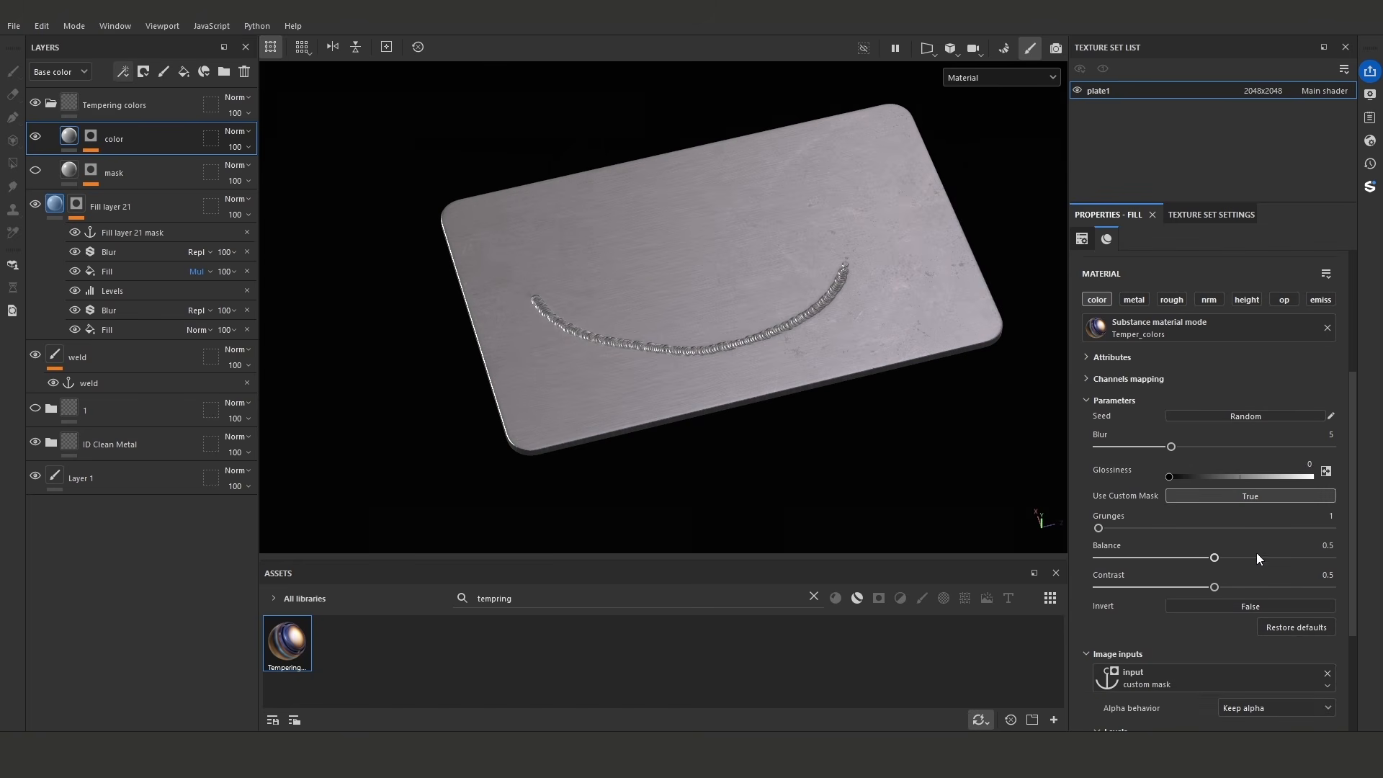
- Rename the anchor point on Fill layer 21's mask as "weld final"
left_click(1190, 682)
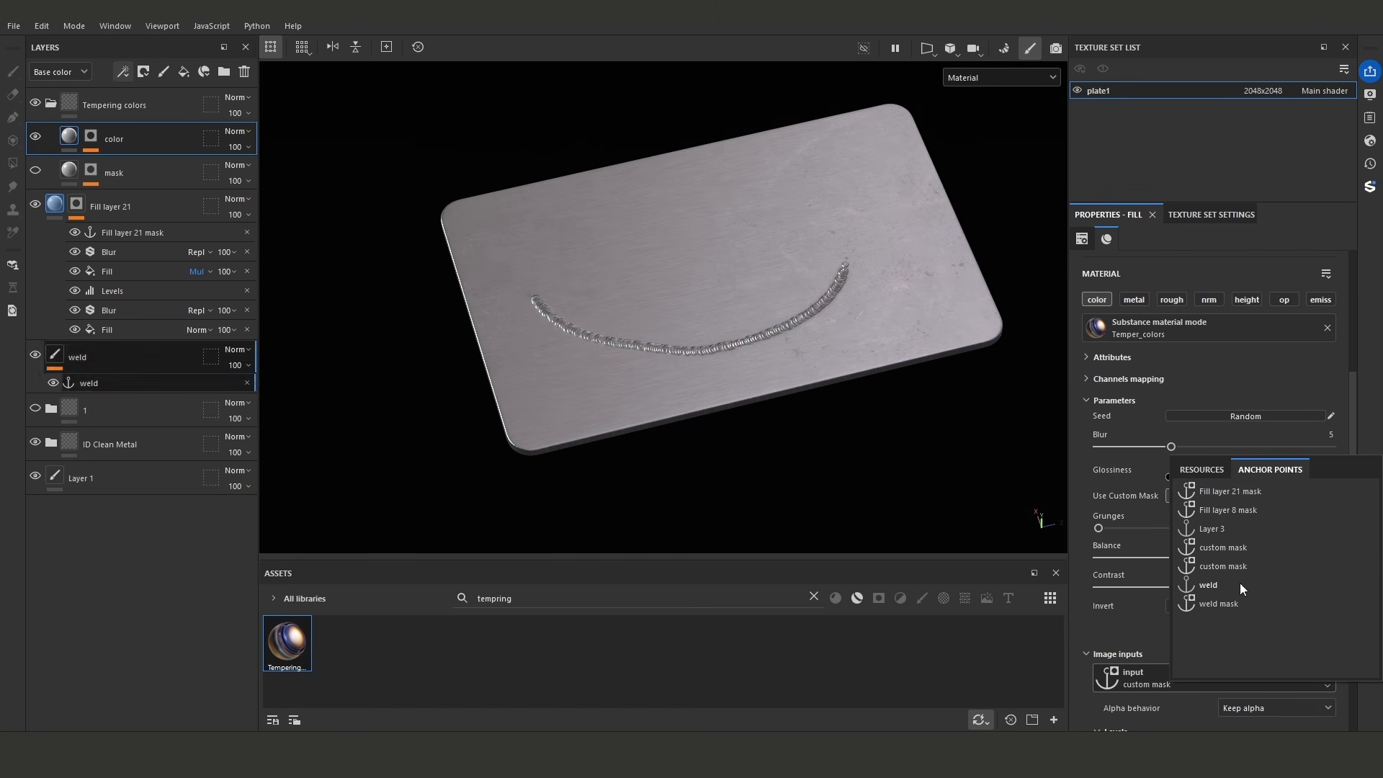
double_click(140, 235)
type("weld")
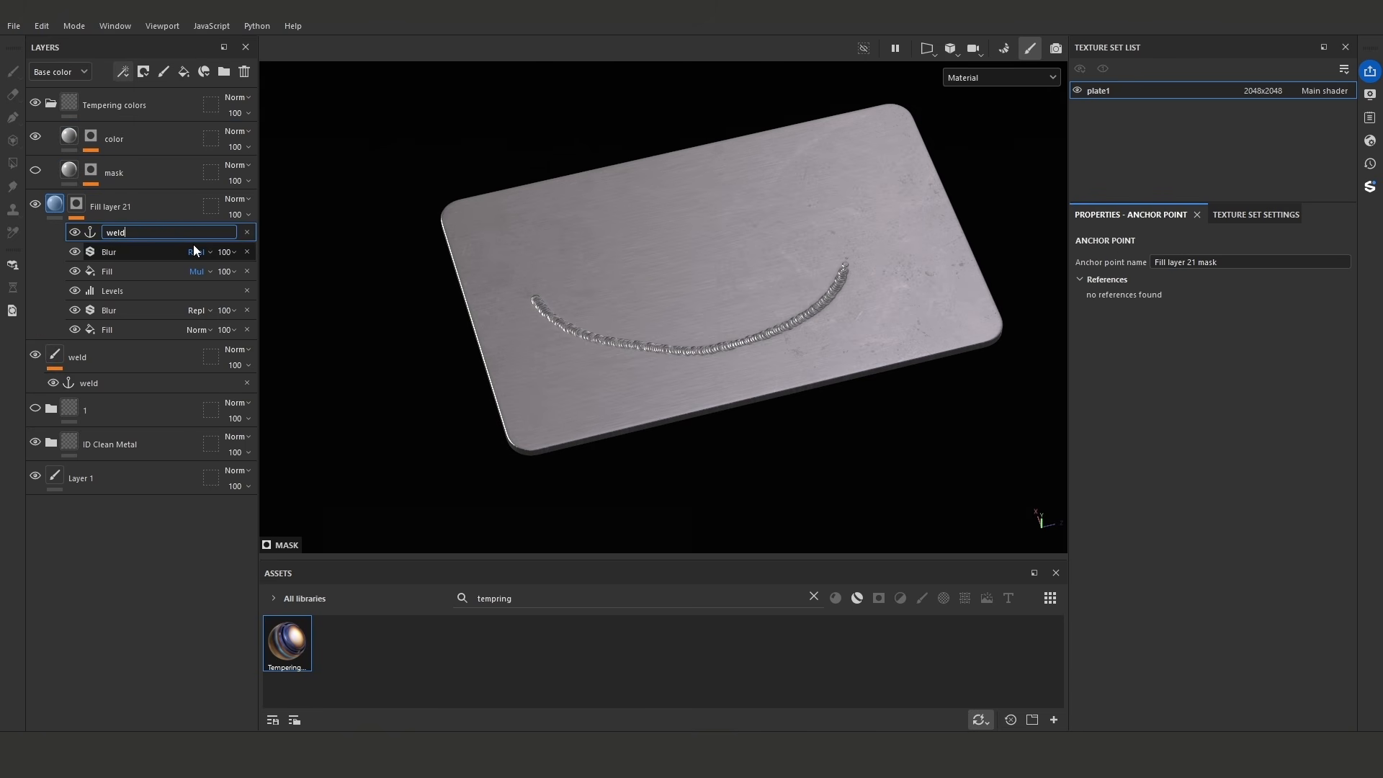
type(" final")
- Use the weld final anchor point as the color layer's custom mask image input, and lower the input's white level to 0.326
left_click(123, 139)
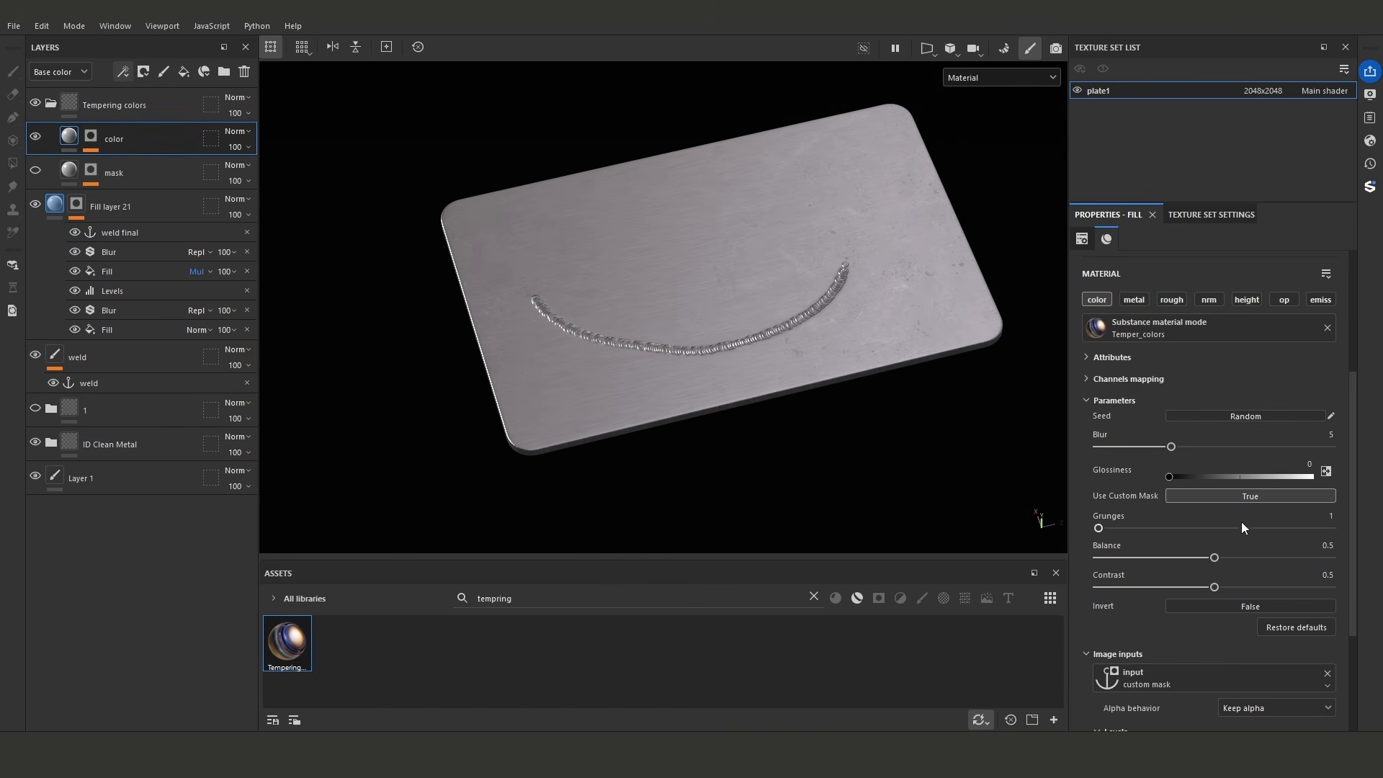
left_click(1221, 677)
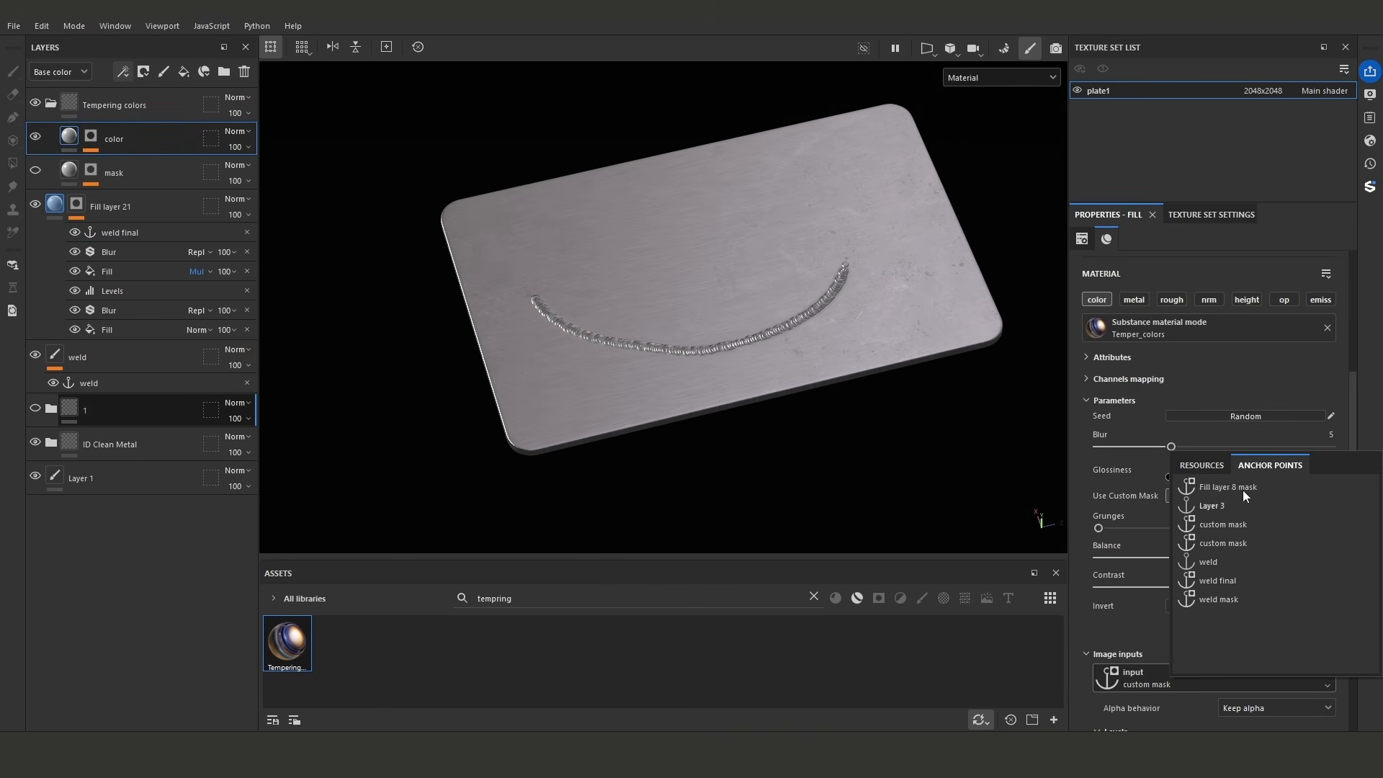
left_click(1239, 582)
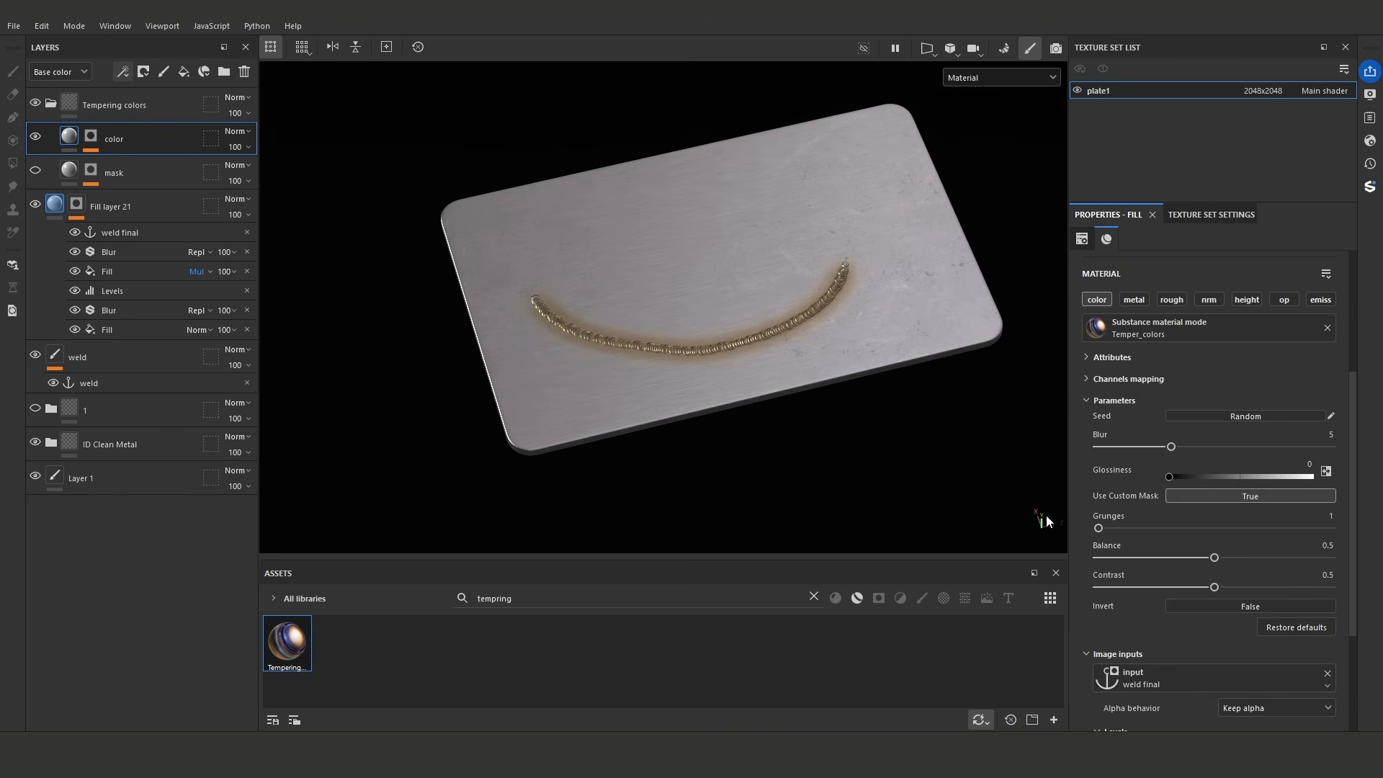
scroll(681, 337, "up", 5)
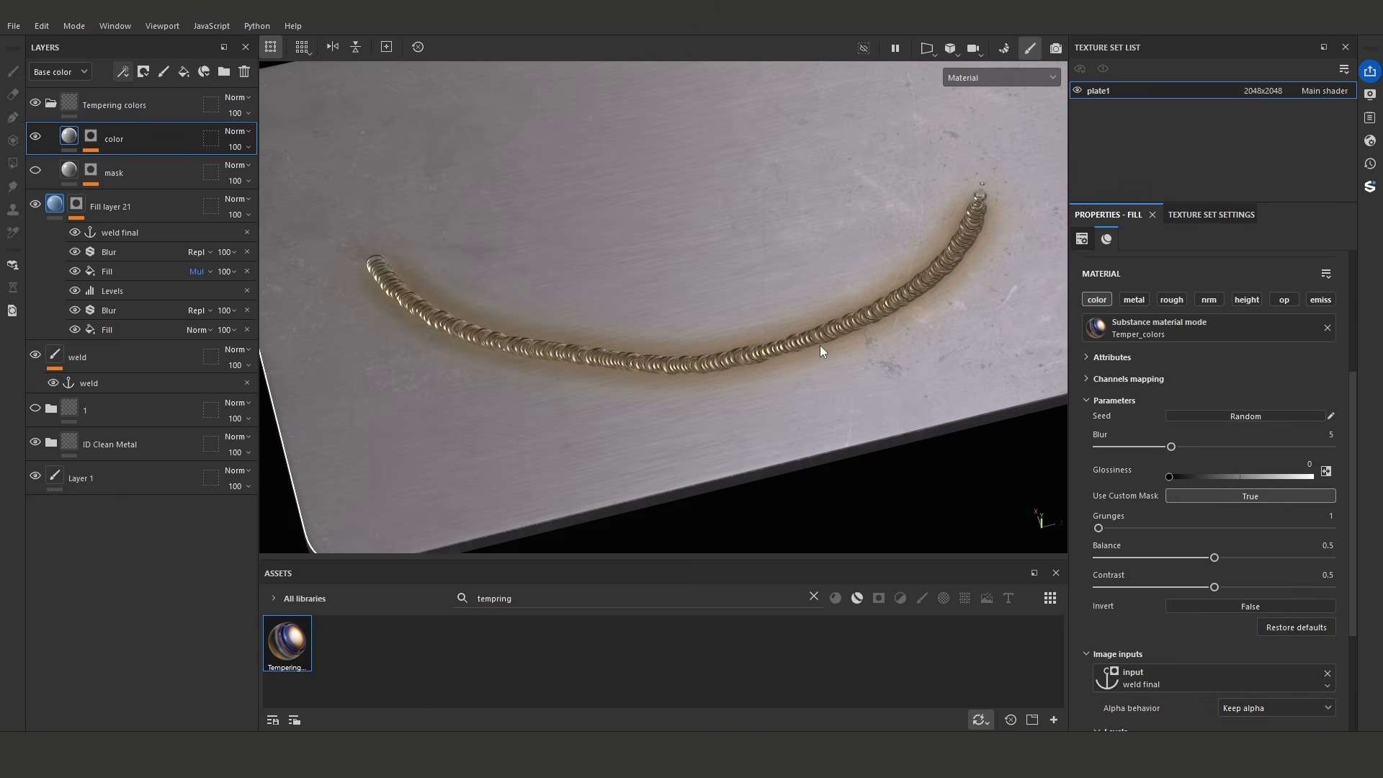
scroll(677, 316, "down", 4)
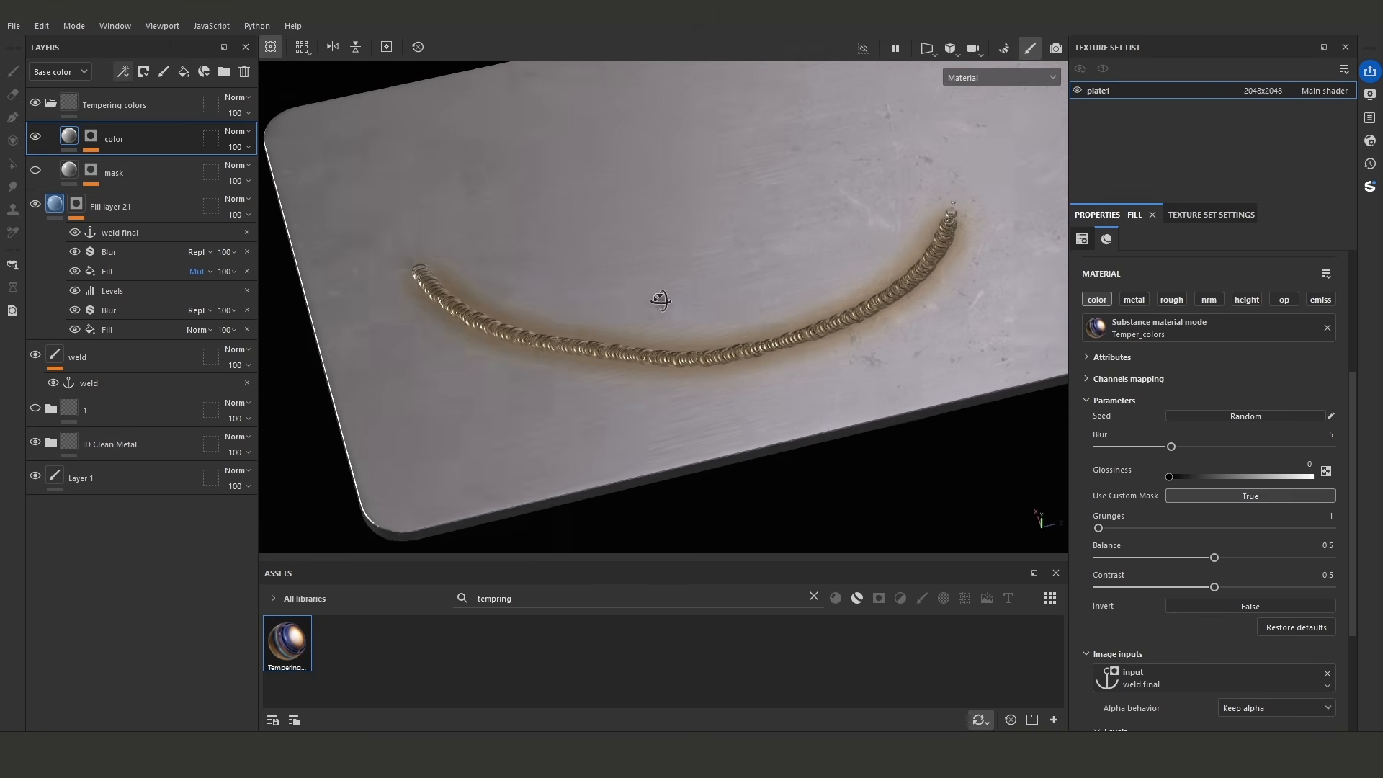
scroll(1174, 482, "down", 3)
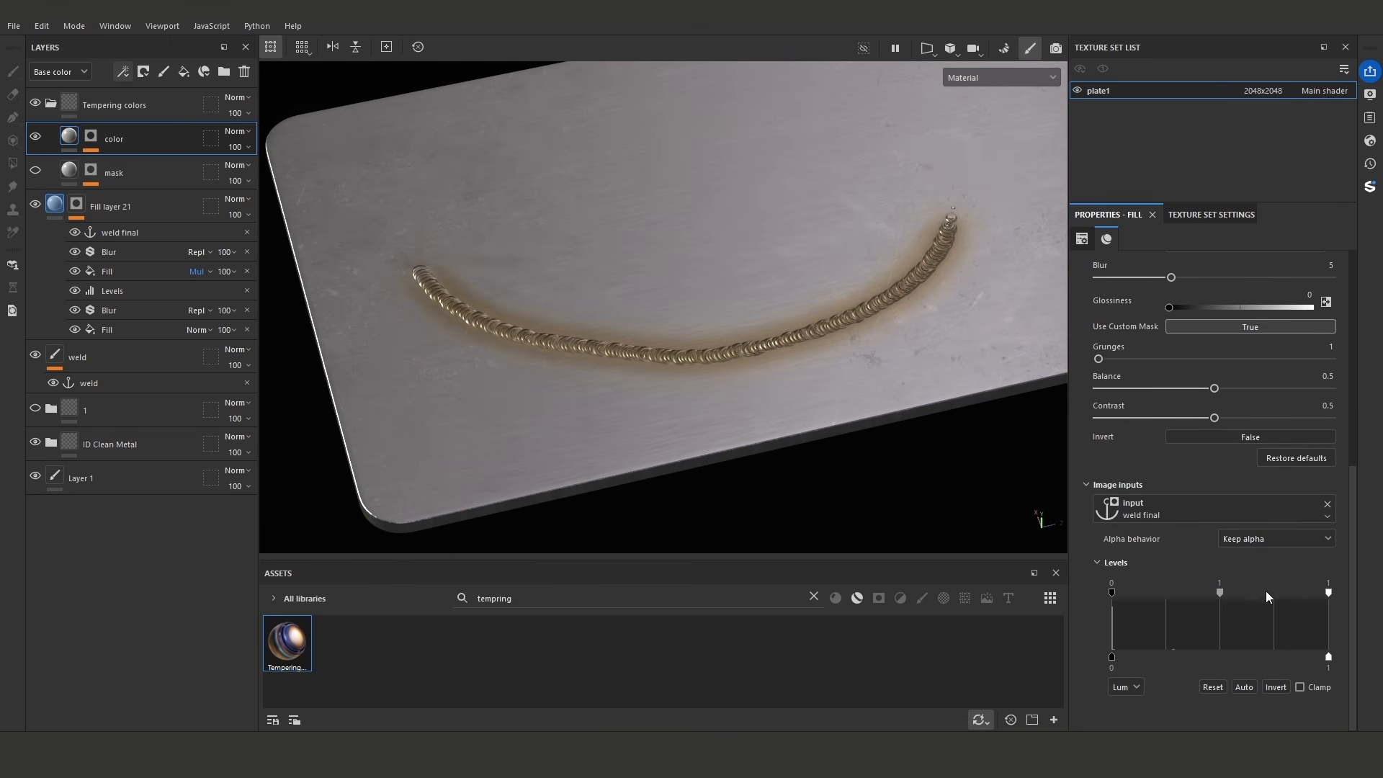
left_click_drag(1326, 595, 1187, 594)
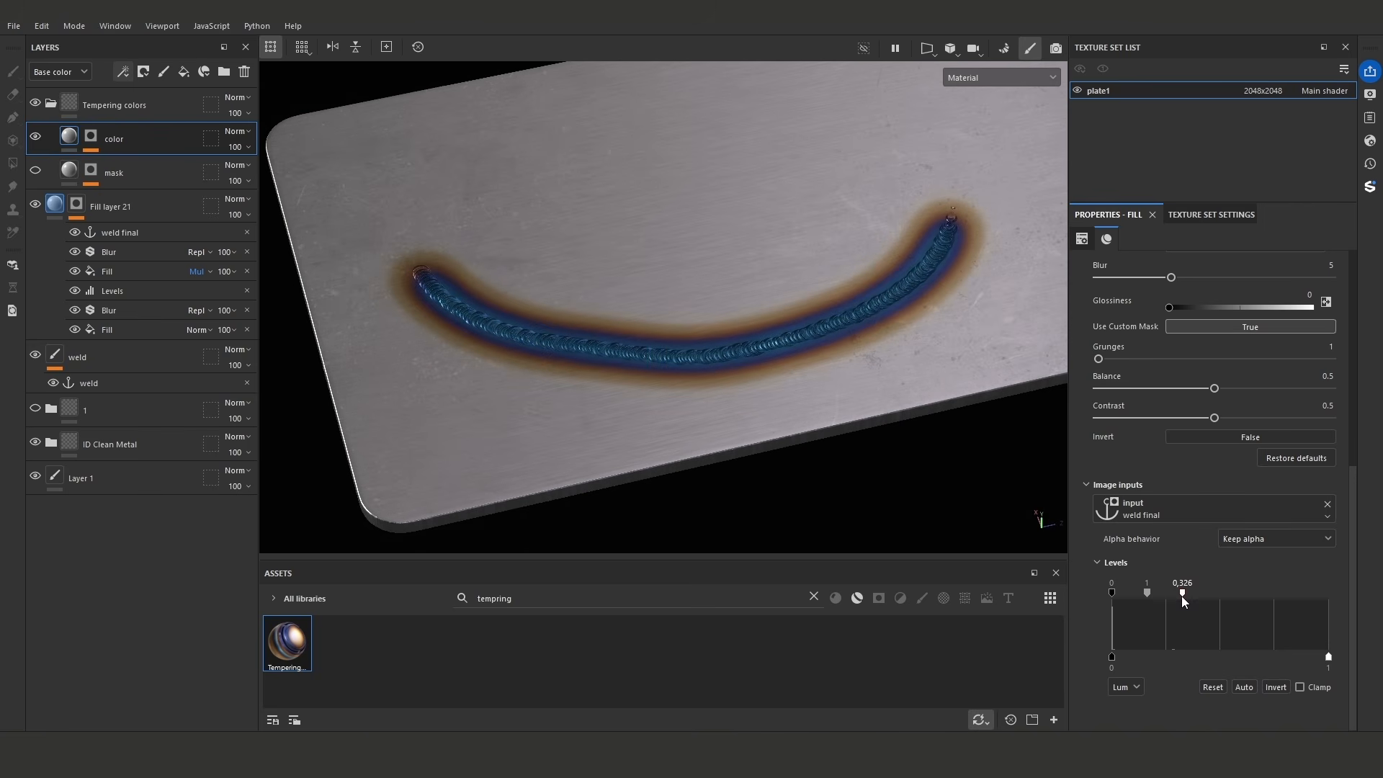
- Set the grayscale source of the custom mask fill in the color layer's mask to the weld final anchor point
left_click(91, 136)
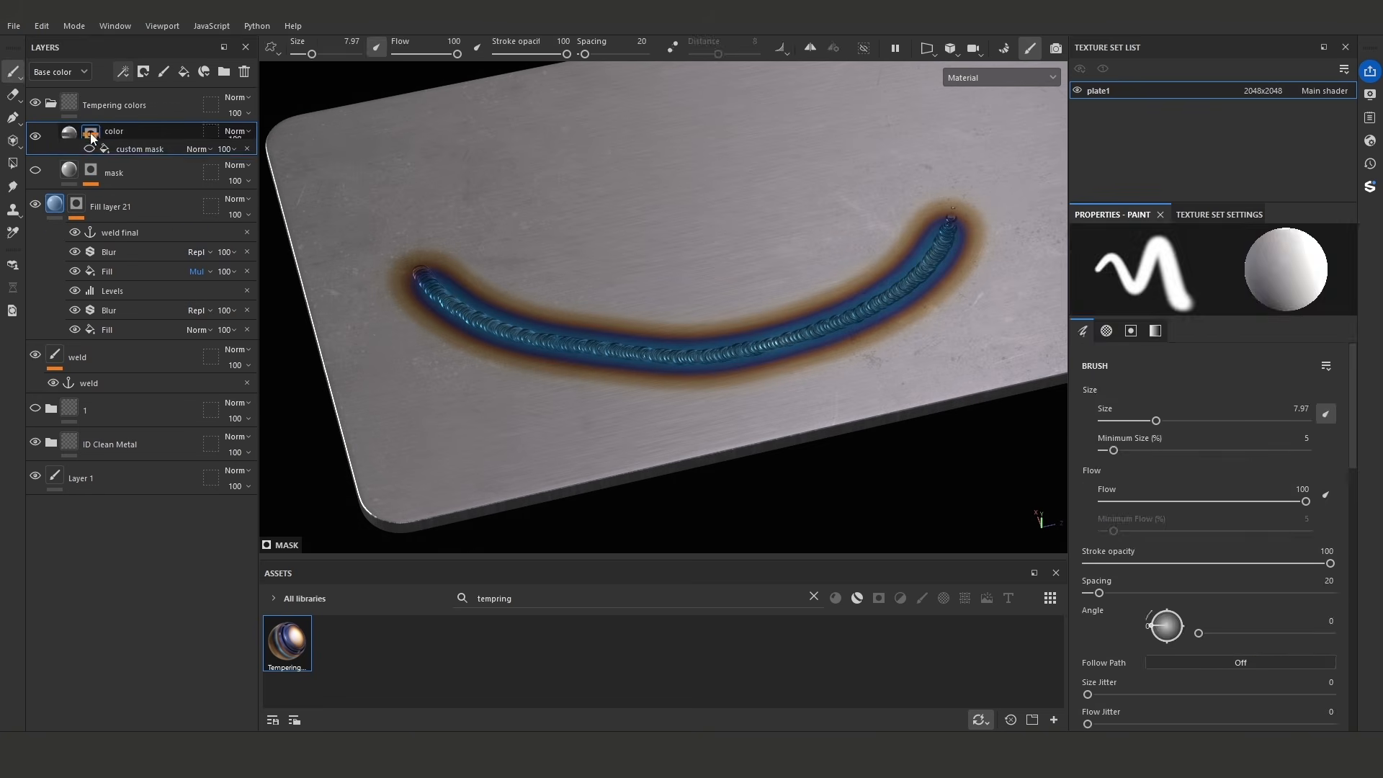
left_click(143, 167)
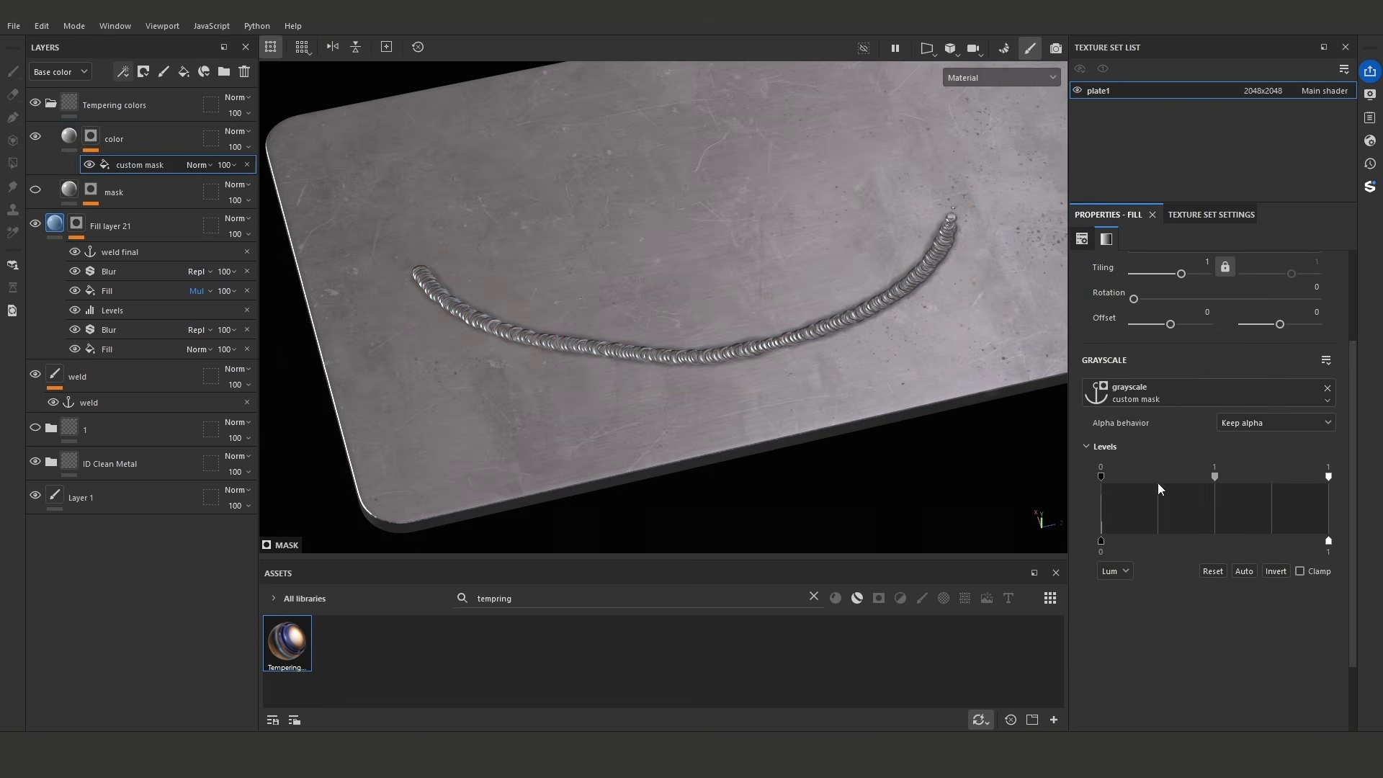
left_click(1177, 398)
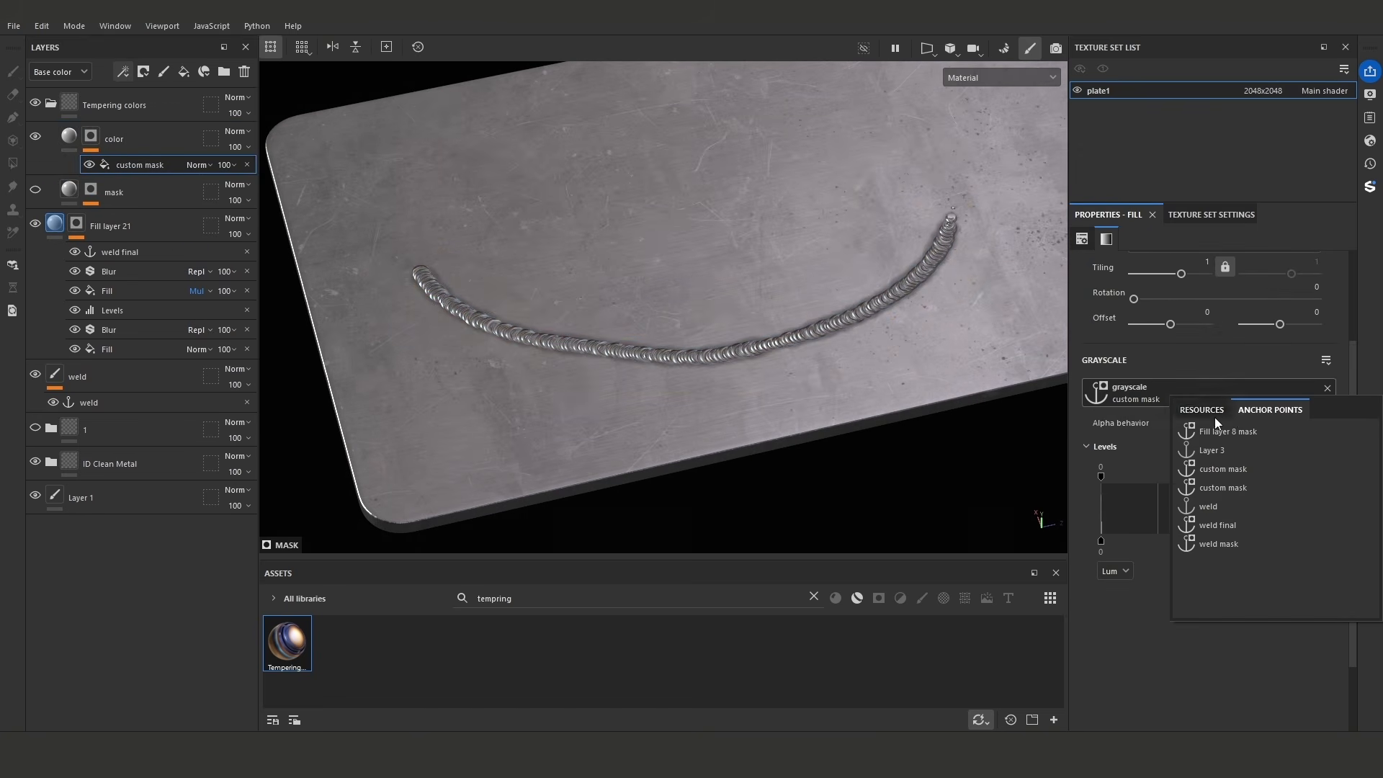
left_click(1242, 528)
right_click_drag(817, 355, 1145, 450, "alt")
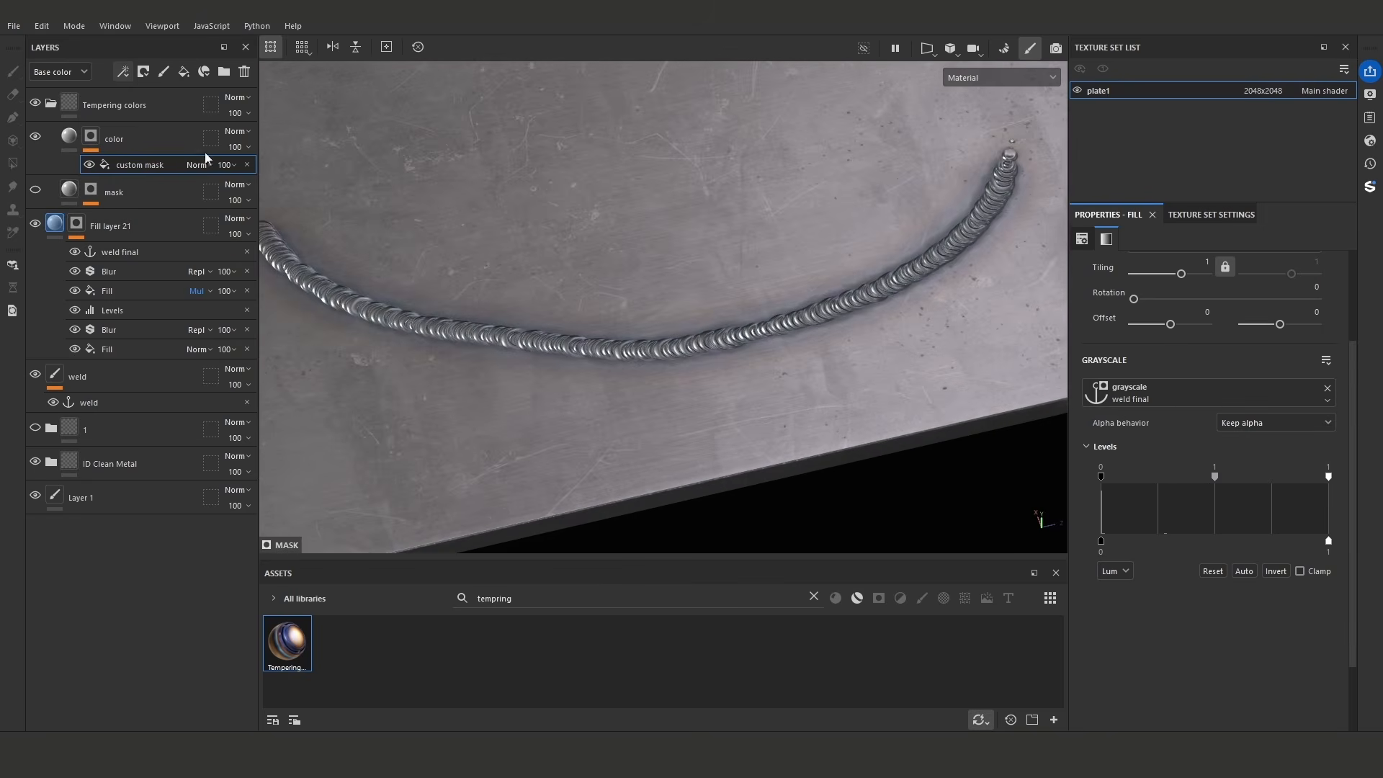
- Adjust the custom mask fill's input levels to a midpoint of 0.176 and a white level of 0.396
left_click(93, 138, "alt")
left_click_drag(1330, 477, 1141, 481)
key("m")
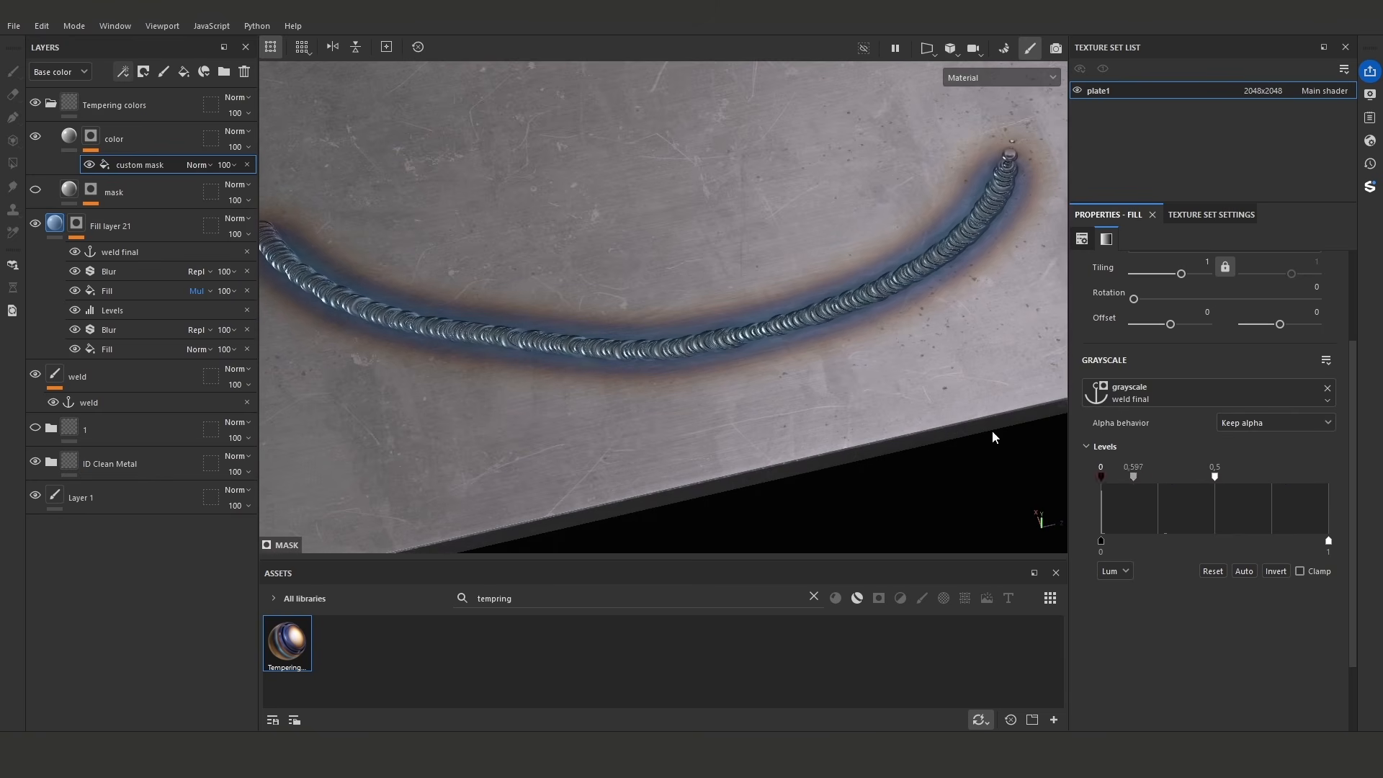
left_click_drag(992, 437, 895, 377, "alt")
left_click_drag(1219, 476, 1256, 479)
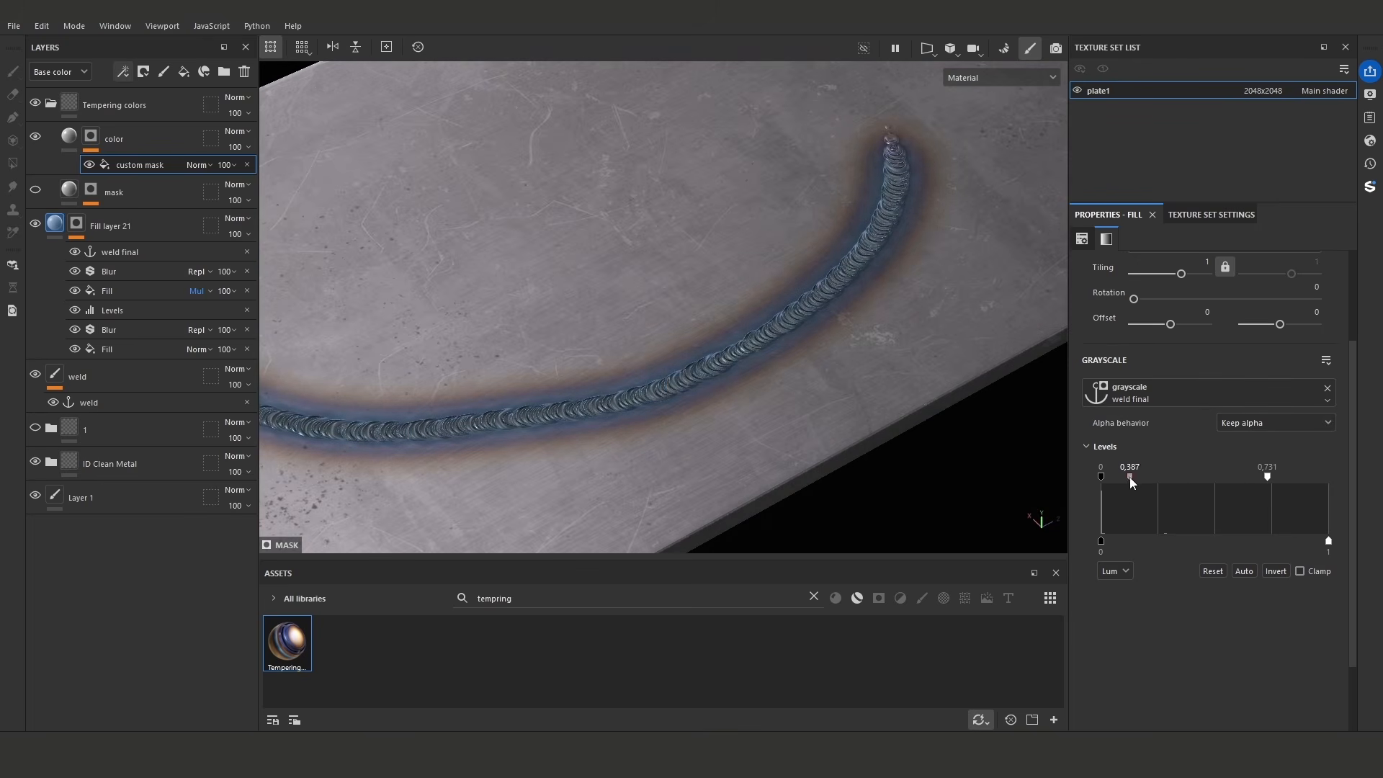
left_click_drag(1118, 478, 1110, 477)
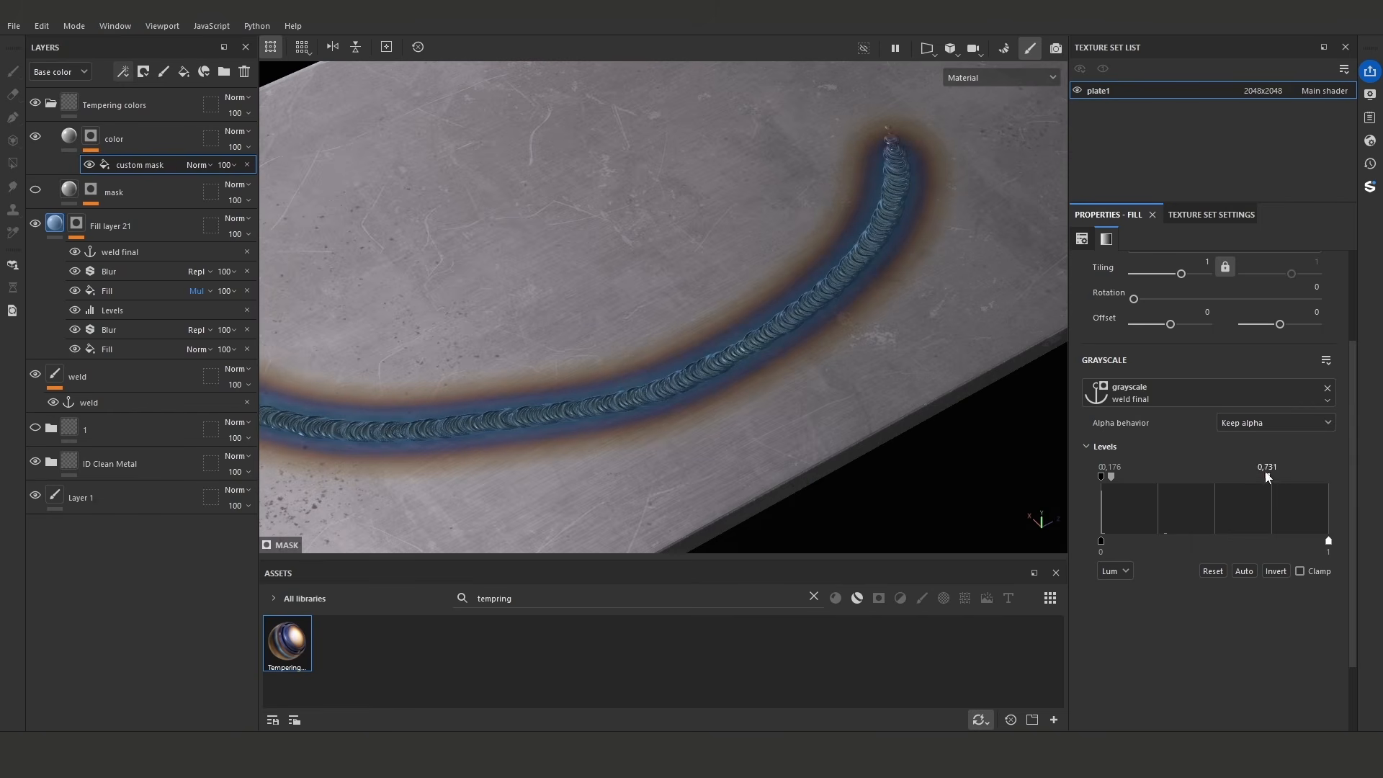
left_click_drag(1268, 477, 1191, 483)
- Raise the white input level of the multiplied fill in Fill layer 21's mask to 0.415
left_click_drag(828, 393, 759, 387, "alt")
left_click(135, 291)
mouse_move(1181, 499)
left_mouse_down()
mouse_move(1159, 499)
mouse_move(1196, 505)
left_mouse_up()
right_click_drag(916, 364, 781, 352, "alt")
- Add a fill above custom mask in the color layer's mask and use the weld anchor point as its grayscale source
left_click(87, 140)
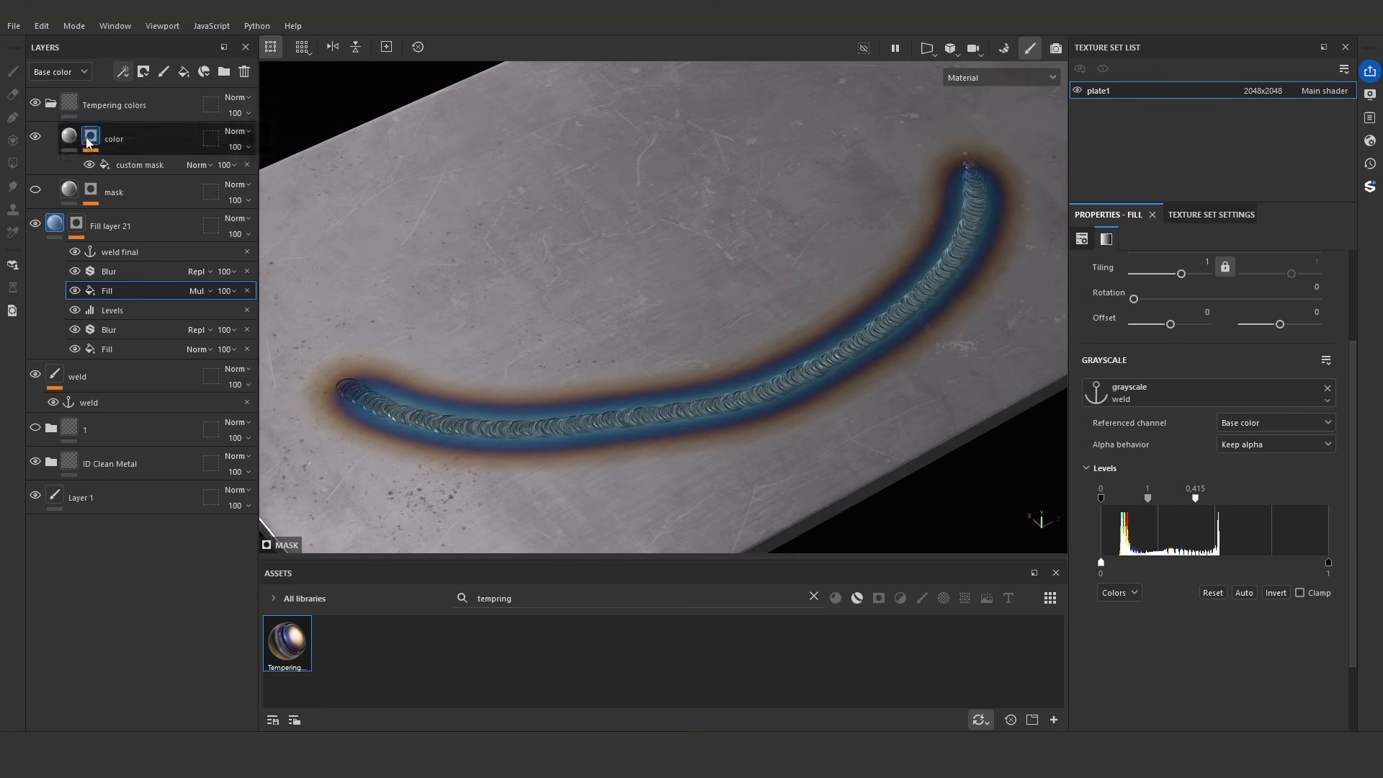
left_click(92, 138, "alt")
left_click(131, 161)
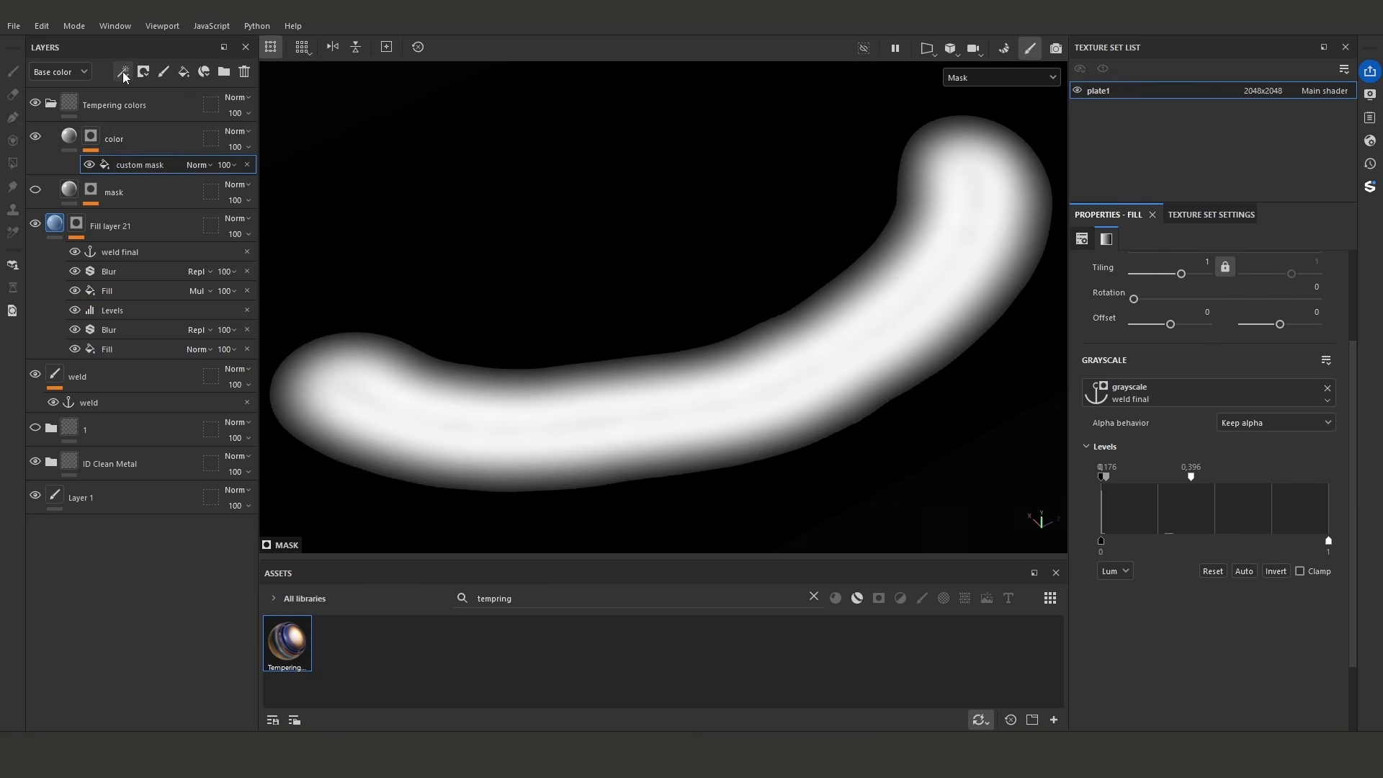
left_click(122, 71)
left_click(170, 124)
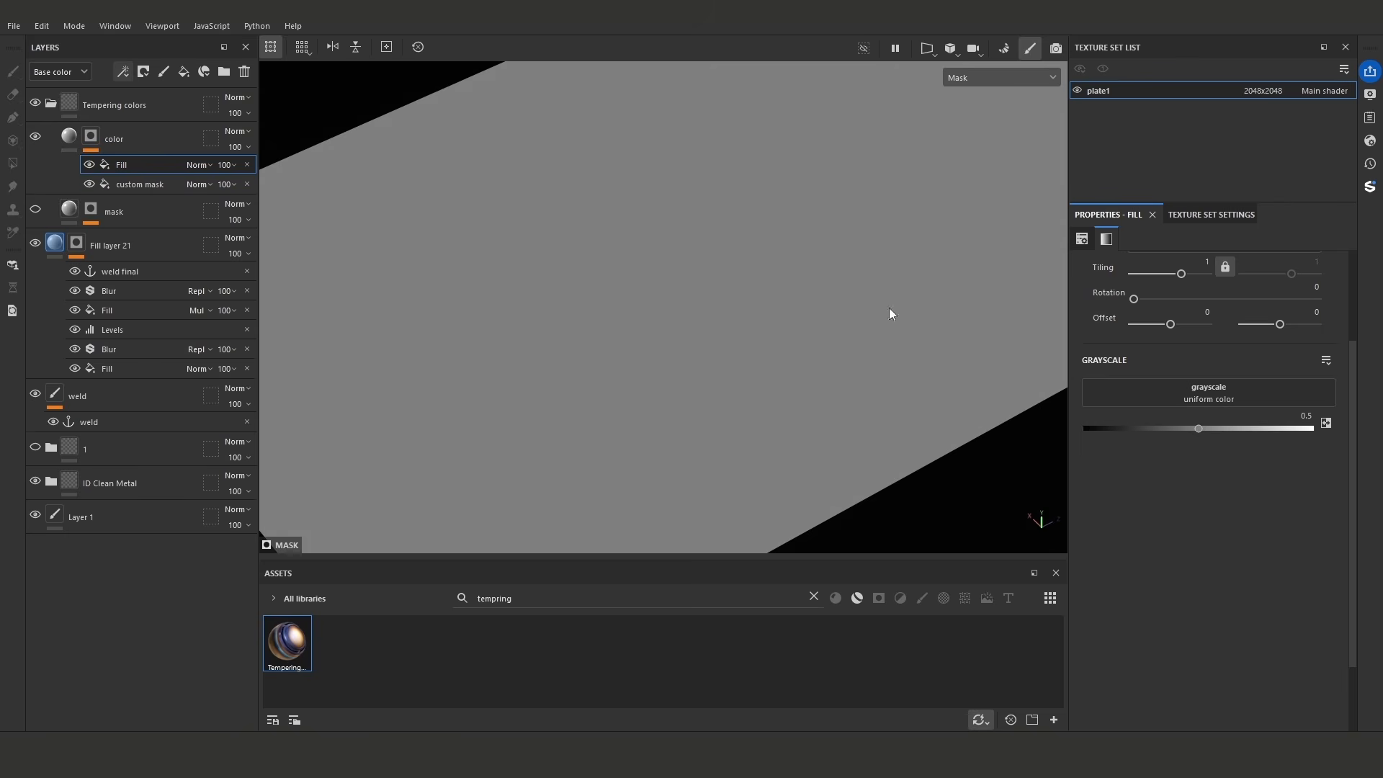
left_click(1178, 396)
left_click(1252, 410)
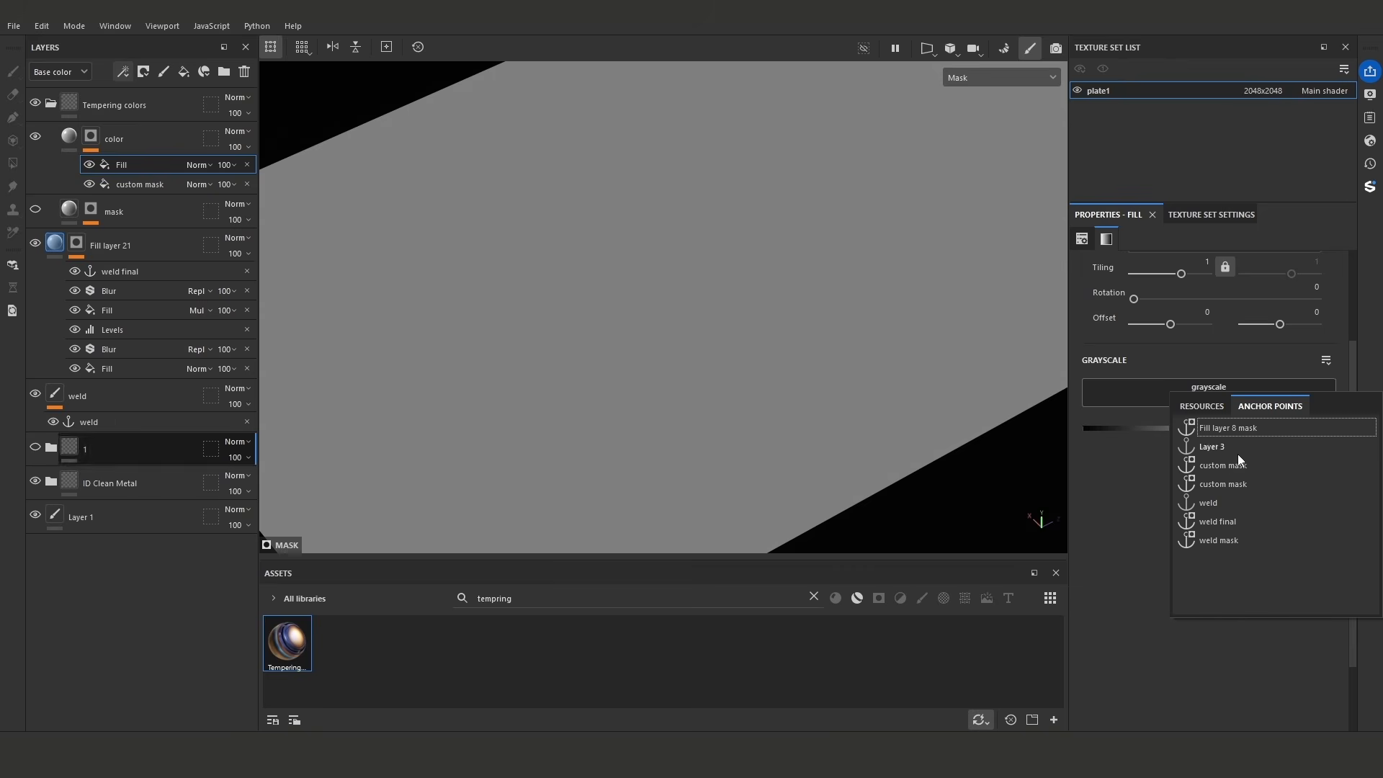
left_click(1230, 503)
- Set the new mask fill's blending mode to Subtract and its white input level to 0.142
left_click(197, 165)
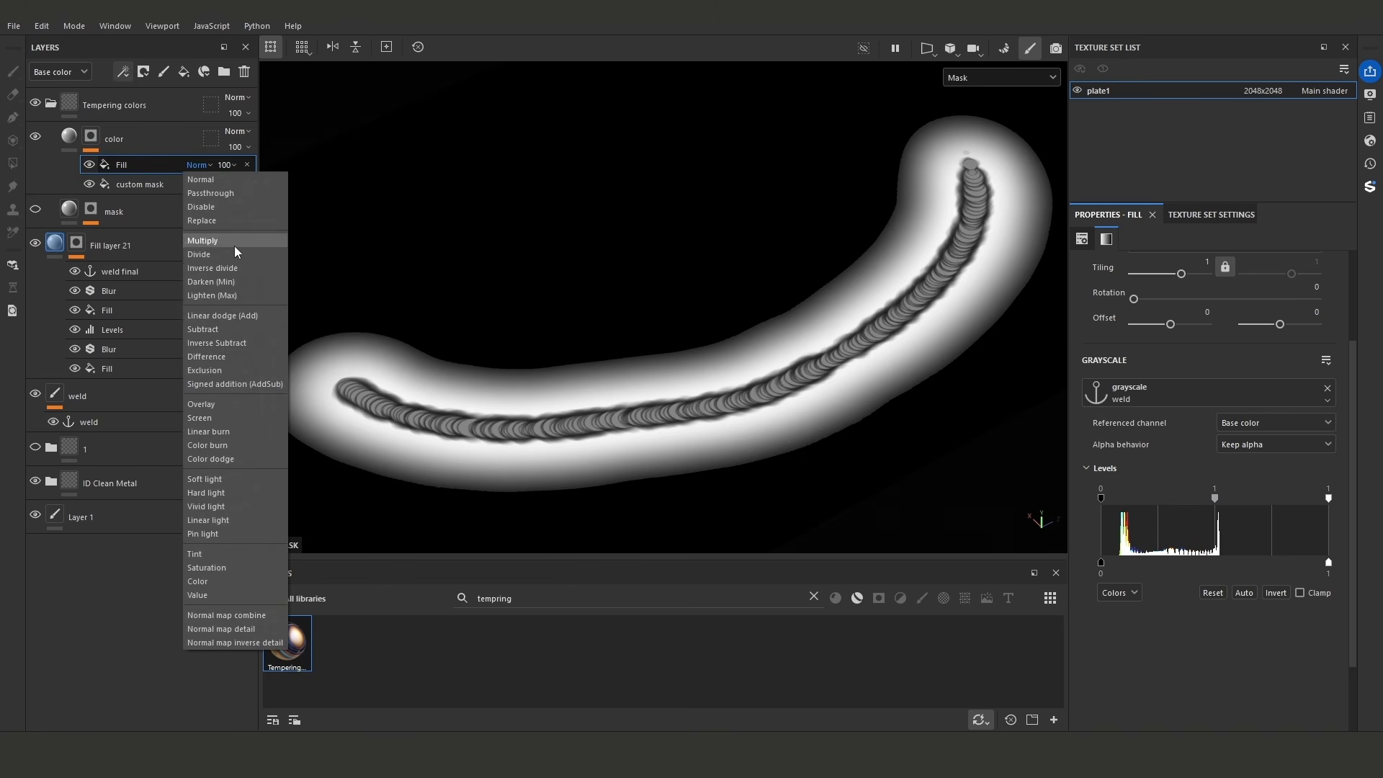
left_click(234, 333)
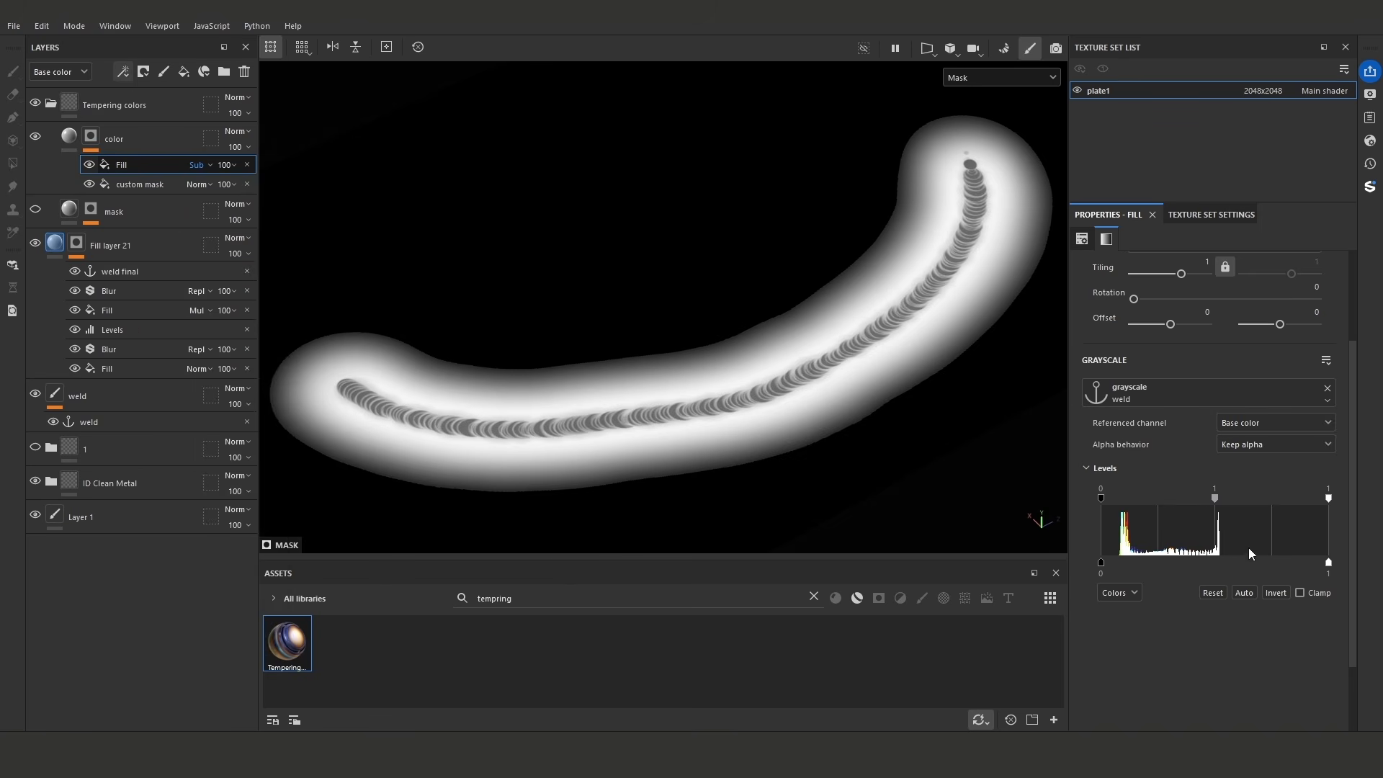
left_click_drag(1302, 506, 1133, 512)
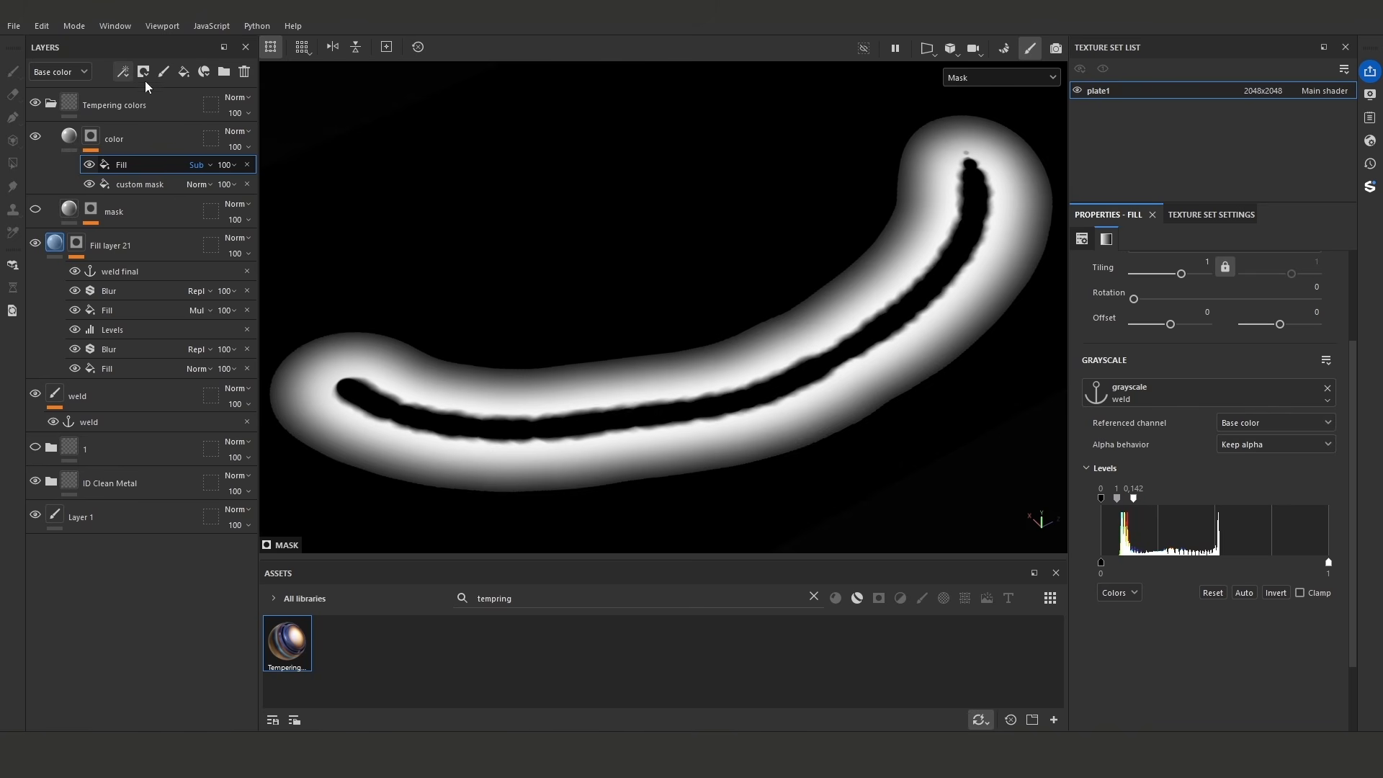
- Add a Blur filter above the subtracted fill in the color layer's mask and adjust it to a low blur intensity
left_click(123, 72)
left_click(168, 181)
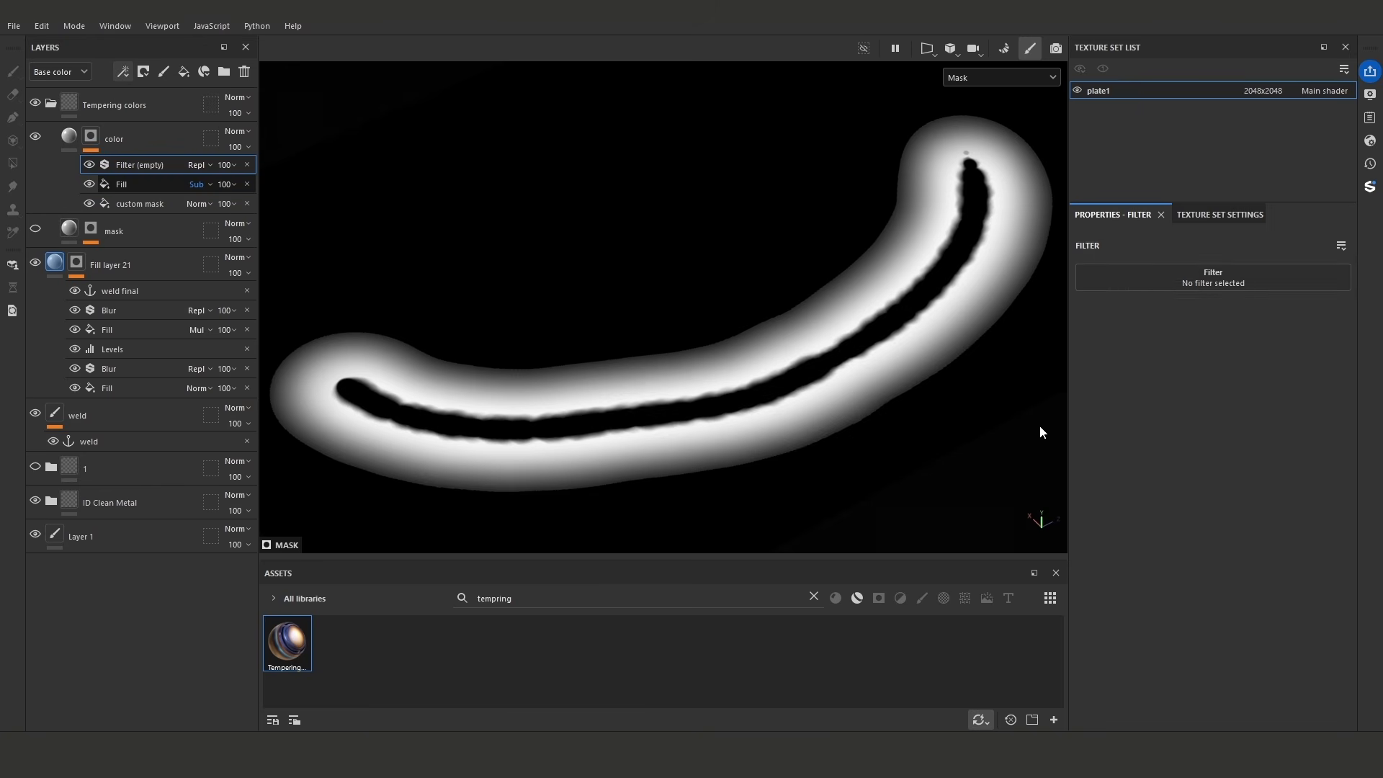
left_click(1231, 273)
type("b")
left_click(1196, 360)
mouse_move(1102, 350)
left_mouse_down()
mouse_move(1138, 352)
mouse_move(1104, 350)
left_mouse_up()
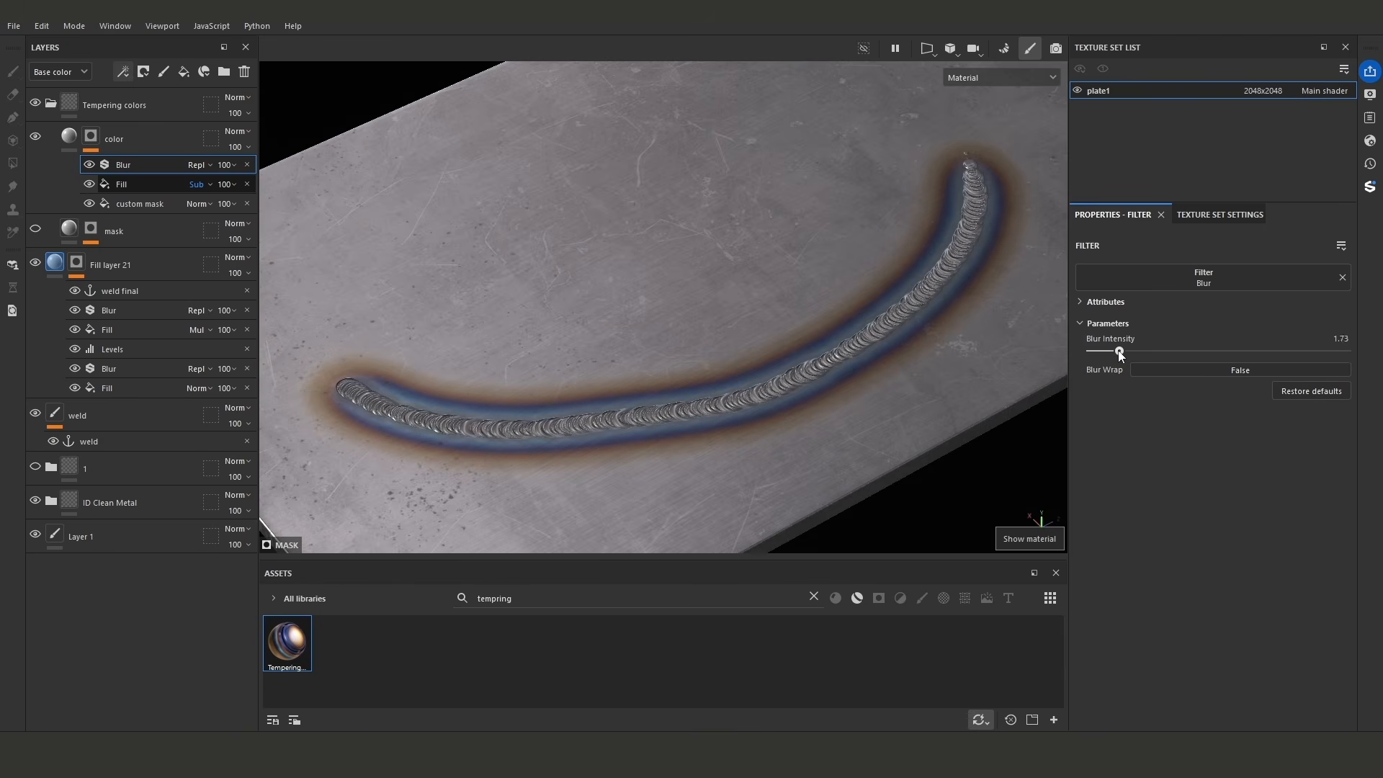
left_click_drag(1120, 352, 1112, 351)
- Set the intensity of the upper Blur filter in Fill layer 21's mask to 2.73, judging it in the material view
scroll(749, 288, "down", 2)
left_click_drag(745, 288, 548, 288, "alt")
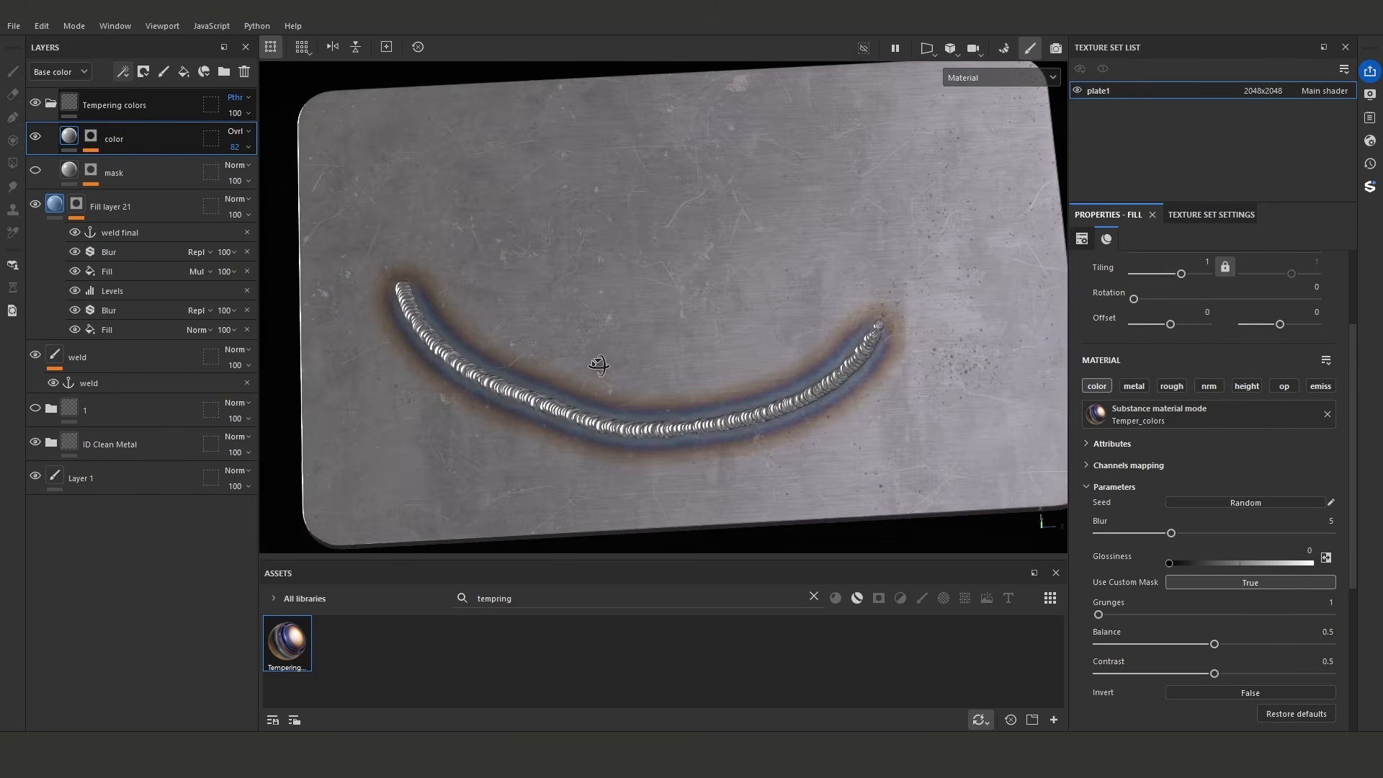
left_click(76, 204, "alt")
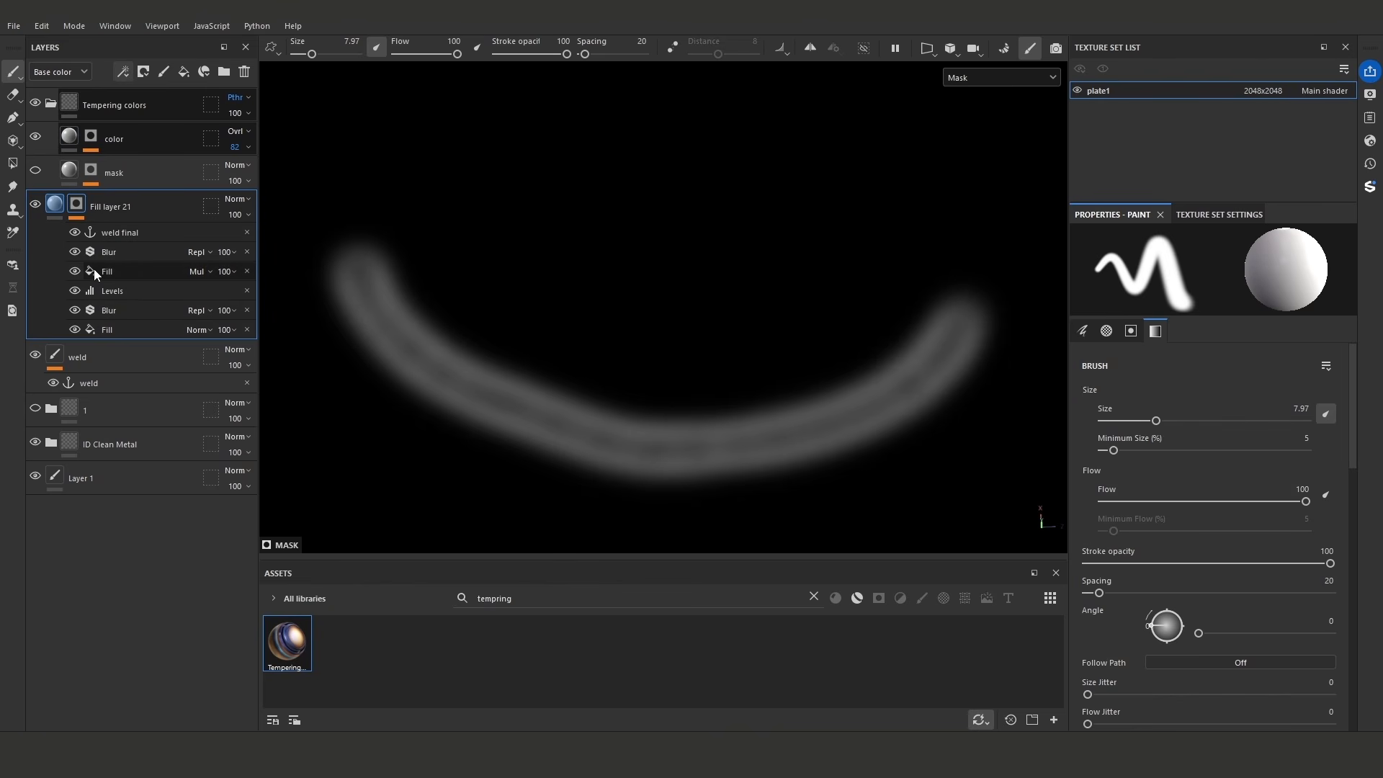
left_click(116, 252)
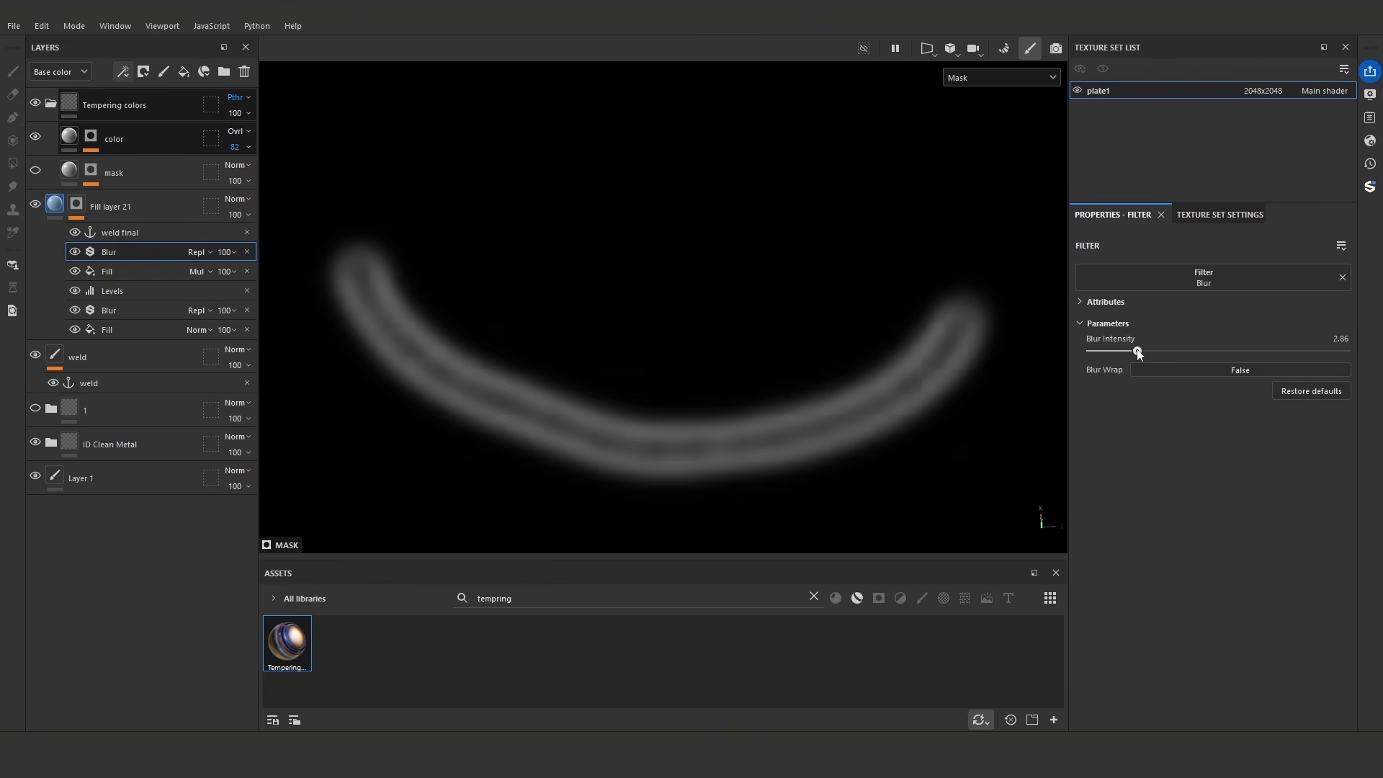
key("m")
mouse_move(1138, 350)
left_mouse_down()
mouse_move(1118, 353)
mouse_move(1137, 353)
left_mouse_up()
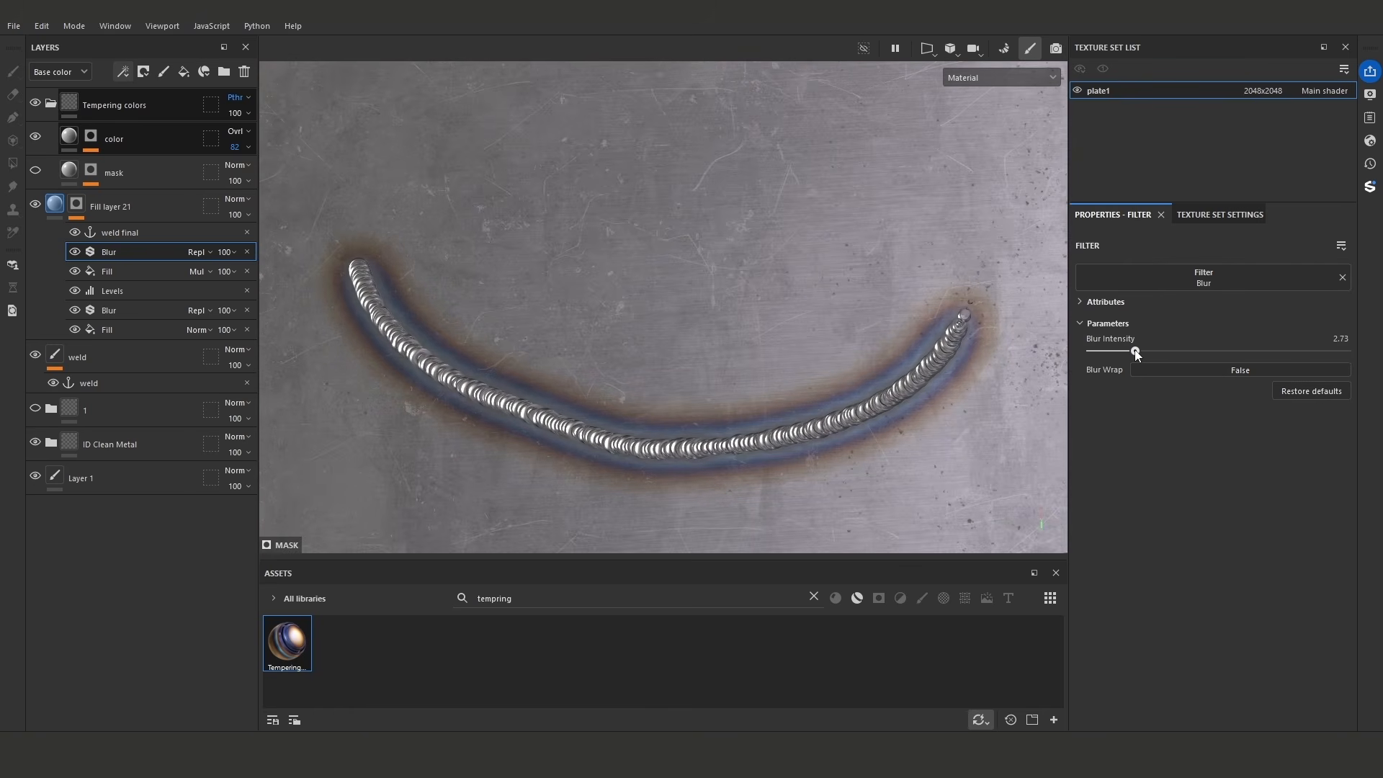
- Add a Levels effect above the upper Blur in Fill layer 21's mask and try input points of 0.117 black and 0.507 white
left_click(123, 72)
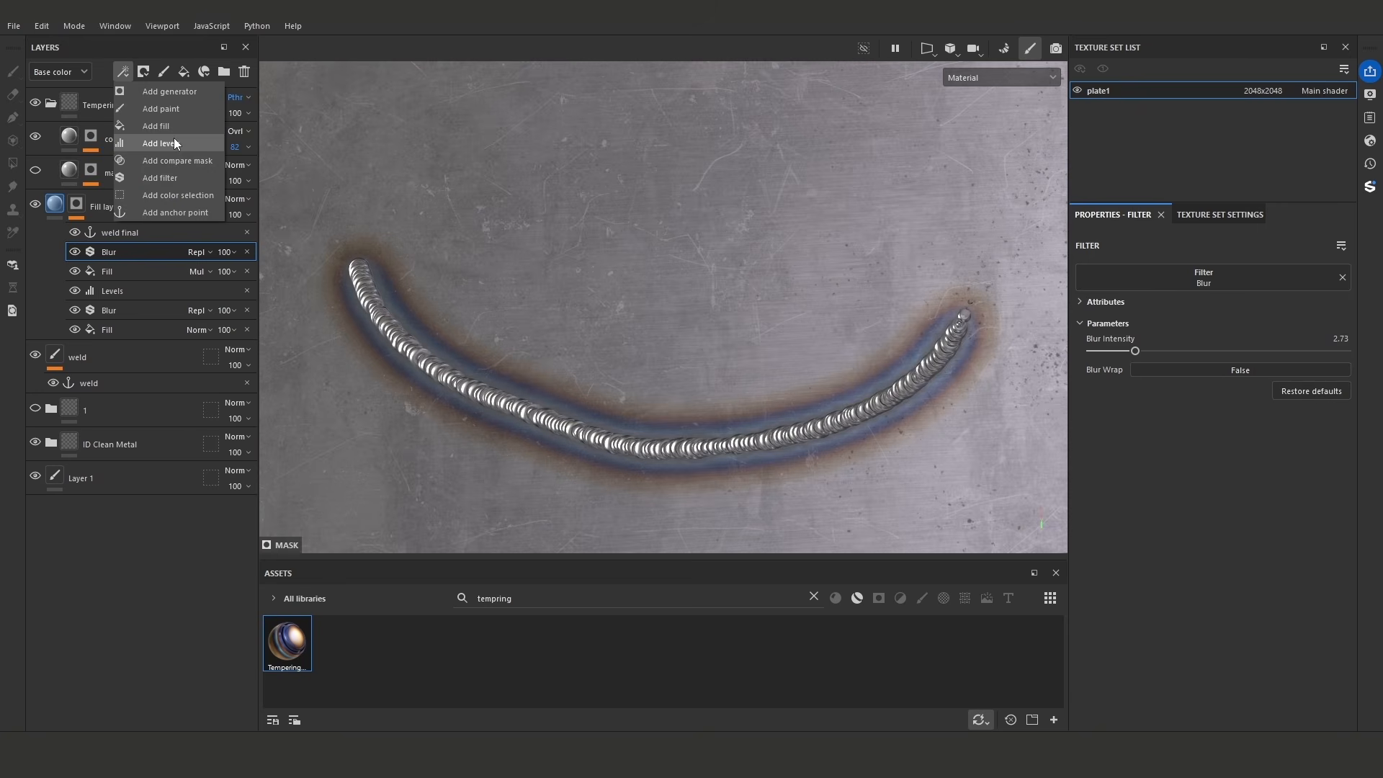
left_click(174, 137)
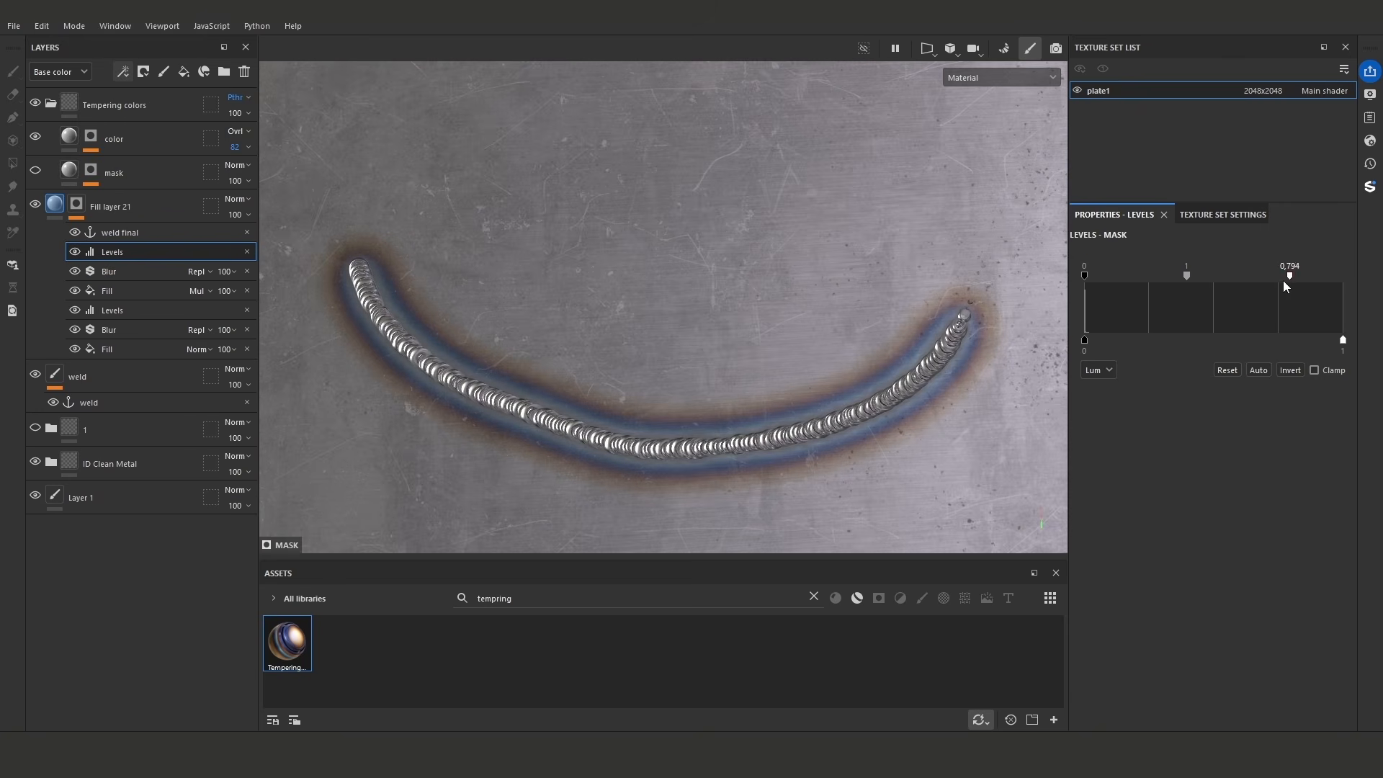
left_click_drag(1195, 291, 1215, 290)
mouse_move(1118, 276)
left_mouse_down()
mouse_move(1140, 280)
mouse_move(1114, 279)
left_mouse_up()
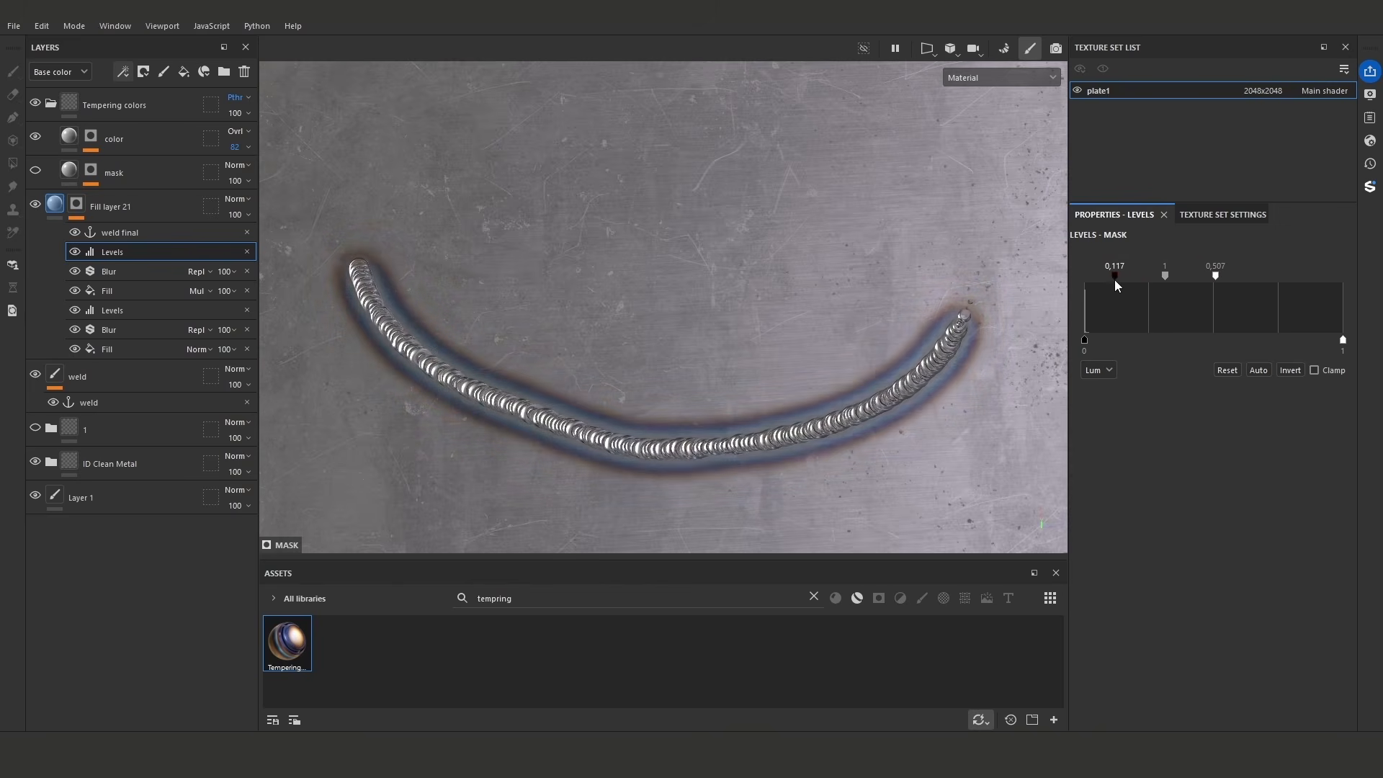
- Reset the new Levels effect's input points to 0 black and 1 white
double_click(1114, 279)
double_click(1215, 277)
left_click_drag(1009, 291, 883, 306, "alt")
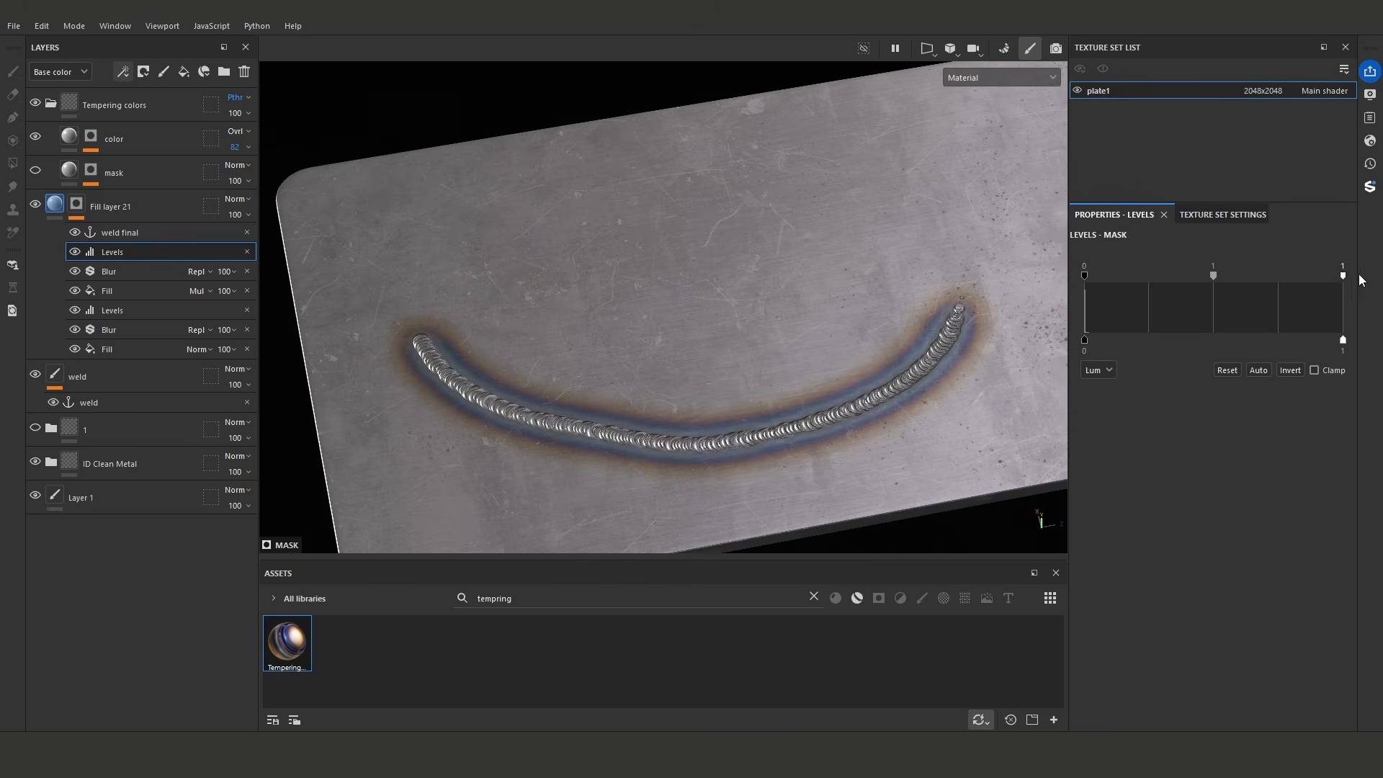
mouse_move(1215, 280)
left_mouse_down()
mouse_move(1228, 275)
mouse_move(1213, 275)
left_mouse_up()
left_click_drag(819, 296, 744, 305, "alt")
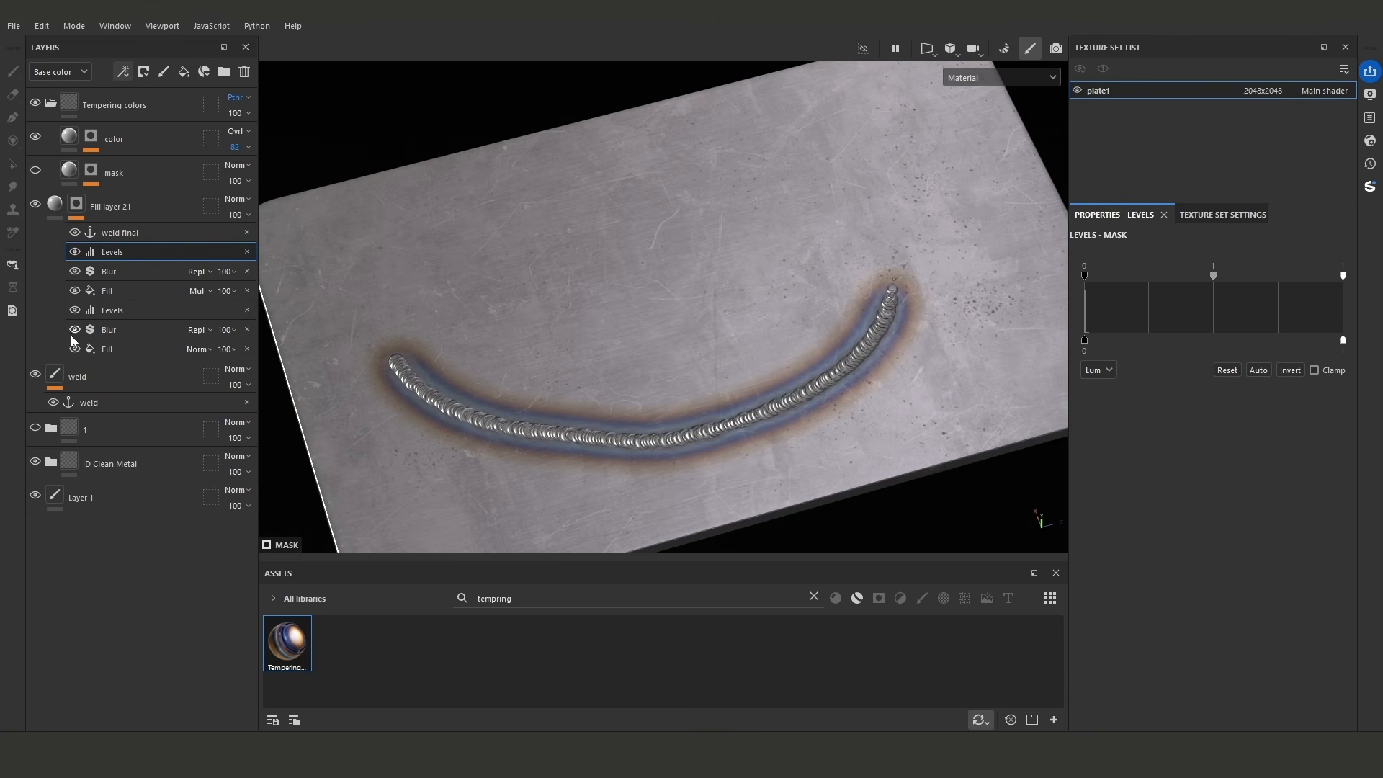
- Extend the weld layer's Path 1 into a second, S-shaped seam across the plate, for a total length of about 19 cm
left_click(55, 375)
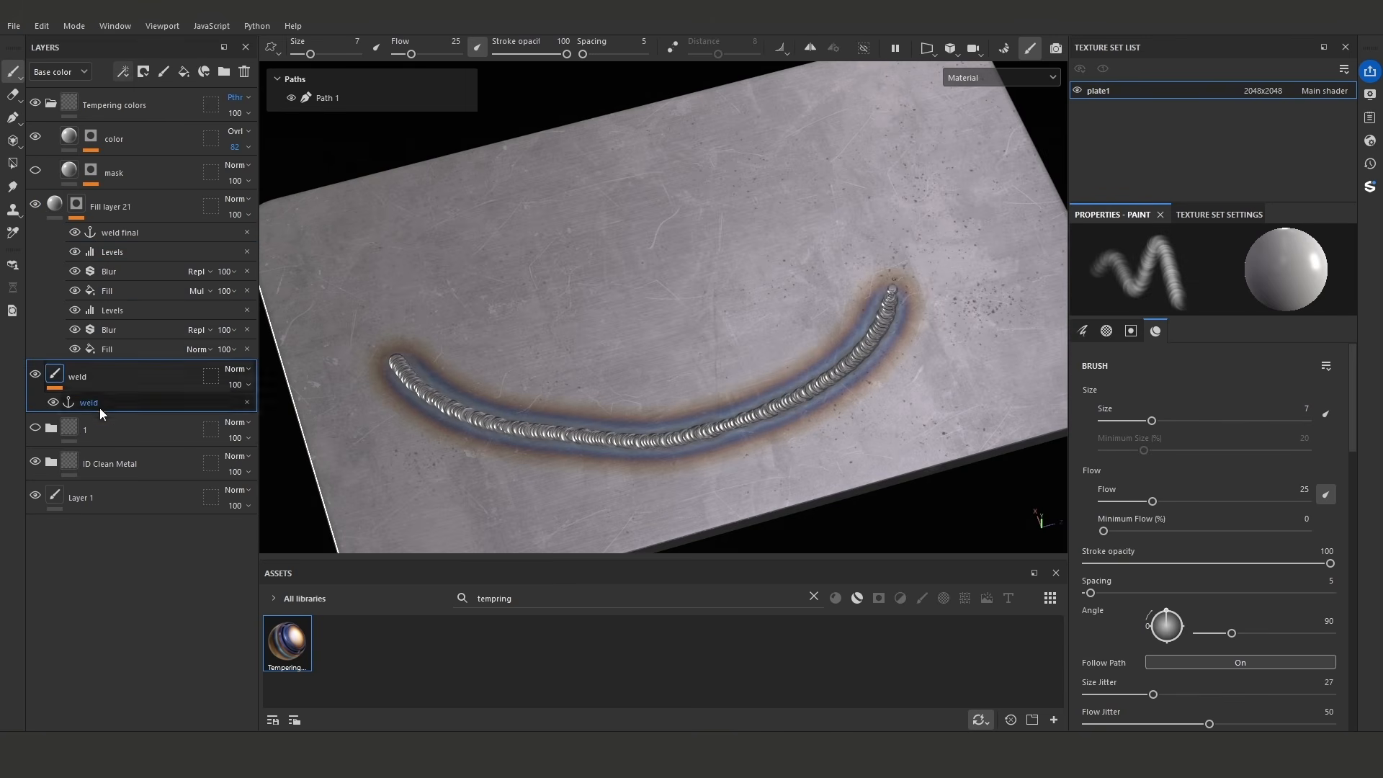
left_click(332, 102)
mouse_move(880, 283)
left_mouse_down("alt")
mouse_move(852, 309)
mouse_move(881, 240)
left_mouse_up("alt")
left_click(927, 205)
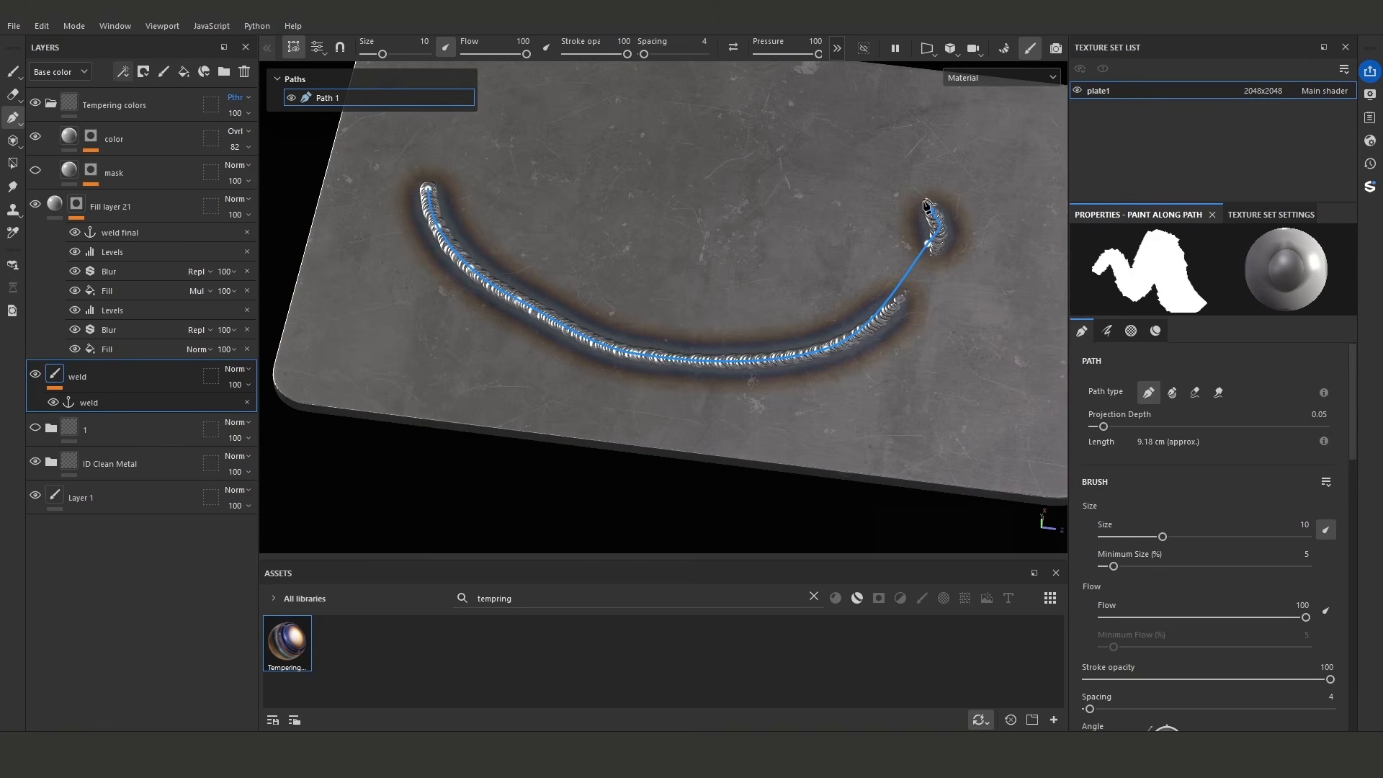
left_click(875, 177)
left_click(810, 181)
left_click(729, 266)
left_click_drag(655, 247, 686, 302, "alt")
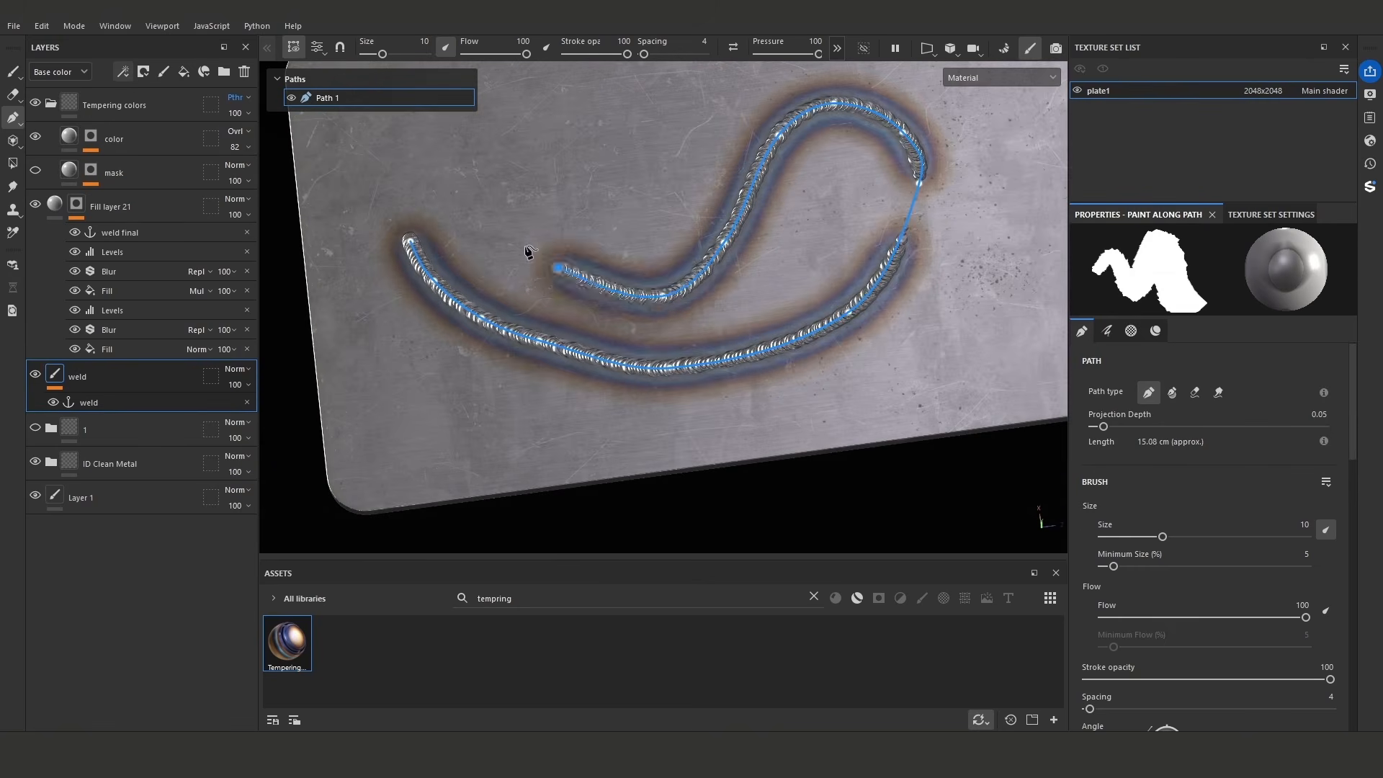
left_click_drag(472, 188, 772, 232, "alt")
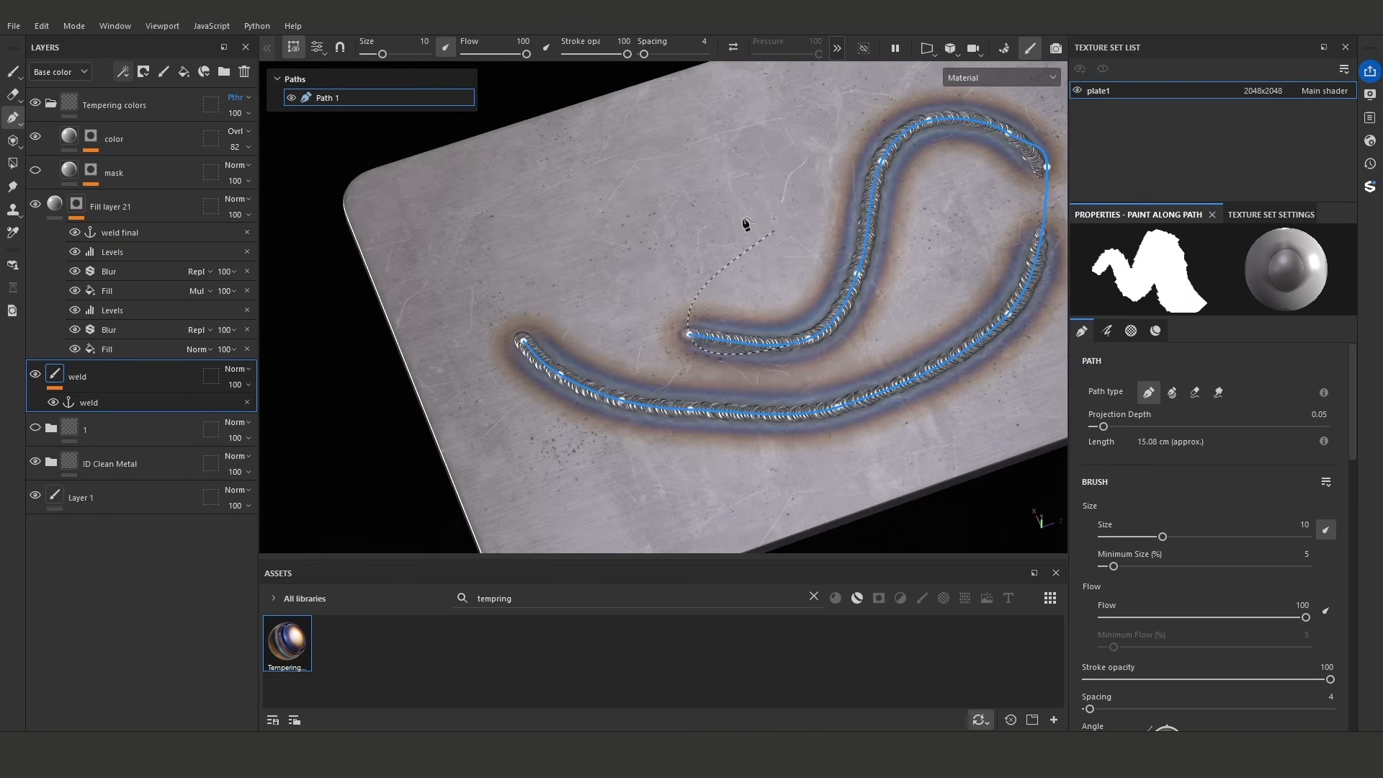
left_click(573, 224)
left_click(428, 215)
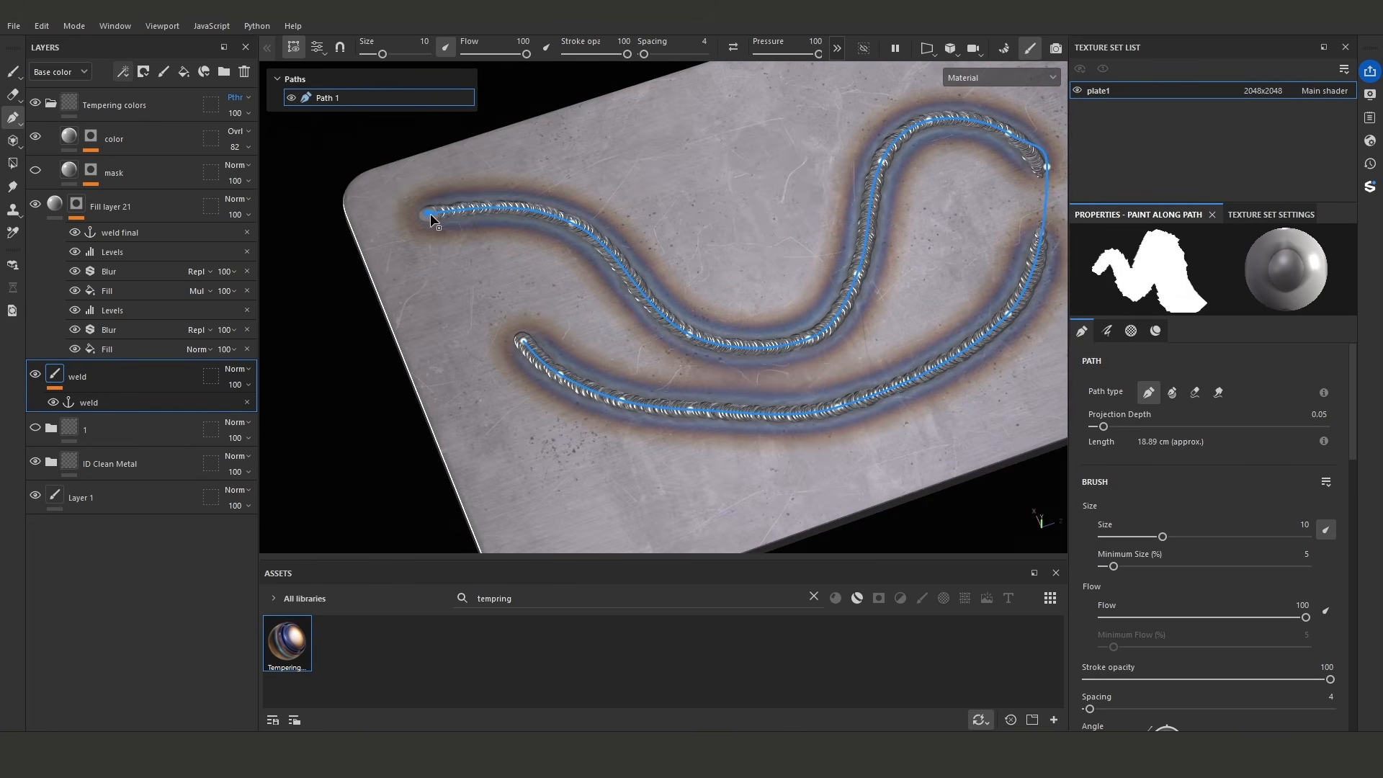
left_click(12, 71)
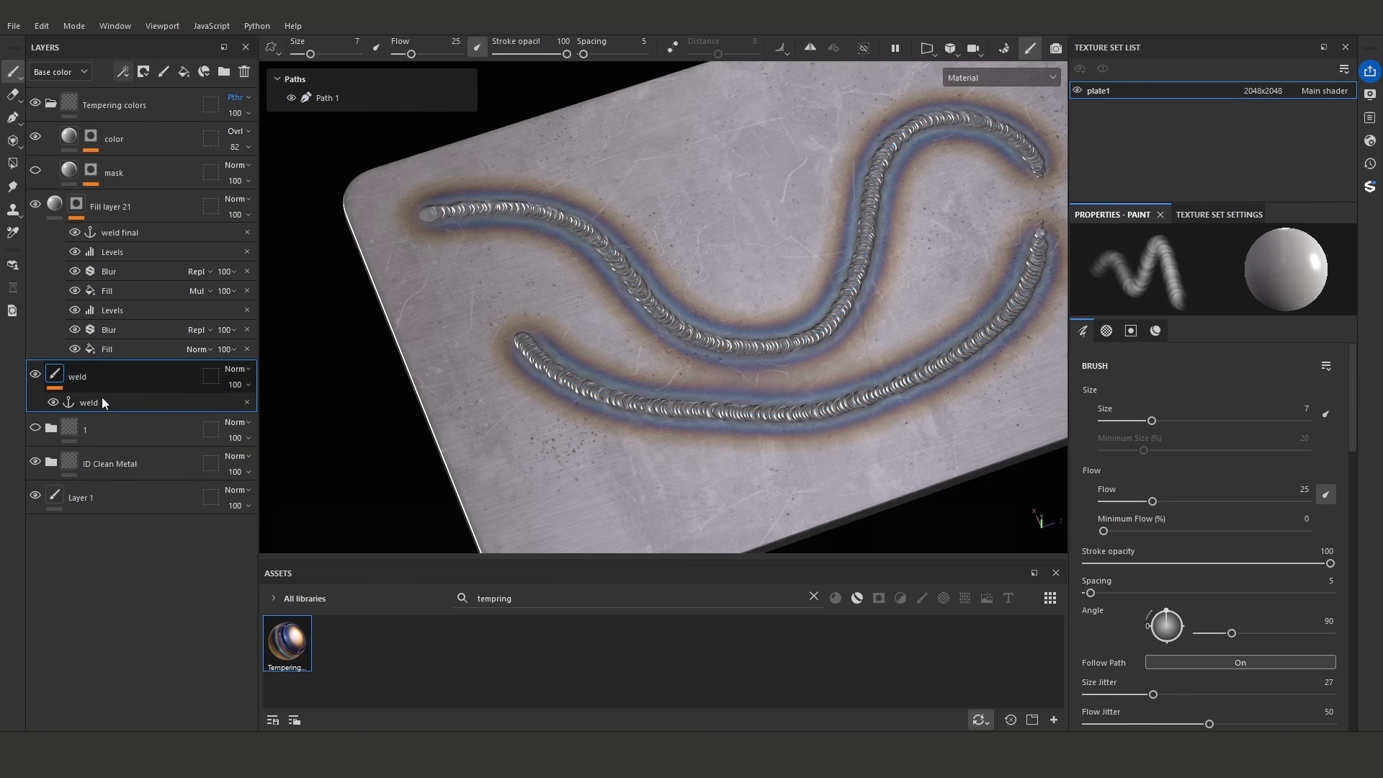
- Add a fill above the top Levels in Fill layer 21's mask and use Grunge Map 007 as its grayscale source
left_click(136, 252)
left_click(124, 73)
left_click(174, 131)
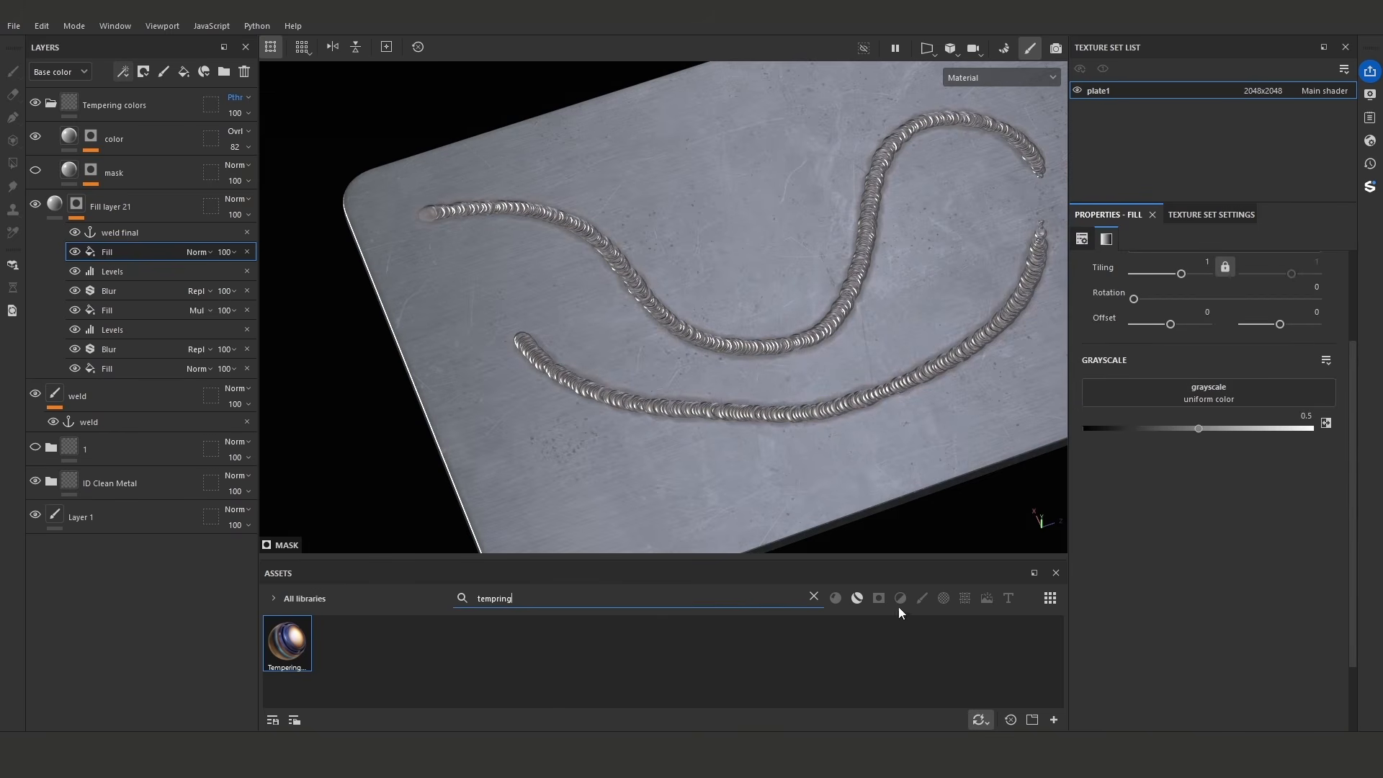
left_click(814, 596)
left_click(965, 598)
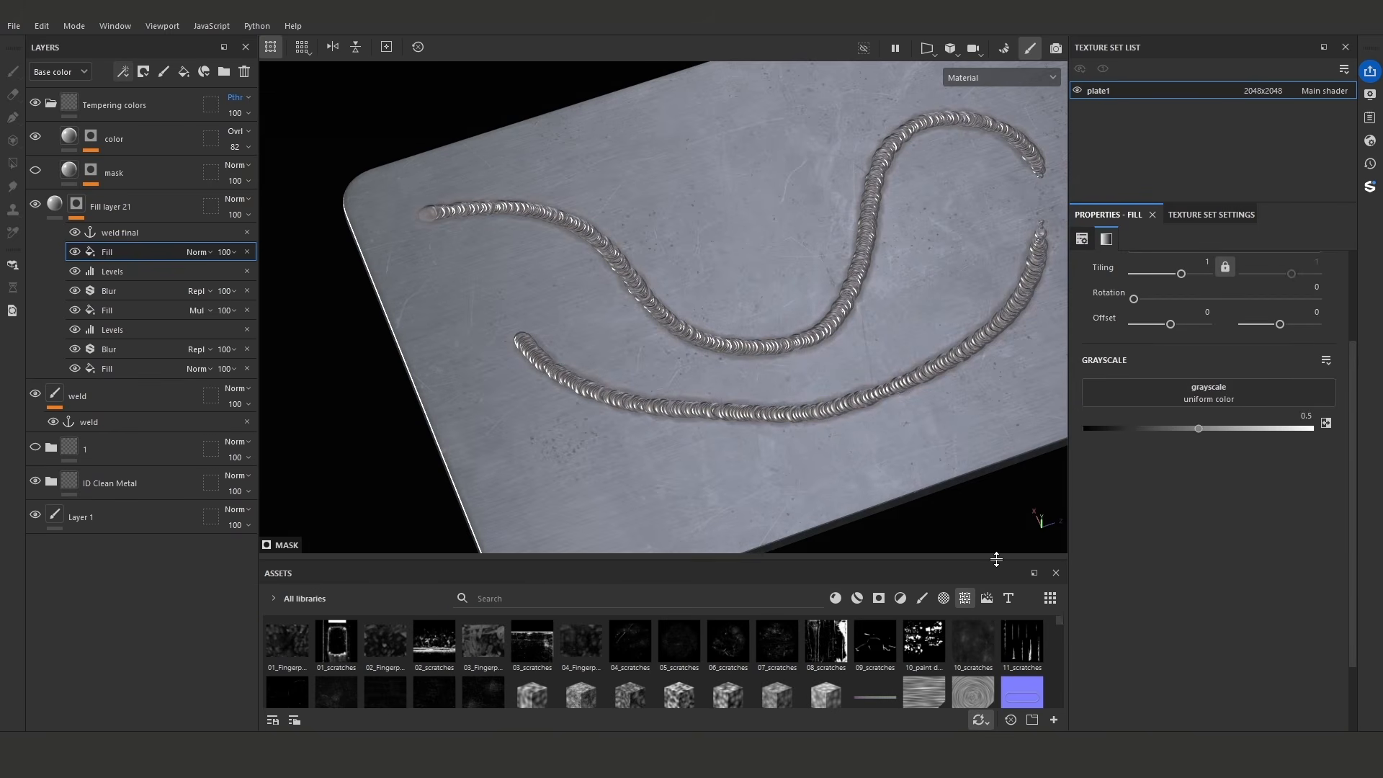
left_click_drag(996, 555, 996, 420)
left_click_drag(1060, 491, 1074, 598)
left_click_drag(972, 542, 1210, 394)
middle_click_drag(999, 358, 972, 397, "alt")
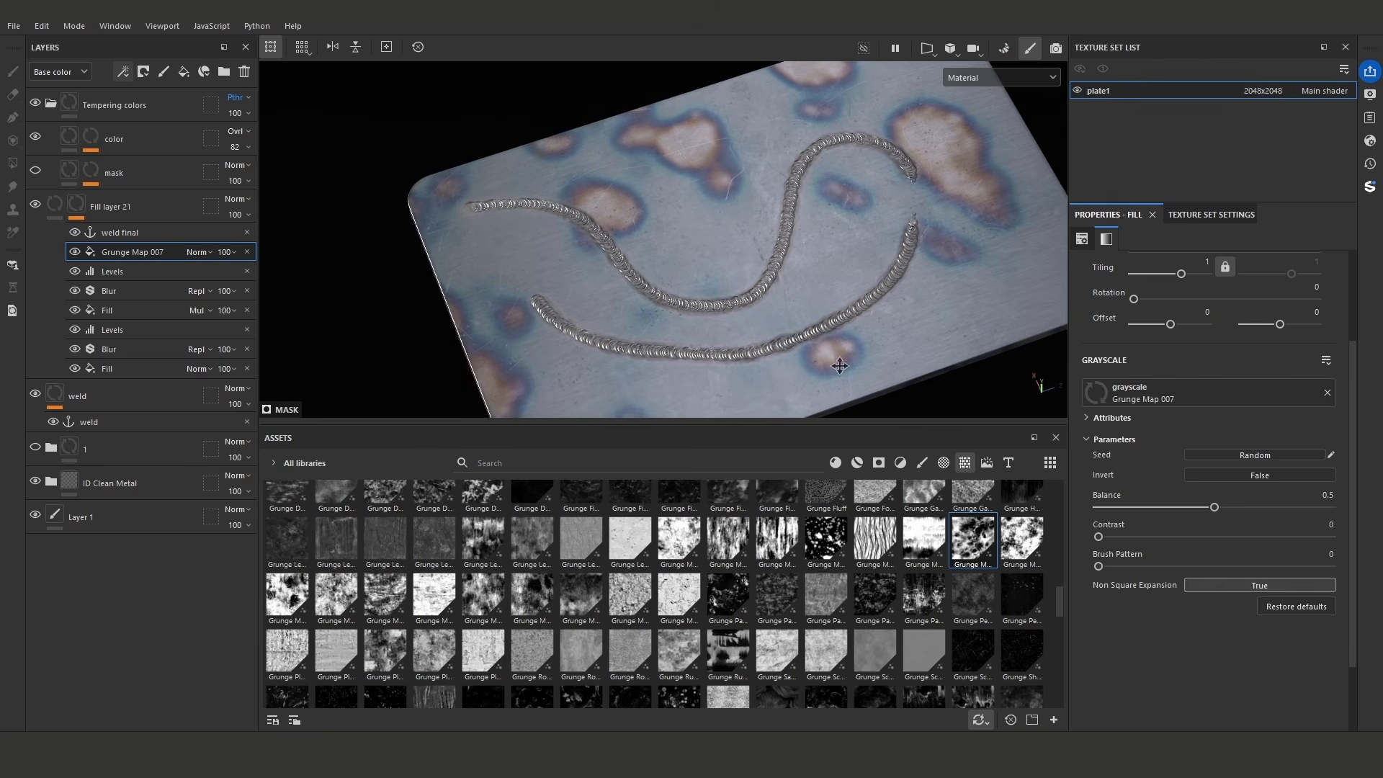
- Set the Grunge Map 007 fill to Subtract with a balance of 0.02 and a tiling of 3
left_click(204, 252)
left_click(207, 415)
left_click_drag(1216, 506, 1106, 509)
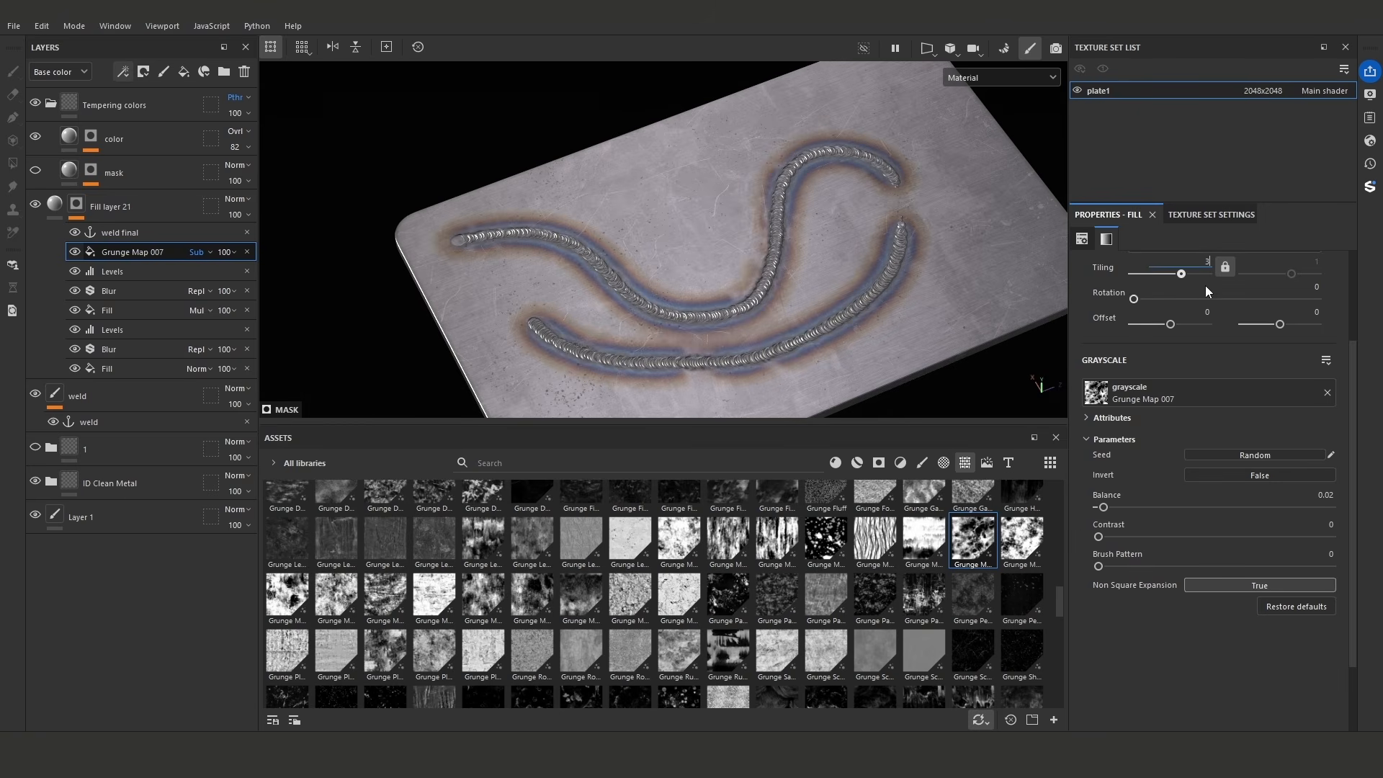
key("Return")
- Lower the opacity of the subtracted Grunge Map 007 fill to 33
left_click(205, 252)
left_click(228, 252)
left_click_drag(279, 277, 227, 279)
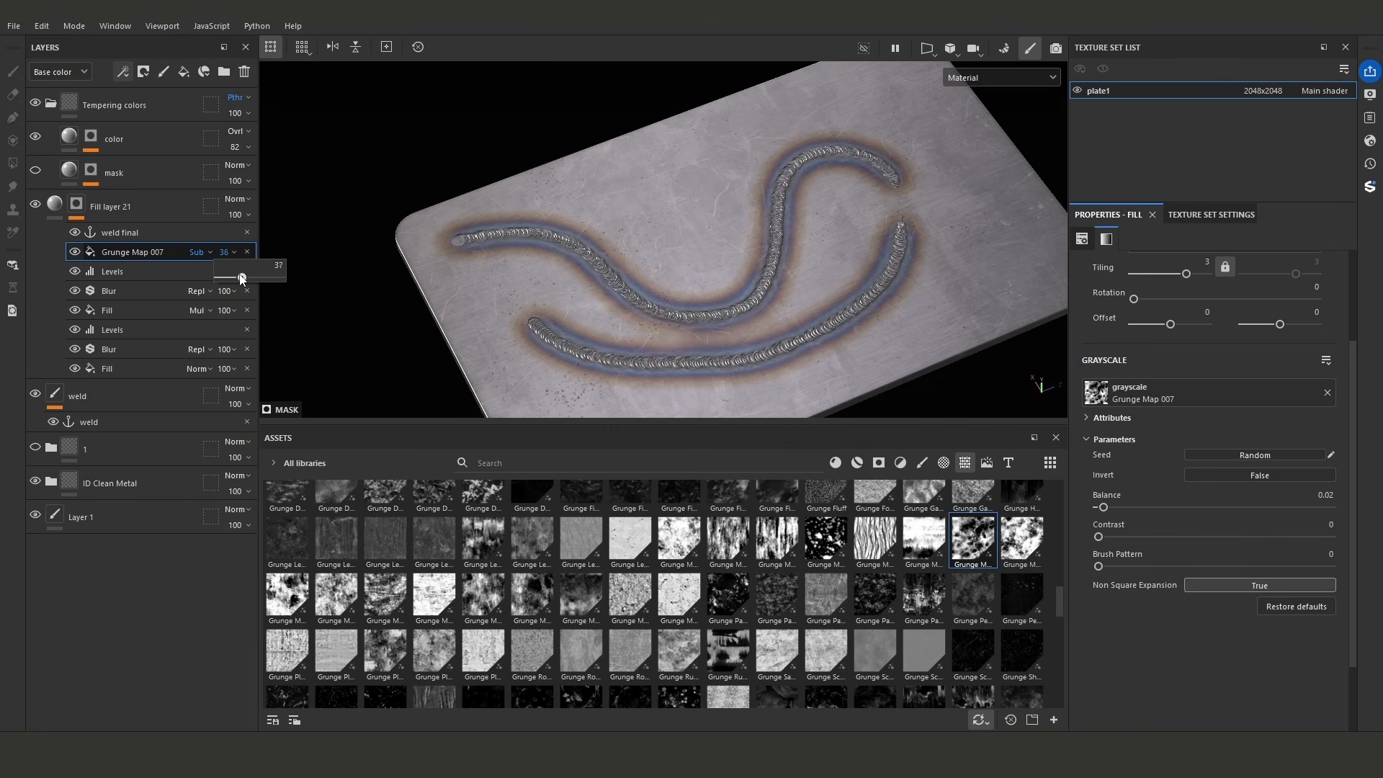
left_click_drag(778, 317, 706, 357, "alt")
scroll(749, 358, "up", 3)
left_click_drag(800, 360, 842, 362, "alt")
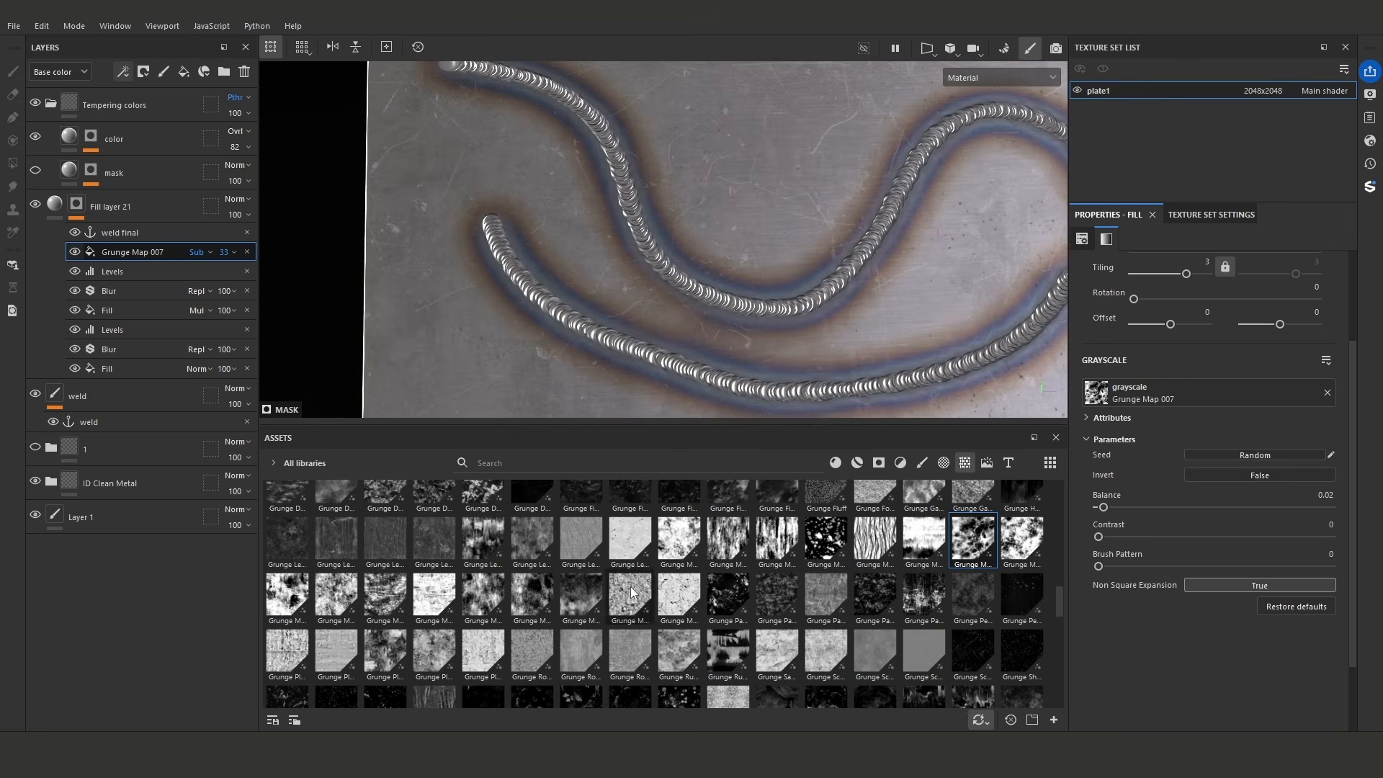
- Replace the subtracted fill's grunge texture with Fractal Sum 4
scroll(811, 612, "up", 5)
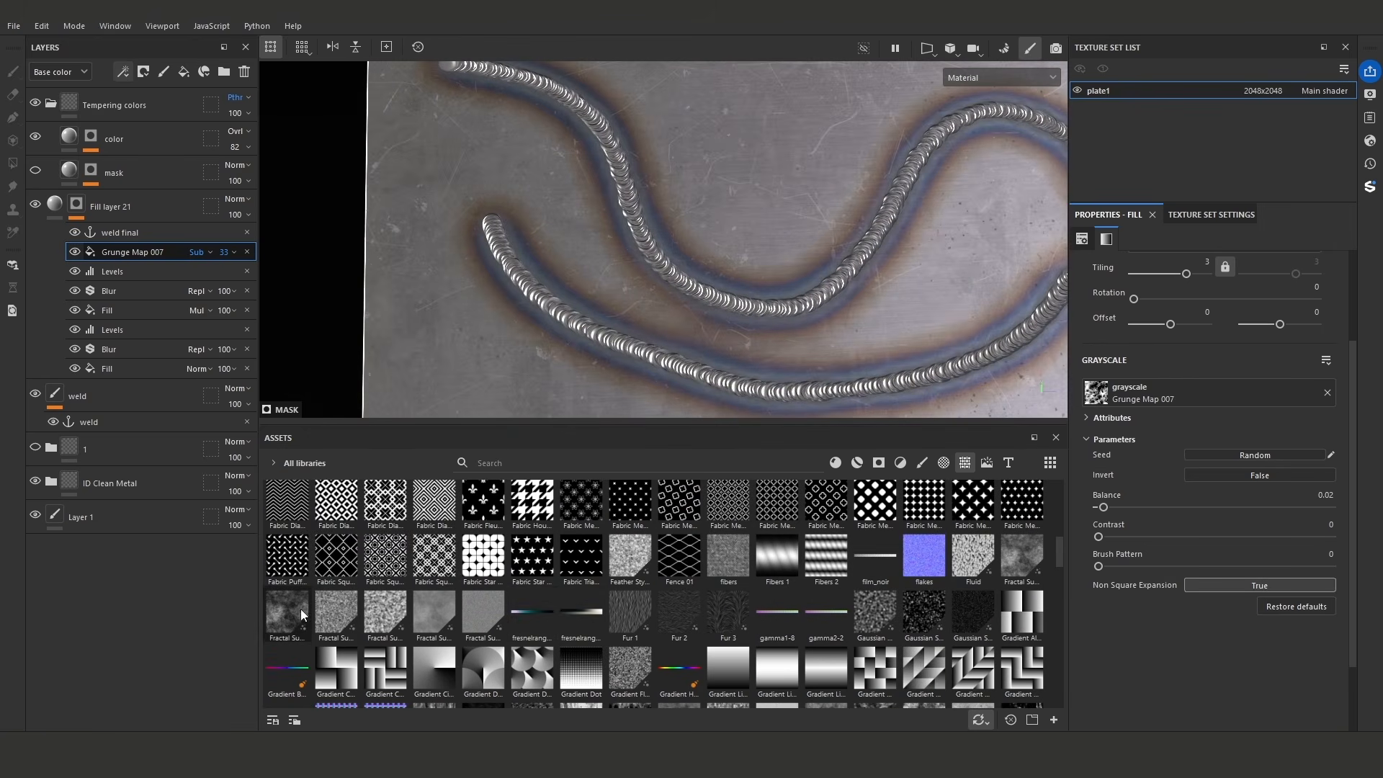
left_click_drag(384, 613, 1206, 392)
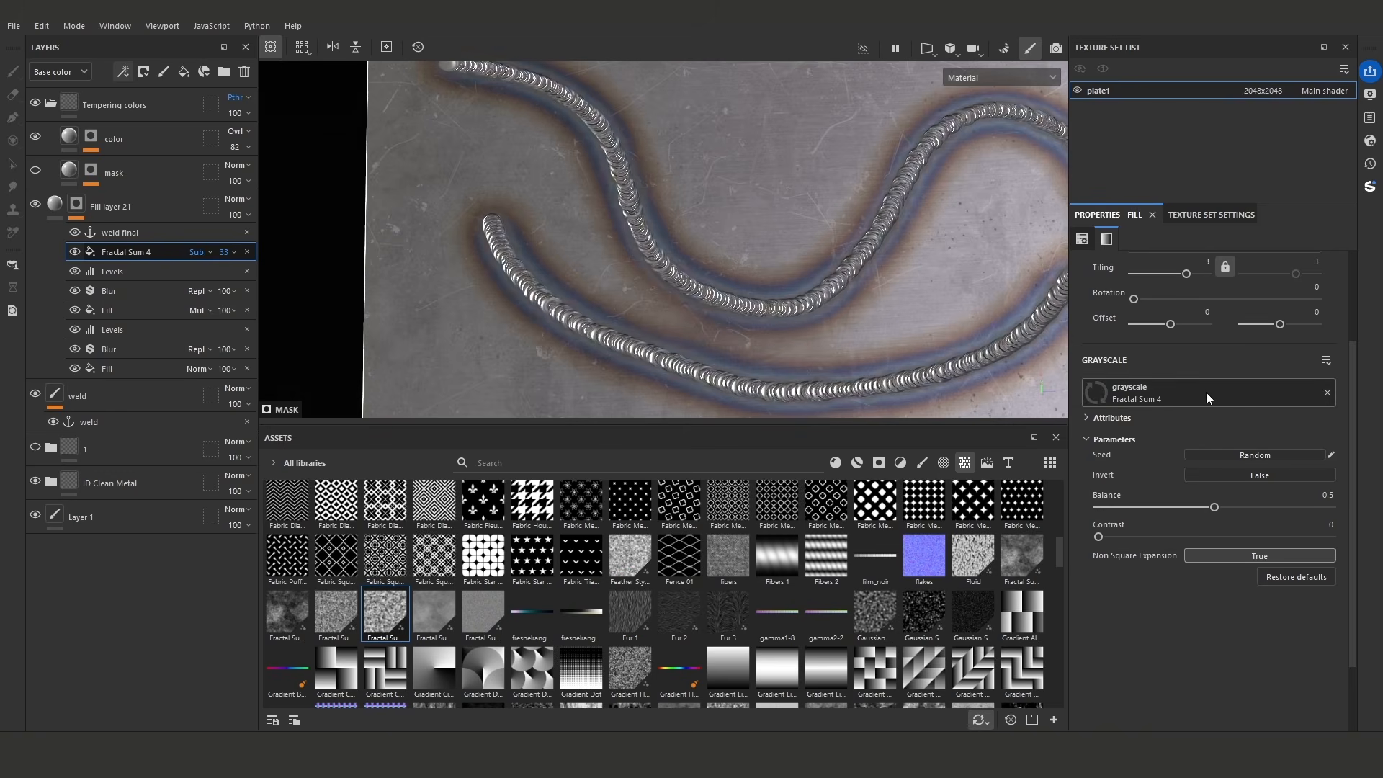
left_click_drag(875, 330, 909, 286, "alt")
- Set the Fractal Sum 4 balance to 0.34 and its contrast to 0.81
left_click(1166, 537)
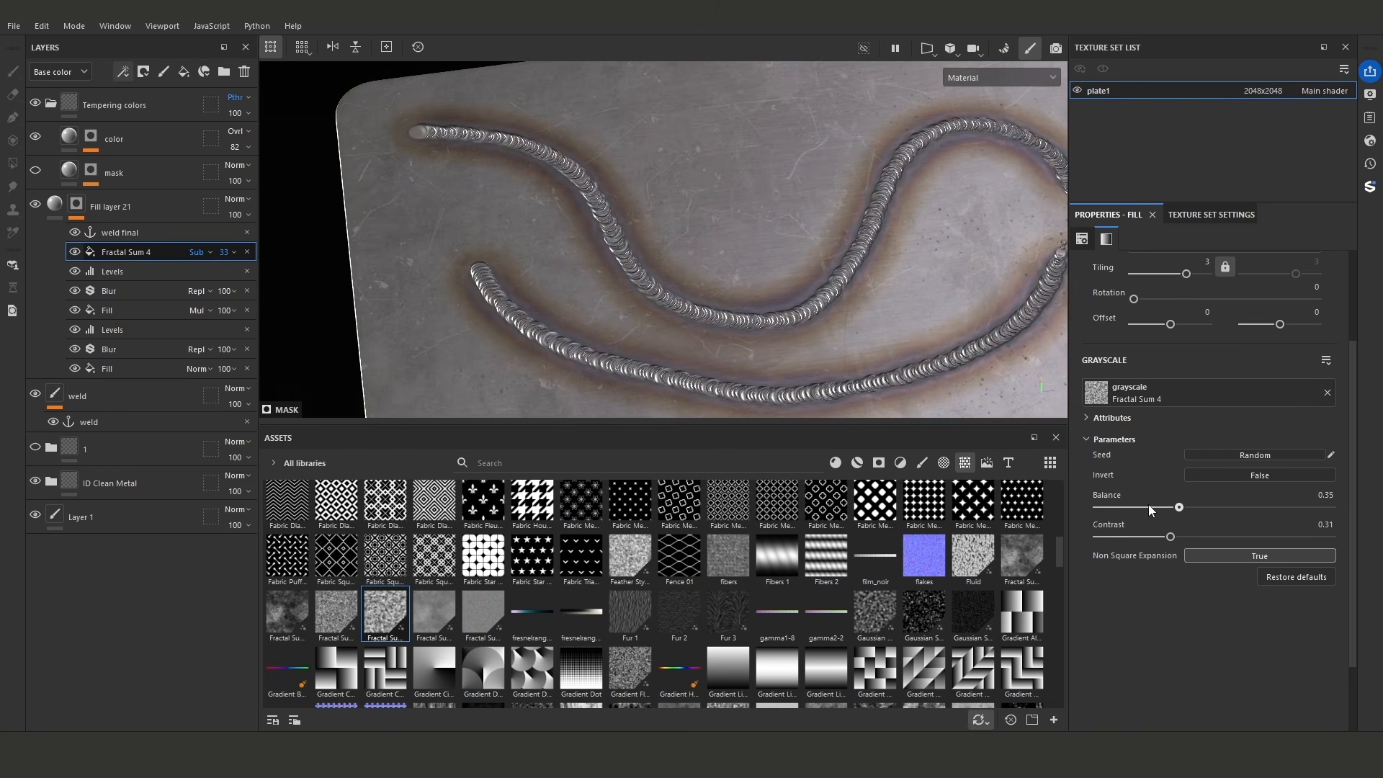
left_click(1154, 508)
left_click(1208, 537)
mouse_move(1162, 507)
left_mouse_down()
mouse_move(1177, 507)
mouse_move(1146, 507)
mouse_move(1168, 508)
left_mouse_up()
scroll(710, 266, "down", 2)
left_click_drag(710, 266, 852, 281, "alt")
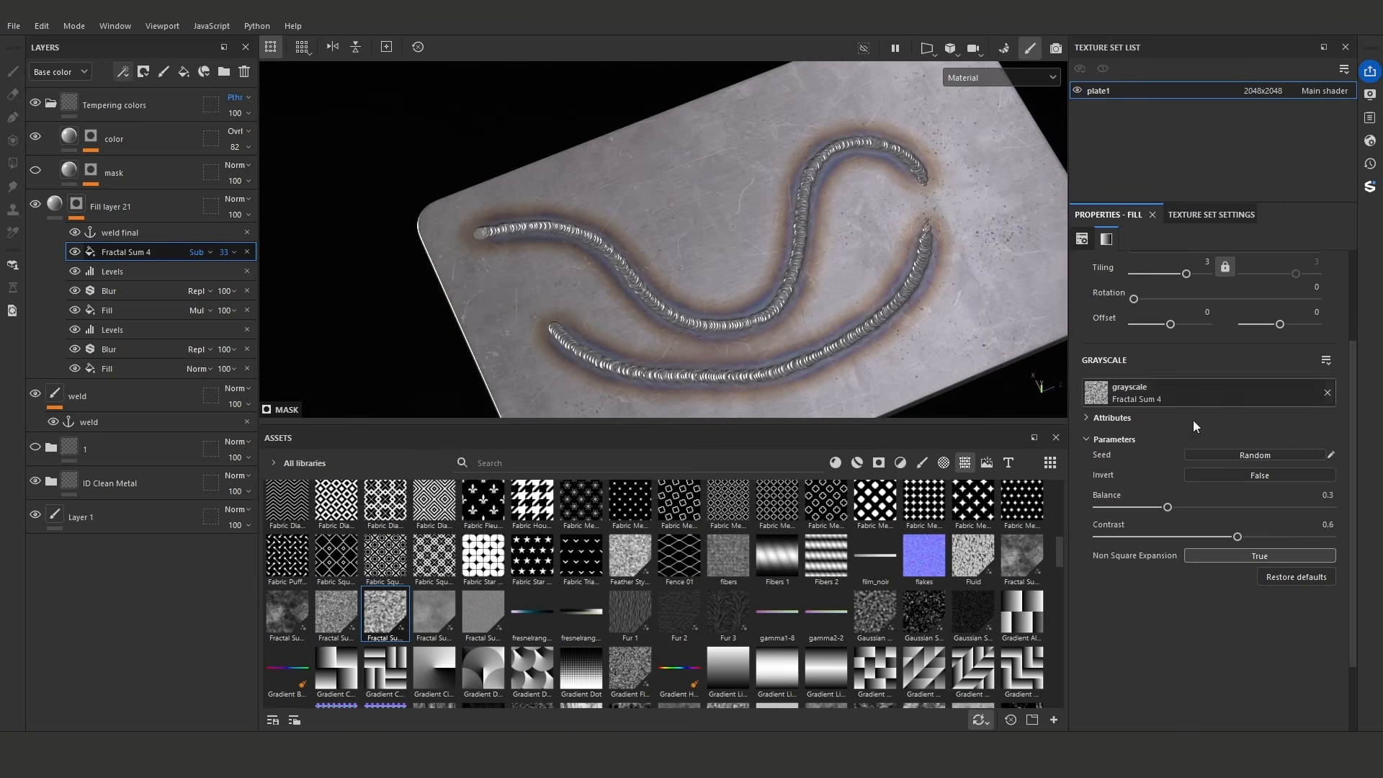
mouse_move(1177, 507)
left_mouse_down()
mouse_move(1286, 536)
mouse_move(1186, 508)
left_mouse_up()
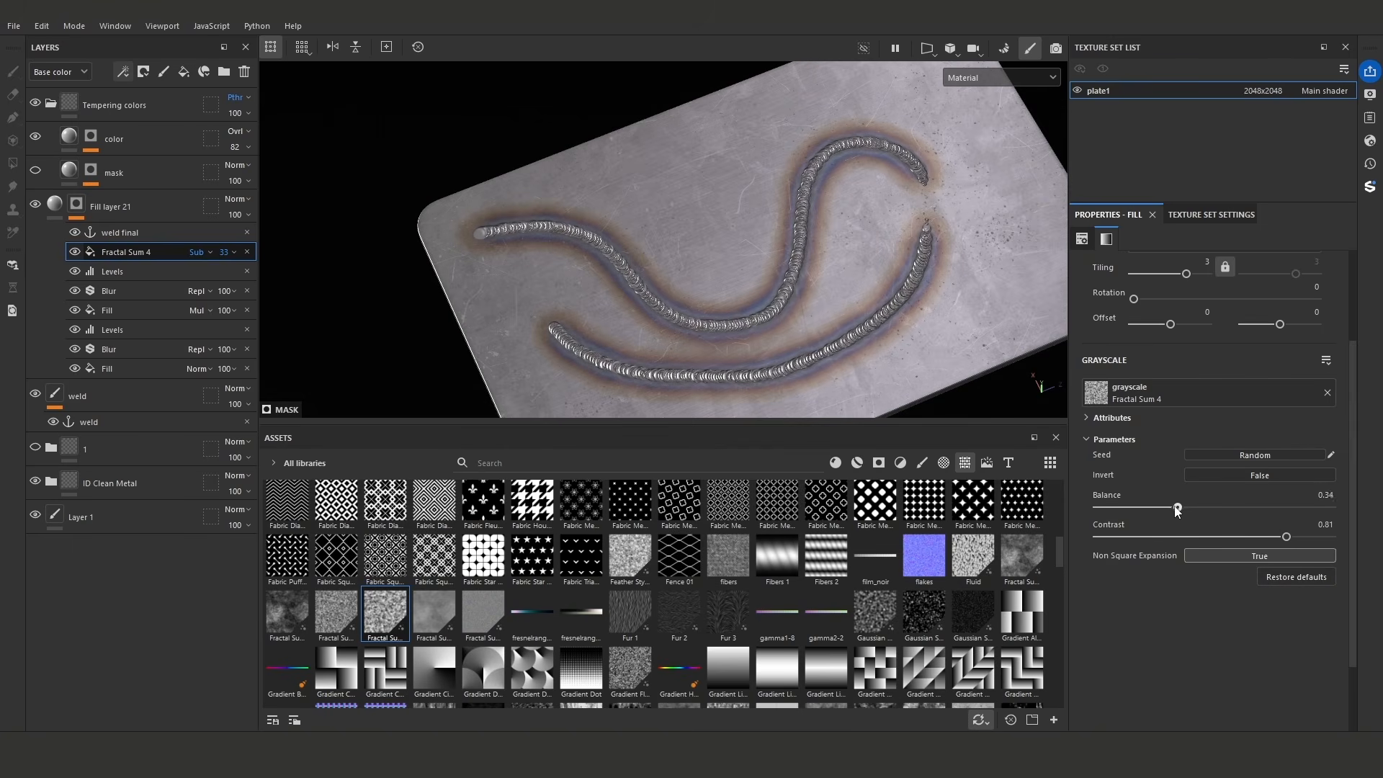
- Display the Roughness channel and enable roughness on the color layer's Temper_colors material
left_click_drag(821, 284, 789, 233, "alt")
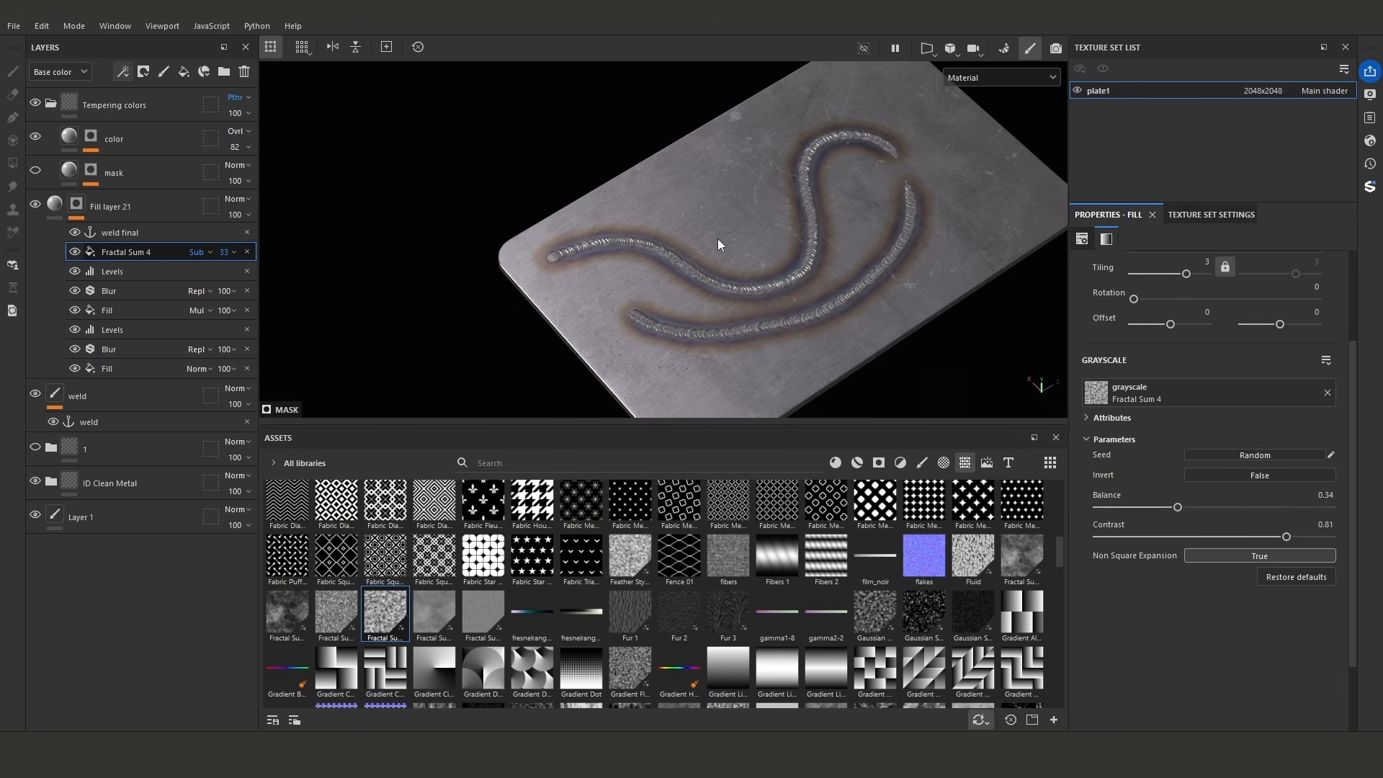
left_click_drag(755, 258, 731, 317, "alt")
right_click_drag(731, 317, 750, 314, "alt")
left_click_drag(750, 314, 726, 261, "alt")
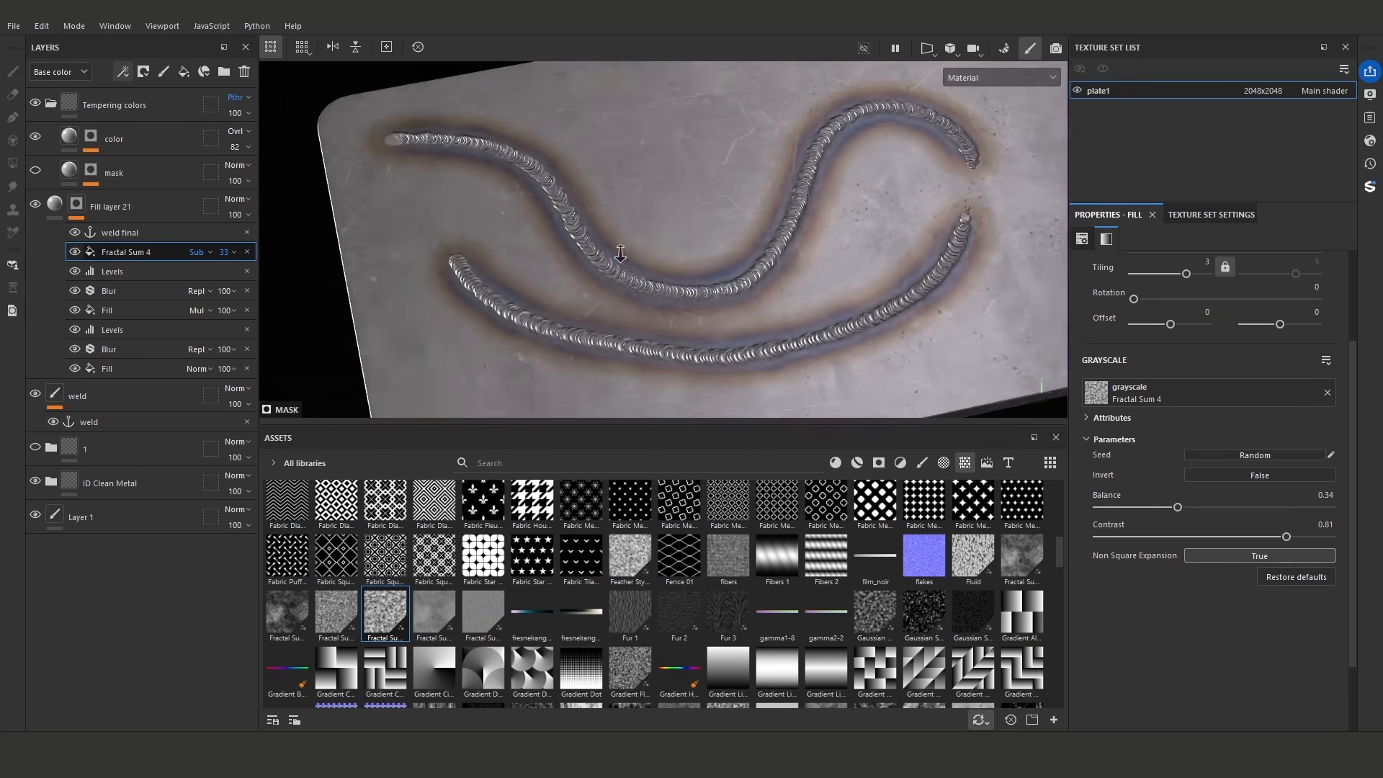
right_click_drag(726, 261, 705, 248, "alt")
left_click_drag(703, 245, 713, 222, "alt")
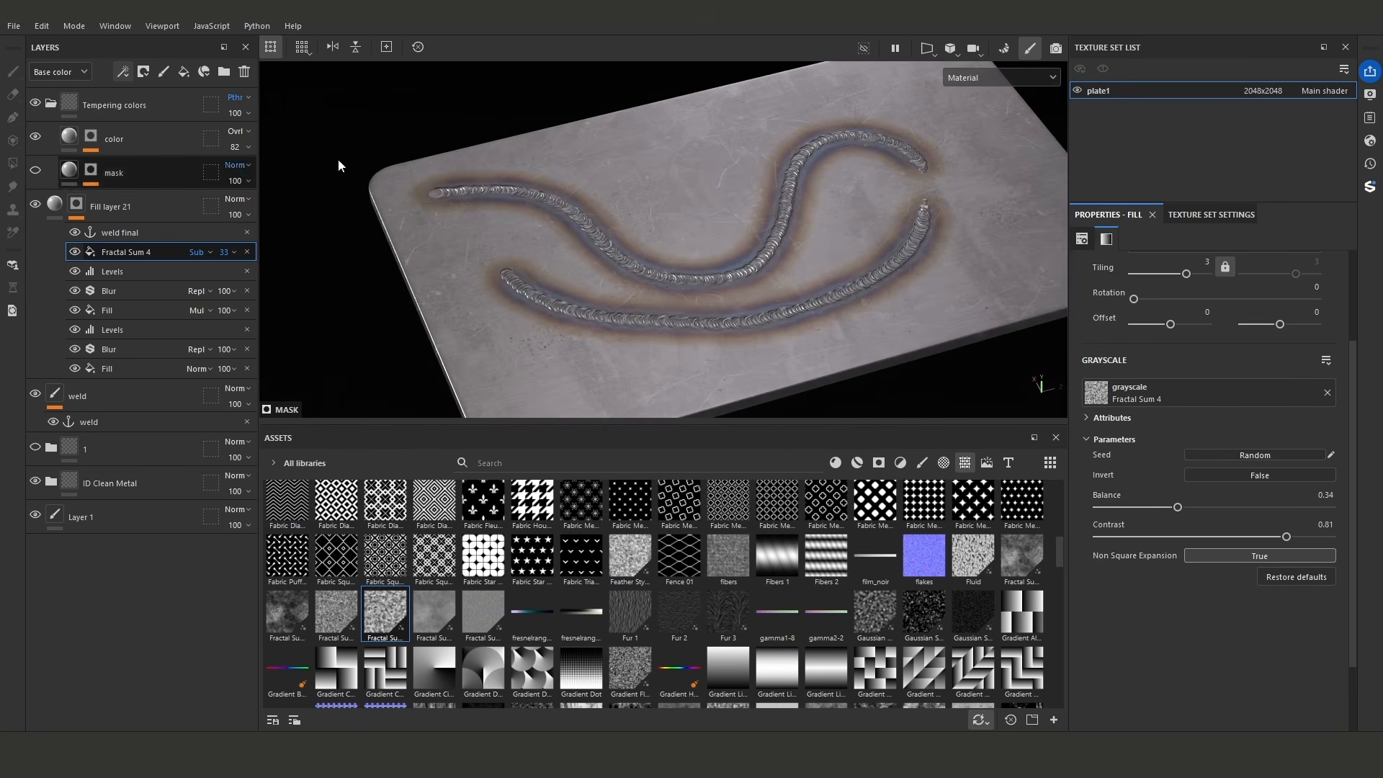
left_click(965, 77)
left_click(1017, 167)
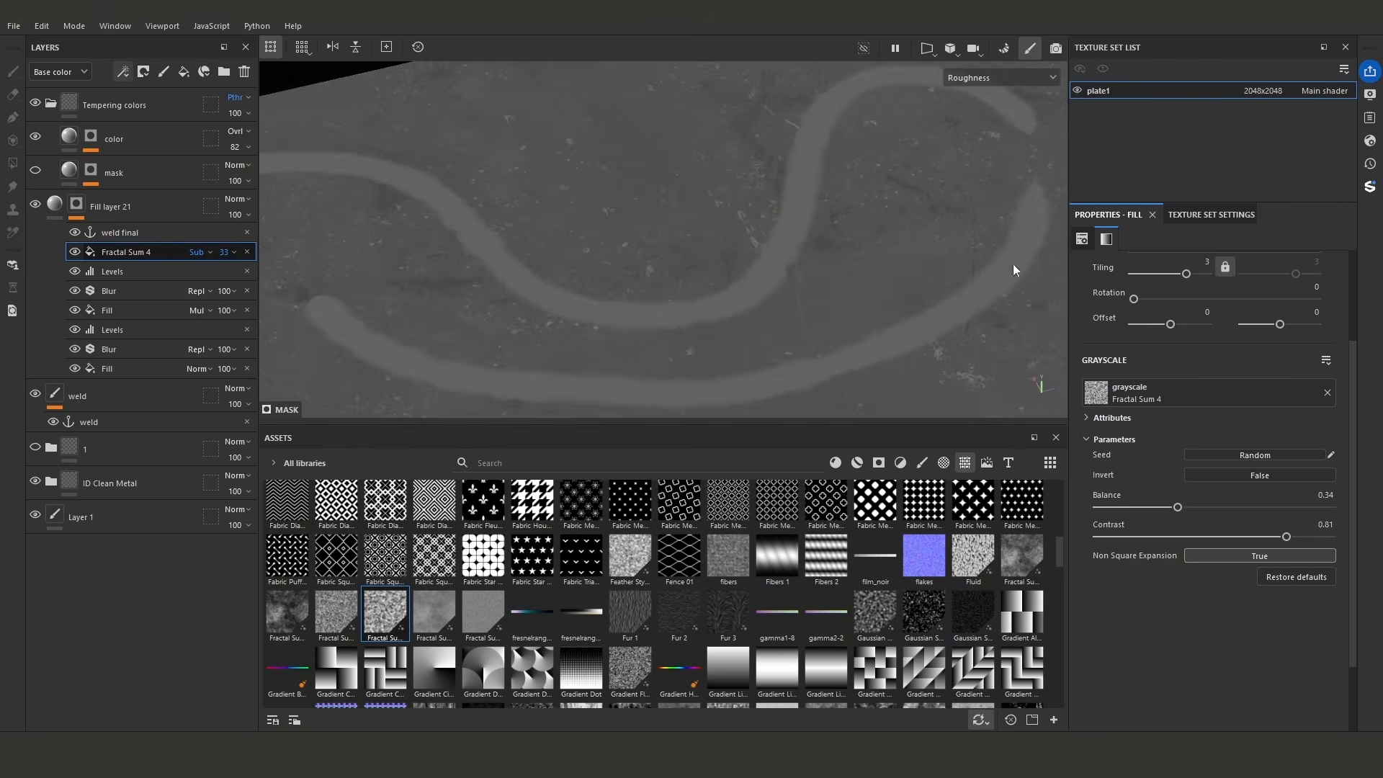
left_click(166, 141)
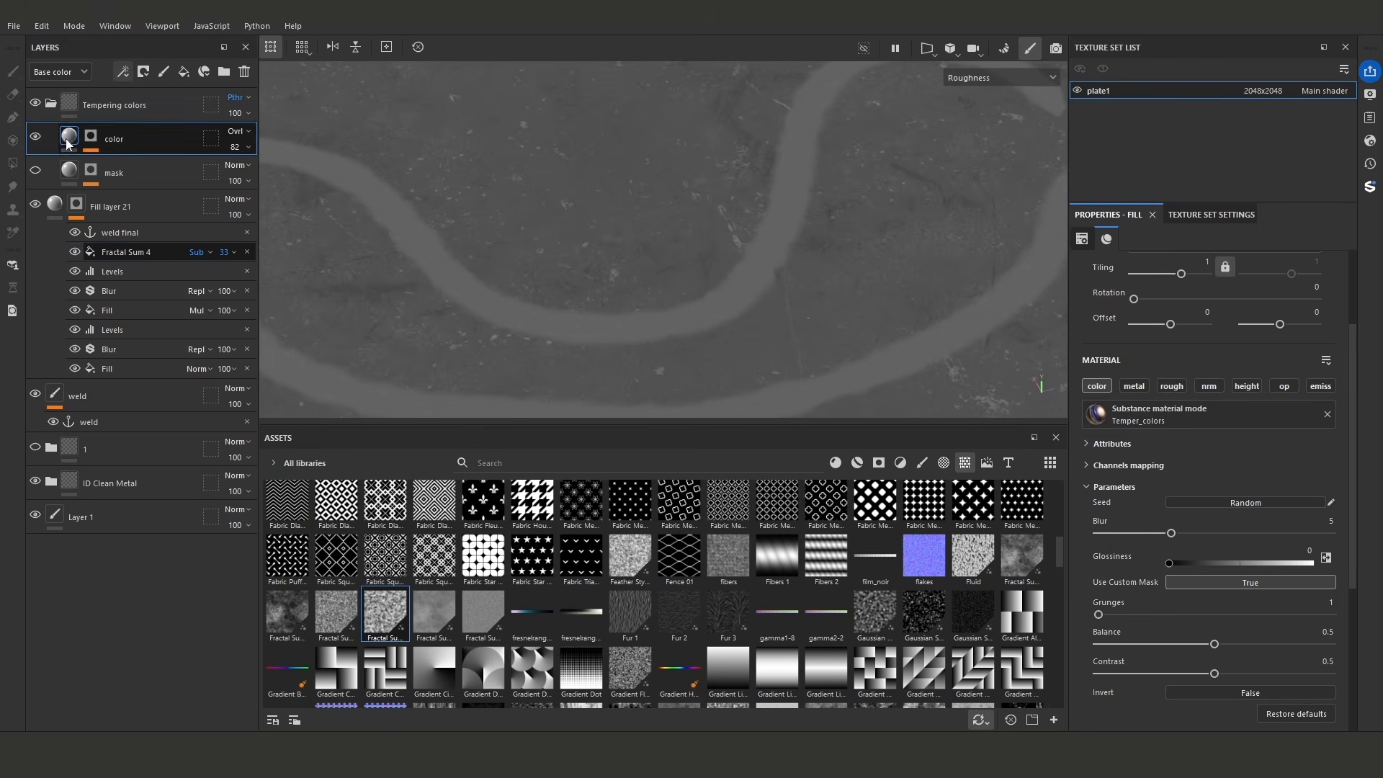
left_click(1172, 387)
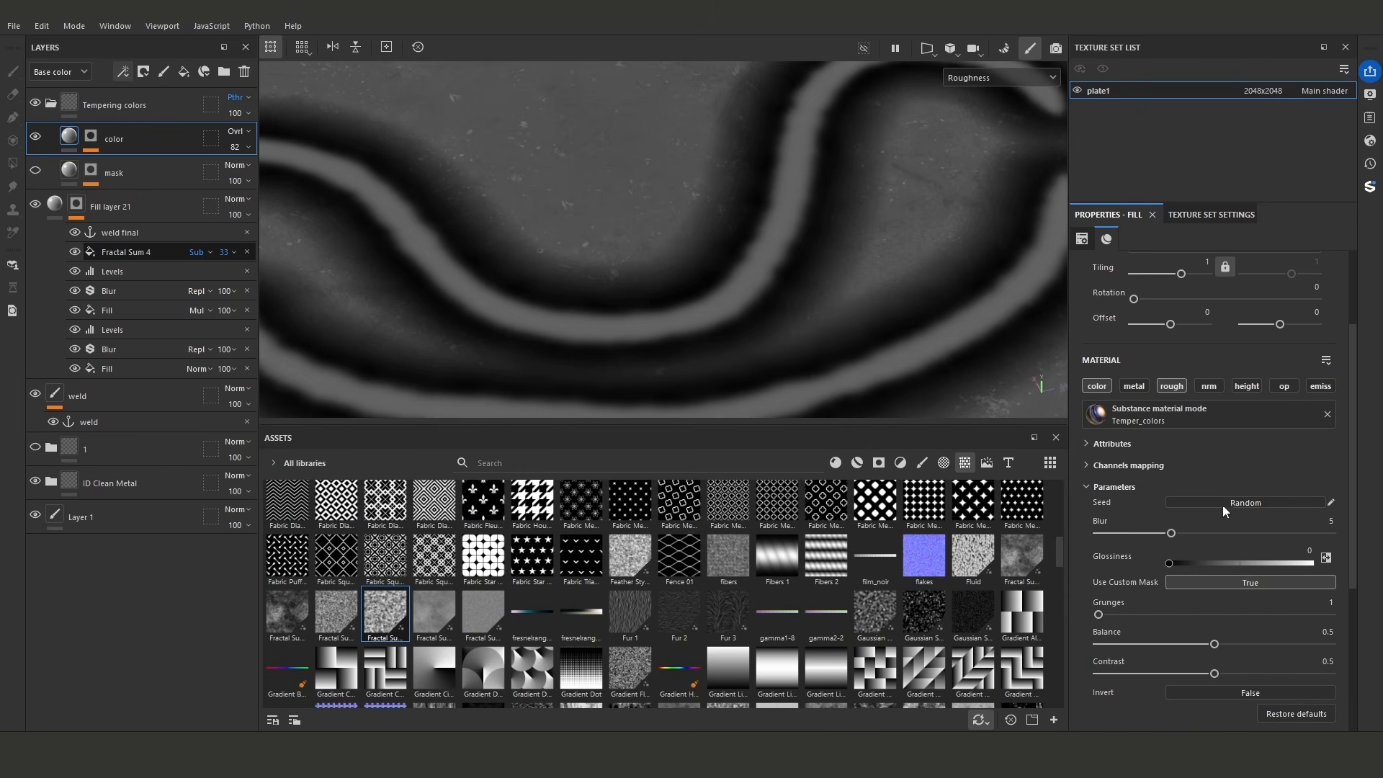
- Return to the material view and set the Temper_colors glossiness to 0.5245
left_click(1194, 563)
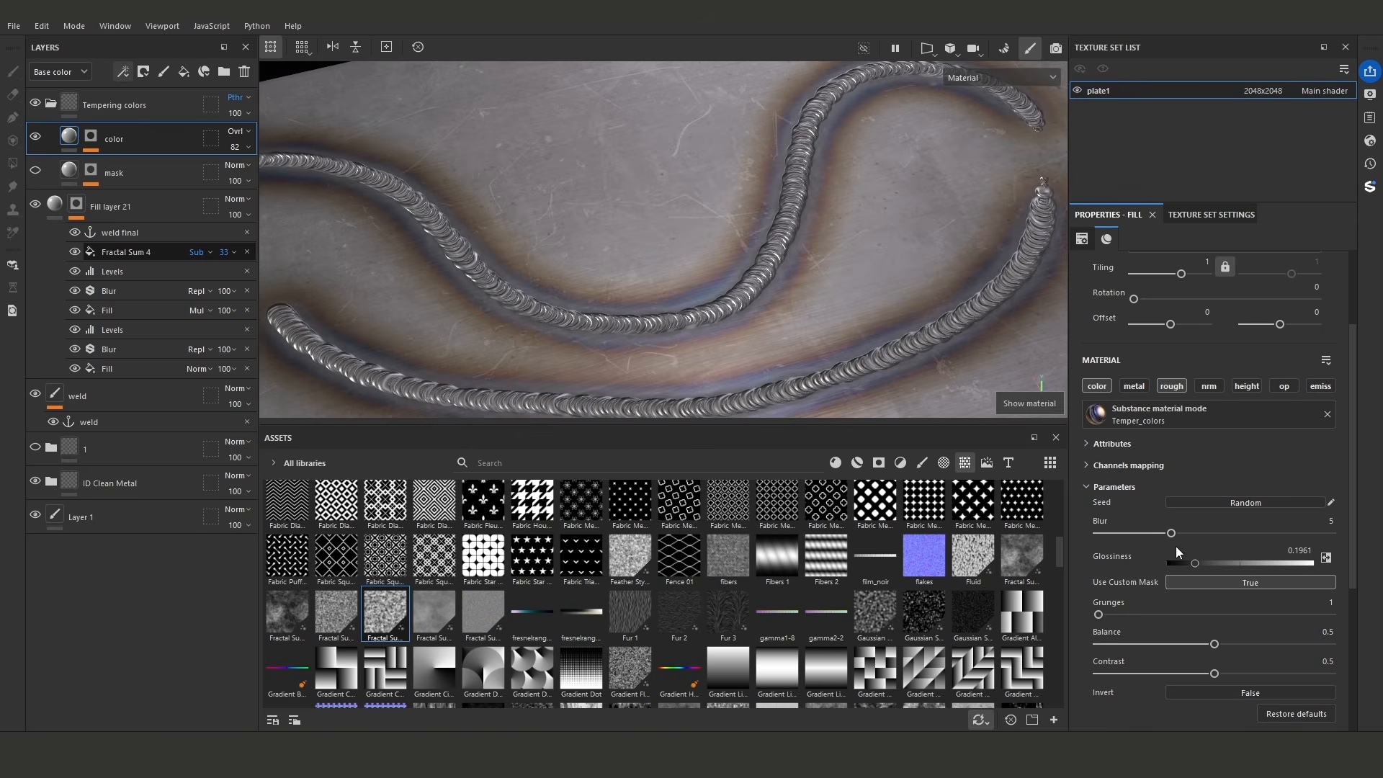
mouse_move(1195, 562)
left_mouse_down()
mouse_move(1217, 561)
mouse_move(1201, 560)
left_mouse_up()
scroll(742, 294, "down", 1)
left_click_drag(742, 293, 791, 276, "alt")
scroll(736, 288, "down", 2)
left_click_drag(1209, 556, 1238, 563)
left_click_drag(876, 298, 836, 260, "alt")
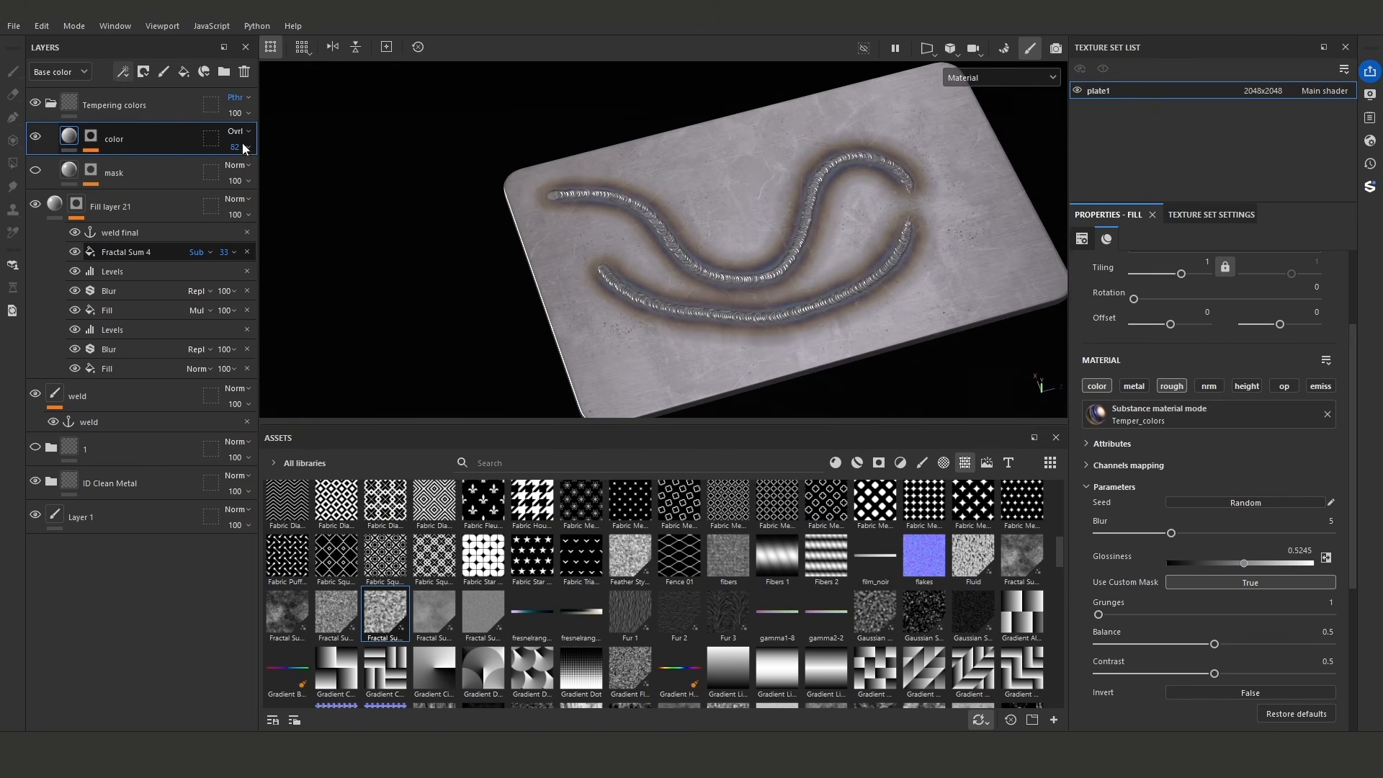
- Raise the color layer's opacity to 90
left_click_drag(267, 173, 342, 179)
left_click_drag(832, 232, 820, 285, "alt")
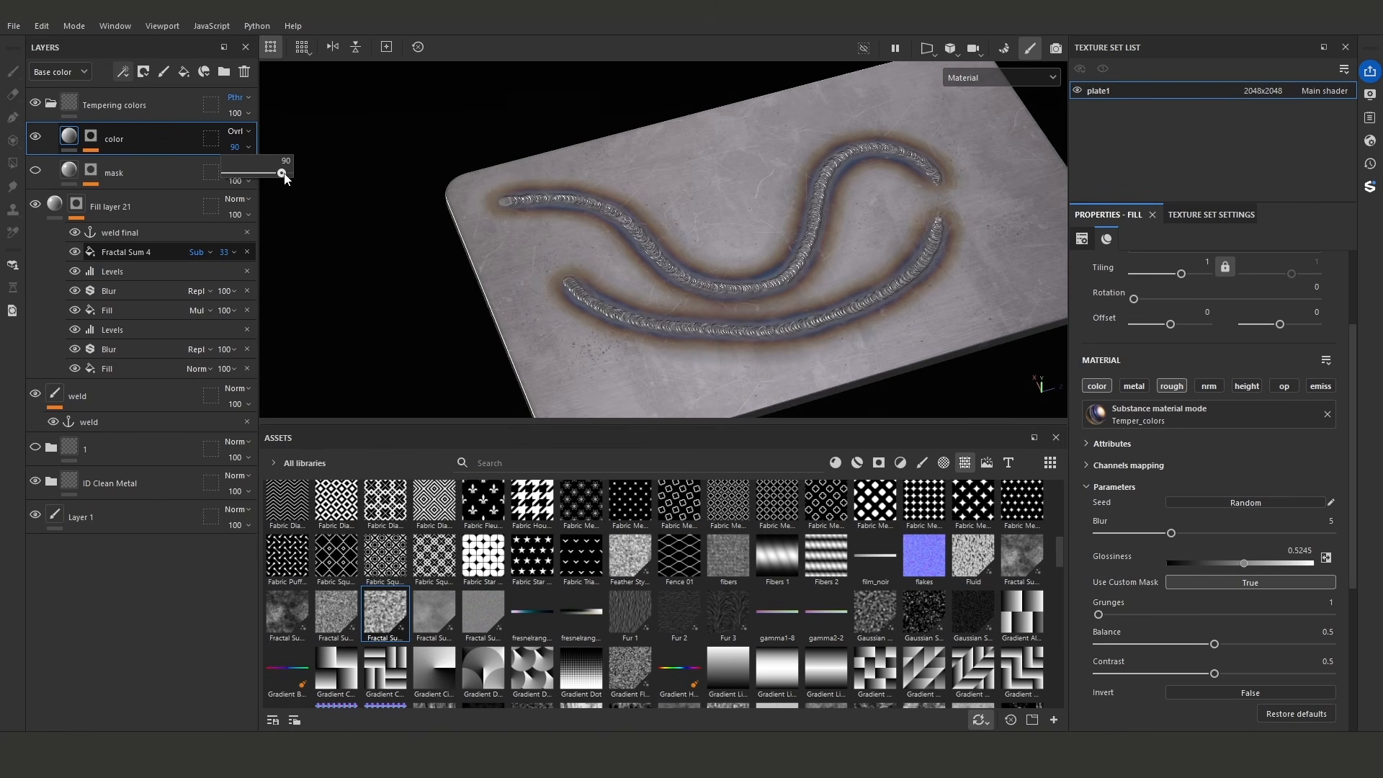
left_click_drag(623, 226, 808, 259, "alt")
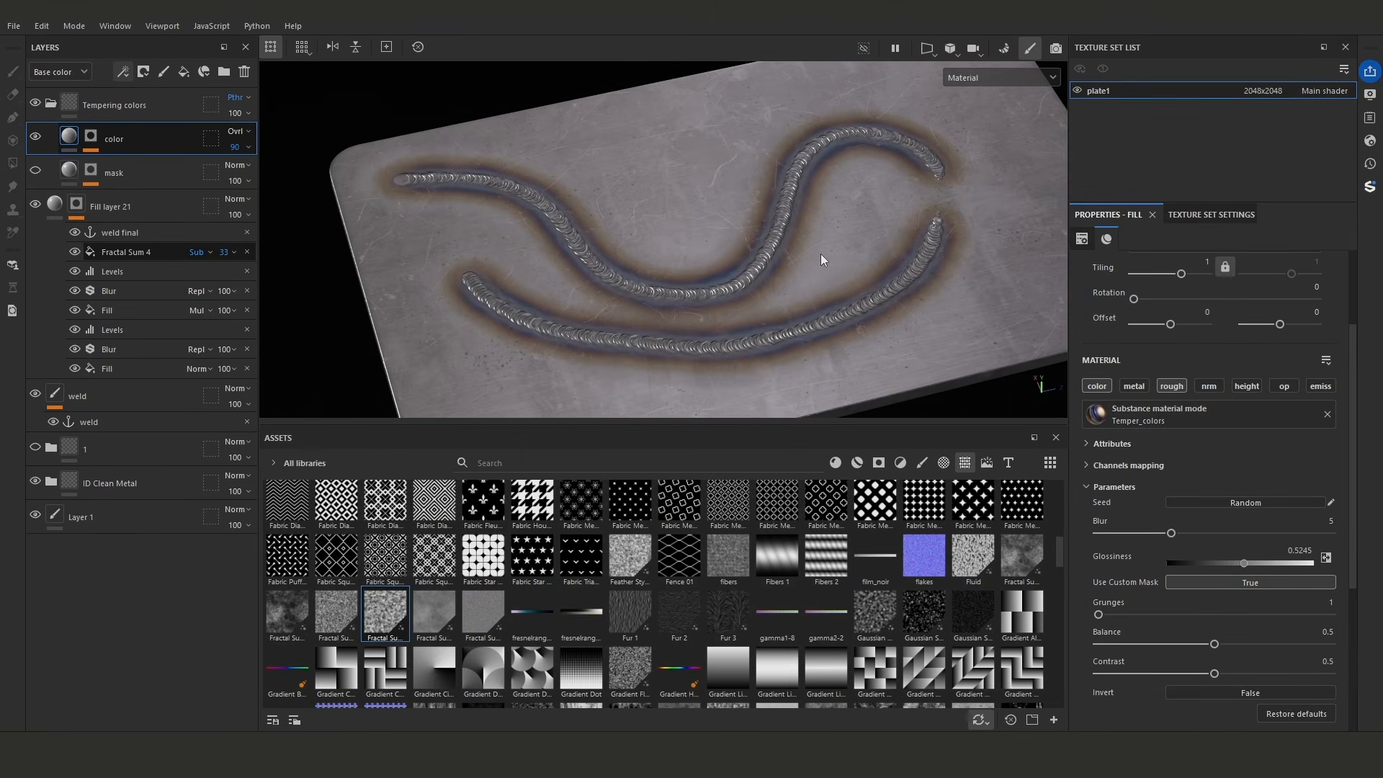
left_click_drag(842, 257, 809, 260, "alt")
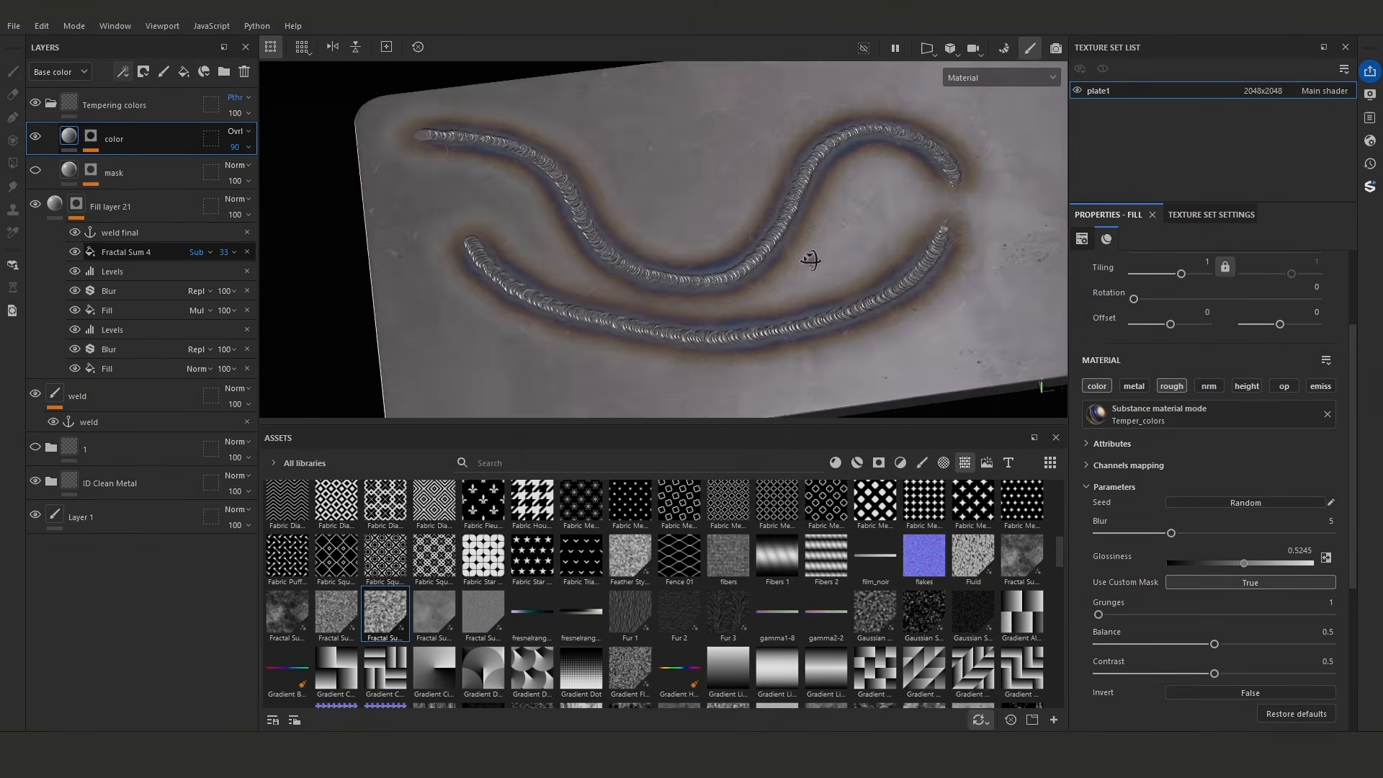